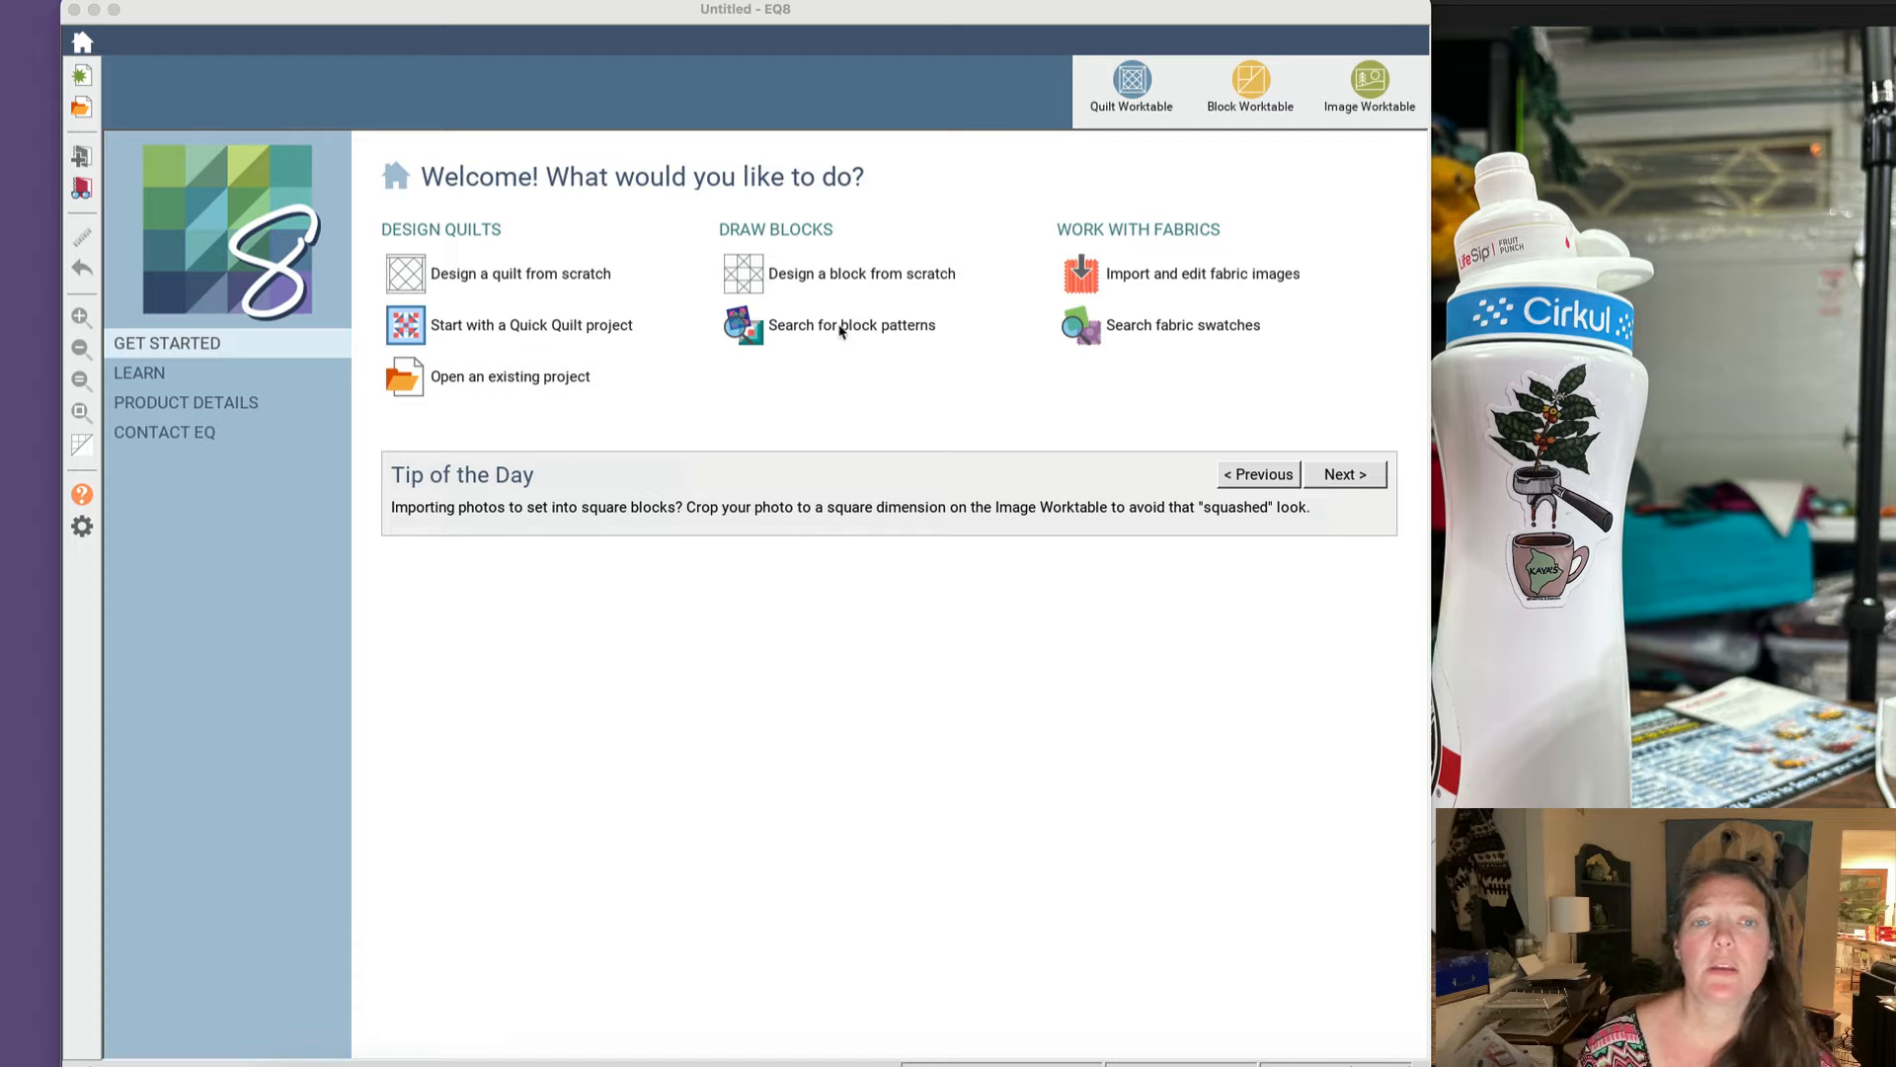
Step: Start a new pieced EasyDraw block from scratch and import the Cirkul water bottle picture from Photos as its tracing image
{"action": "left_click", "coordinate": [822, 273]}
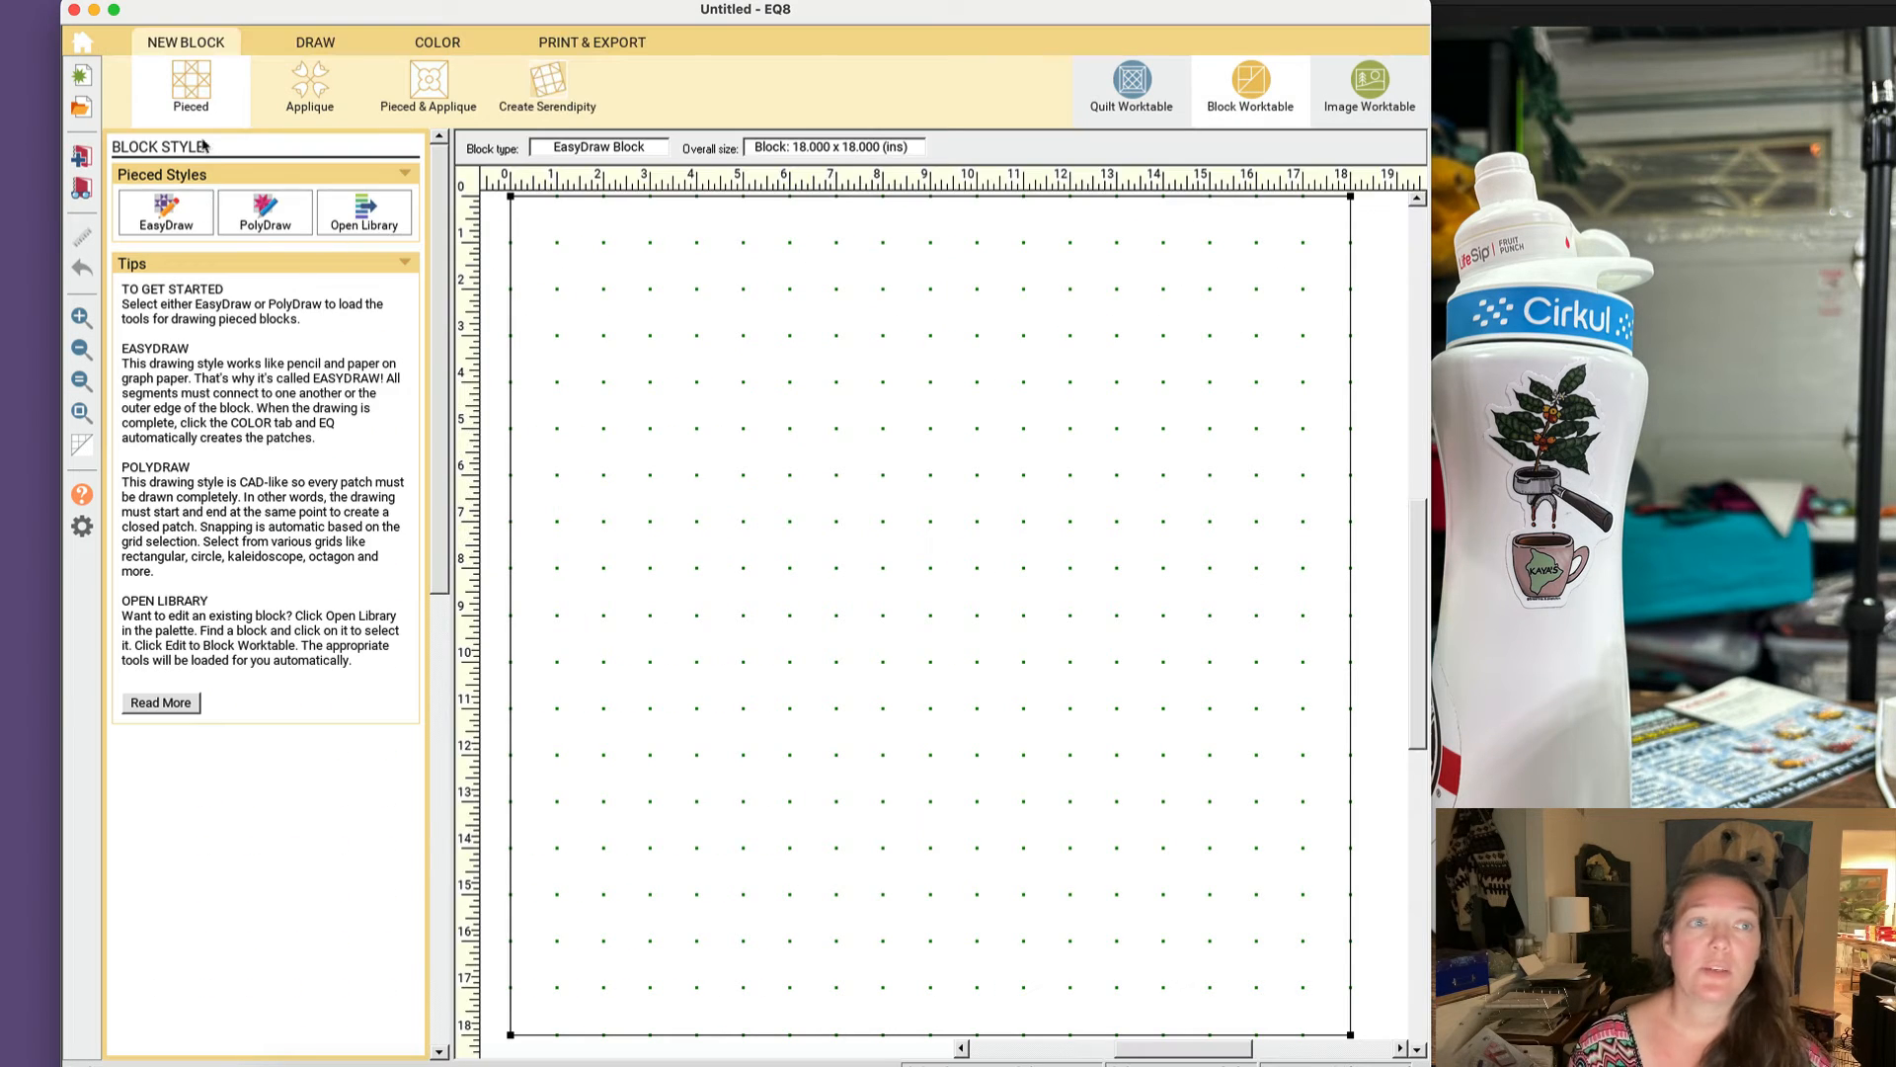
{"action": "left_click", "coordinate": [170, 215]}
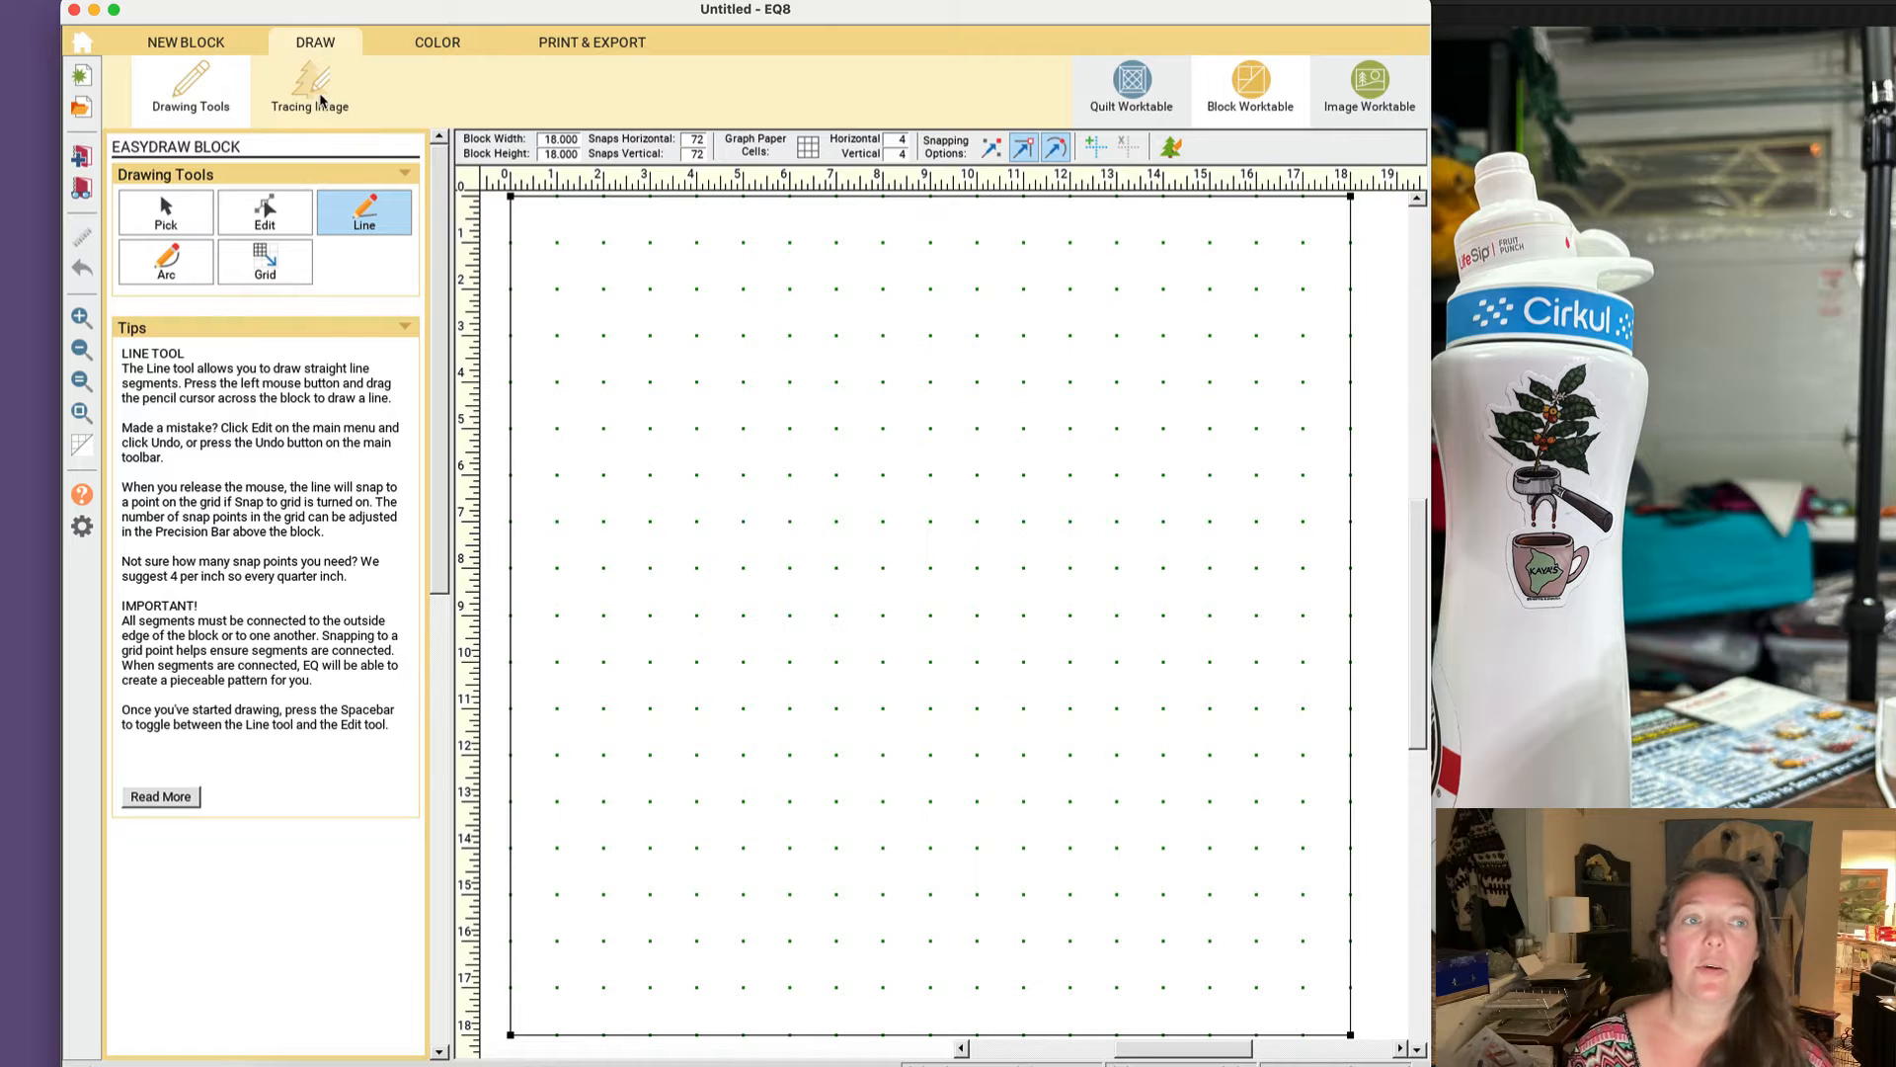
{"action": "left_click", "coordinate": [306, 102]}
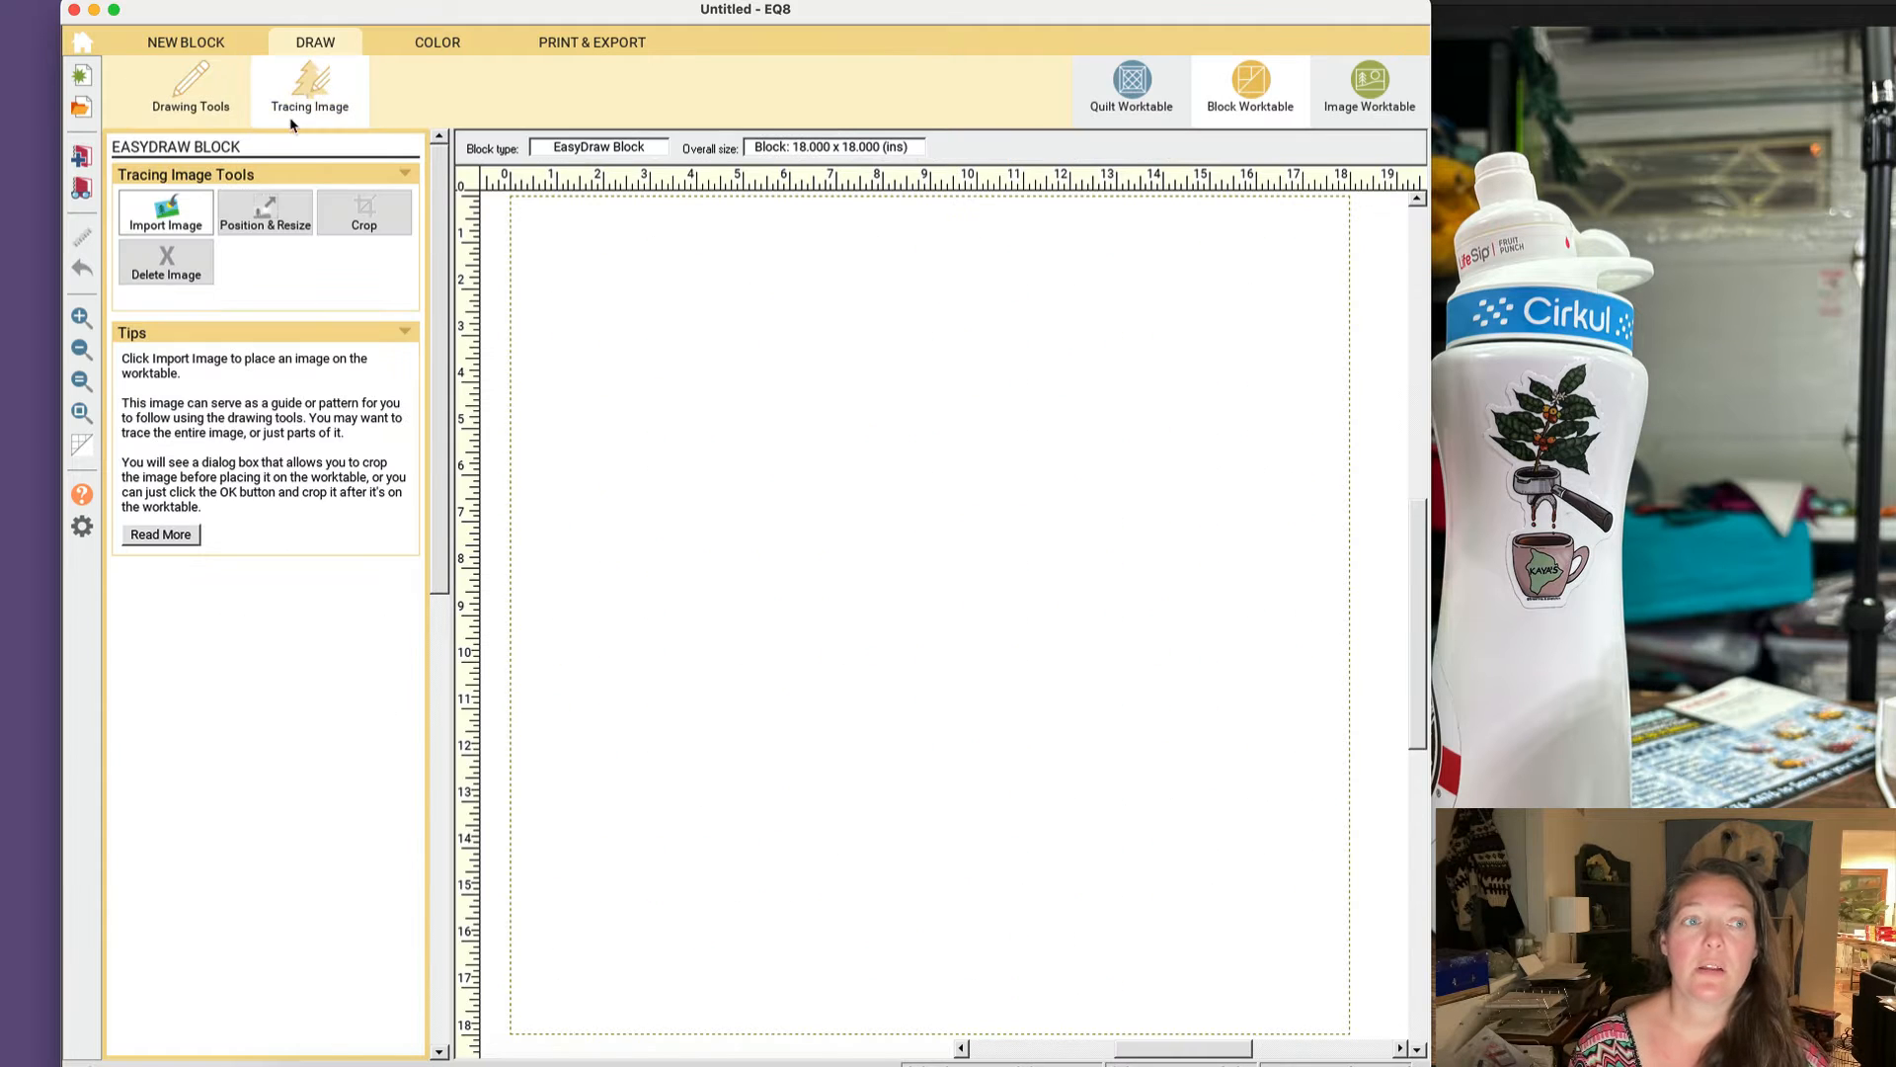
{"action": "left_click", "coordinate": [171, 210]}
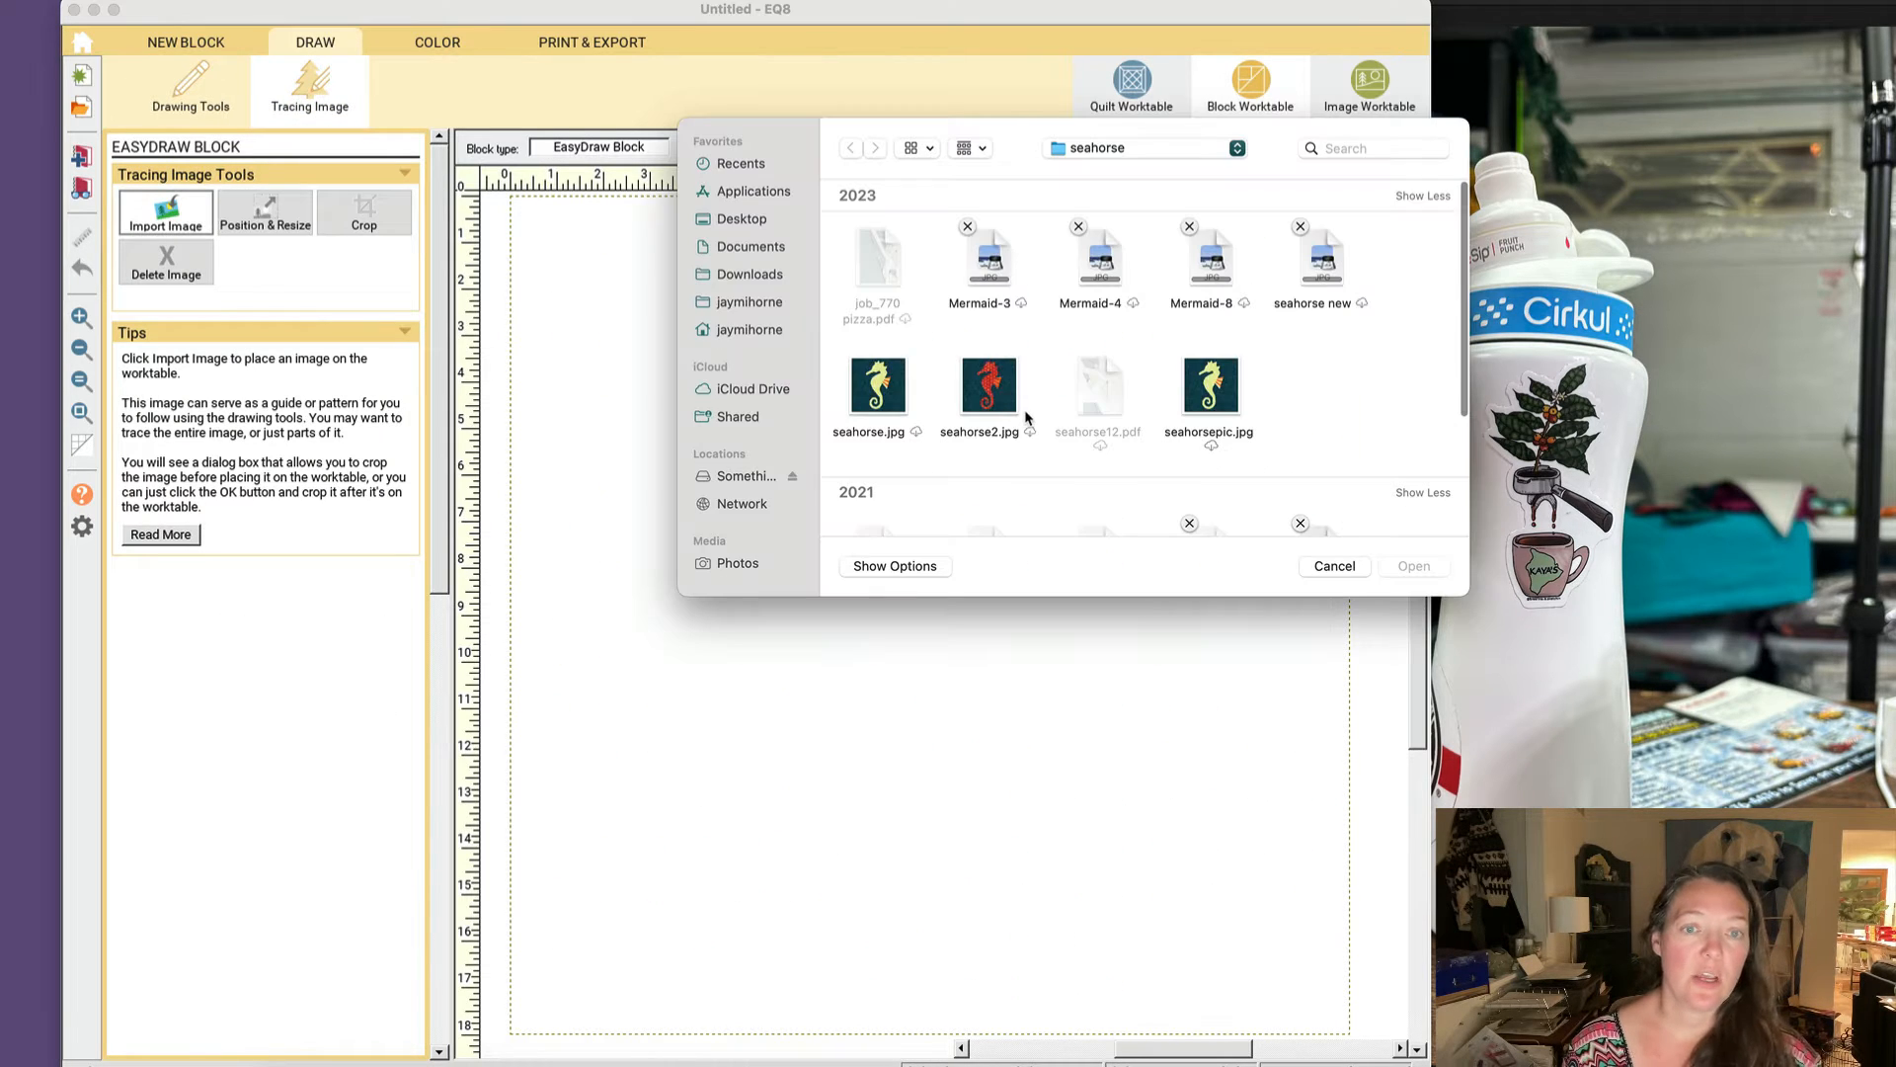
{"action": "left_click", "coordinate": [738, 562]}
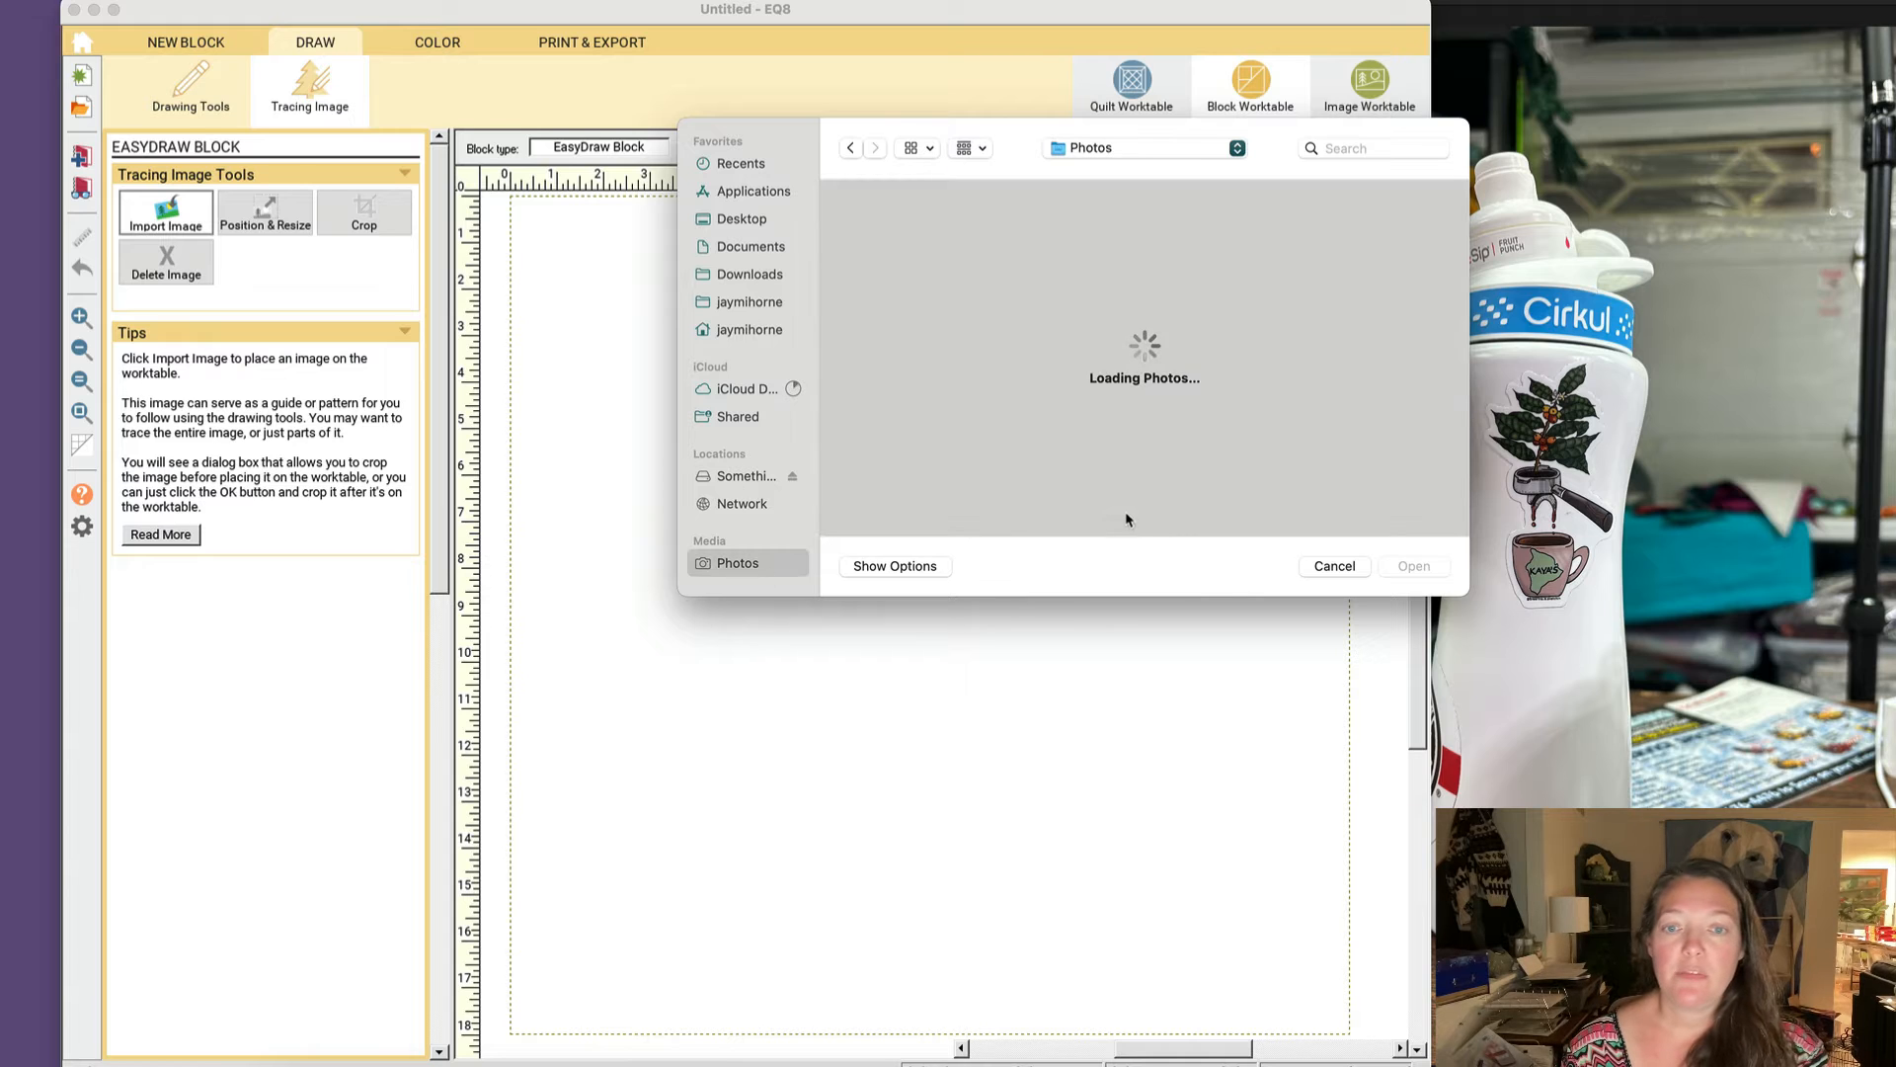
{"action": "scroll", "coordinate": [1172, 477], "scroll_direction": "down", "scroll_amount": 2}
{"action": "scroll", "coordinate": [938, 296], "scroll_direction": "up", "scroll_amount": 2}
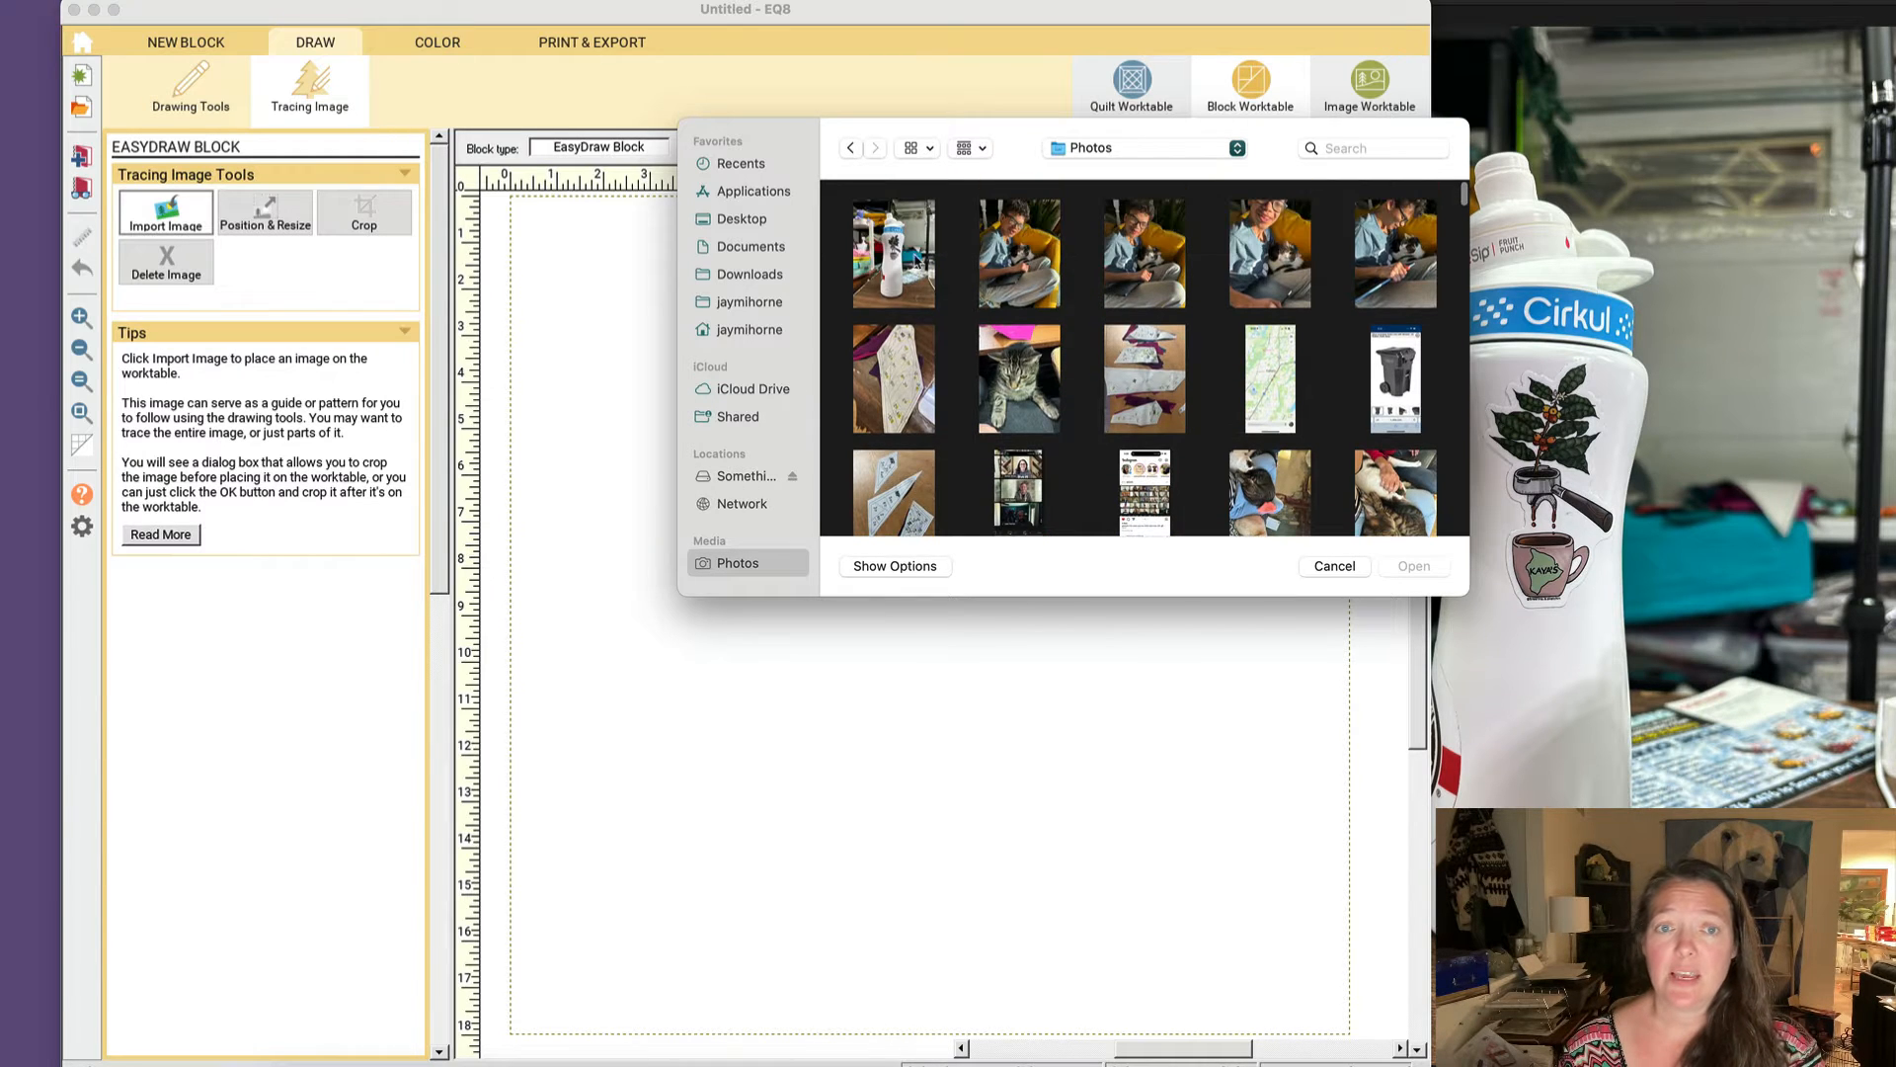
{"action": "left_click", "coordinate": [896, 242]}
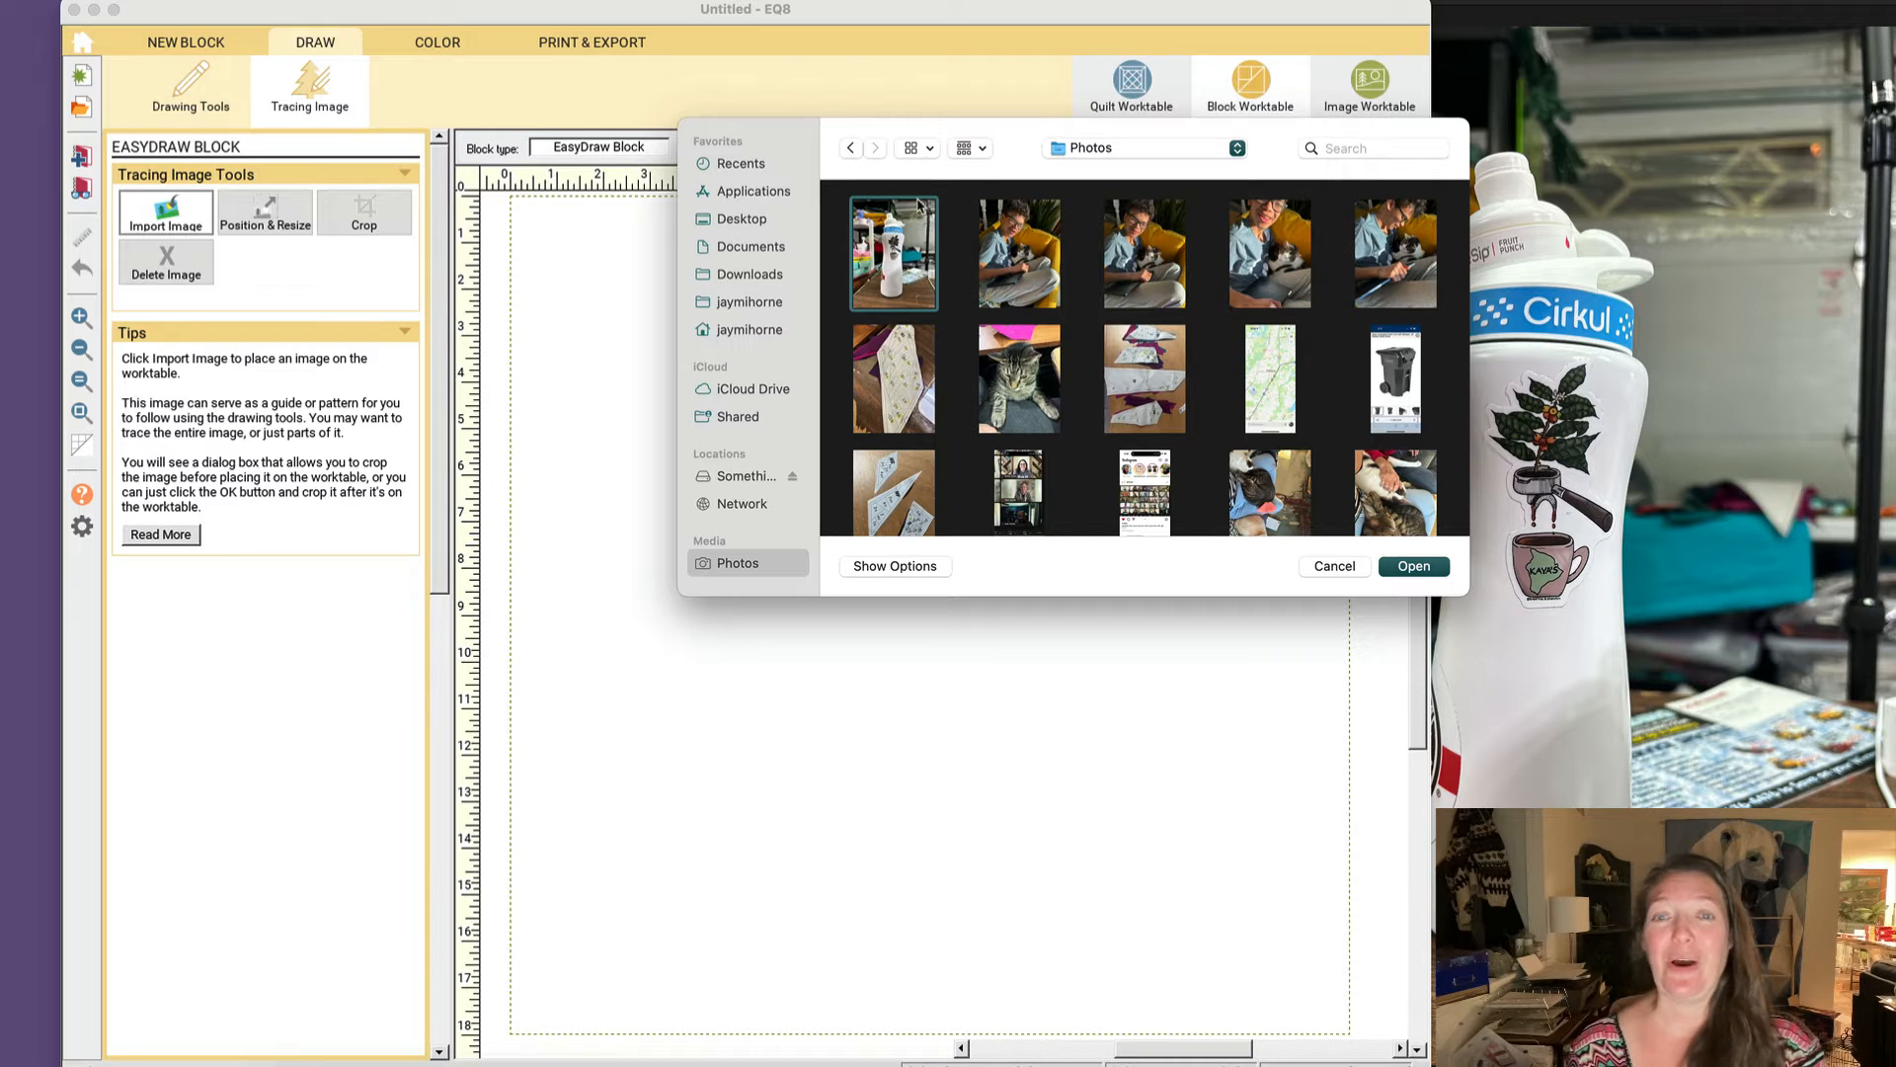
{"action": "left_click", "coordinate": [1418, 566]}
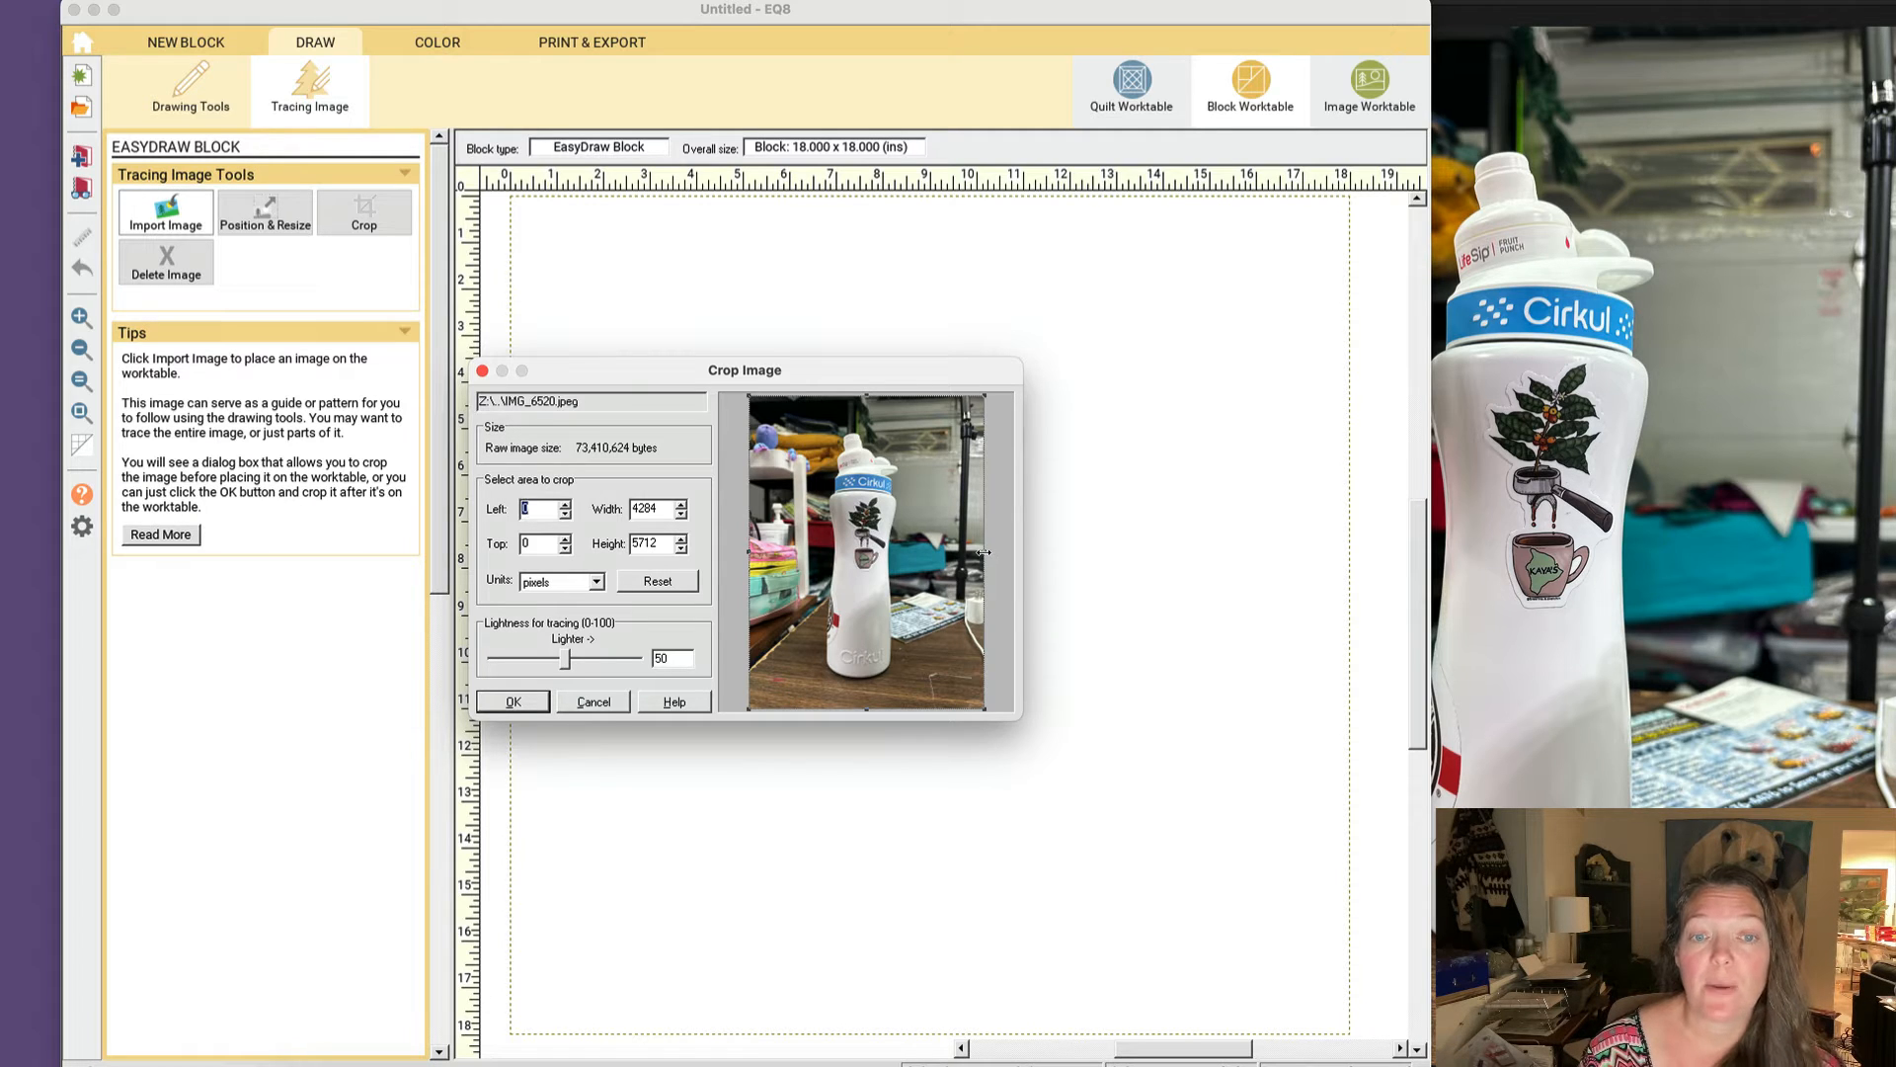
Step: Crop both sides of the bottle photo to start 432 pixels in and be 3154 pixels wide, and place it on the worktable
{"action": "left_click_drag", "start_coordinate": [985, 554], "coordinate": [944, 553]}
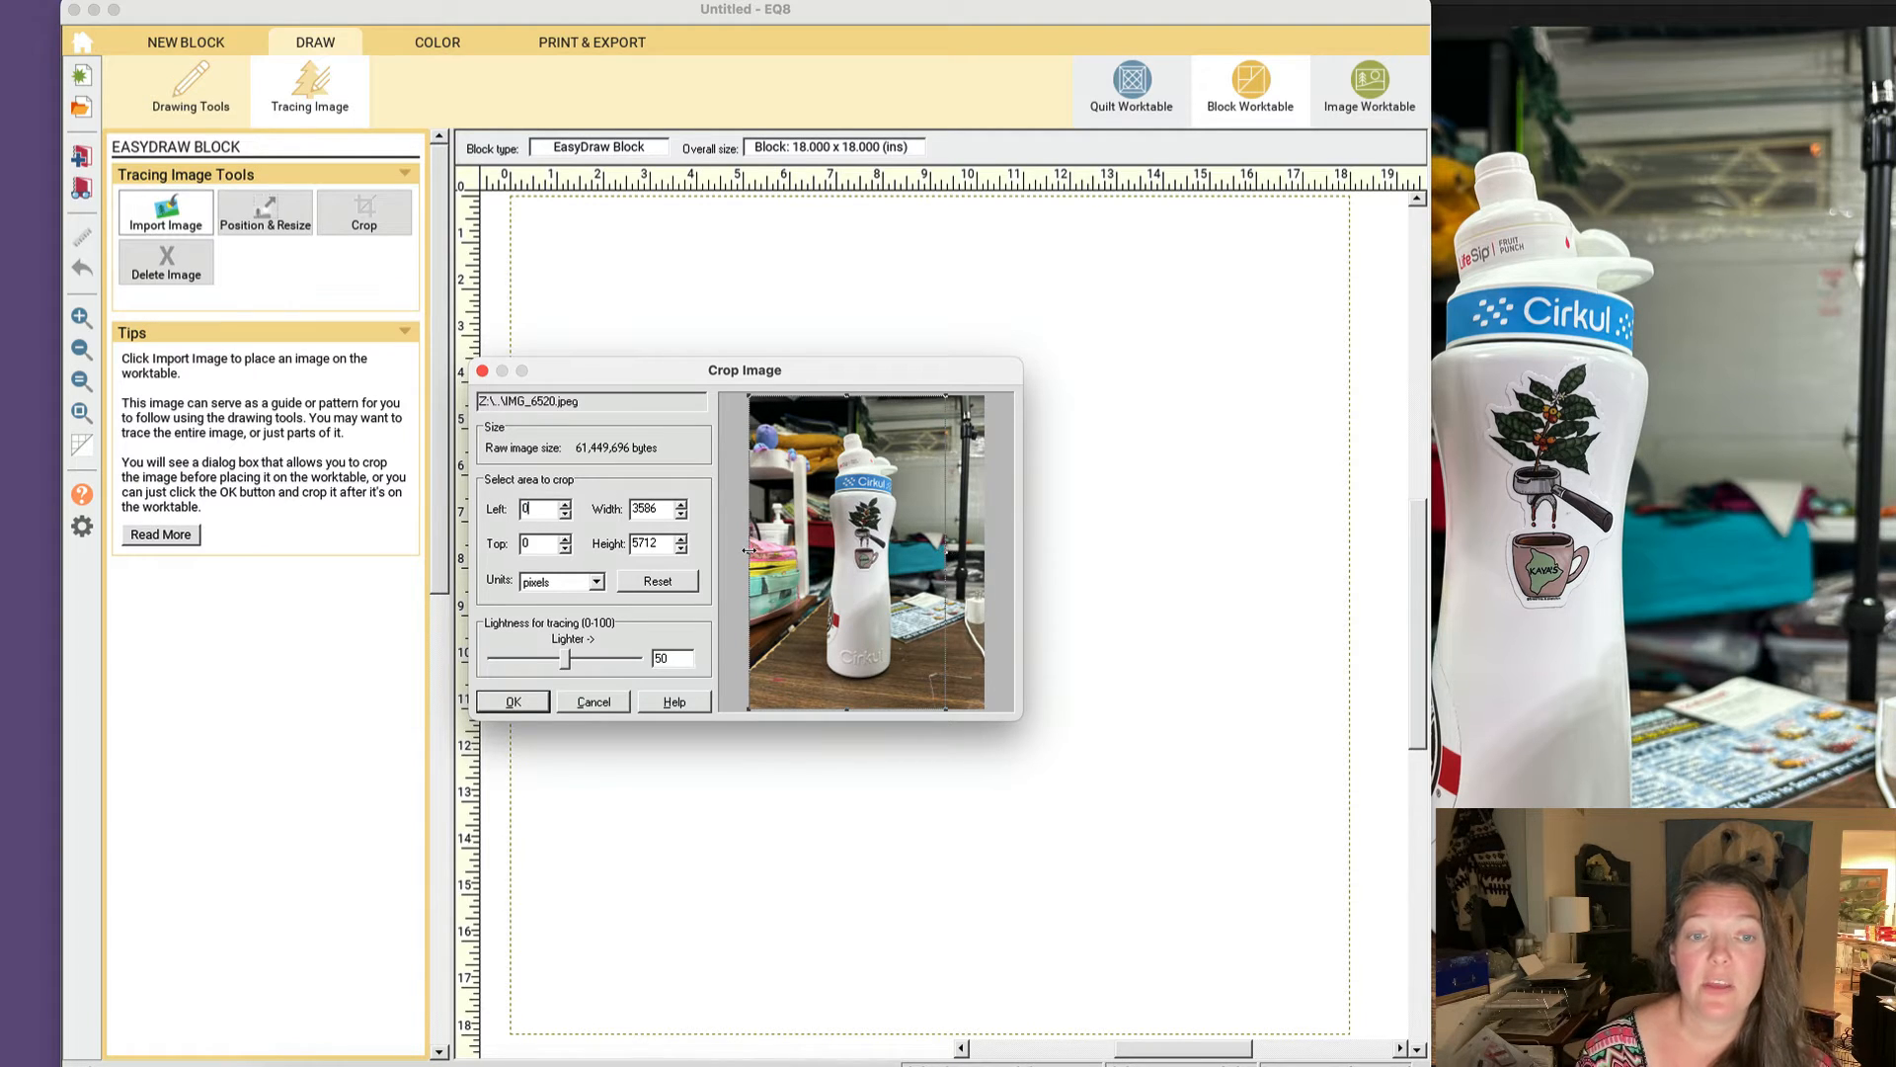
{"action": "left_click_drag", "start_coordinate": [749, 550], "coordinate": [773, 553]}
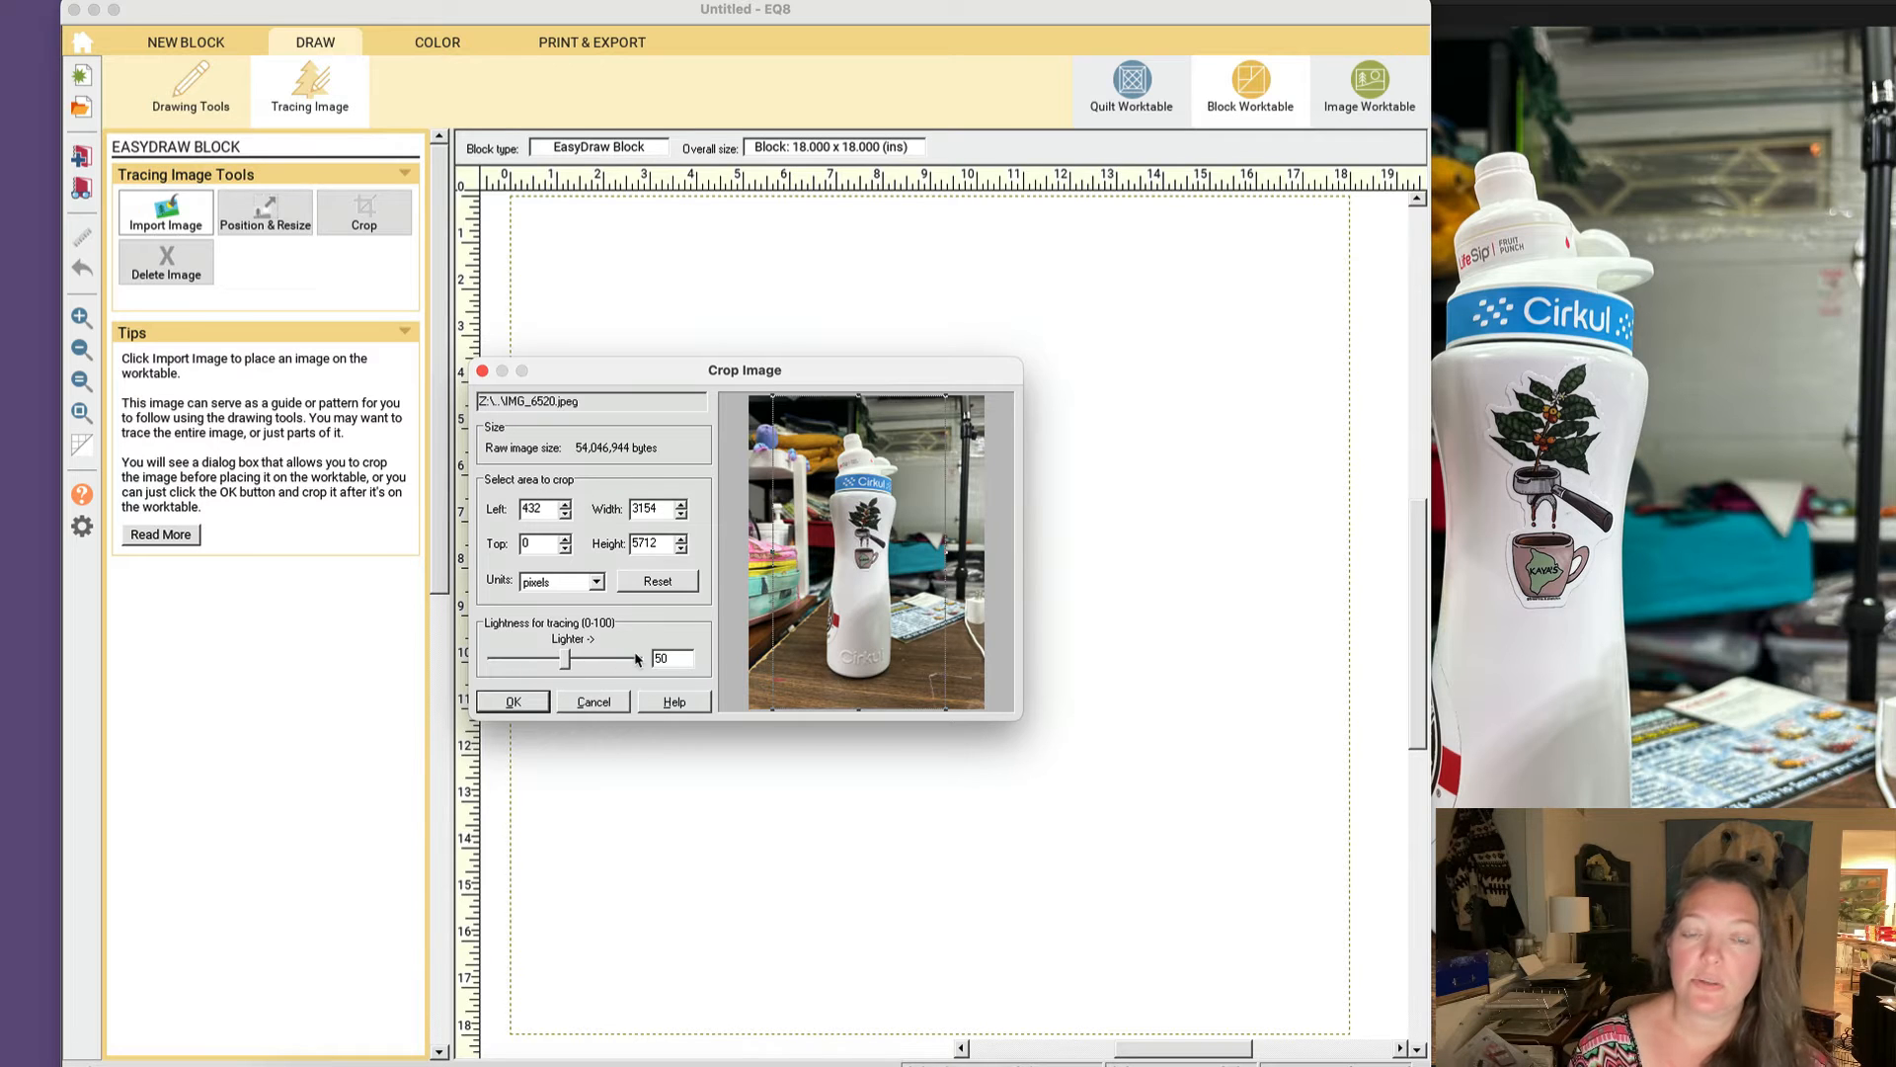
{"action": "left_click", "coordinate": [513, 701]}
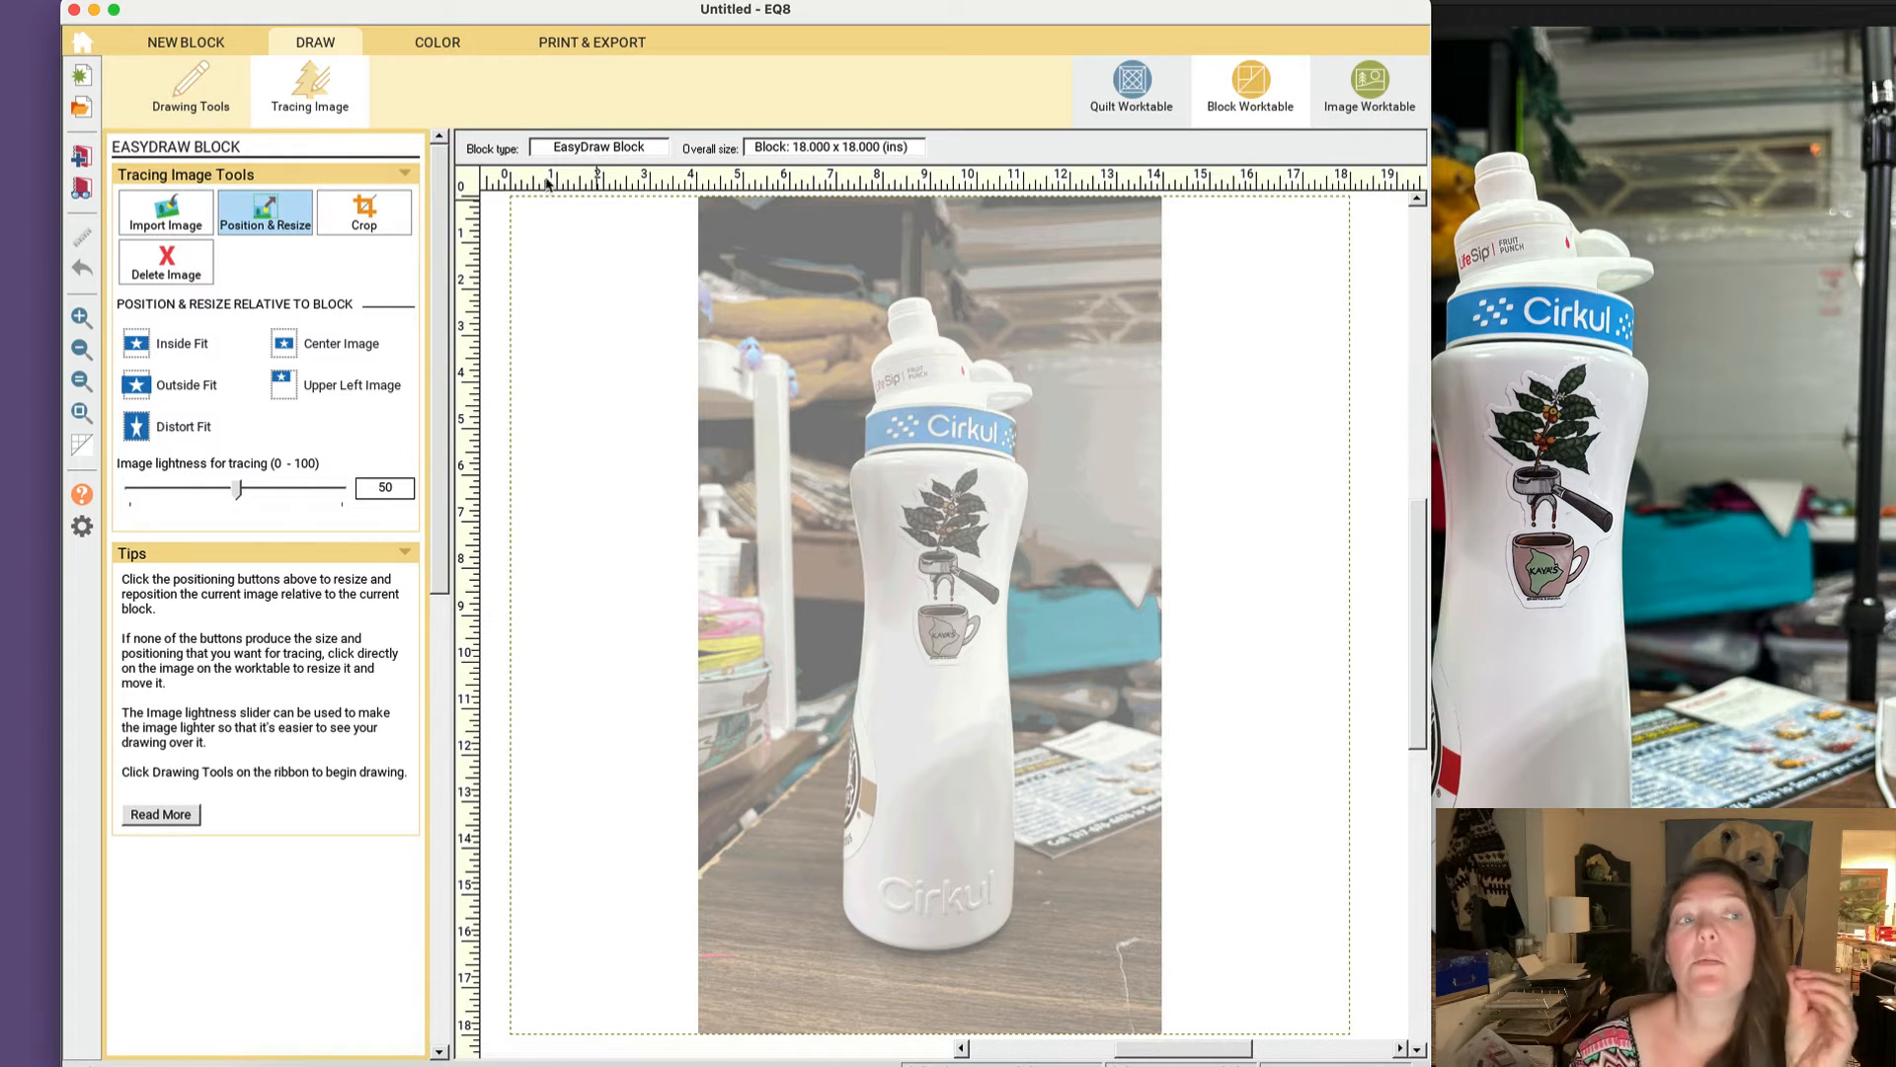
Step: Set the block width to 9 inches
{"action": "left_click", "coordinate": [208, 109]}
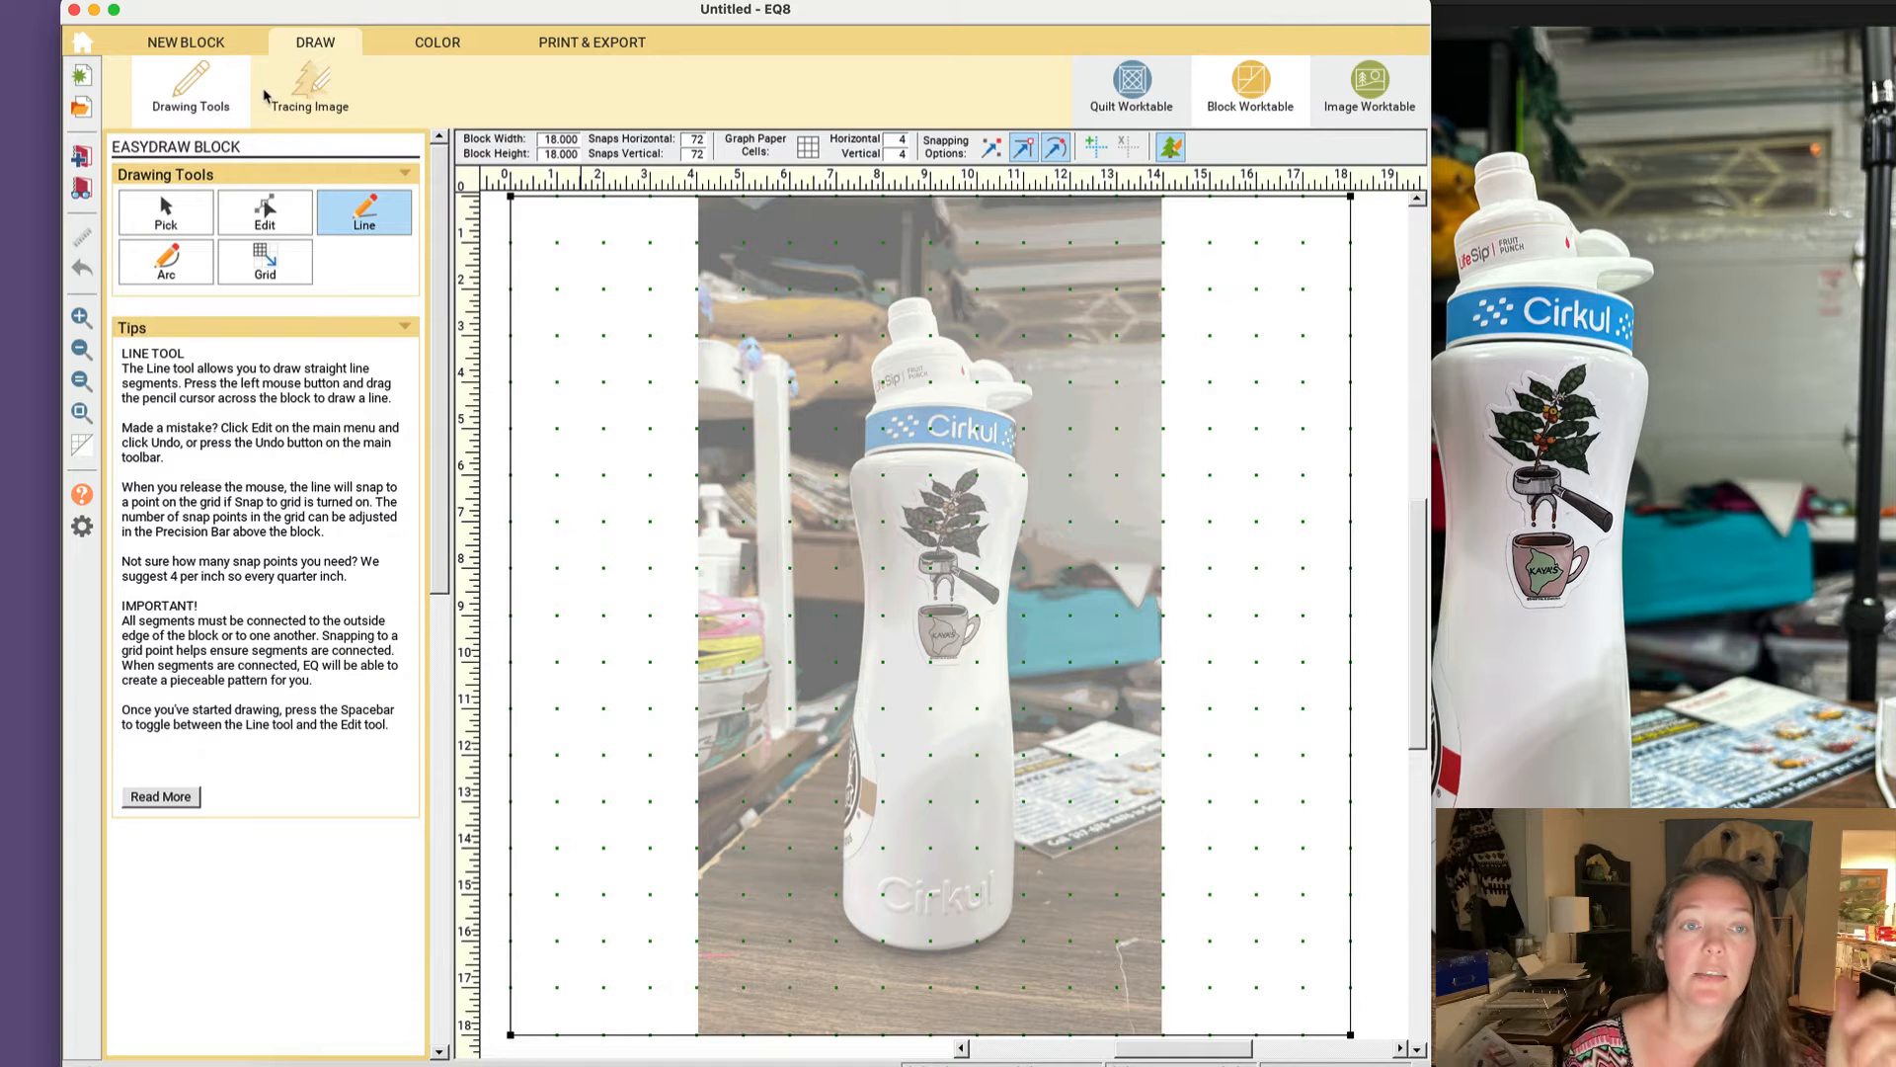
{"action": "double_click", "coordinate": [548, 138]}
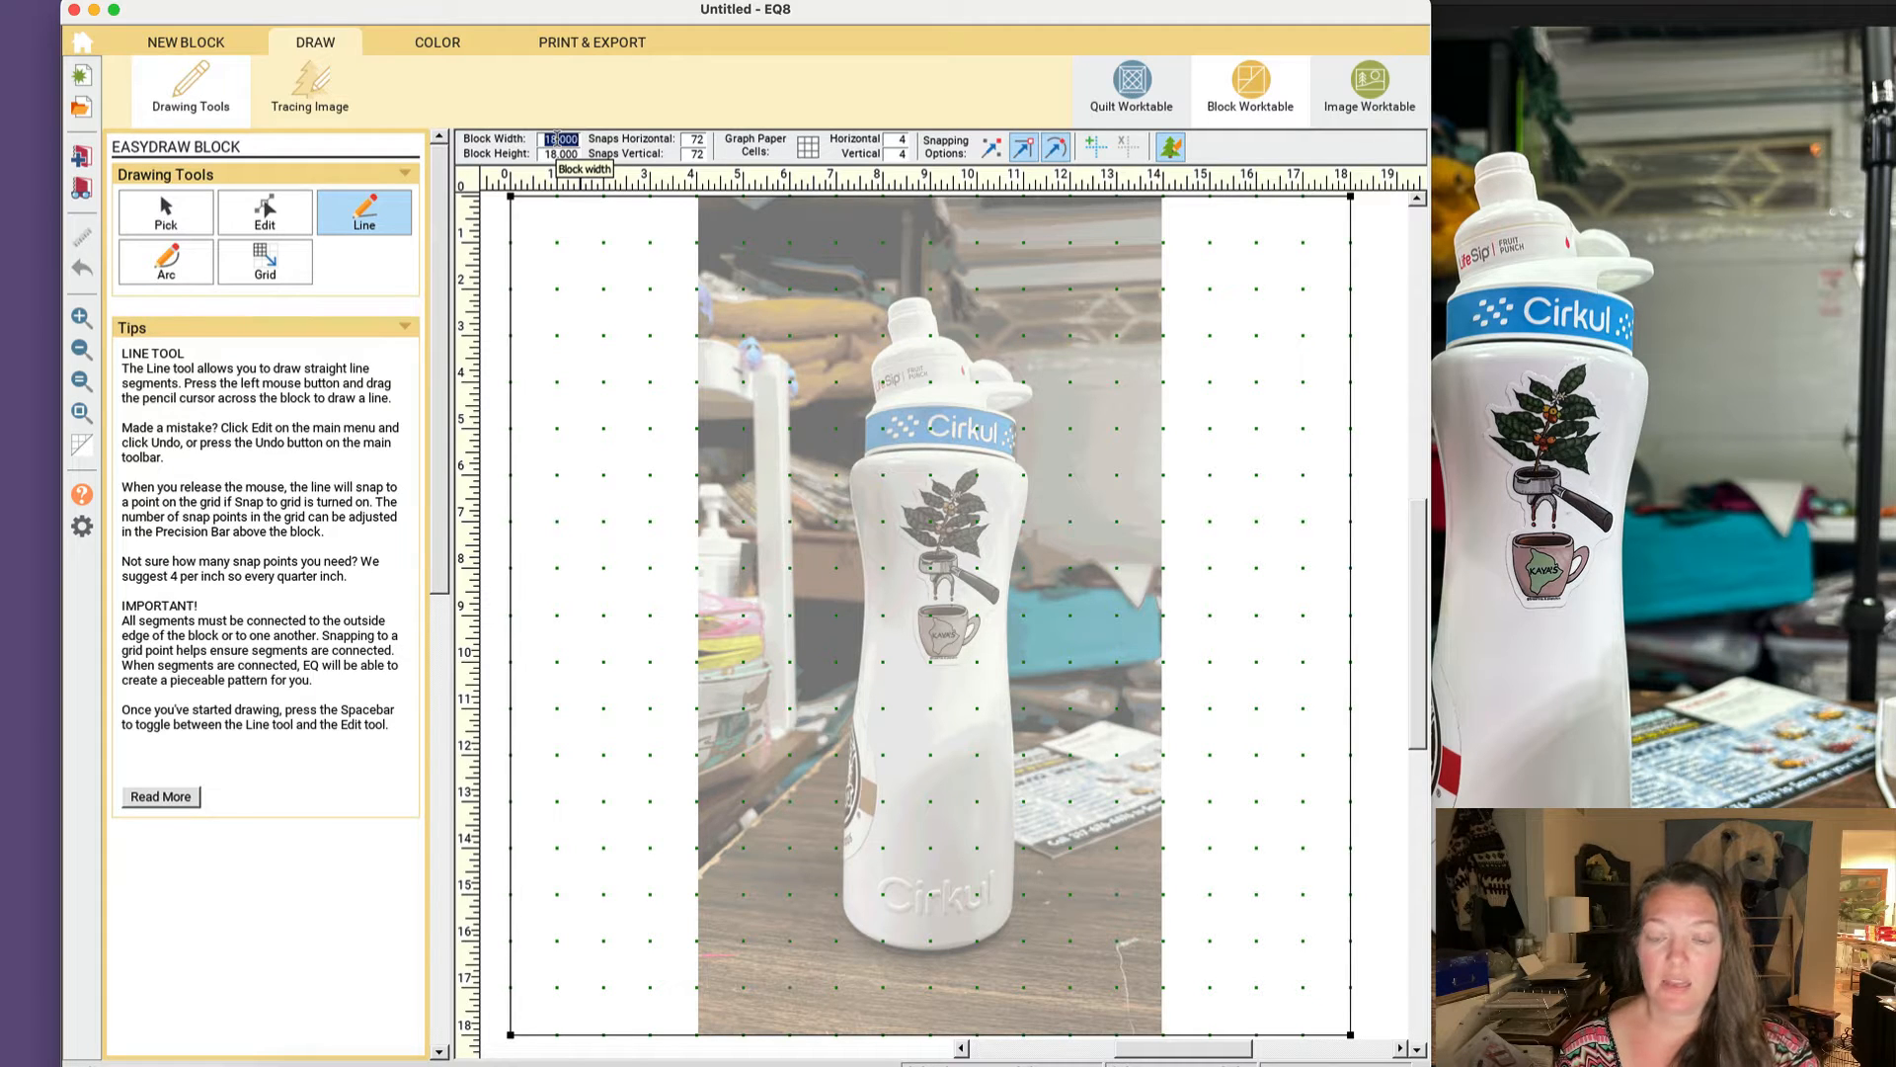
{"action": "type", "text": "9"}
{"action": "key", "text": "Return"}
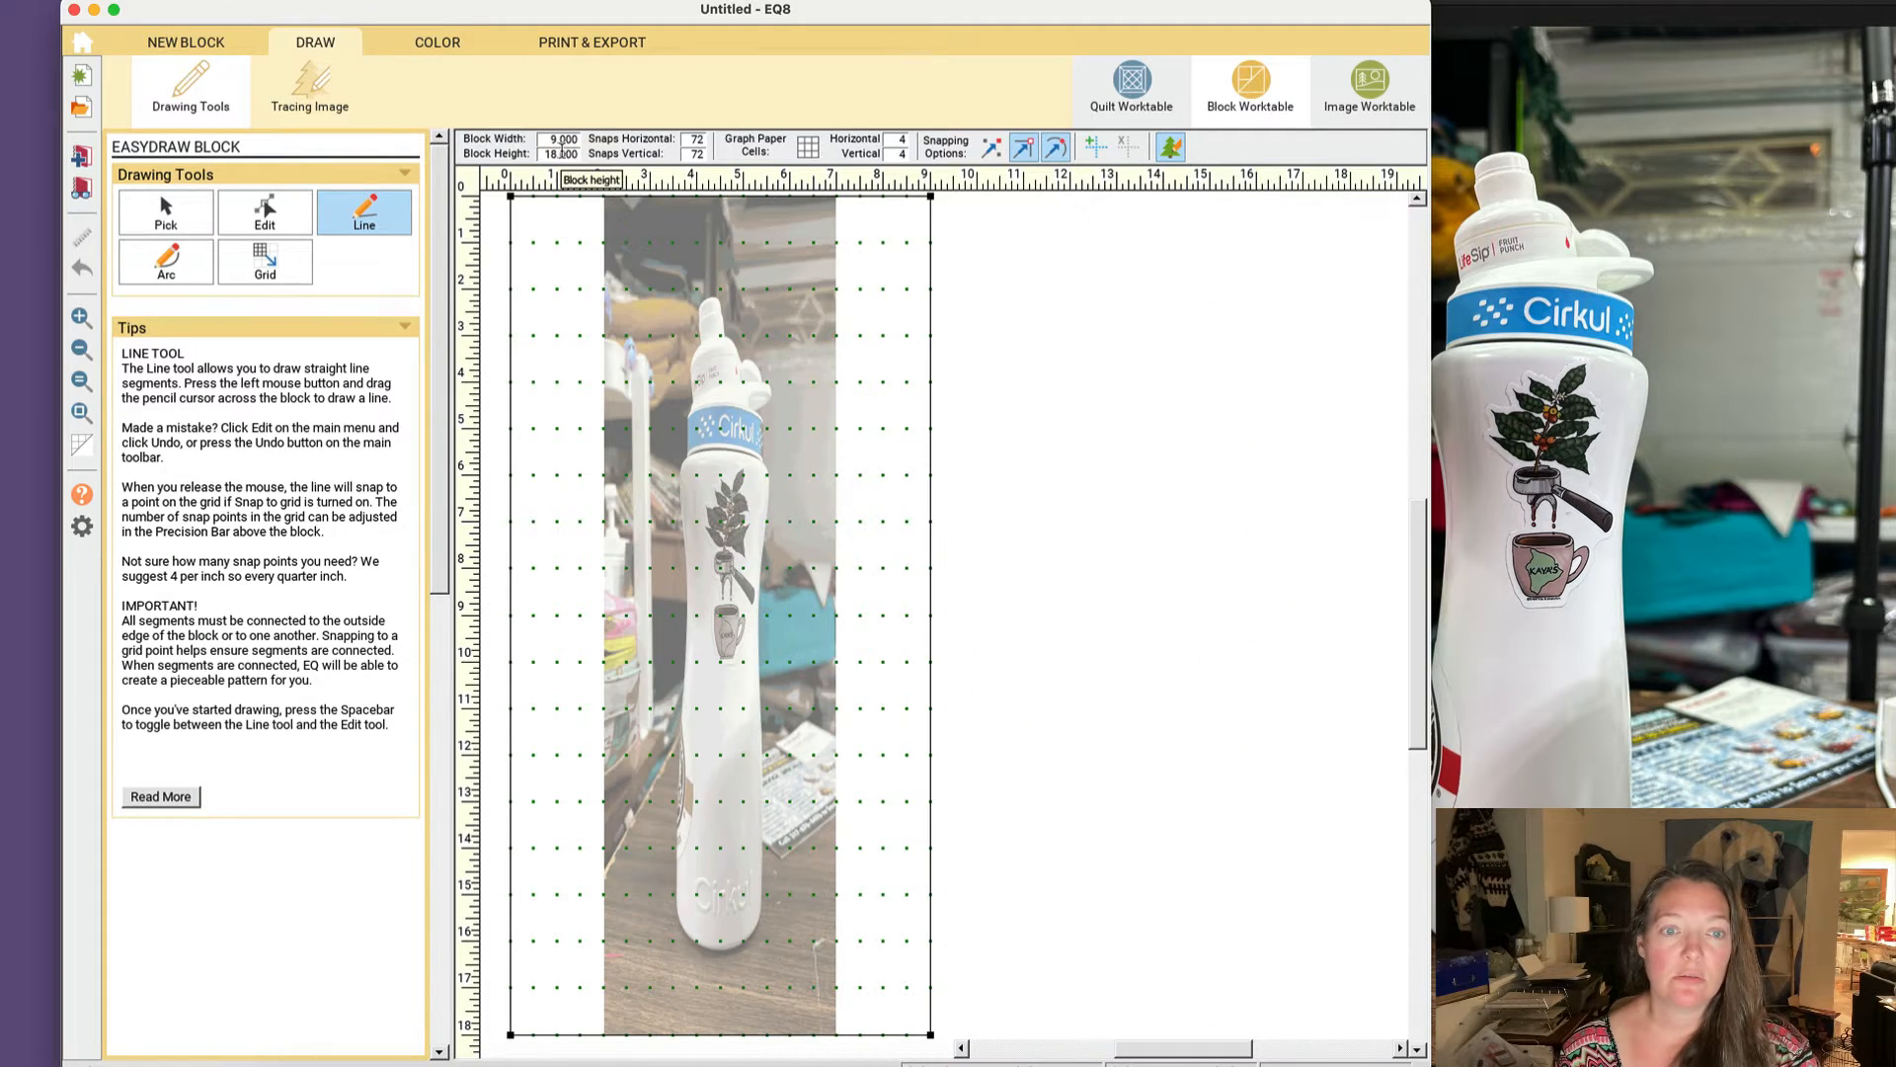
Step: Refit the tracing image to the narrowed block with the Inside Fit option so the bottle is undistorted
{"action": "left_click", "coordinate": [306, 107]}
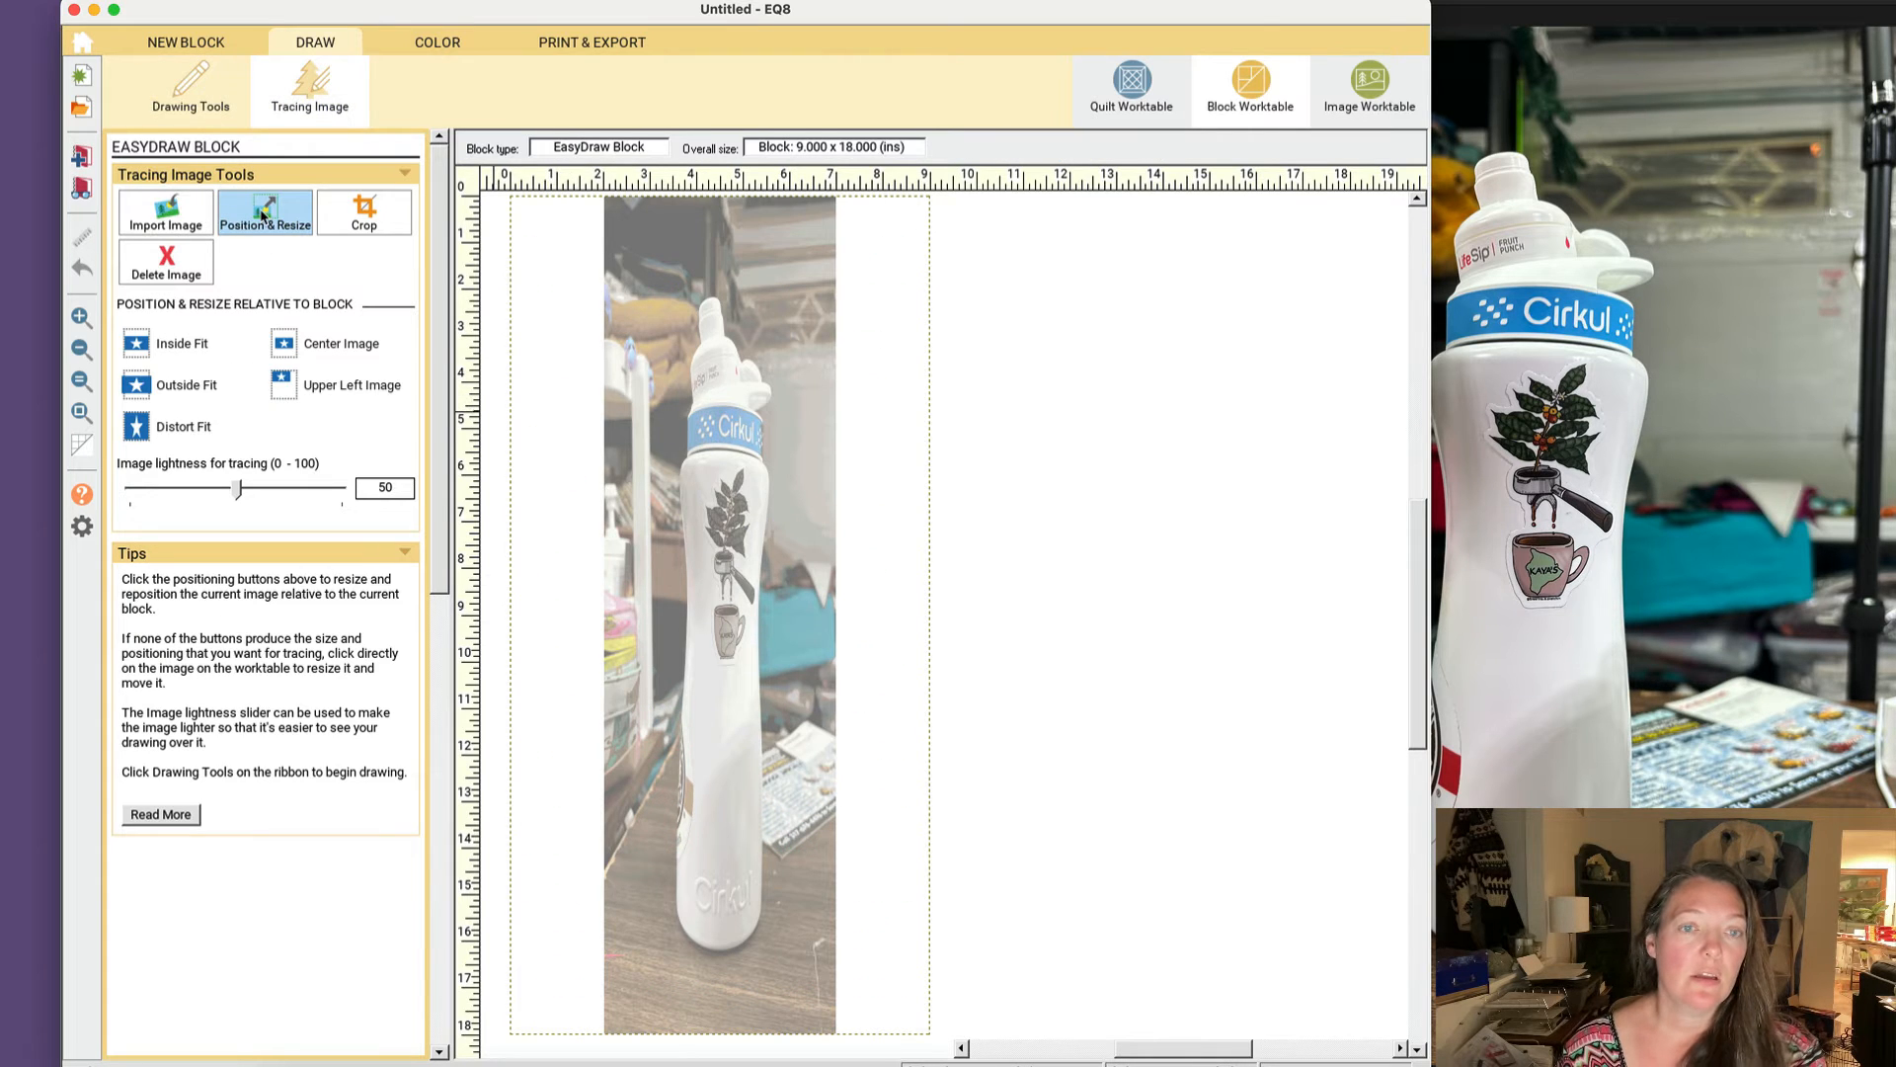
{"action": "left_click", "coordinate": [809, 448]}
{"action": "left_click_drag", "start_coordinate": [839, 617], "coordinate": [946, 623]}
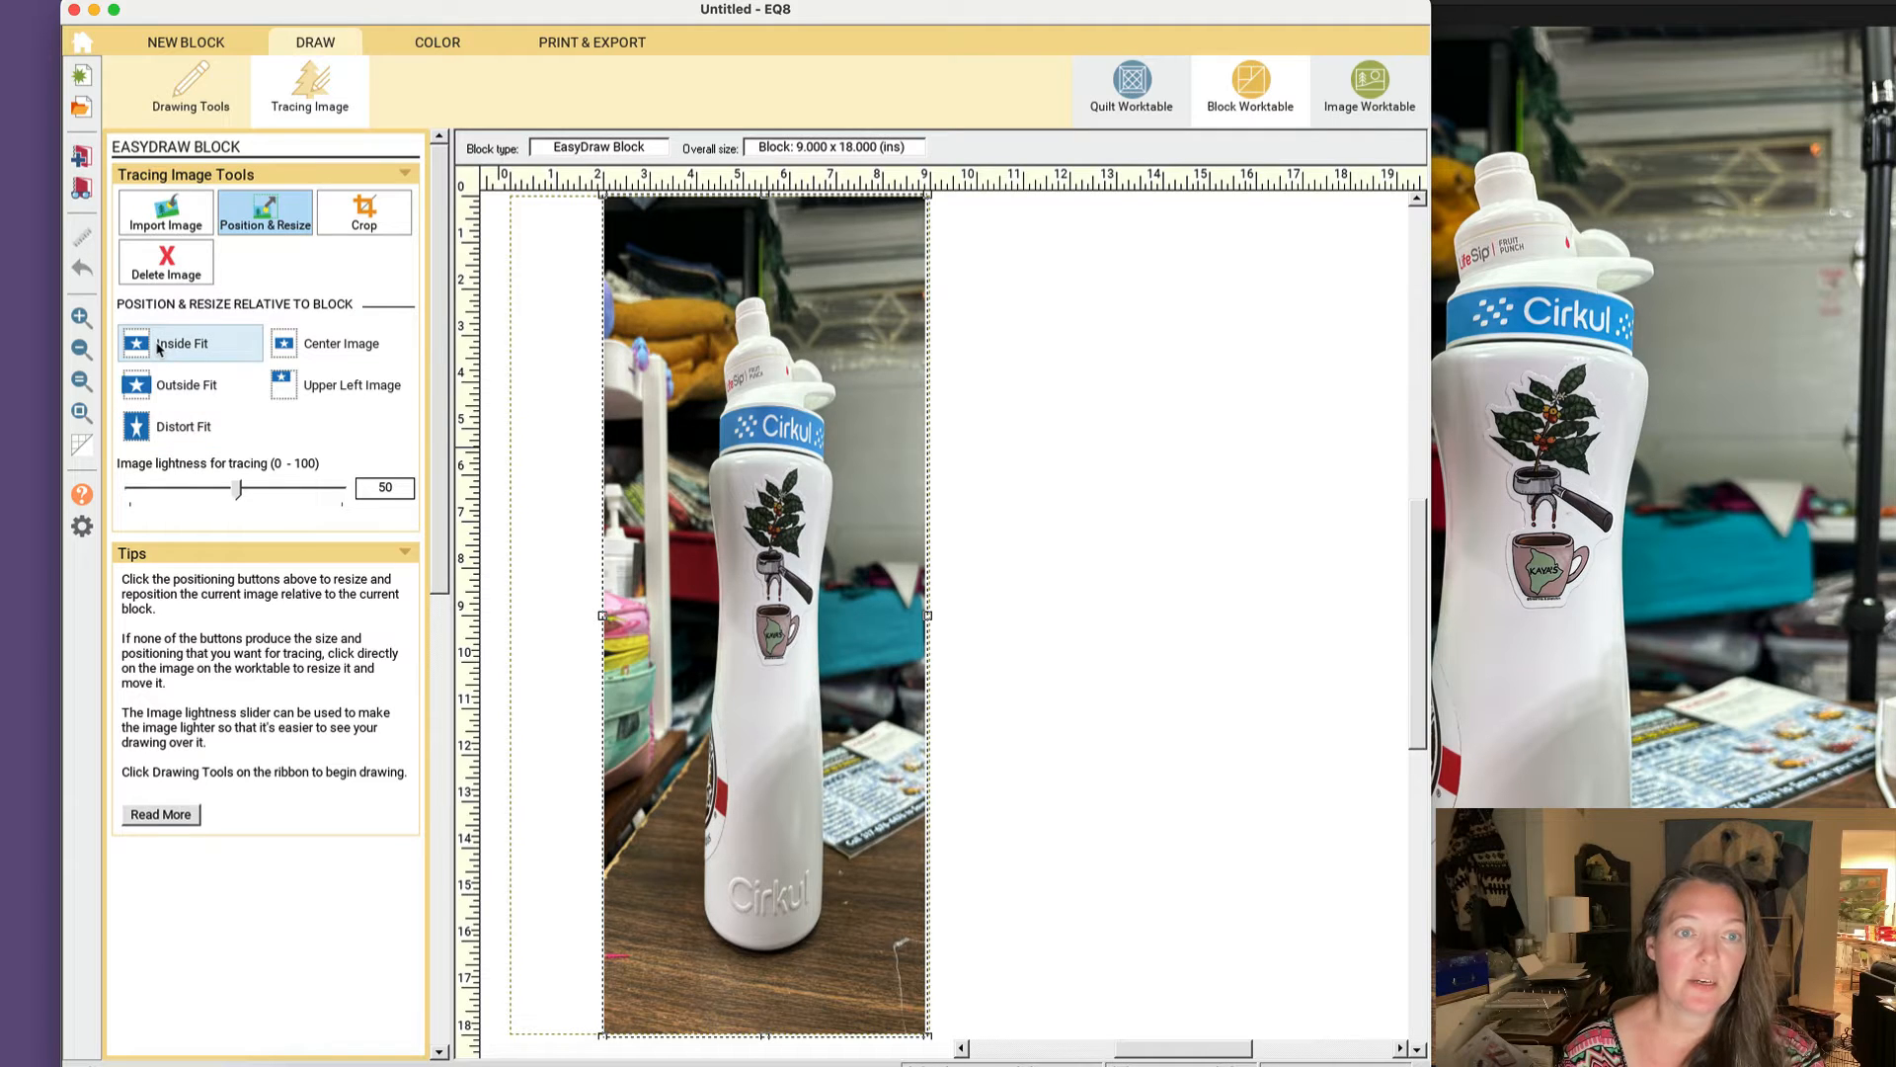
{"action": "left_click", "coordinate": [158, 349]}
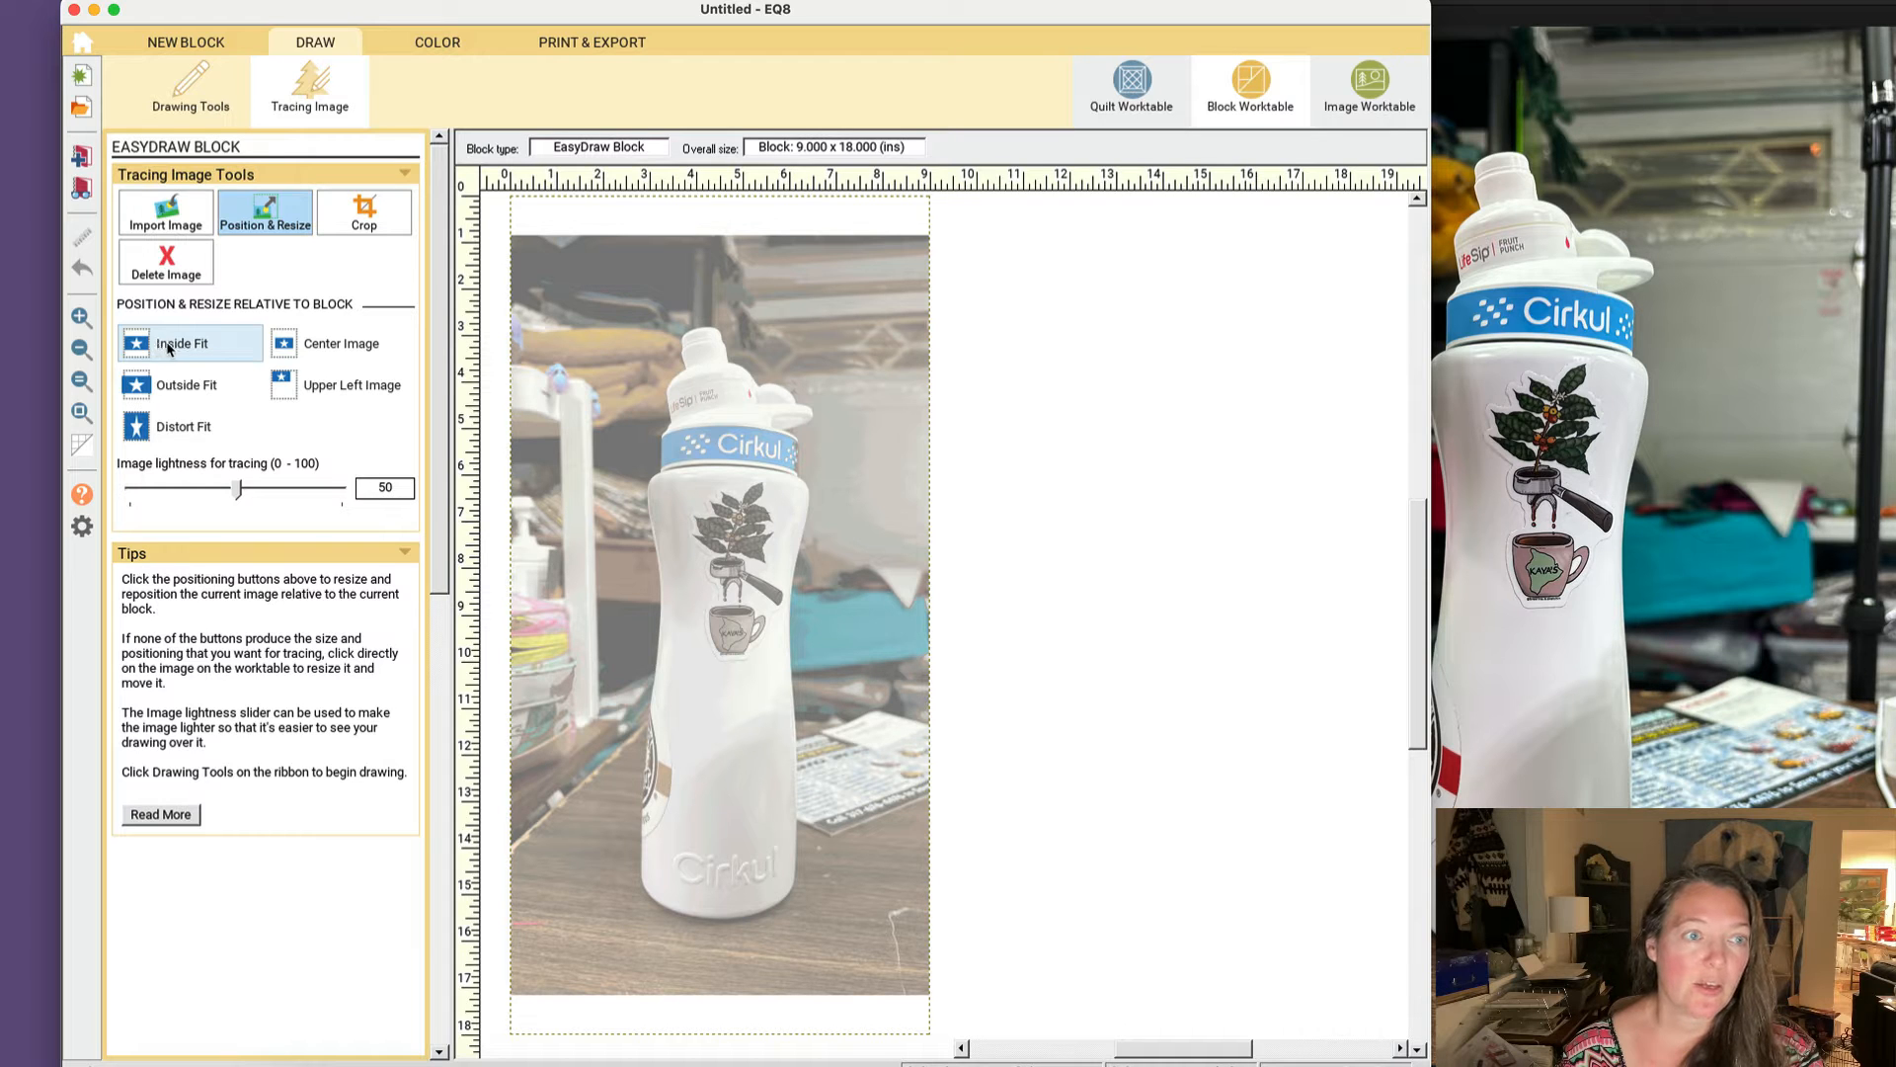
Step: Set the block size to 10 inches wide and 17 inches high
{"action": "left_click", "coordinate": [180, 101]}
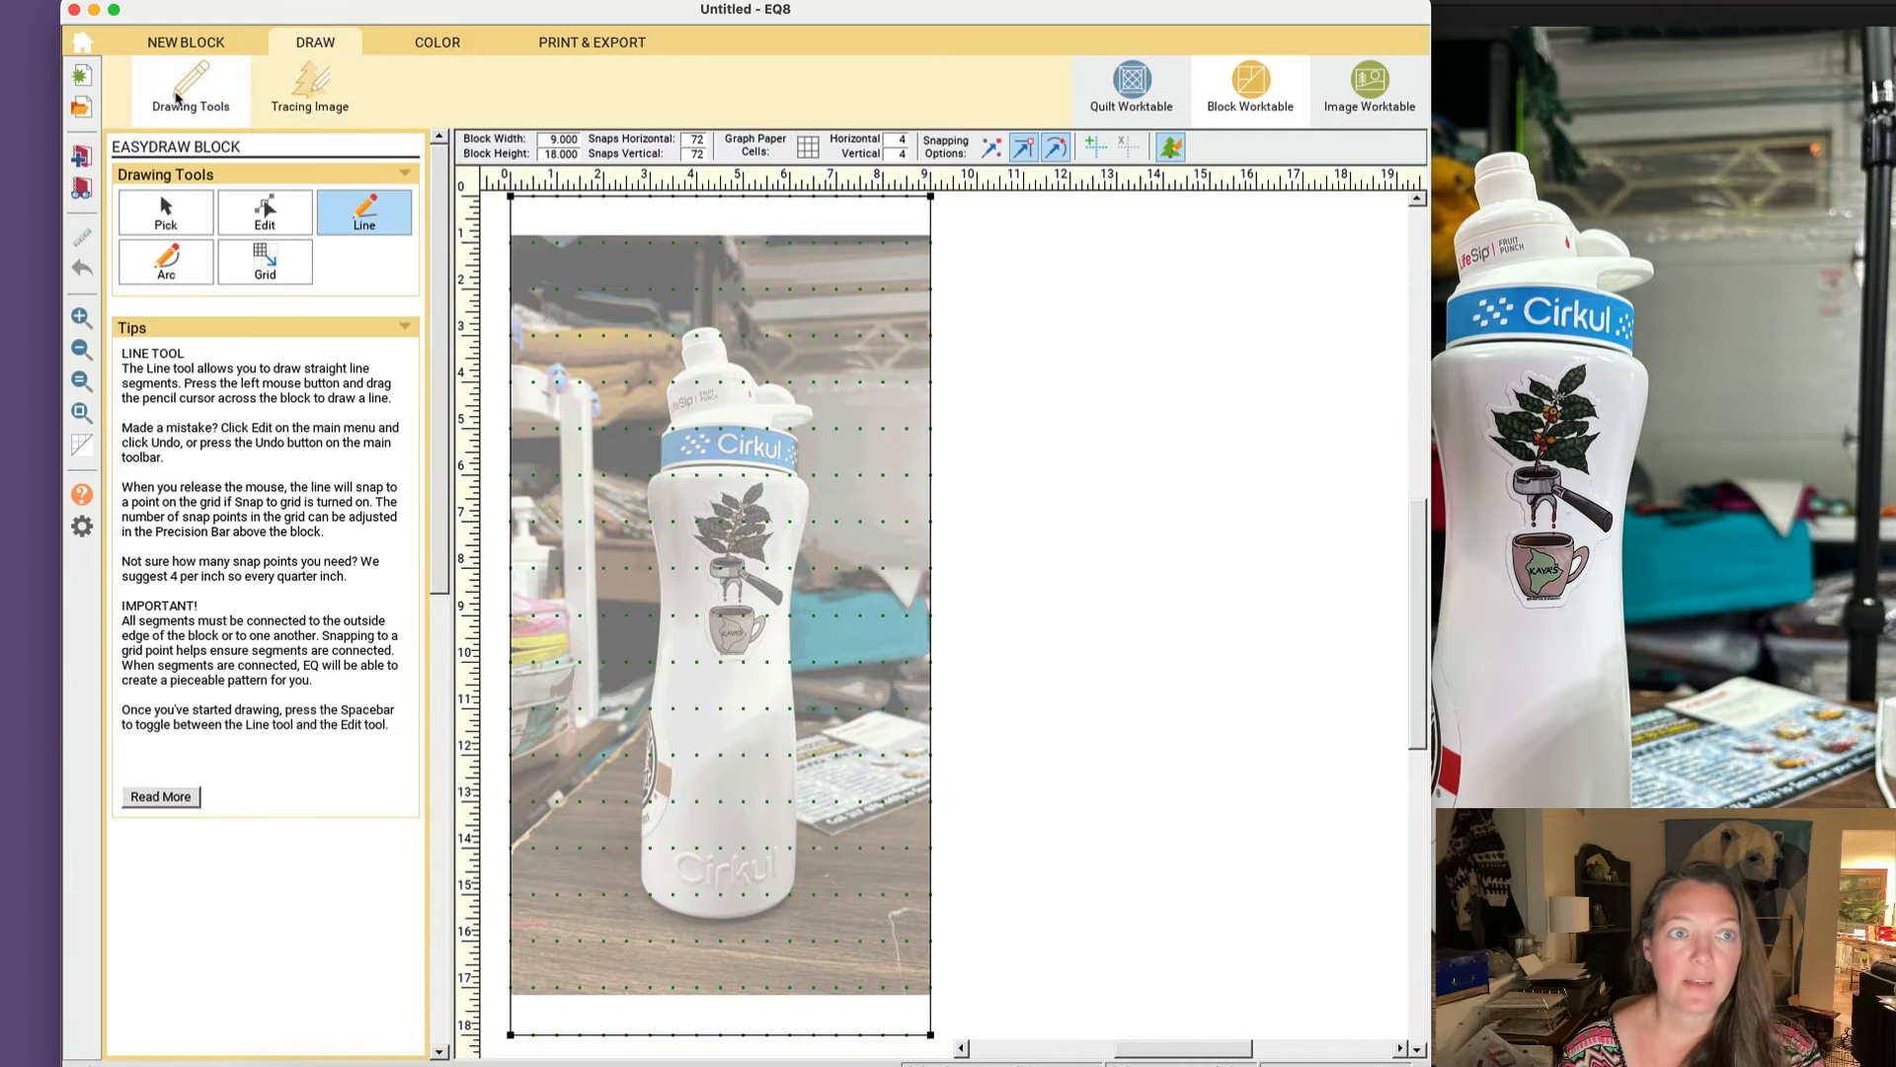
{"action": "double_click", "coordinate": [559, 141]}
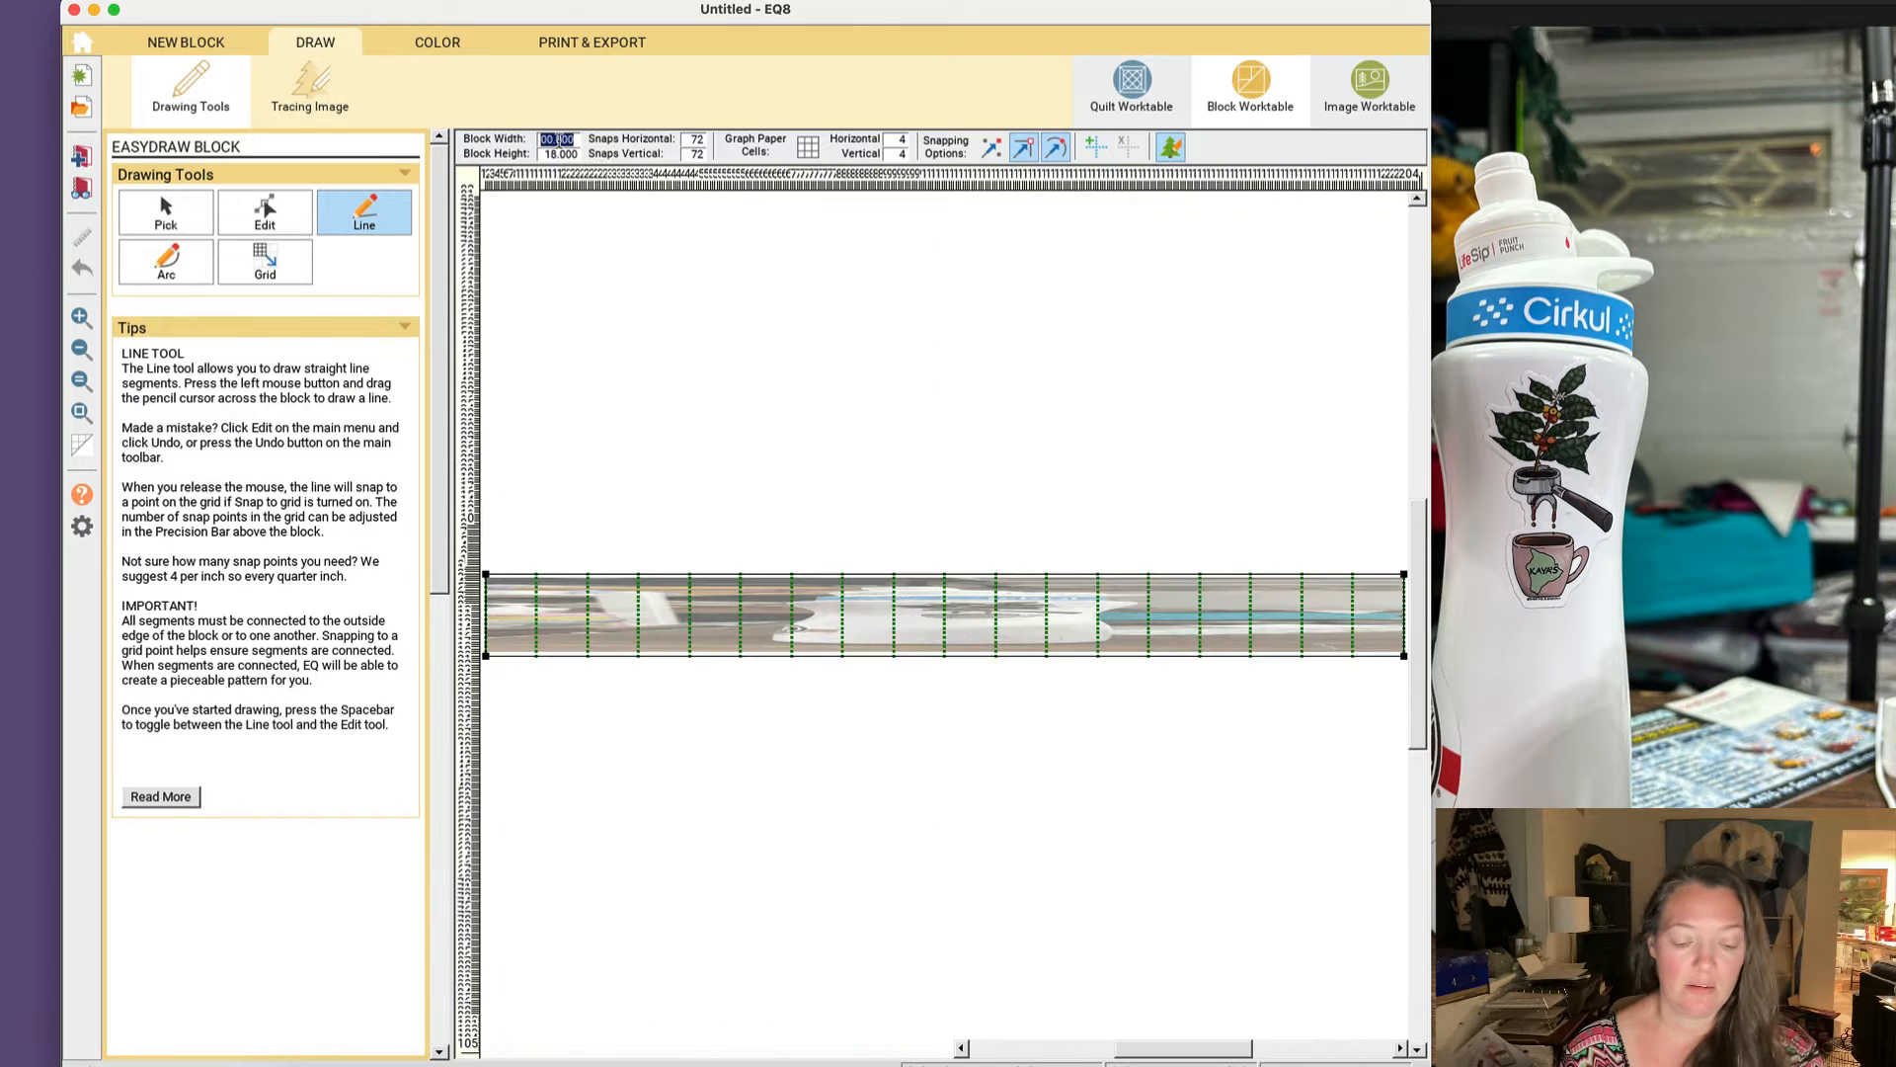
{"action": "type", "text": "10"}
{"action": "key", "text": "Return"}
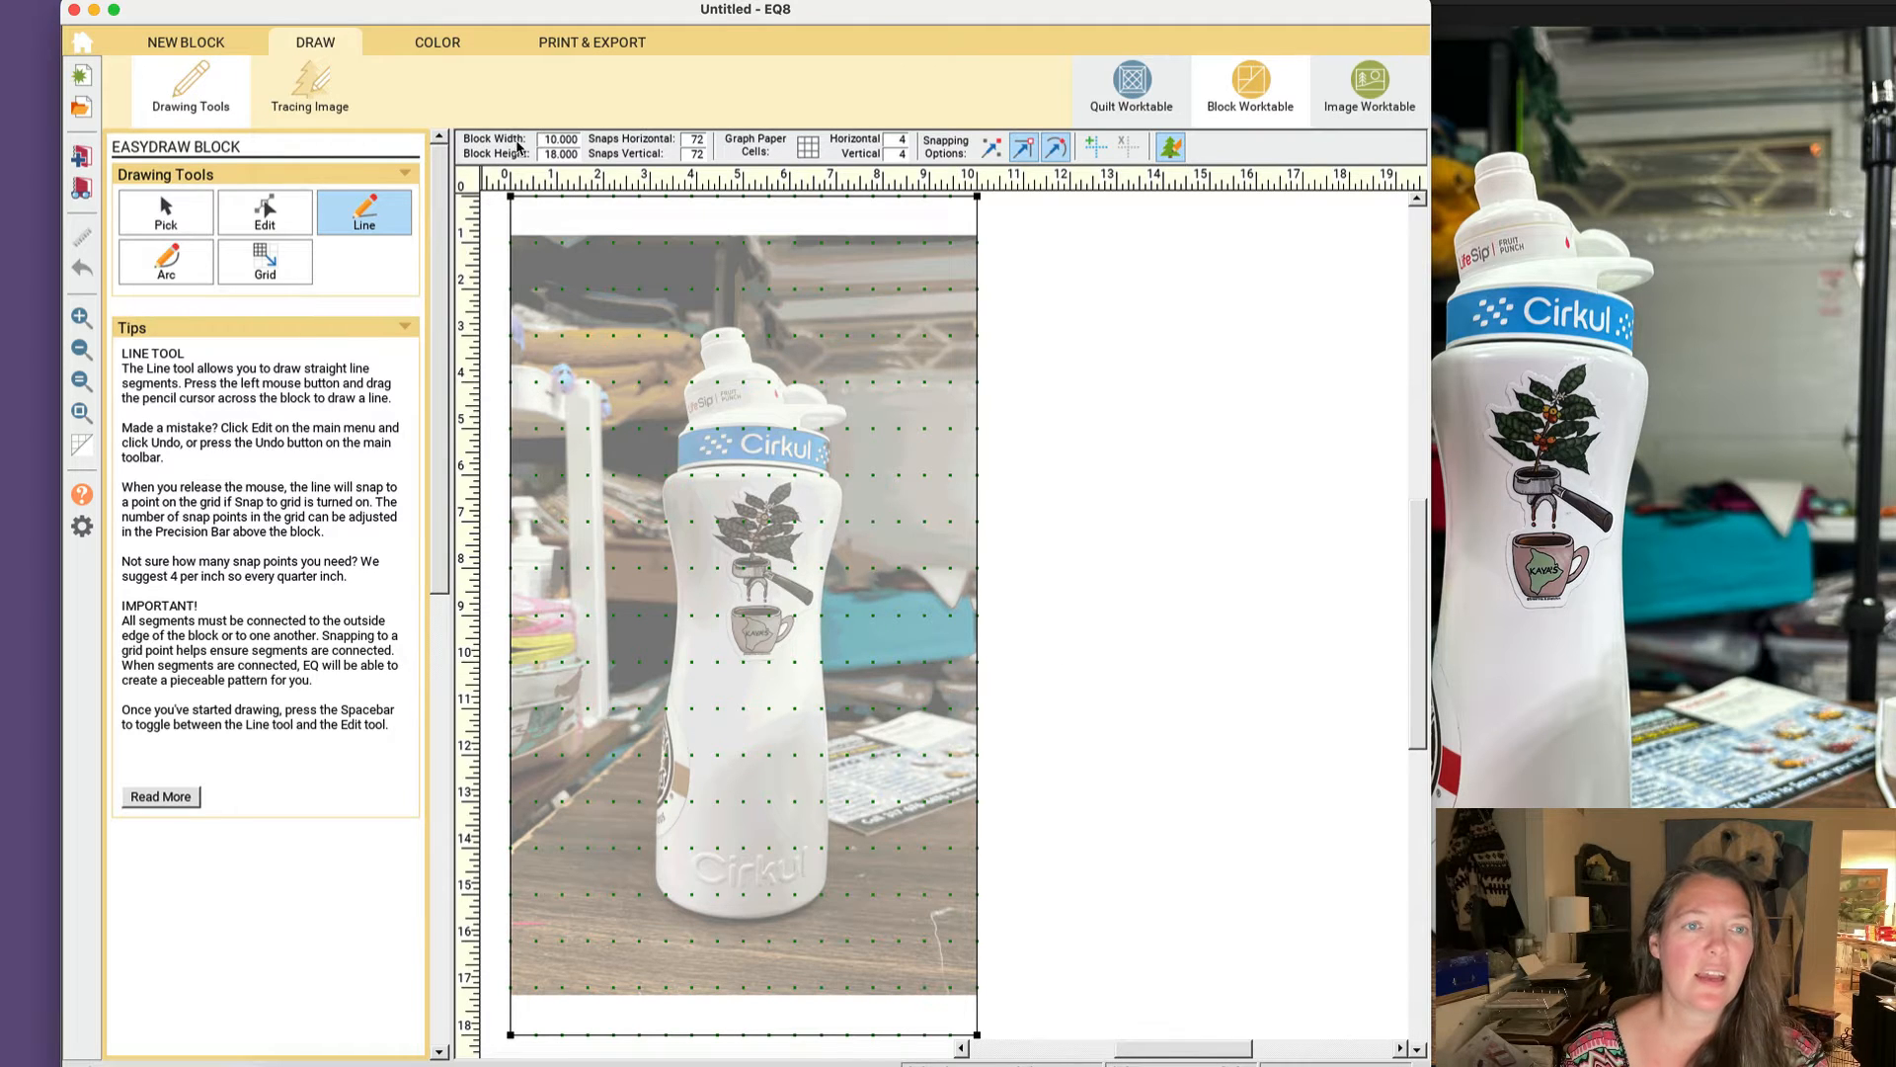
{"action": "left_click", "coordinate": [555, 154]}
{"action": "double_click", "coordinate": [561, 154]}
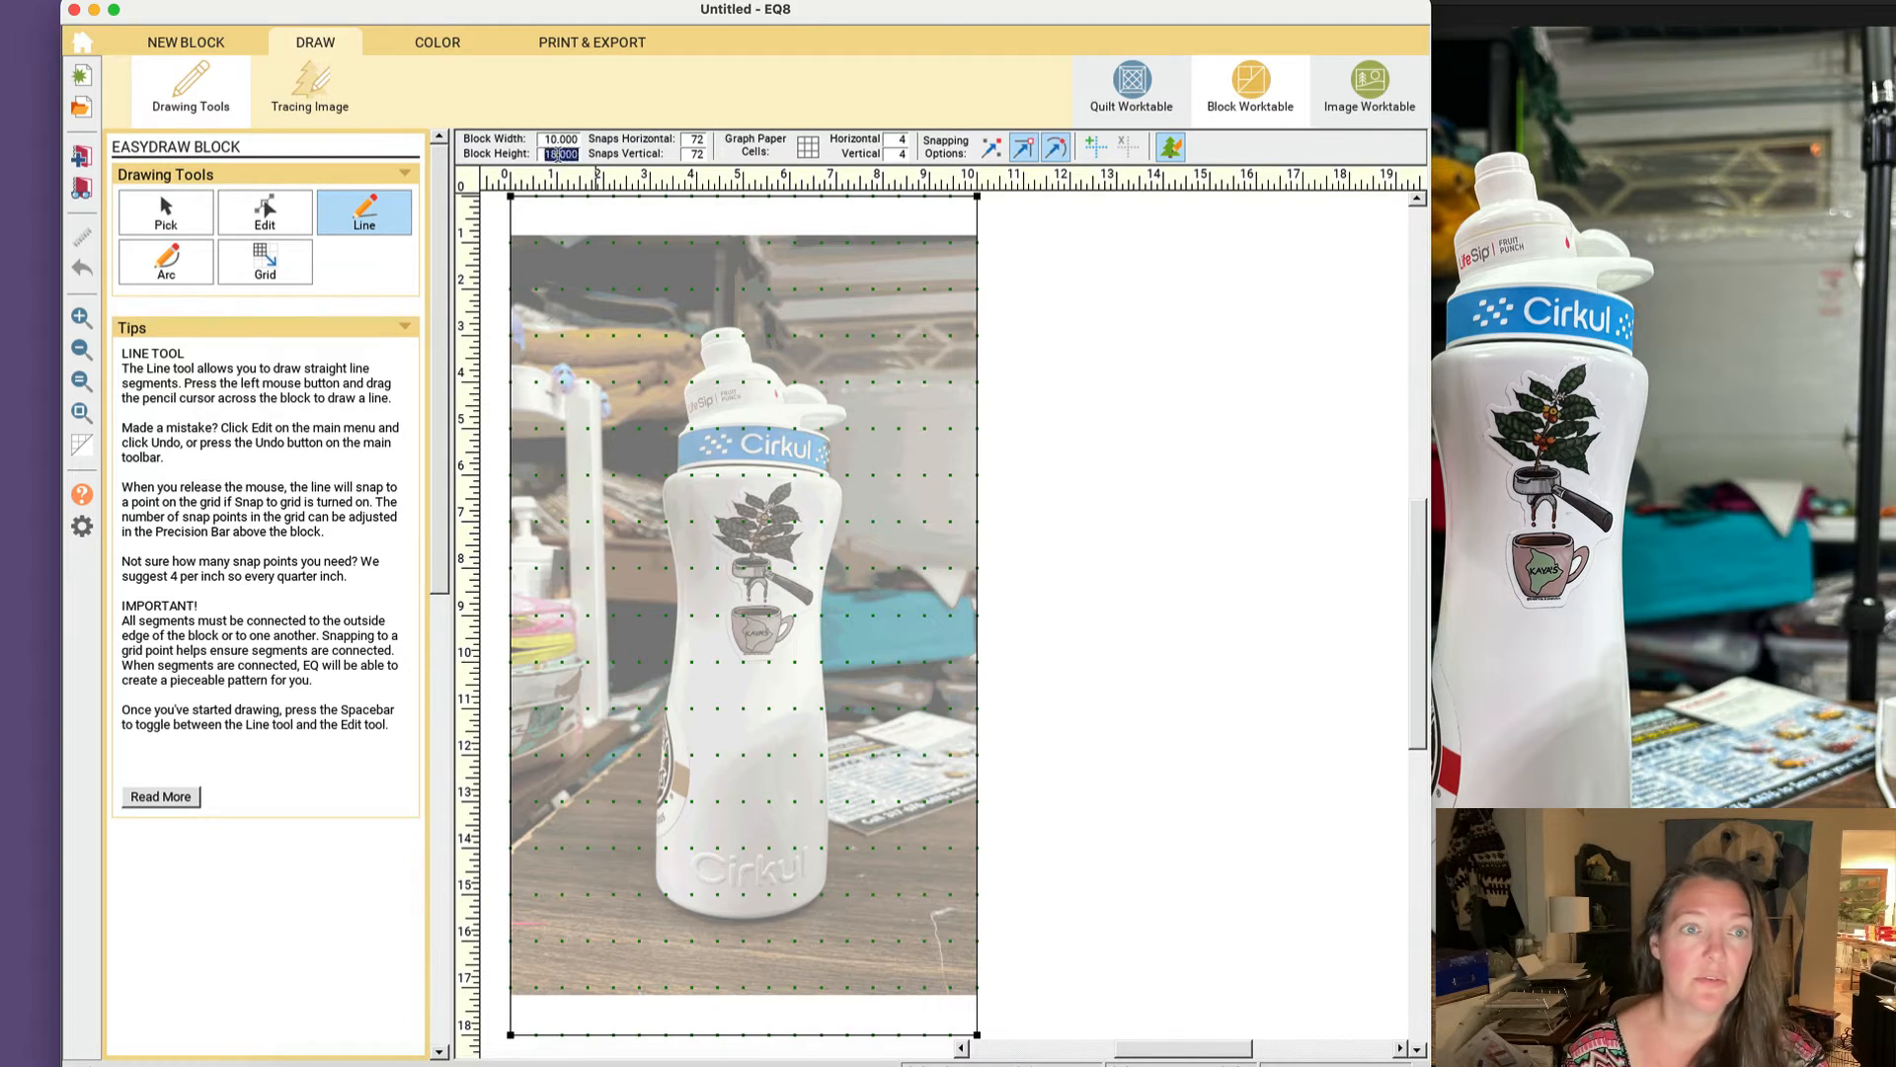
{"action": "left_click", "coordinate": [561, 154]}
{"action": "double_click", "coordinate": [561, 154]}
{"action": "type", "text": "17"}
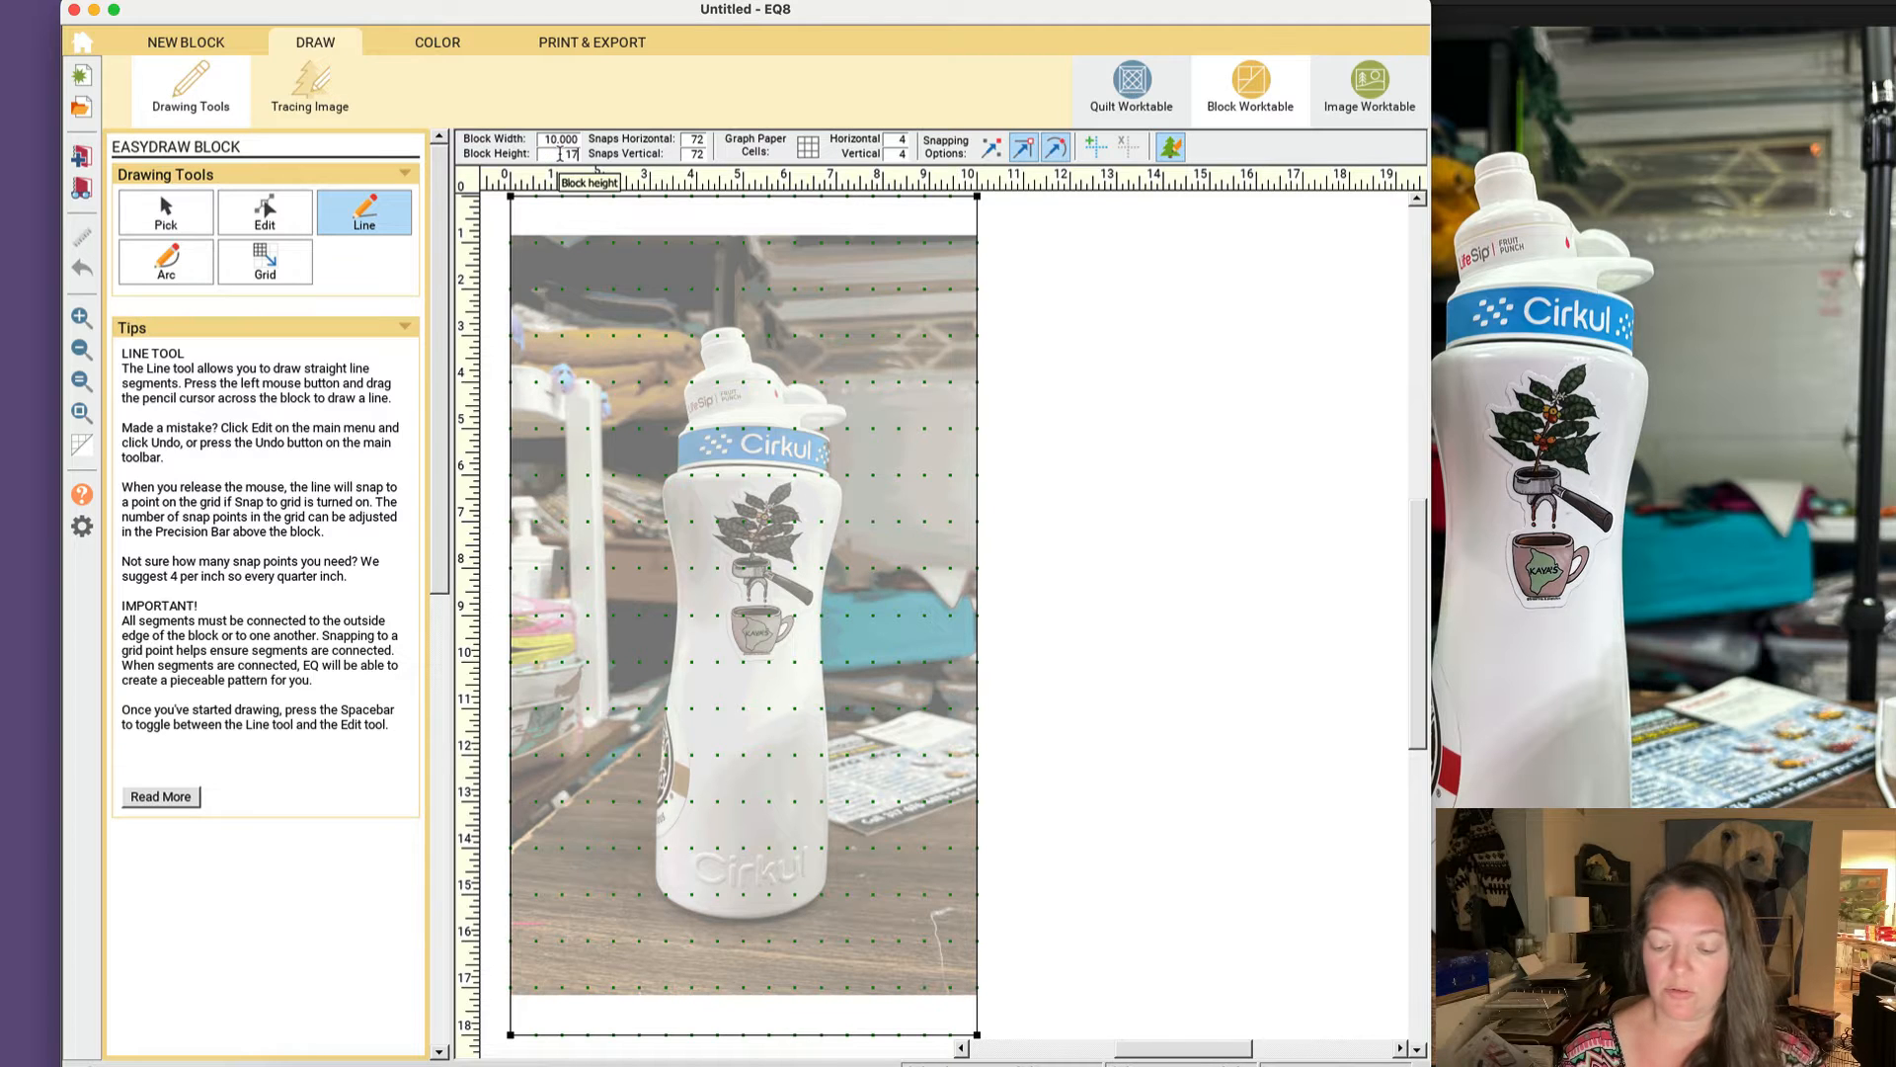
{"action": "key", "text": "Return"}
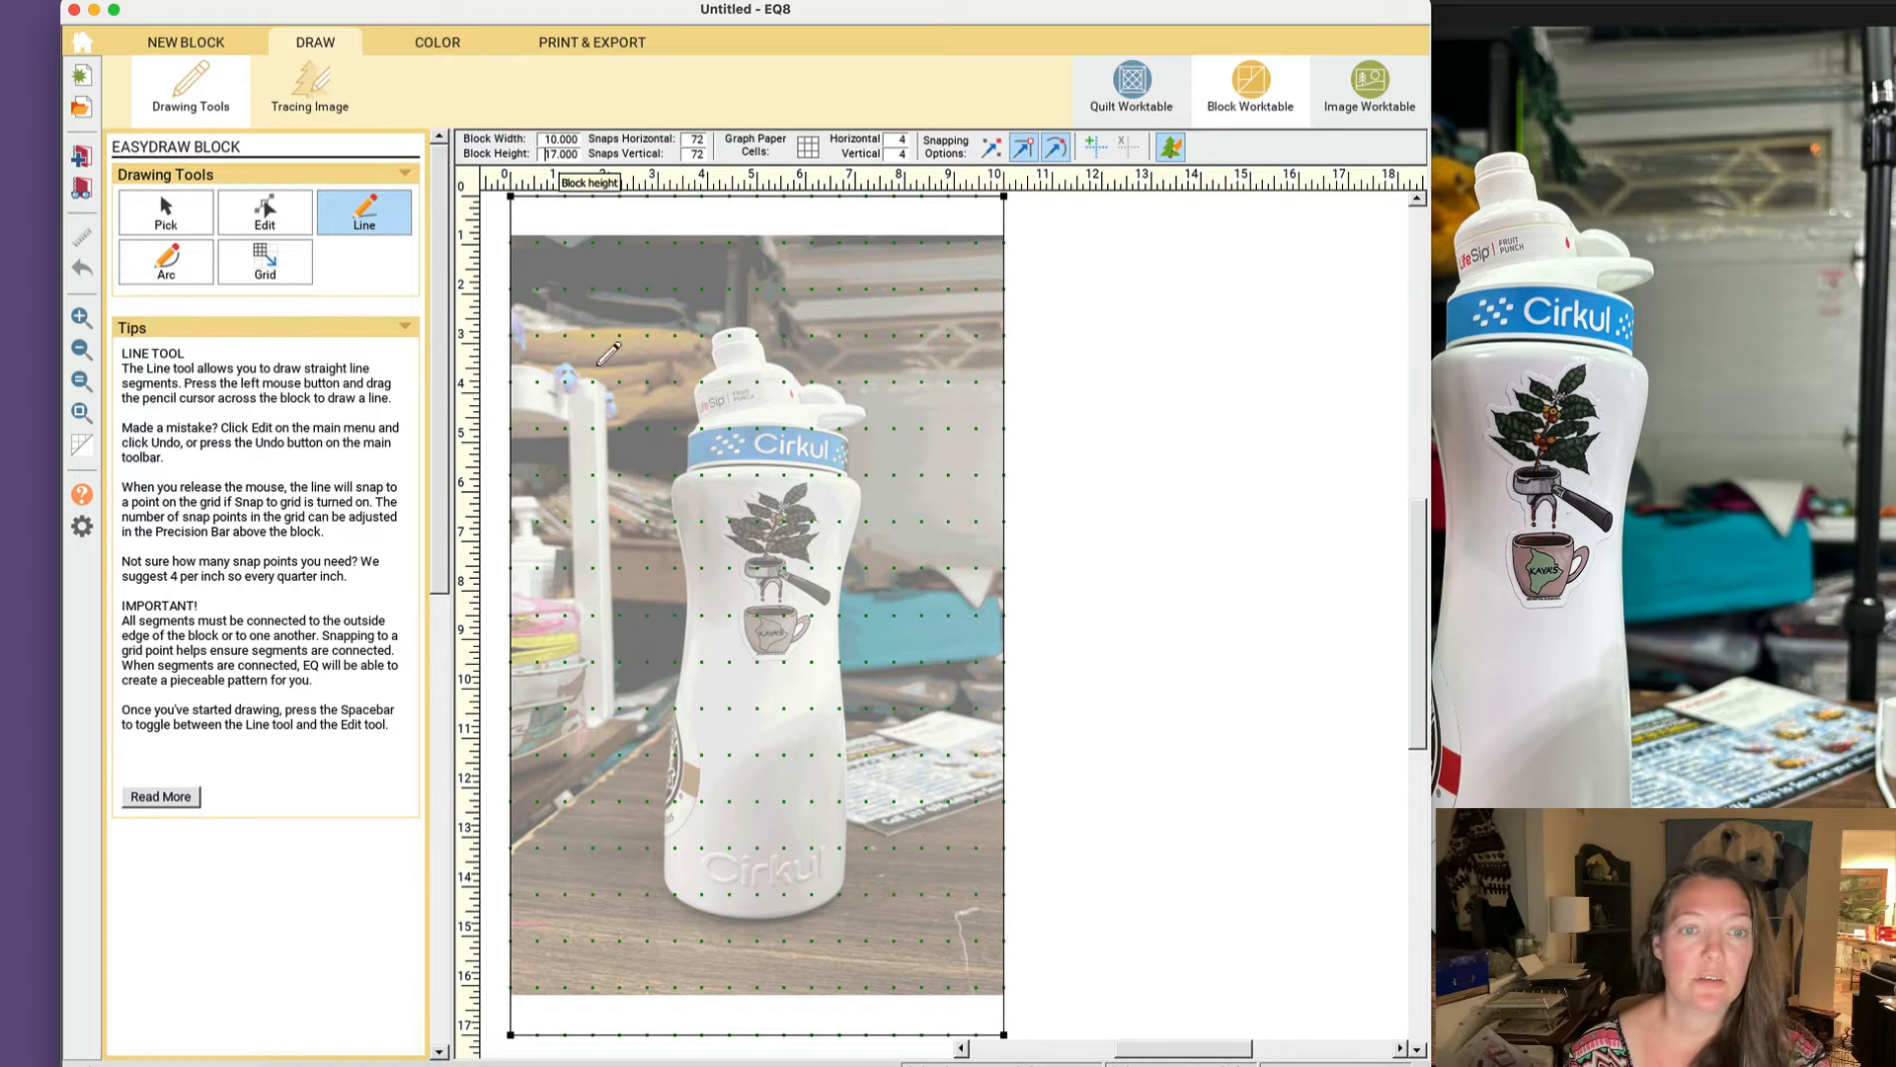
Step: Stretch the tracing image at its corners so it fills the whole block from top to bottom
{"action": "left_click", "coordinate": [307, 96]}
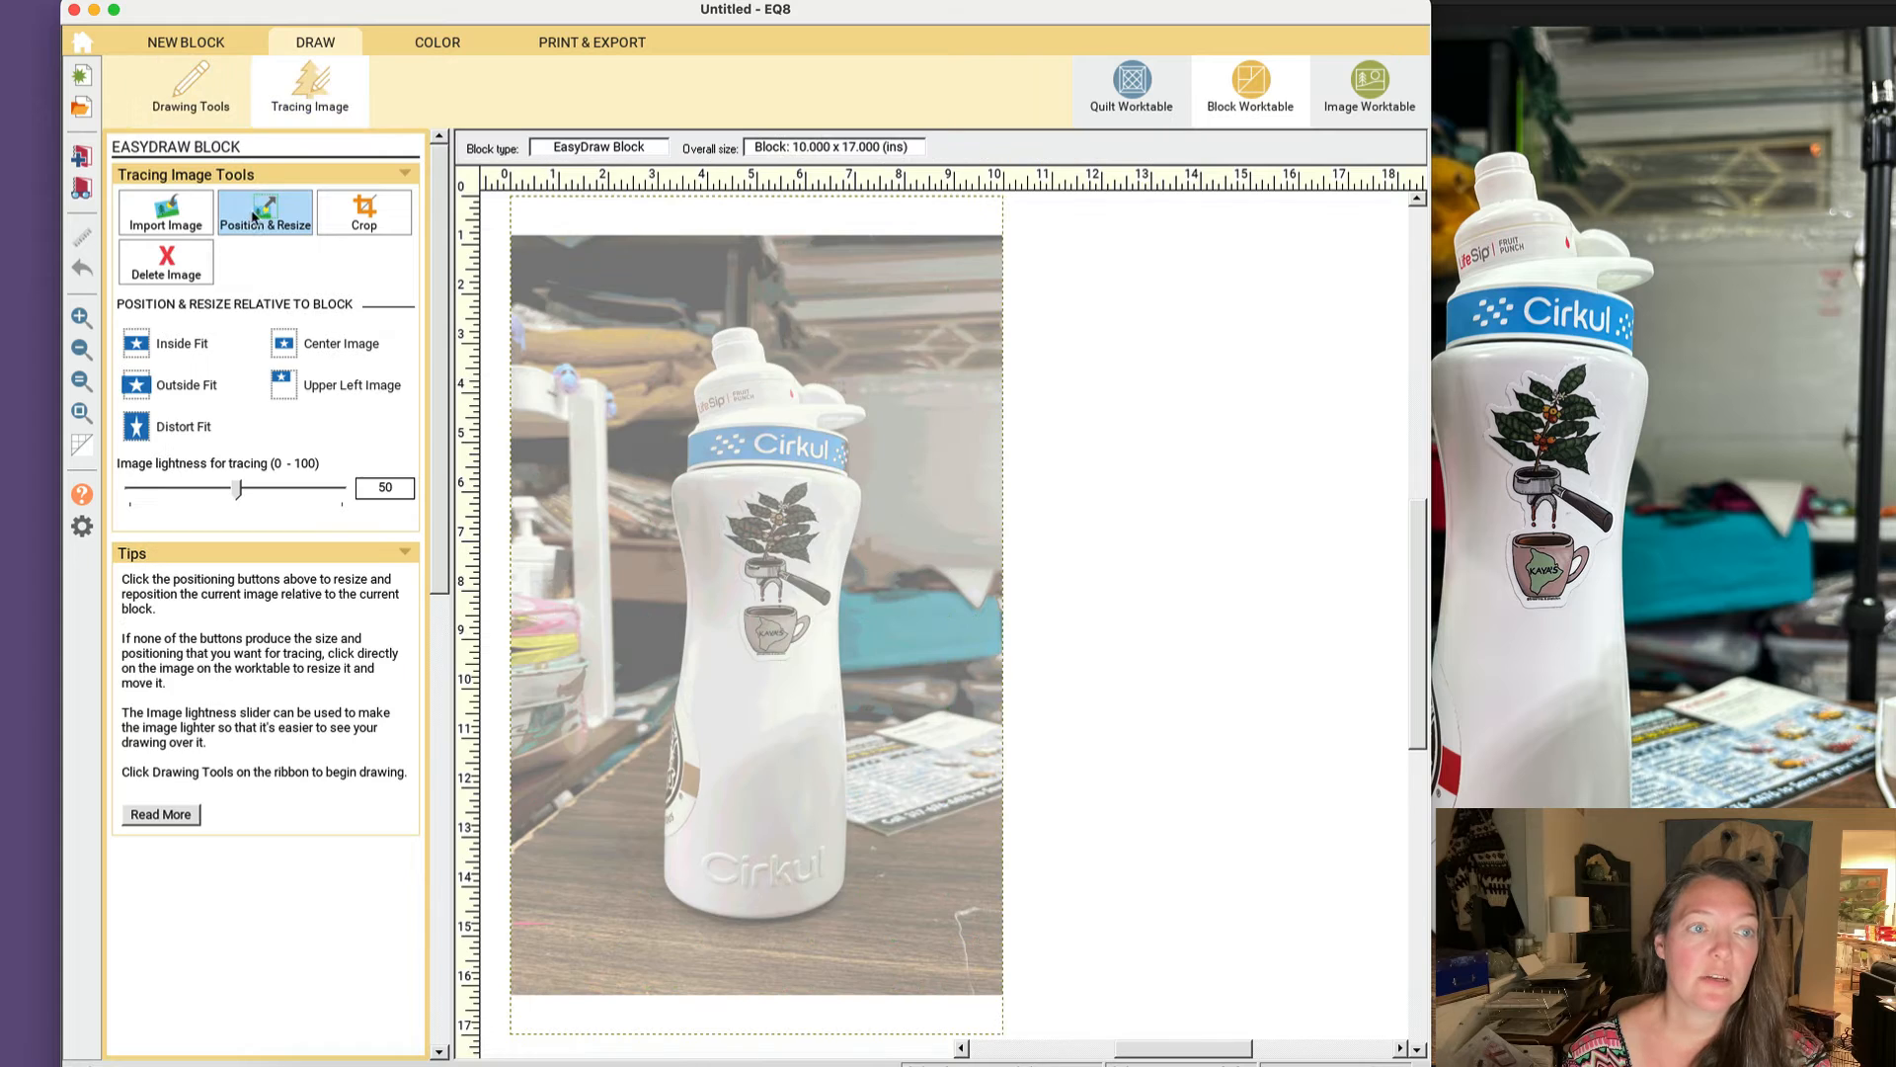
{"action": "left_click_drag", "start_coordinate": [504, 230], "coordinate": [506, 196]}
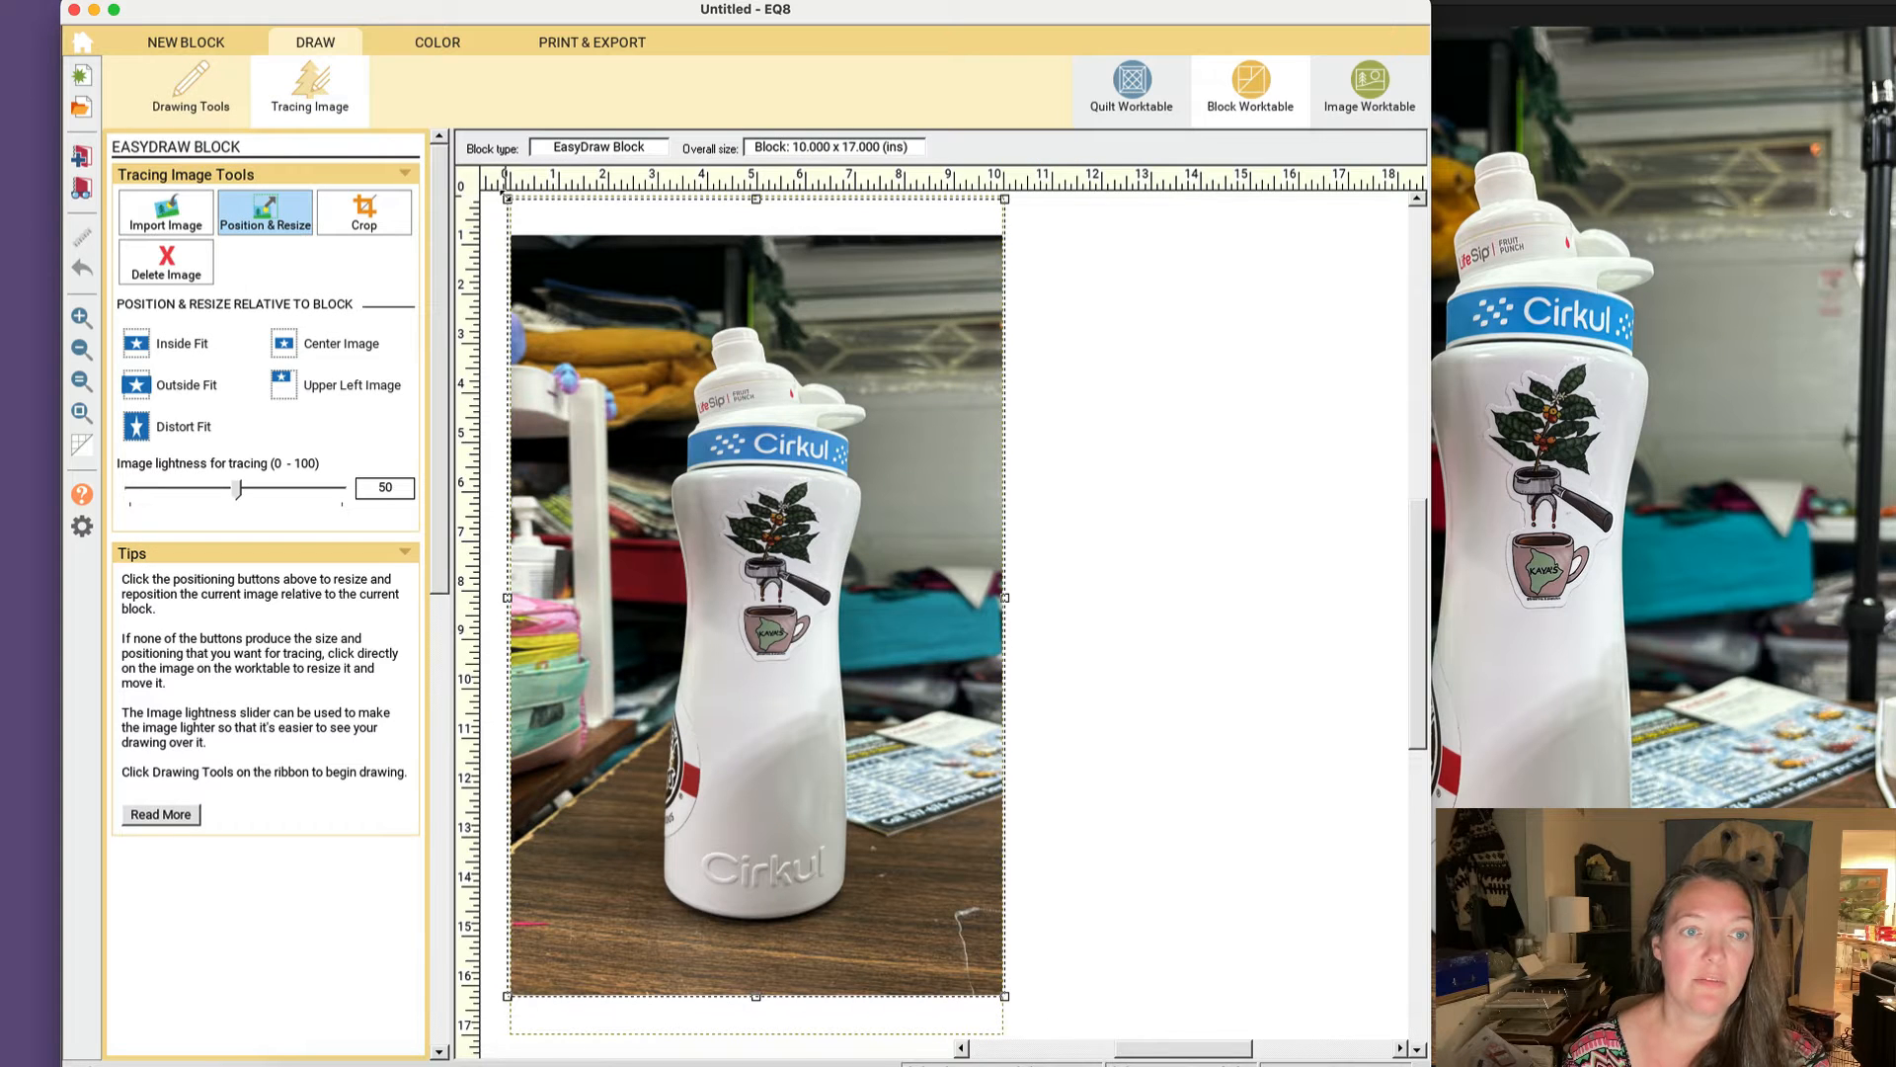
{"action": "left_click_drag", "start_coordinate": [1005, 996], "coordinate": [1009, 1034]}
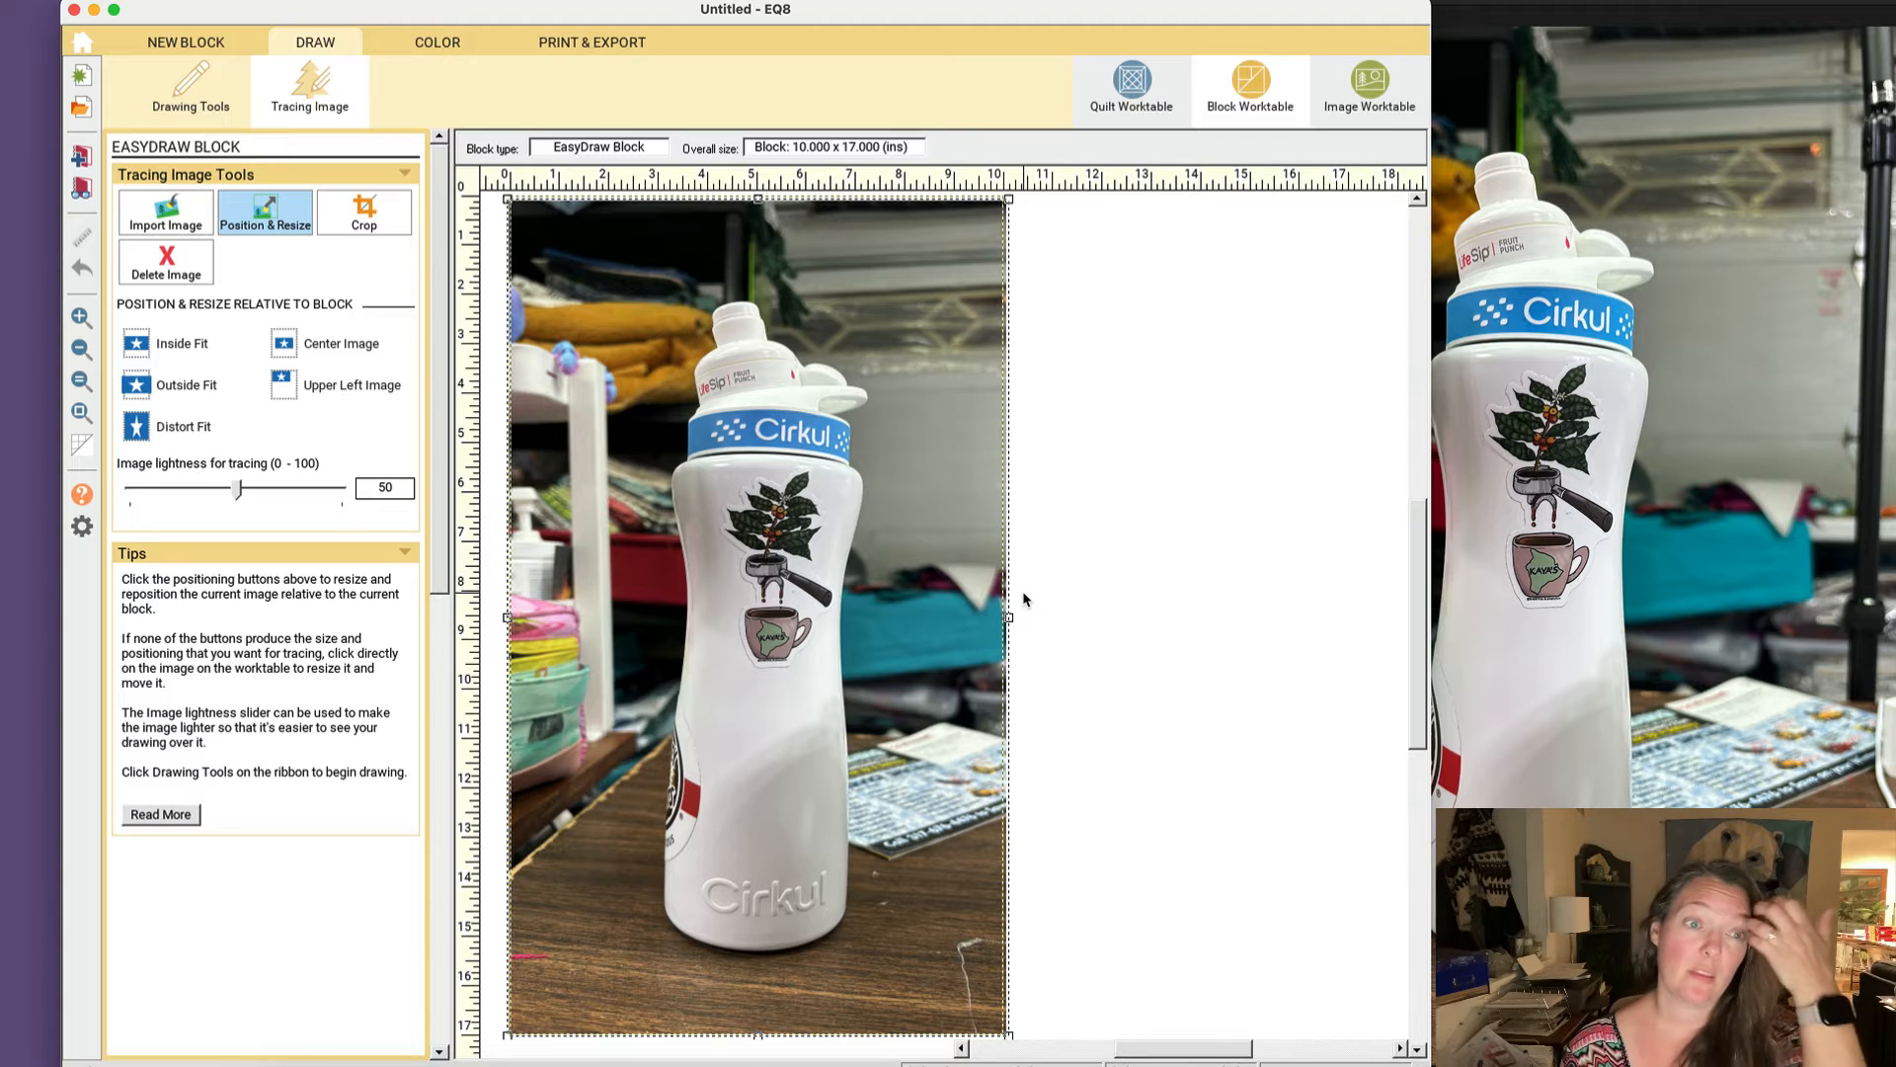
Step: Turn on only grid snapping for drawing and set the snaps to 40 horizontal and 68 vertical
{"action": "left_click", "coordinate": [158, 94]}
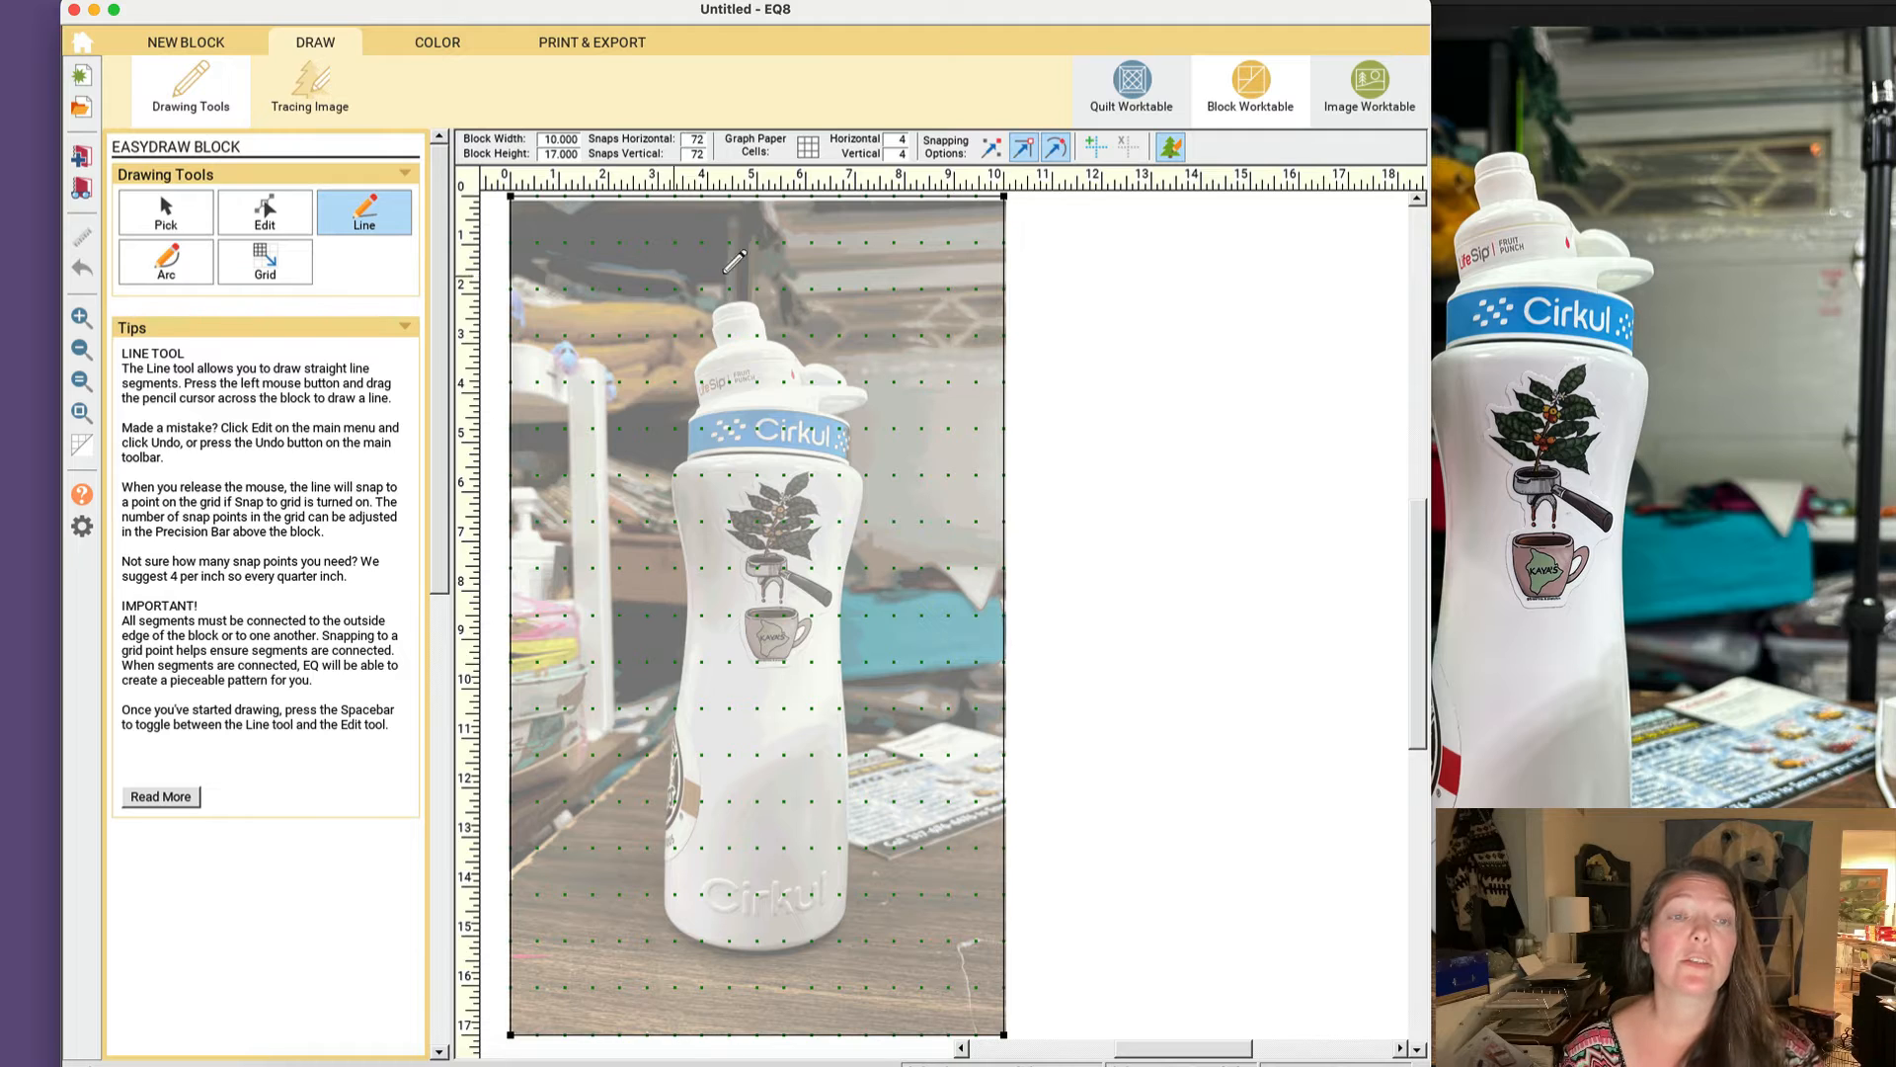
{"action": "left_click", "coordinate": [1055, 148]}
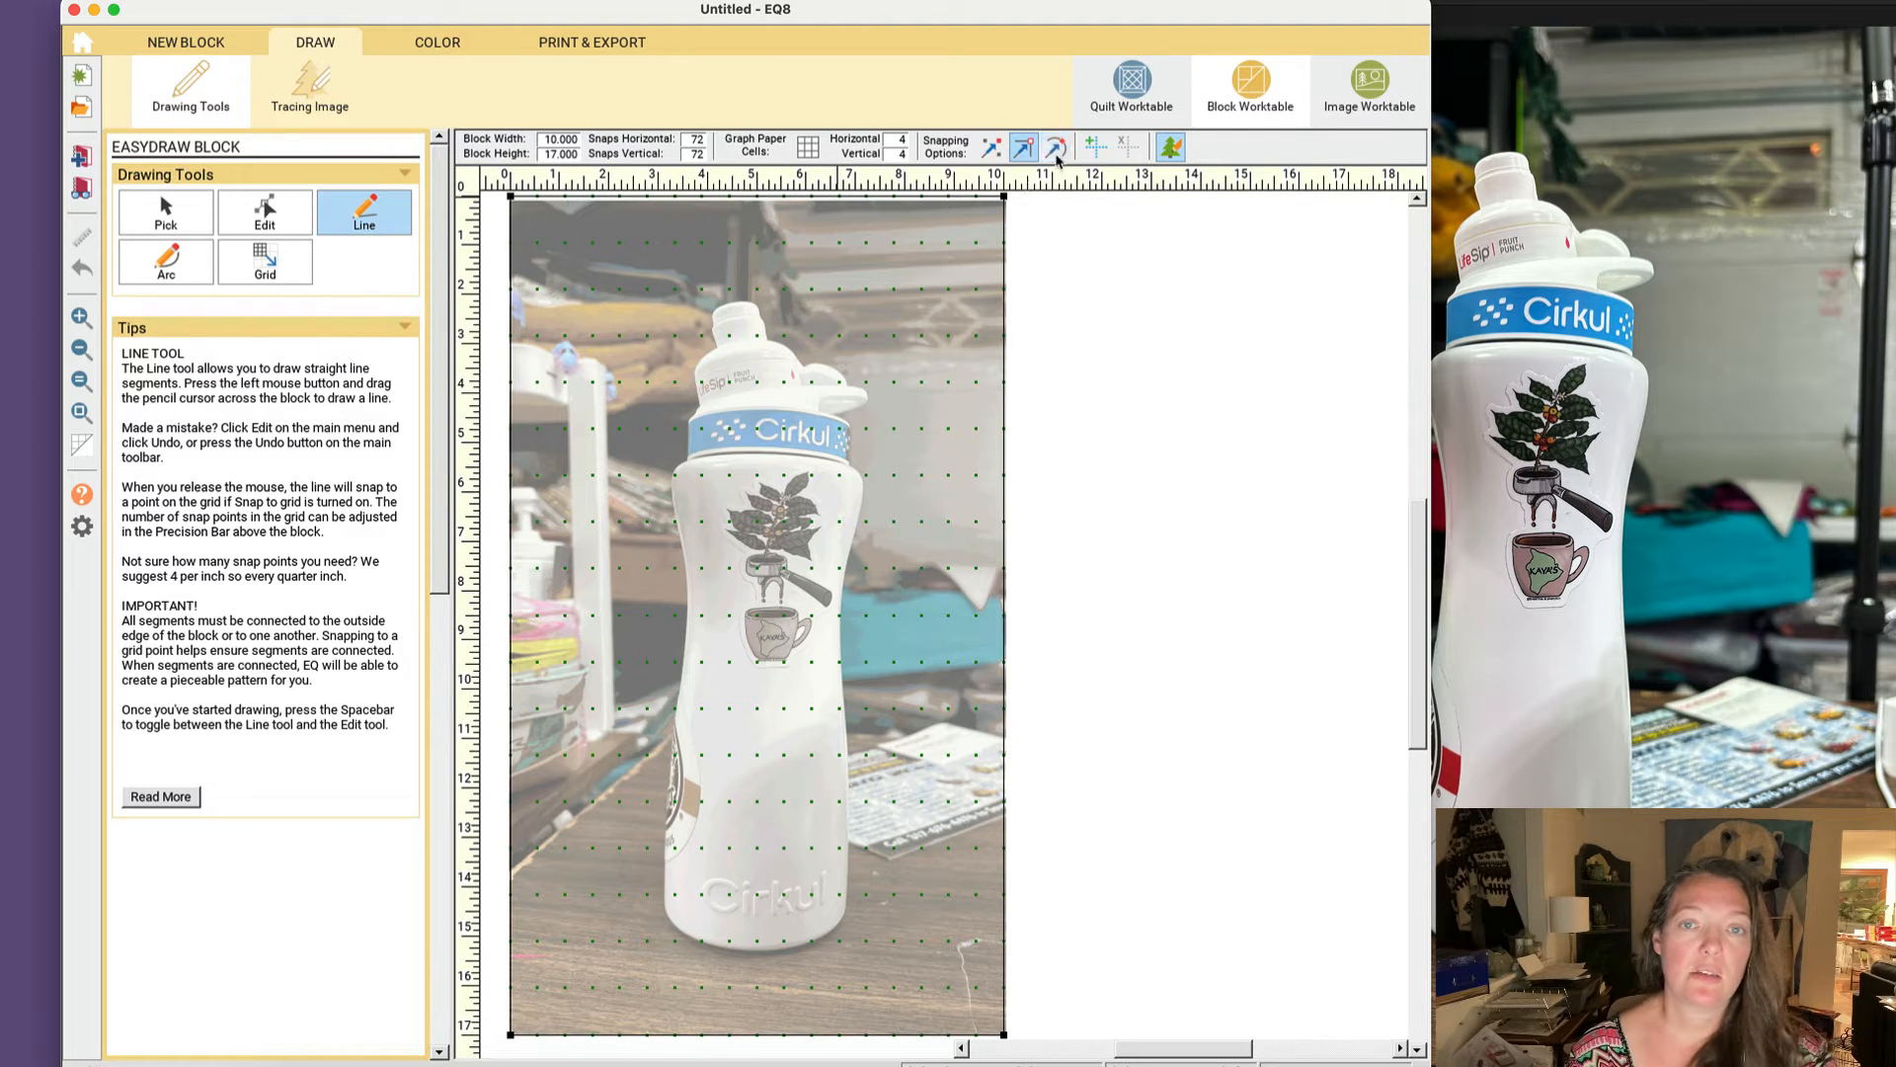
{"action": "left_click", "coordinate": [1023, 147]}
{"action": "left_click", "coordinate": [992, 148]}
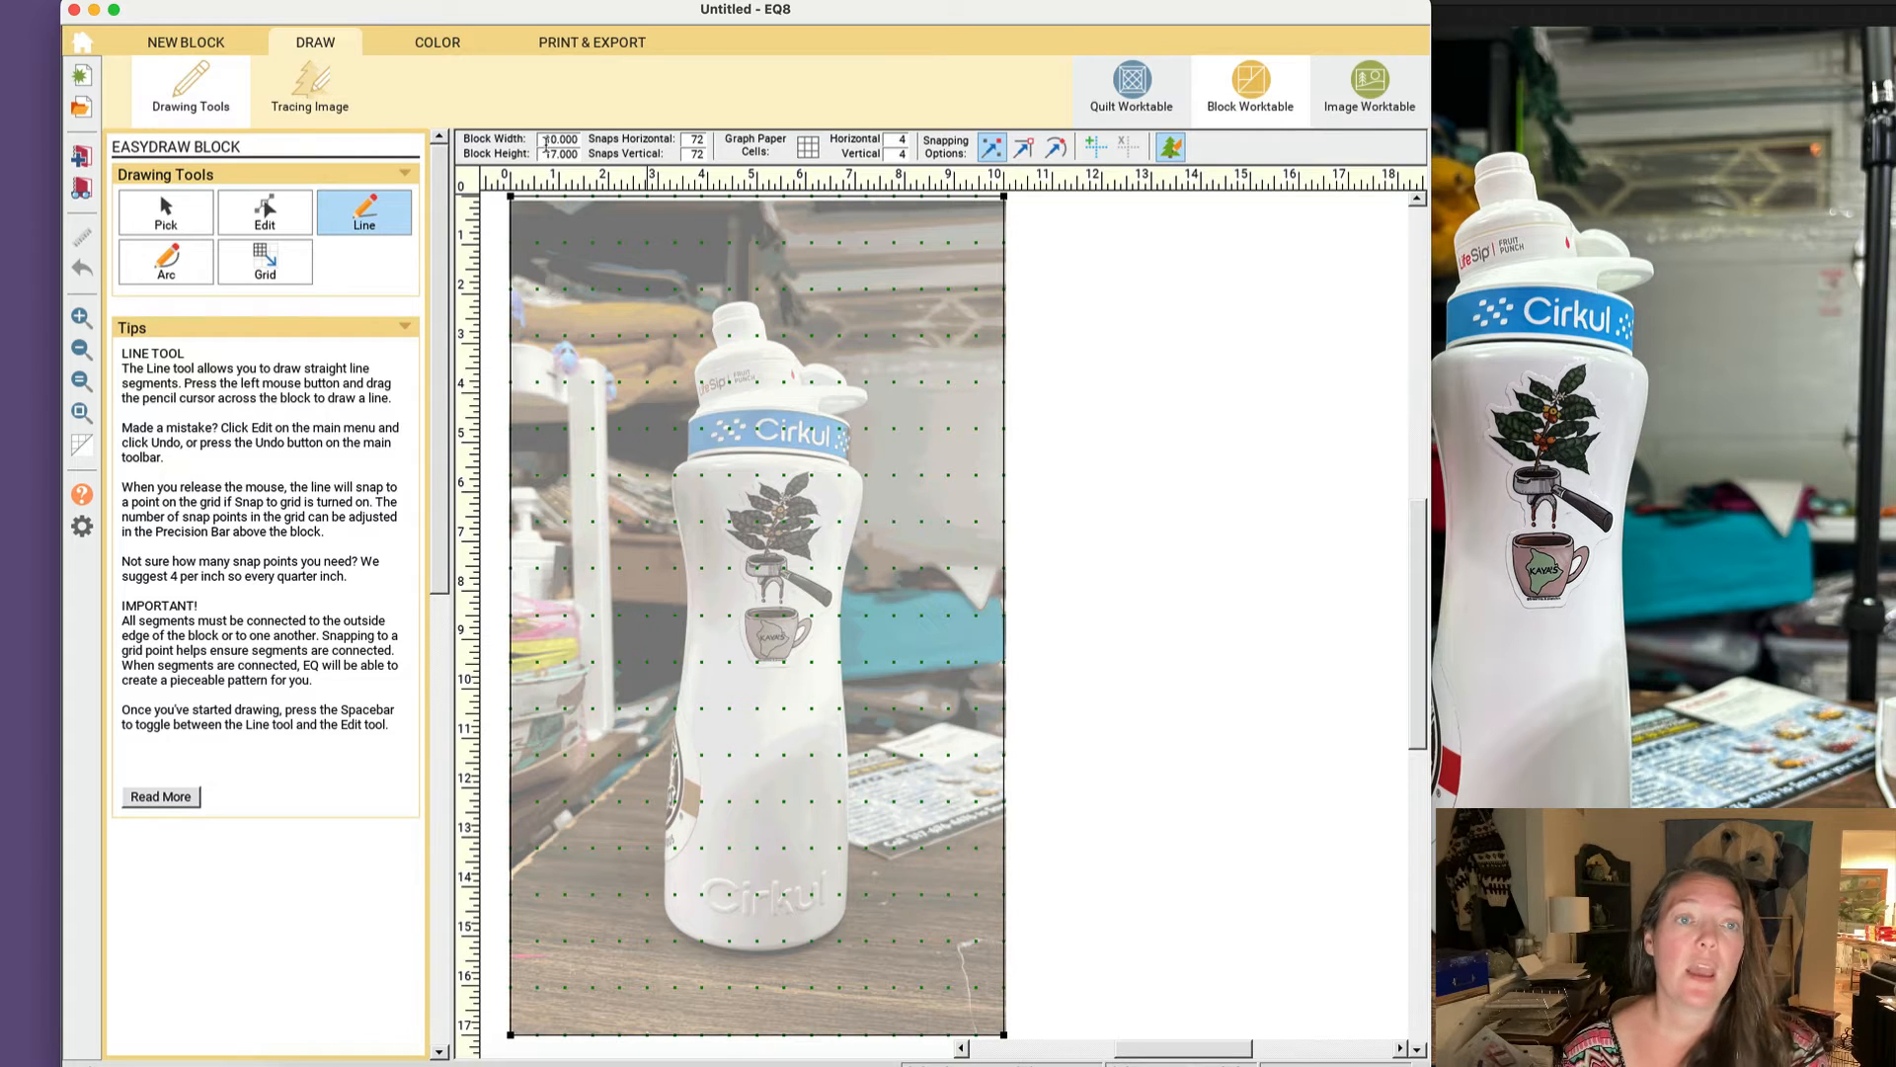
{"action": "double_click", "coordinate": [697, 140]}
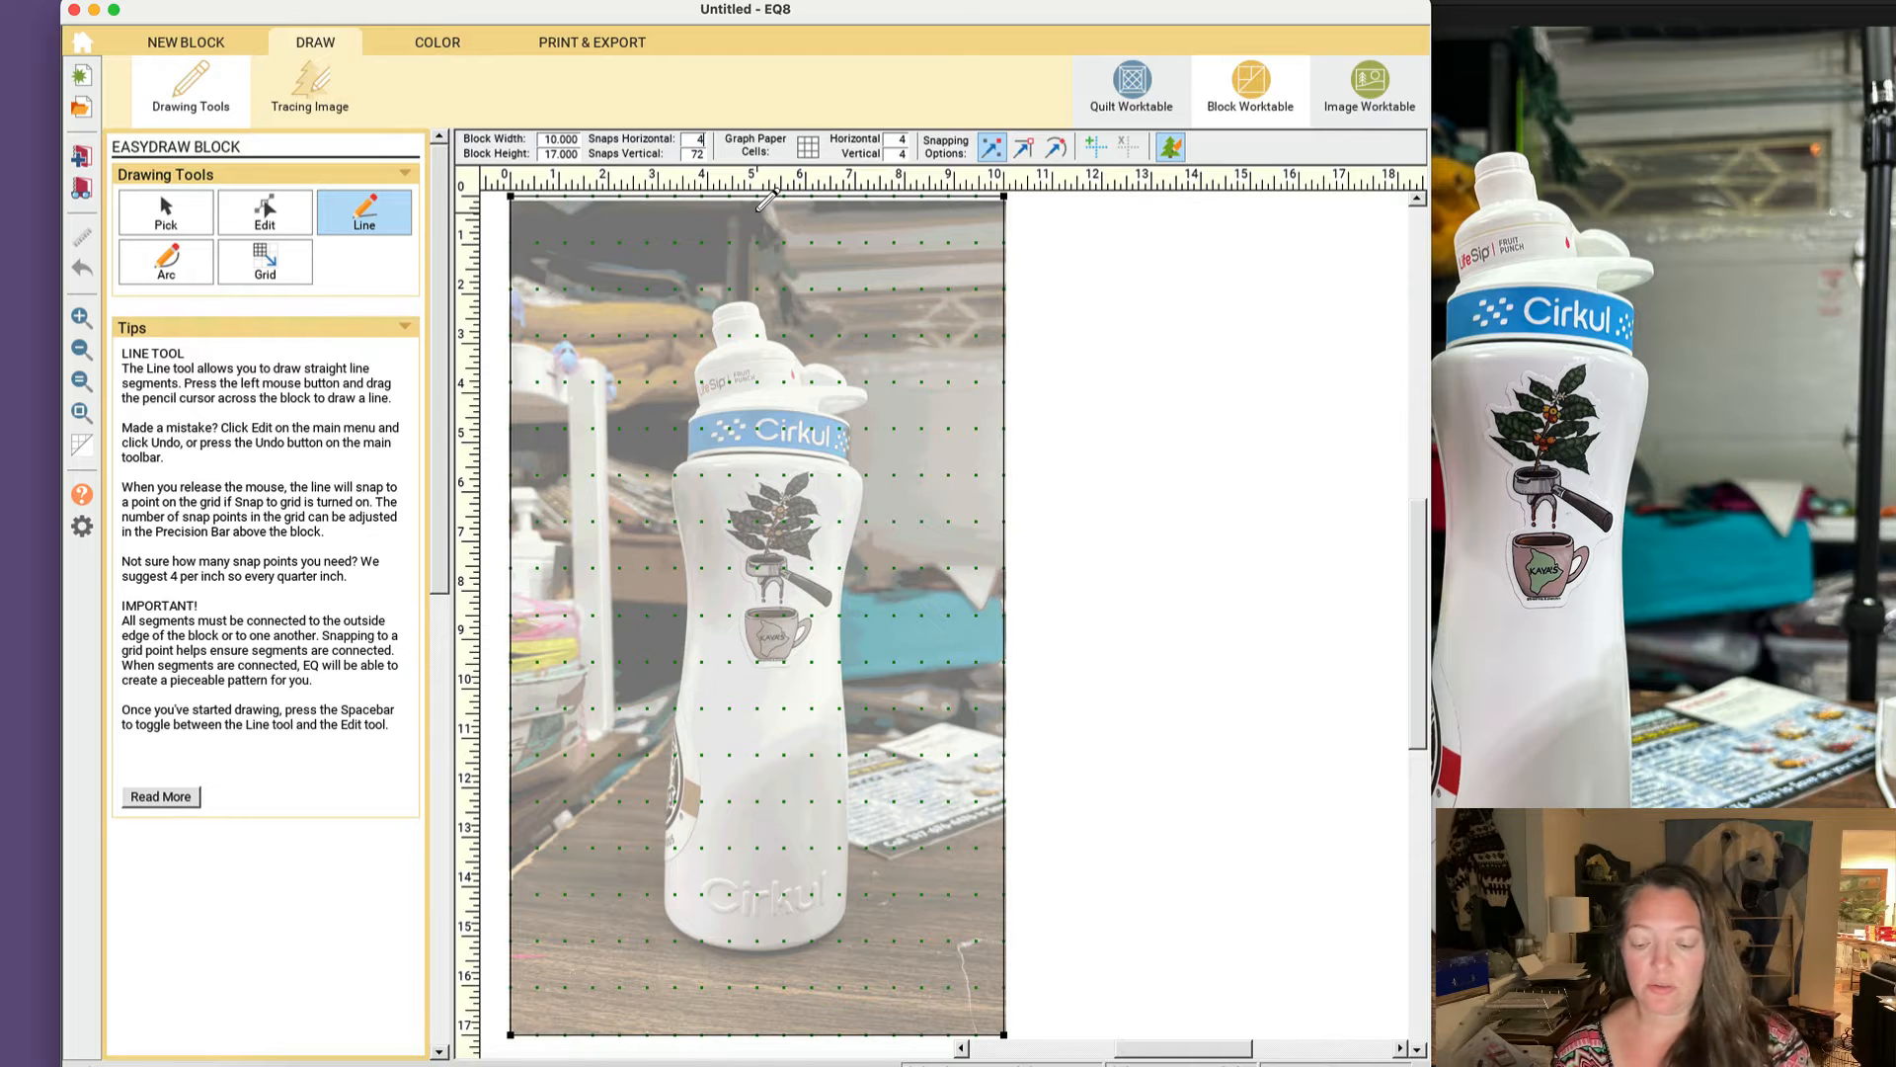
{"action": "double_click", "coordinate": [697, 154]}
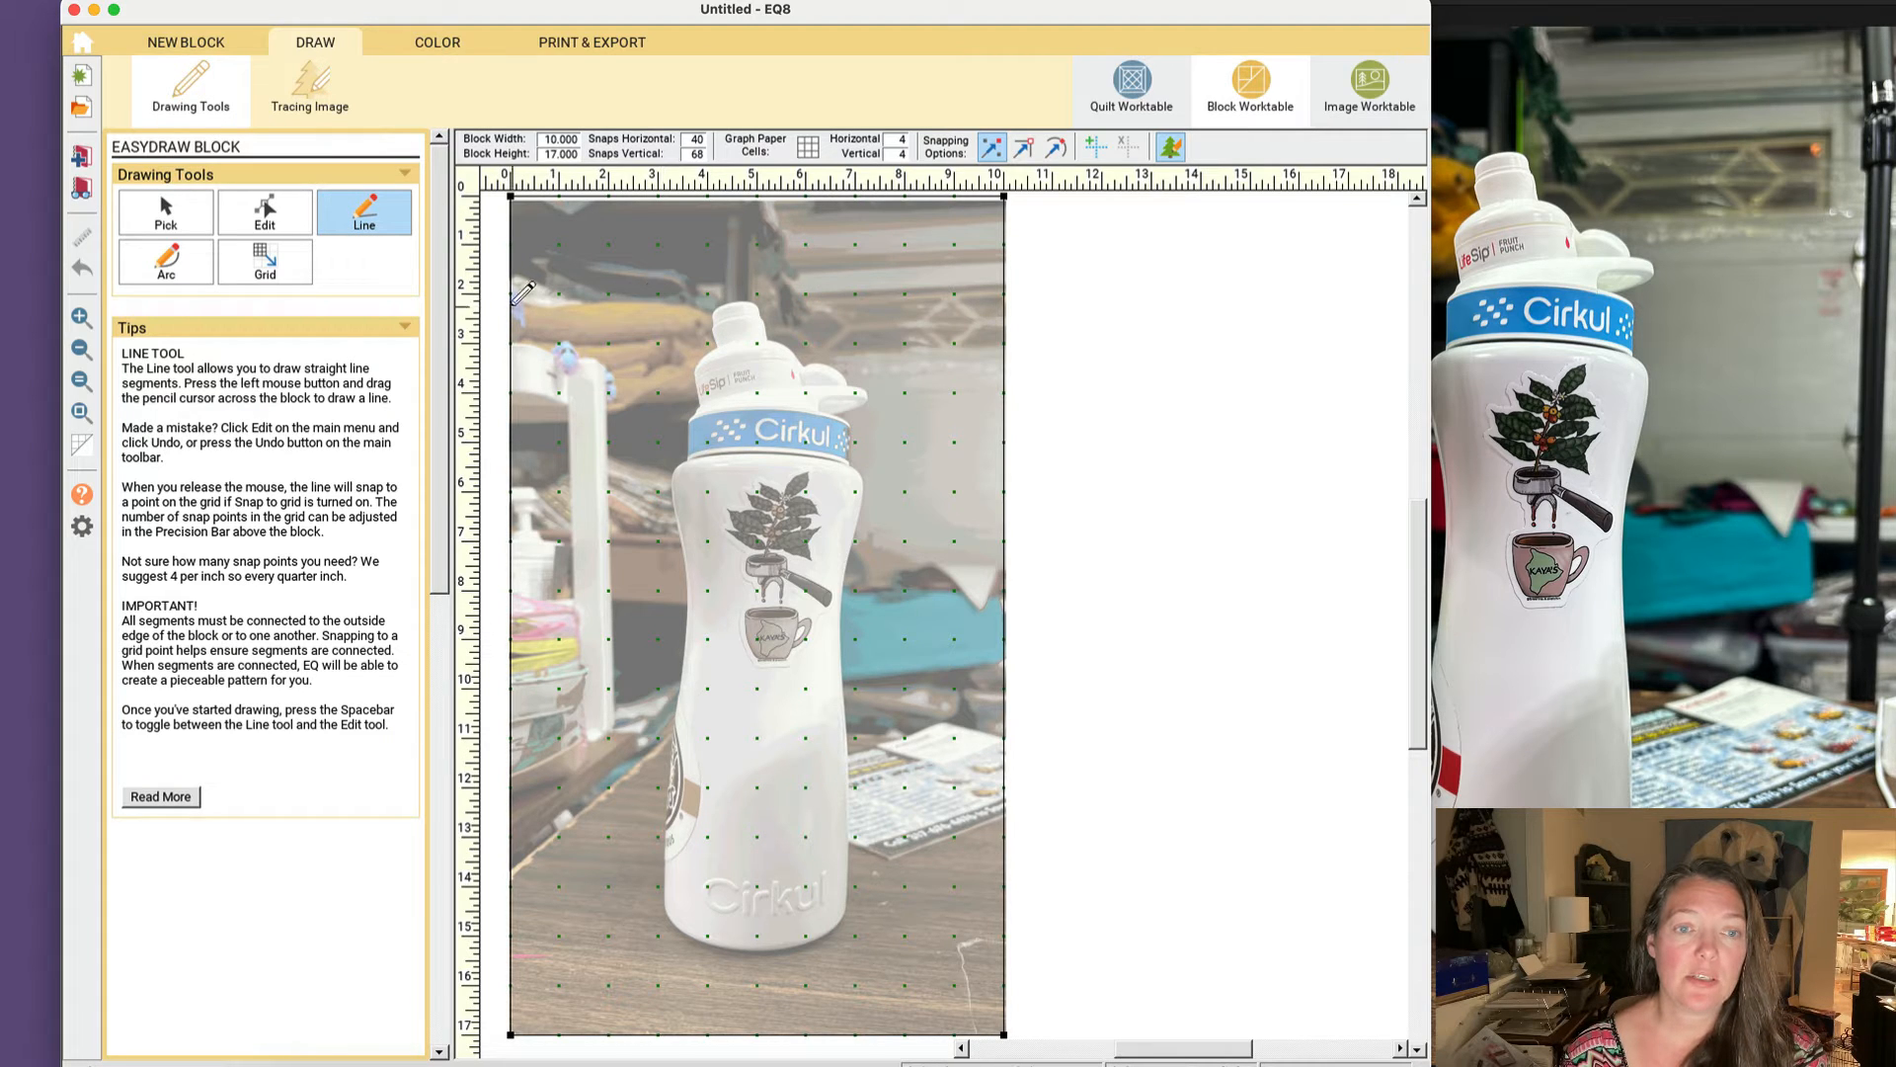
Step: Draw two full-width horizontal lines just above the bottle, one just below it, and a vertical line along each side of it
{"action": "mouse_move", "coordinate": [513, 302]}
{"action": "left_mouse_down"}
{"action": "mouse_move", "coordinate": [1033, 296]}
{"action": "mouse_move", "coordinate": [1007, 300]}
{"action": "left_mouse_up"}
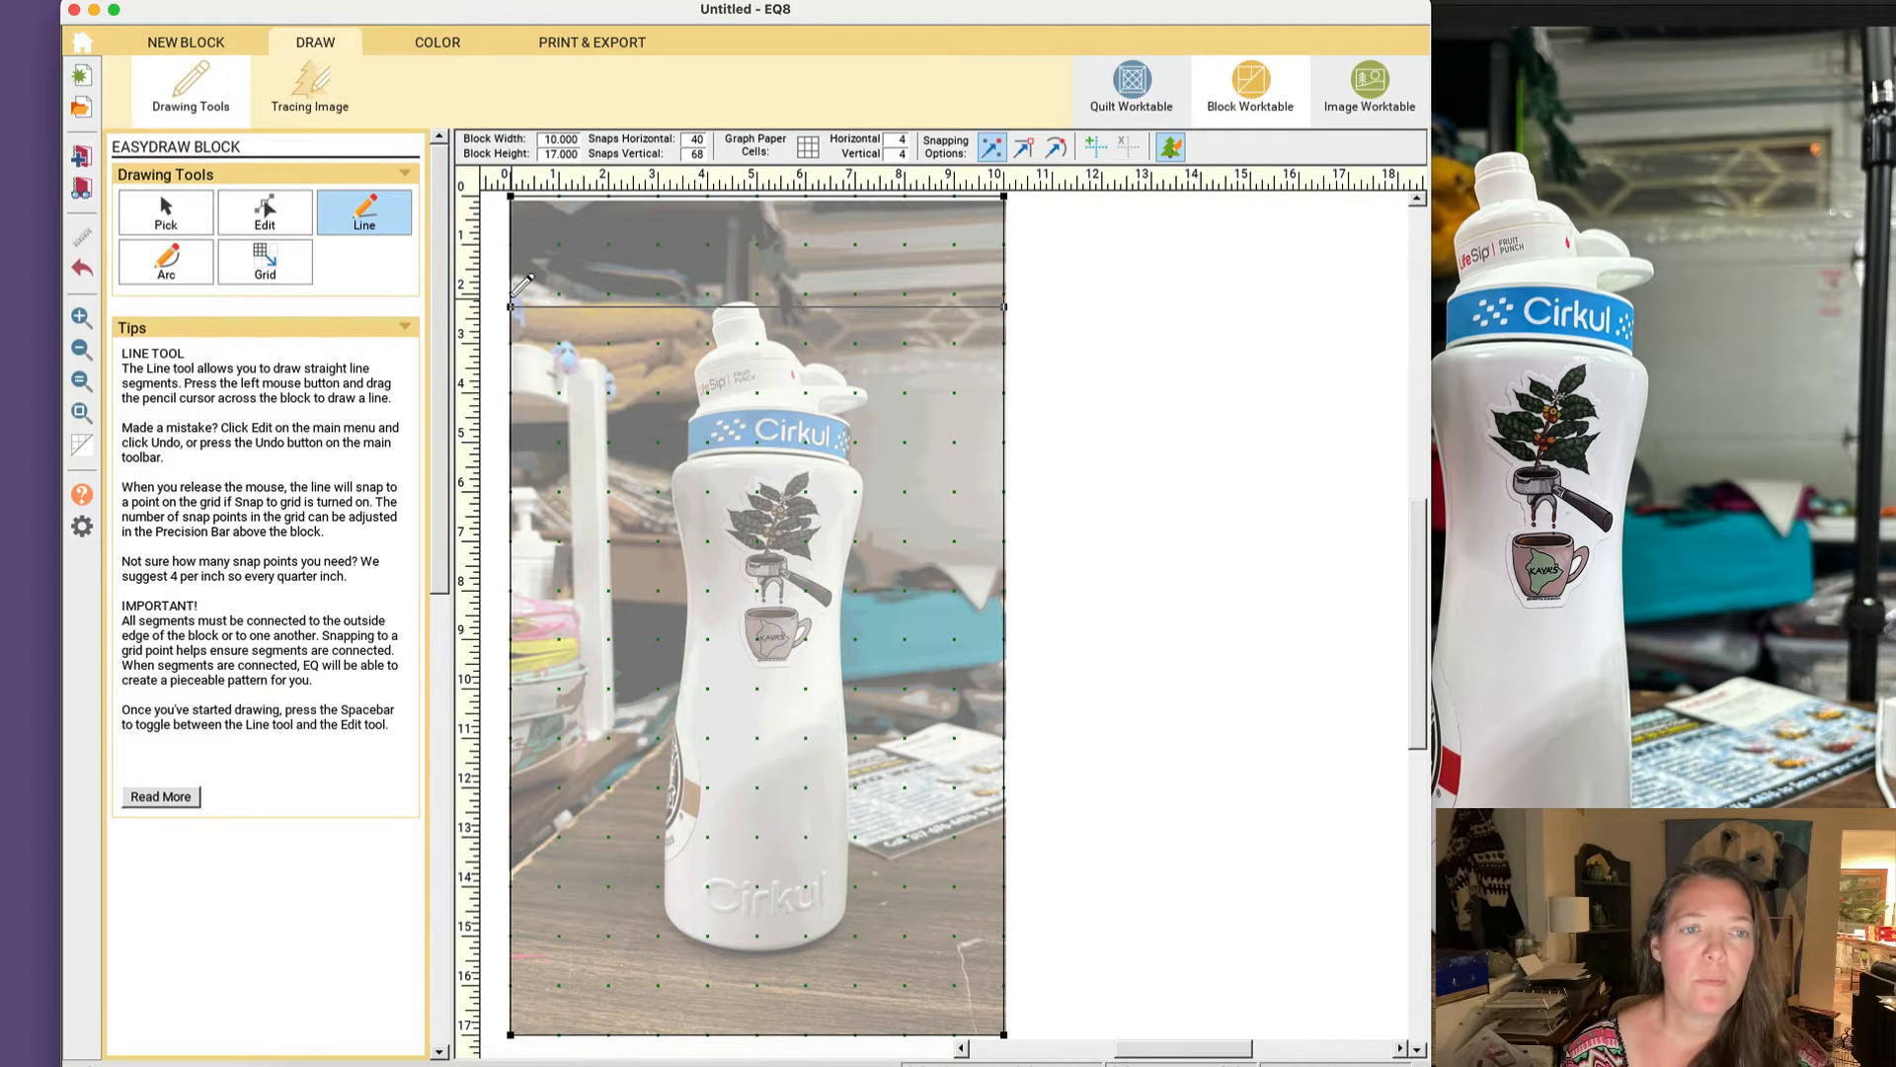
{"action": "left_click_drag", "start_coordinate": [511, 295], "coordinate": [1007, 294]}
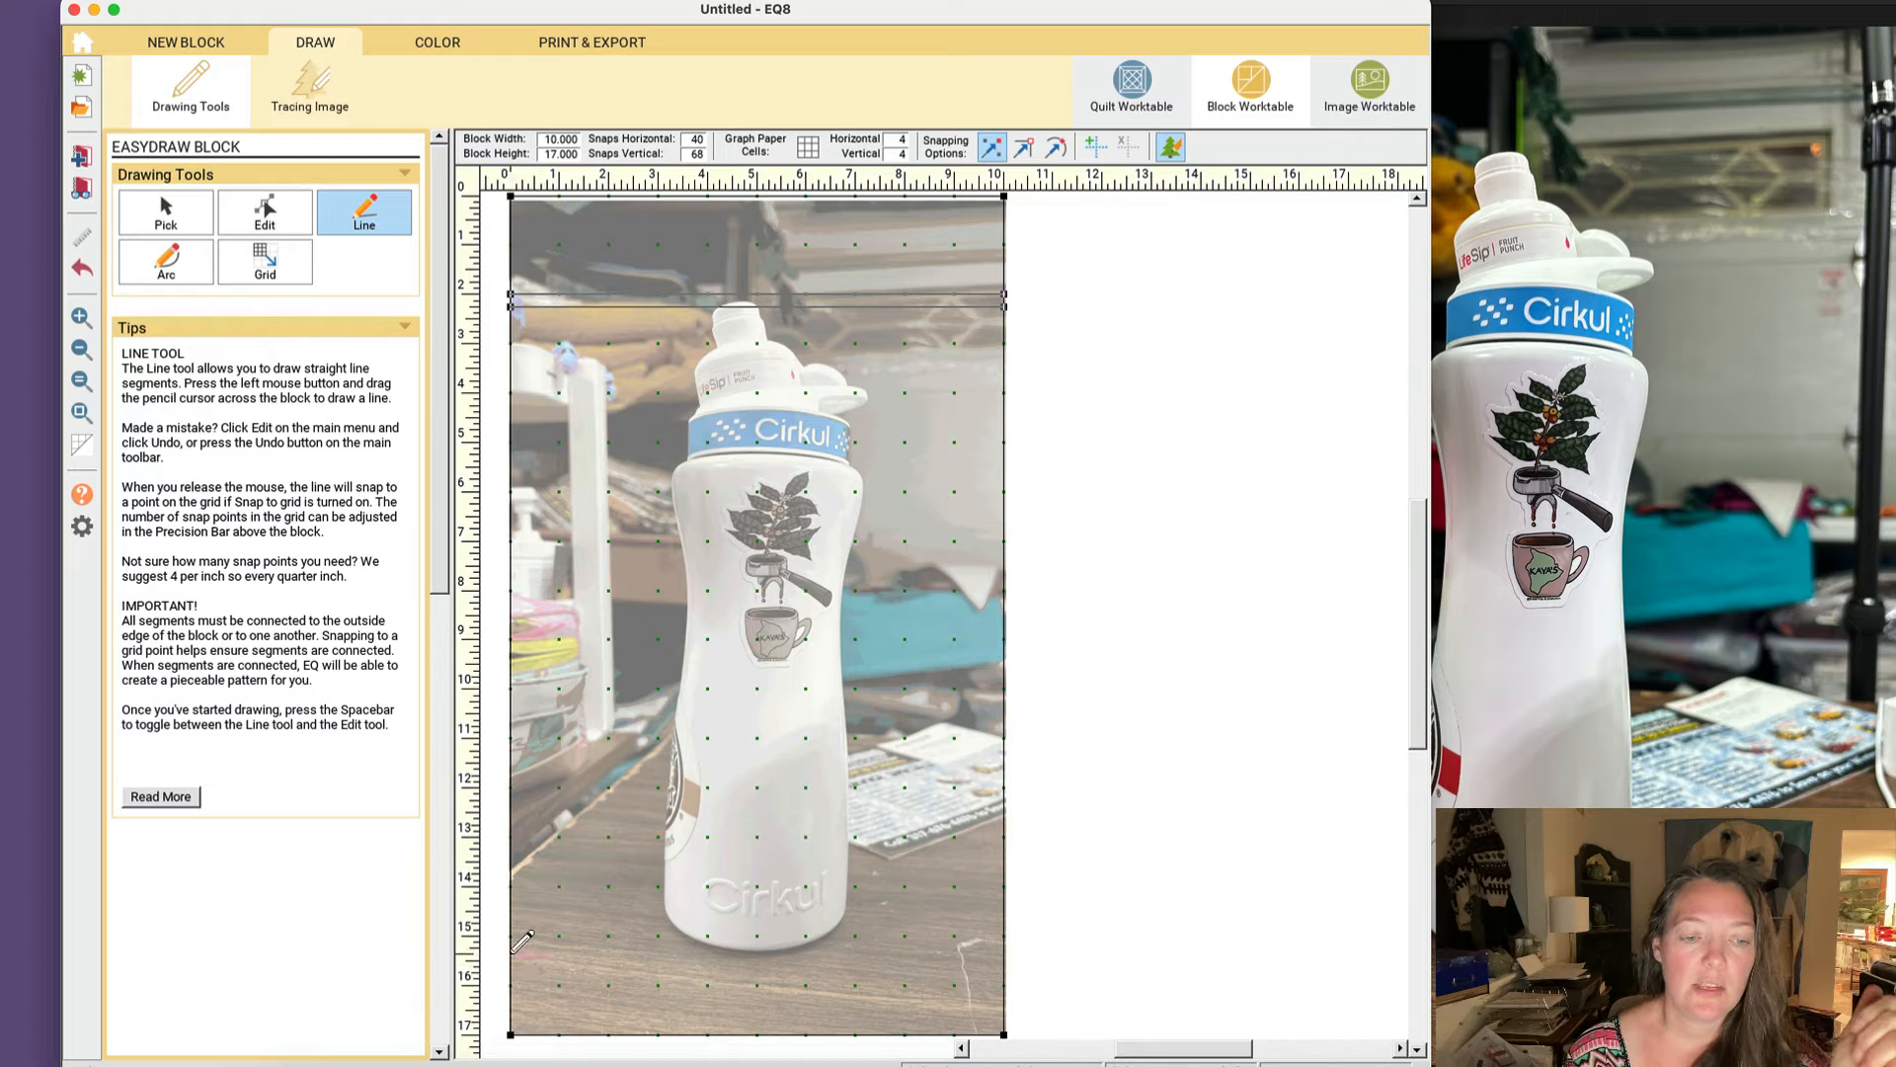
{"action": "left_click_drag", "start_coordinate": [510, 956], "coordinate": [1004, 958]}
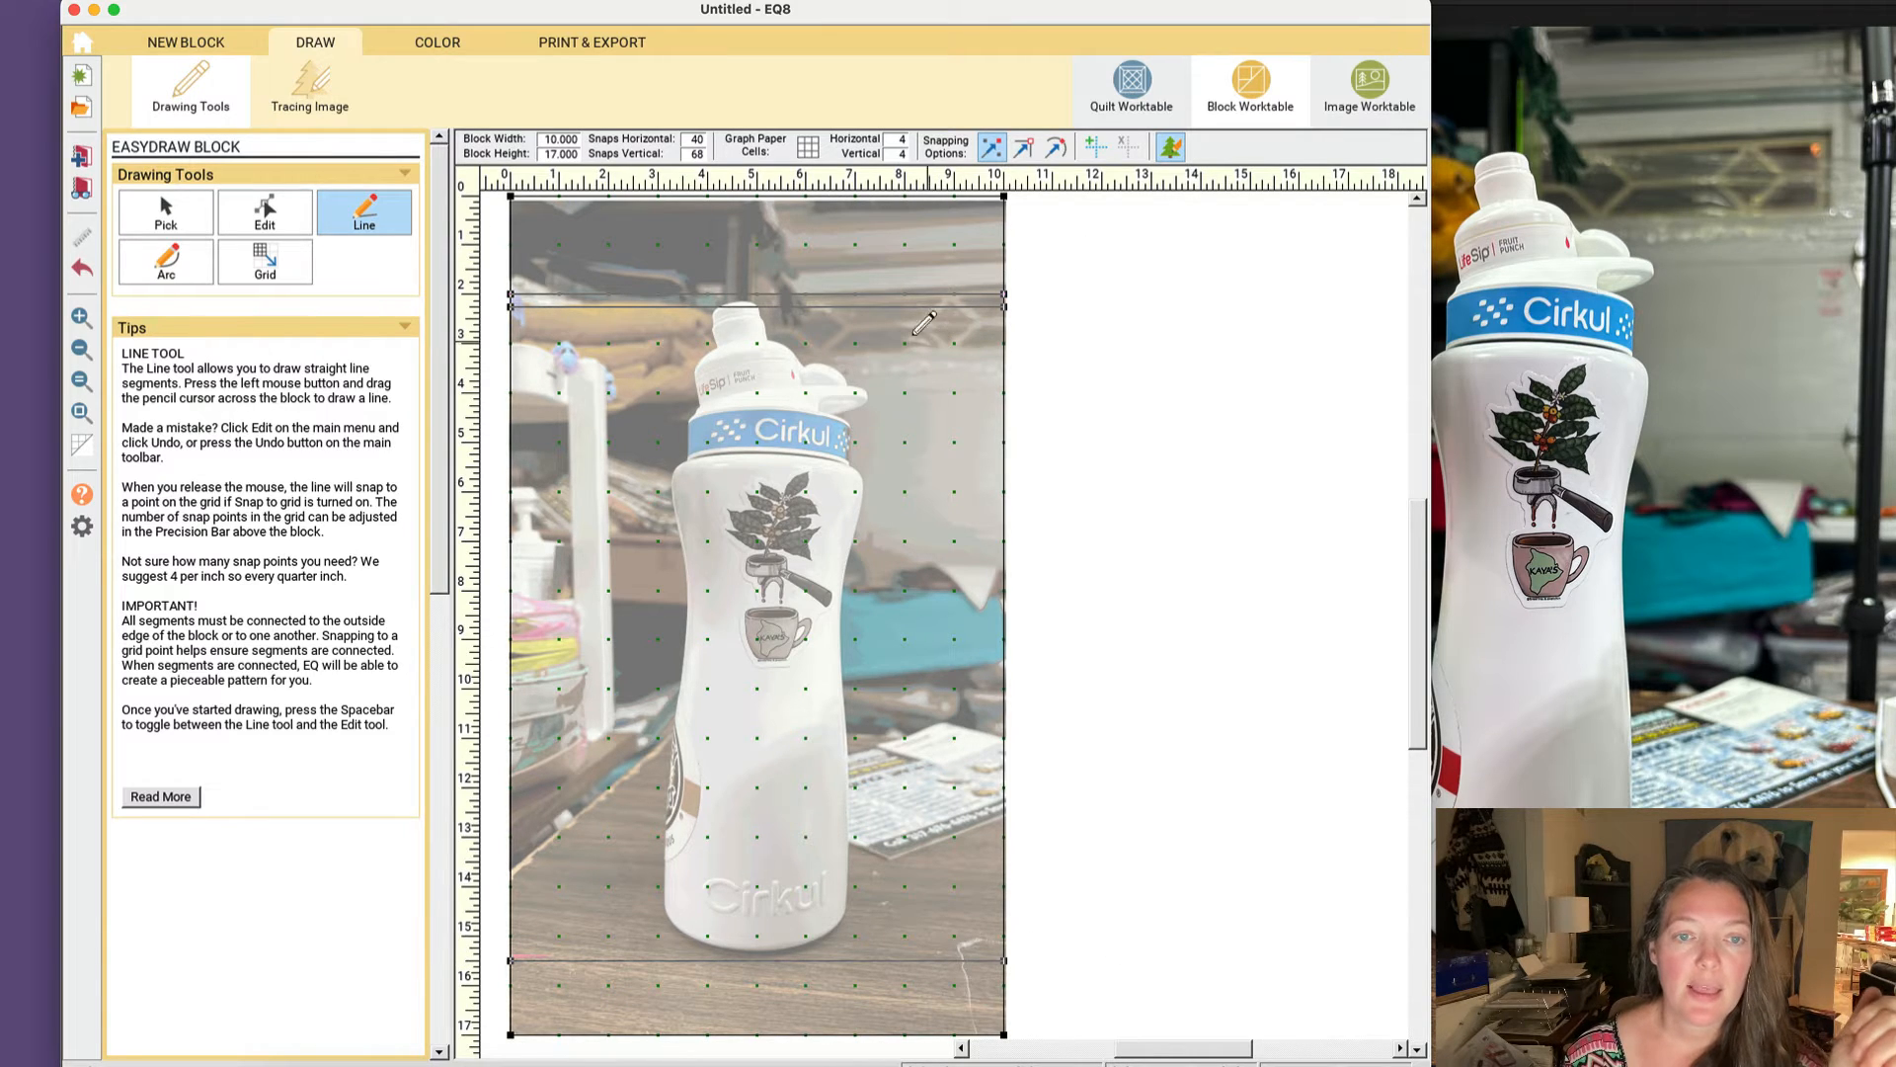
{"action": "left_click_drag", "start_coordinate": [869, 307], "coordinate": [870, 983]}
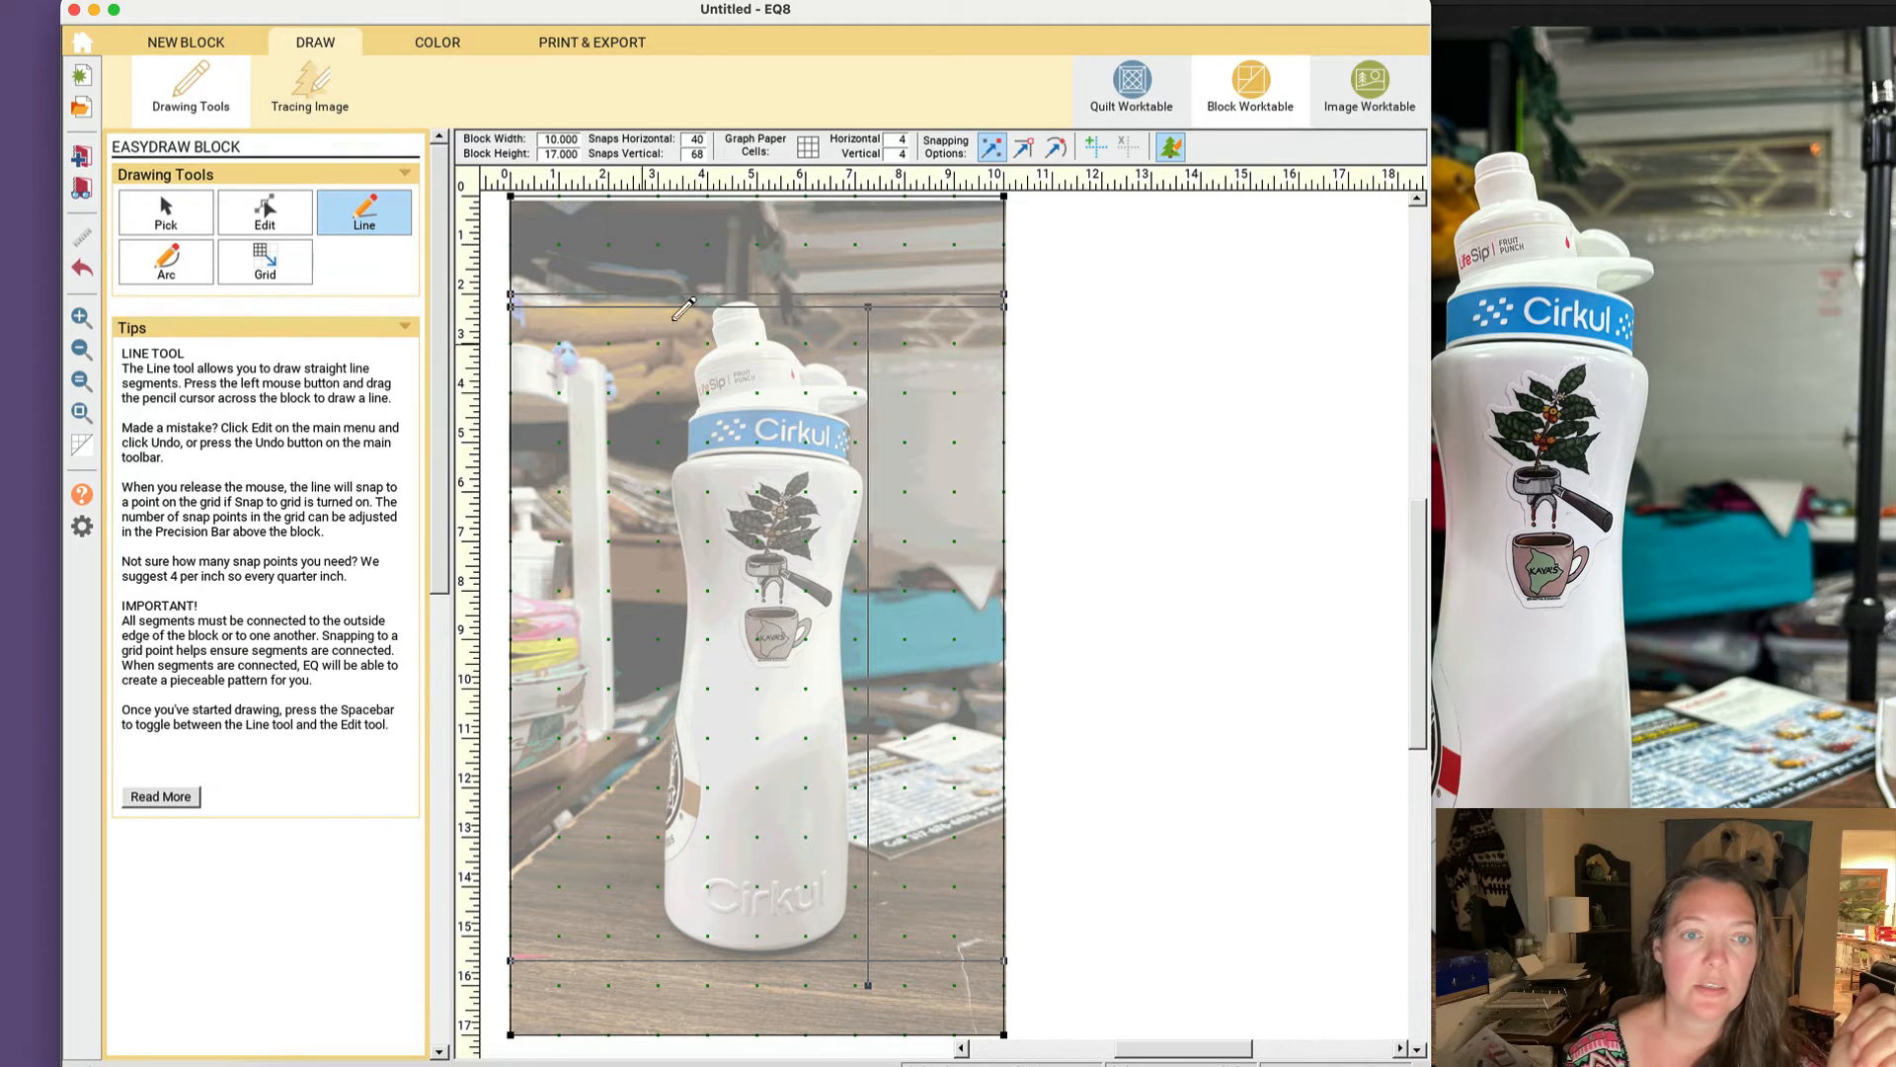
{"action": "left_click_drag", "start_coordinate": [668, 307], "coordinate": [669, 985]}
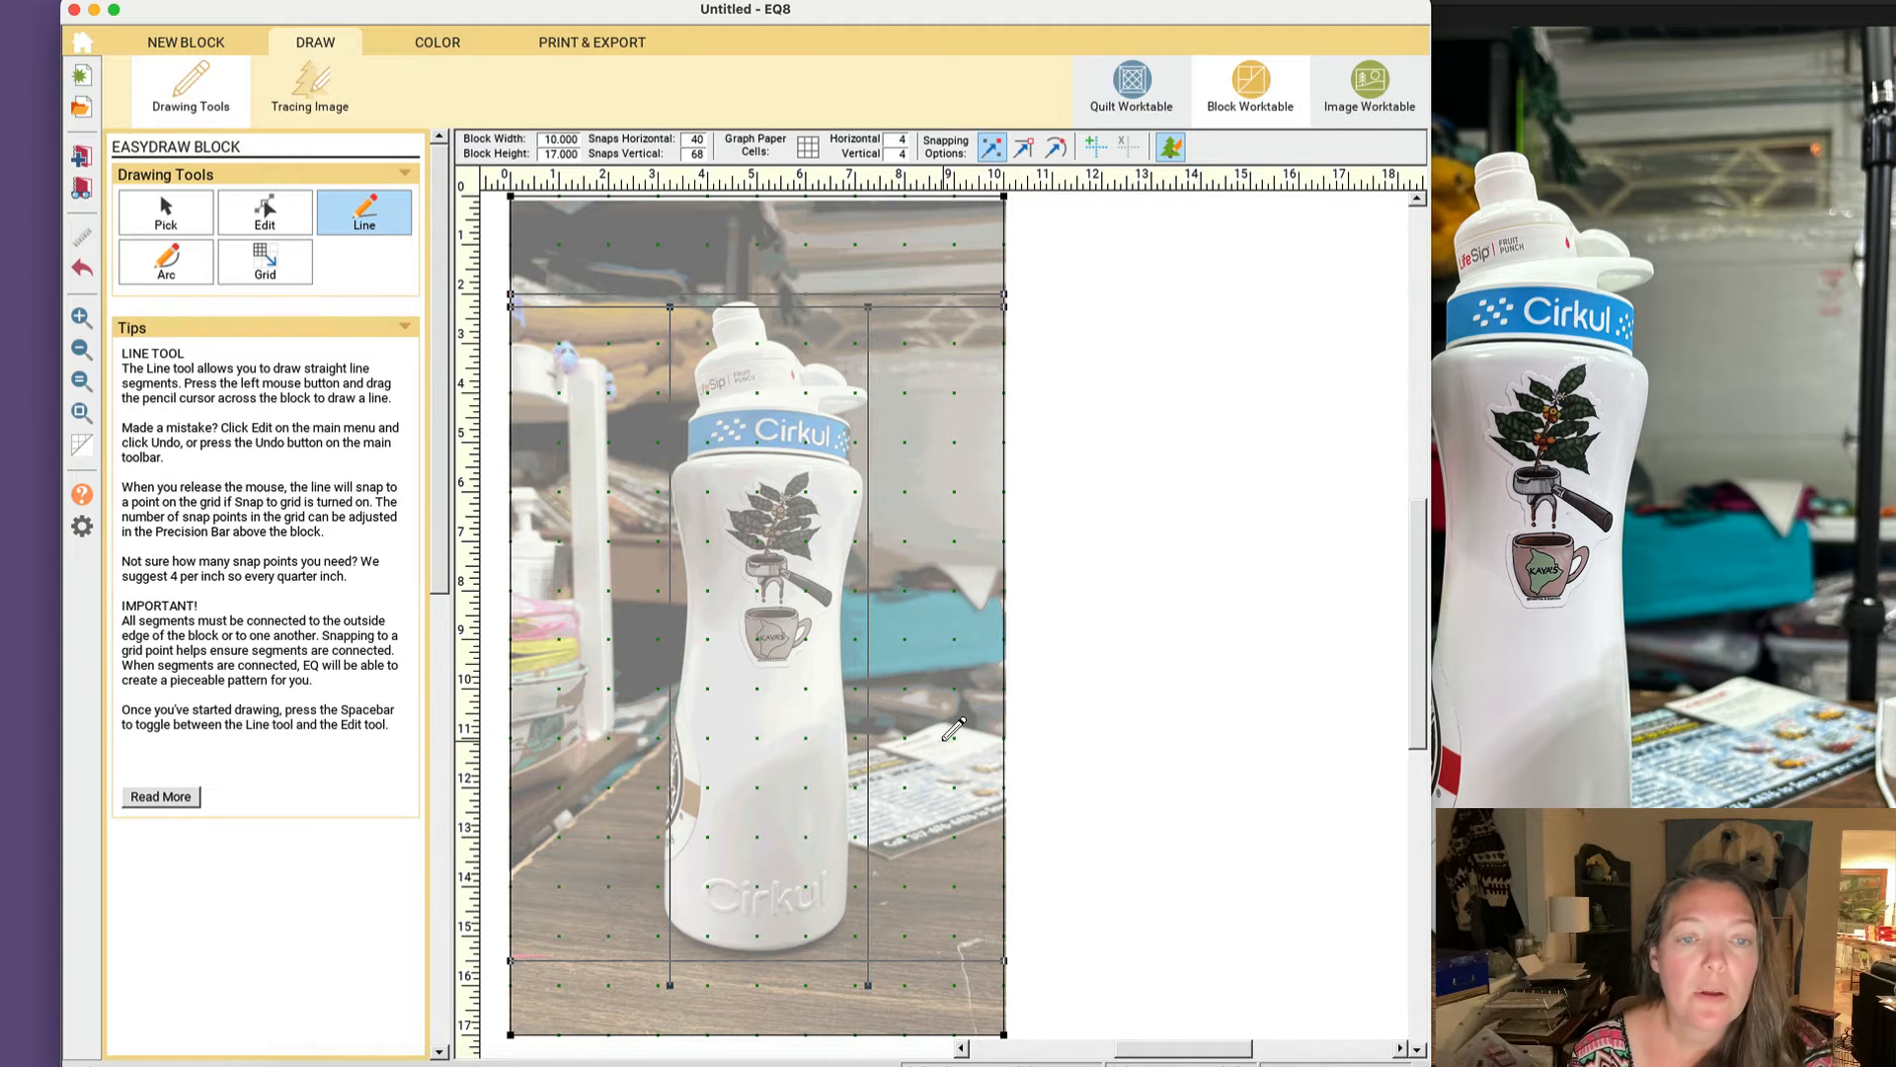
Step: Turn off grid snapping and move the lower of the two upper lines to the bottle's tip and the bottom line up to its base
{"action": "left_click", "coordinate": [160, 212]}
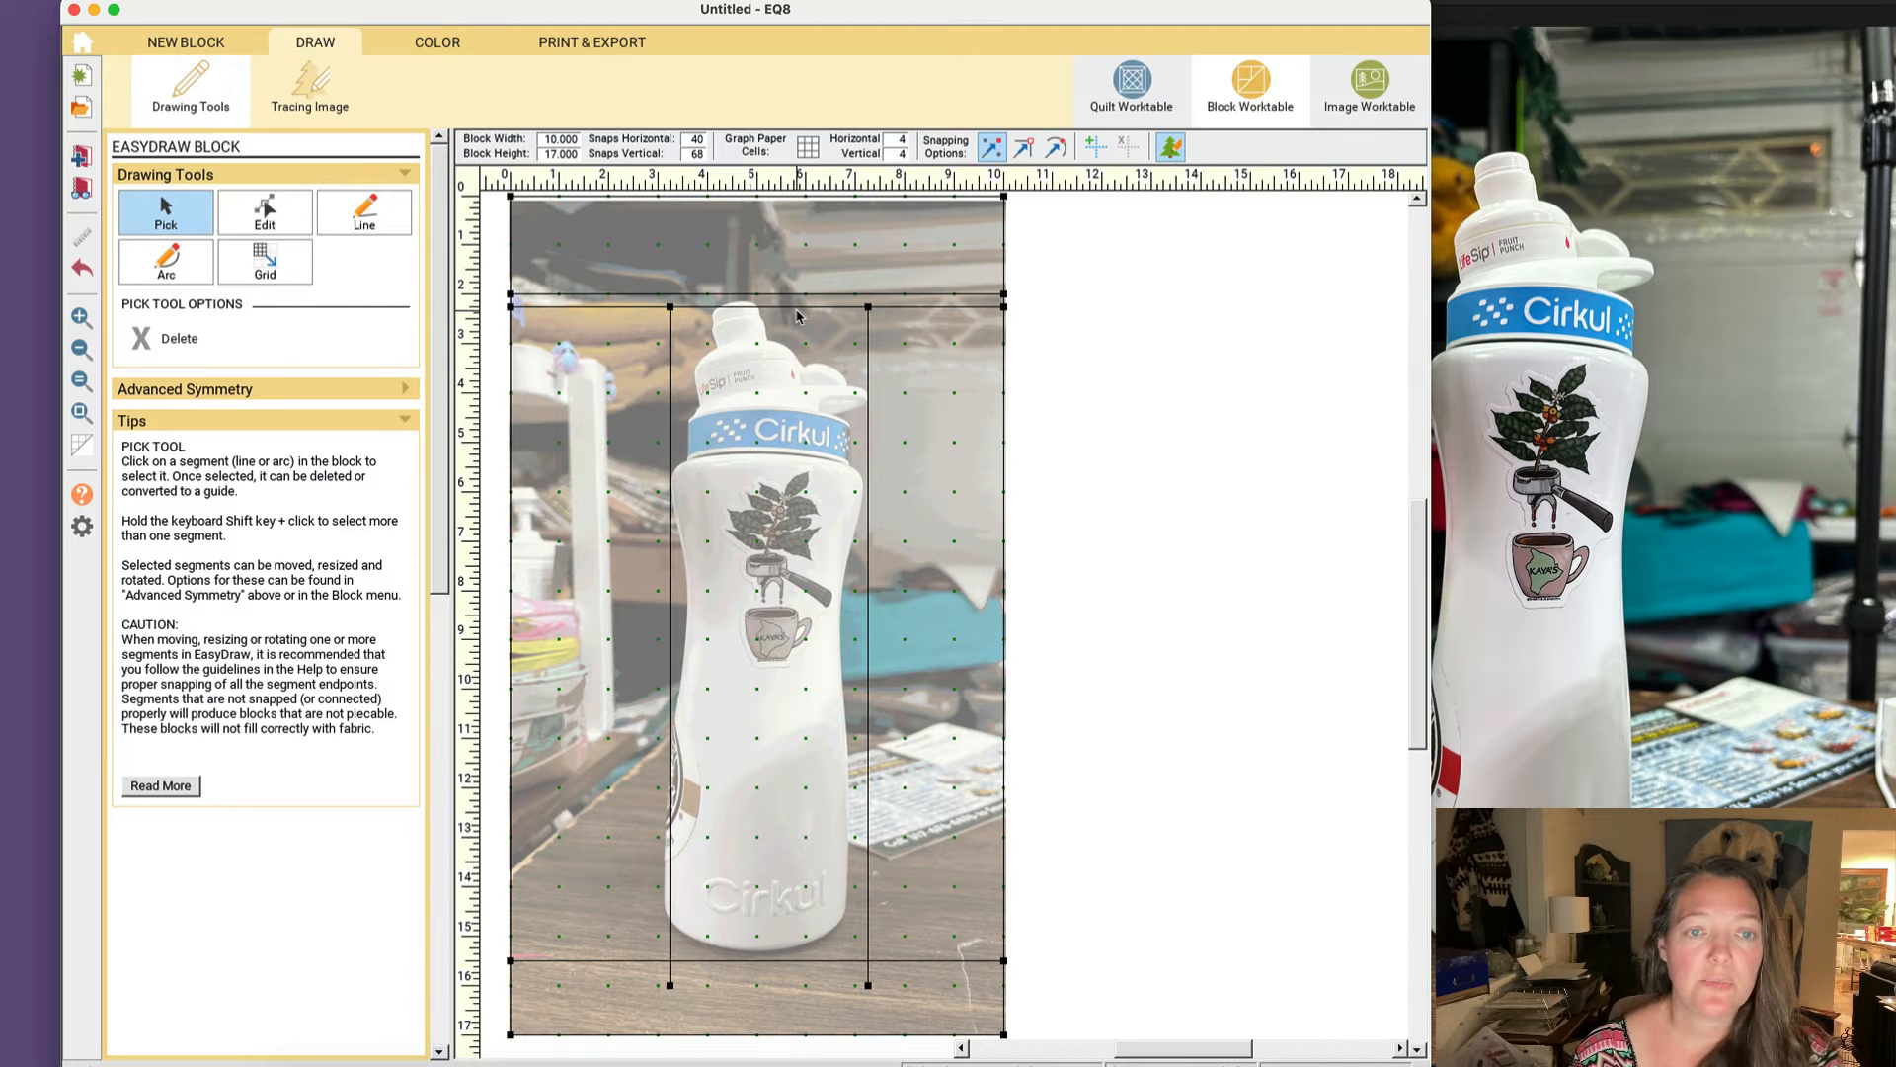
{"action": "left_click", "coordinate": [755, 302]}
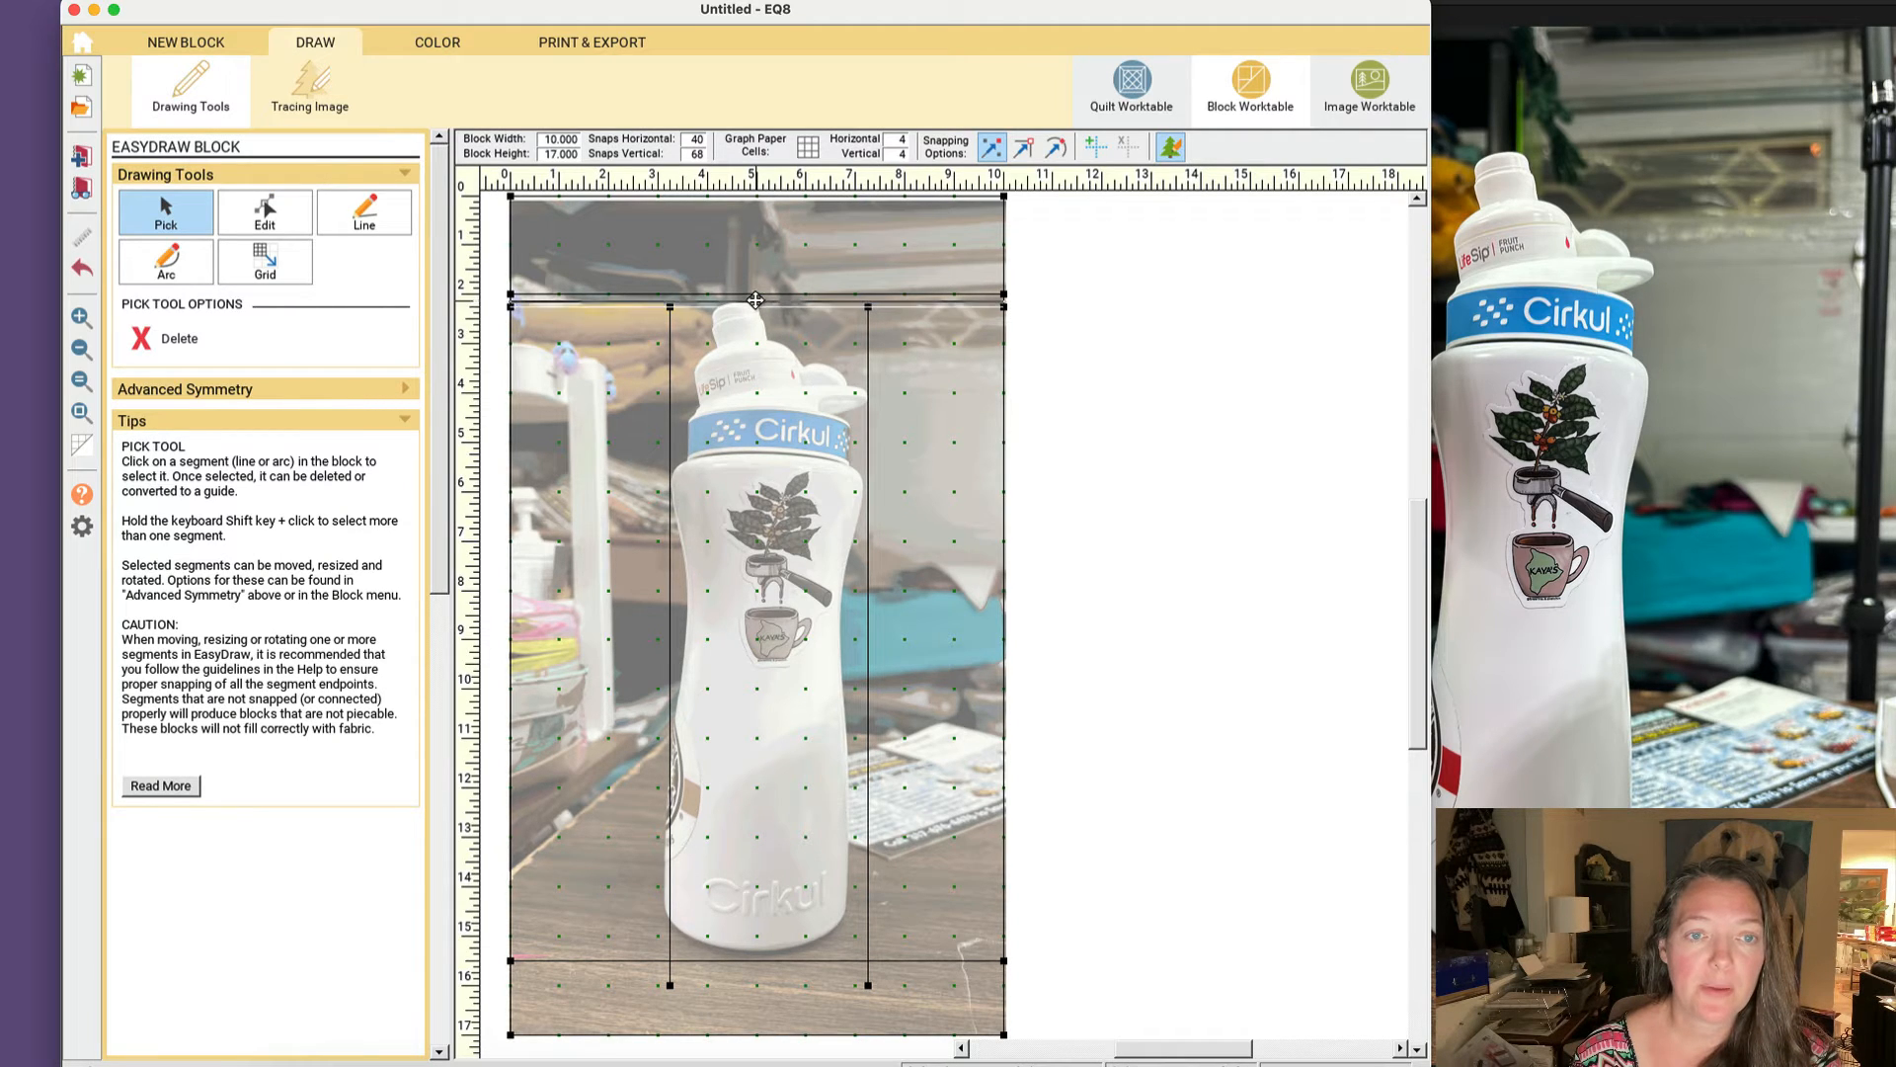
{"action": "left_click_drag", "start_coordinate": [754, 300], "coordinate": [755, 302]}
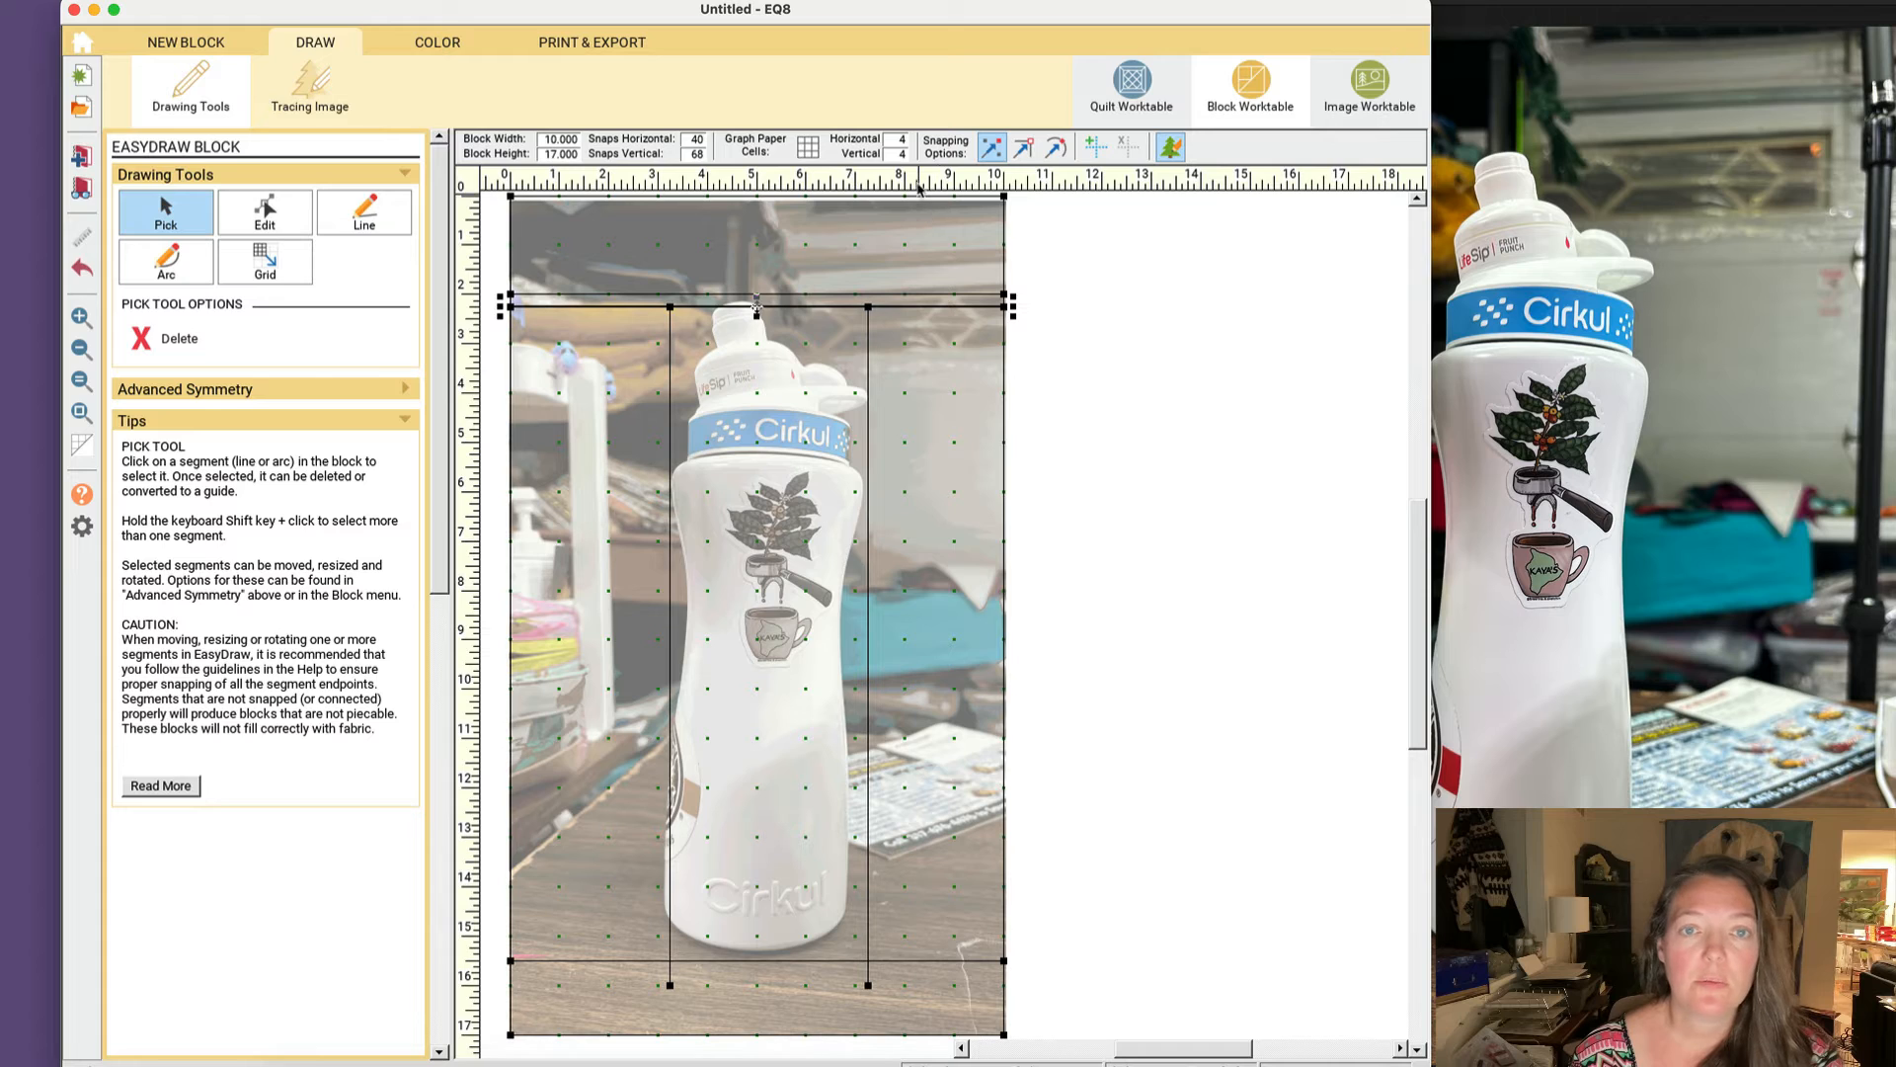
{"action": "left_click", "coordinate": [995, 147]}
{"action": "left_click_drag", "start_coordinate": [756, 309], "coordinate": [756, 298]}
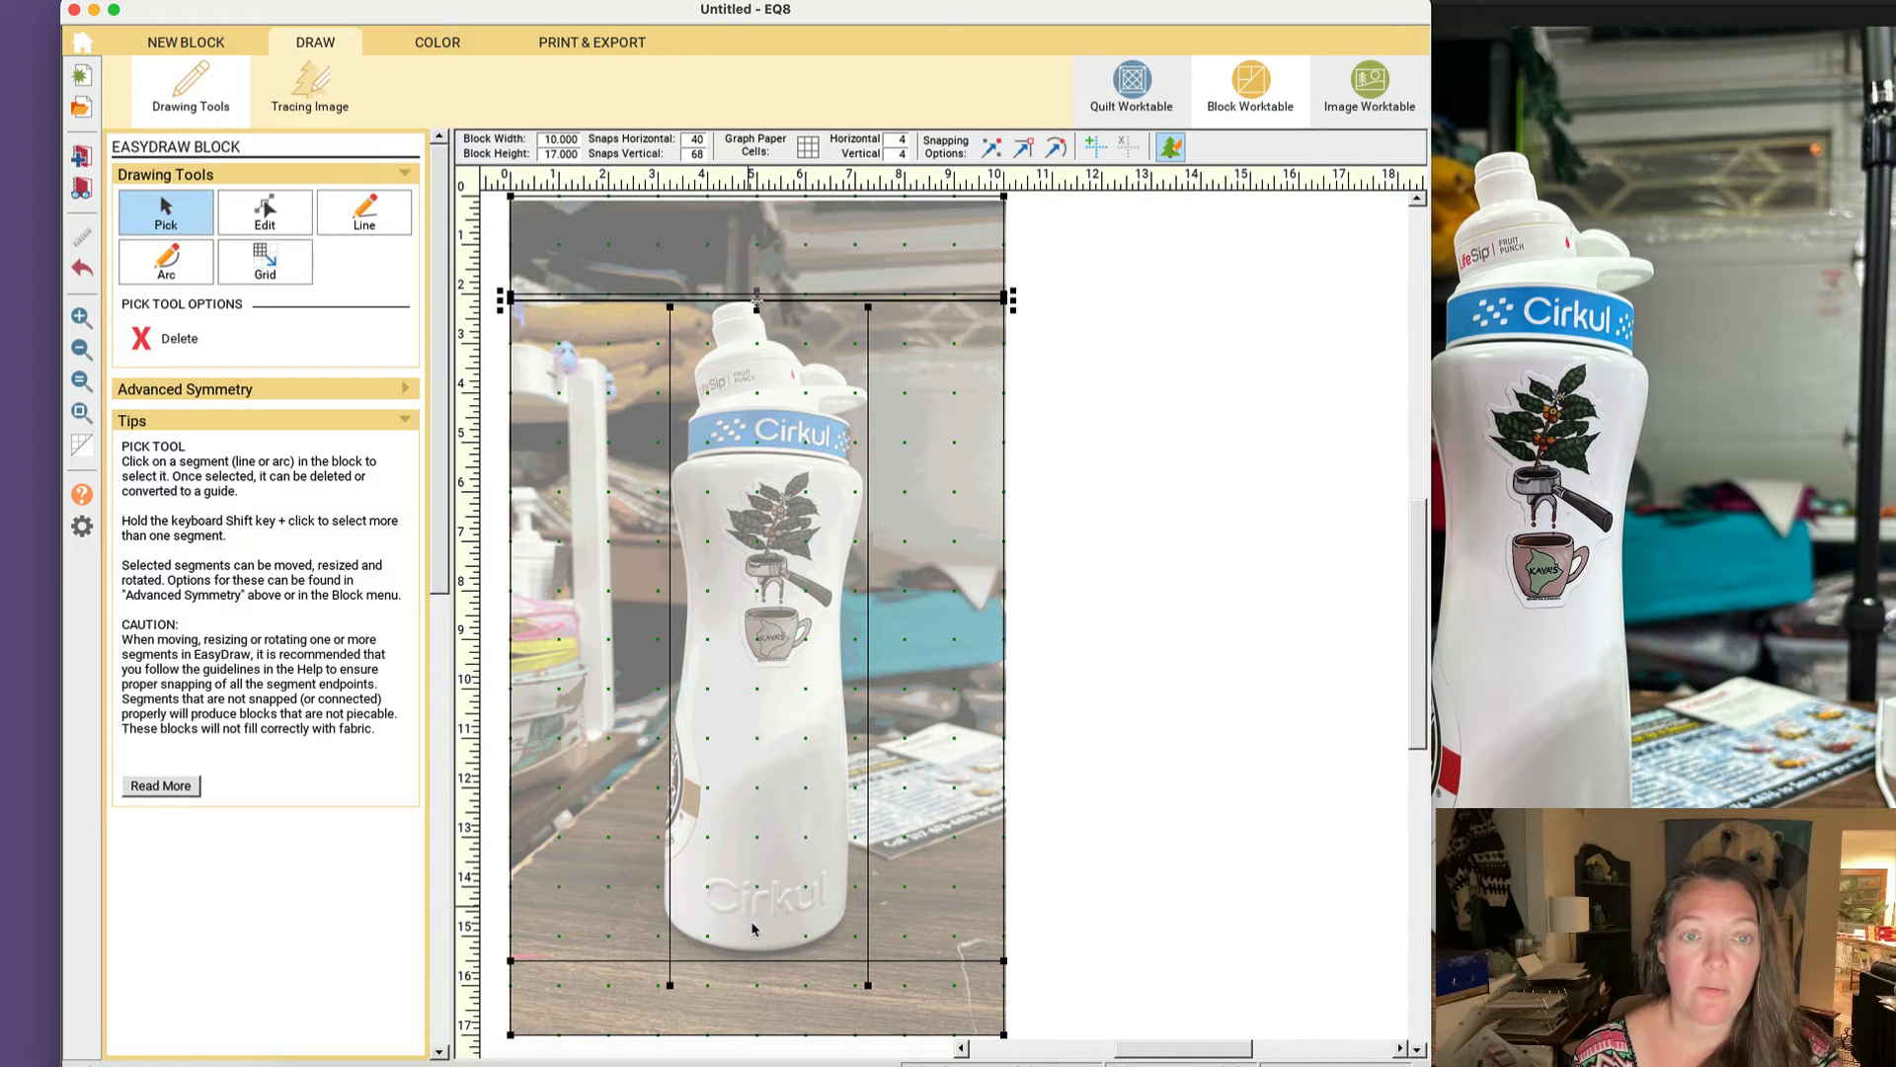
{"action": "left_click", "coordinate": [757, 959]}
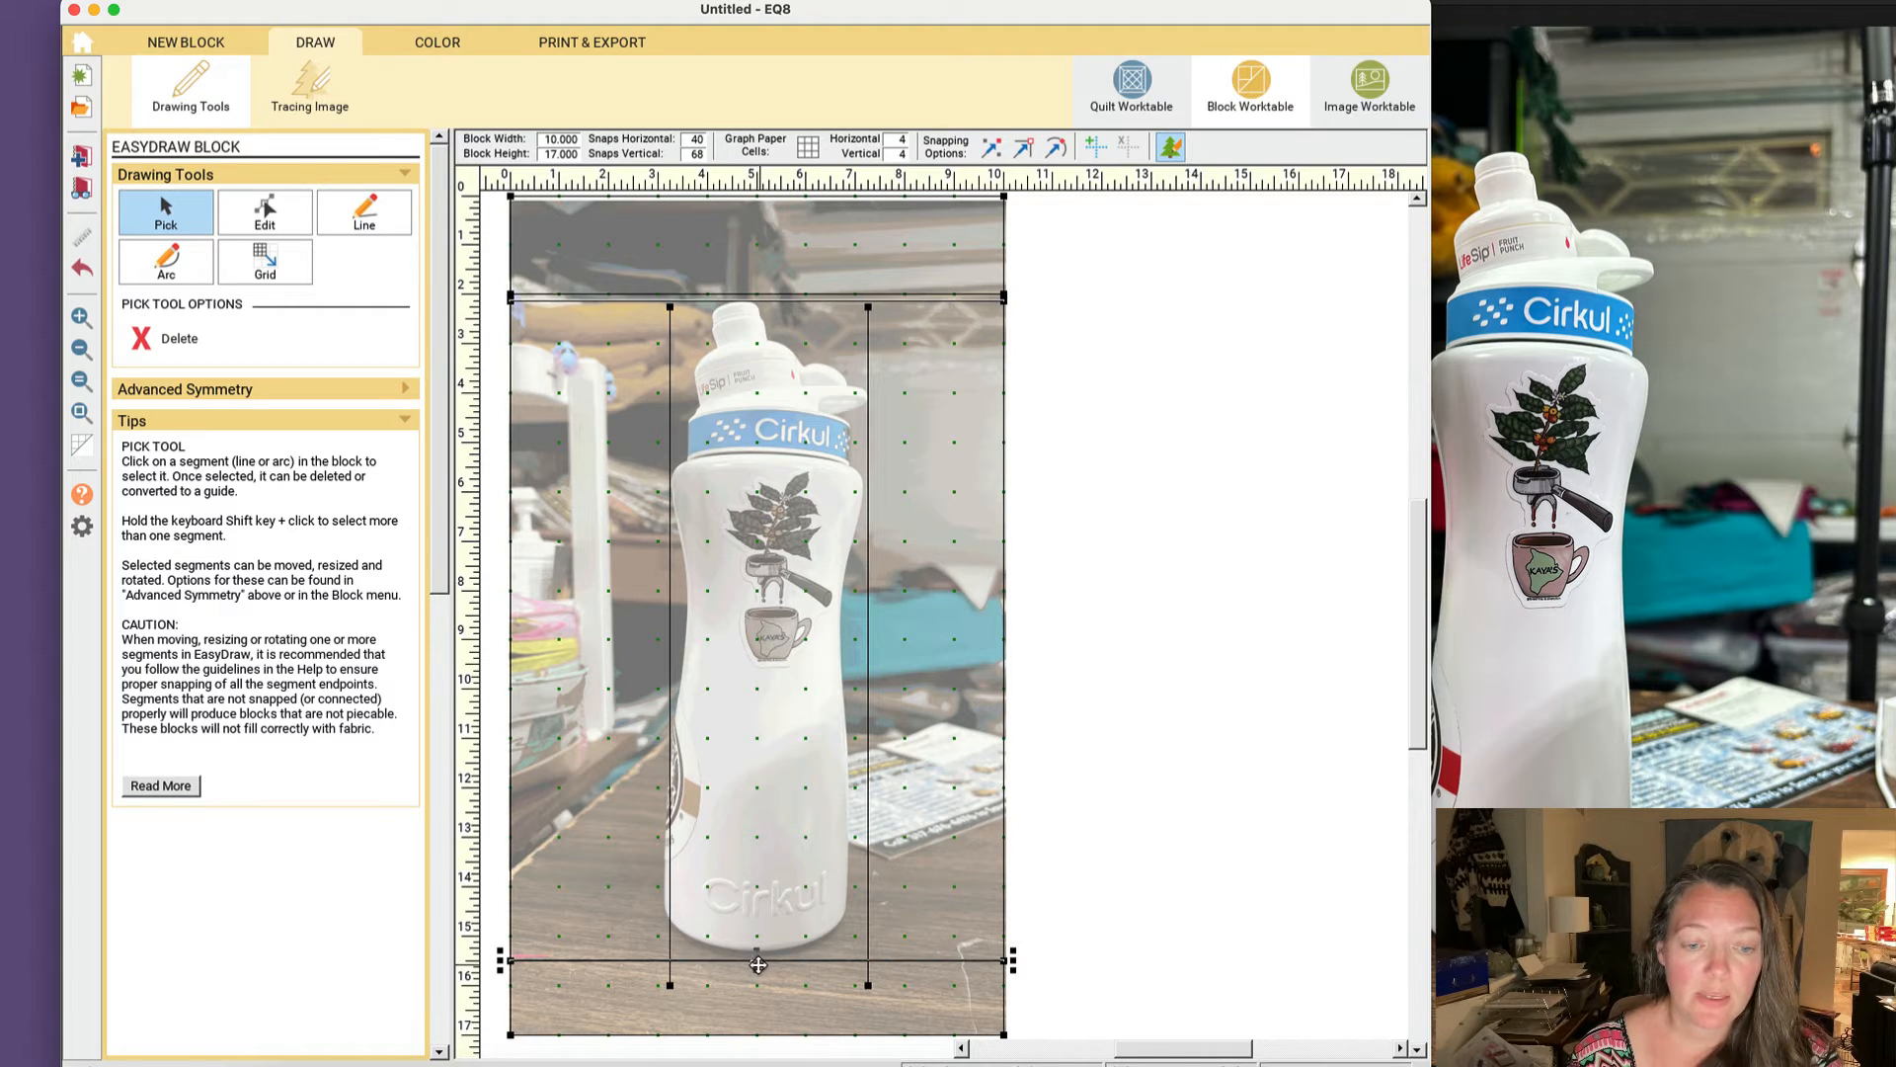
{"action": "left_click_drag", "start_coordinate": [757, 960], "coordinate": [757, 953]}
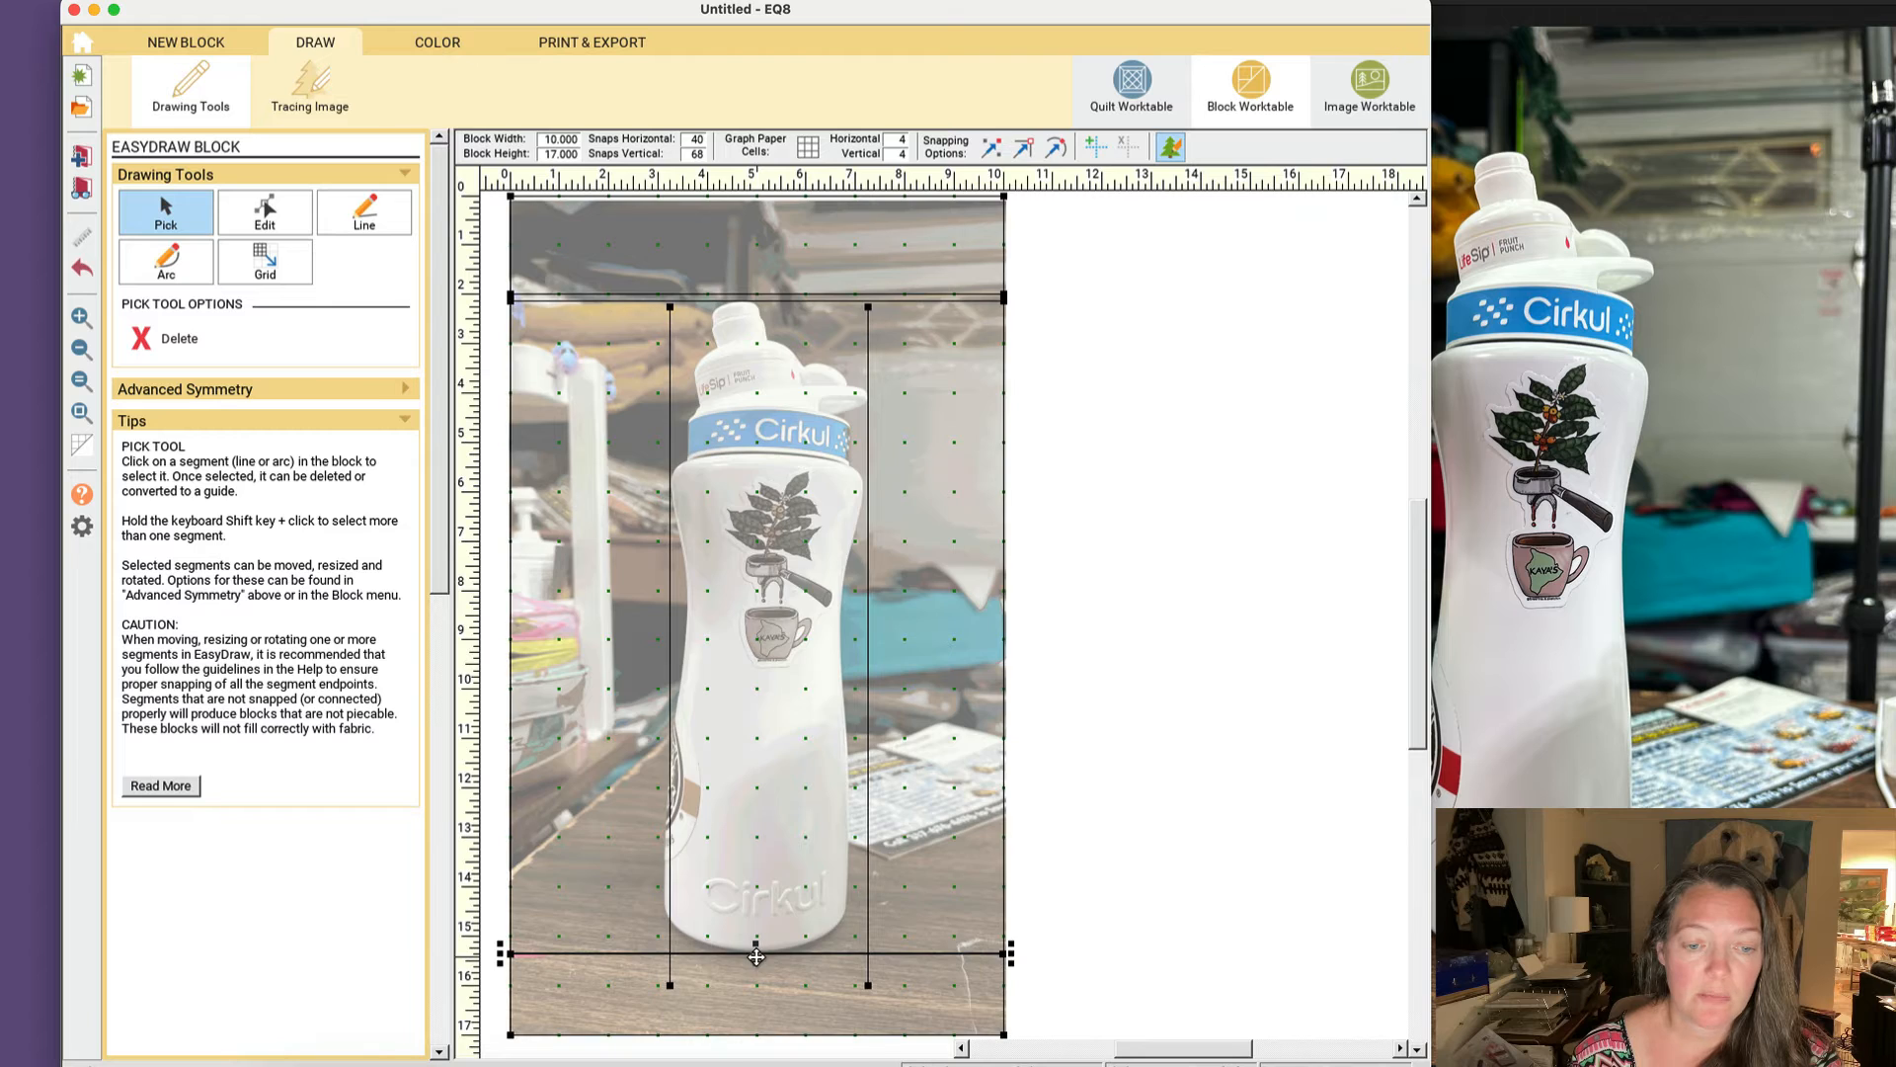
Step: Extend the upper ends of both vertical lines past the horizontal lines above the bottle, and turn grid snapping back on
{"action": "left_click", "coordinate": [379, 213]}
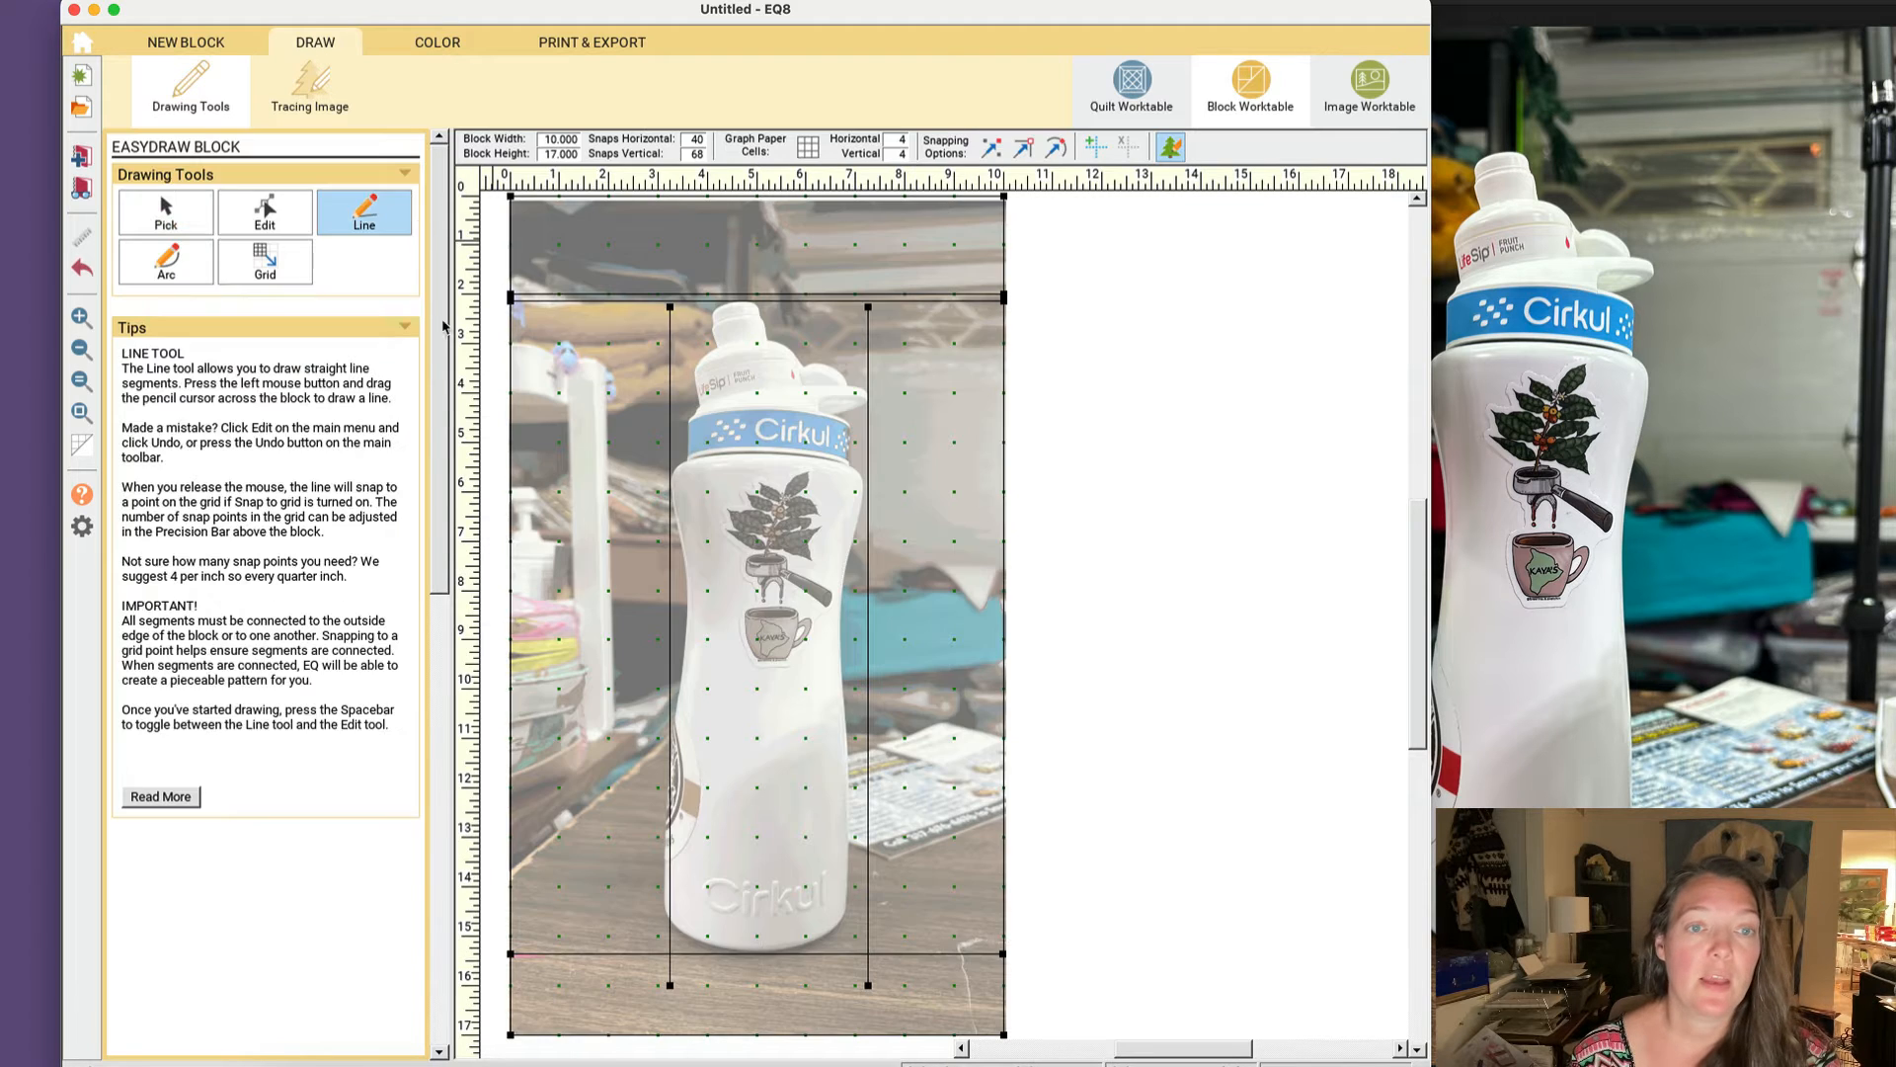
{"action": "left_click", "coordinate": [296, 215]}
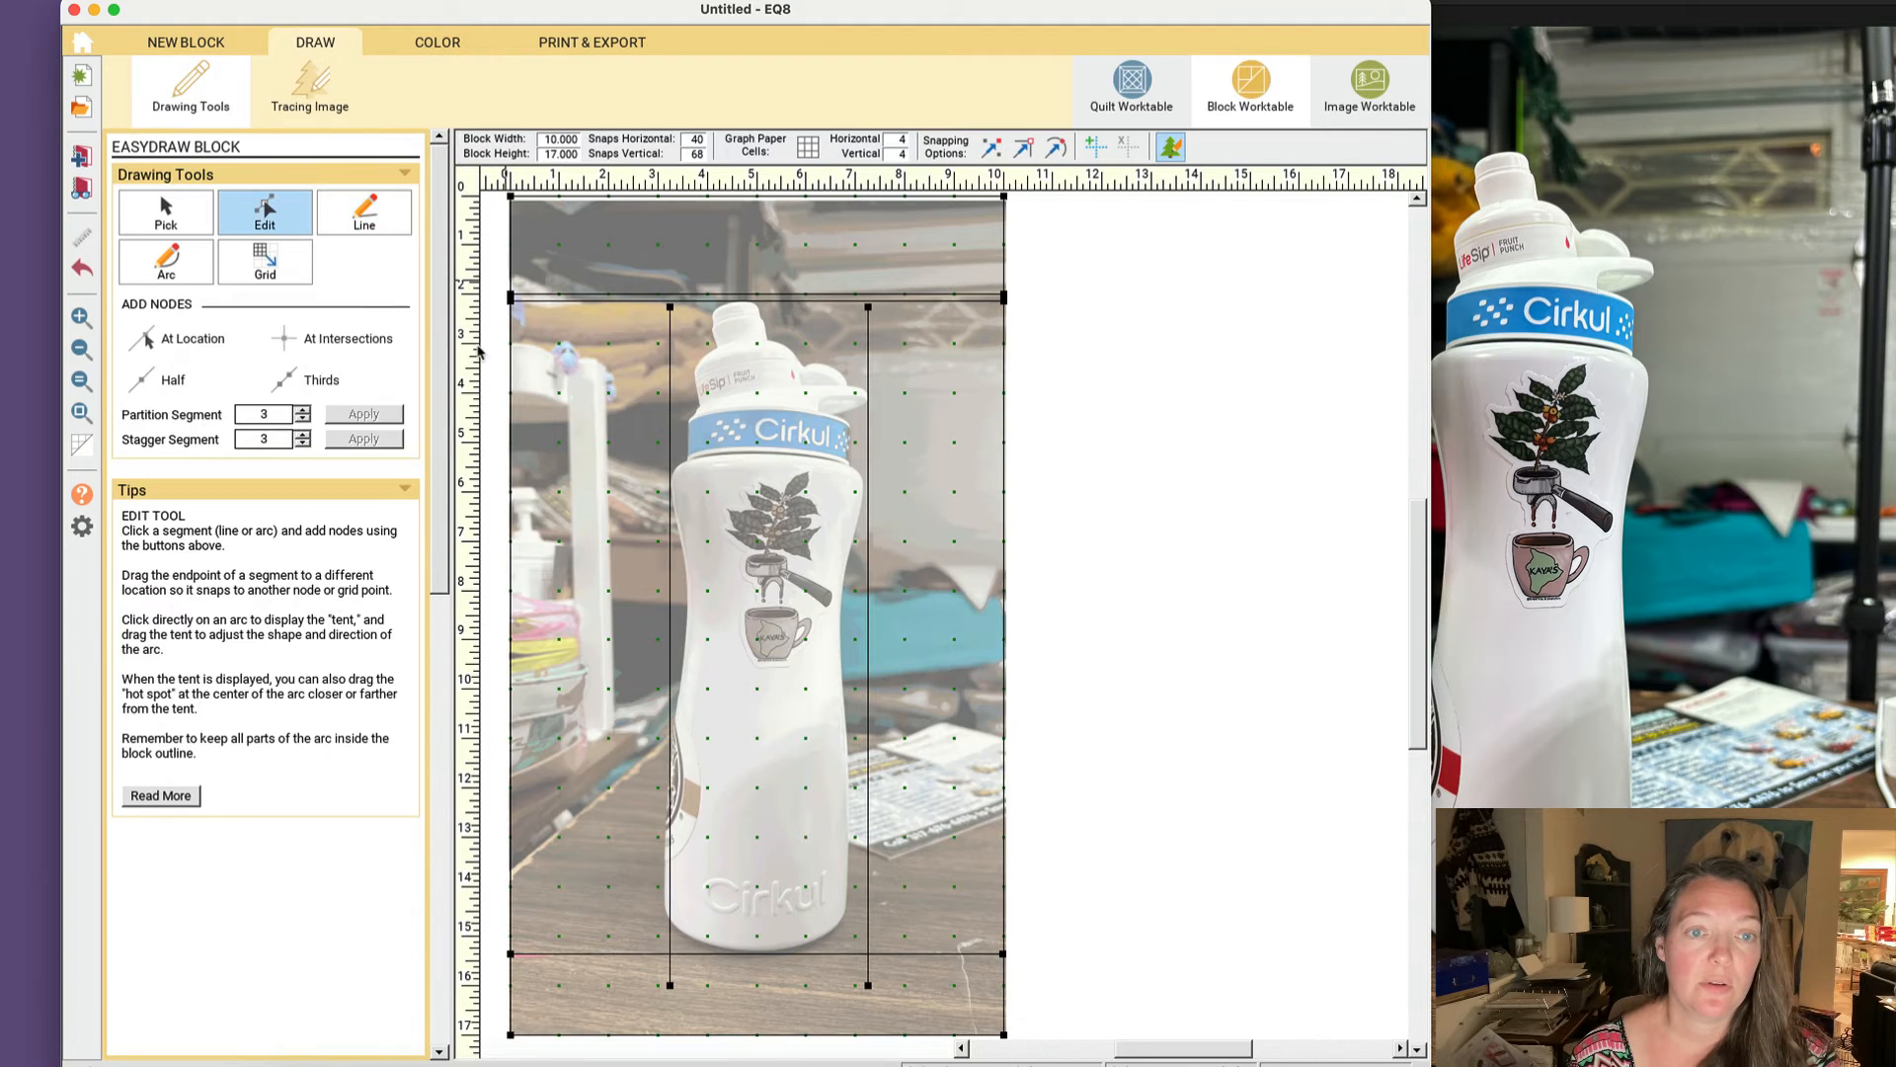
{"action": "left_click", "coordinate": [670, 346]}
{"action": "left_click_drag", "start_coordinate": [670, 305], "coordinate": [670, 269]}
{"action": "left_click", "coordinate": [985, 148]}
{"action": "left_click", "coordinate": [869, 351]}
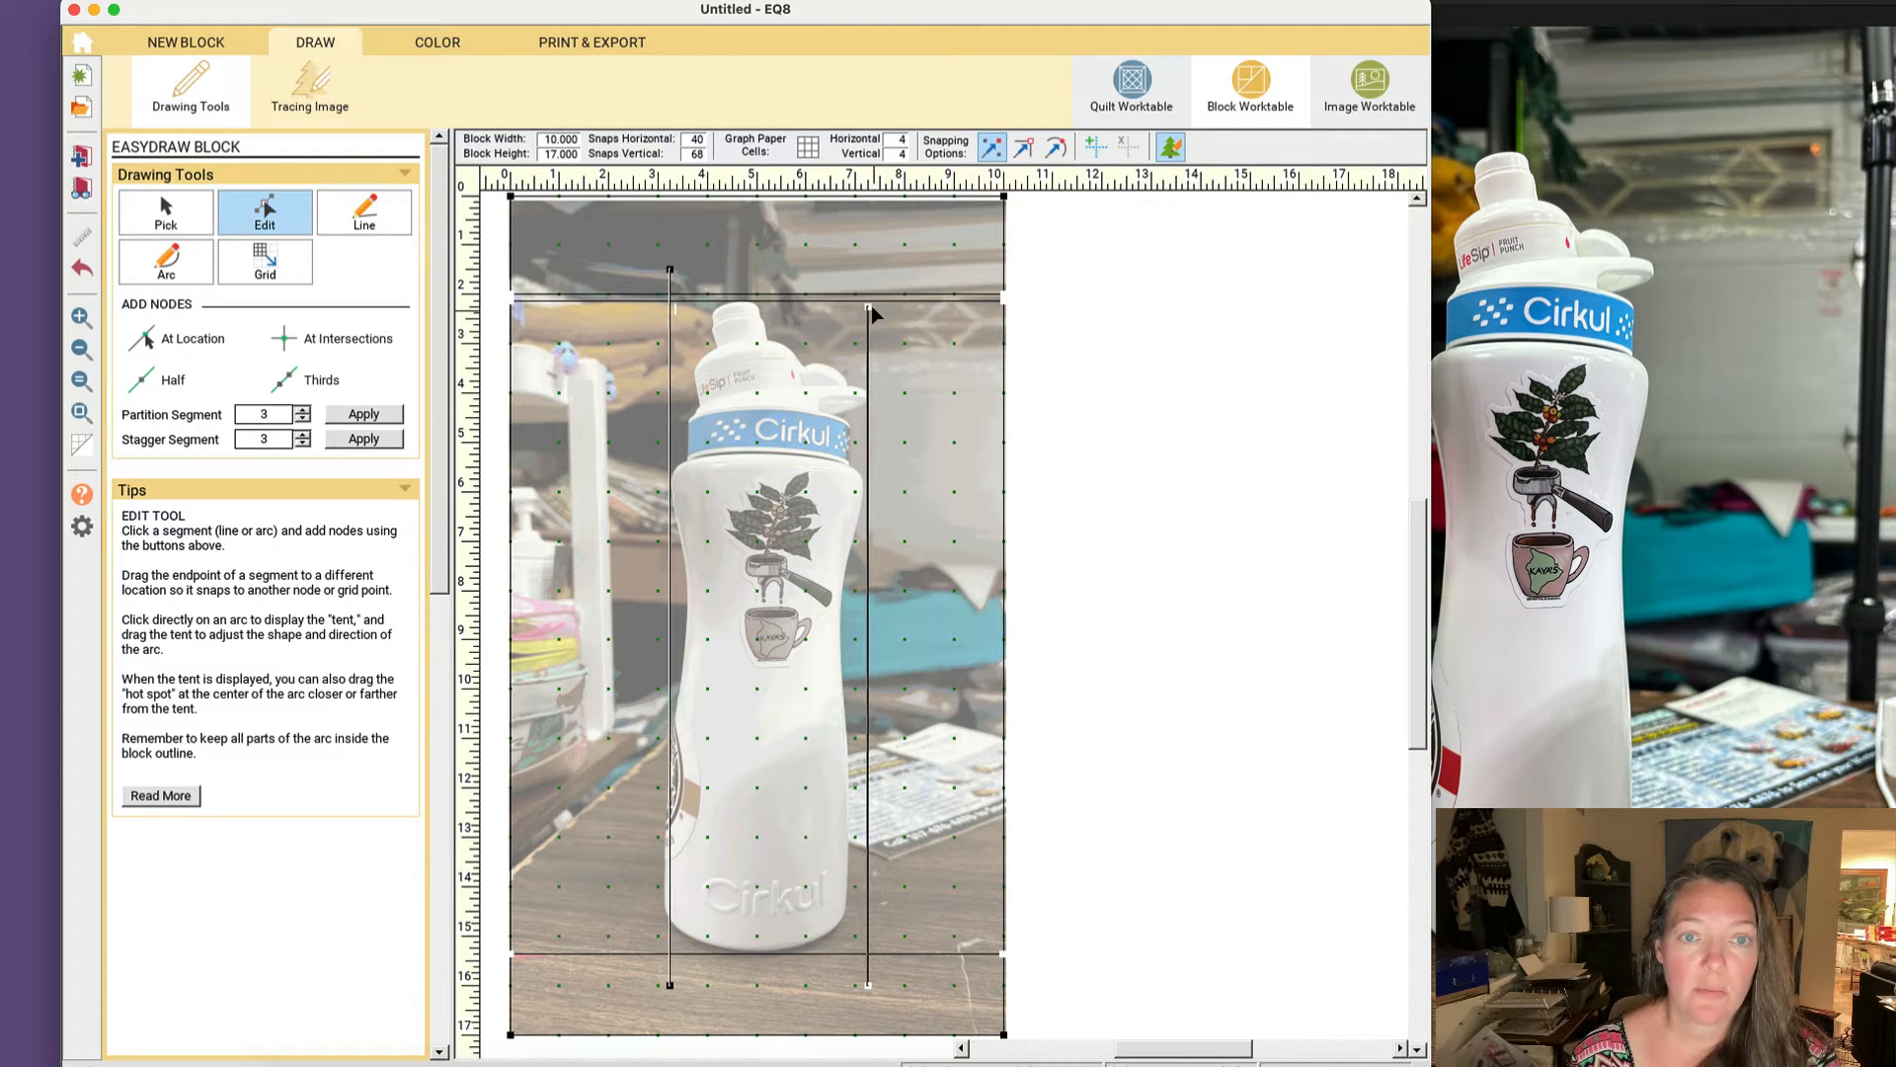
{"action": "left_click_drag", "start_coordinate": [869, 309], "coordinate": [868, 270]}
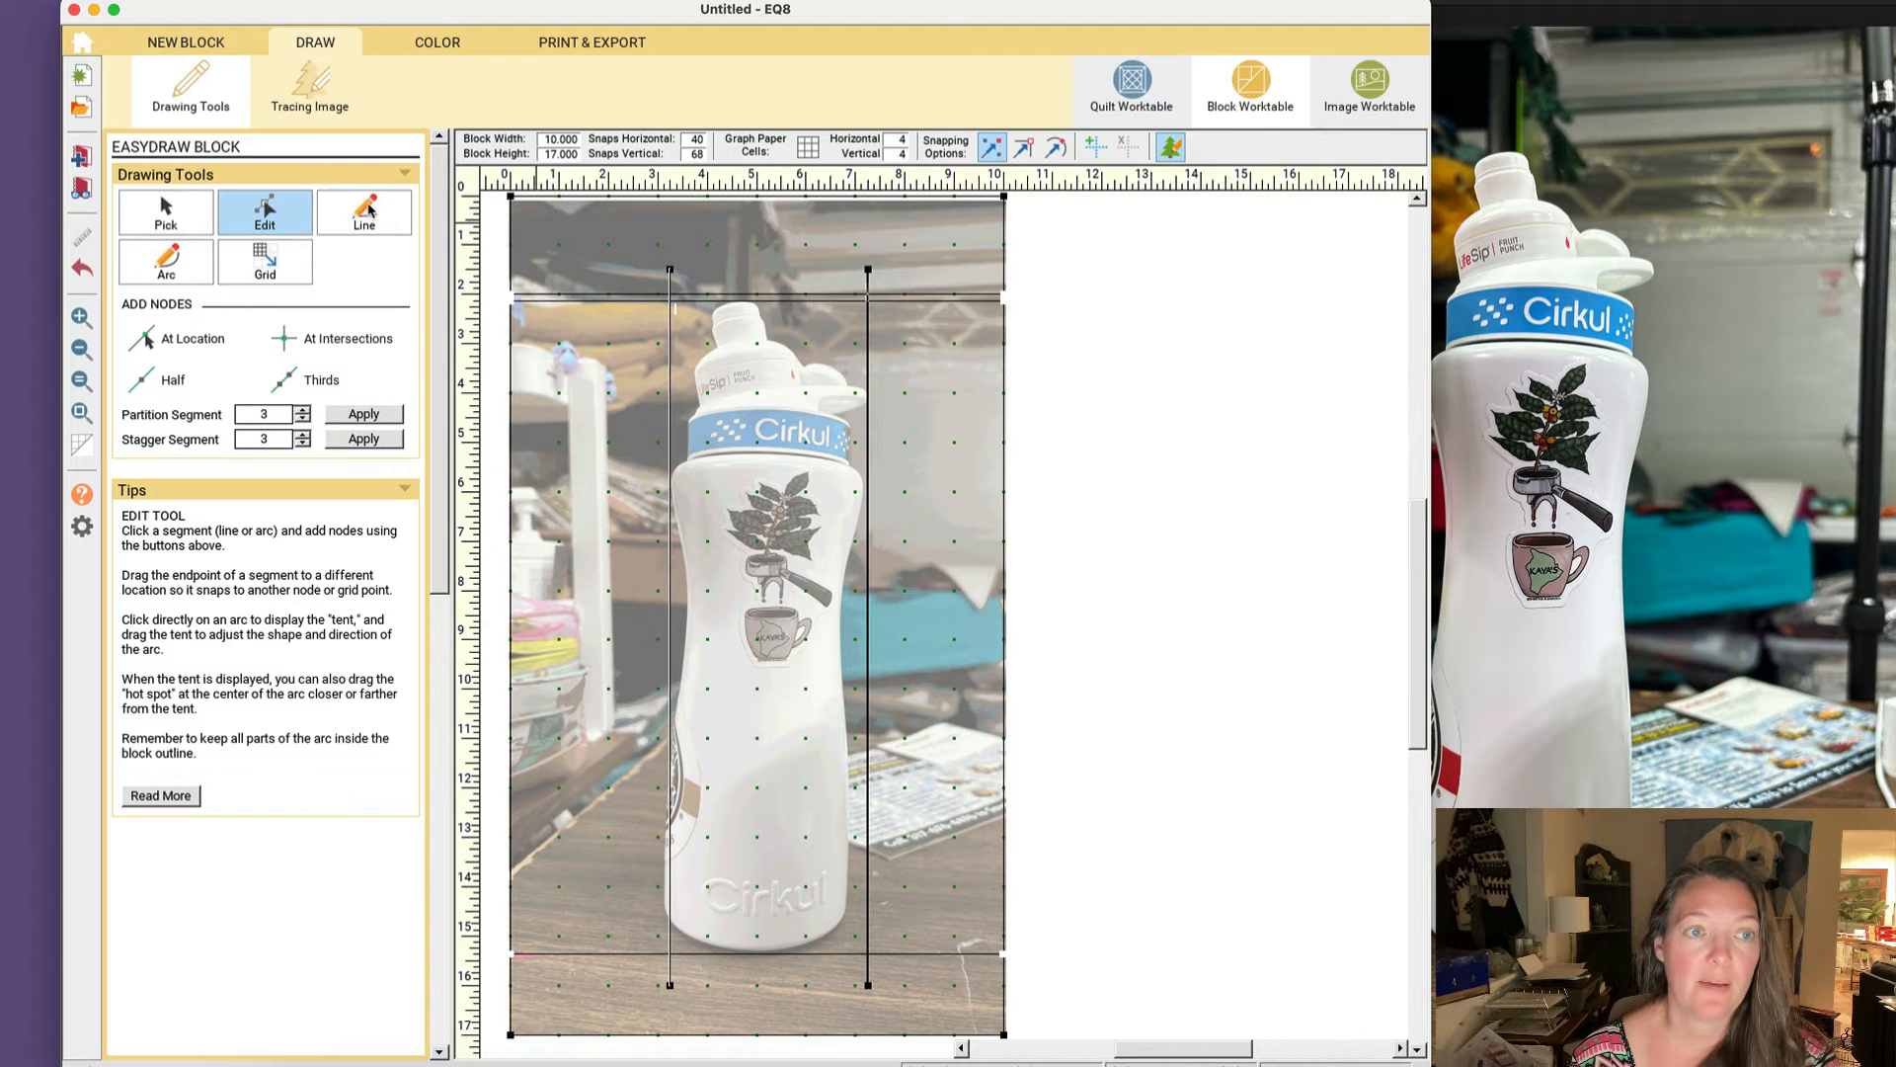
Step: Delete the extra horizontal line above the bottle, keeping the one at the bottle's tip
{"action": "left_click", "coordinate": [366, 209]}
{"action": "left_click", "coordinate": [166, 210]}
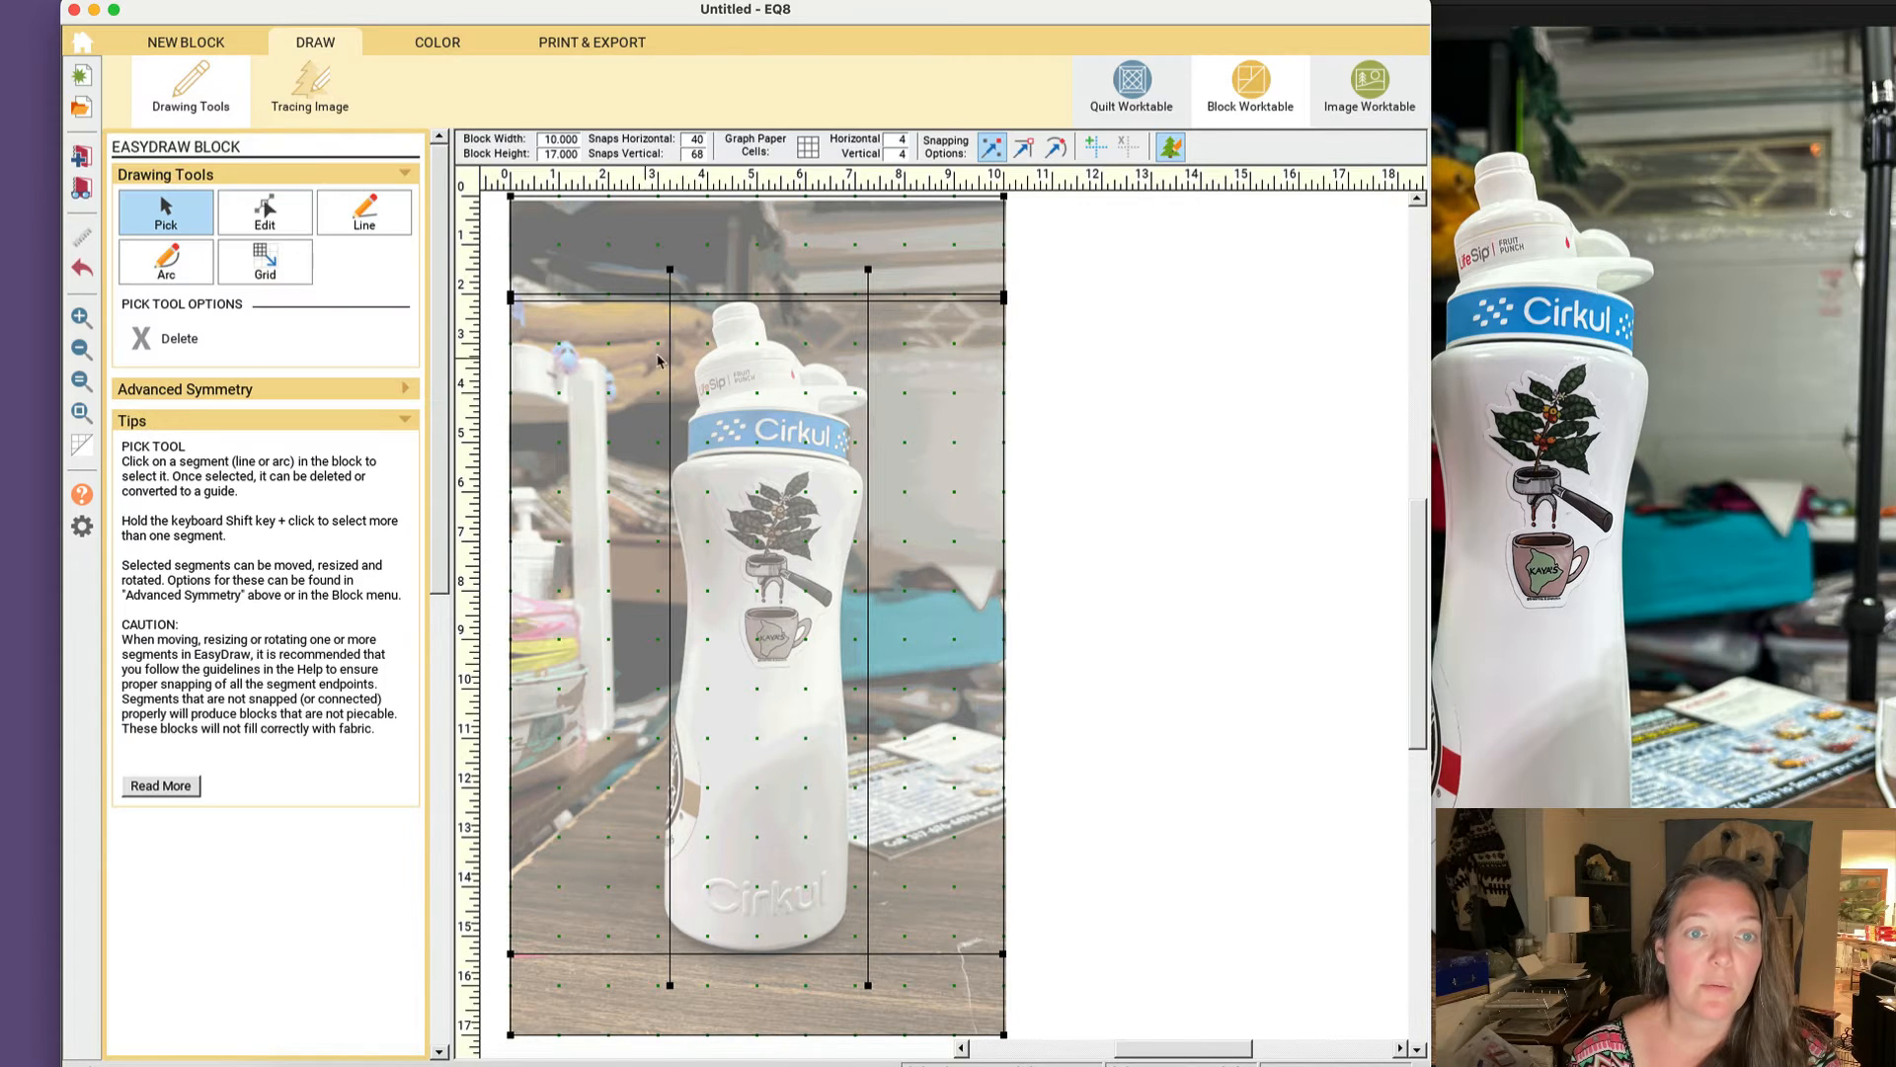
{"action": "left_click", "coordinate": [731, 296]}
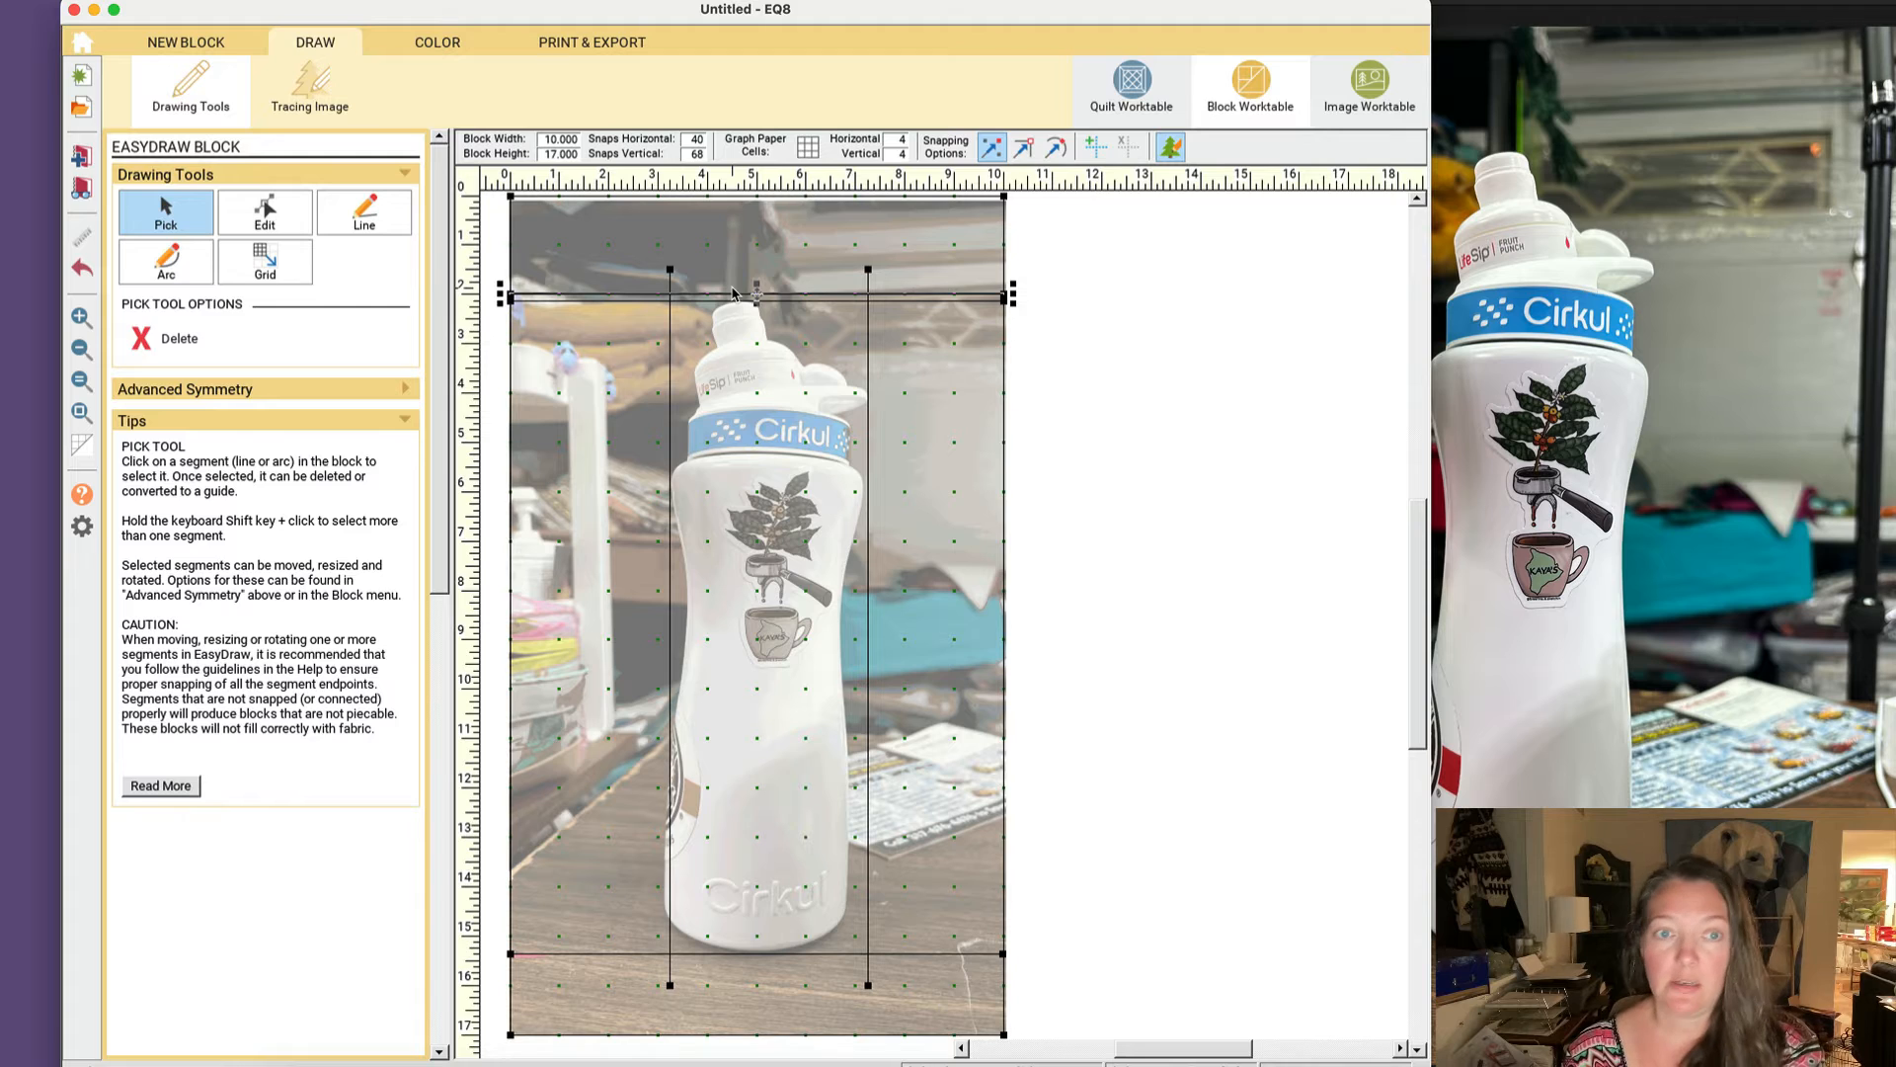
{"action": "key", "text": "Delete"}
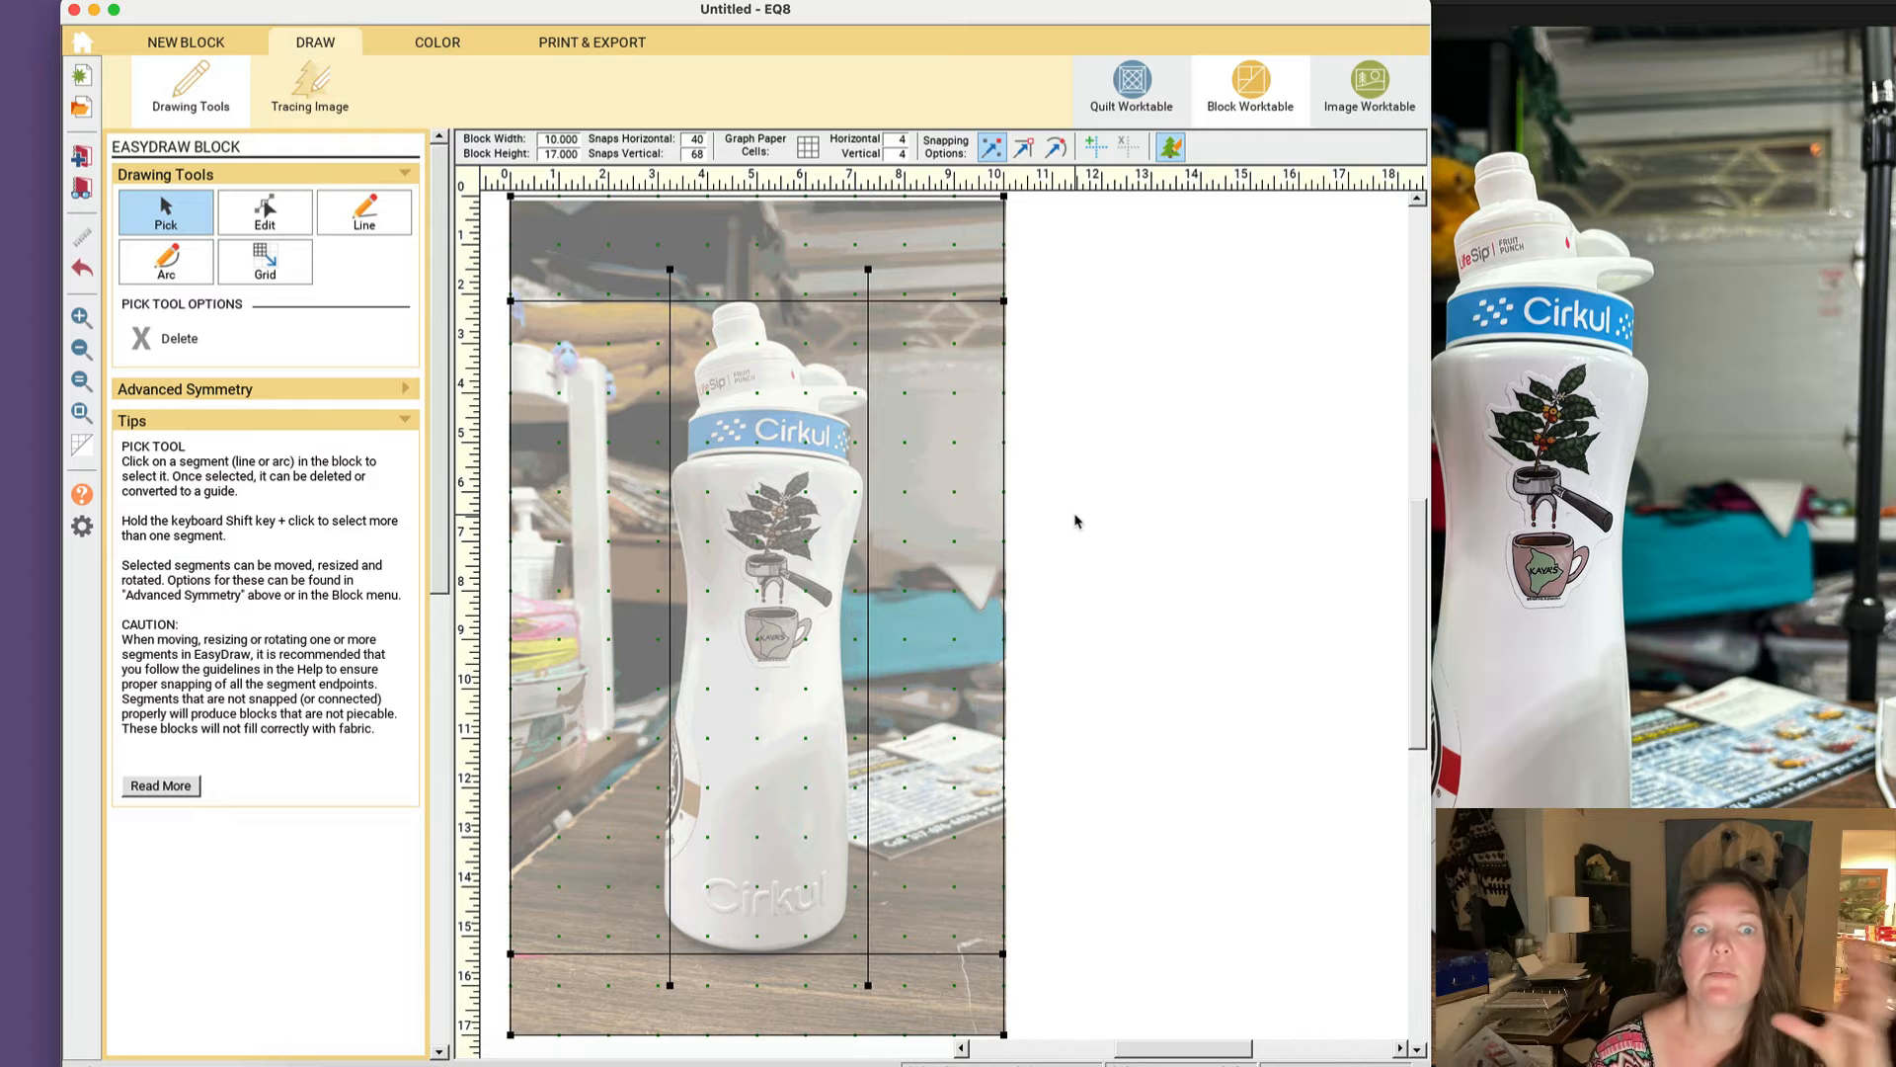
Step: Preview the block's patches in color view and convert all the drawn lines to guides
{"action": "left_click", "coordinate": [438, 41]}
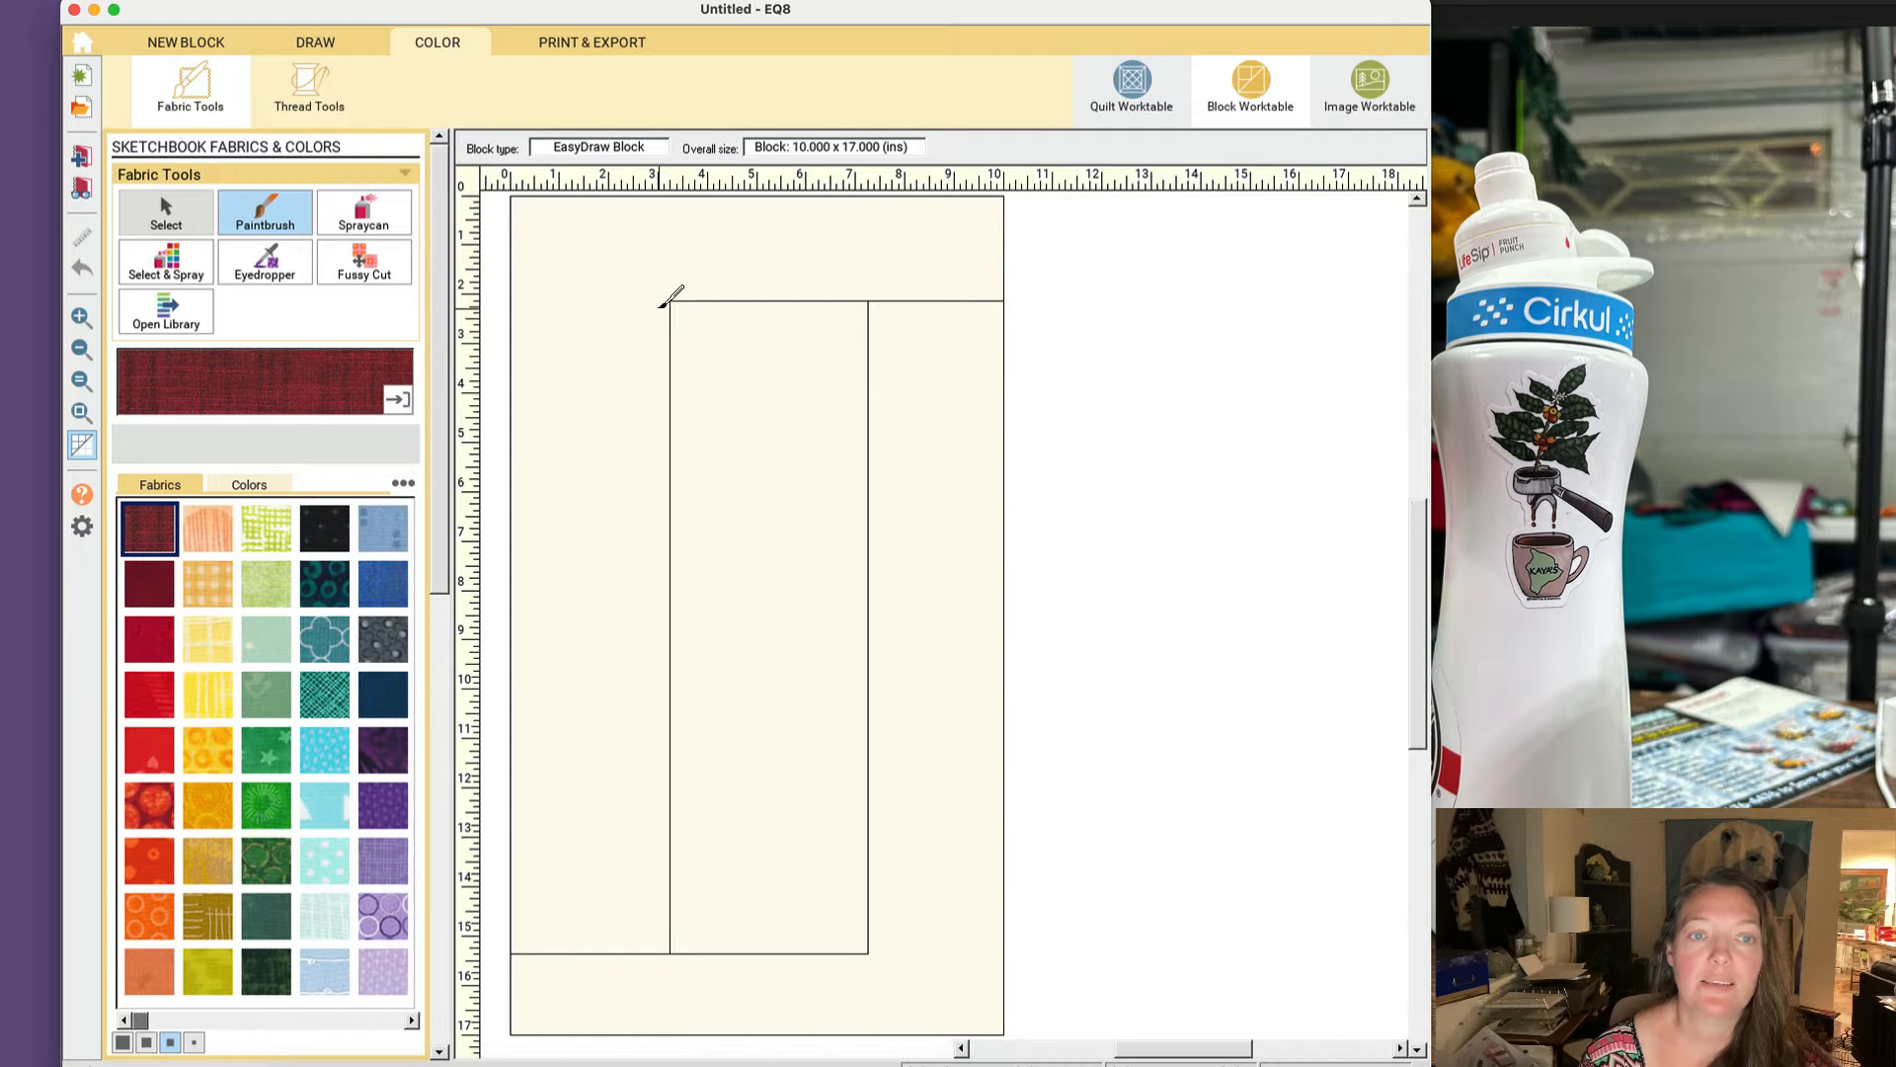
{"action": "left_click", "coordinate": [338, 41]}
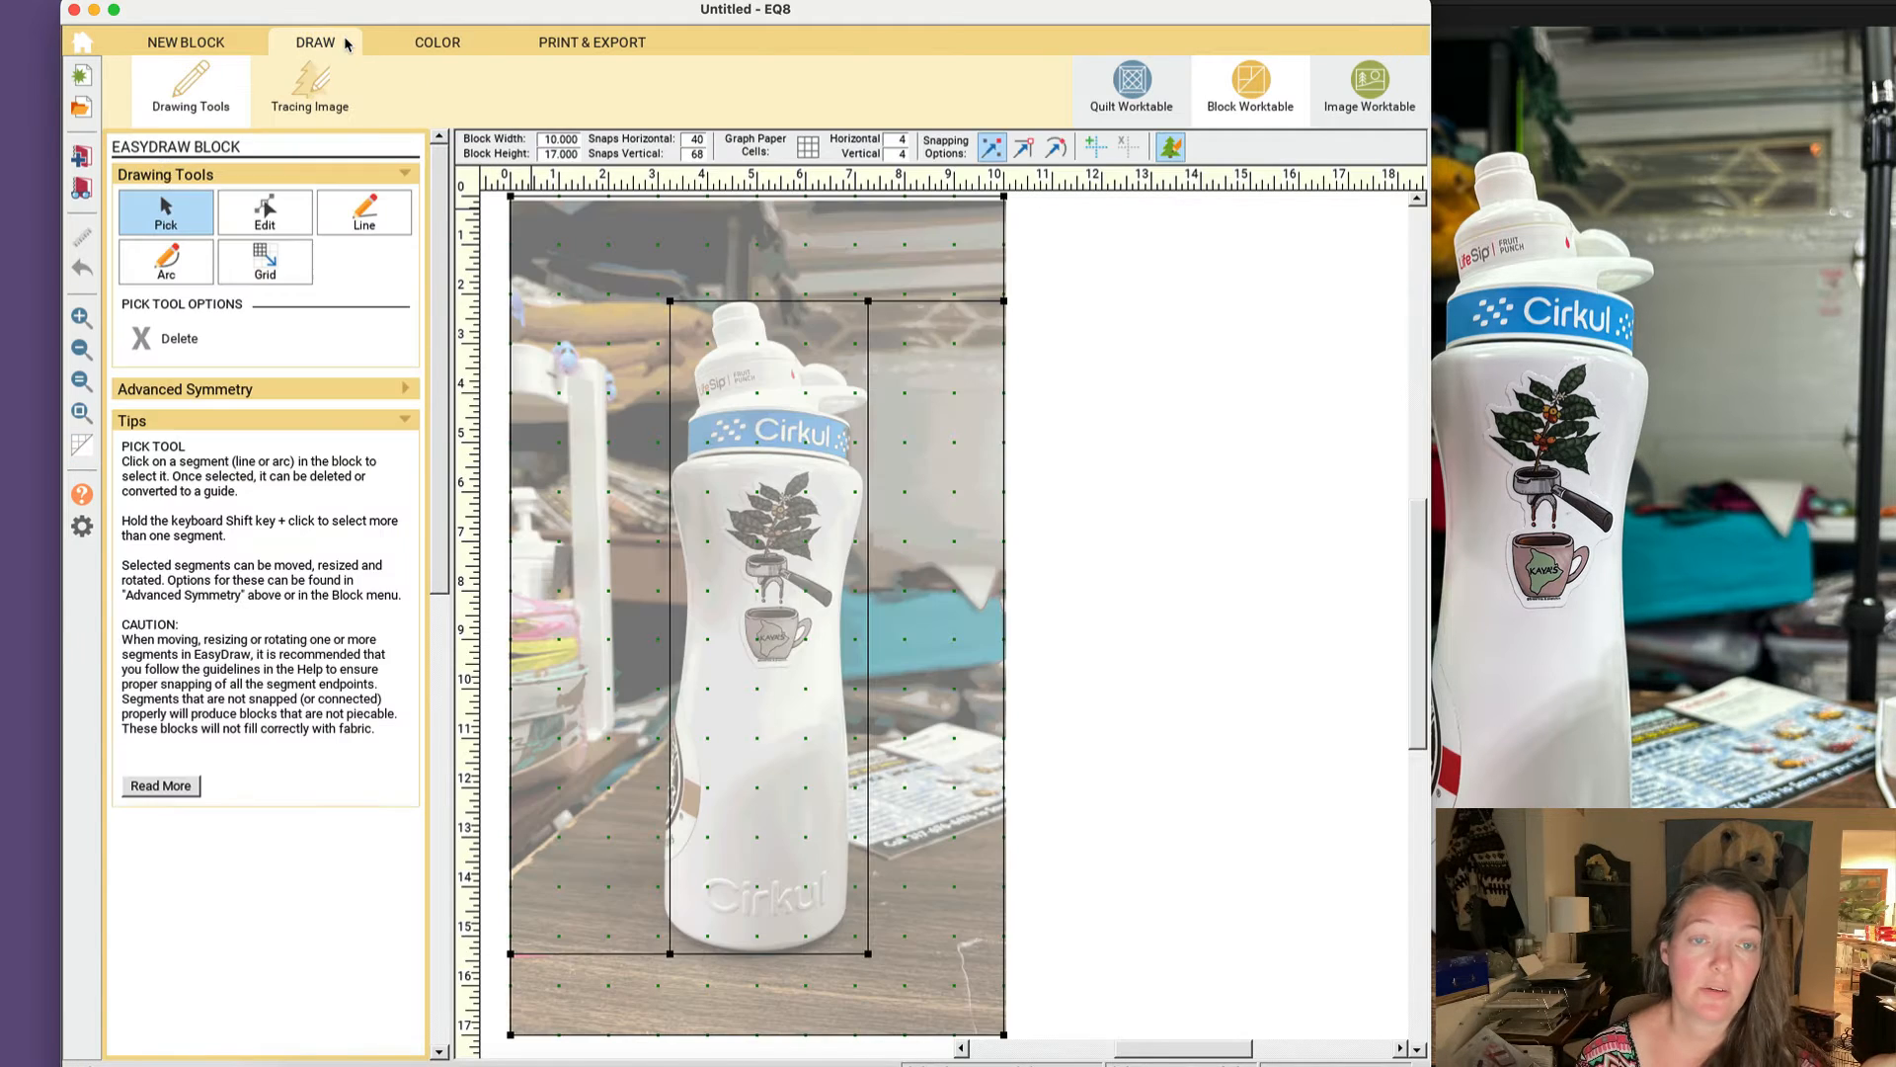
{"action": "left_click", "coordinate": [437, 41]}
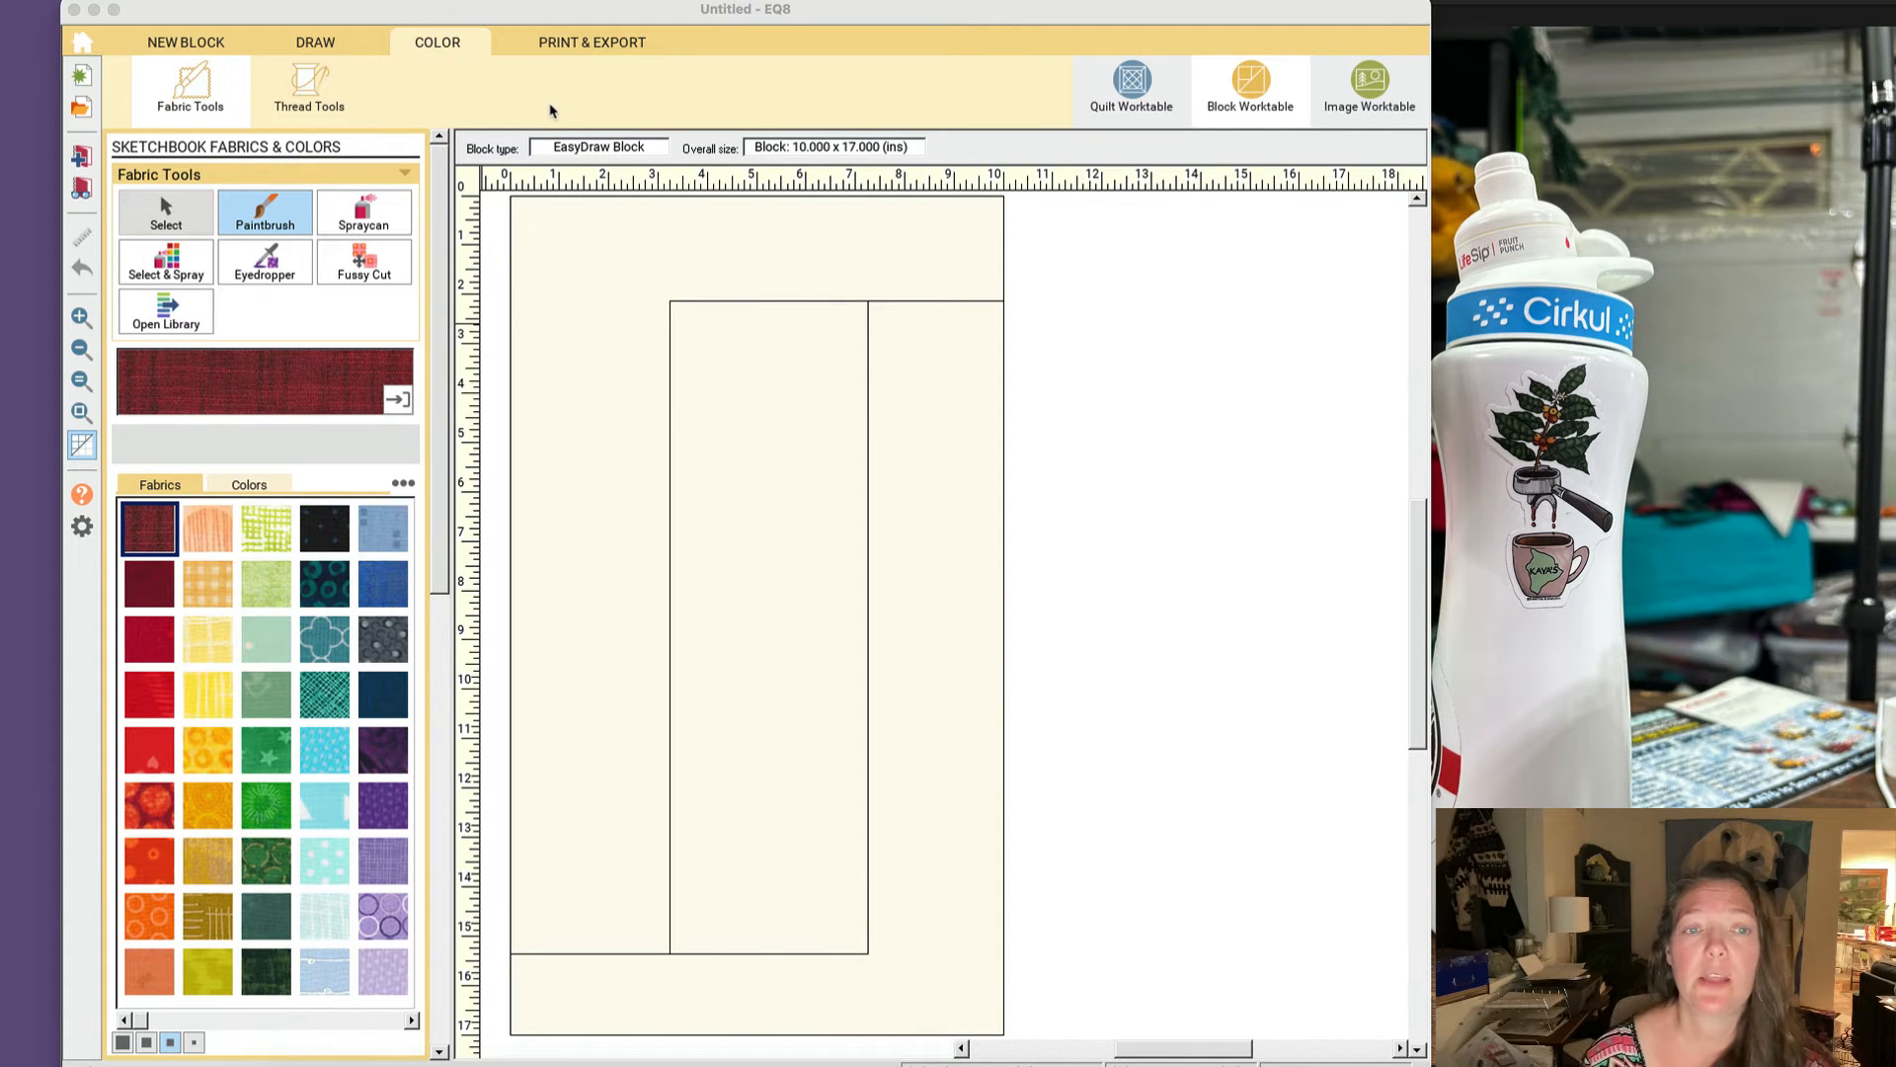
{"action": "left_click", "coordinate": [323, 46]}
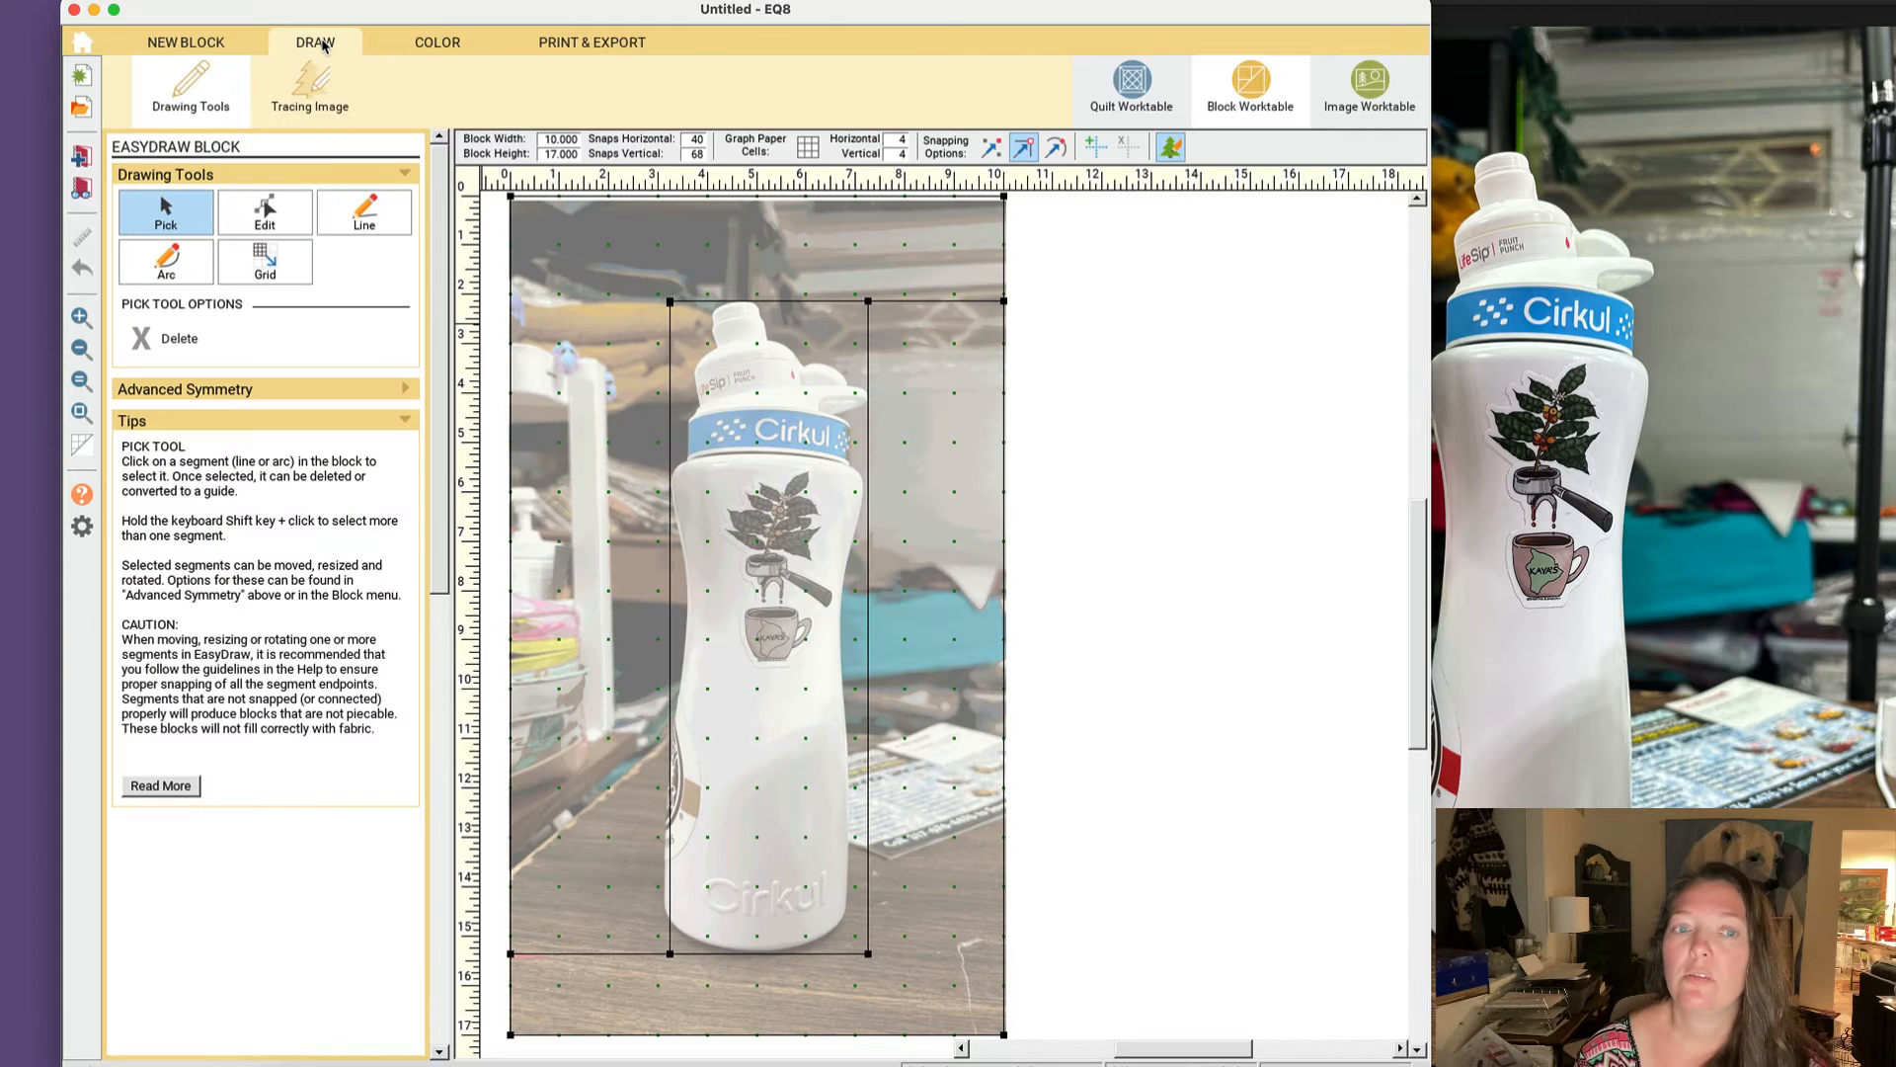
{"action": "right_click", "coordinate": [690, 405]}
{"action": "left_click", "coordinate": [770, 494]}
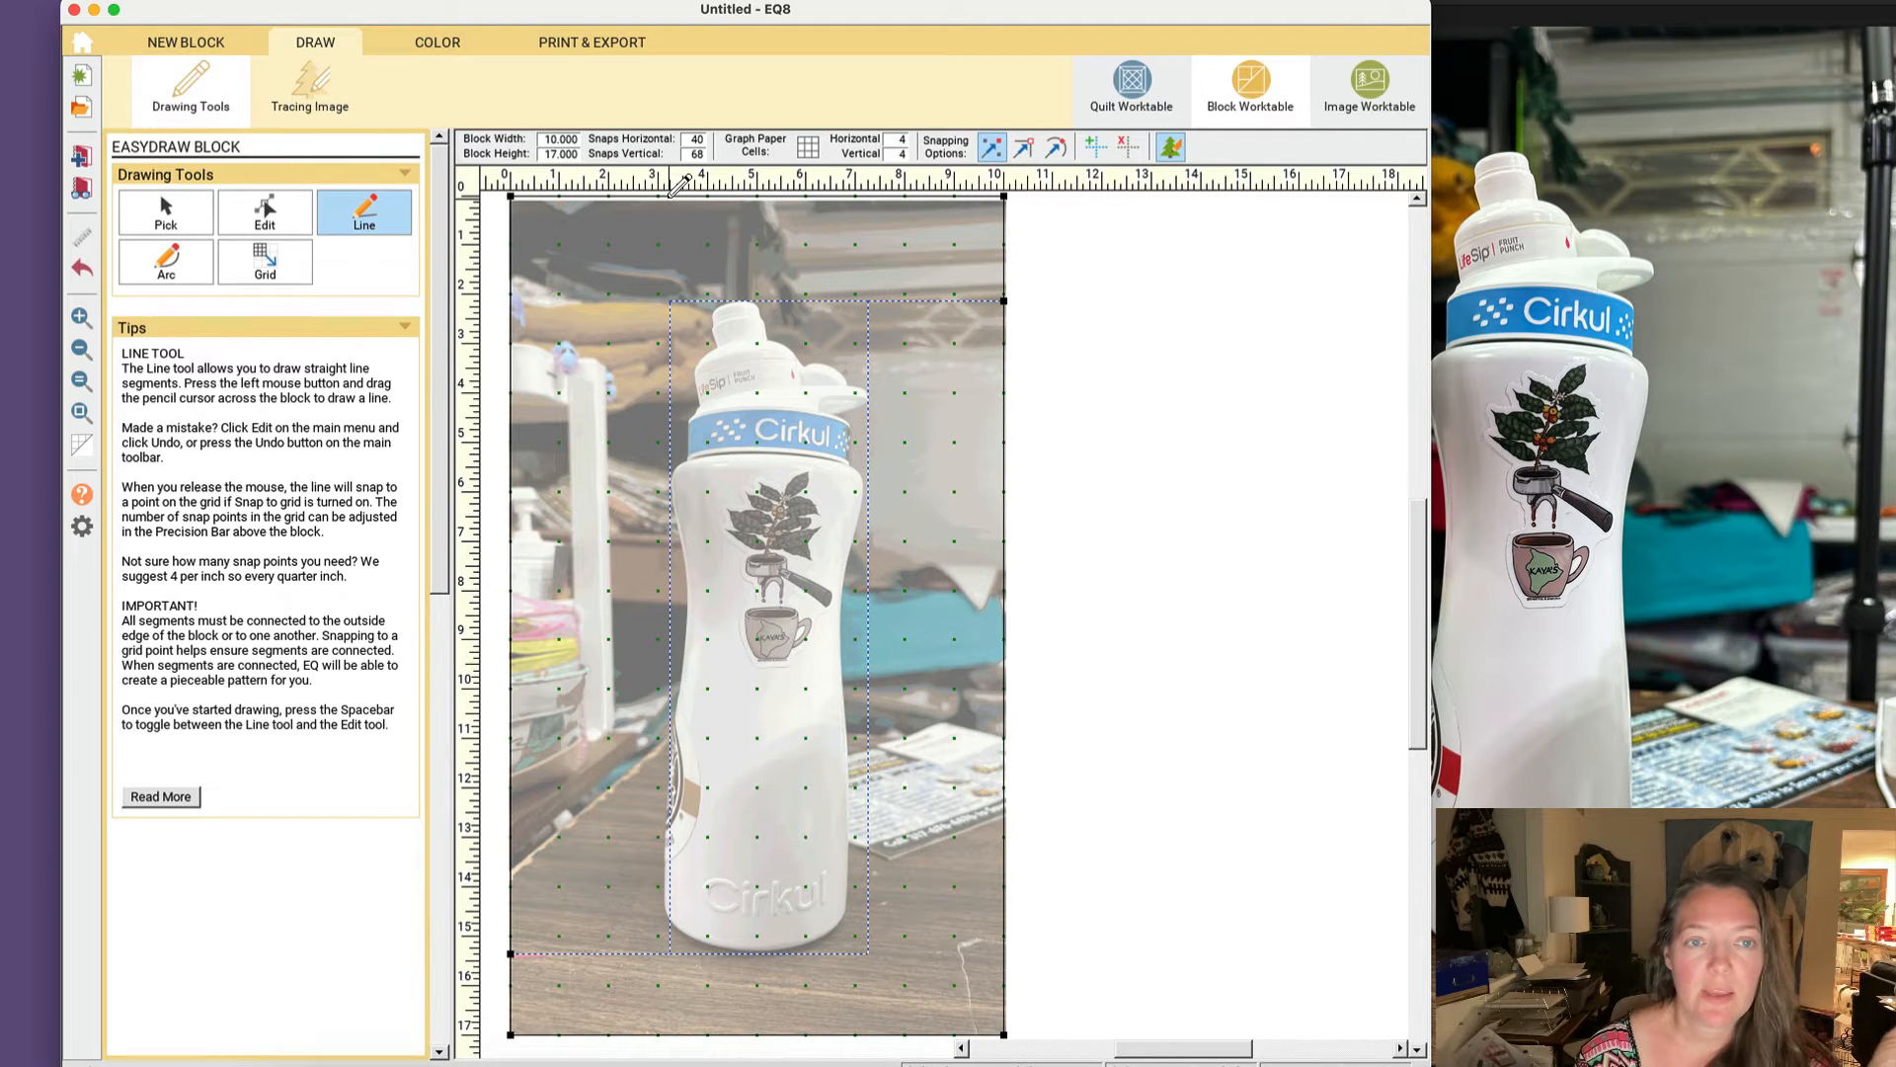
Step: Draw two full-height vertical lines from the block's top edge to its bottom edge along the guides beside the bottle
{"action": "left_click_drag", "start_coordinate": [669, 198], "coordinate": [670, 1037]}
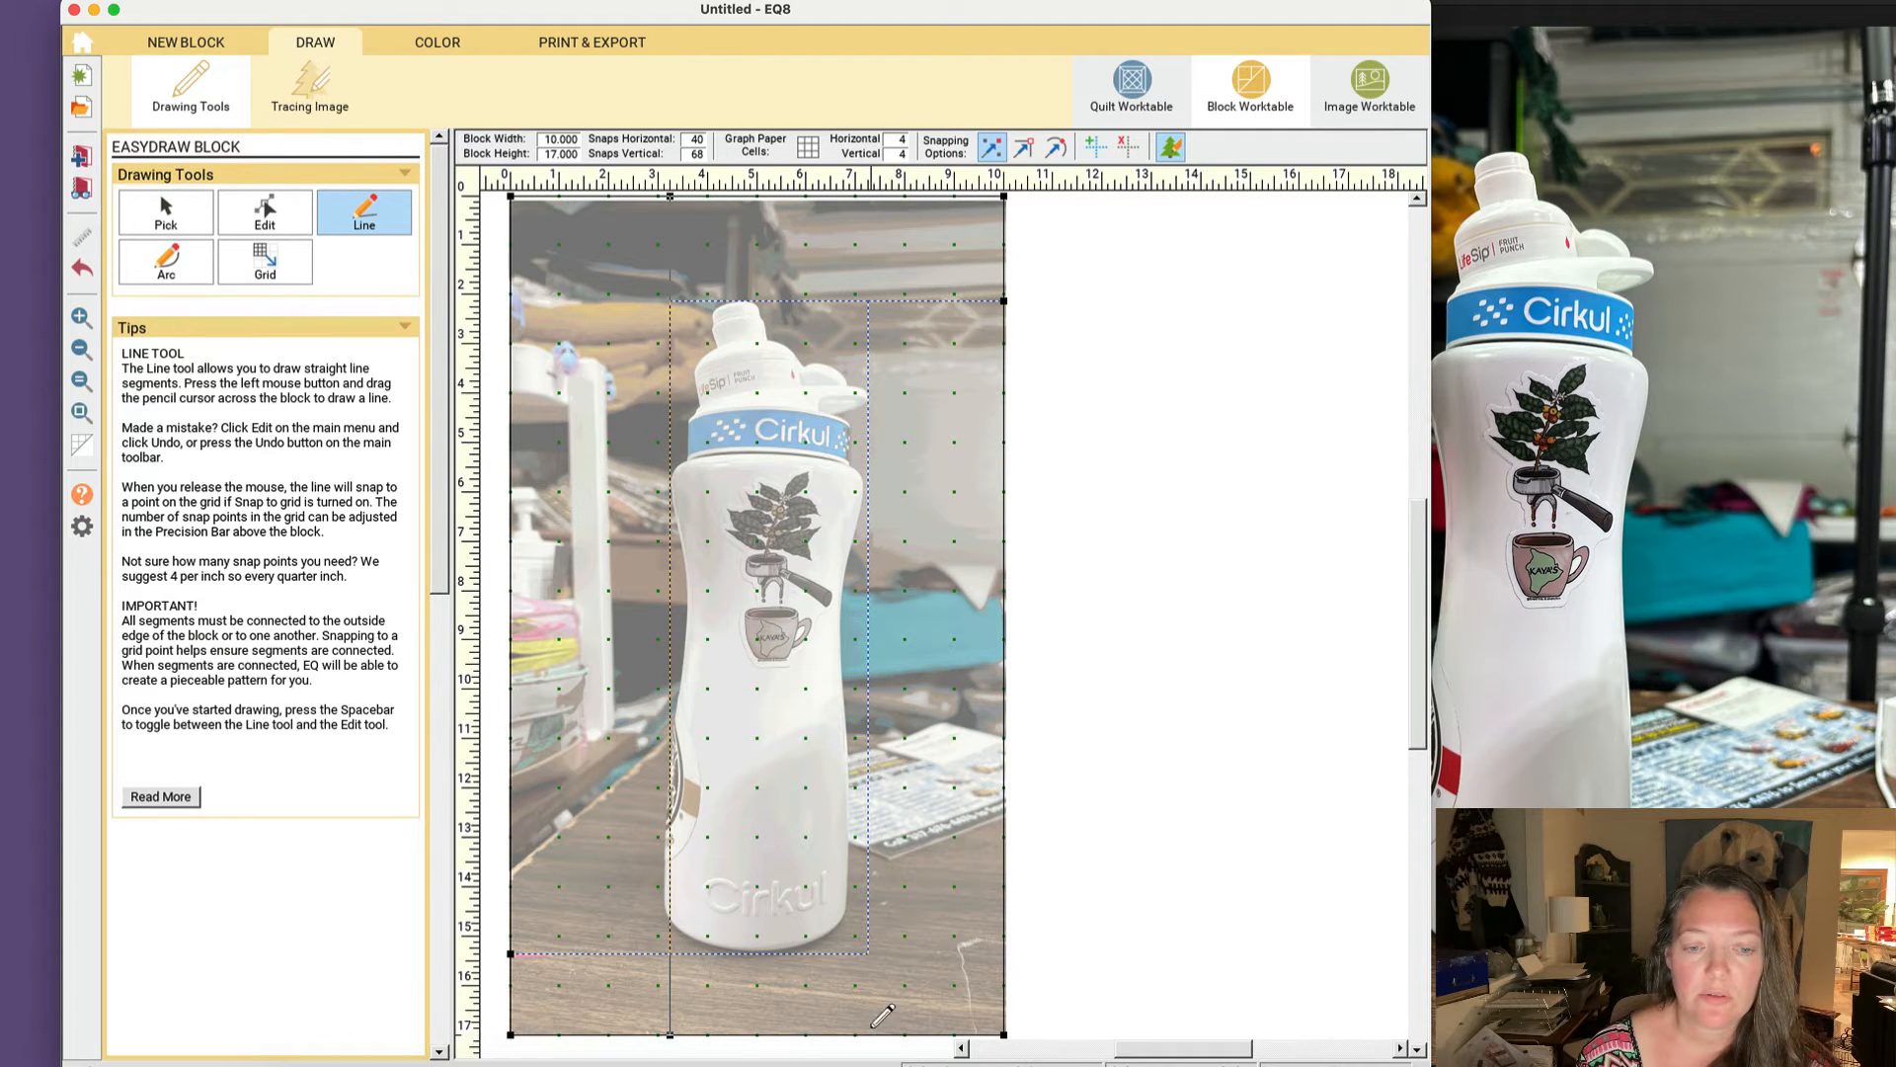
{"action": "left_click_drag", "start_coordinate": [872, 1028], "coordinate": [874, 197]}
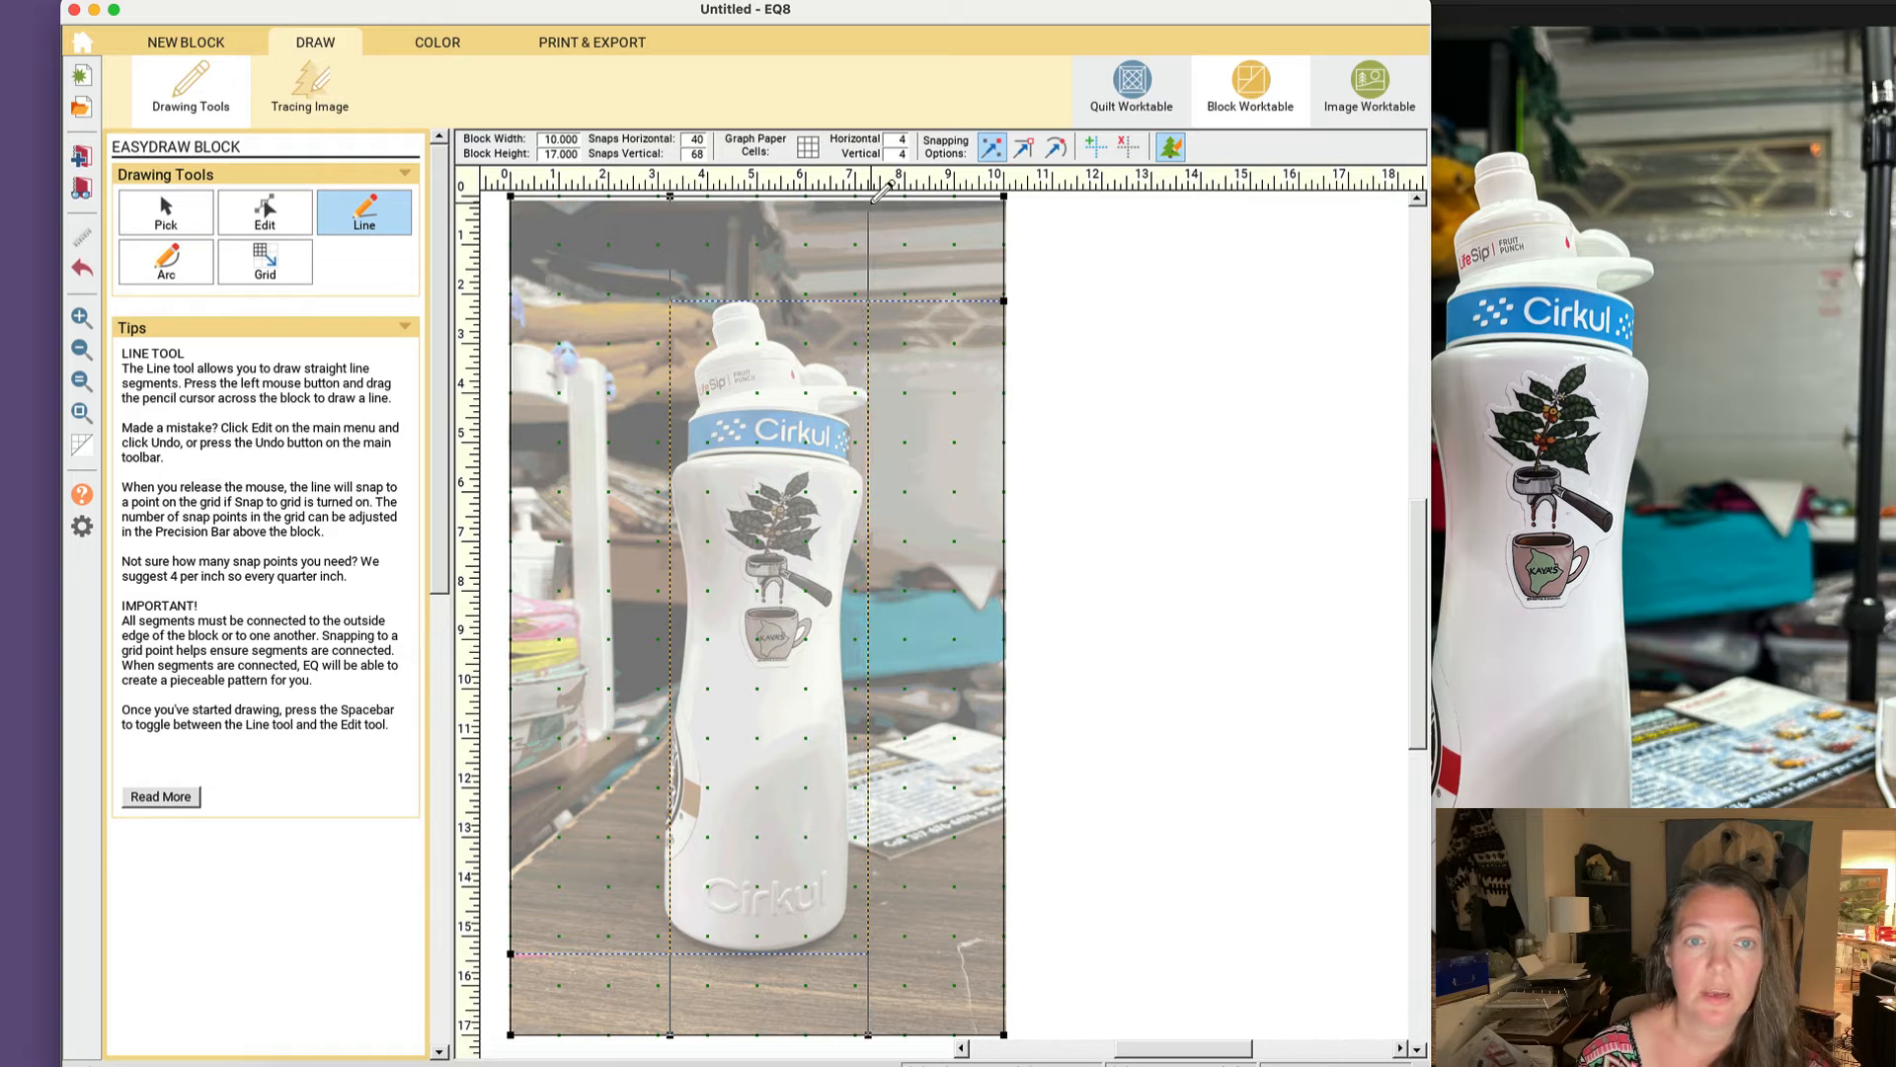
{"action": "left_click", "coordinate": [84, 269]}
{"action": "mouse_move", "coordinate": [870, 197]}
{"action": "left_mouse_down"}
{"action": "mouse_move", "coordinate": [900, 795]}
{"action": "mouse_move", "coordinate": [870, 1033]}
{"action": "left_mouse_up"}
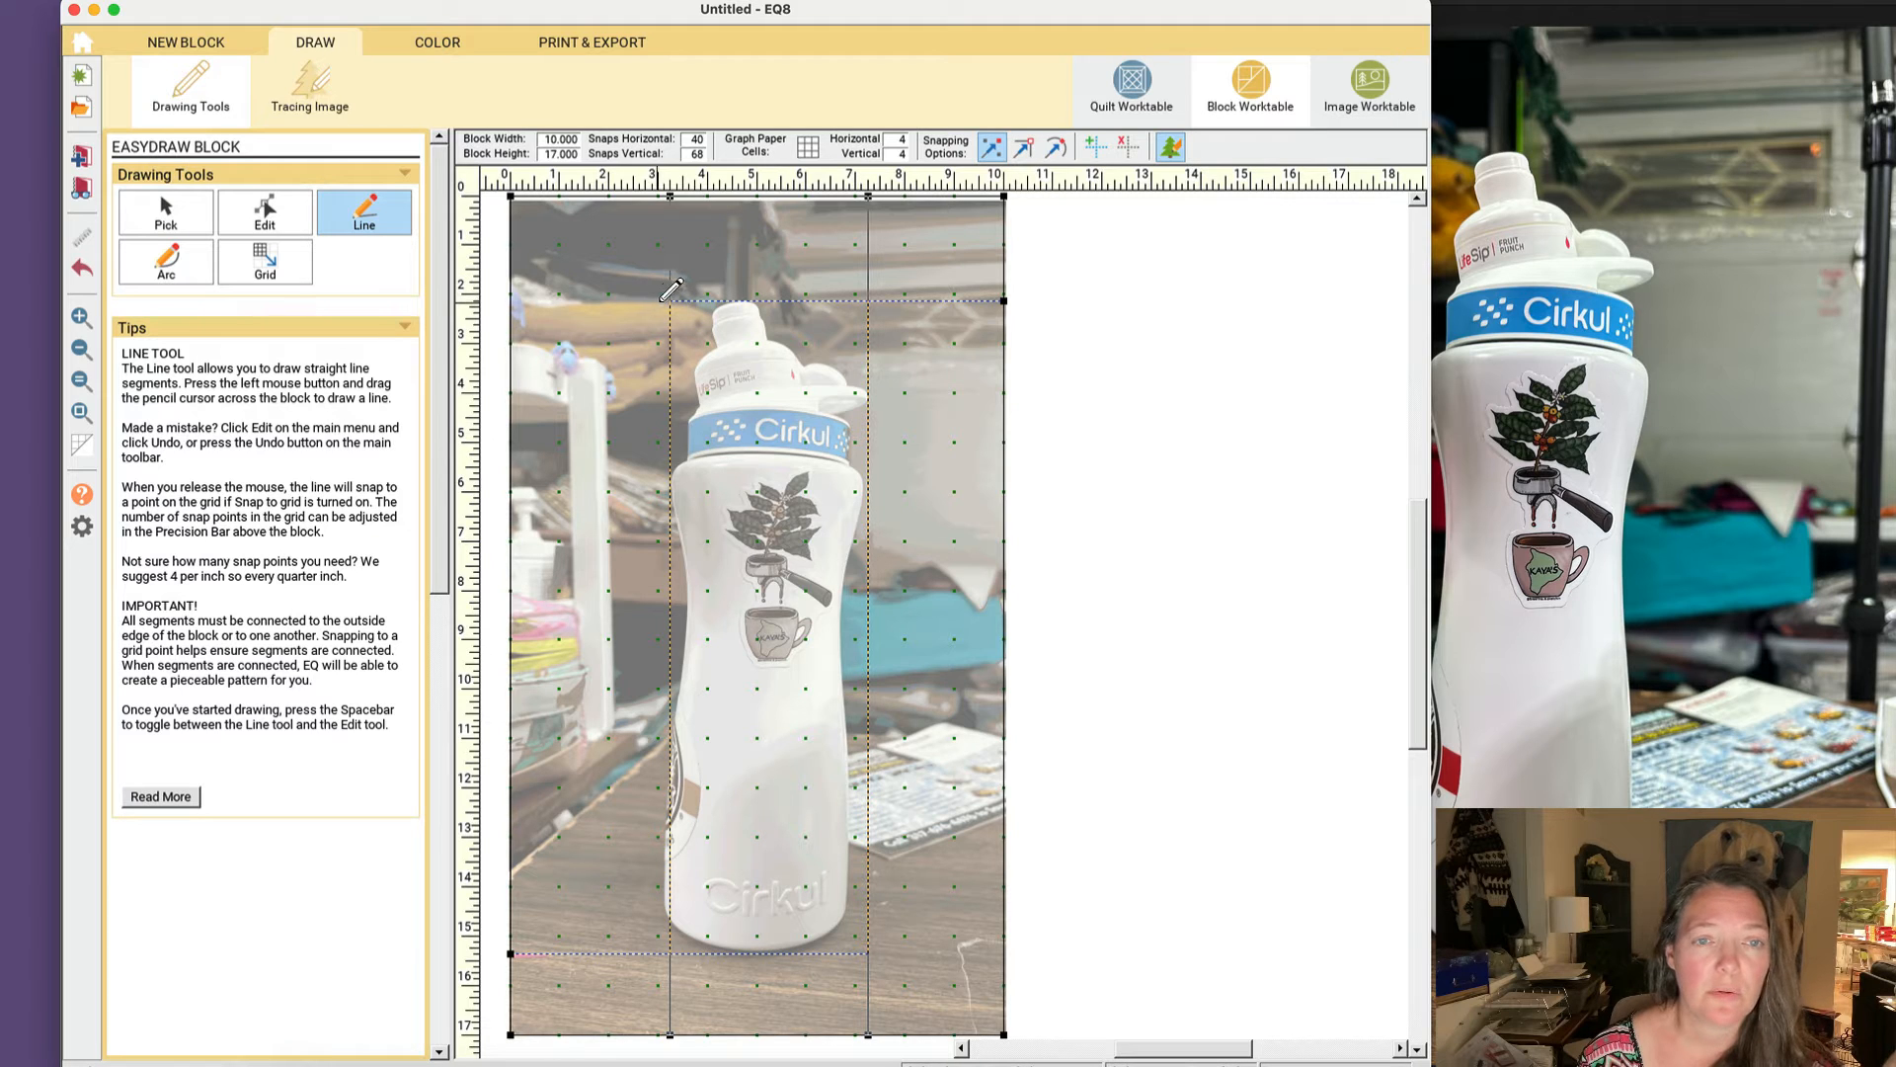
Step: Draw two short horizontal lines crossing both verticals and, with grid snapping off, move them onto the guides at the bottle's tip and base
{"action": "left_click_drag", "start_coordinate": [659, 305], "coordinate": [905, 307]}
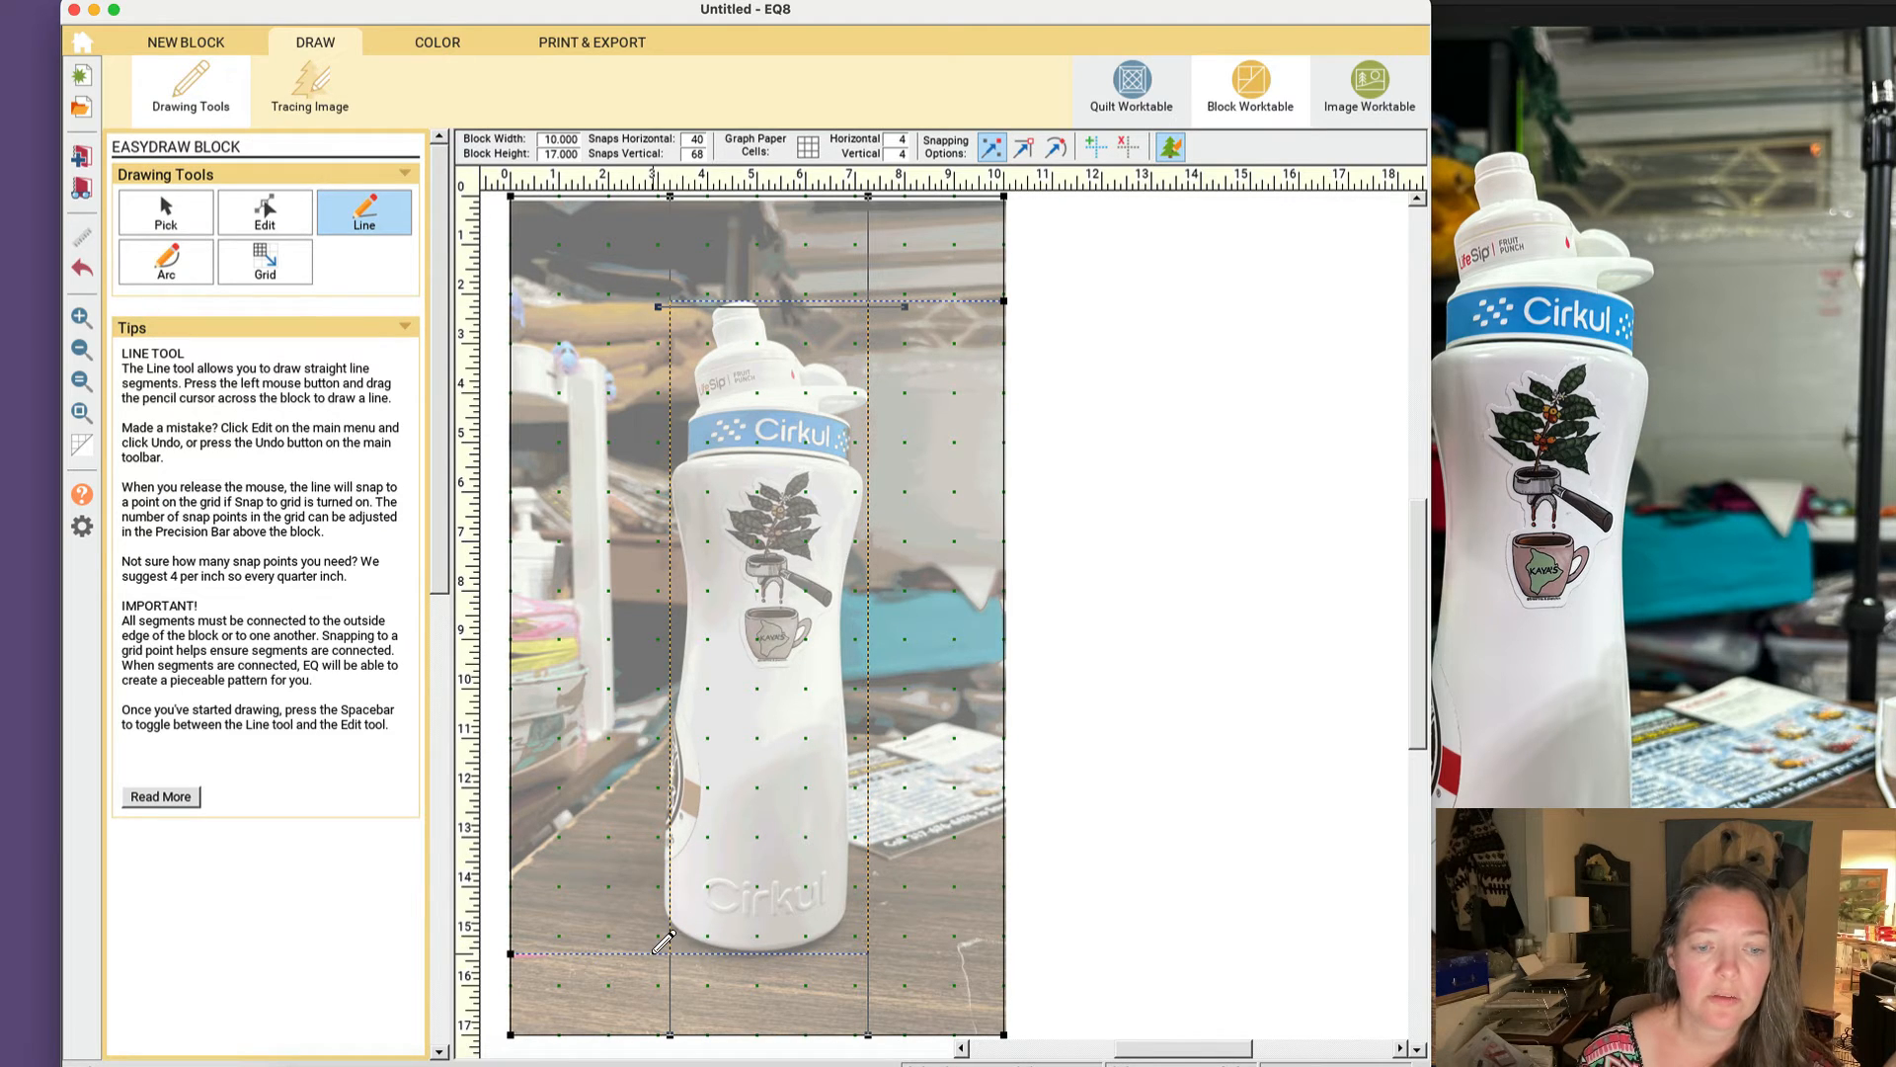
{"action": "left_click_drag", "start_coordinate": [647, 949], "coordinate": [892, 948]}
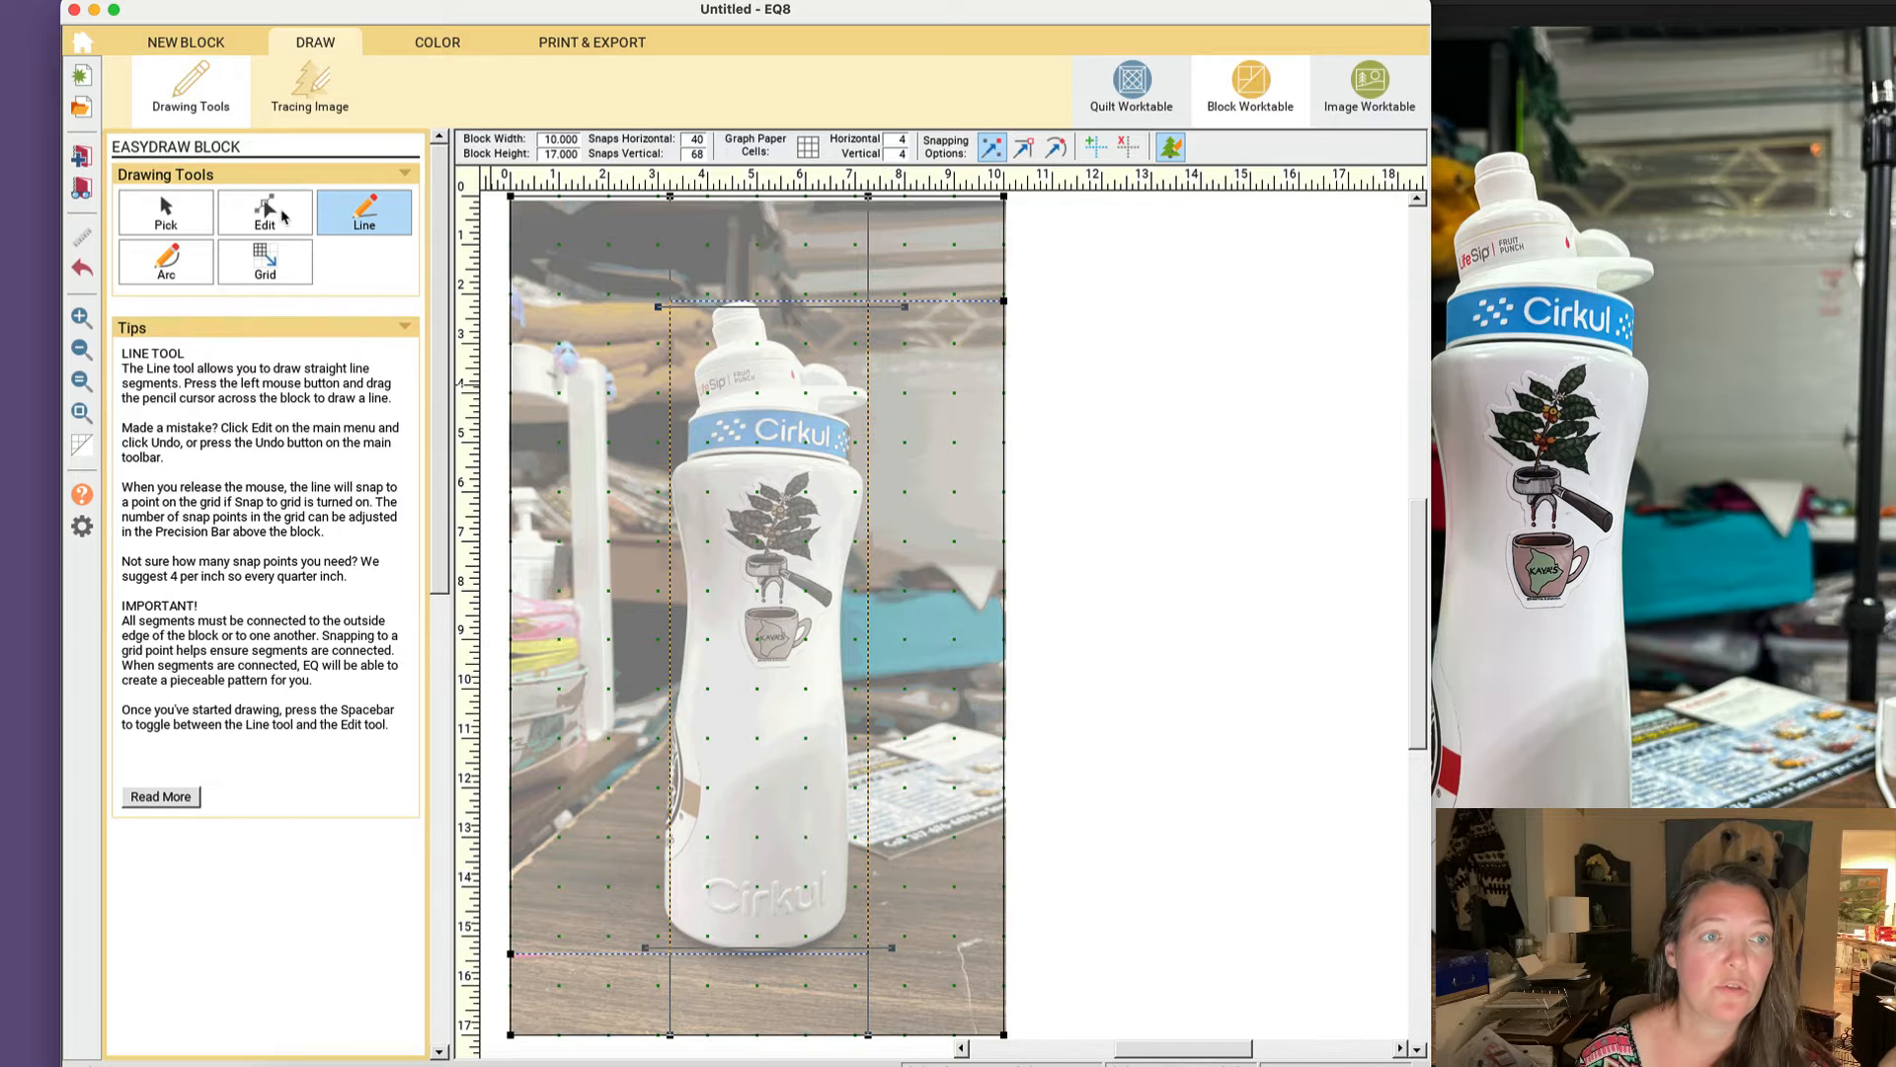
{"action": "left_click", "coordinate": [166, 212]}
{"action": "left_click", "coordinate": [759, 941]}
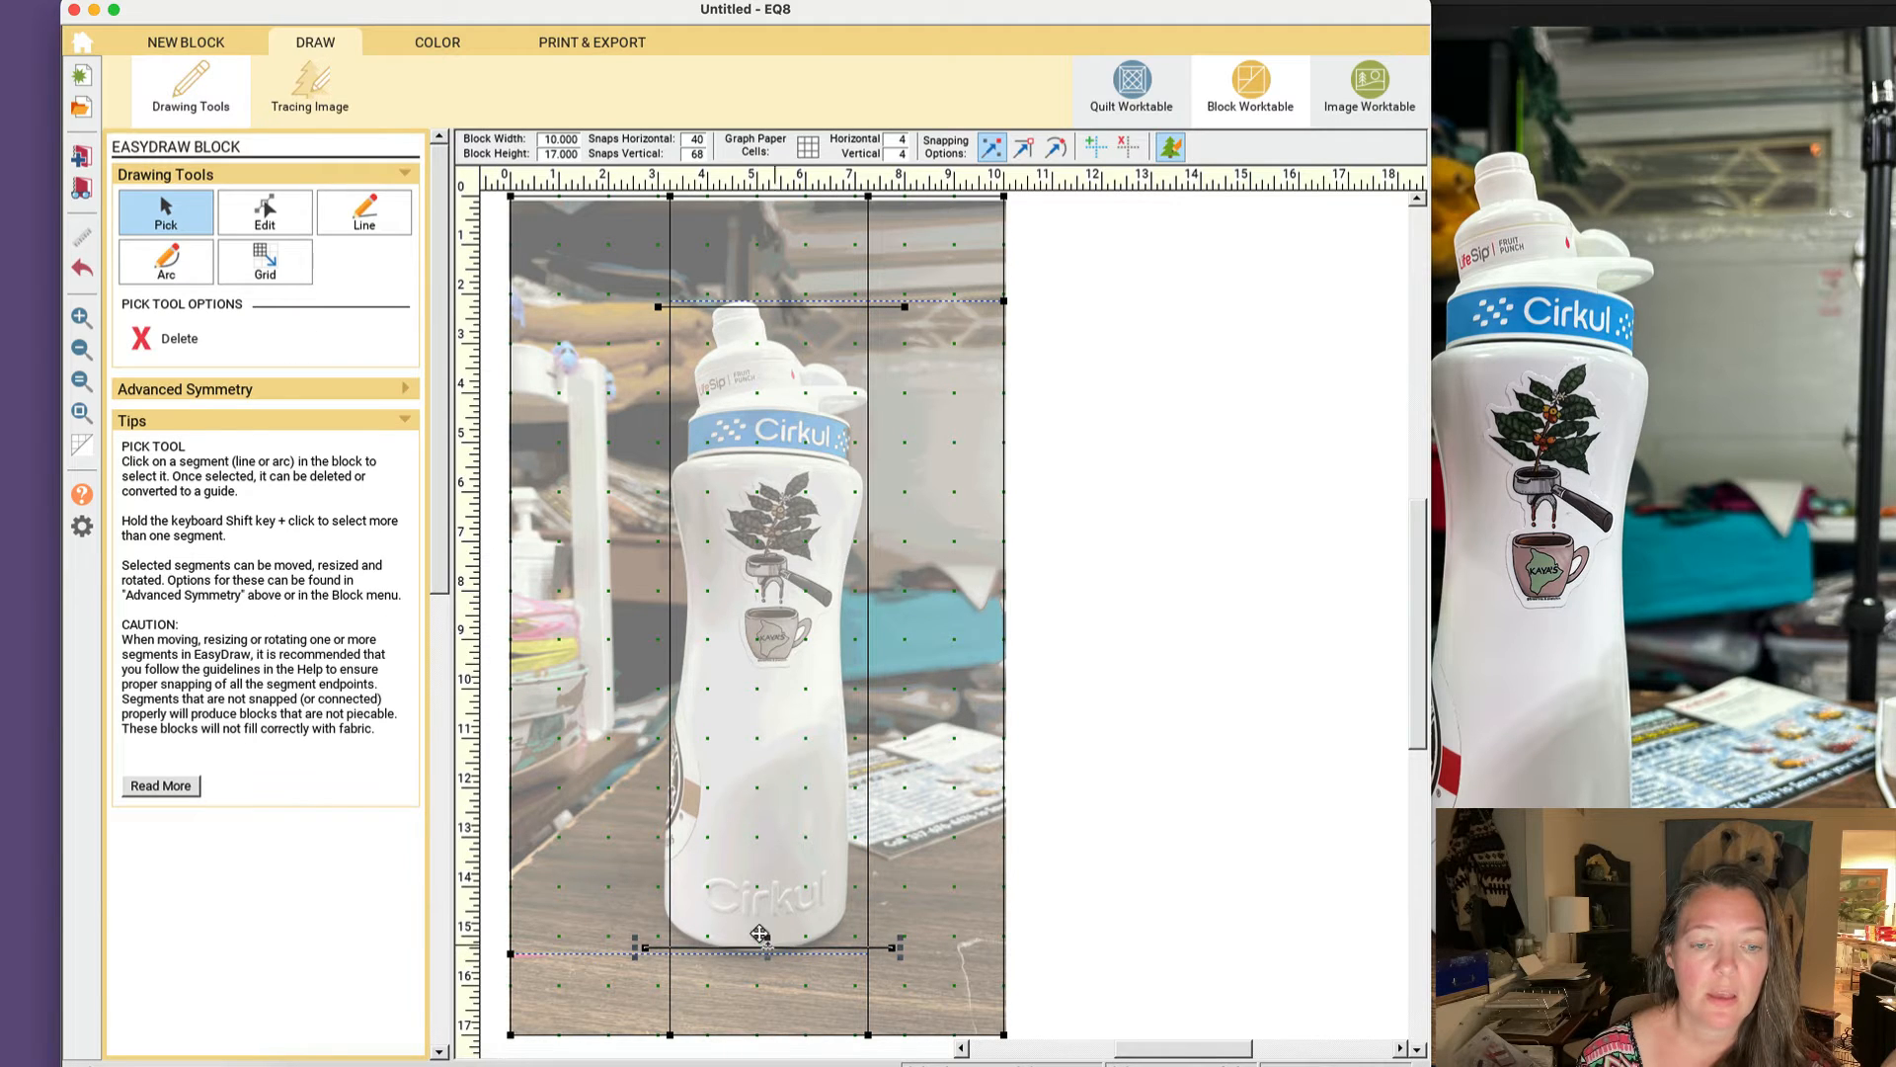
{"action": "left_click_drag", "start_coordinate": [767, 943], "coordinate": [767, 949]}
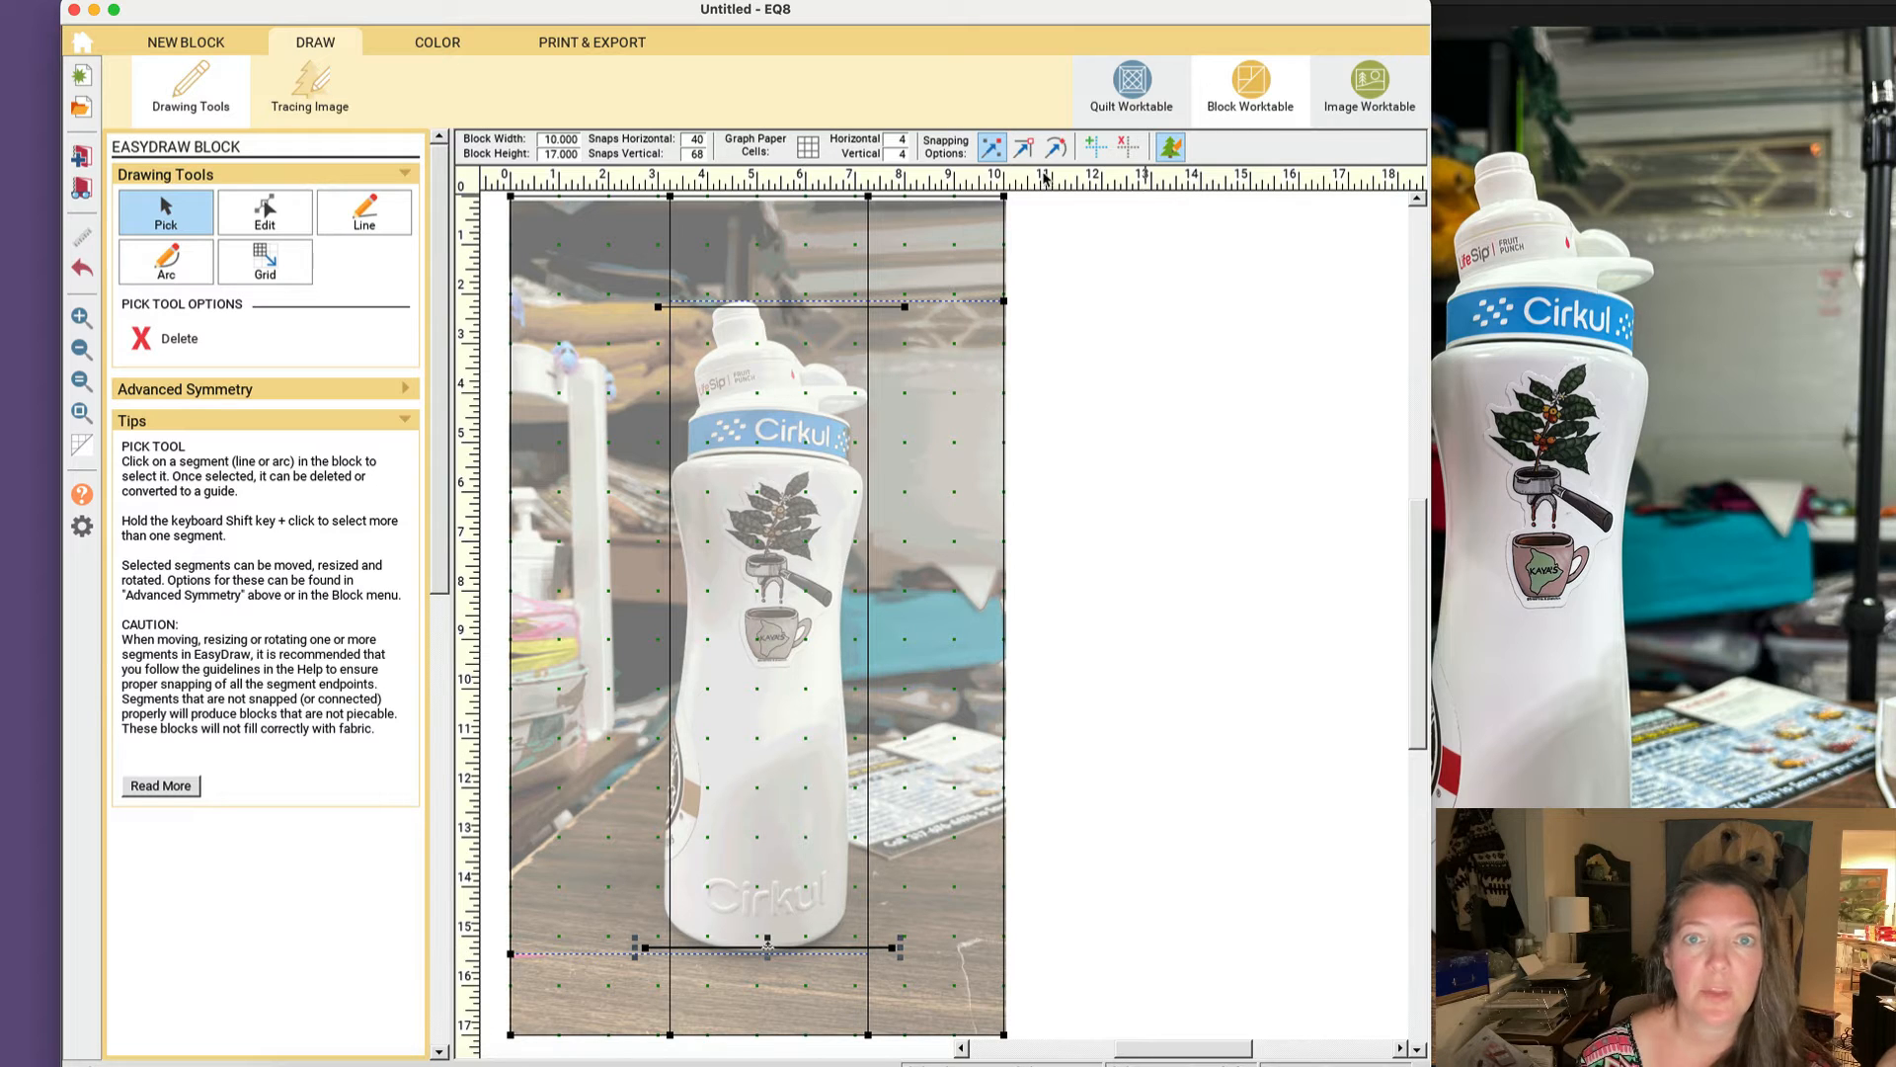
{"action": "left_click", "coordinate": [992, 147]}
{"action": "left_click_drag", "start_coordinate": [769, 948], "coordinate": [773, 960]}
{"action": "left_click", "coordinate": [780, 306]}
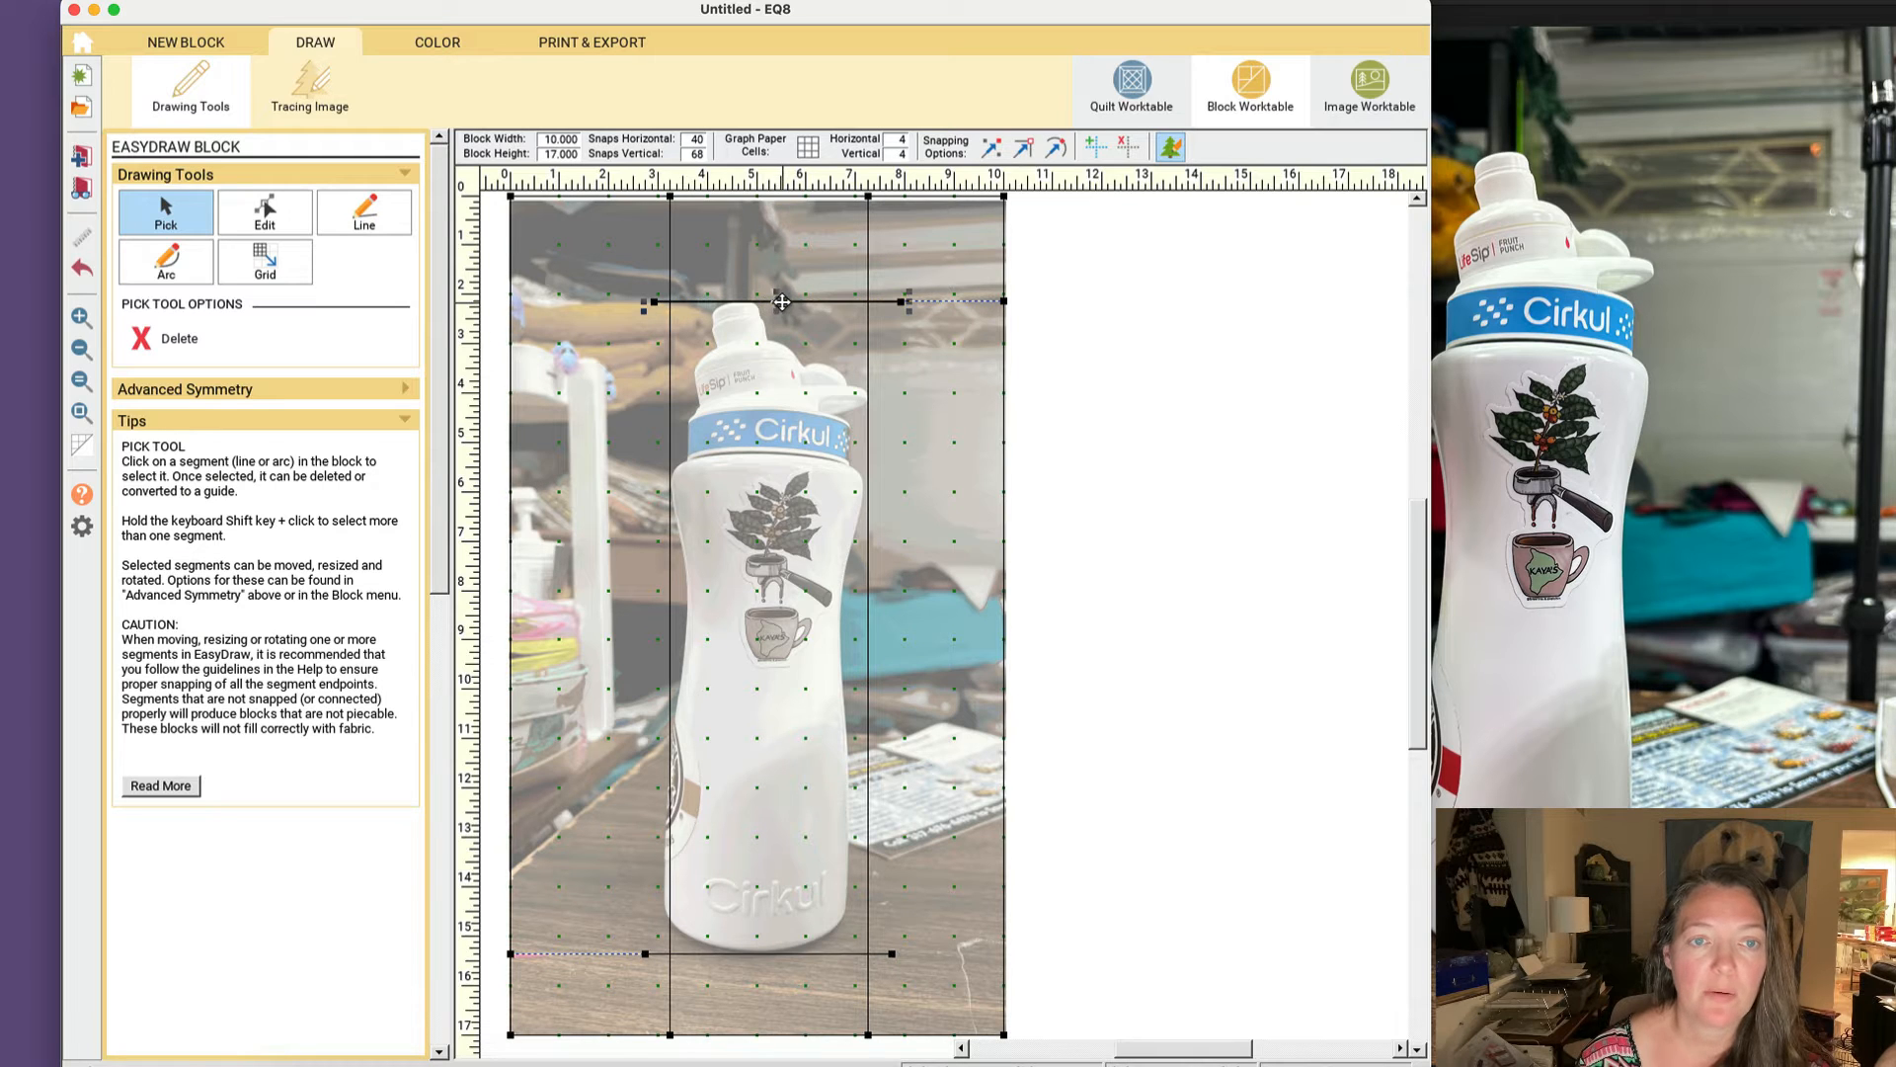
Step: Color the four background patches around the central bottle rectangle with the dark red woven-texture fabric
{"action": "left_click", "coordinate": [431, 44]}
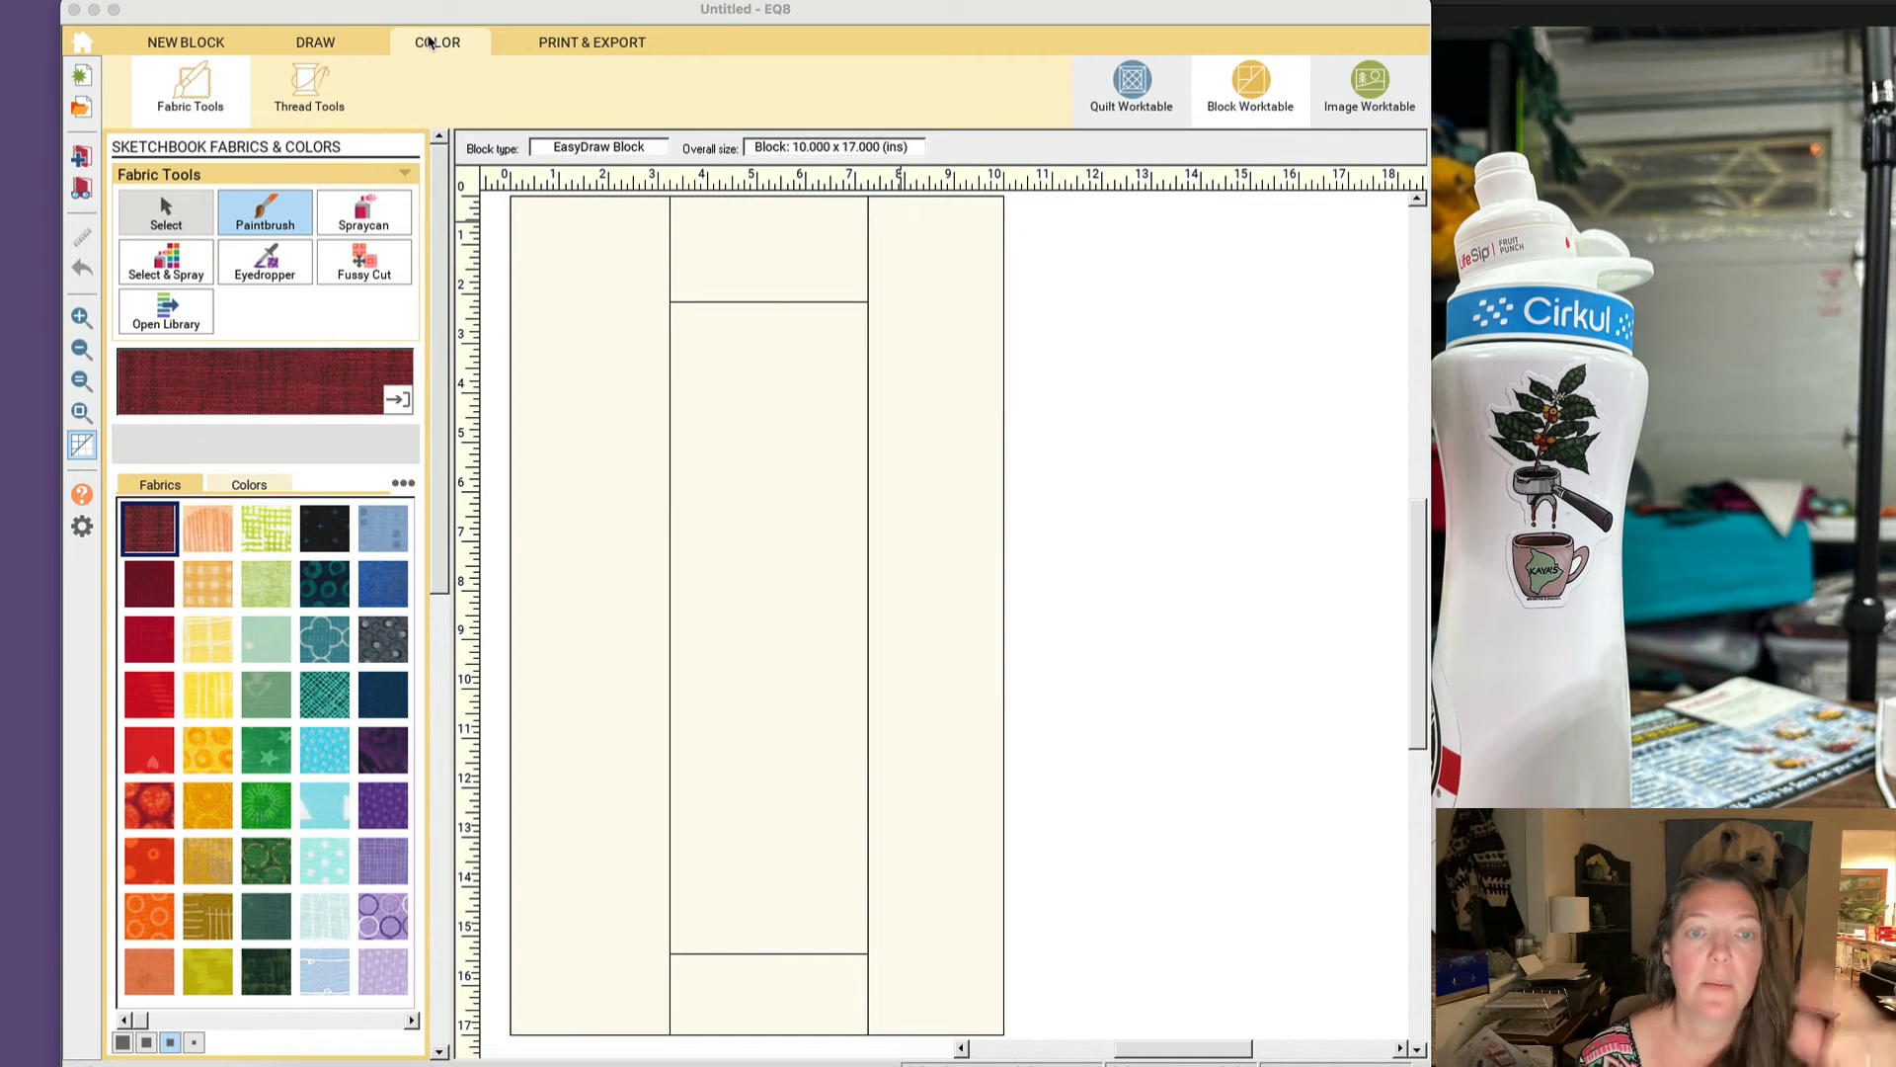
{"action": "left_click", "coordinate": [318, 43]}
{"action": "left_click", "coordinate": [445, 42]}
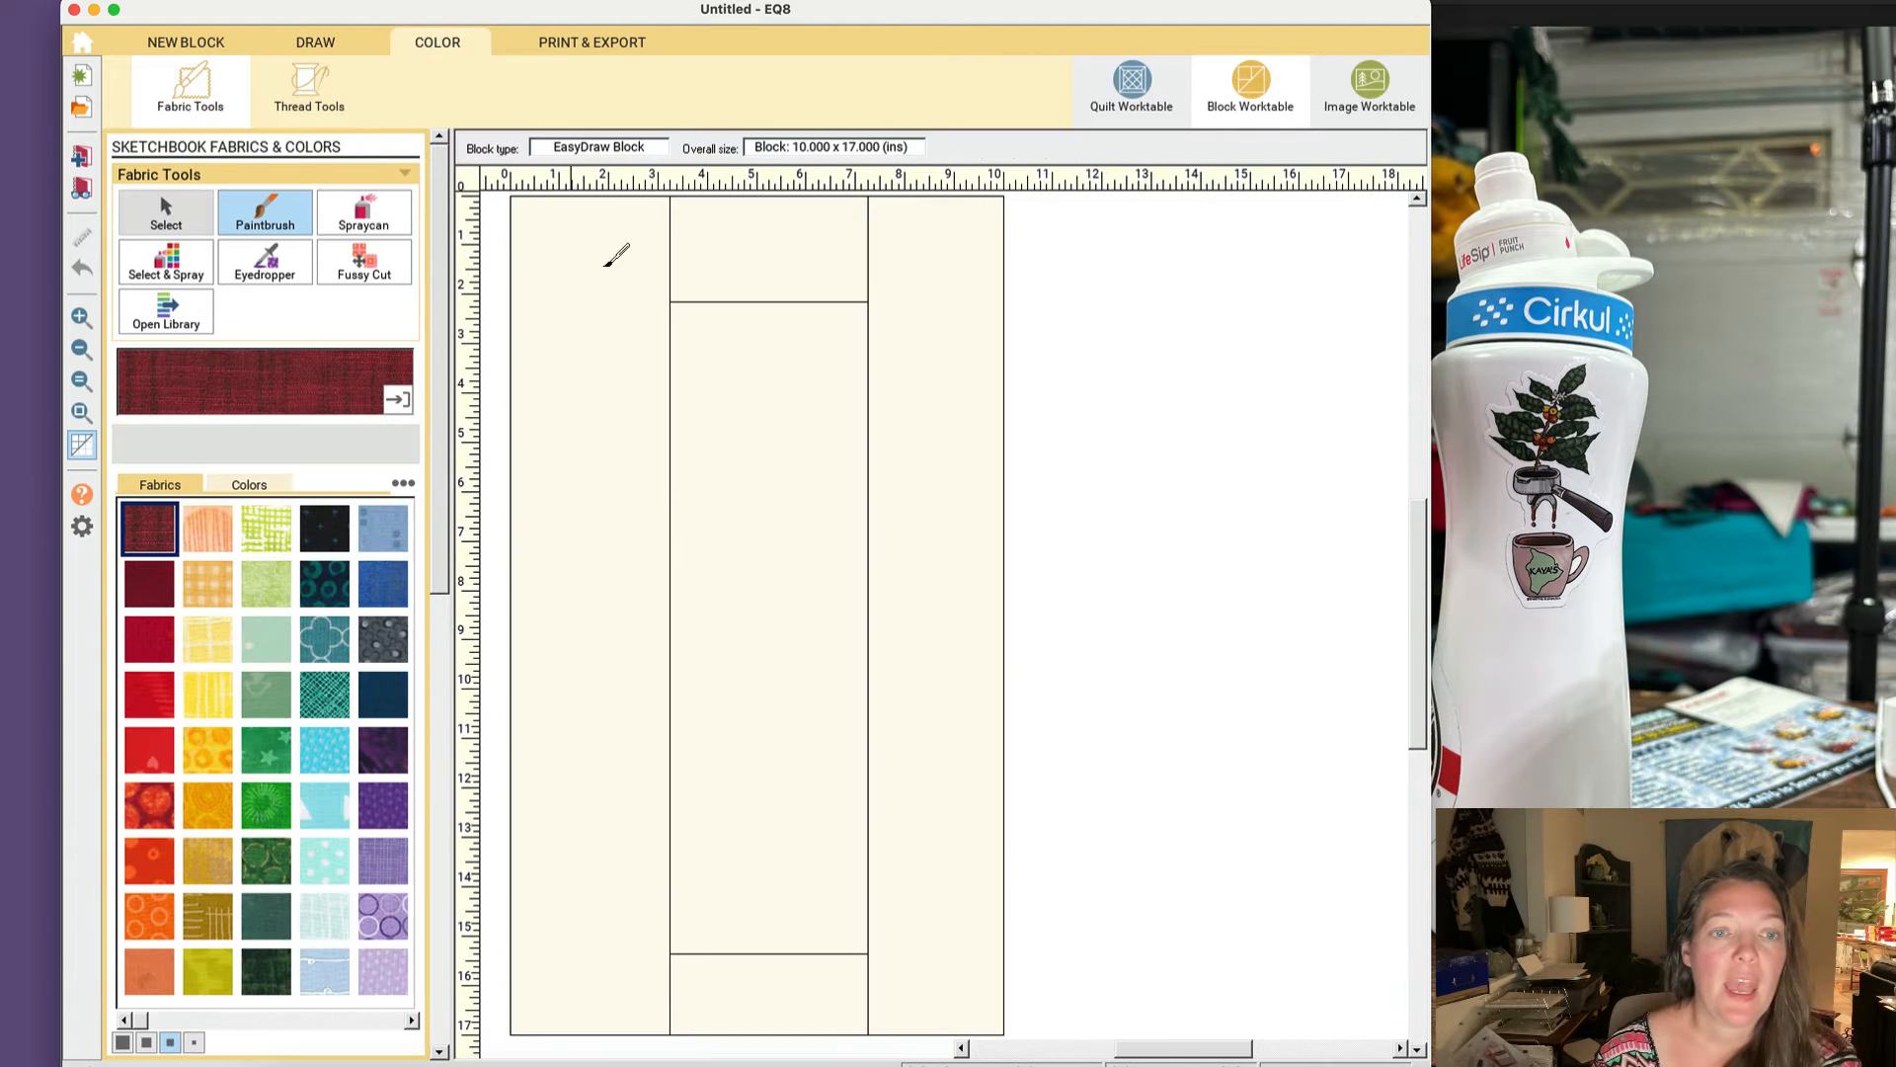
{"action": "left_click", "coordinate": [569, 427]}
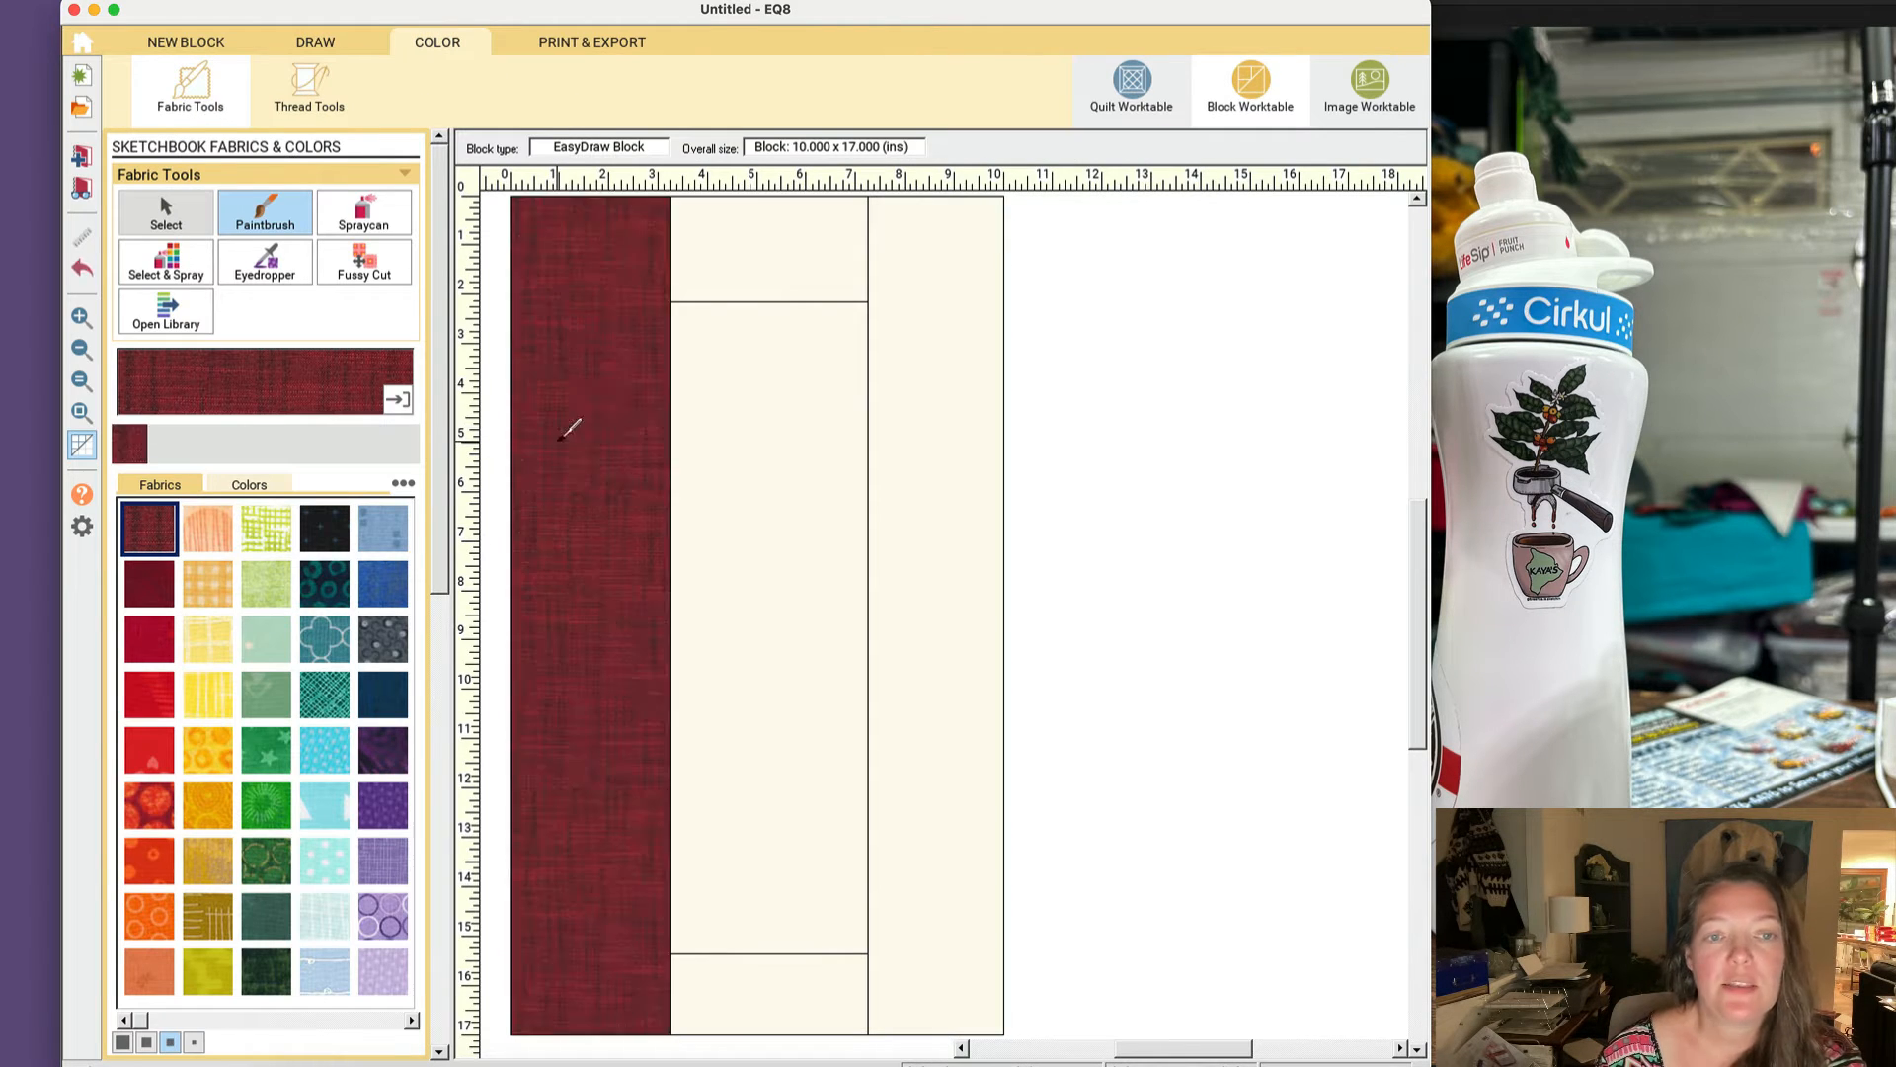
{"action": "left_click", "coordinate": [735, 288]}
{"action": "left_click", "coordinate": [940, 375]}
{"action": "left_click", "coordinate": [834, 996]}
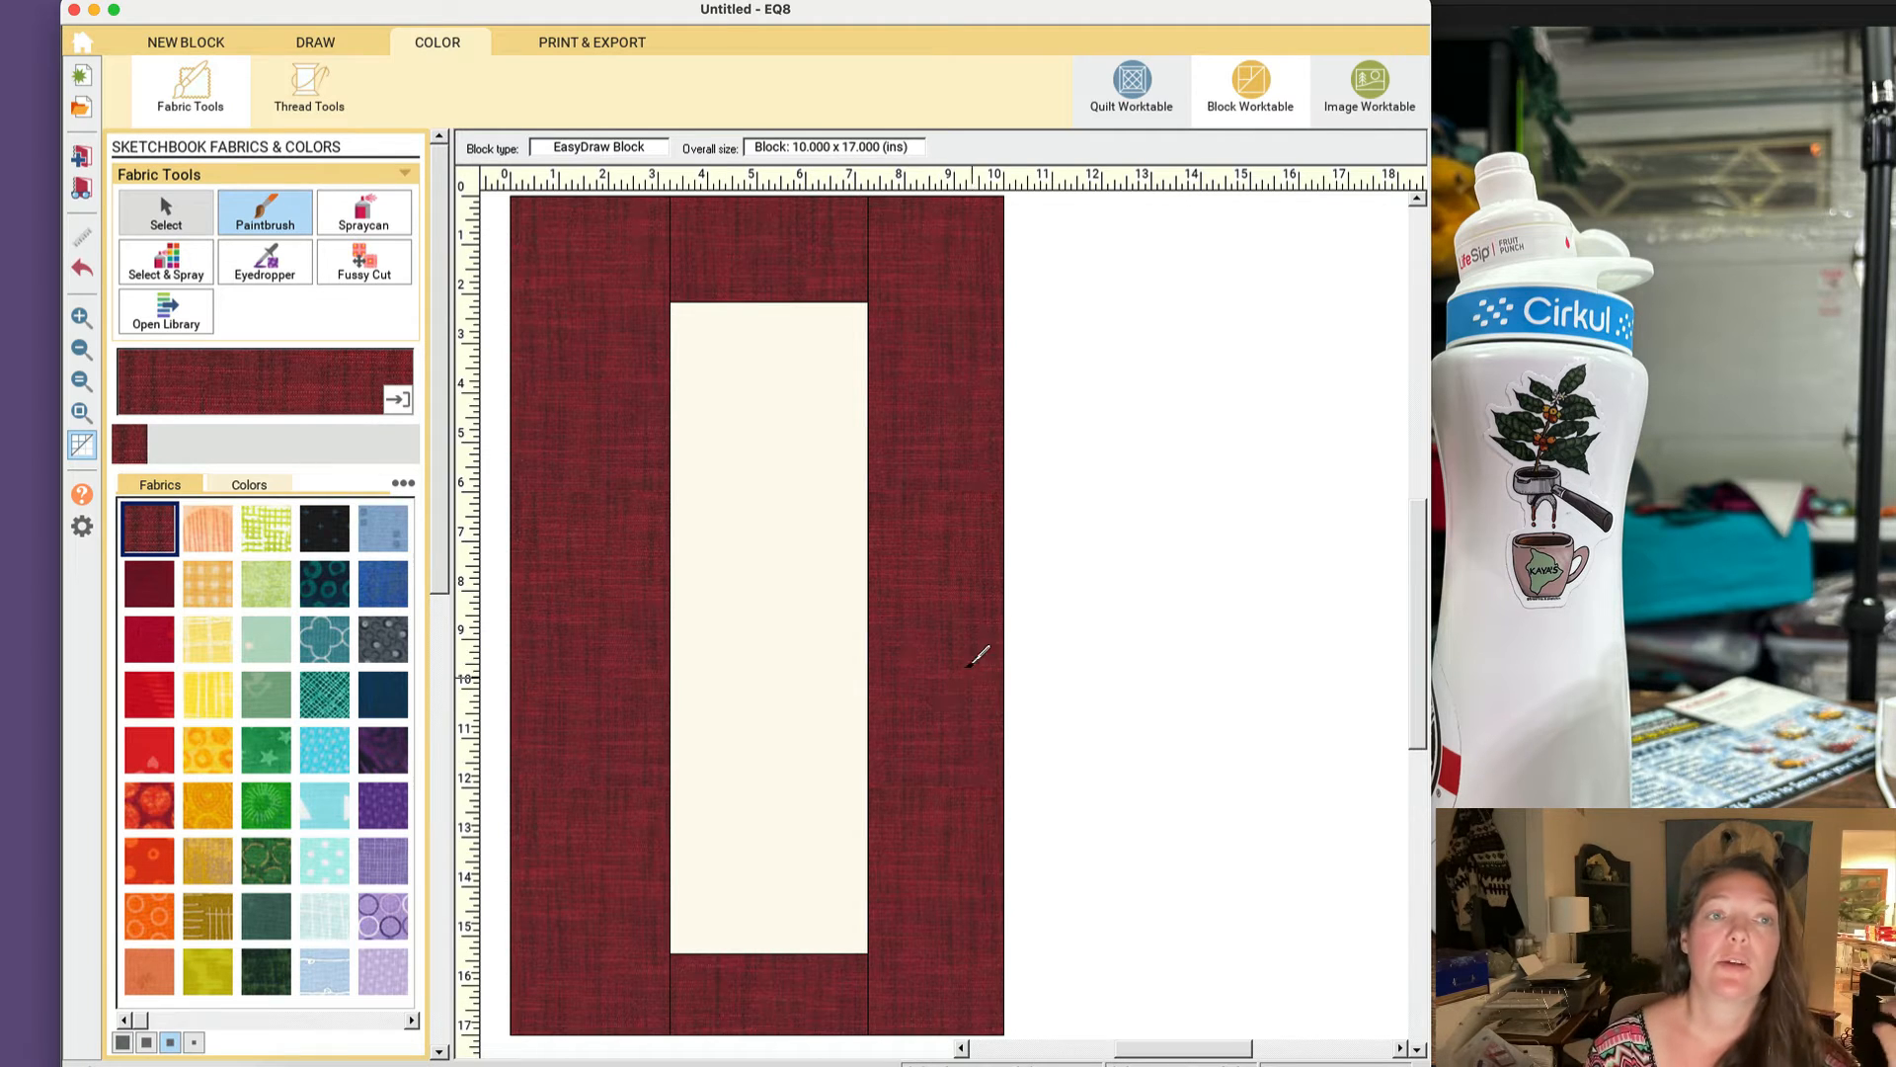
Step: With grid snapping on, draw a horizontal line between the two verticals just below the blue Cirkul collar
{"action": "left_click", "coordinate": [317, 42]}
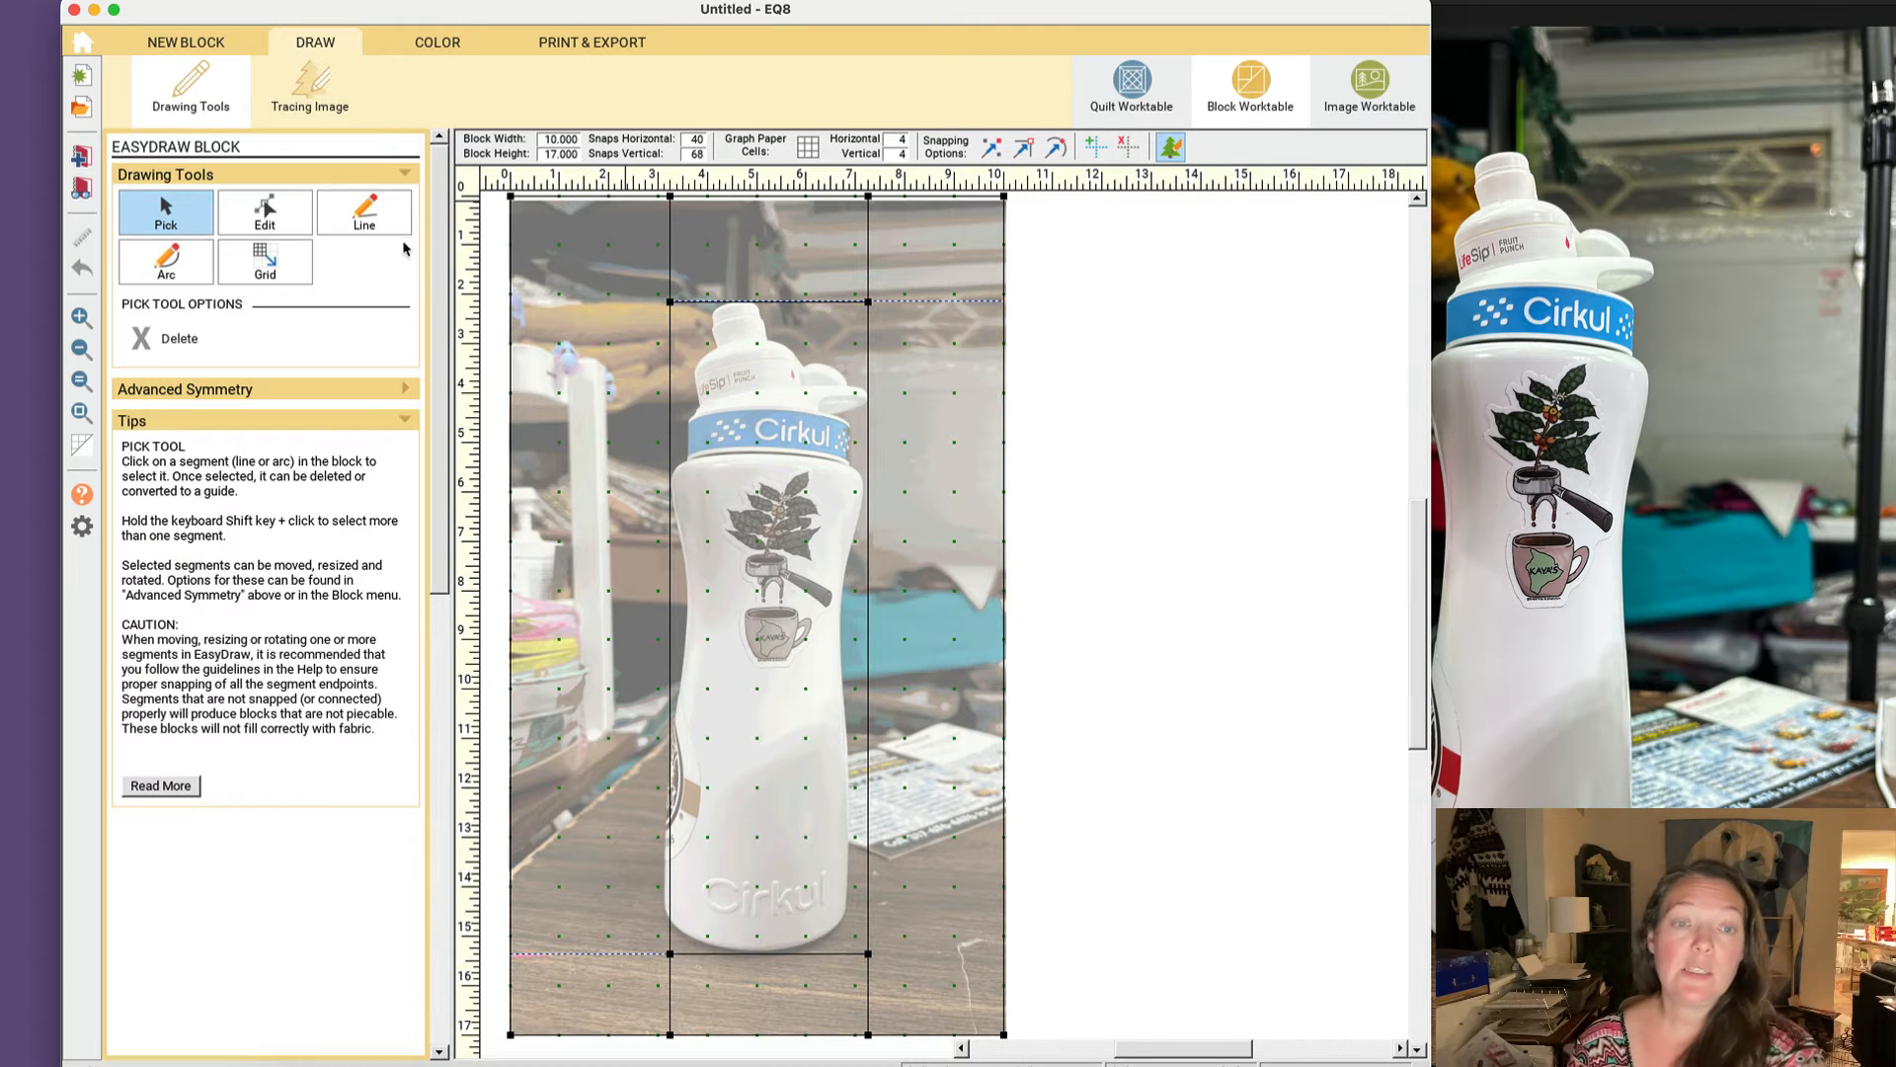
{"action": "left_click", "coordinate": [343, 212]}
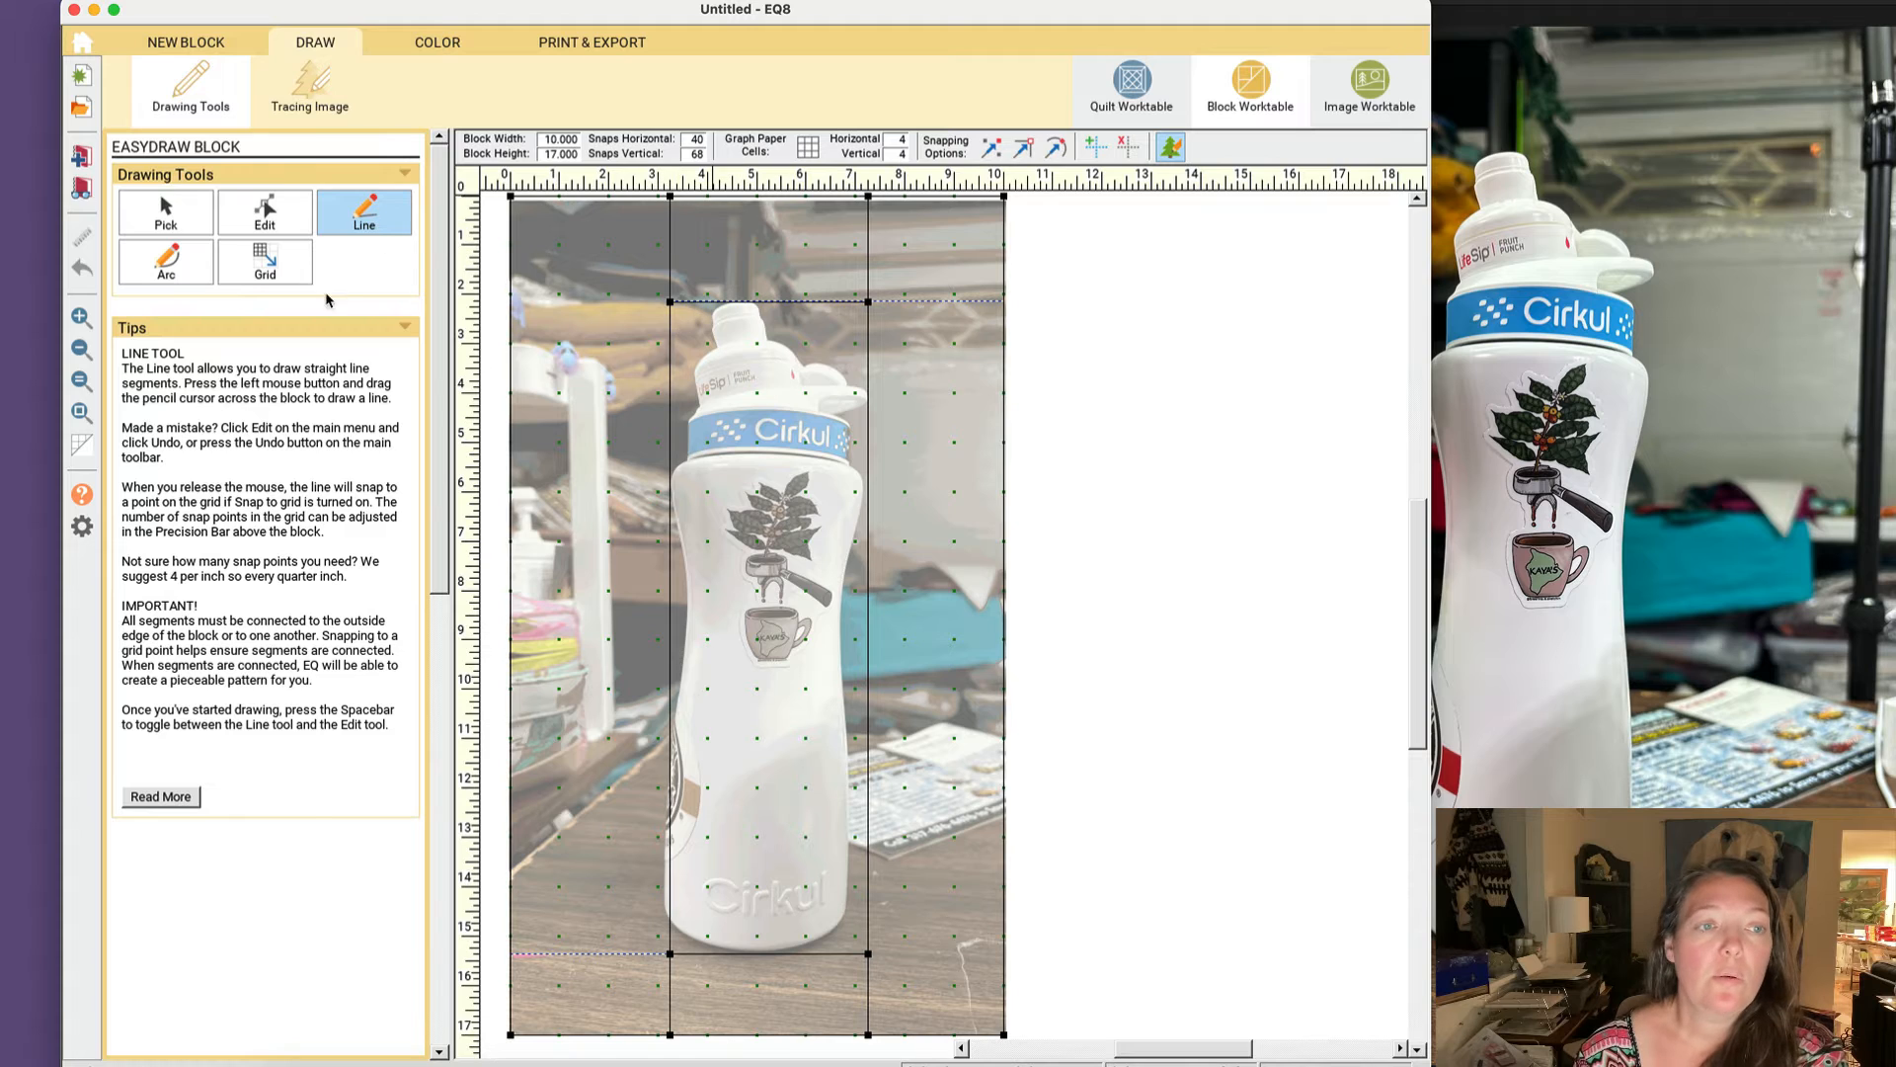
{"action": "left_click", "coordinate": [991, 148]}
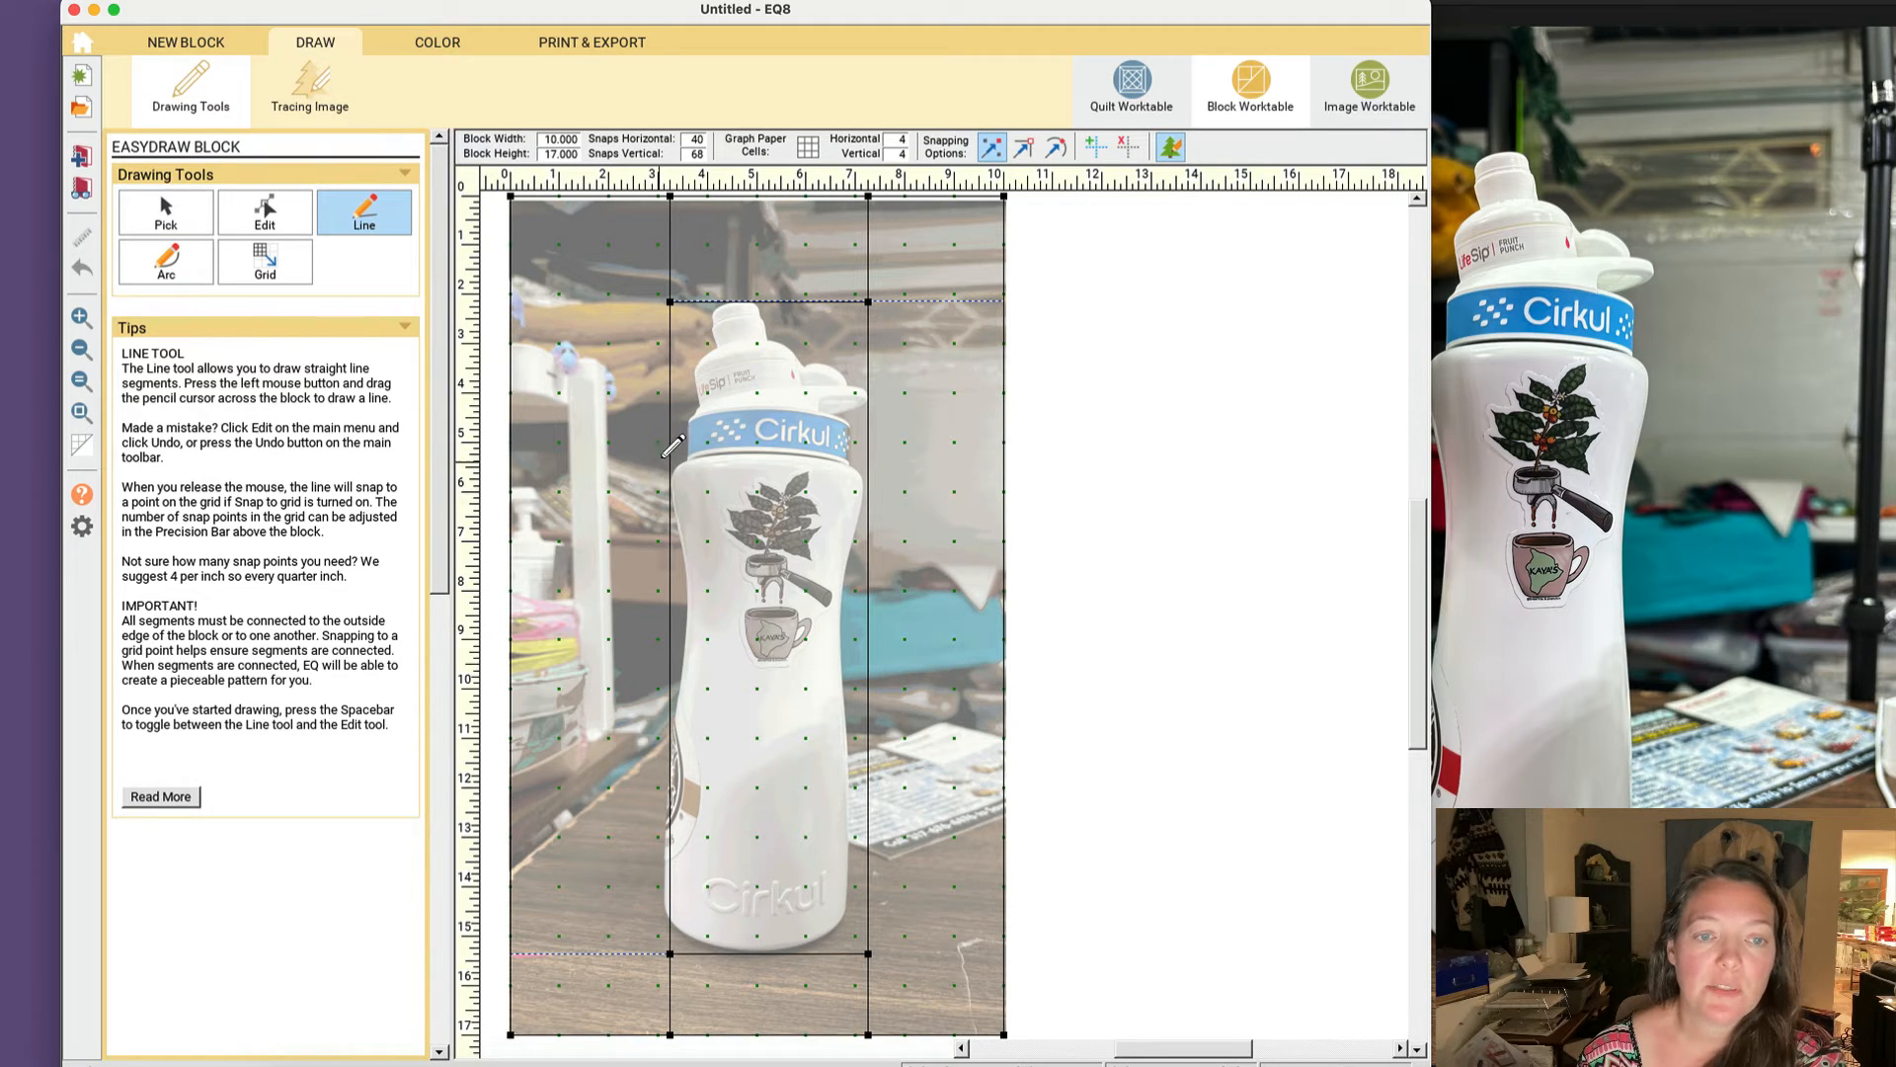
{"action": "left_click_drag", "start_coordinate": [667, 455], "coordinate": [870, 454]}
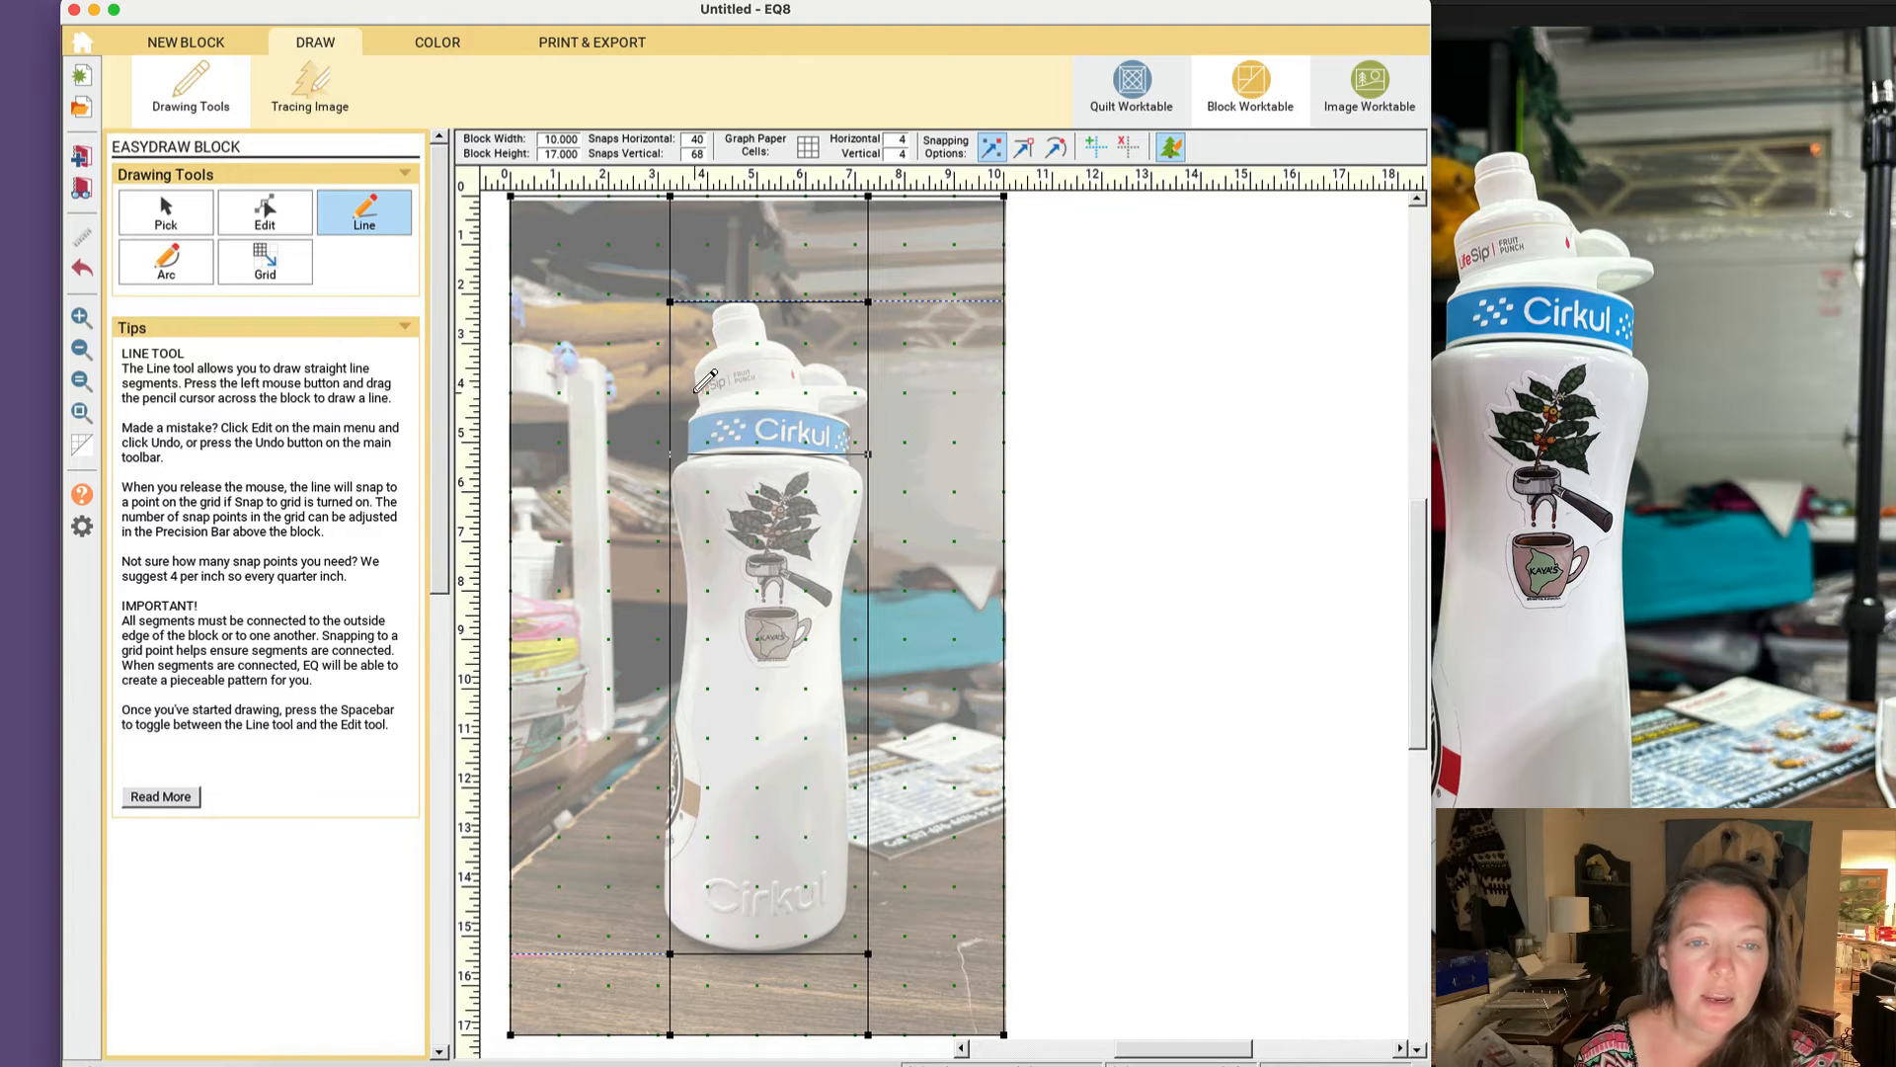
Step: Draw two slanted lines across the bottle's cap between the verticals and refresh the patches through color view
{"action": "left_click_drag", "start_coordinate": [697, 397], "coordinate": [880, 364]}
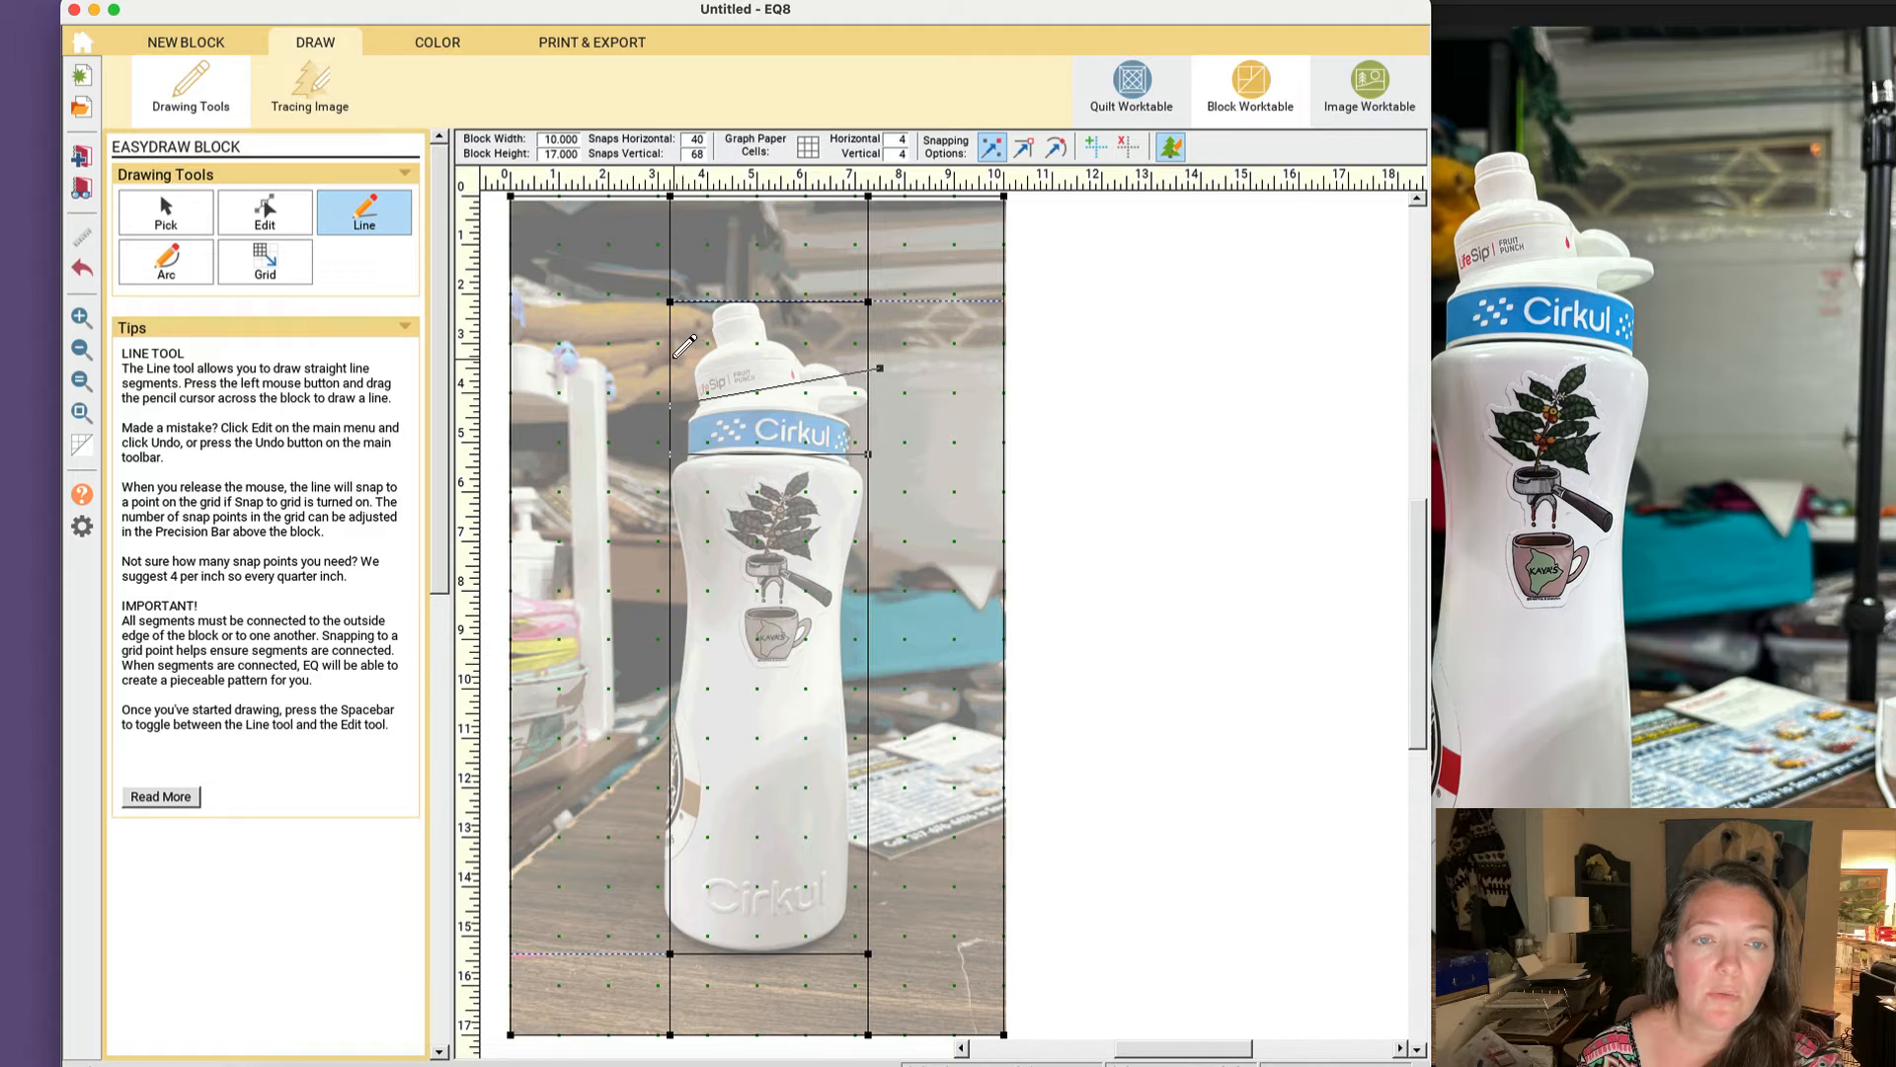
{"action": "left_click_drag", "start_coordinate": [672, 353], "coordinate": [871, 316]}
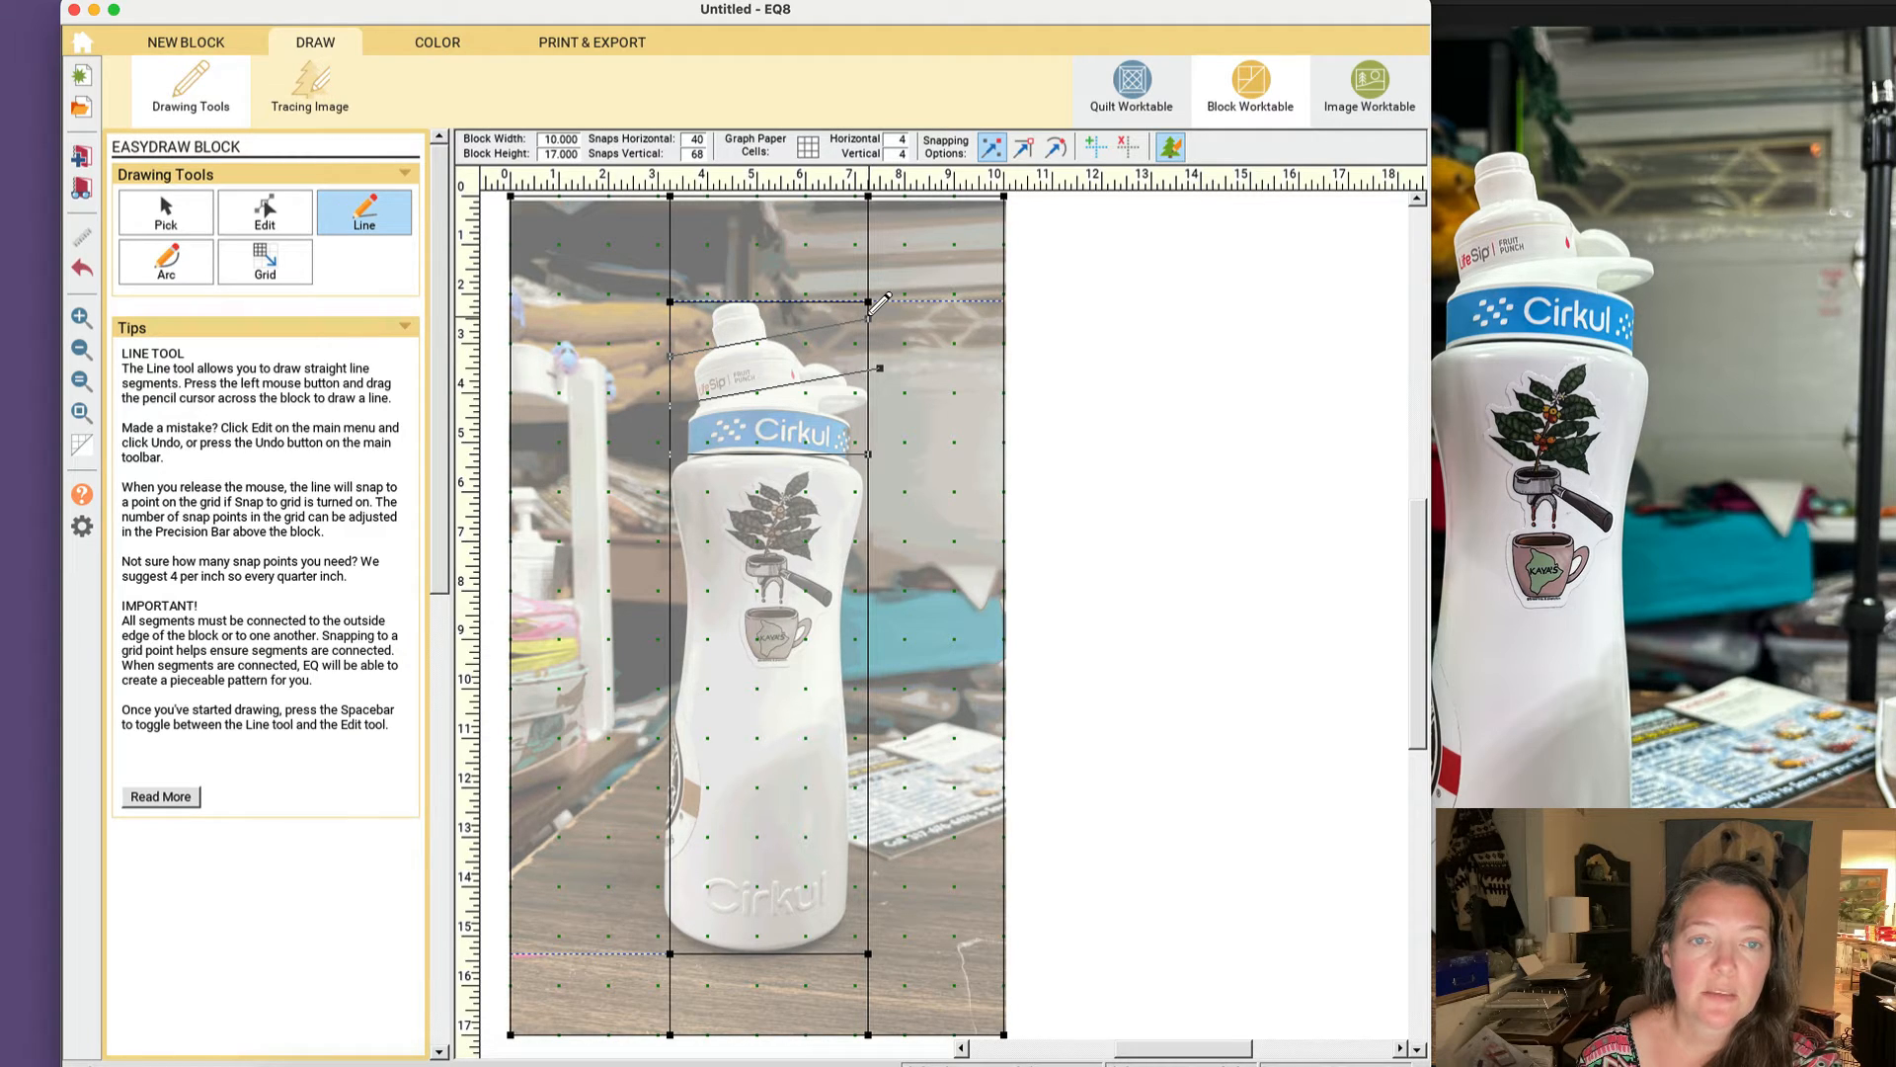
{"action": "left_click", "coordinate": [447, 50]}
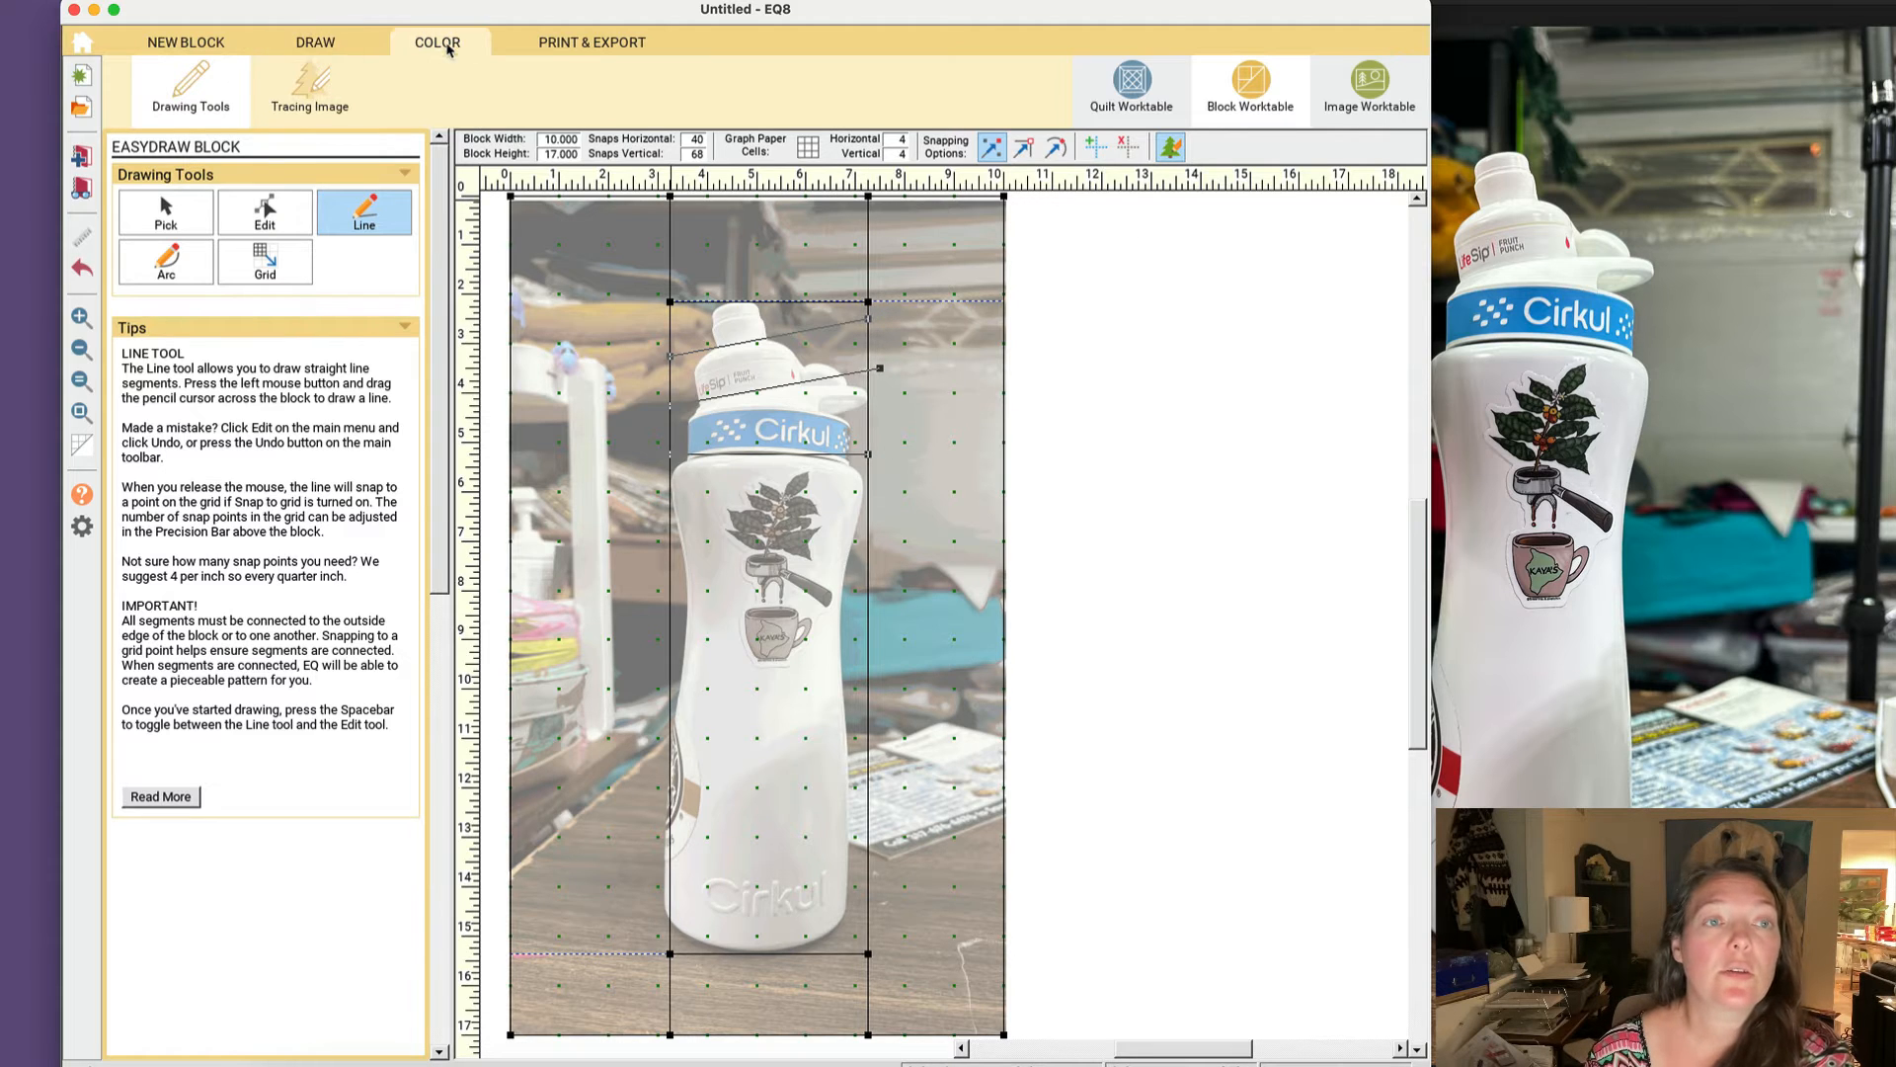
{"action": "left_click", "coordinate": [315, 42]}
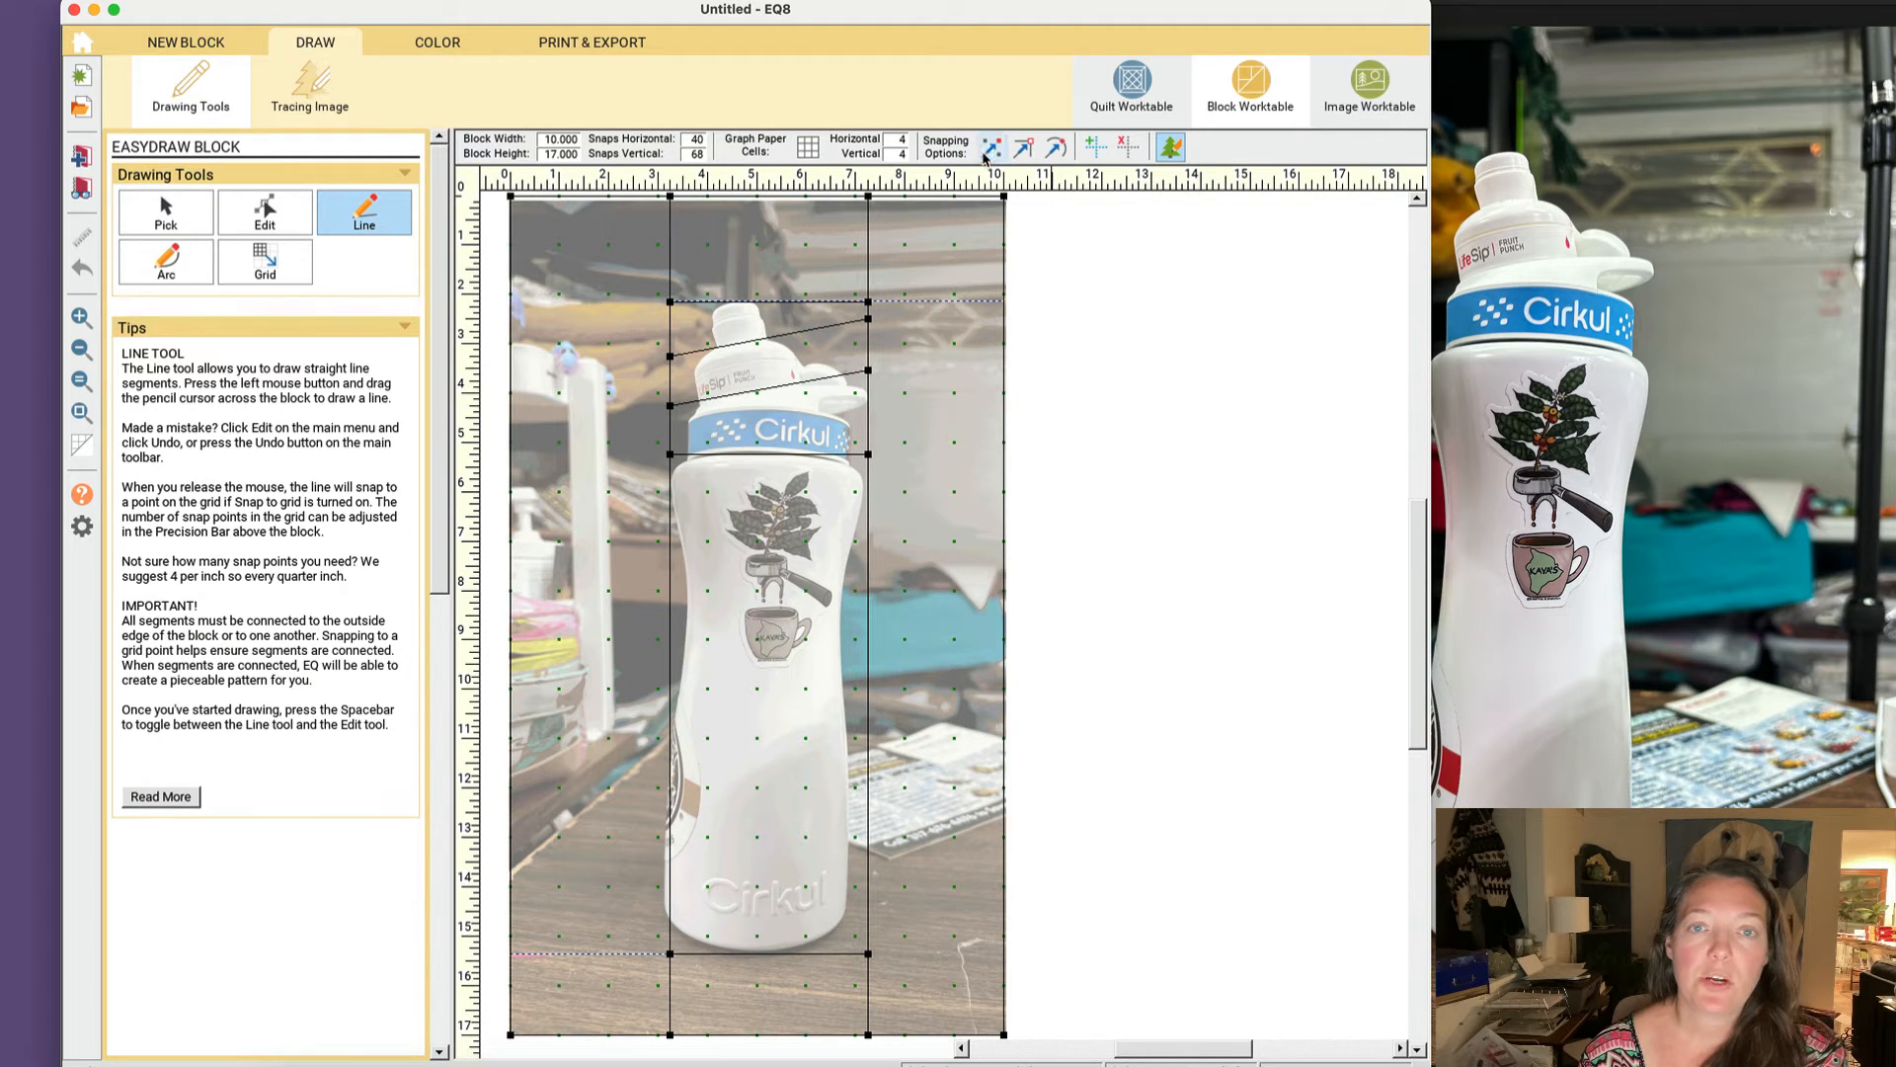
Step: Enable snapping to lines and arcs and trace the bottle's left shoulder with short straight lines from the collar line past the left vertical
{"action": "left_click", "coordinate": [1018, 148]}
{"action": "left_click", "coordinate": [1054, 156]}
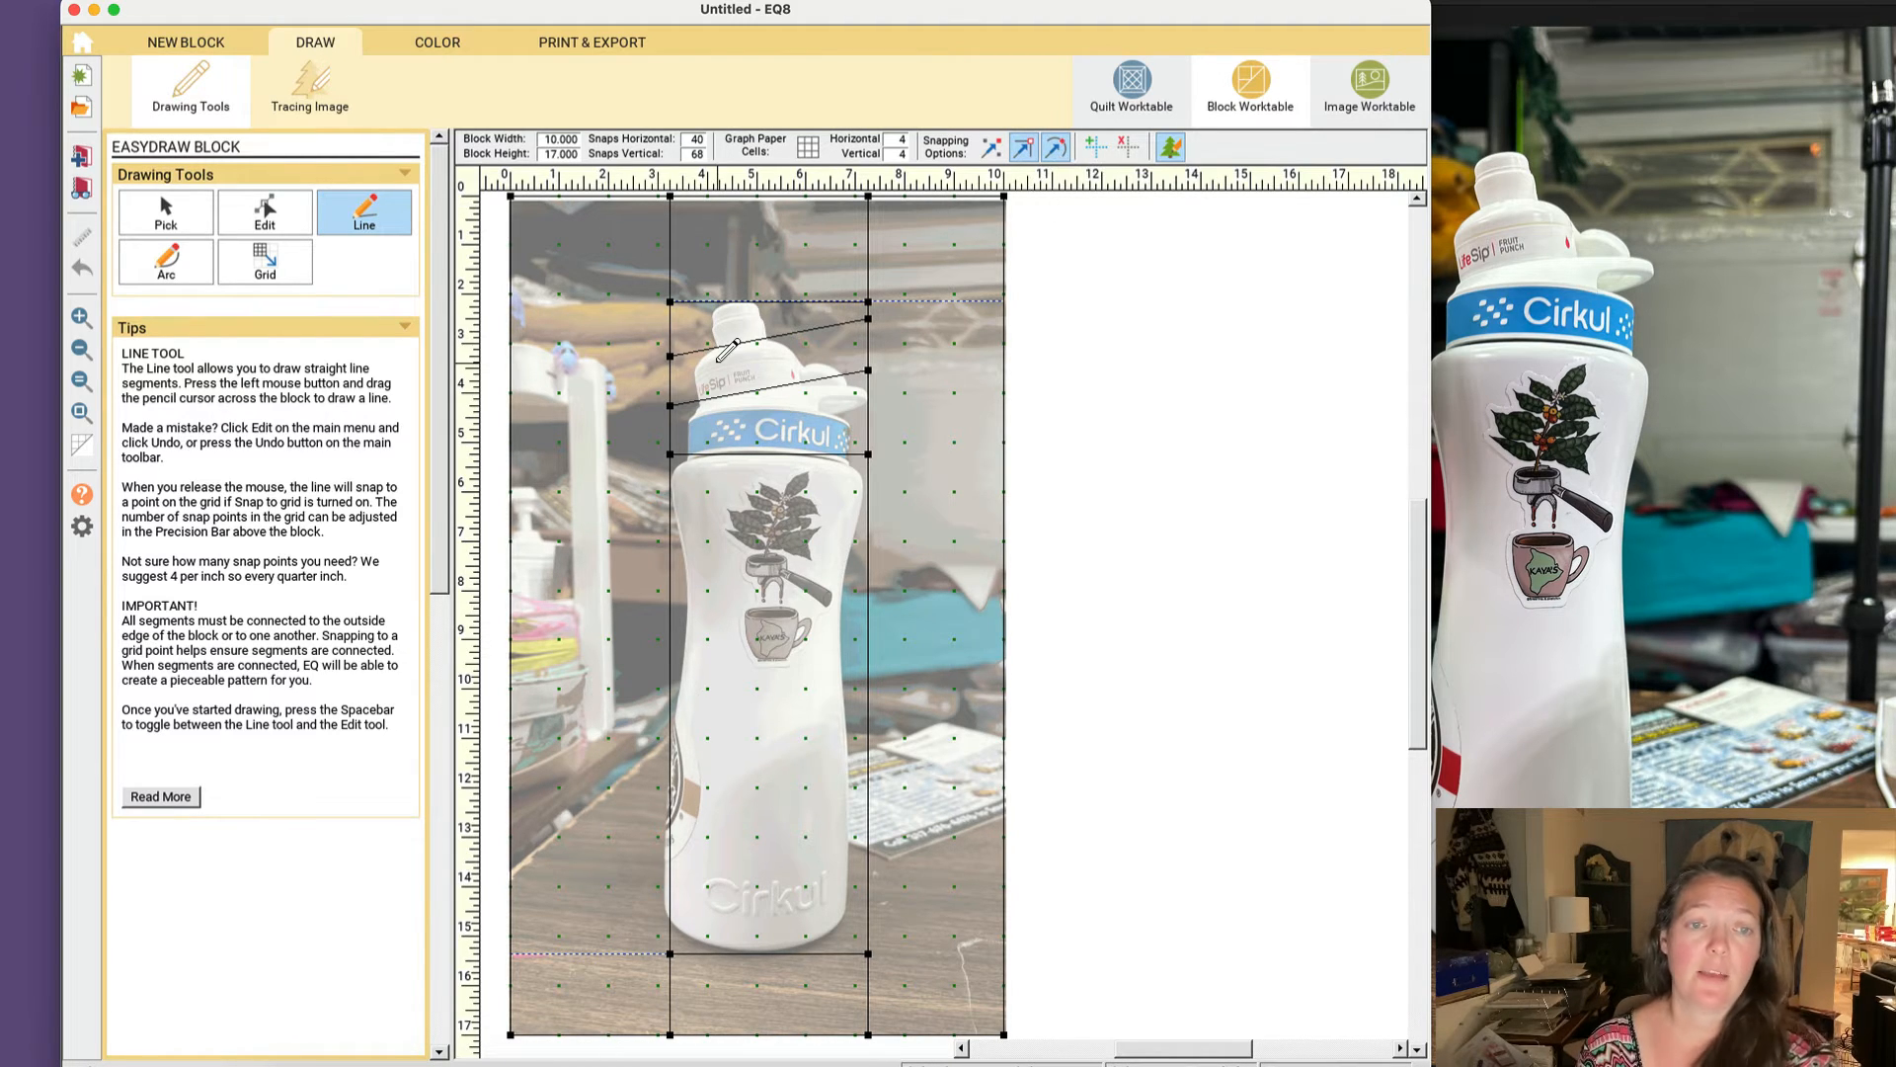
{"action": "left_click", "coordinate": [81, 318]}
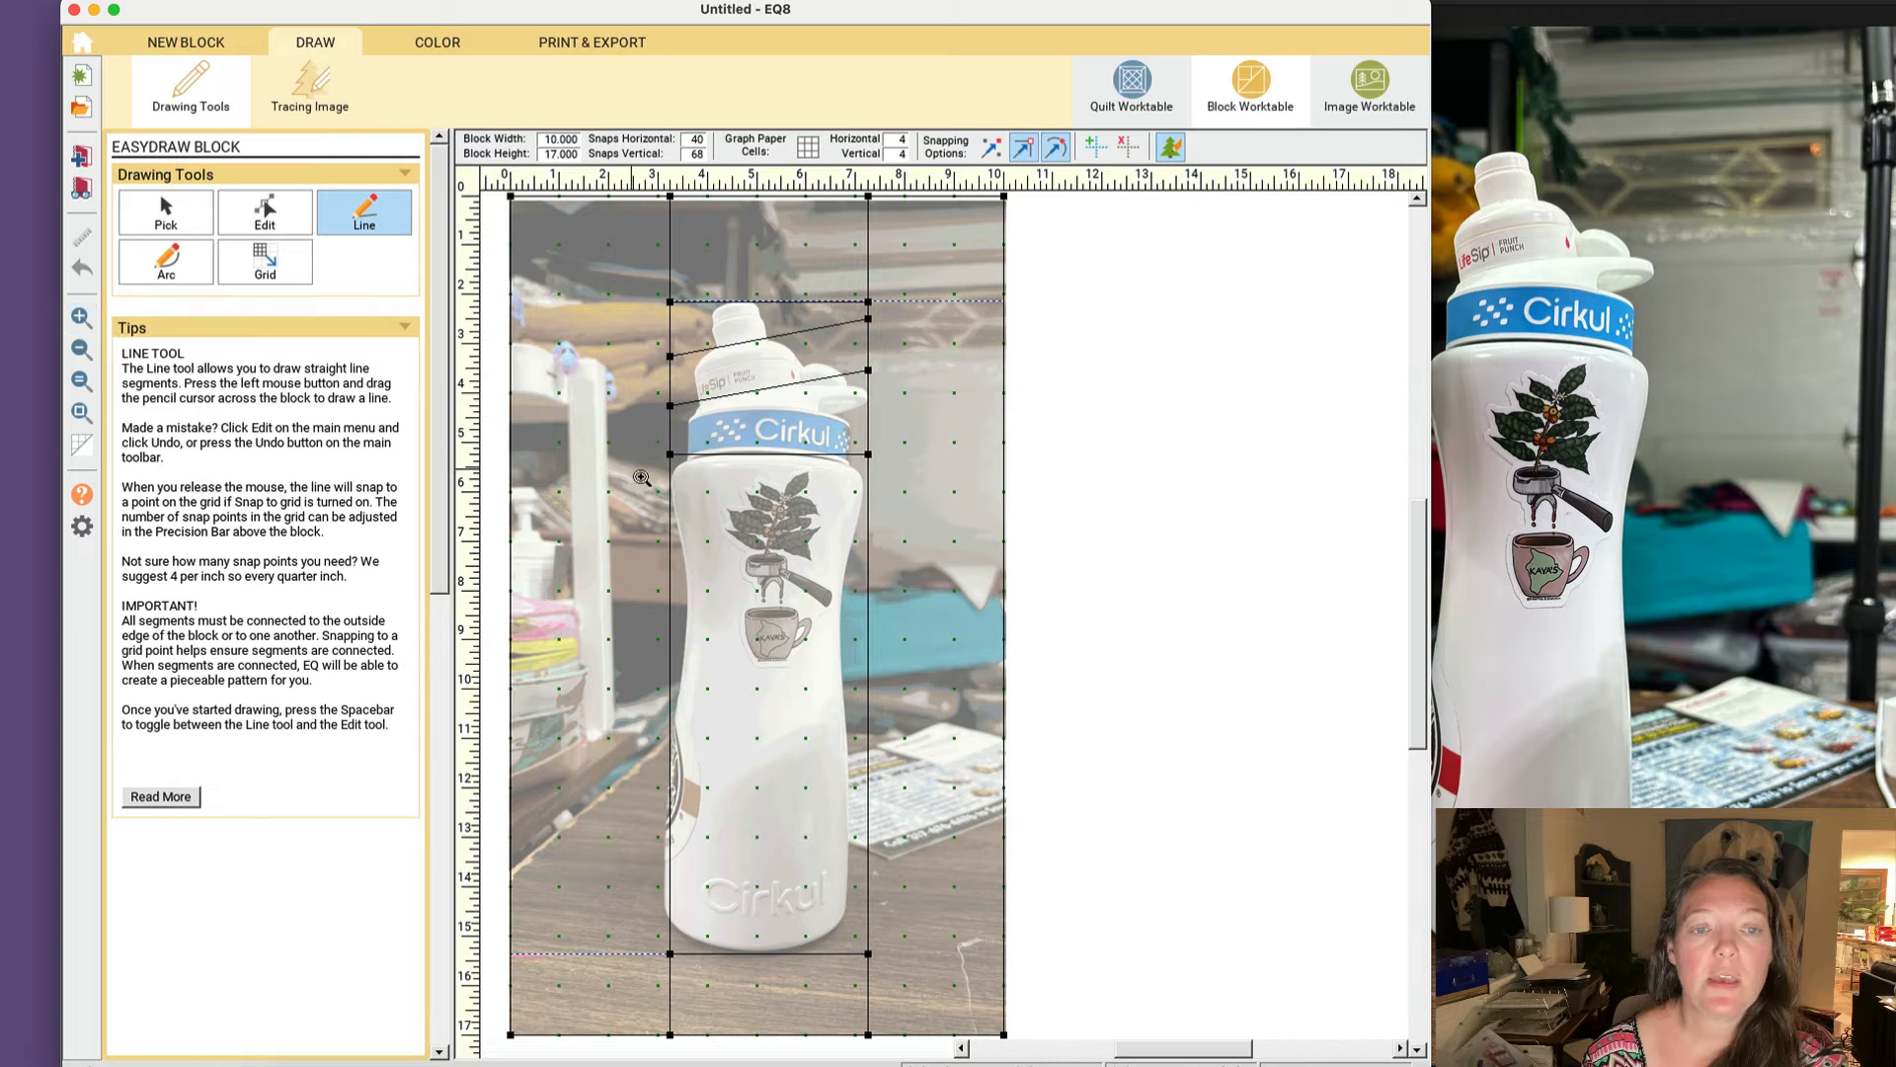
{"action": "left_click_drag", "start_coordinate": [640, 439], "coordinate": [736, 514]}
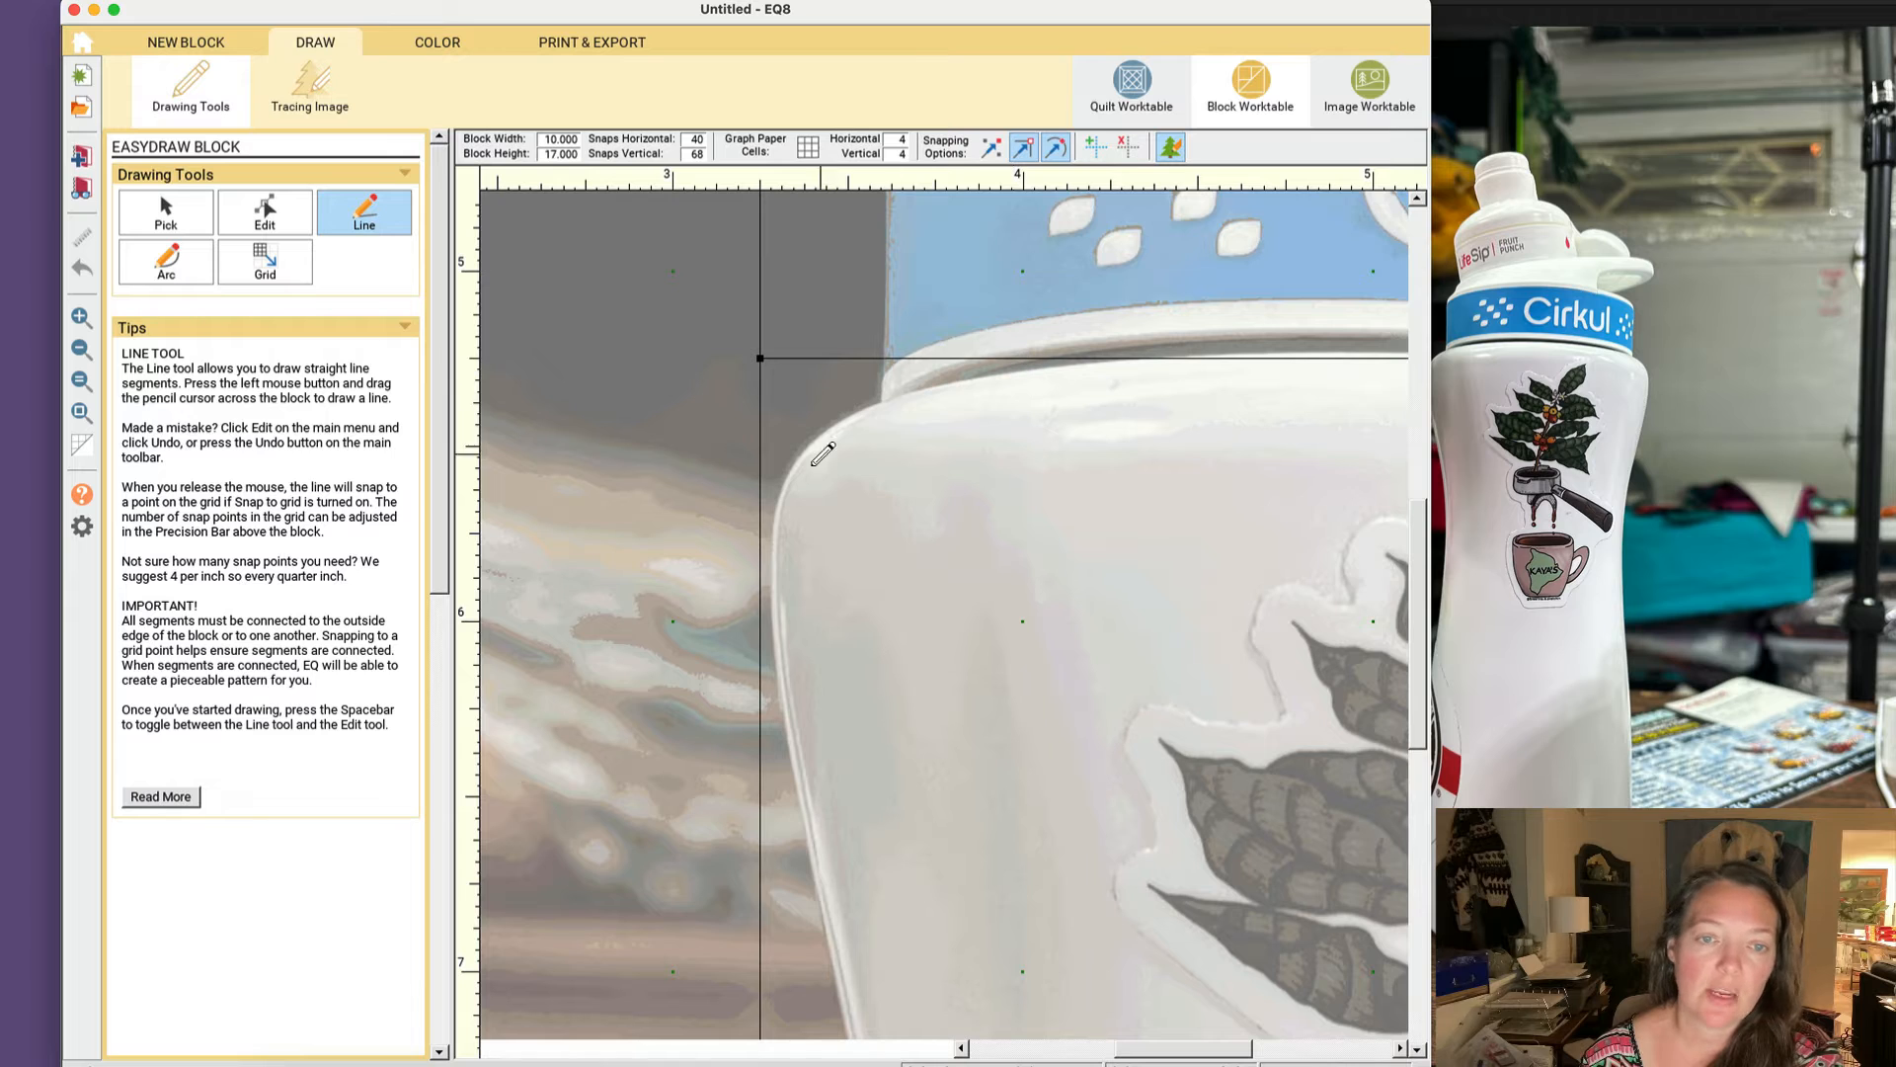
{"action": "left_click_drag", "start_coordinate": [1058, 369], "coordinate": [879, 395]}
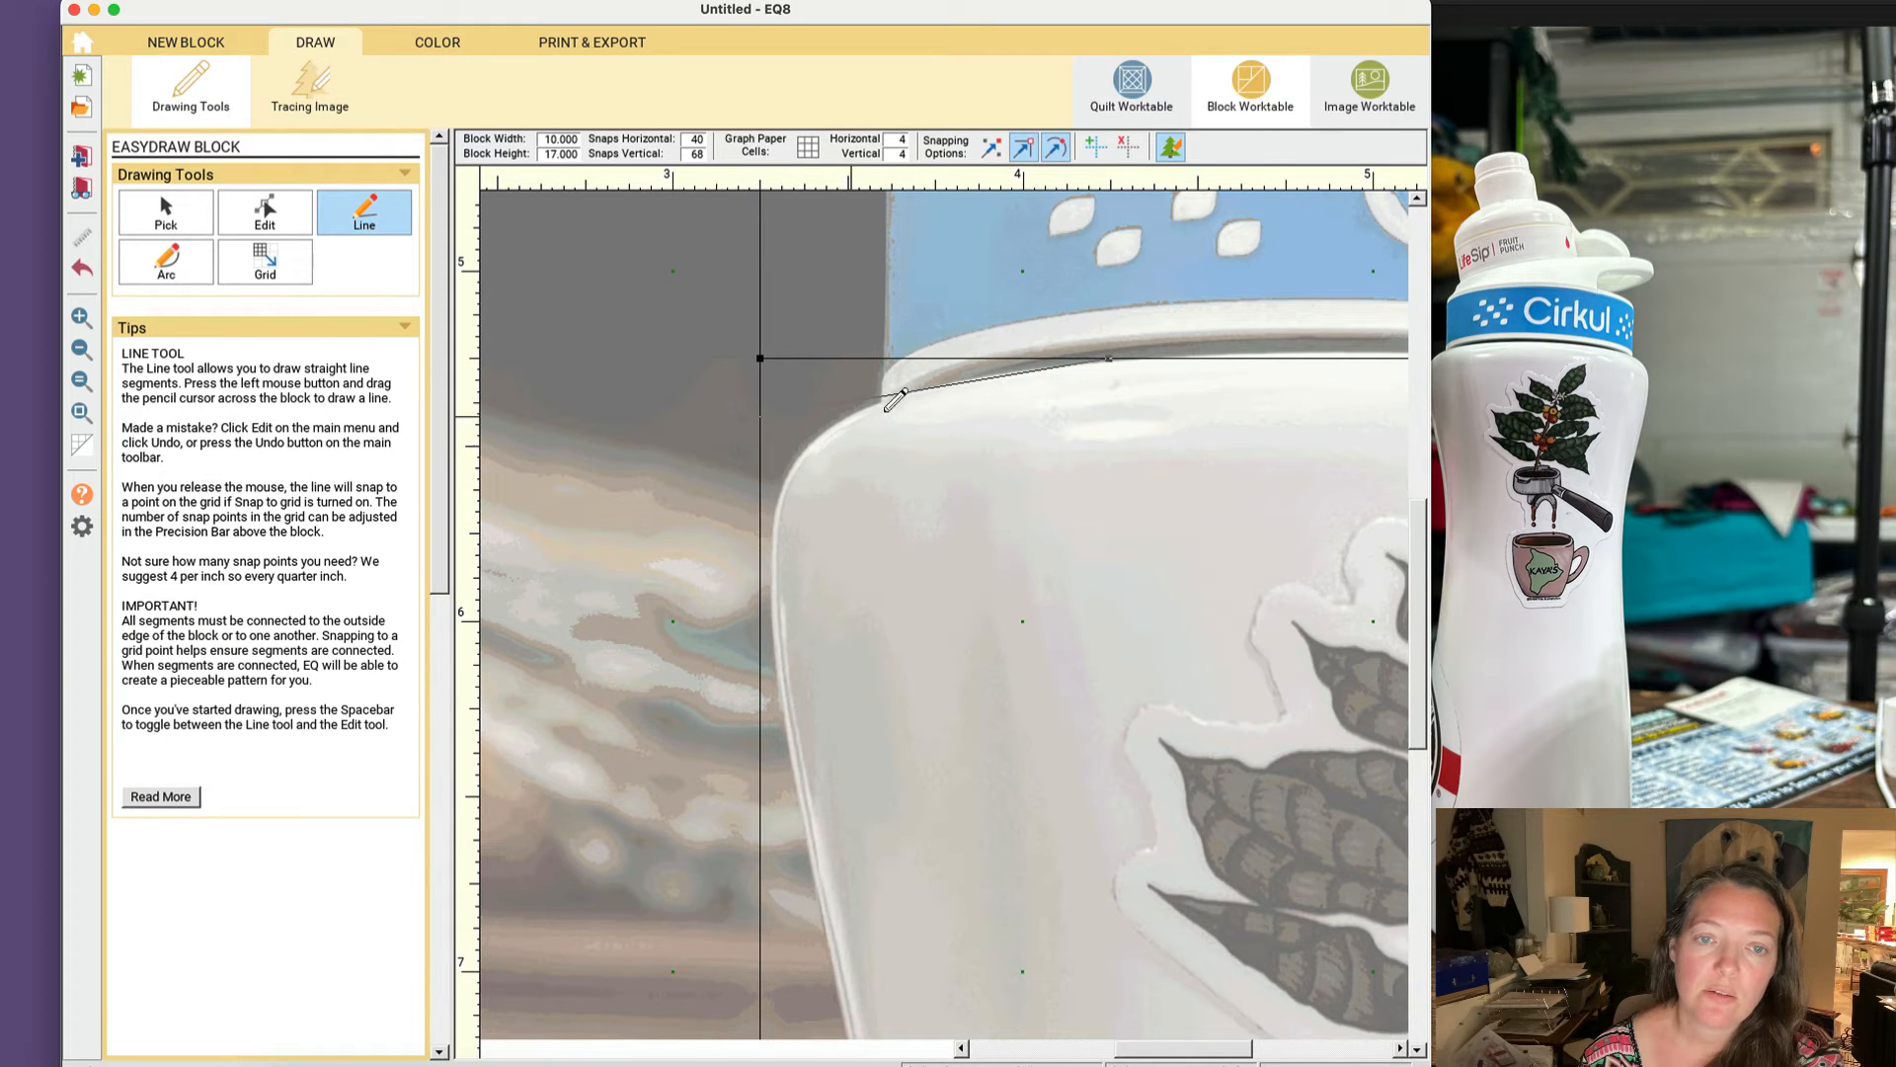
{"action": "mouse_move", "coordinate": [909, 392]}
{"action": "left_mouse_down"}
{"action": "mouse_move", "coordinate": [752, 452]}
{"action": "mouse_move", "coordinate": [830, 427]}
{"action": "mouse_move", "coordinate": [721, 540]}
{"action": "left_mouse_up"}
{"action": "left_click_drag", "start_coordinate": [789, 468], "coordinate": [735, 611]}
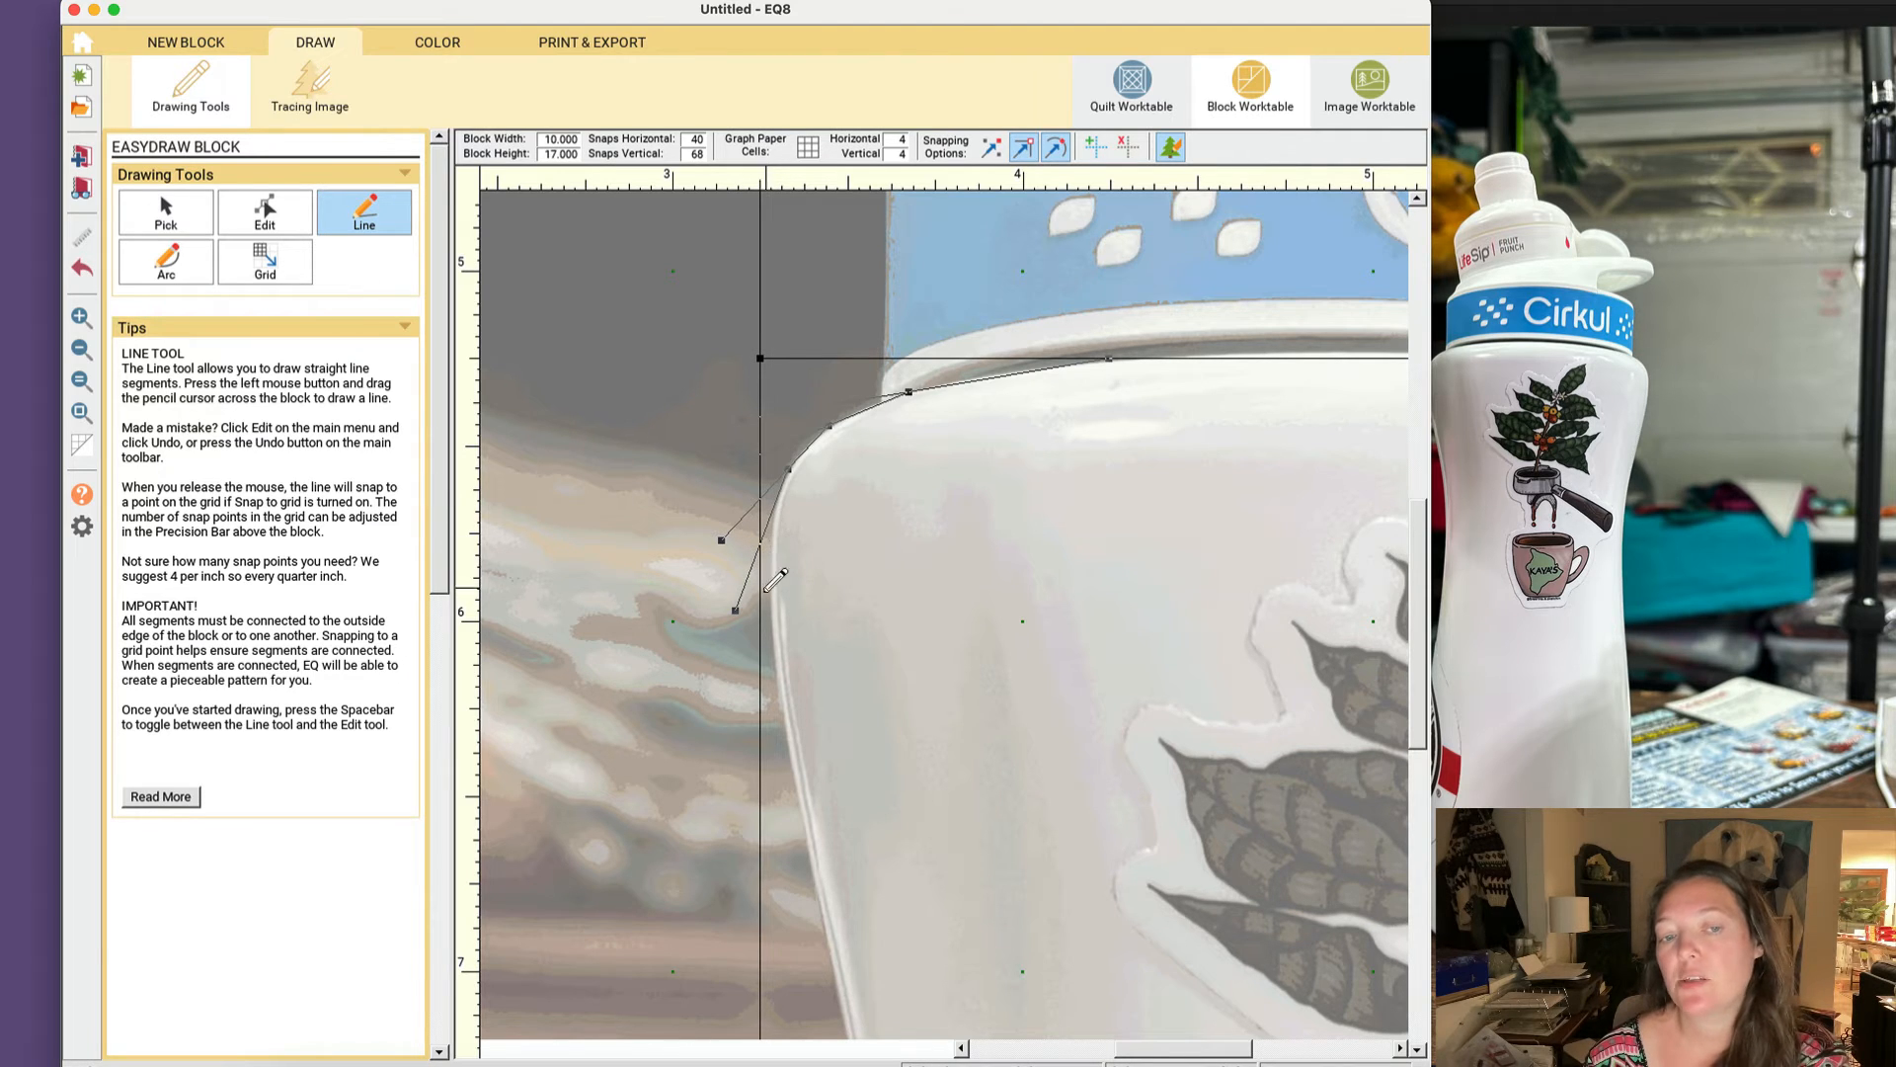
Step: Color the small corner patches outside the bottle's left shoulder with the dark red woven-texture fabric
{"action": "left_click", "coordinate": [82, 412]}
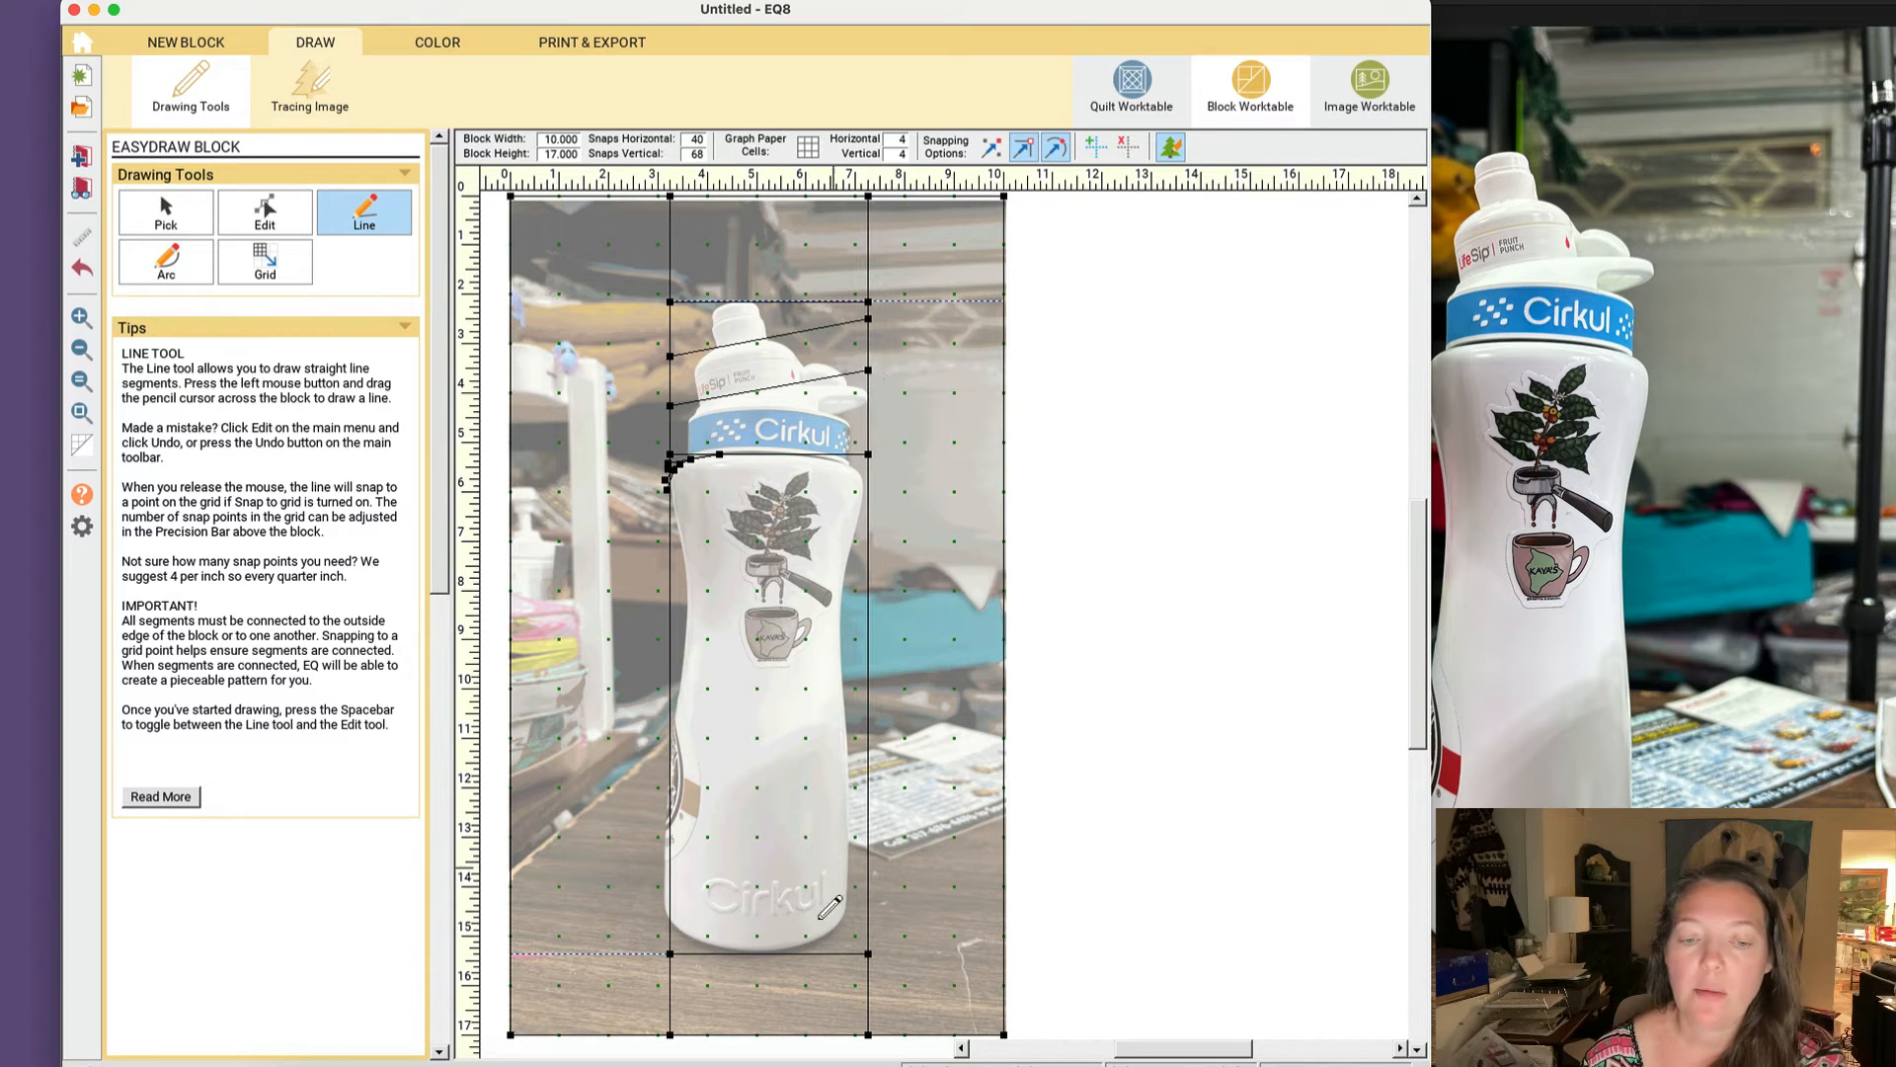
{"action": "left_click", "coordinate": [439, 46]}
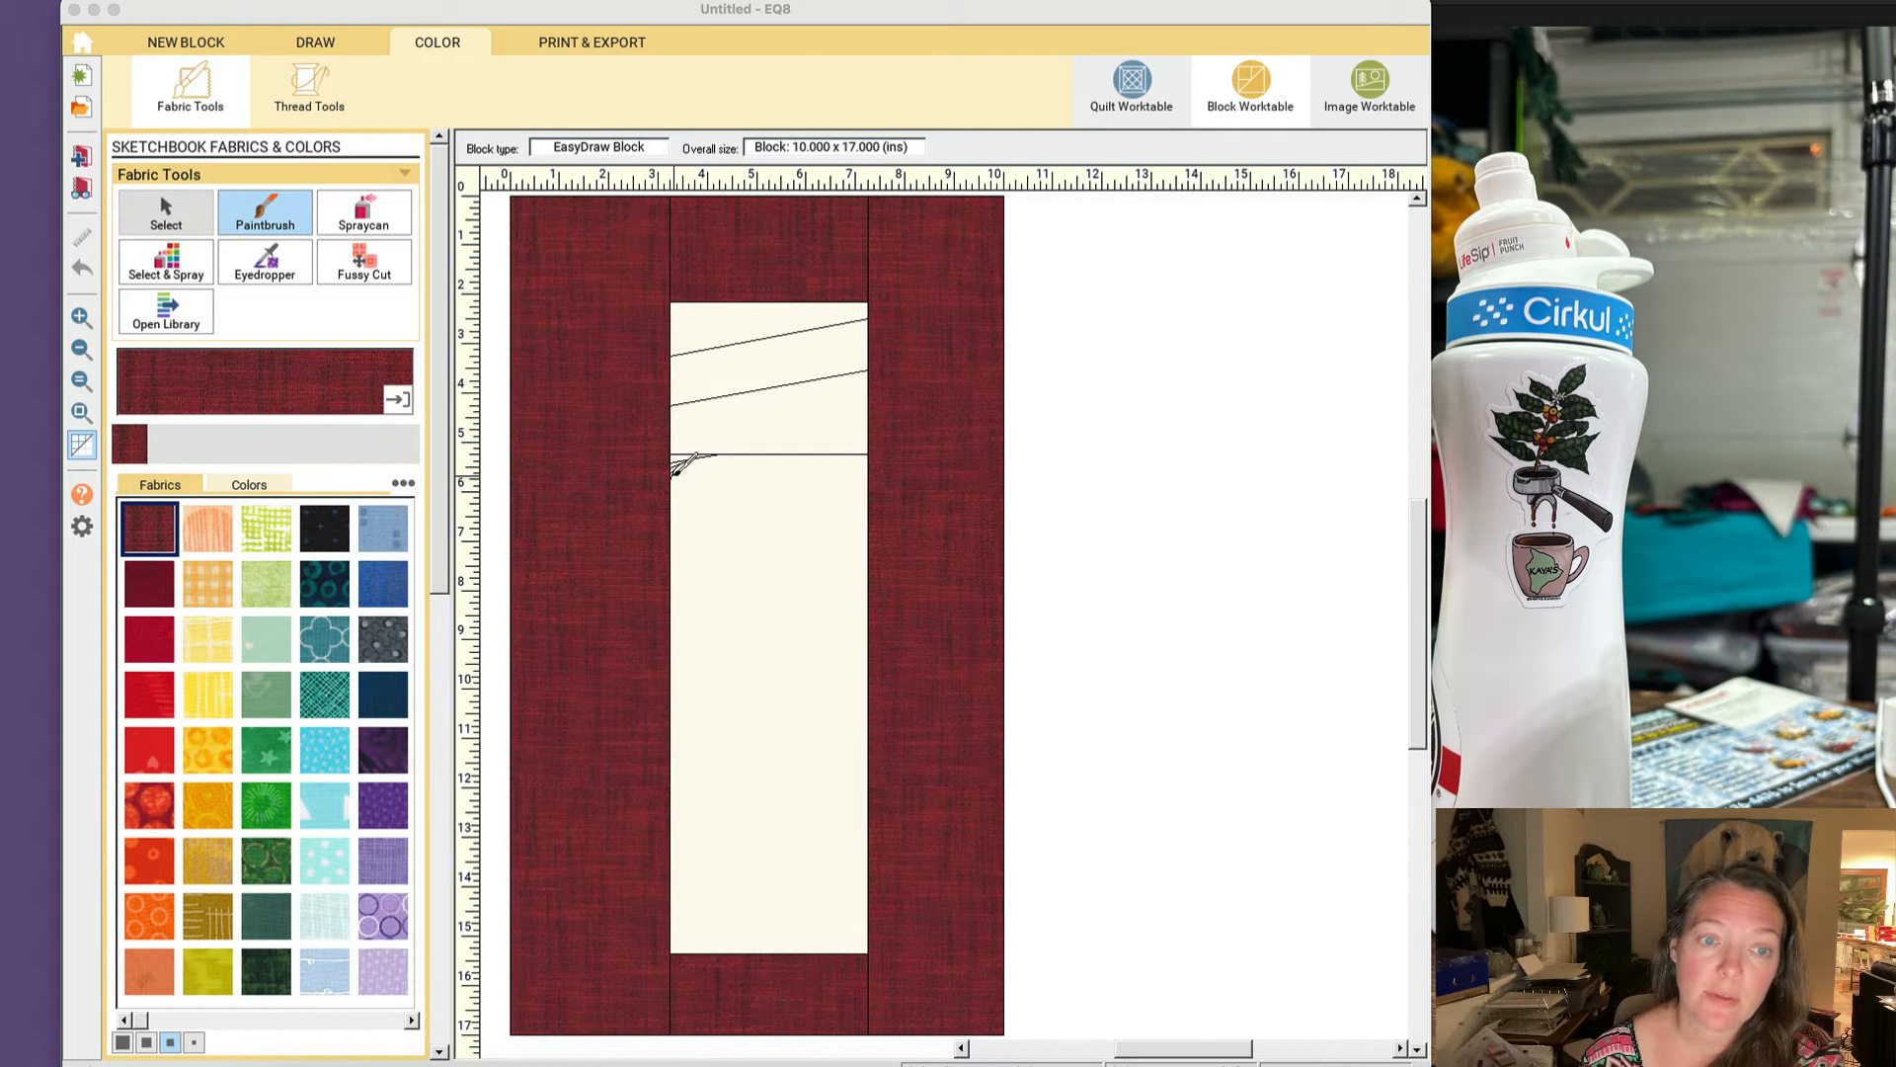
{"action": "left_click", "coordinate": [675, 480]}
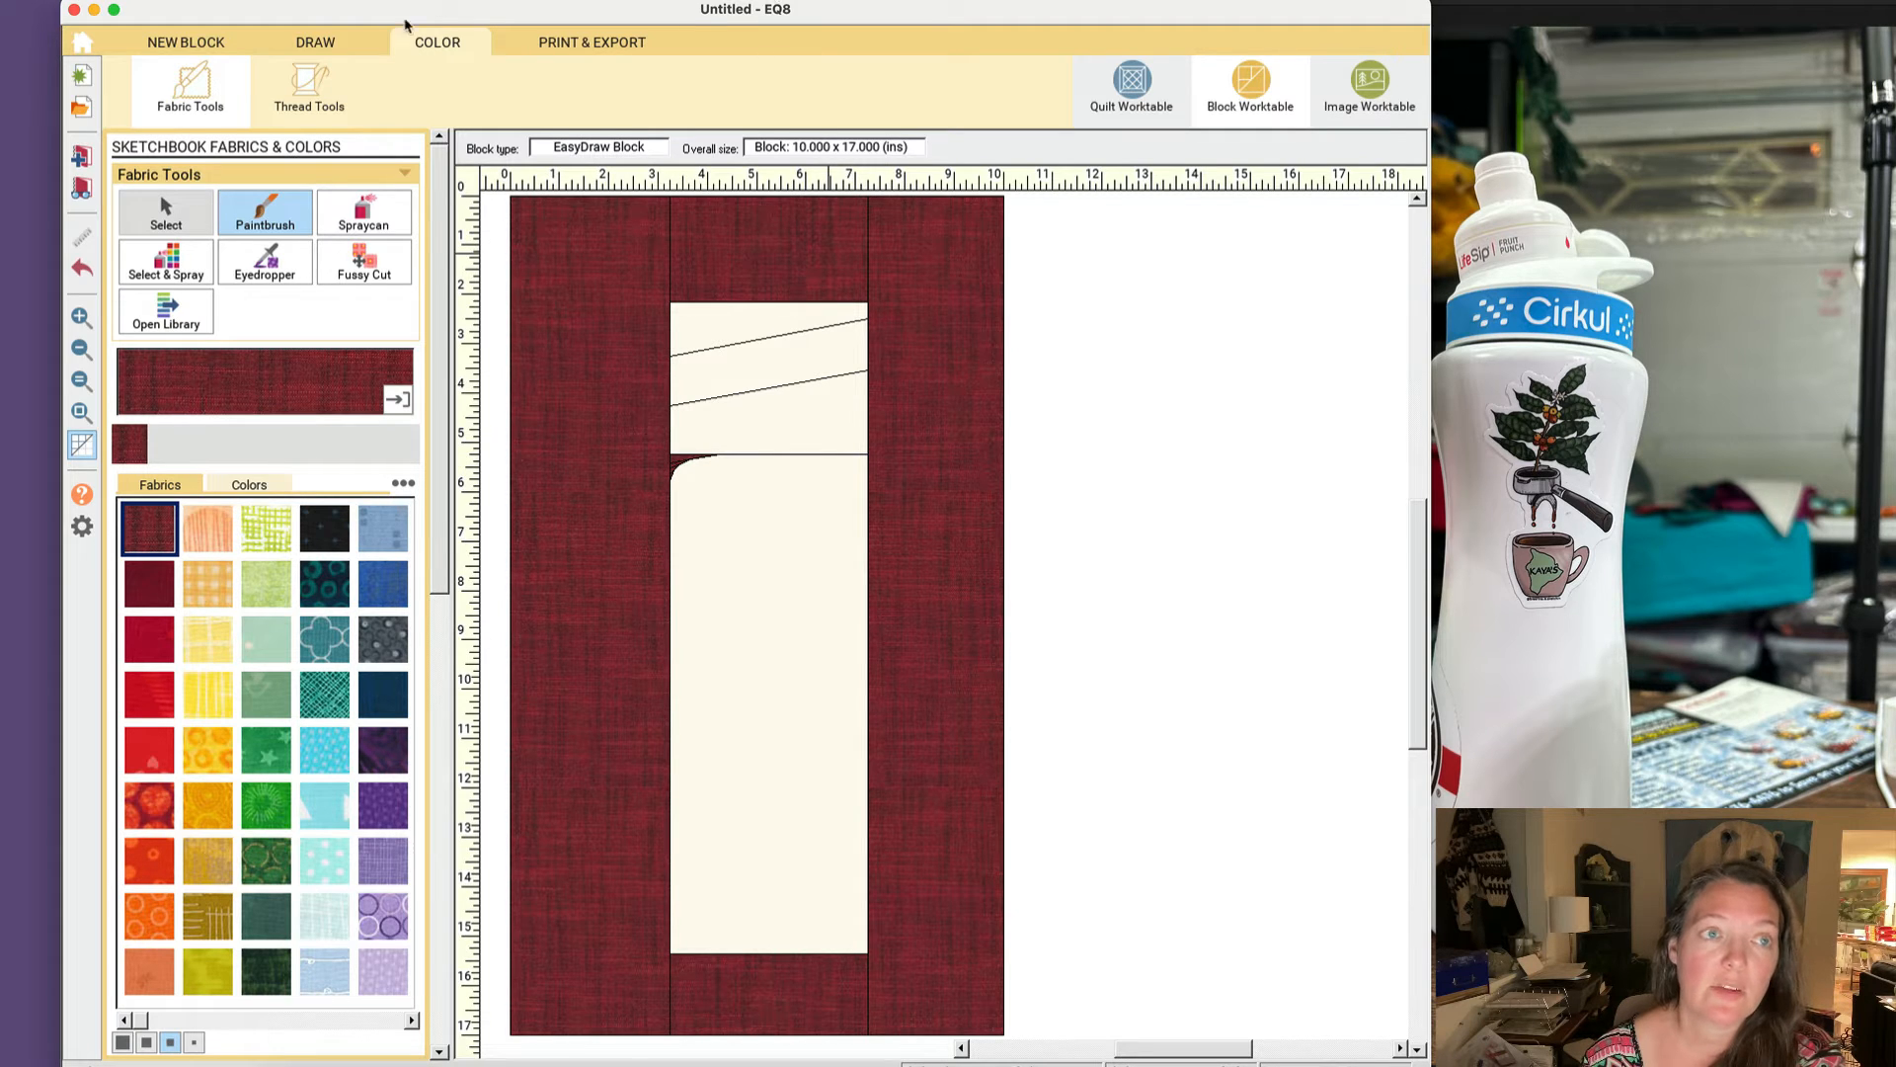
Step: Draw a short vertical line down from the collar line at the blue collar's left edge, crossing the shoulder line
{"action": "left_click", "coordinate": [312, 44]}
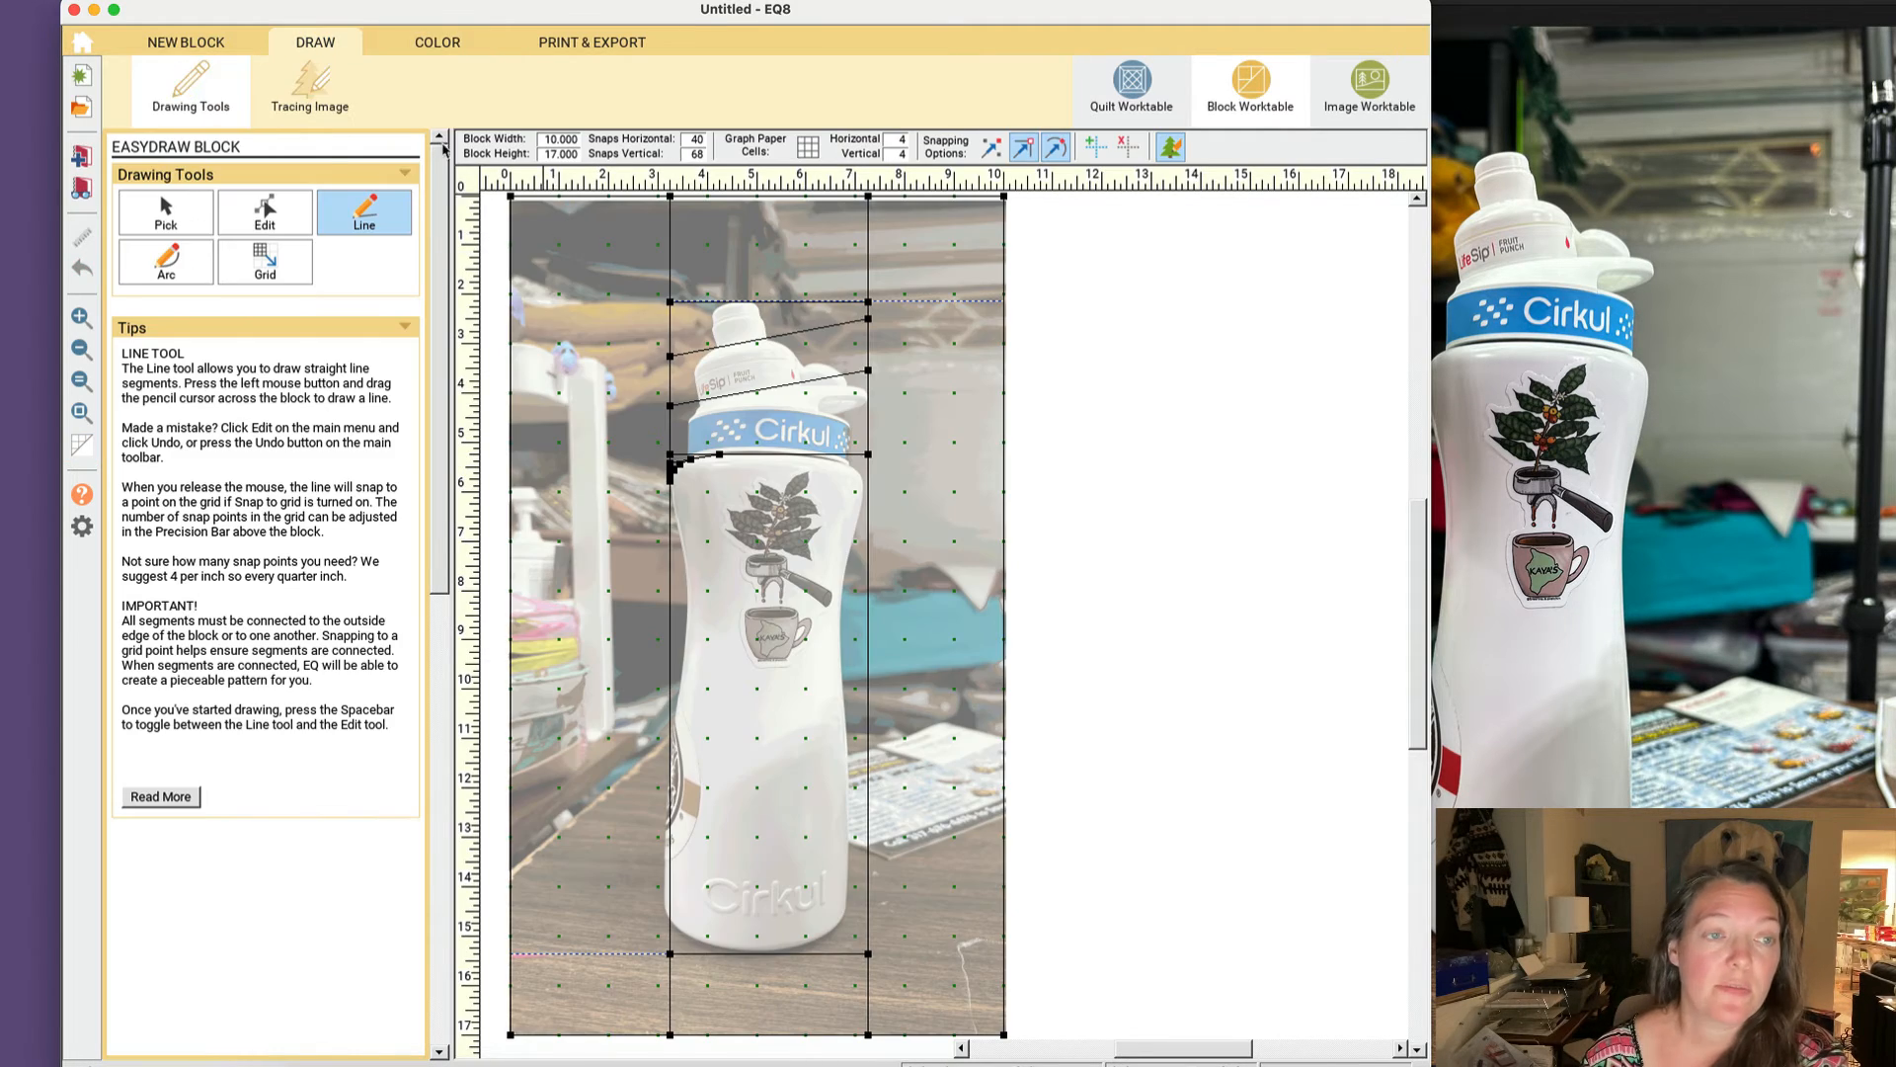
{"action": "left_click", "coordinate": [82, 316]}
{"action": "left_click_drag", "start_coordinate": [633, 422], "coordinate": [804, 503]}
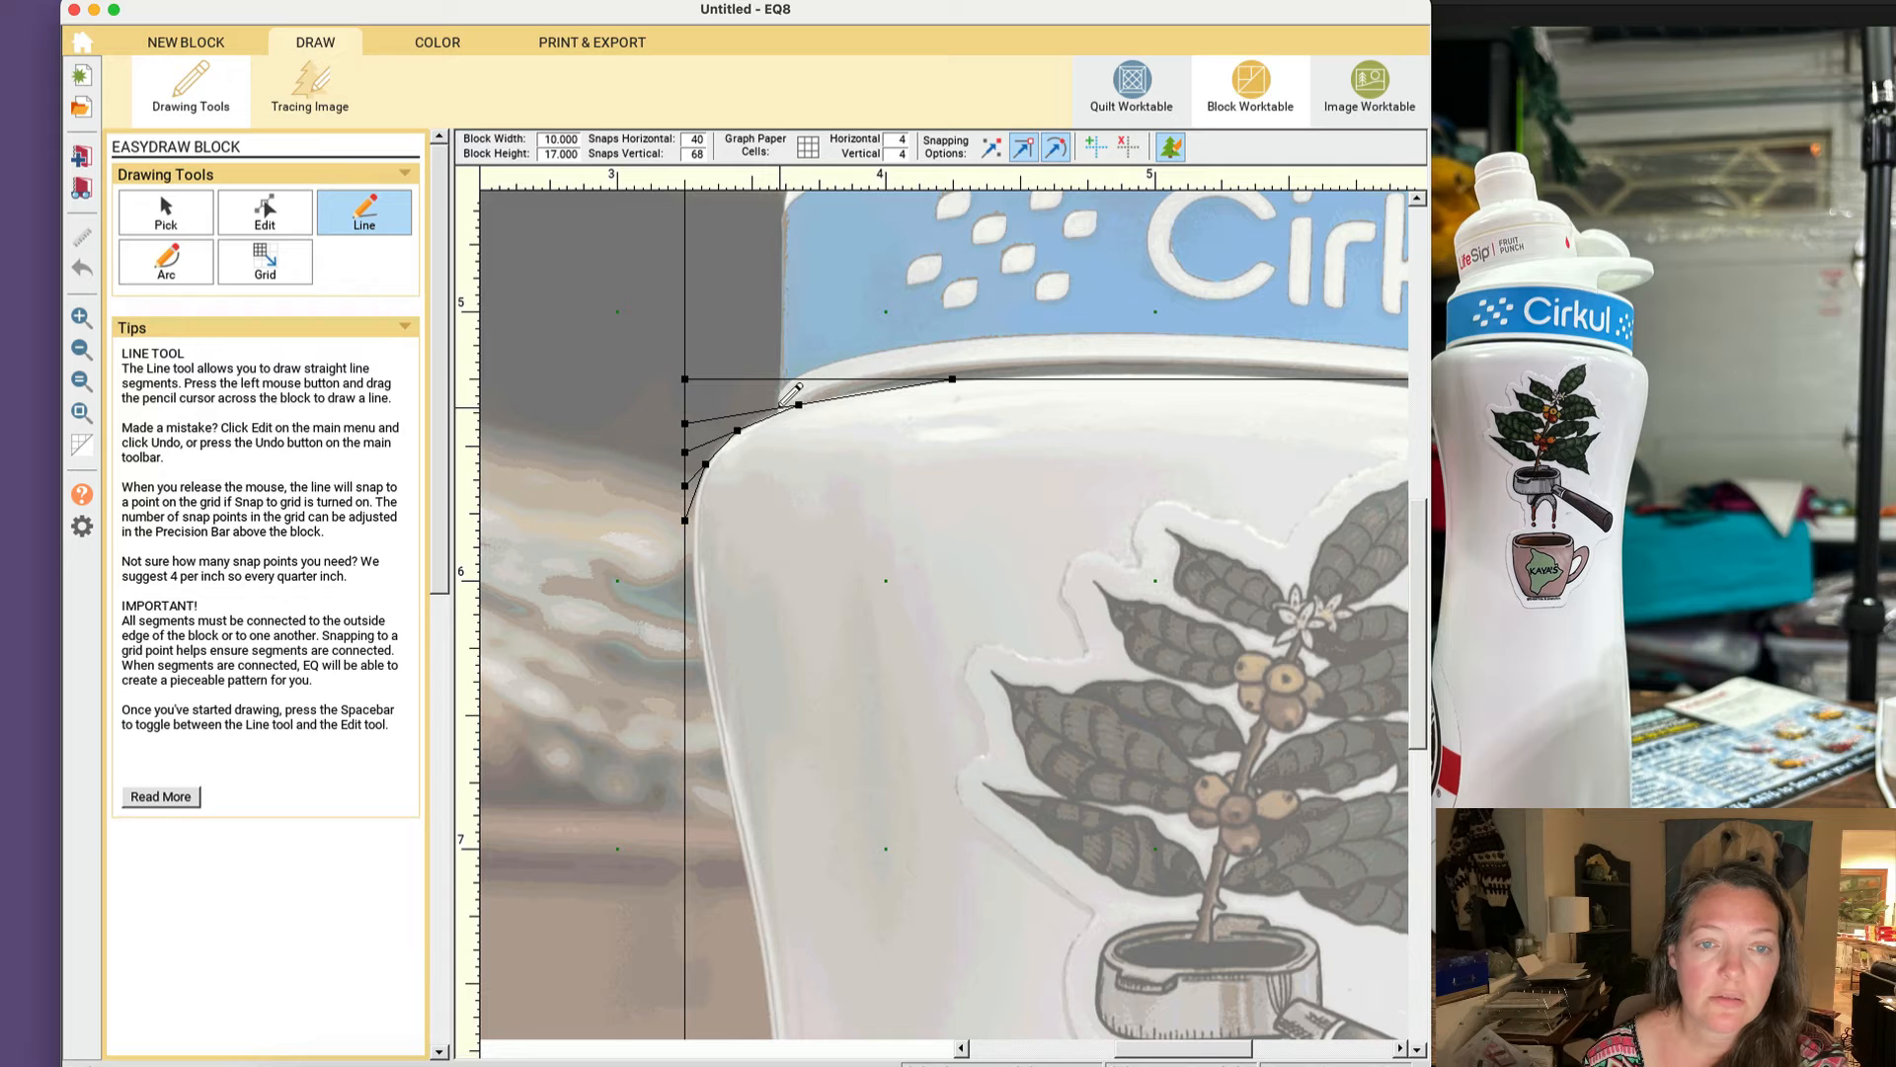
{"action": "left_click_drag", "start_coordinate": [780, 378], "coordinate": [779, 450]}
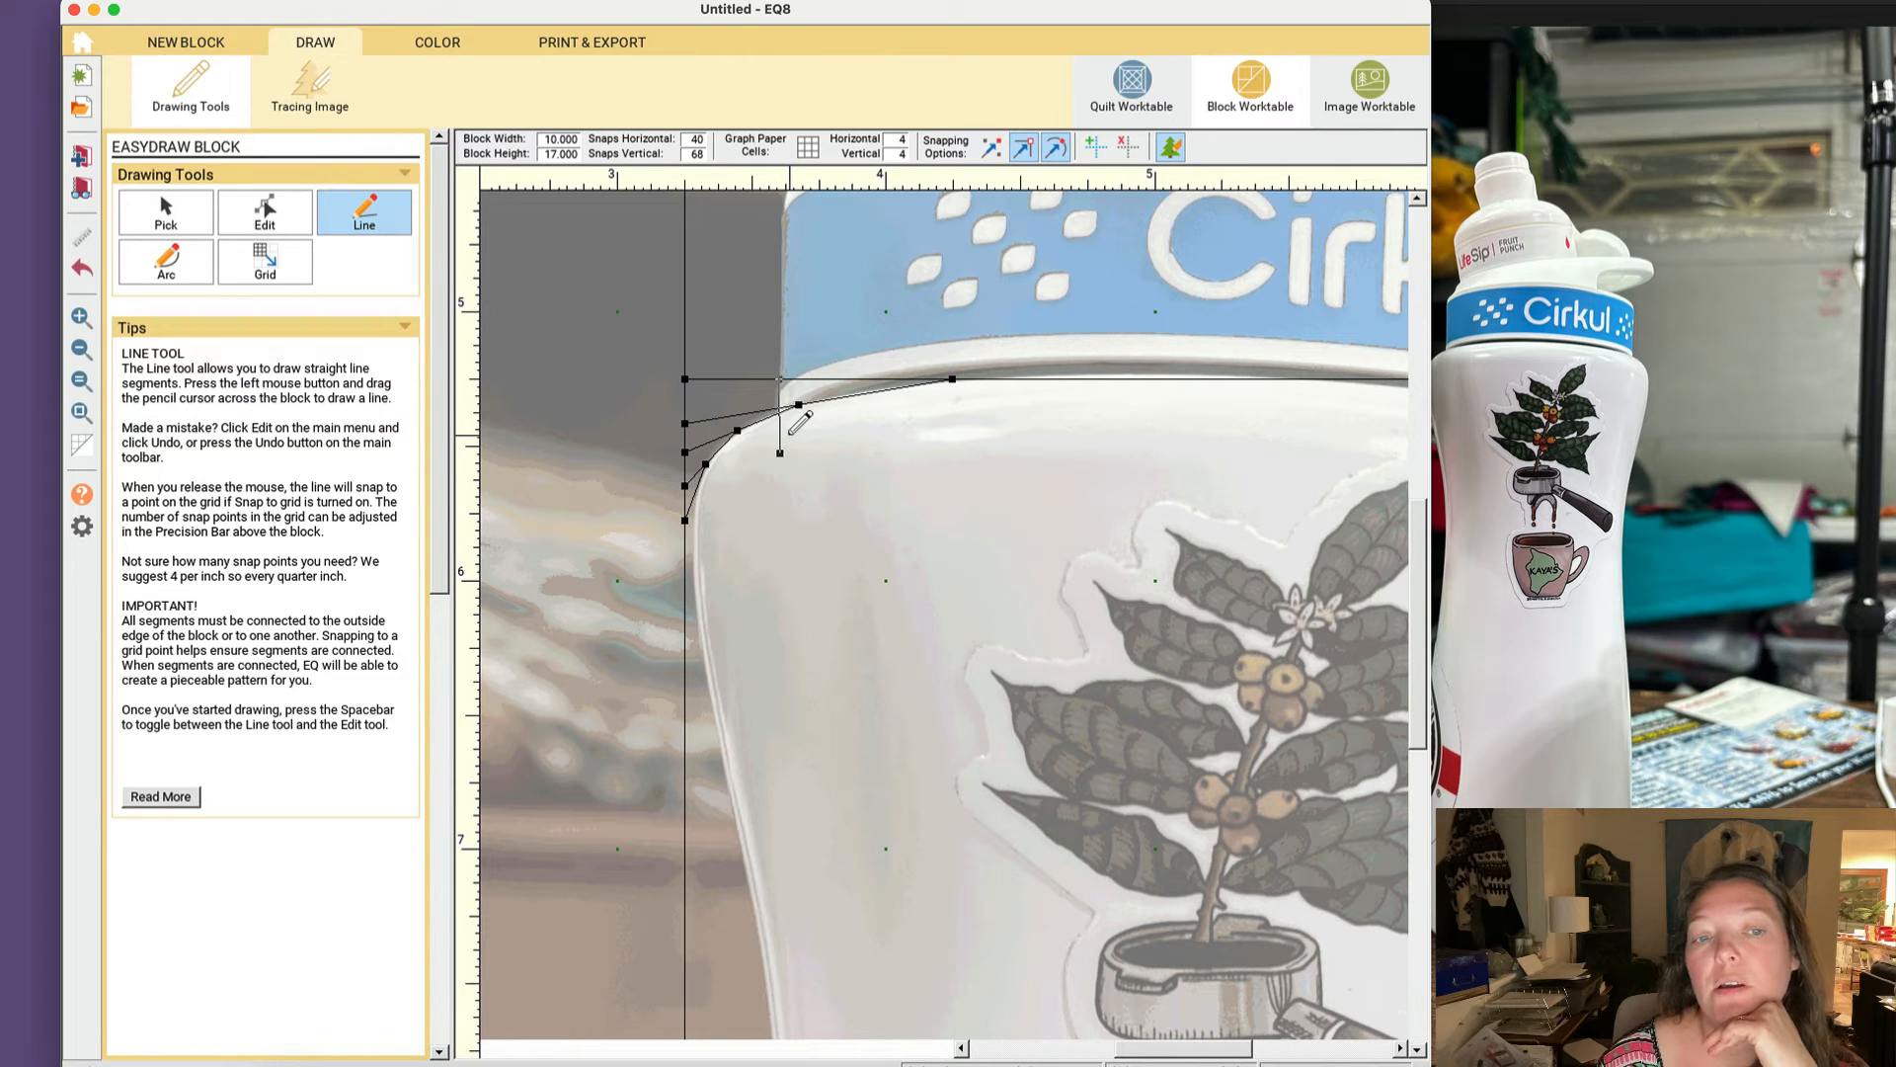
Step: Select the short slanted lines around the bottle's left shoulder and convert them to guides
{"action": "key", "text": "space"}
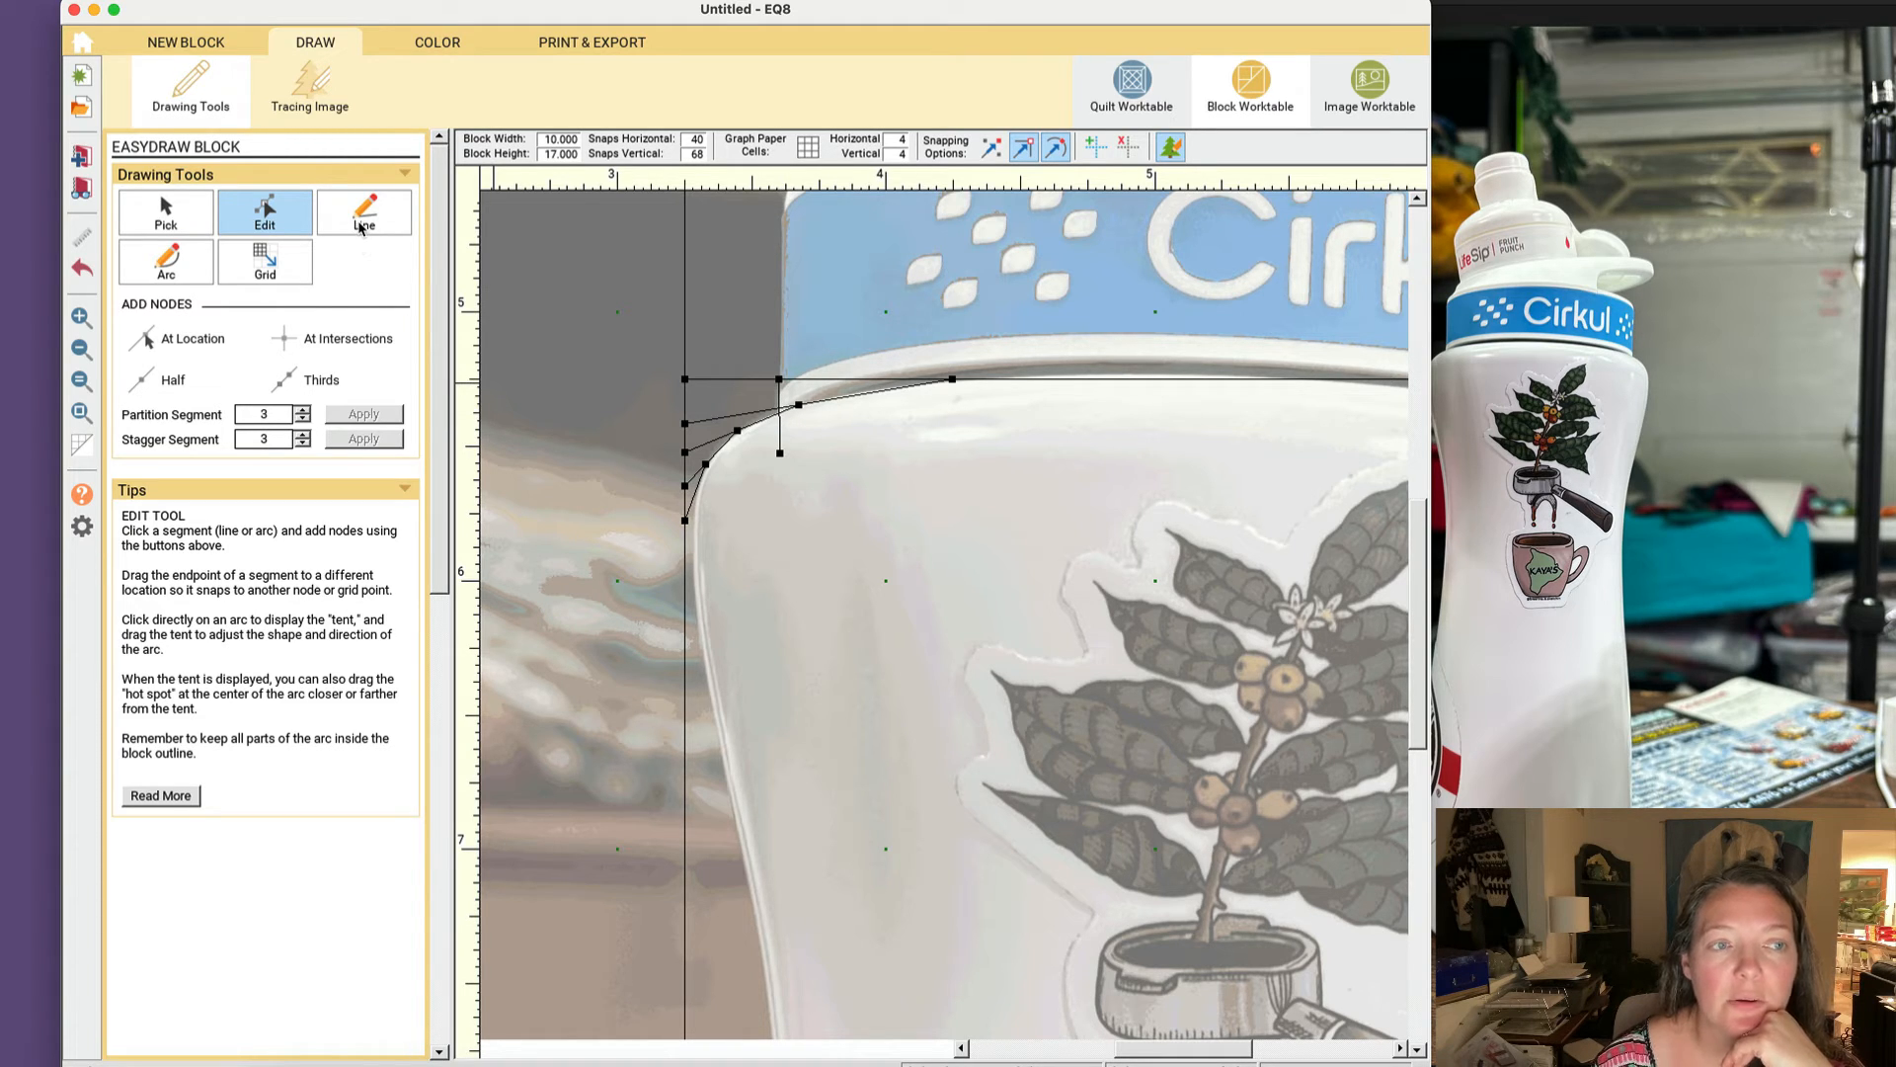
{"action": "left_click", "coordinate": [168, 212]}
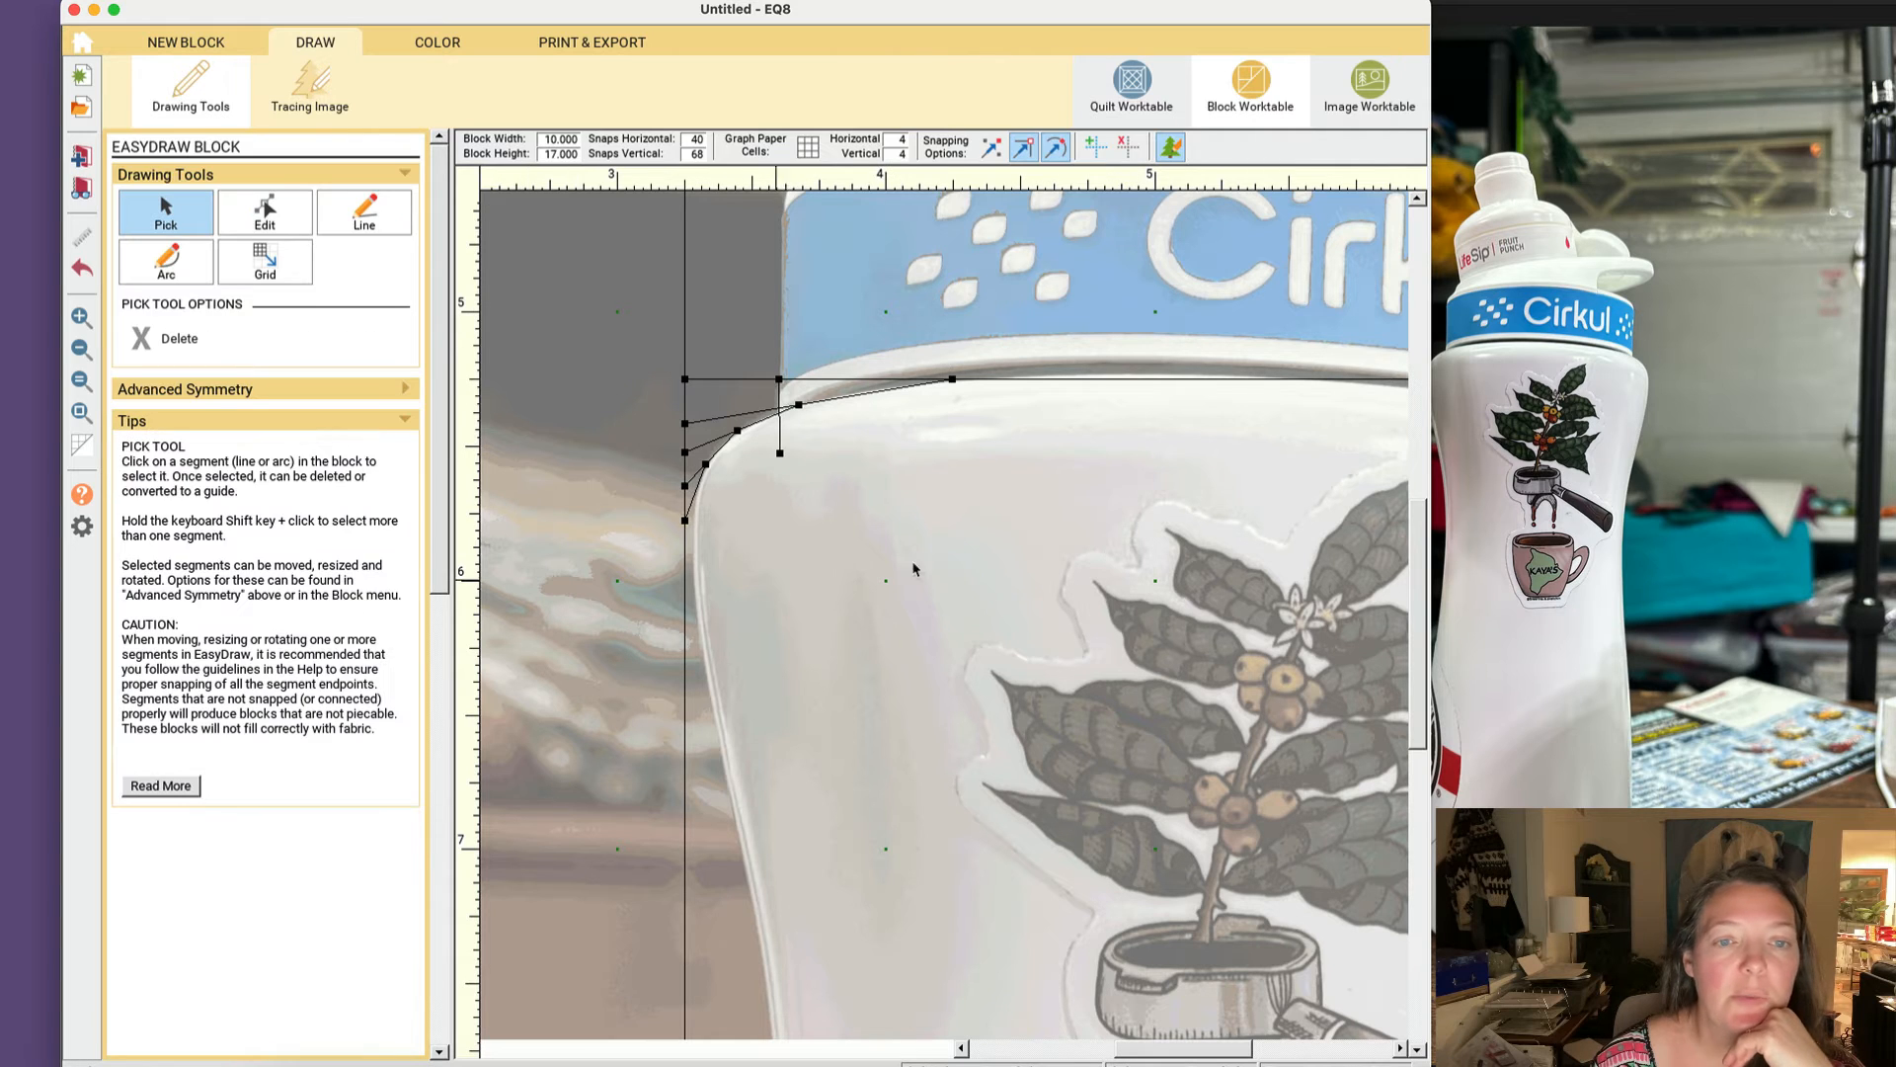
{"action": "left_click_drag", "start_coordinate": [1028, 546], "coordinate": [617, 356]}
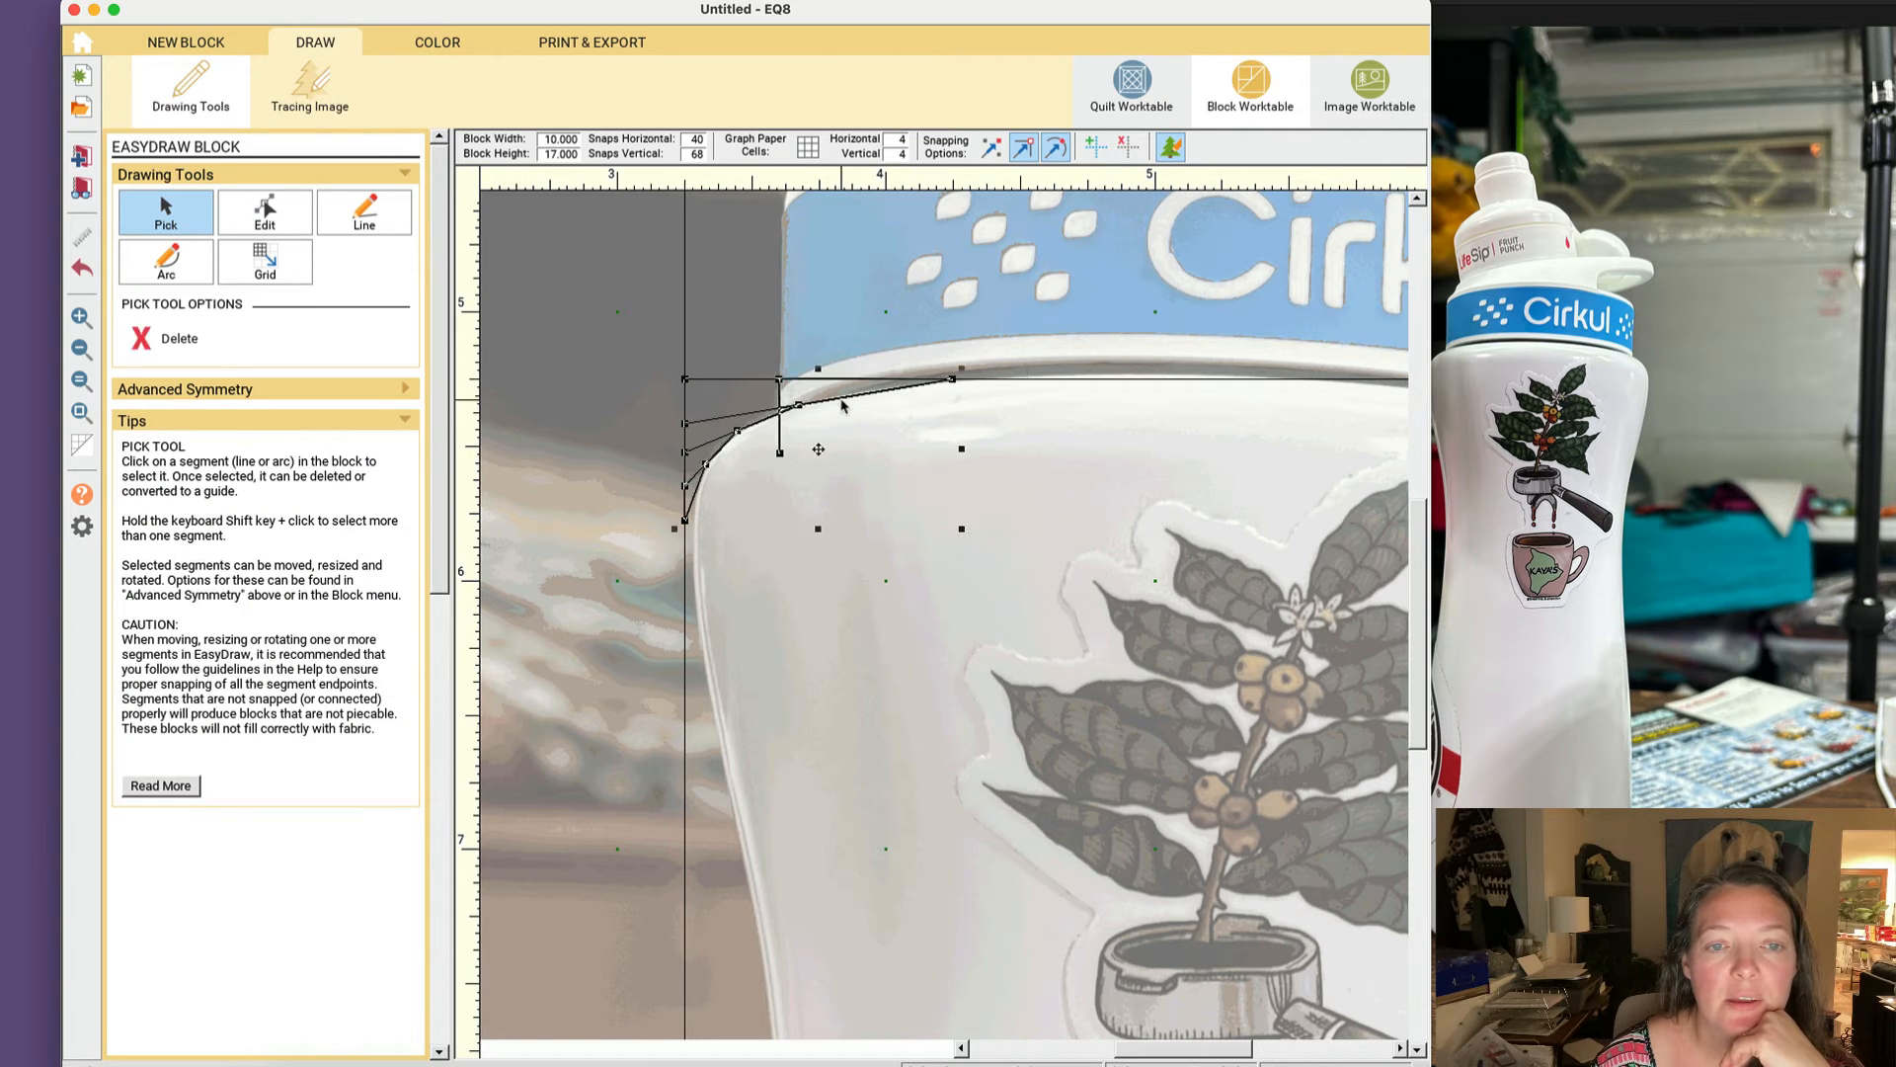
{"action": "left_click", "coordinate": [857, 453]}
{"action": "left_click_drag", "start_coordinate": [1071, 608], "coordinate": [627, 390]}
{"action": "right_click", "coordinate": [840, 470]}
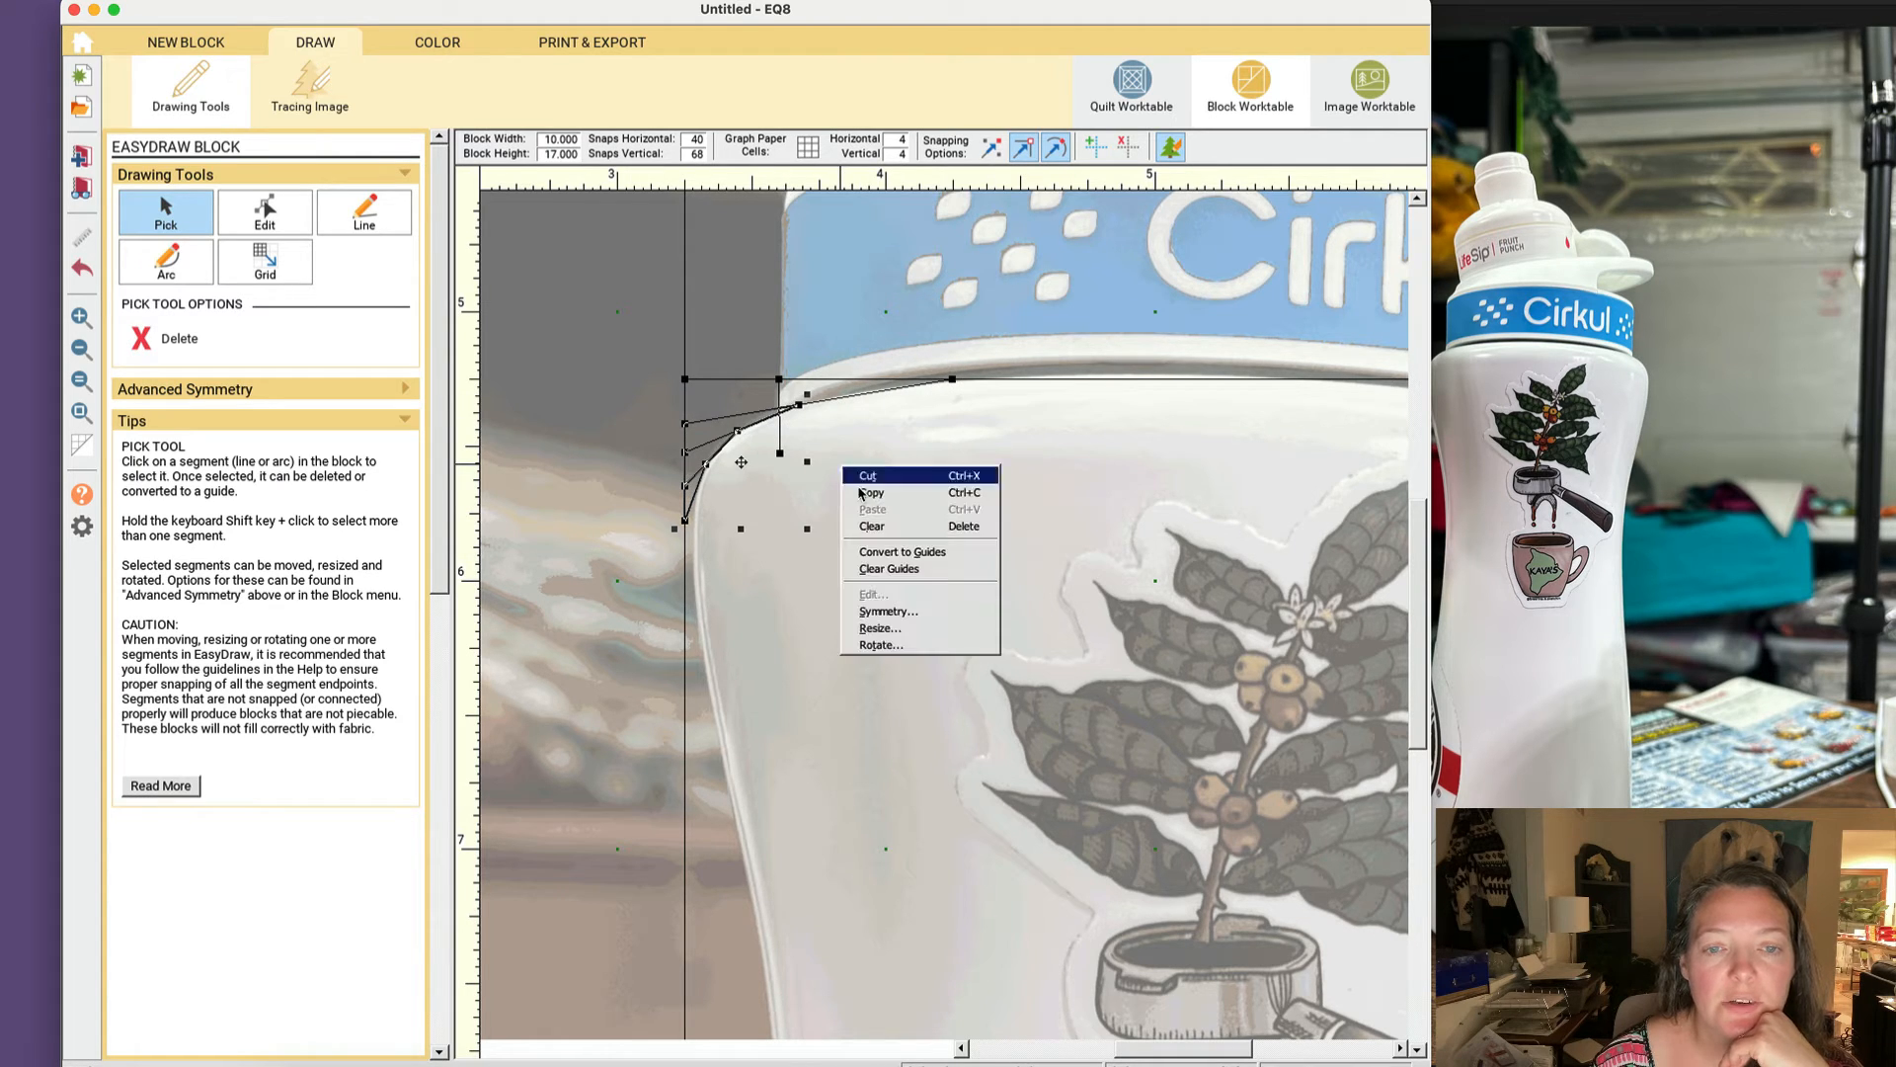
{"action": "left_click", "coordinate": [901, 552]}
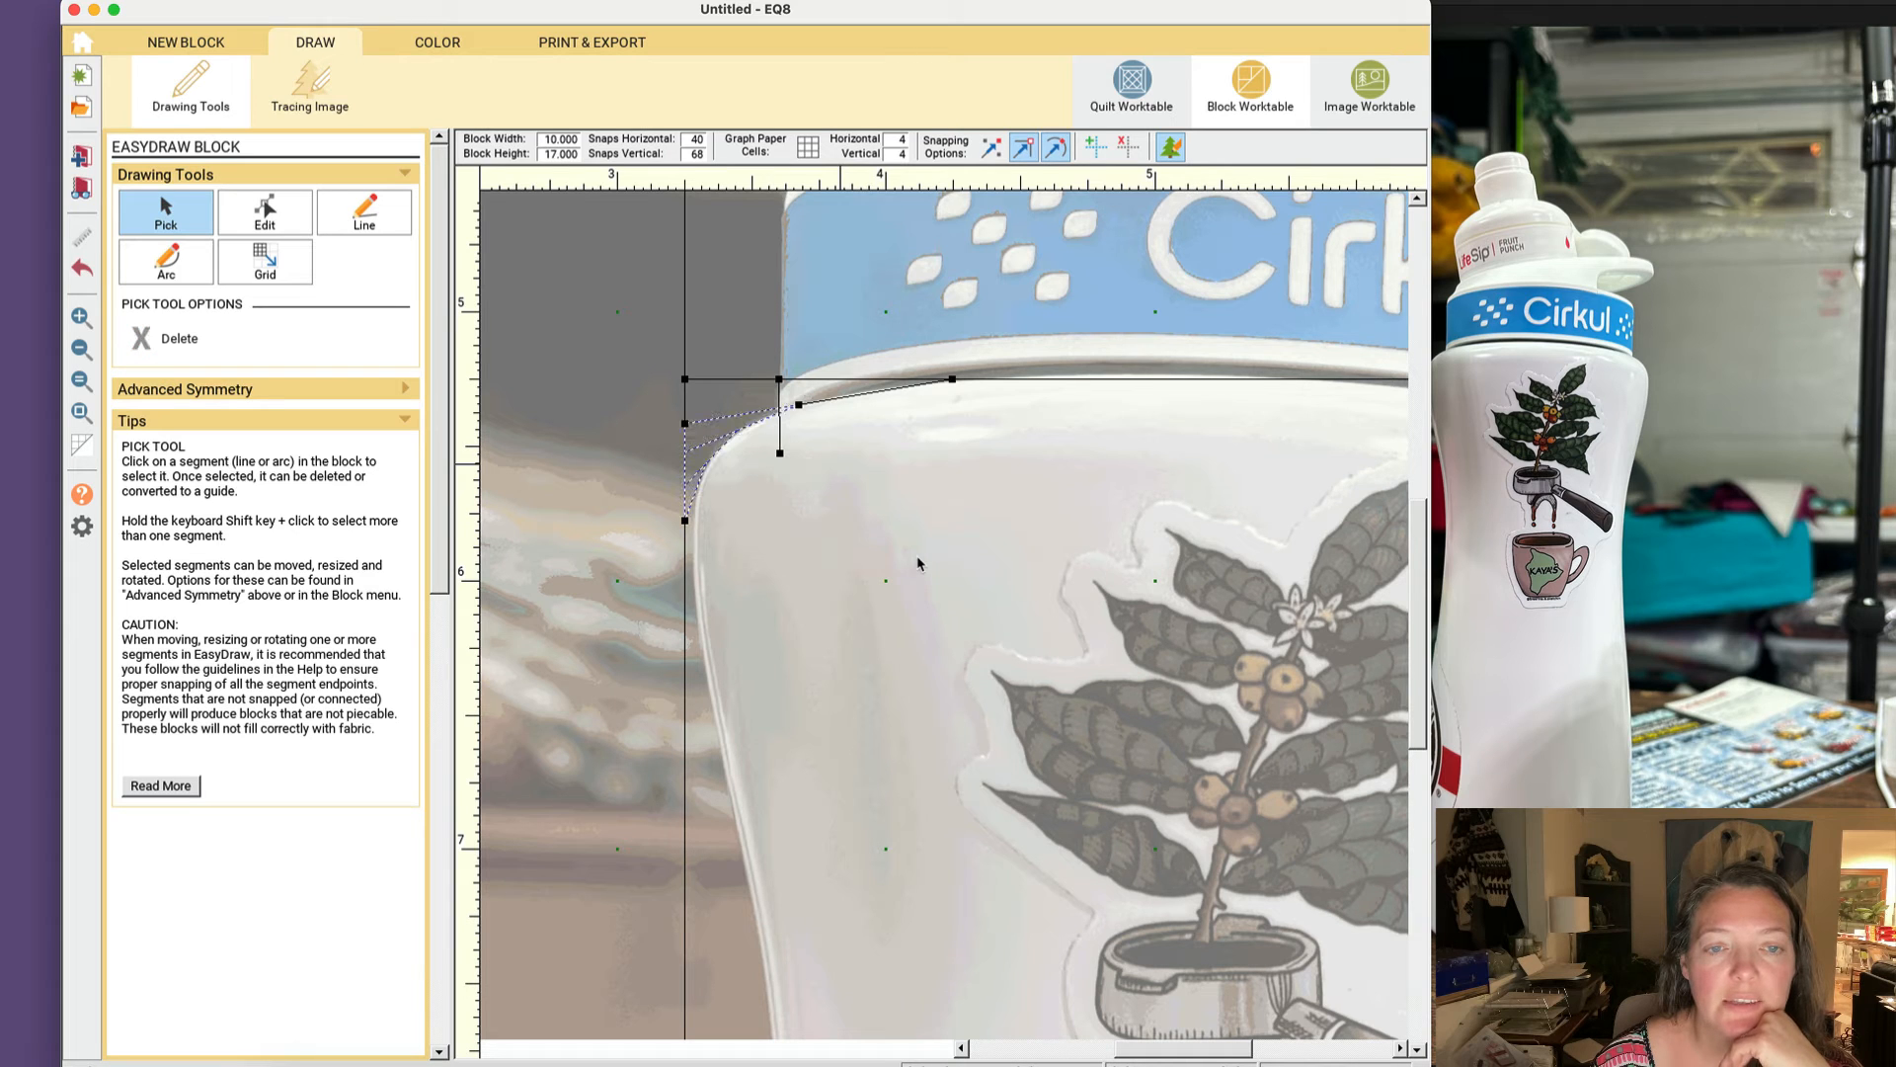
Step: Convert the slanted line just under the collar and the short vertical line at the collar's edge to guides
{"action": "left_click", "coordinate": [820, 400]}
{"action": "right_click", "coordinate": [822, 399]}
{"action": "left_click", "coordinate": [886, 487]}
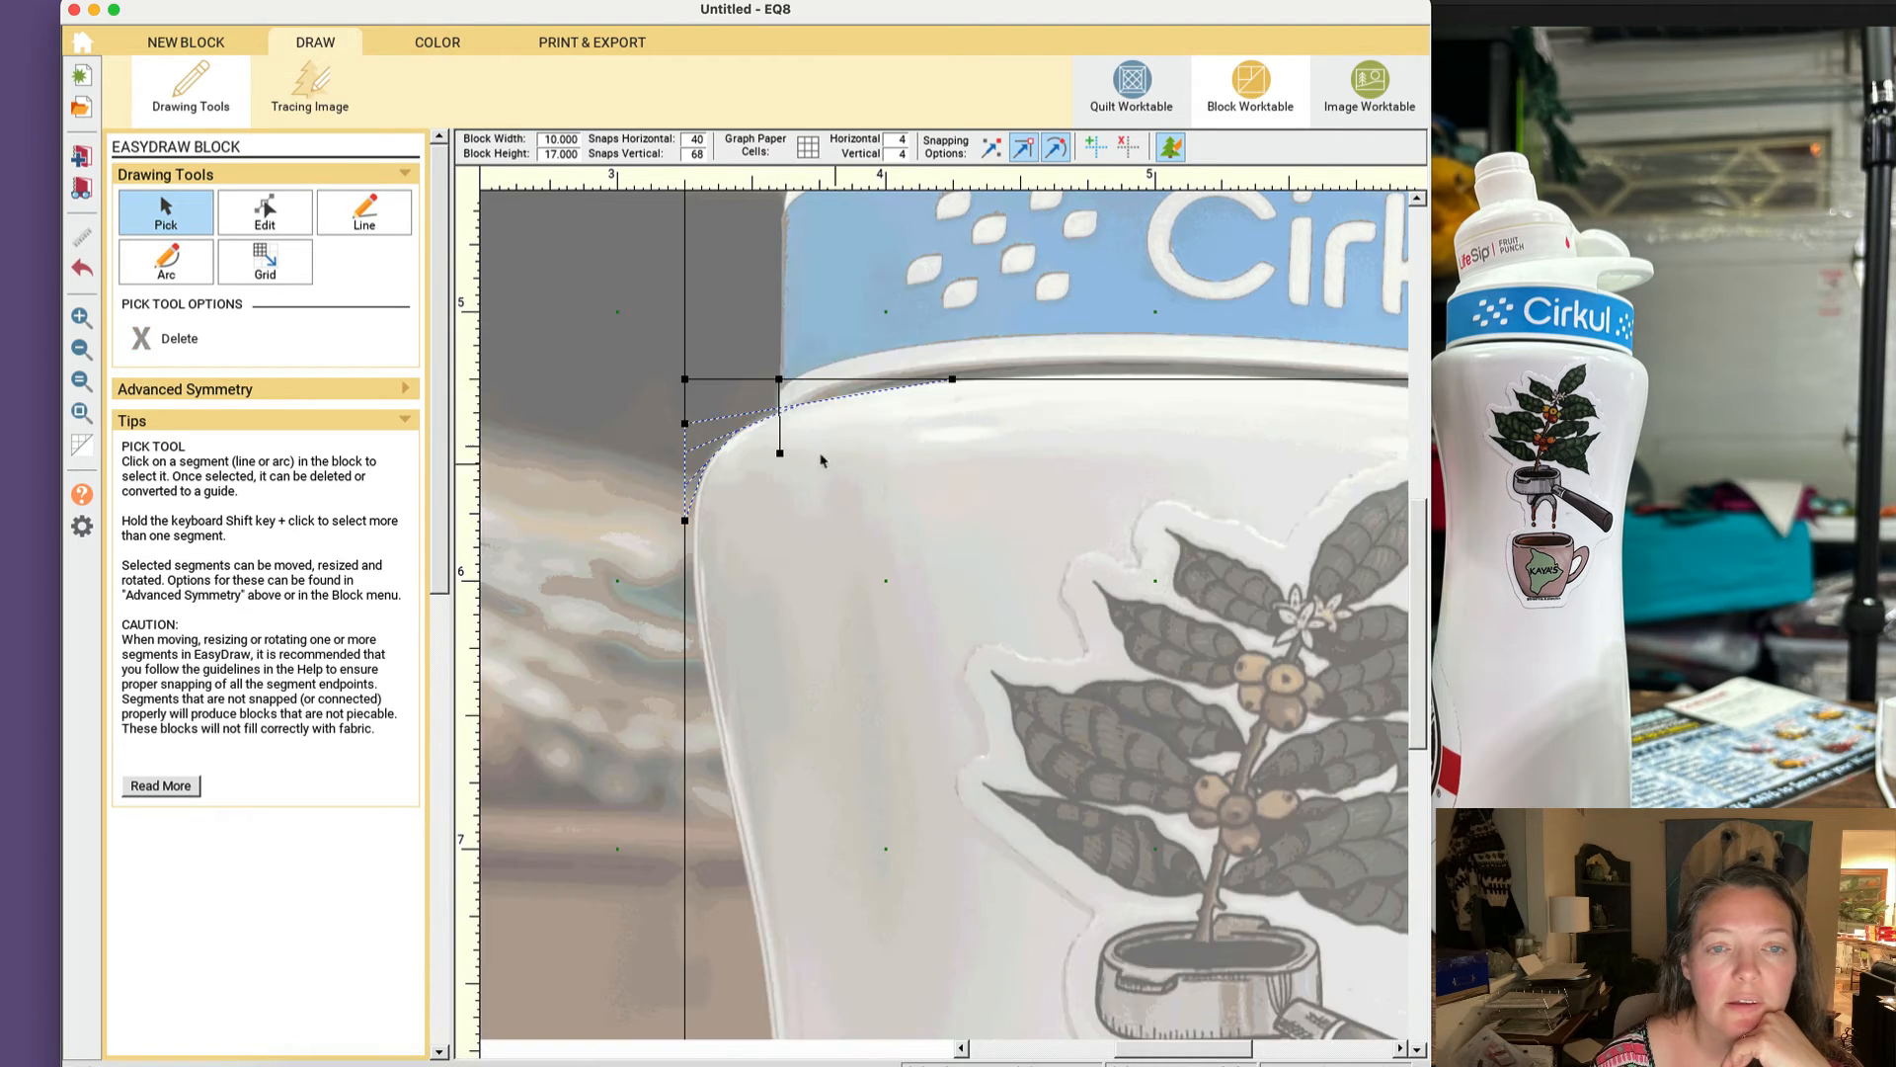
{"action": "right_click", "coordinate": [779, 400]}
{"action": "left_click", "coordinate": [845, 487]}
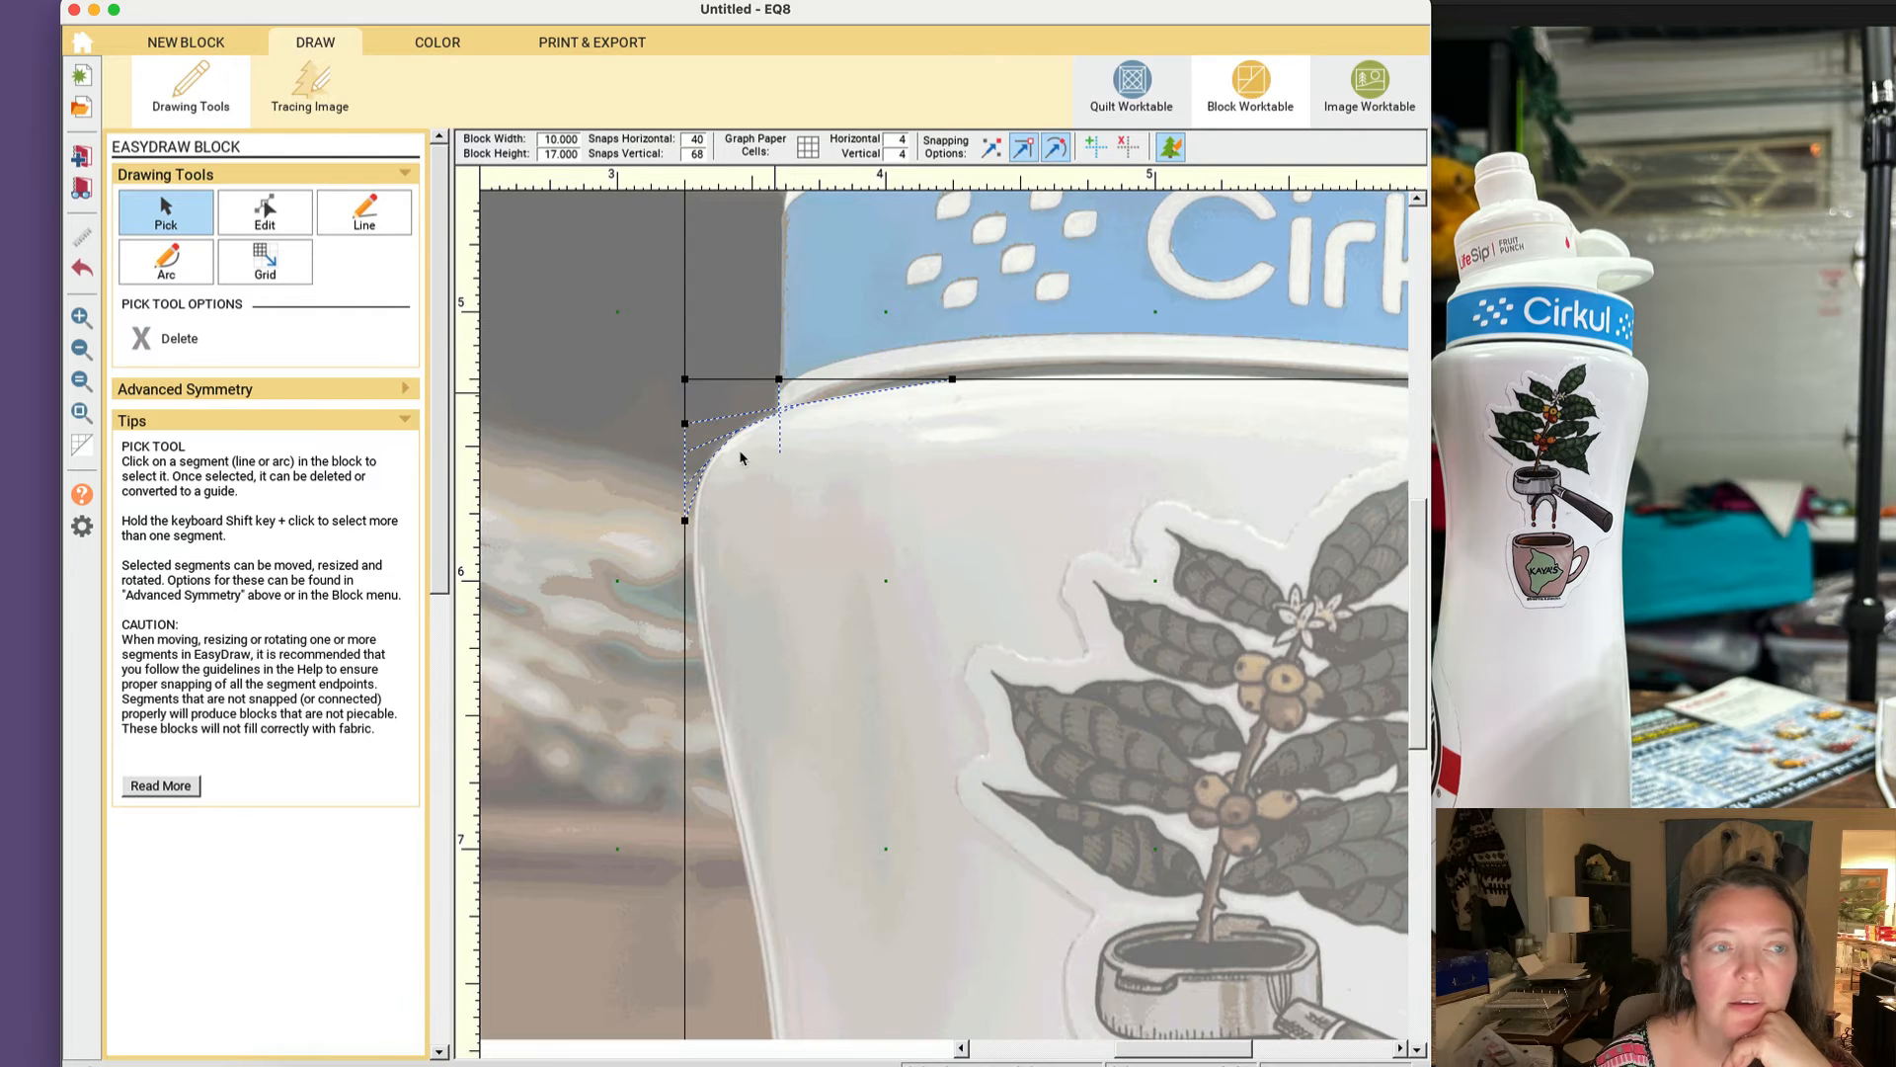
Step: Redraw the short vertical at the collar's edge and the slanted left shoulder segments along the guides
{"action": "left_click", "coordinate": [364, 209]}
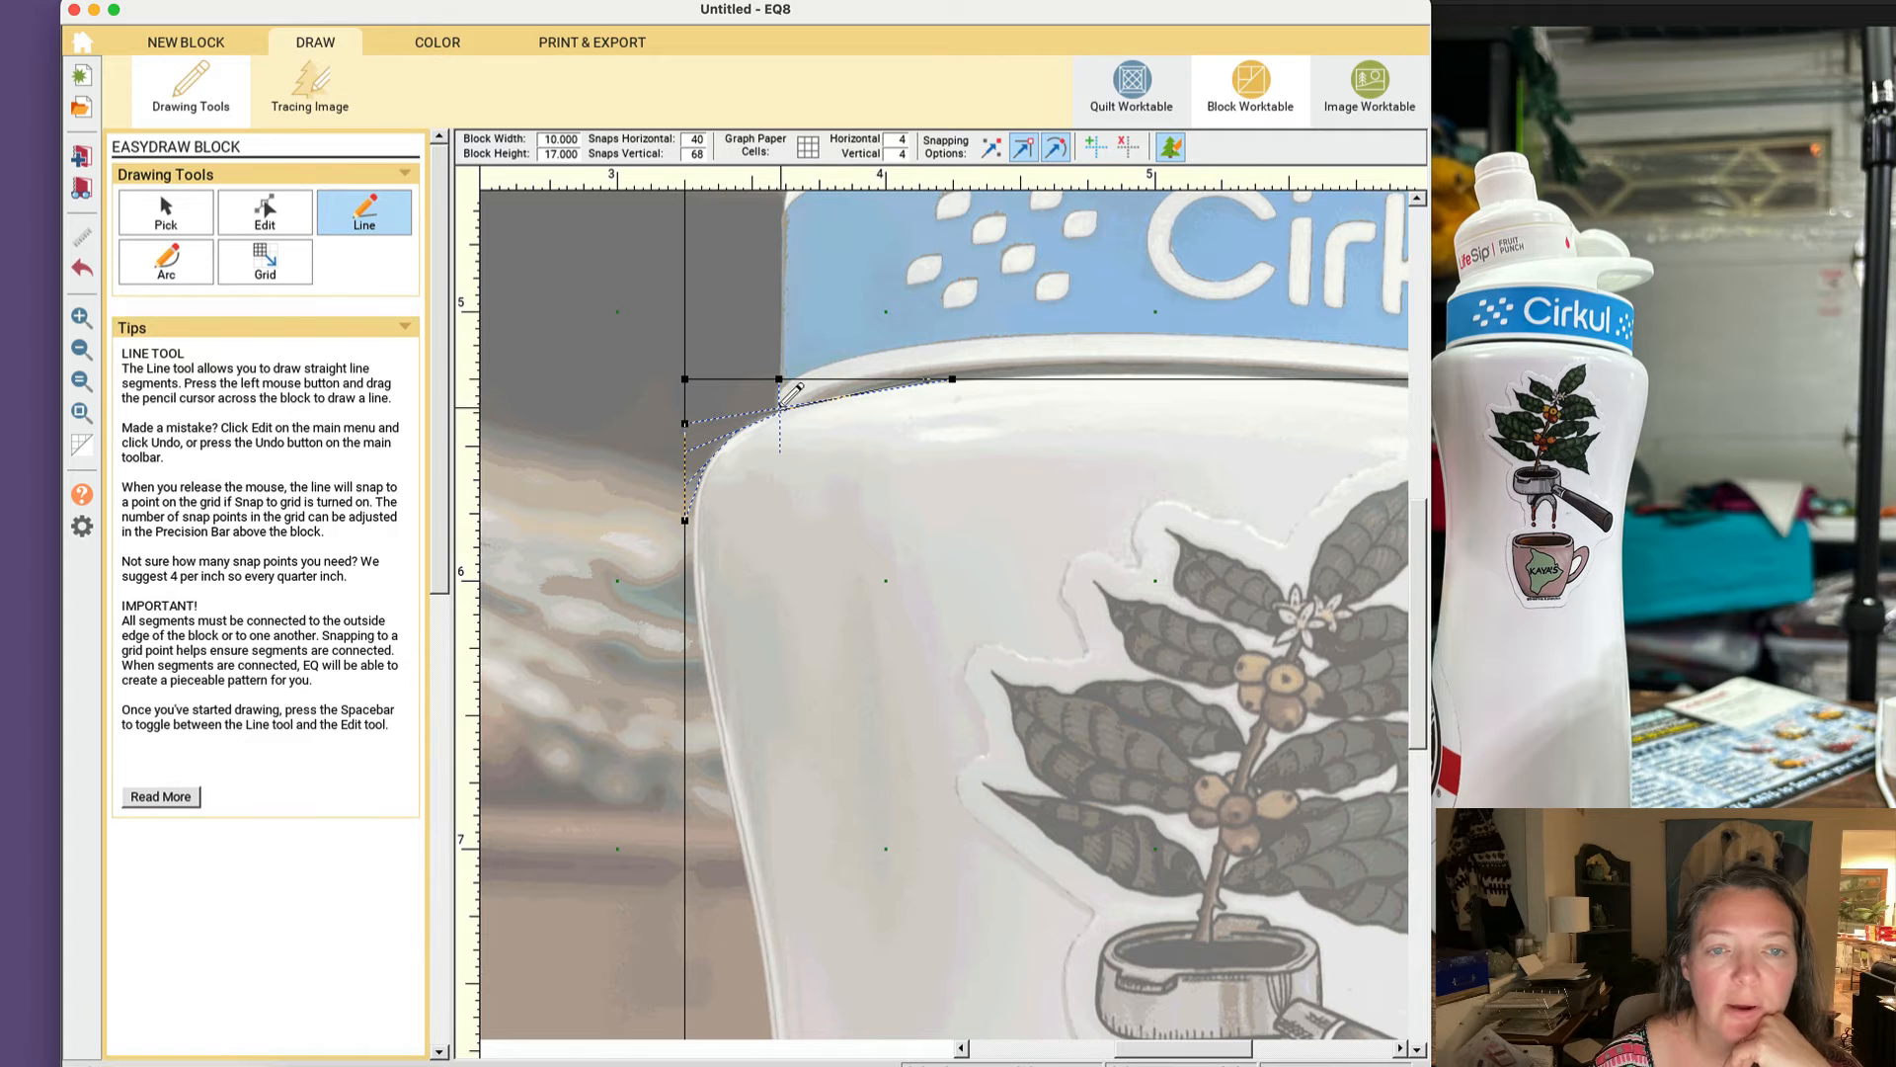
{"action": "left_click_drag", "start_coordinate": [780, 379], "coordinate": [781, 415]}
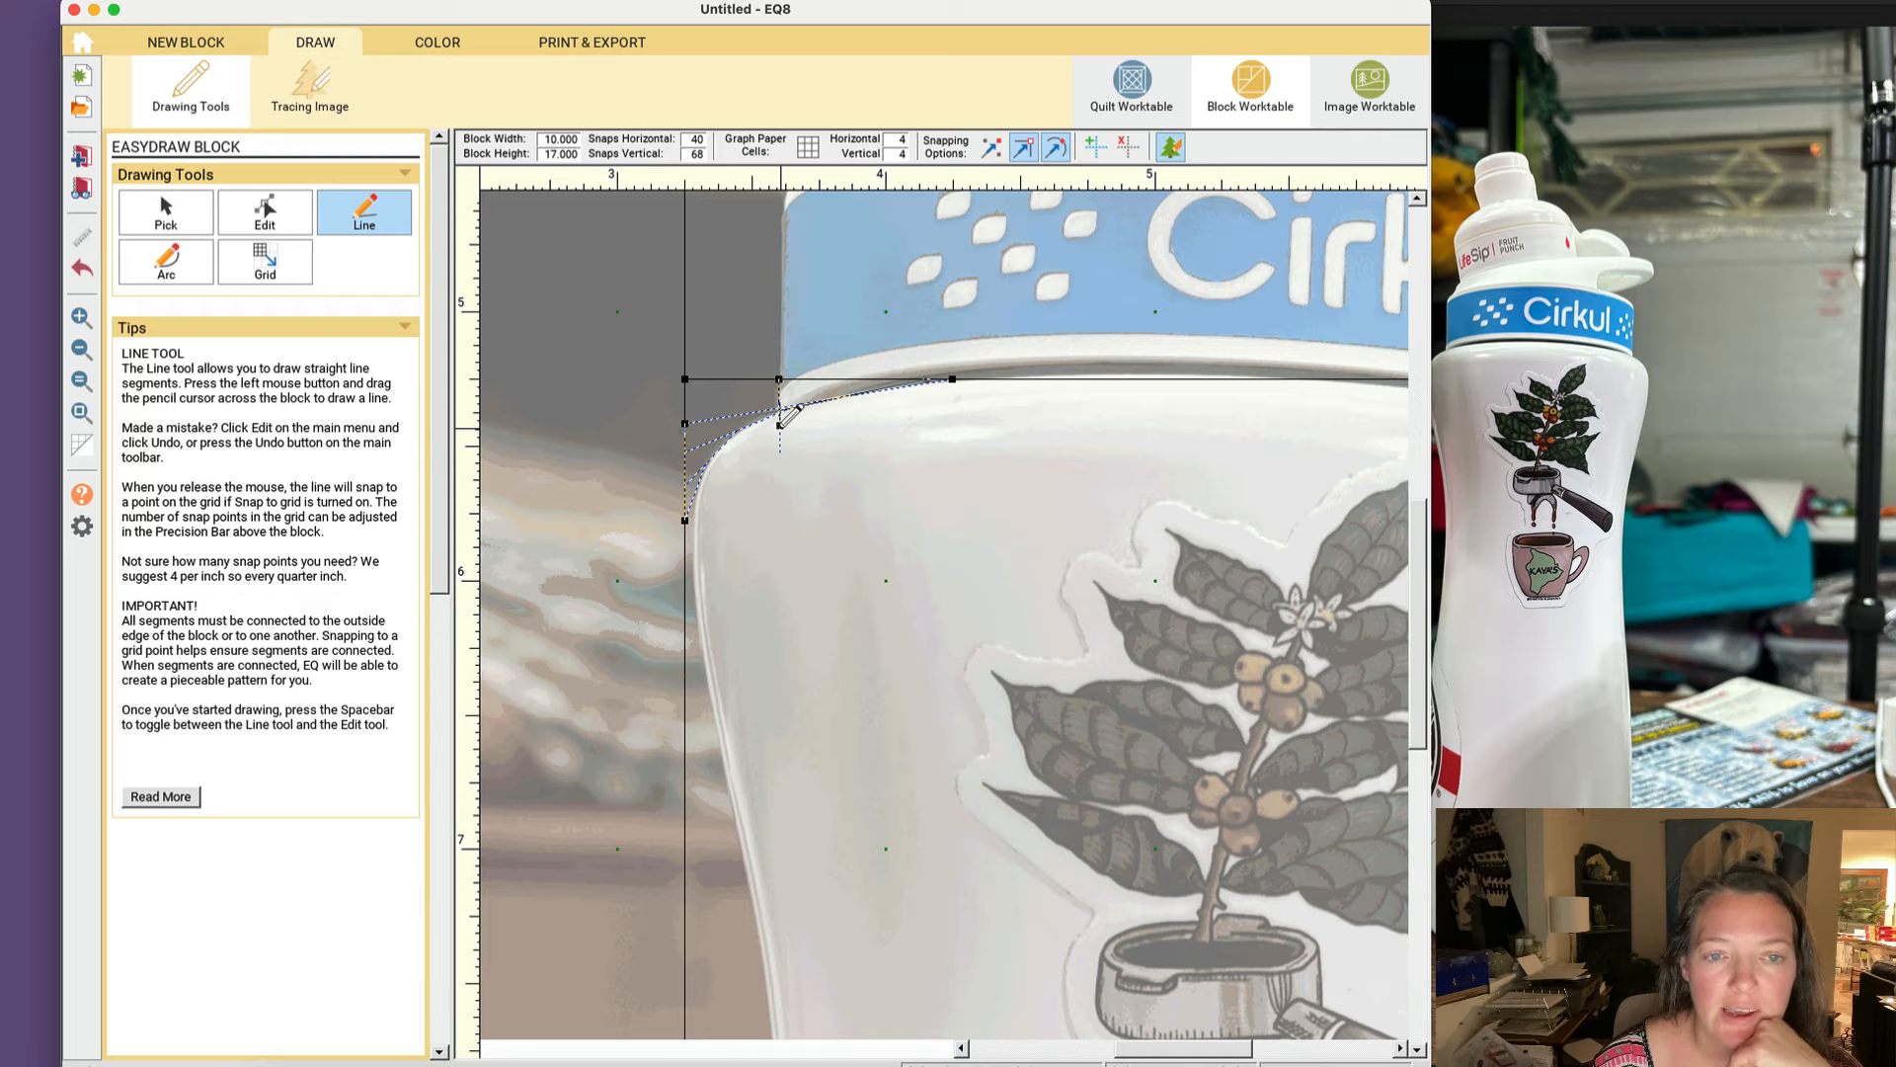
{"action": "left_click", "coordinate": [437, 41]}
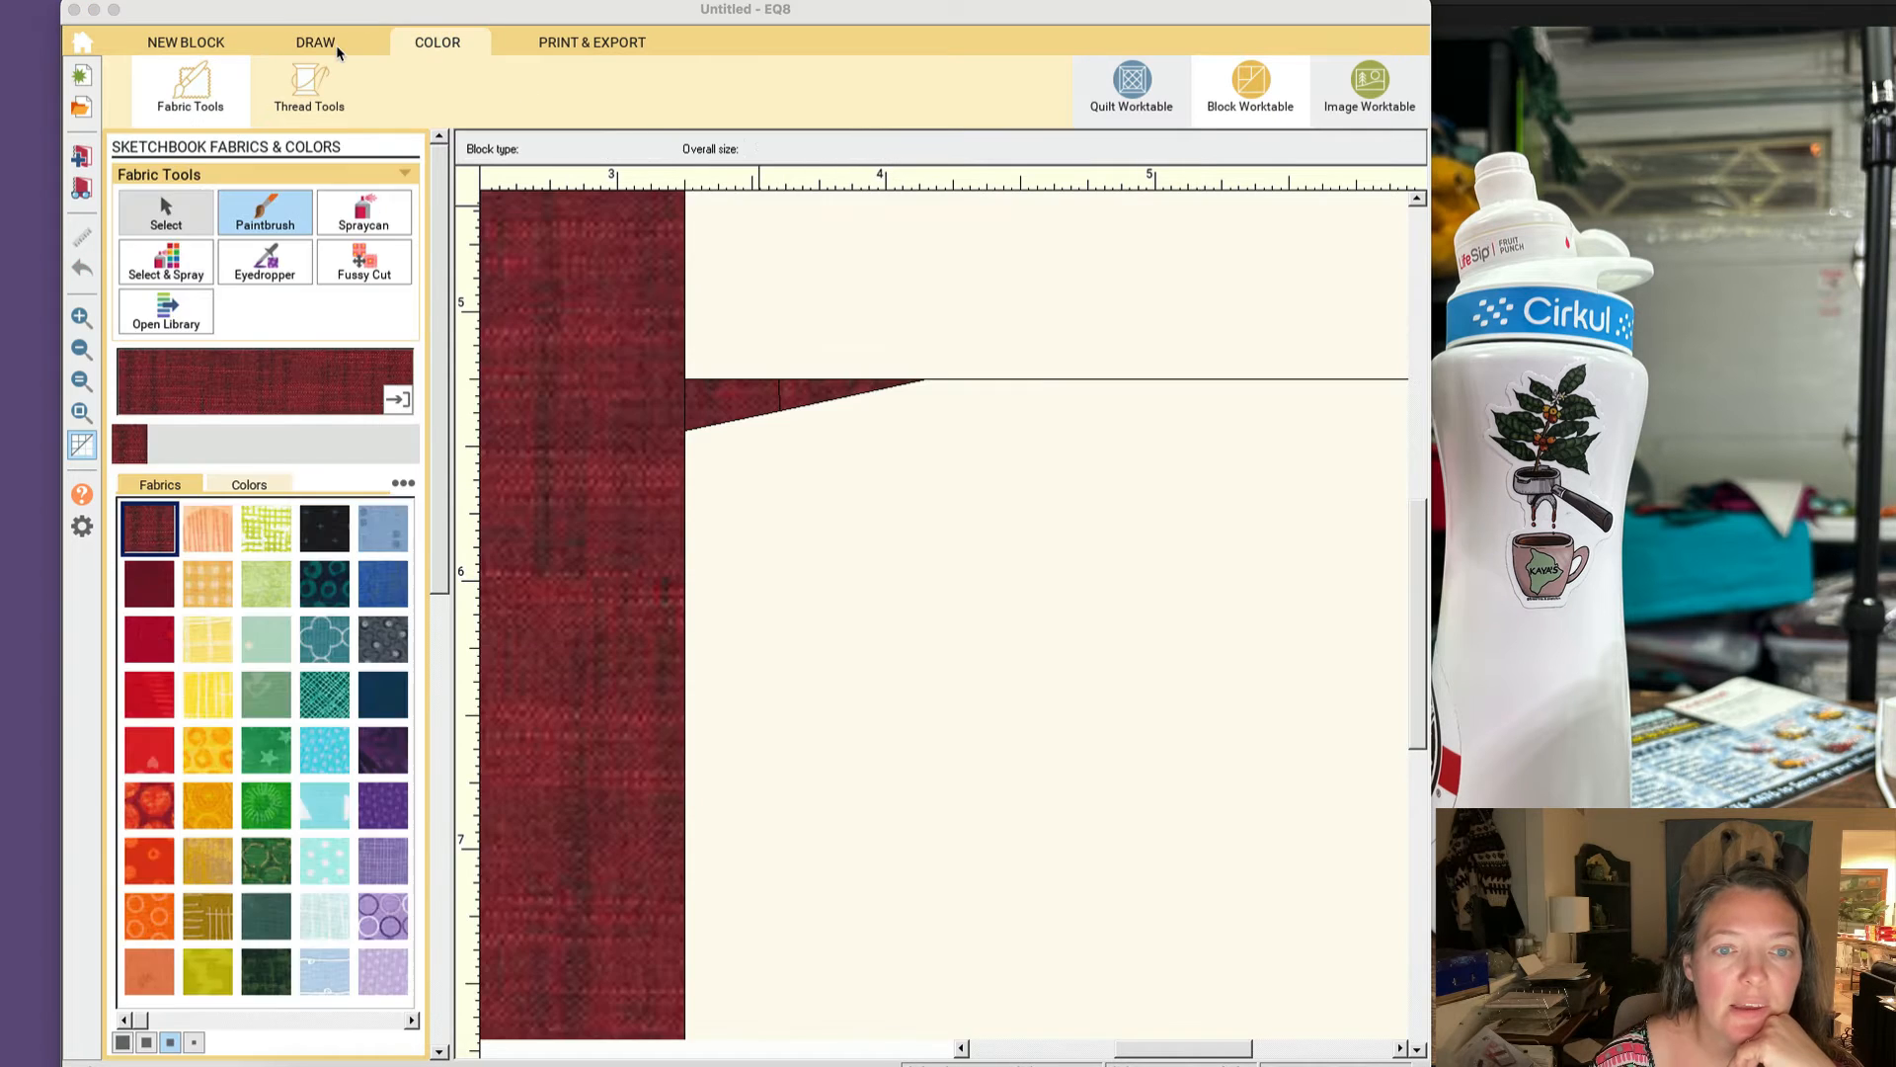
{"action": "left_click", "coordinate": [335, 45]}
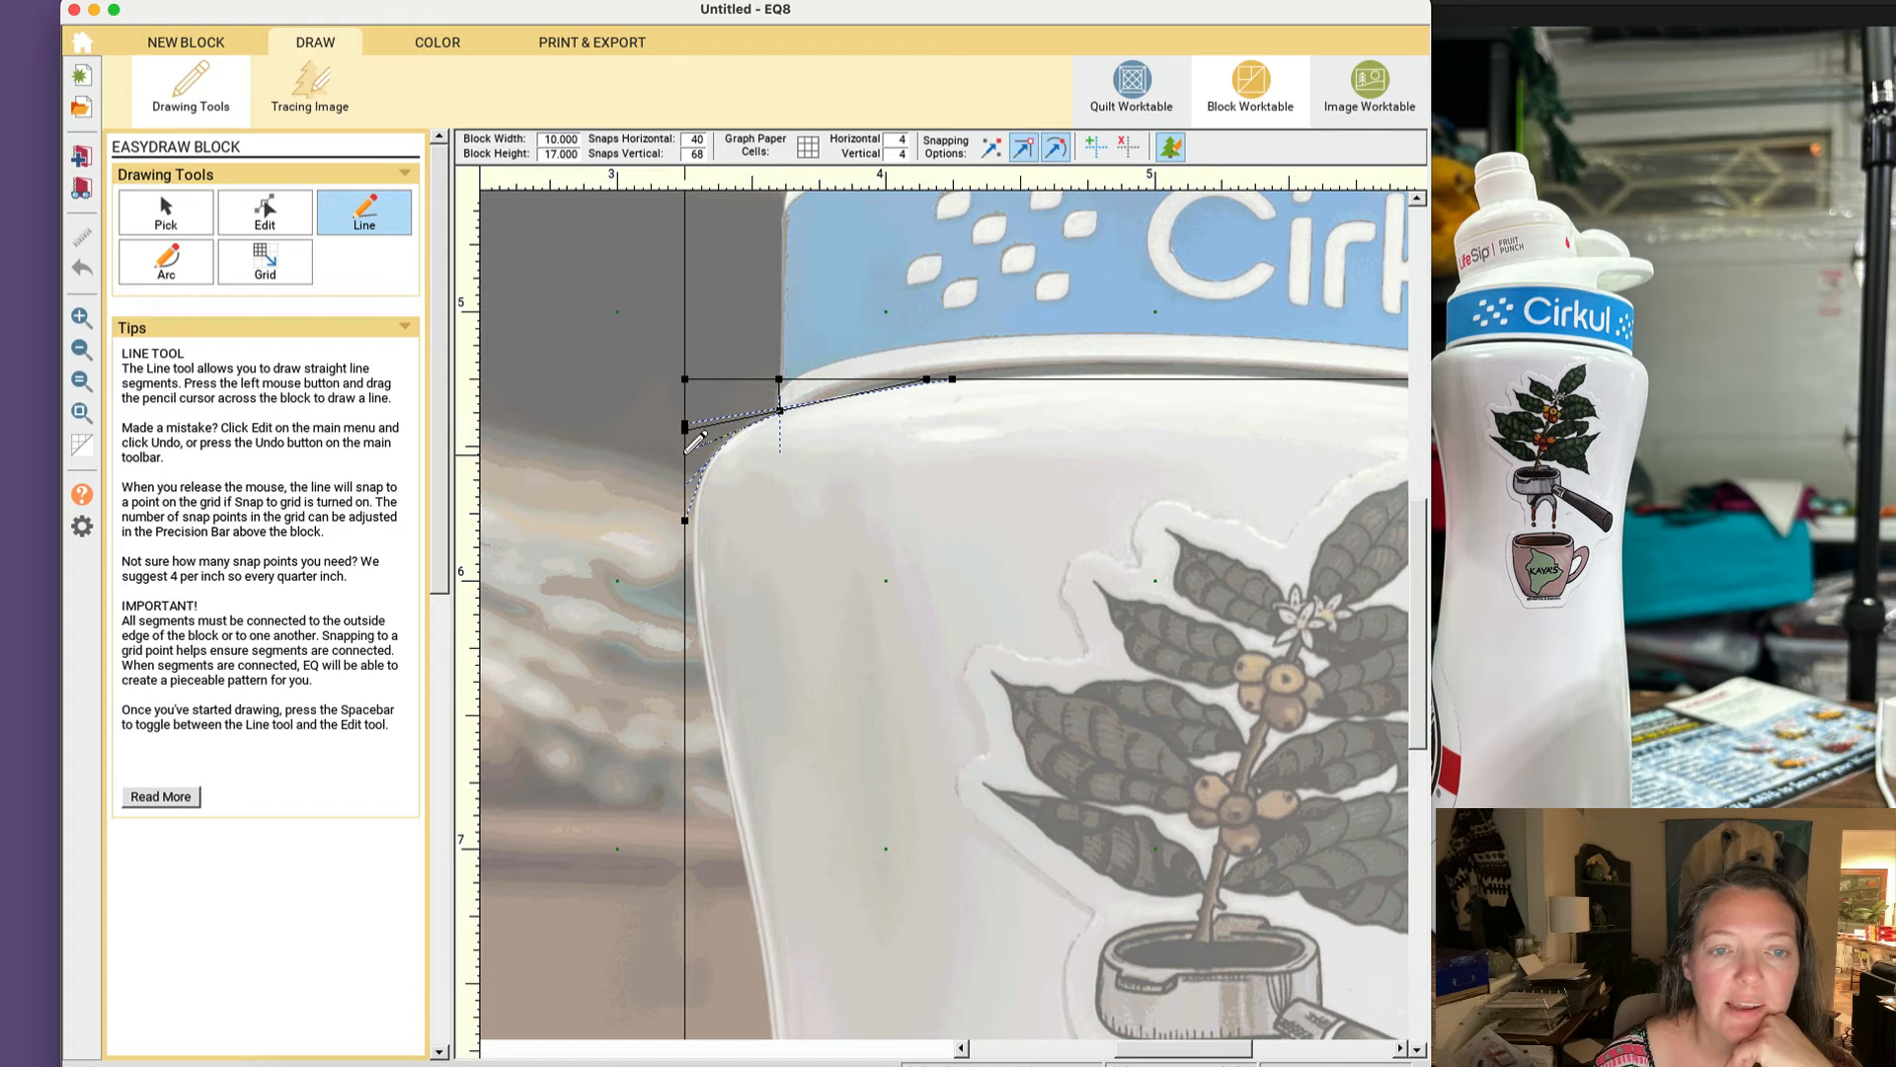
{"action": "left_click_drag", "start_coordinate": [686, 454], "coordinate": [737, 432]}
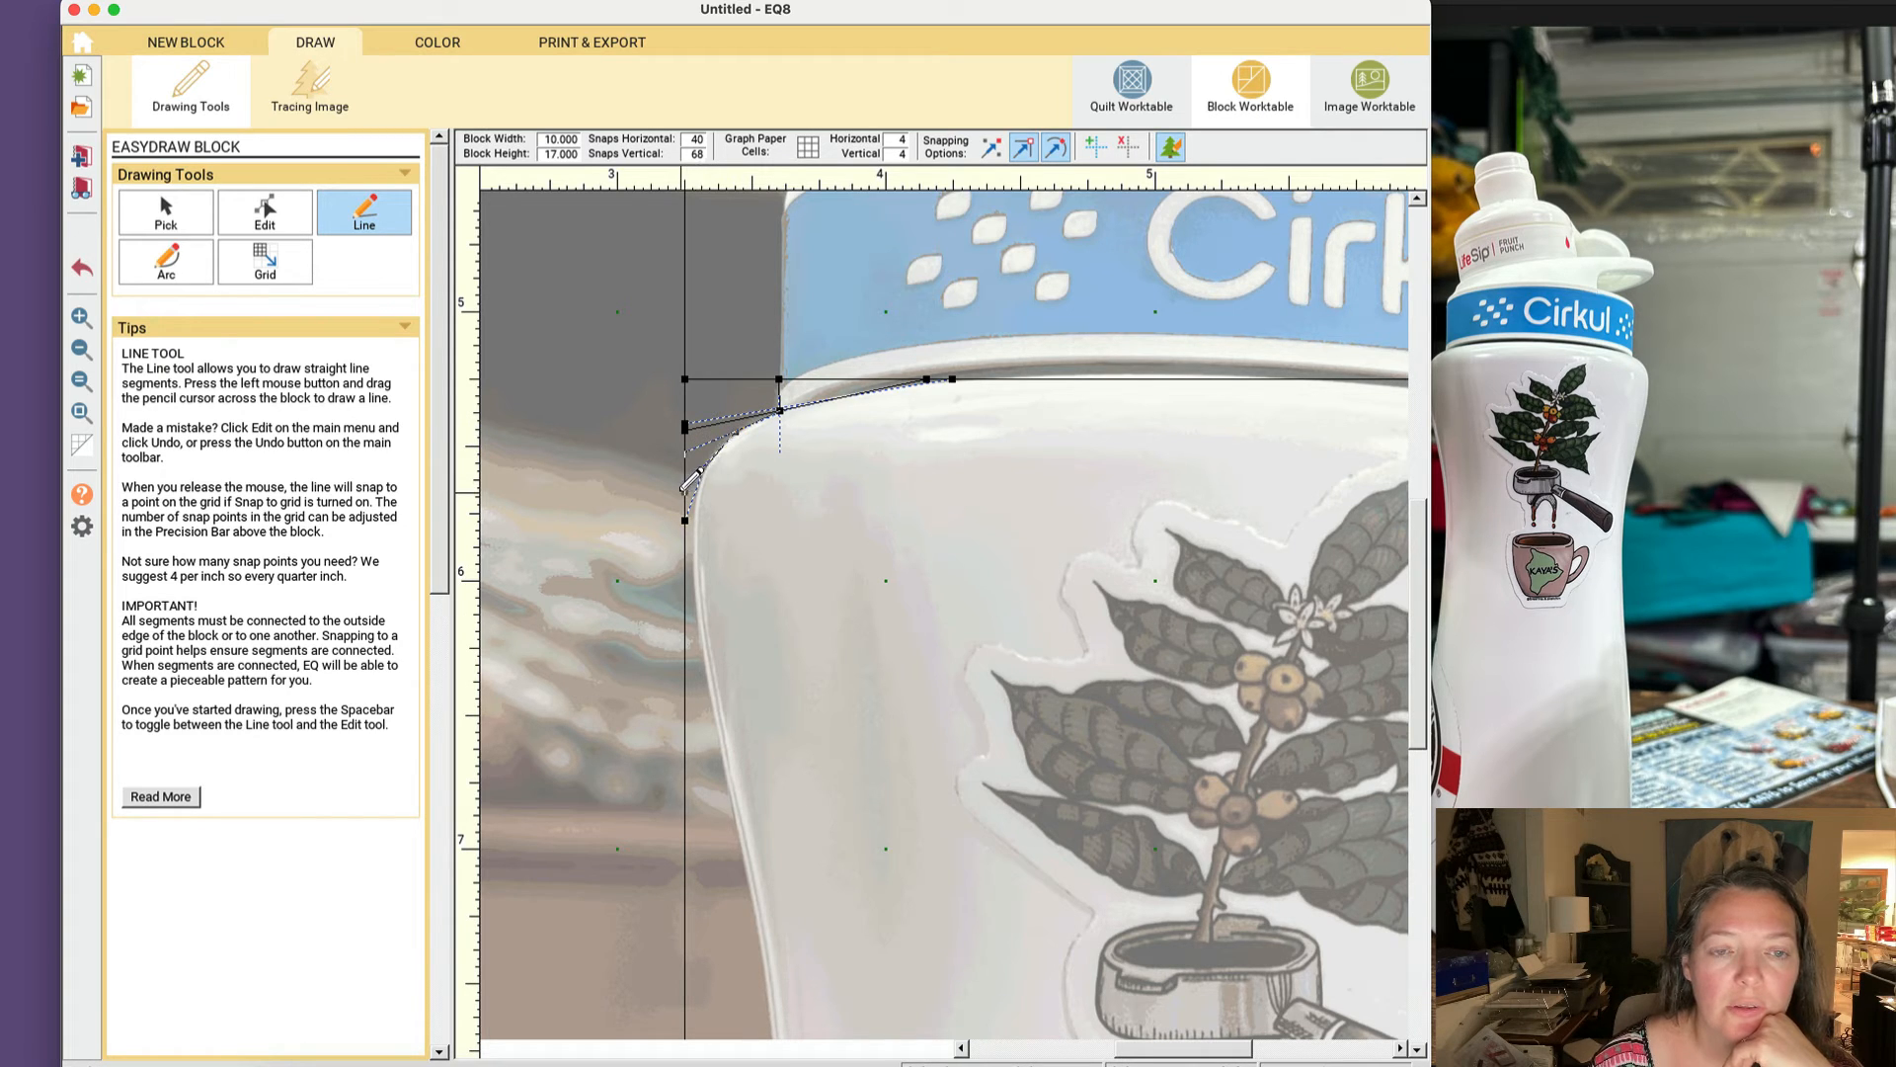
{"action": "mouse_move", "coordinate": [685, 492]}
{"action": "left_mouse_down"}
{"action": "mouse_move", "coordinate": [706, 471]}
{"action": "mouse_move", "coordinate": [687, 538]}
{"action": "left_mouse_up"}
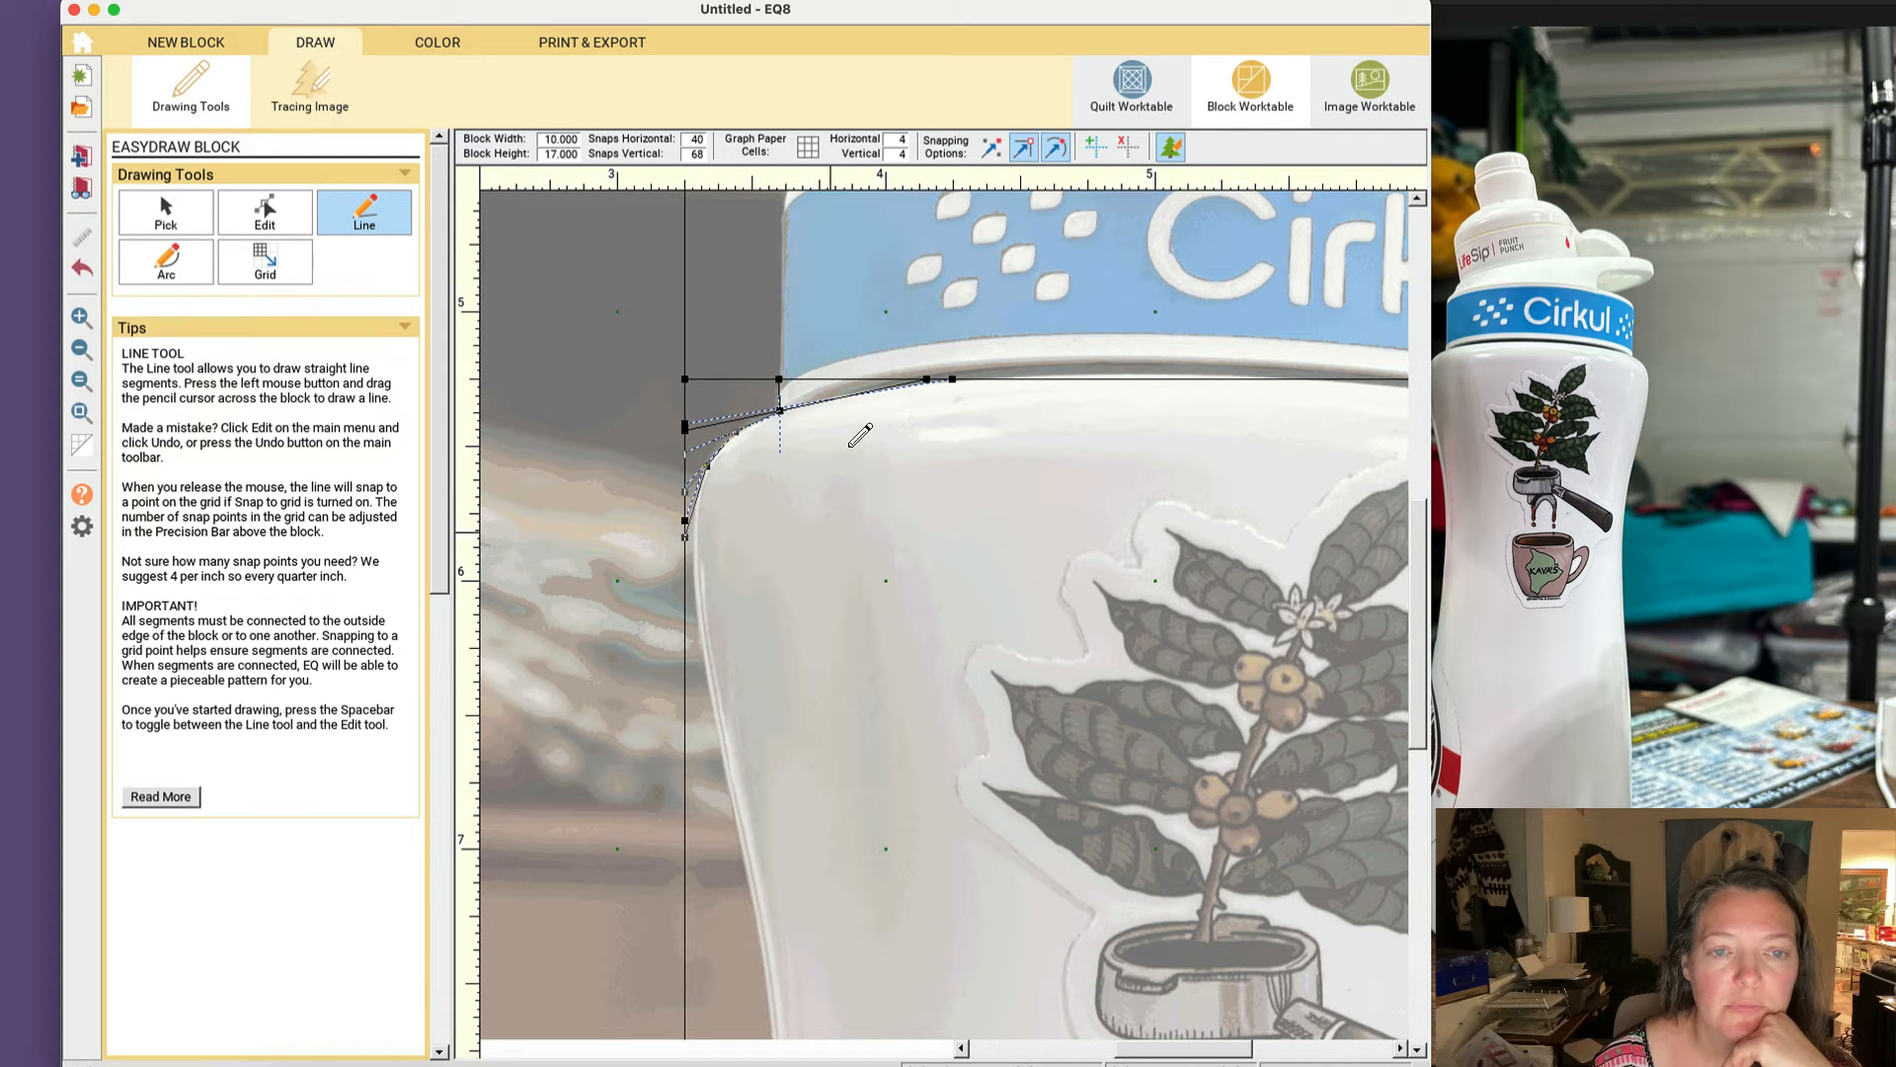
Step: Color the three small shoulder corner patches dark red and the thin sliver beneath the collar with the light blue dotted fabric
{"action": "left_click", "coordinate": [450, 43]}
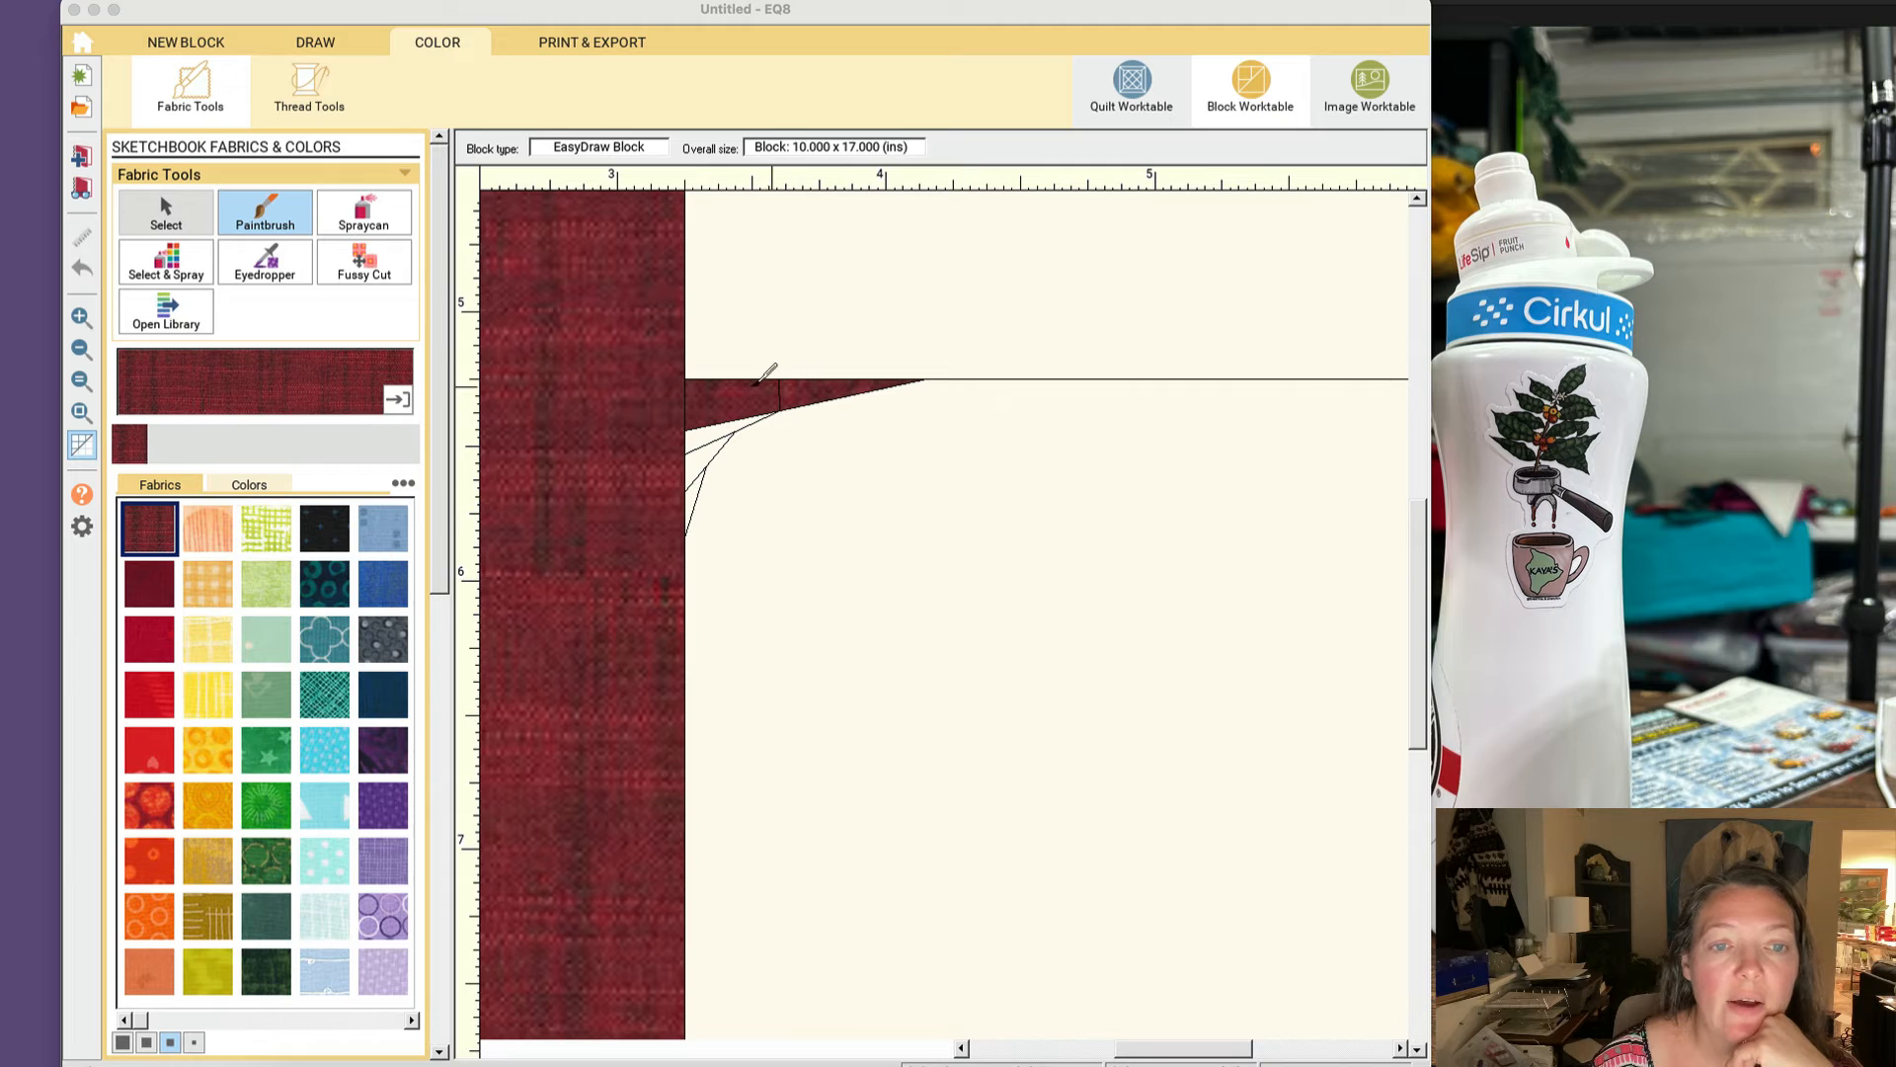
{"action": "left_click", "coordinate": [695, 436]}
{"action": "left_click", "coordinate": [695, 463]}
{"action": "left_click", "coordinate": [693, 497]}
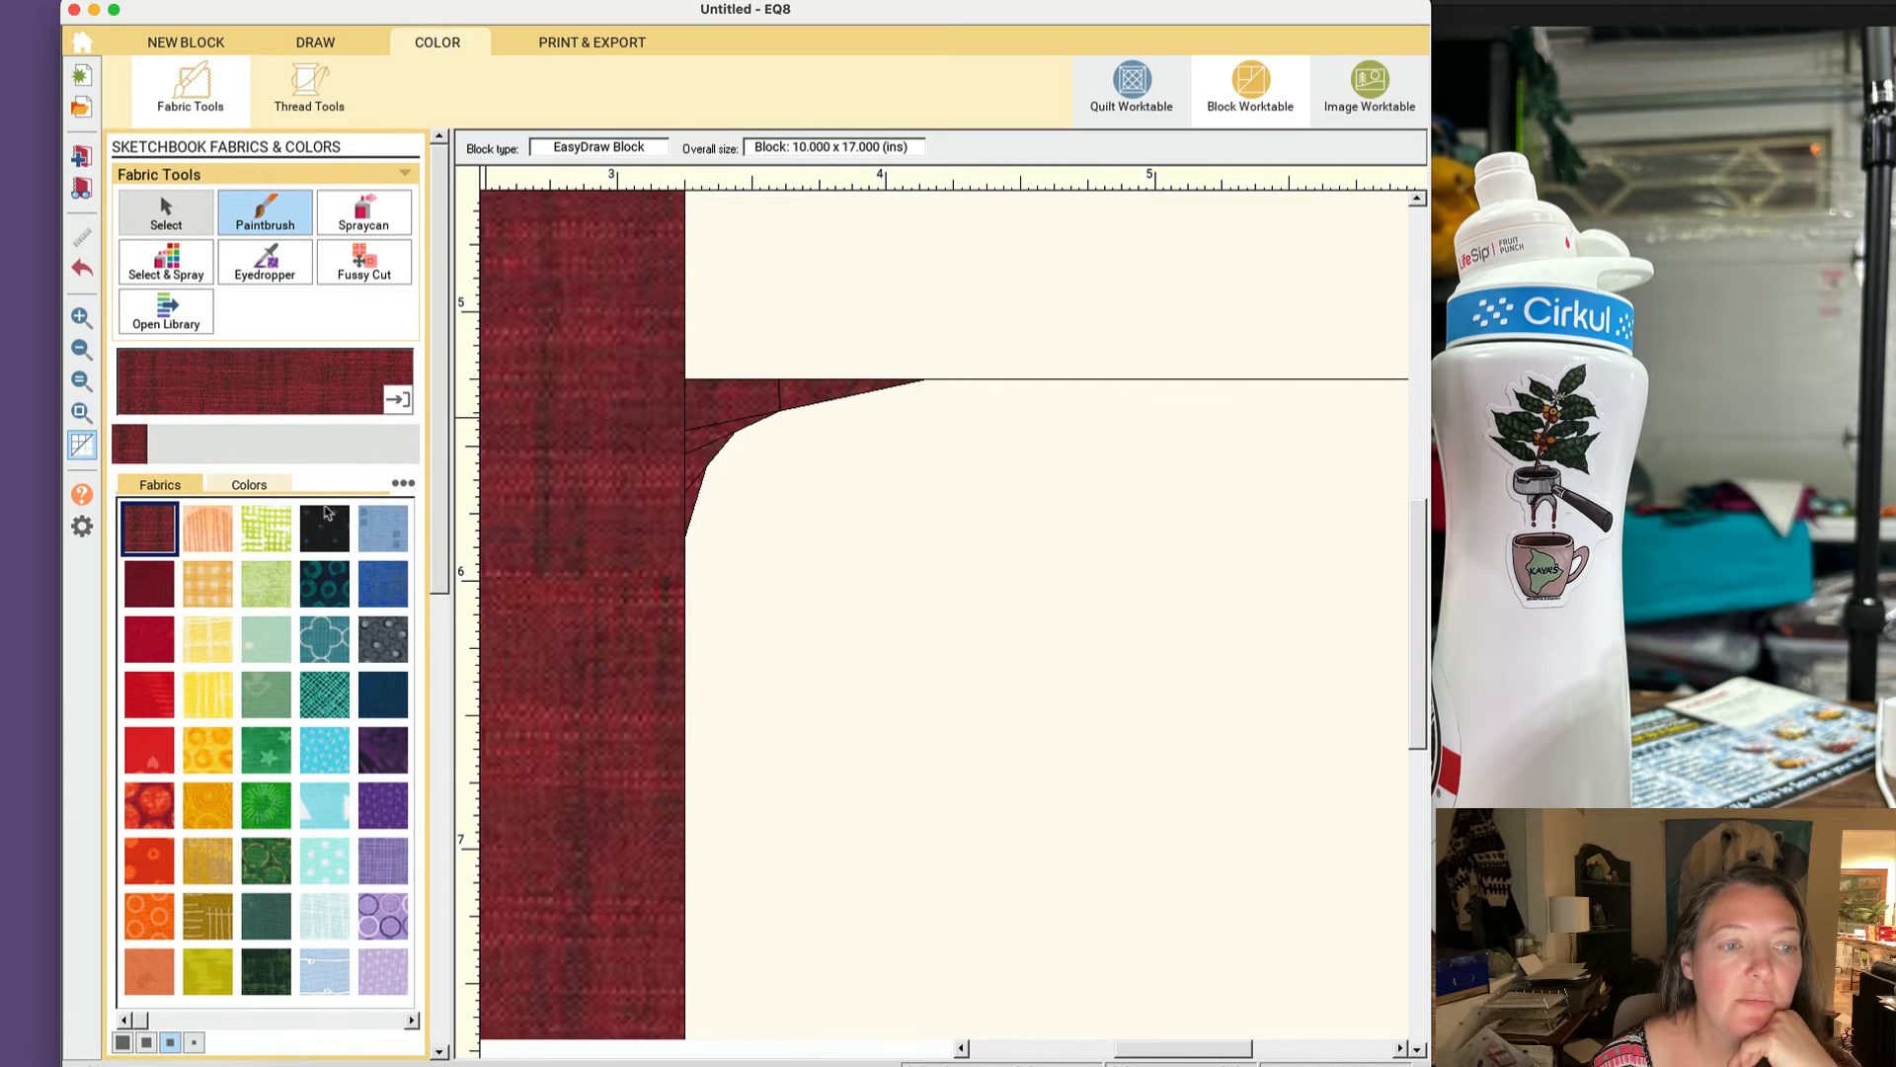
{"action": "left_click", "coordinate": [331, 745]}
{"action": "left_click", "coordinate": [834, 390]}
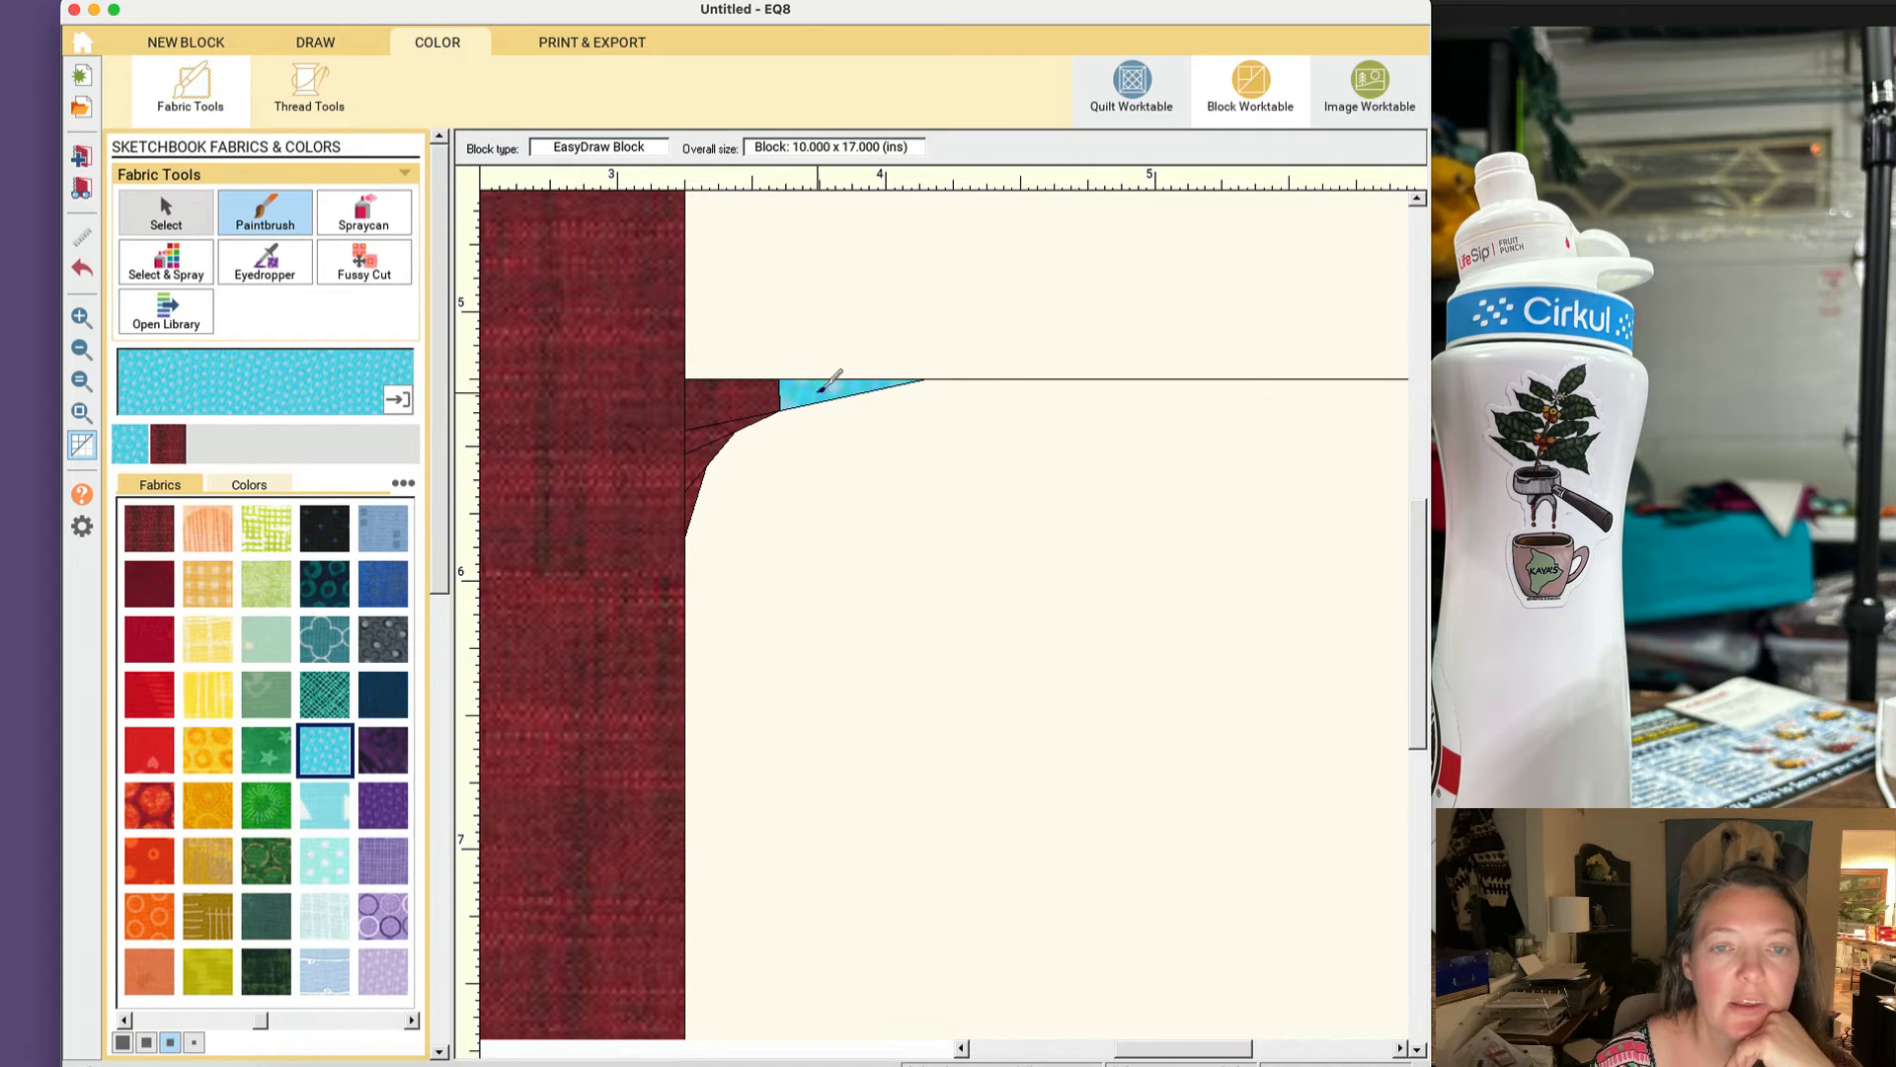
Step: Select all the line segments around the bottle's left shoulder and paste a copy of them into the block
{"action": "left_click", "coordinate": [334, 41]}
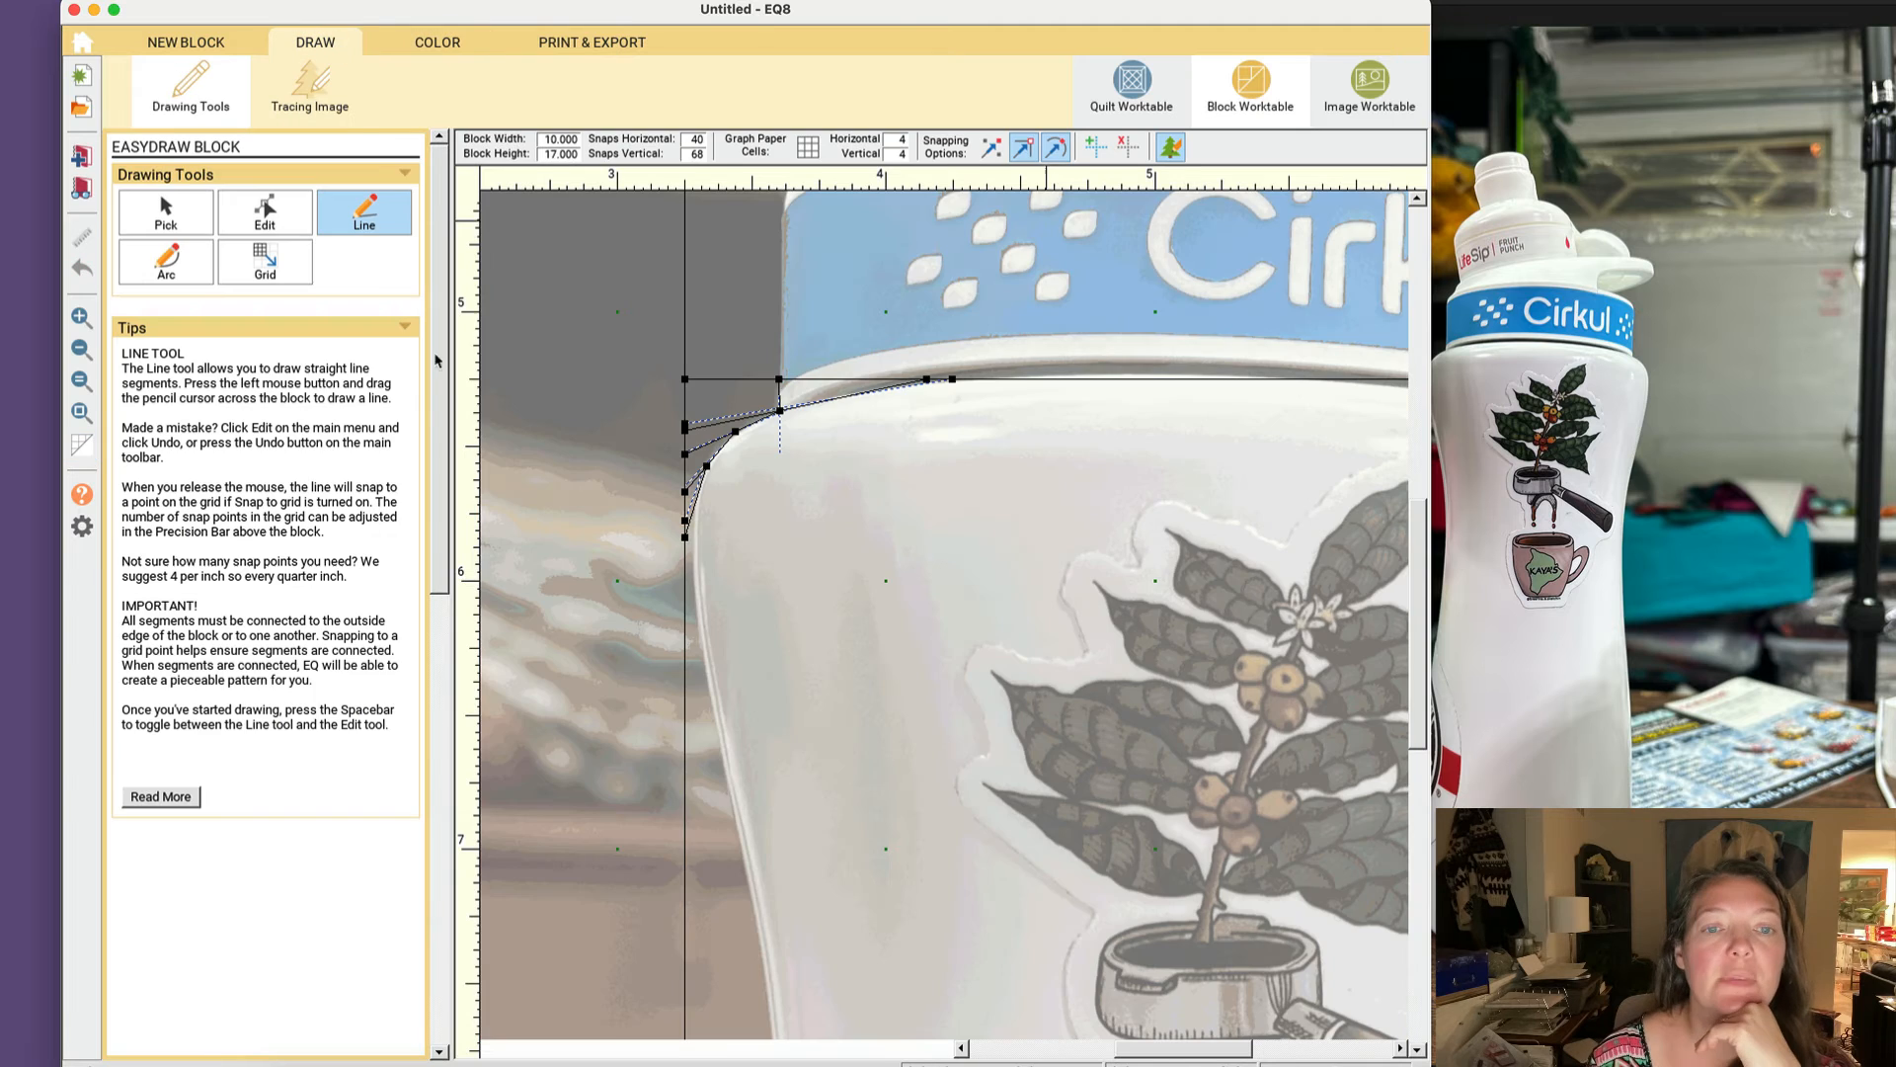
{"action": "left_click", "coordinate": [80, 413]}
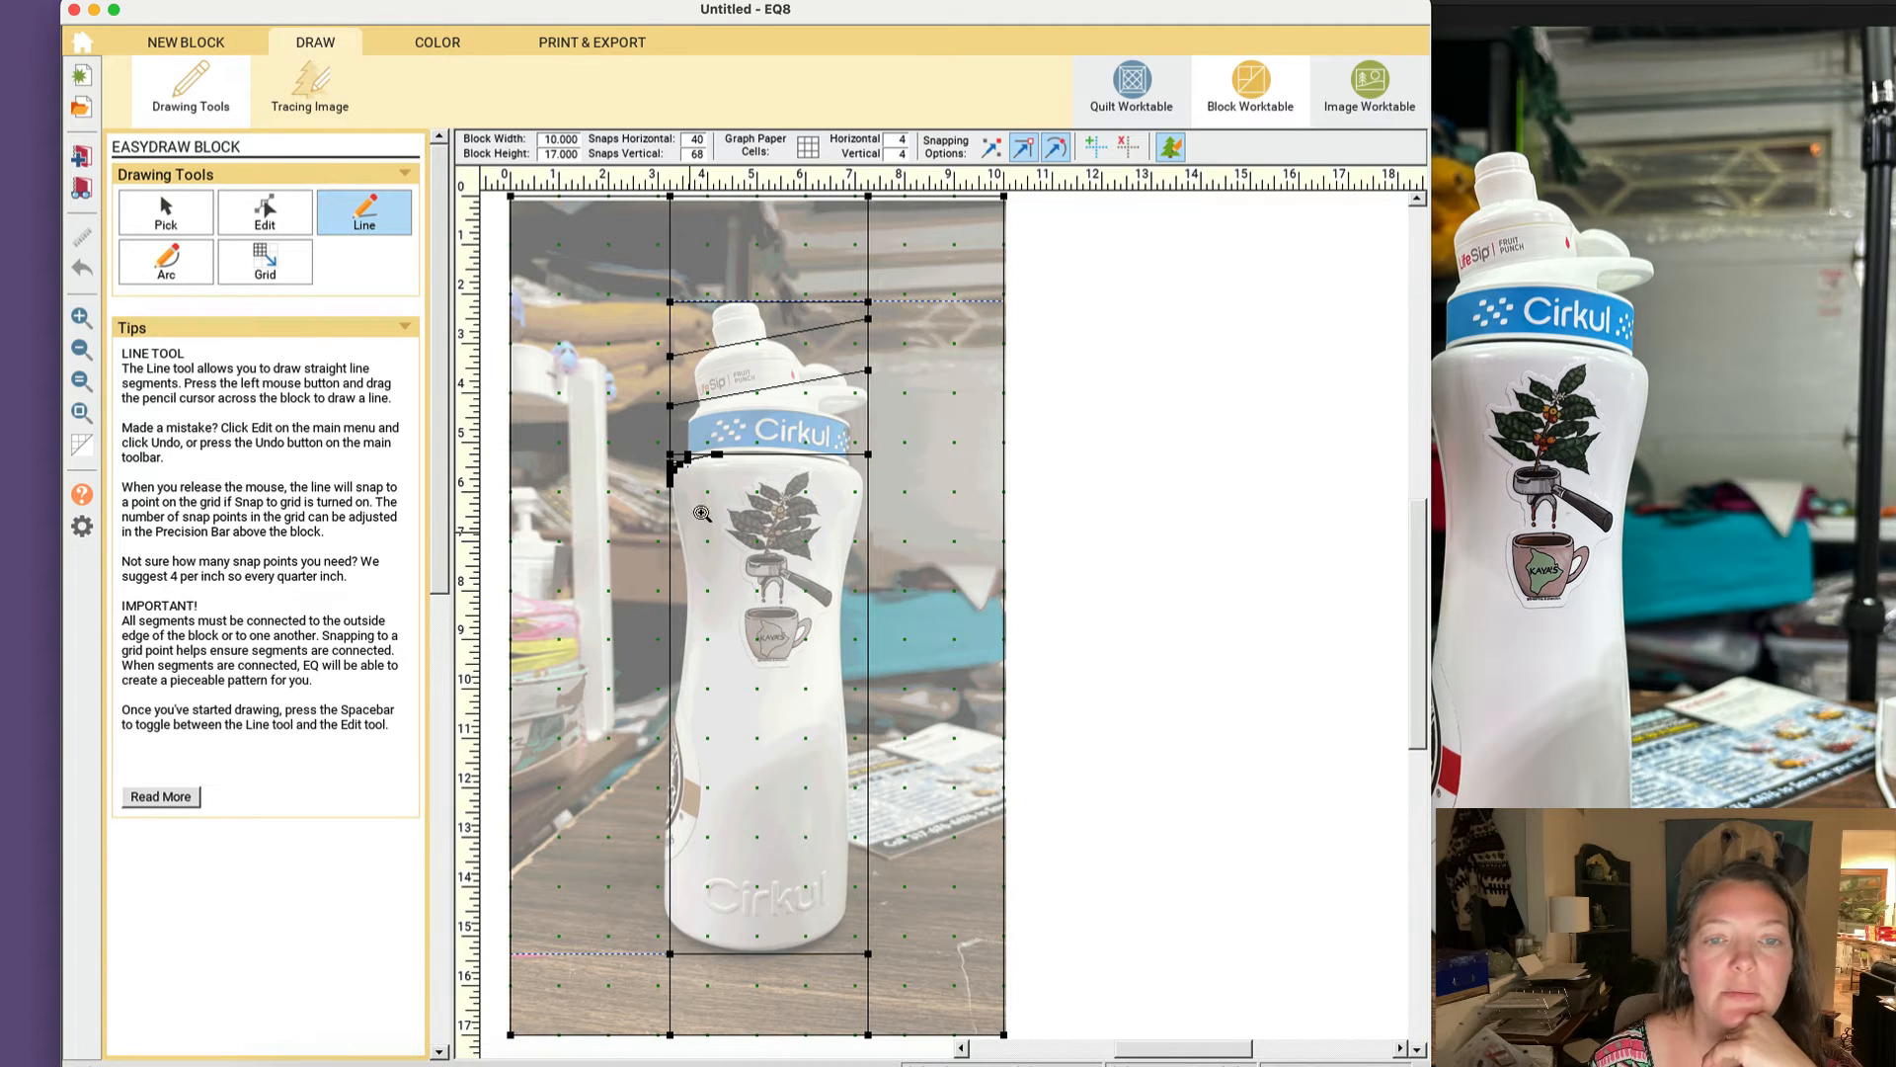
{"action": "left_click_drag", "start_coordinate": [802, 416], "coordinate": [895, 501]}
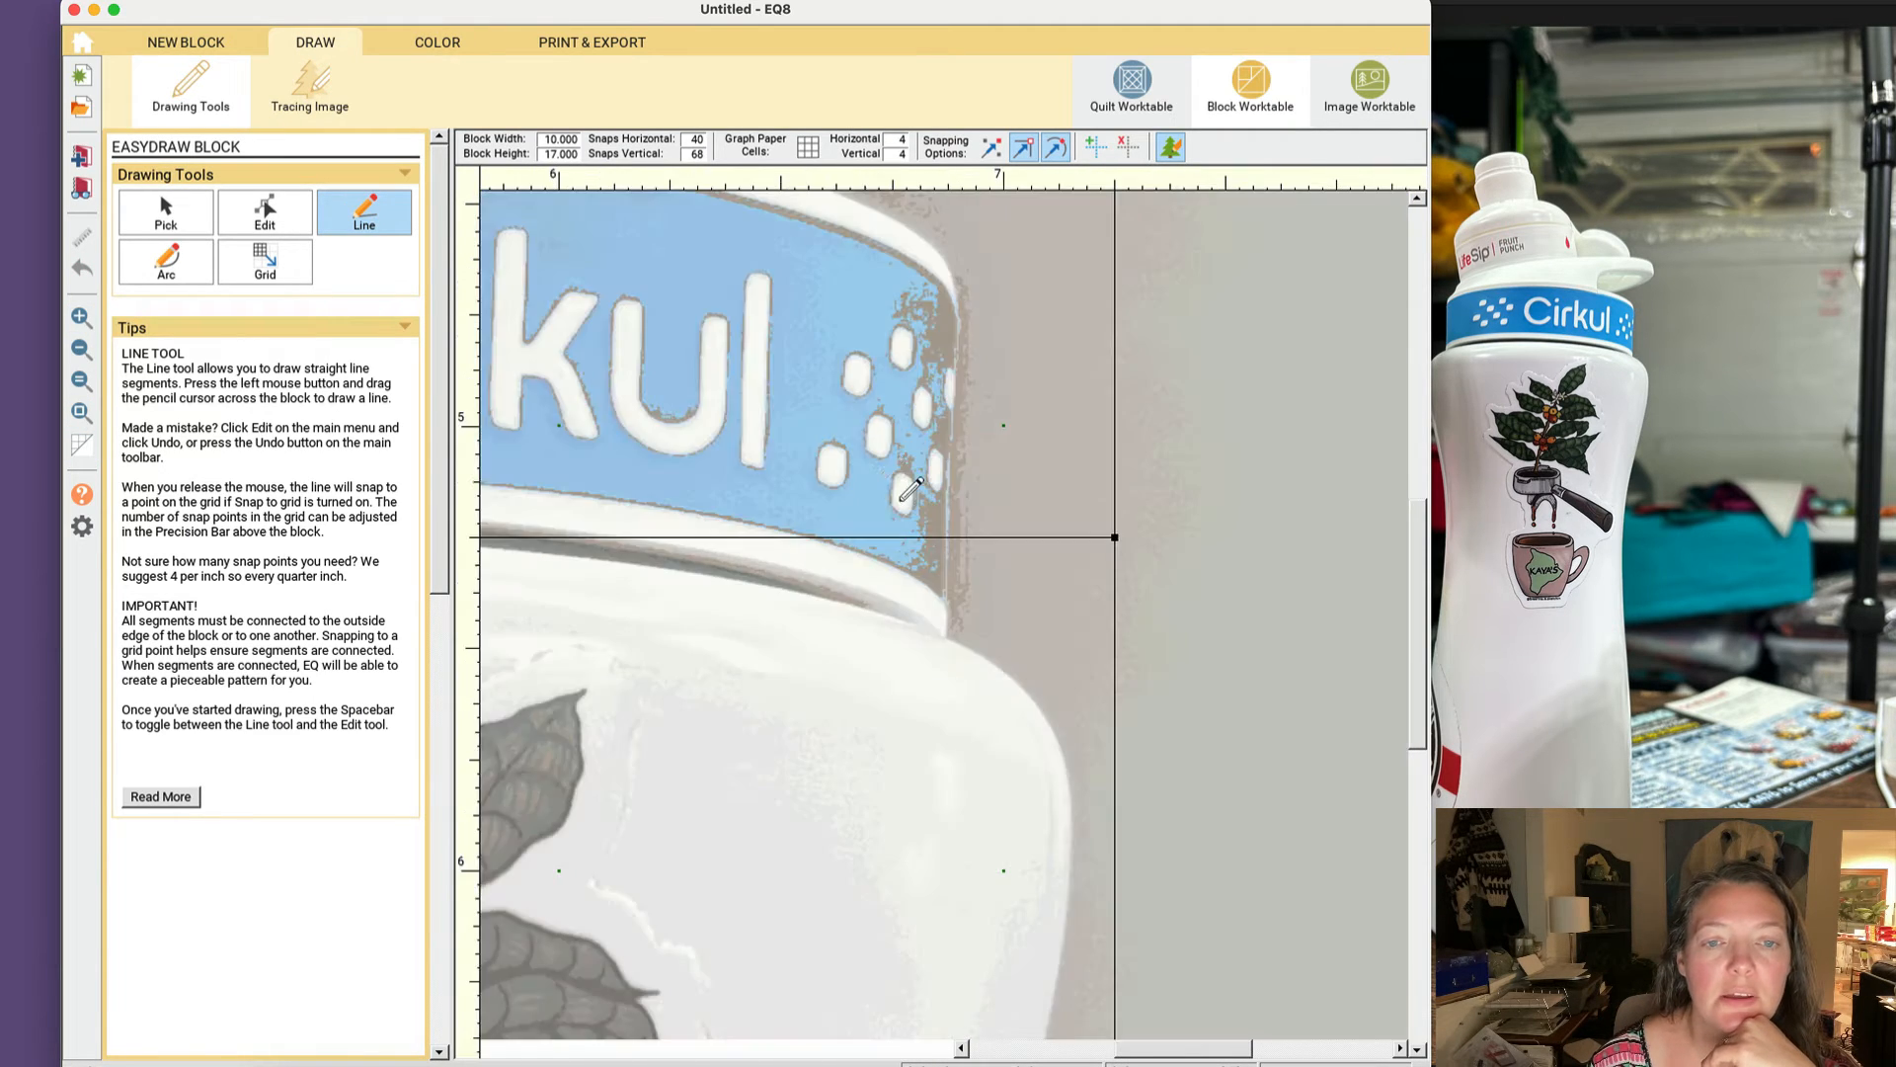
{"action": "left_click", "coordinate": [88, 405]}
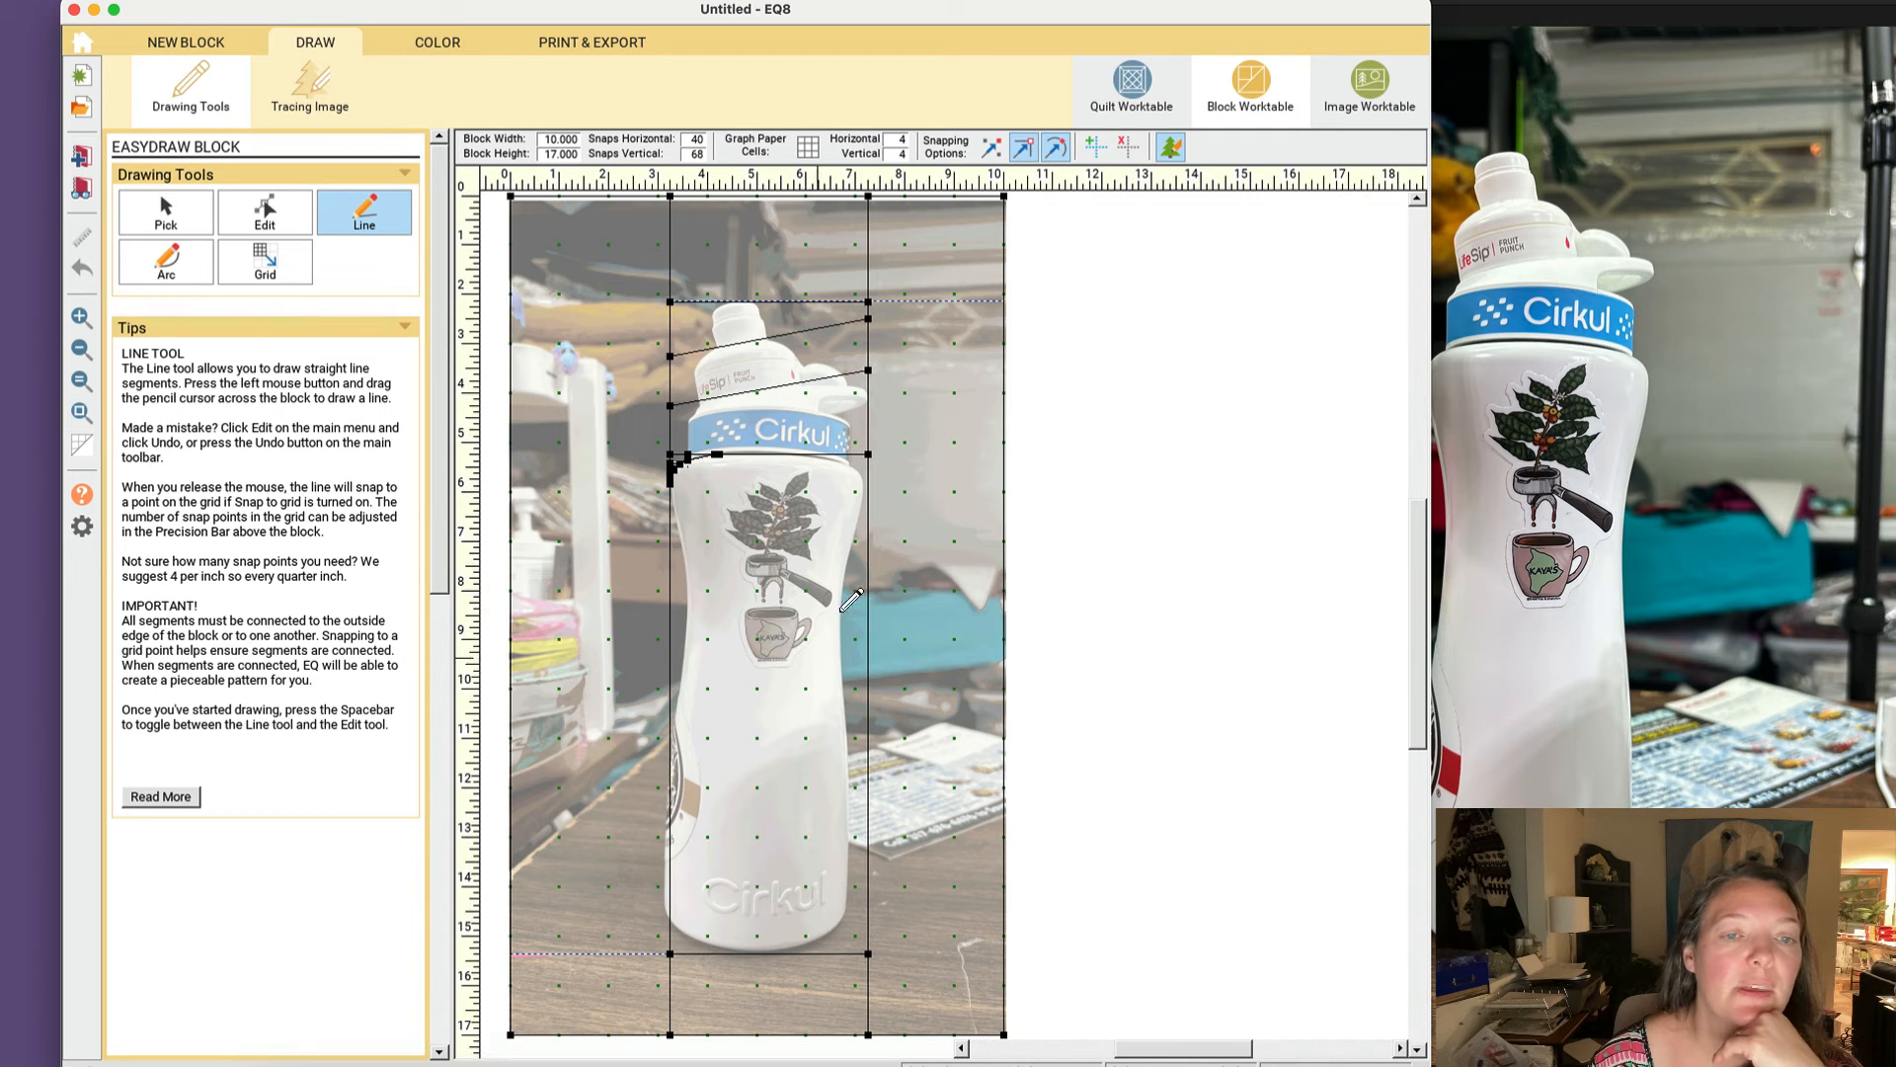
{"action": "left_click_drag", "start_coordinate": [640, 431], "coordinate": [931, 566]}
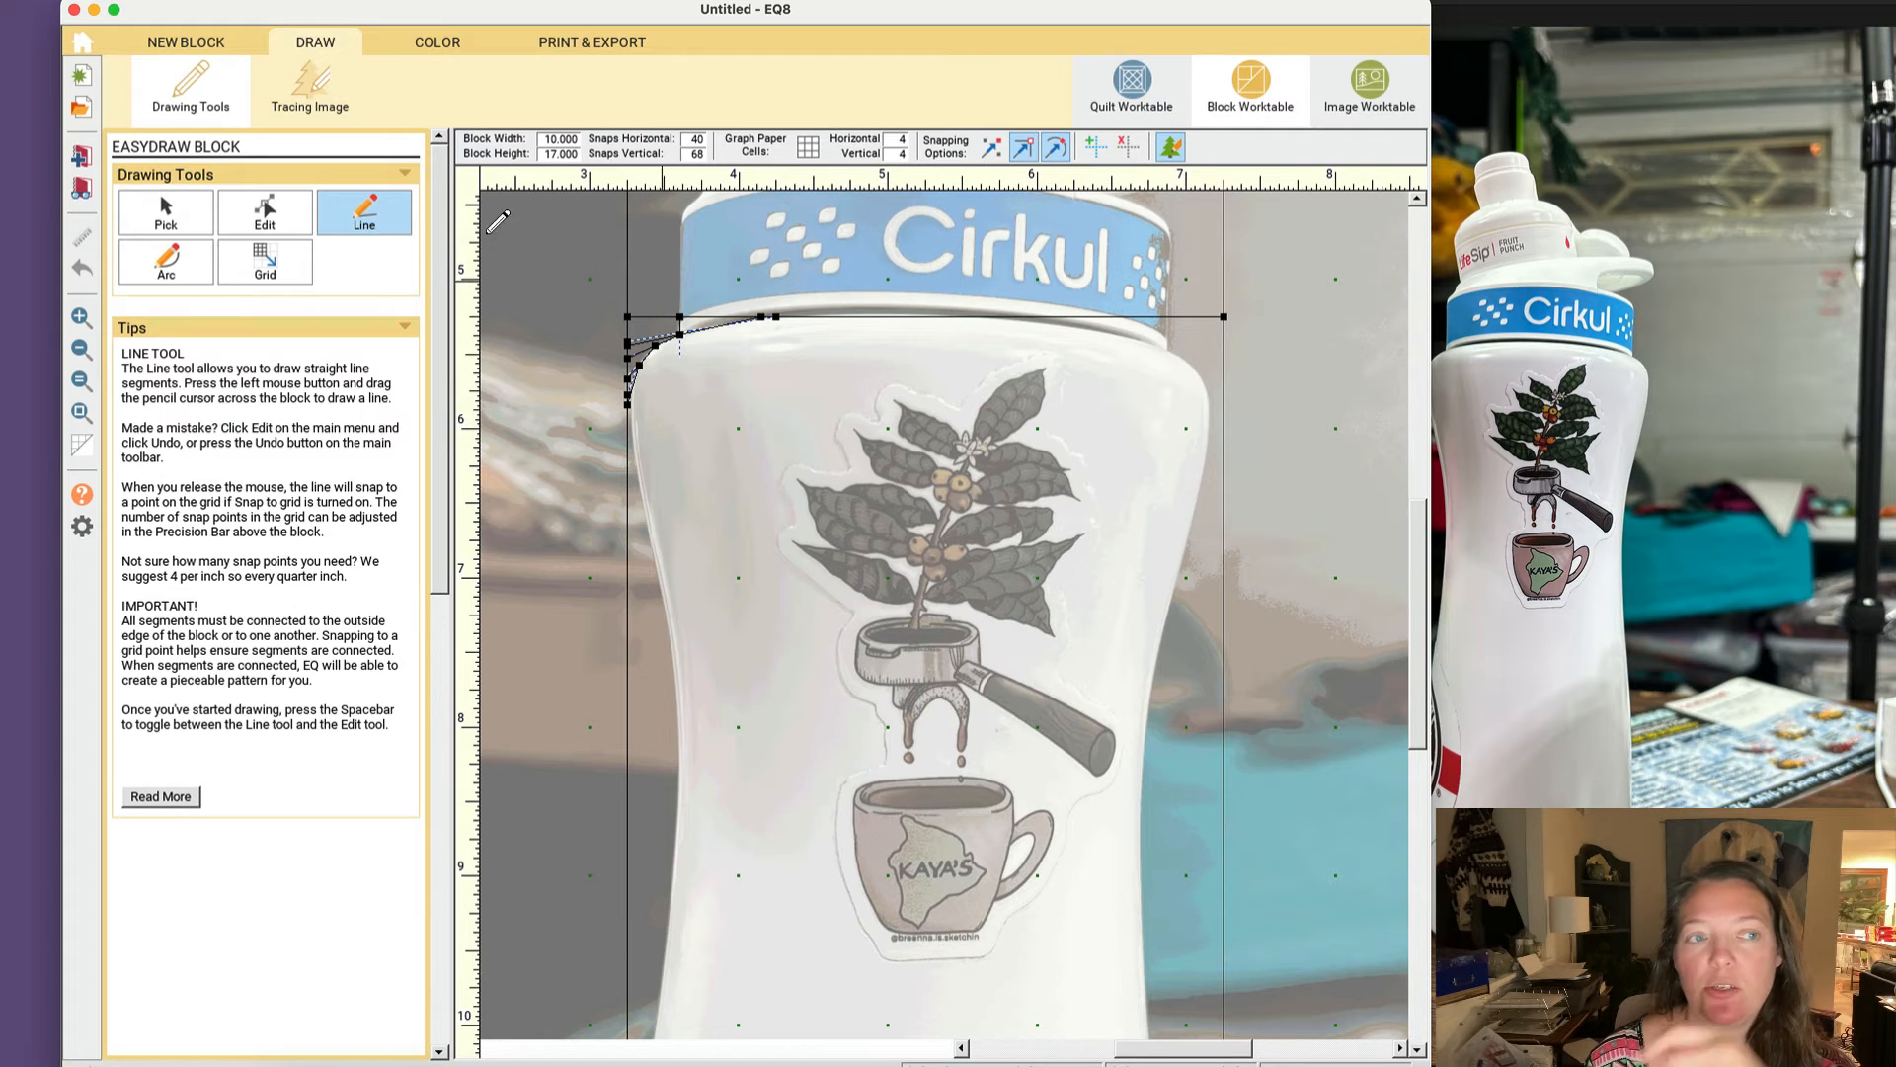
{"action": "left_click", "coordinate": [166, 225]}
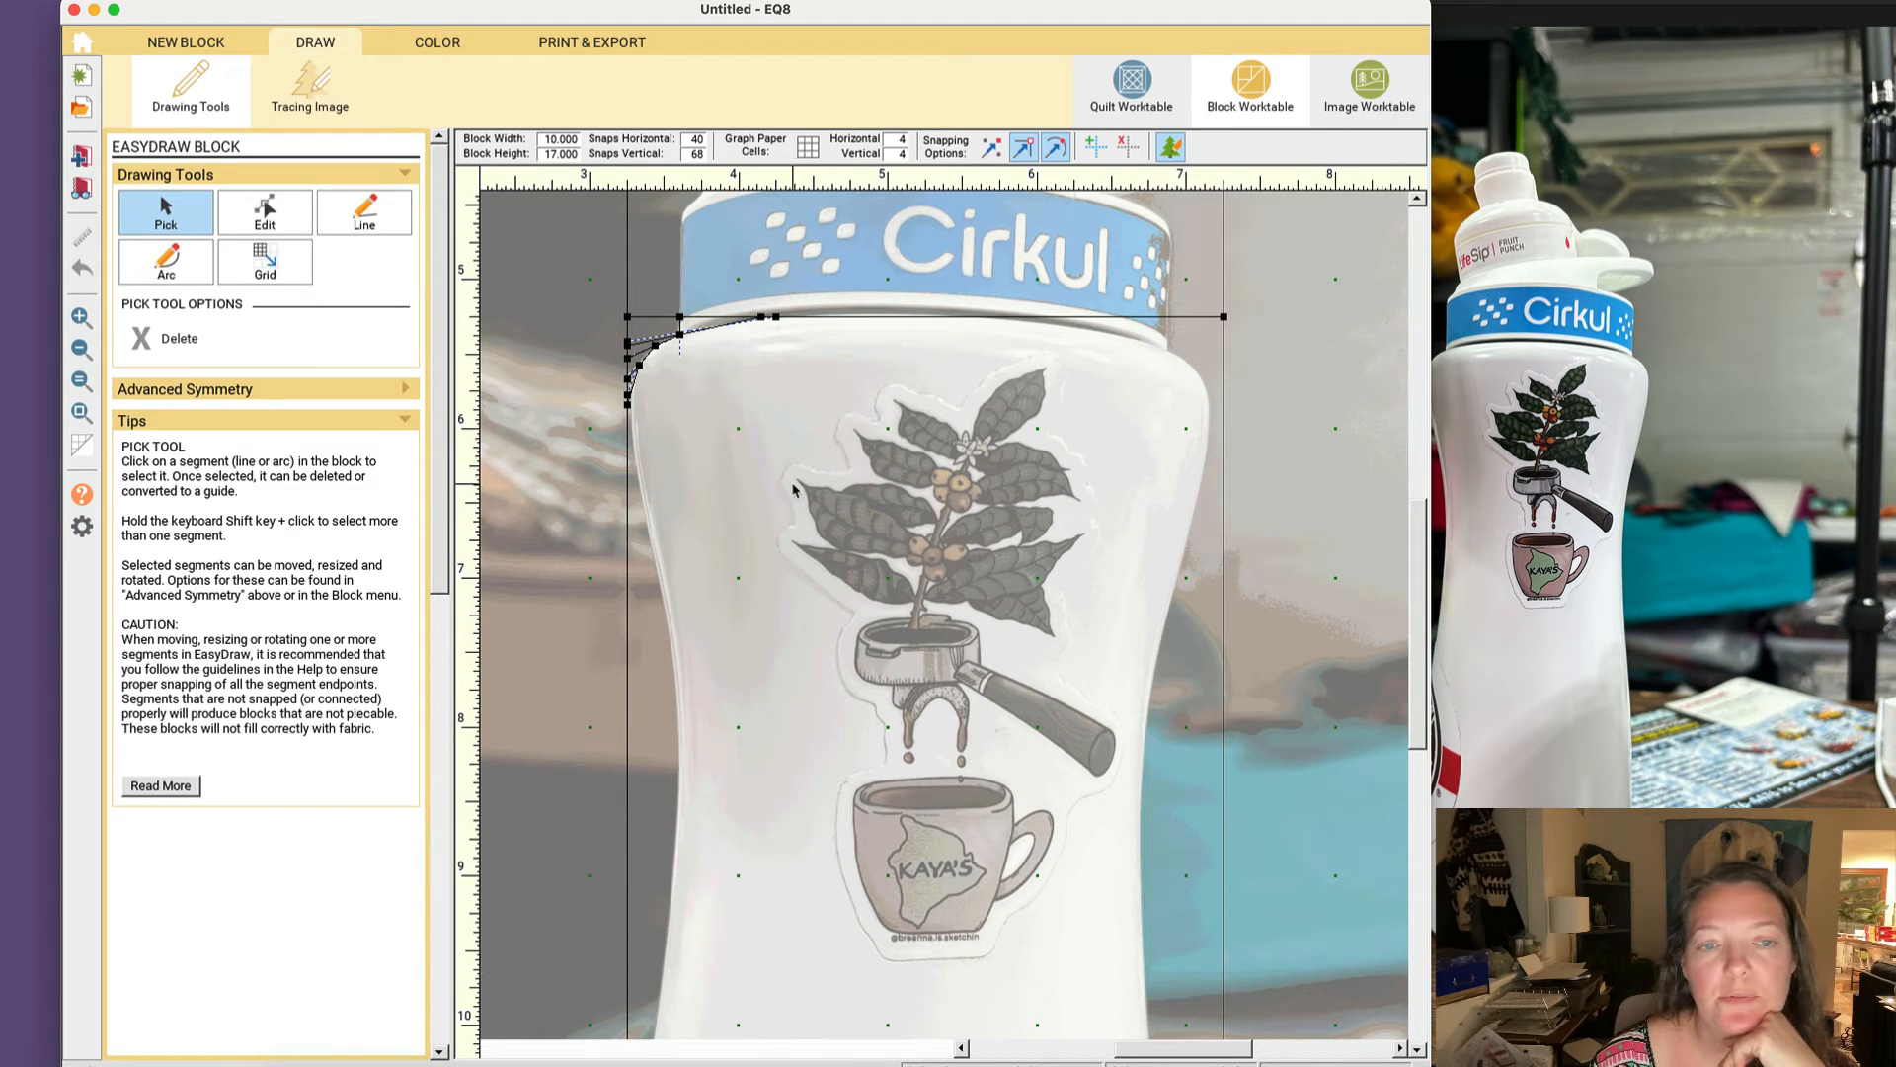
{"action": "left_click_drag", "start_coordinate": [793, 486], "coordinate": [561, 275]}
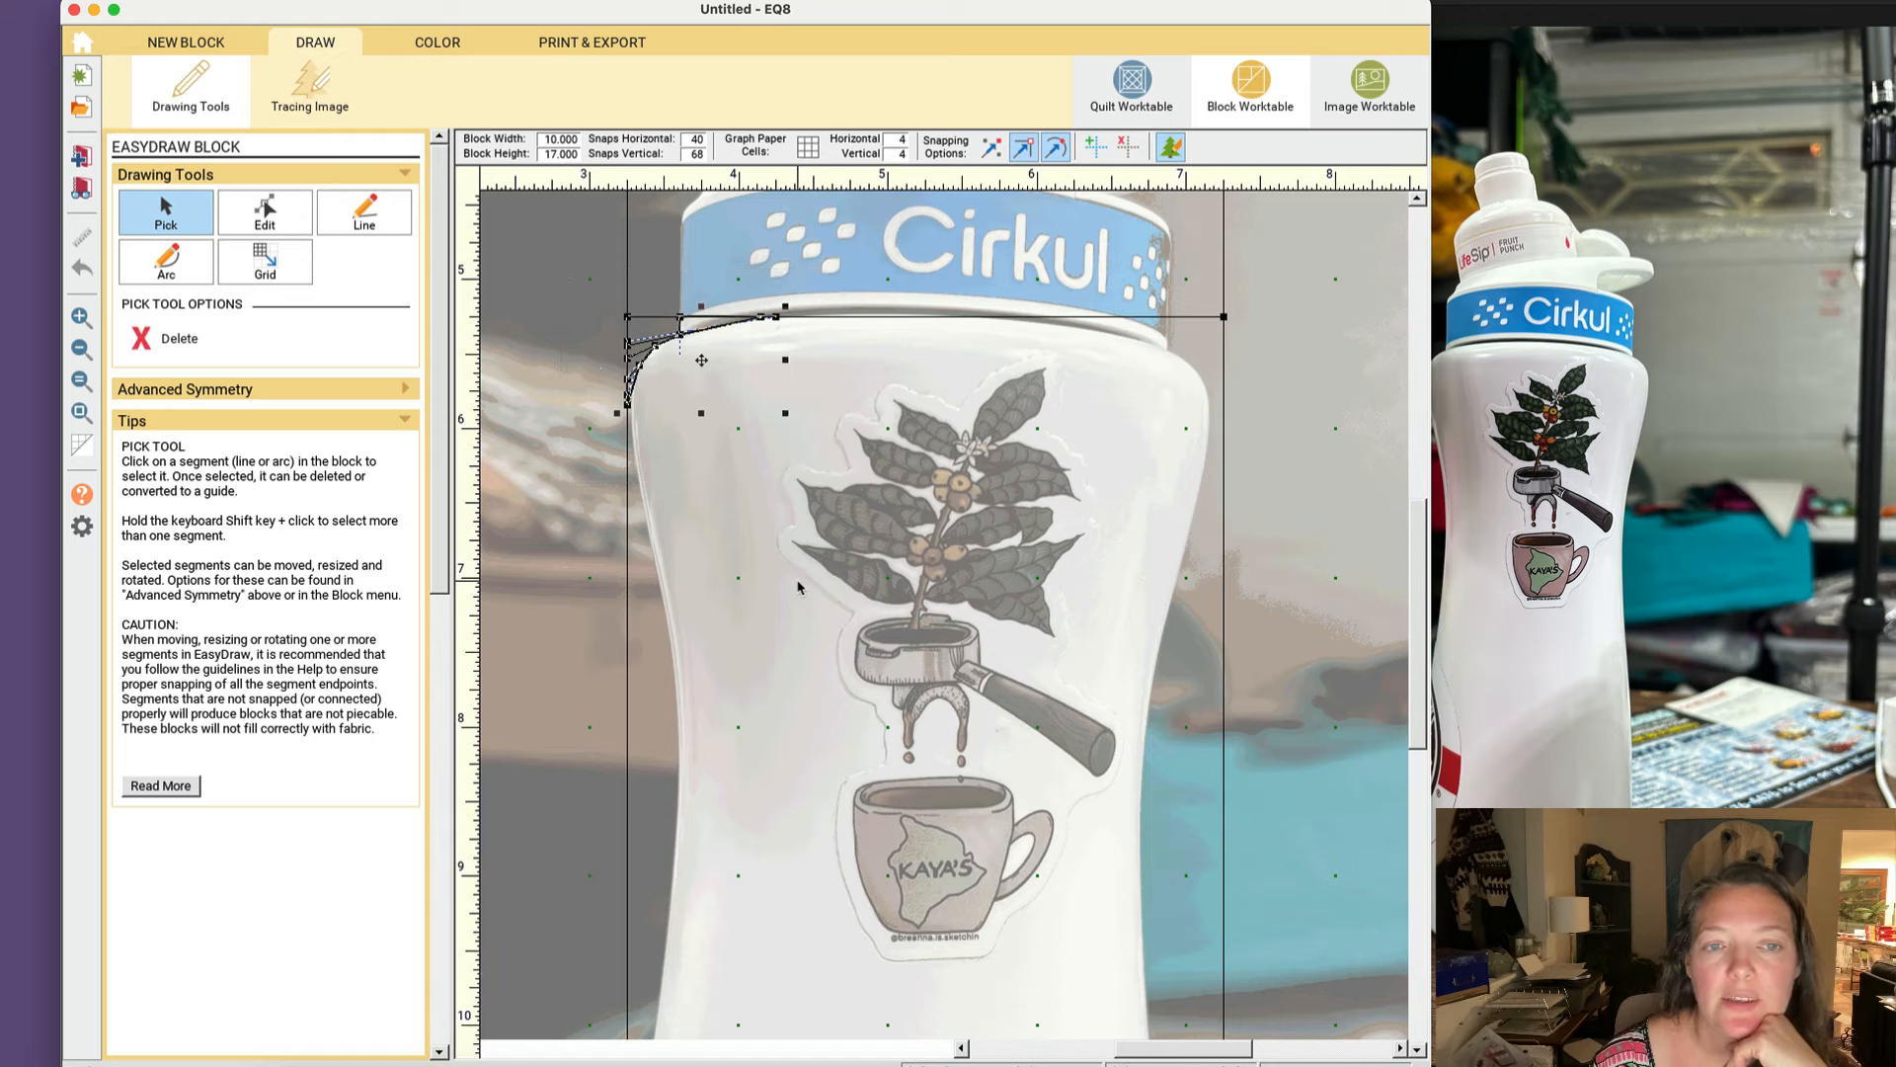
{"action": "right_click", "coordinate": [700, 378]}
{"action": "left_click", "coordinate": [733, 408]}
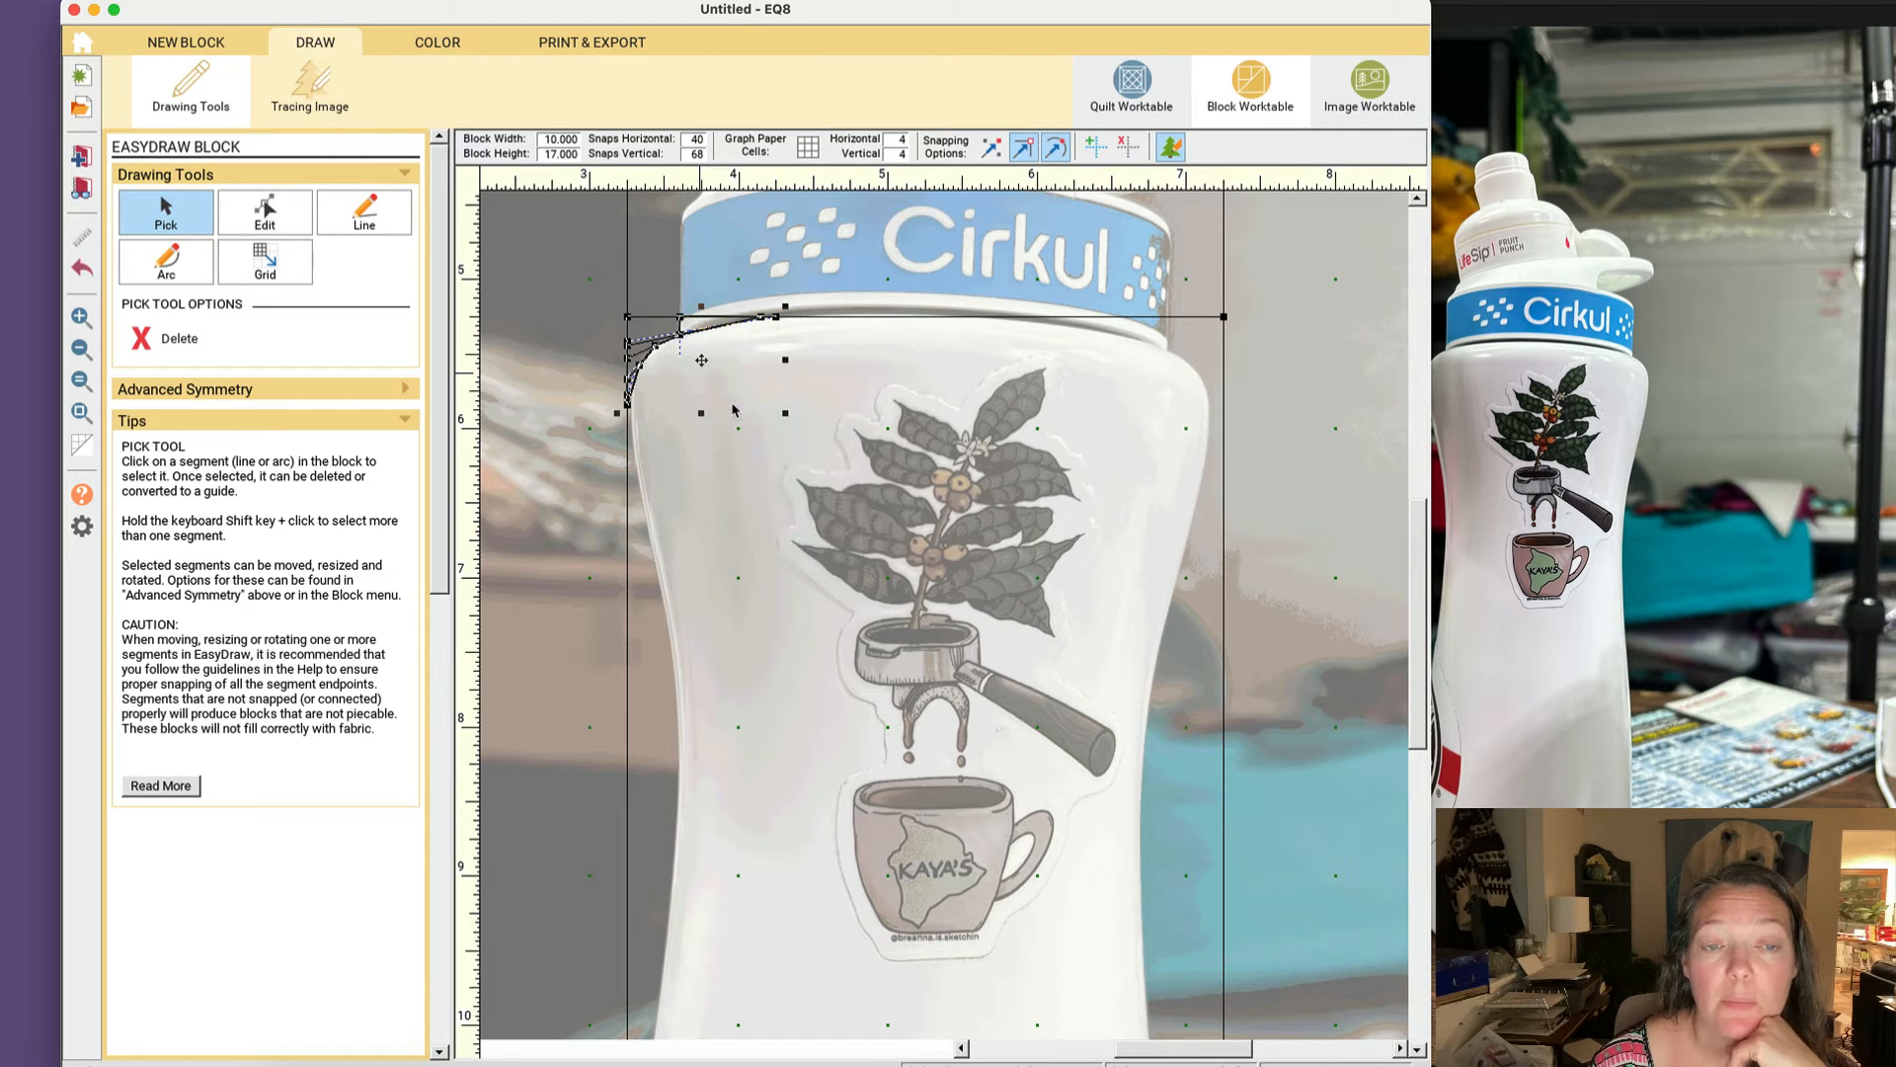
{"action": "right_click", "coordinate": [859, 408]}
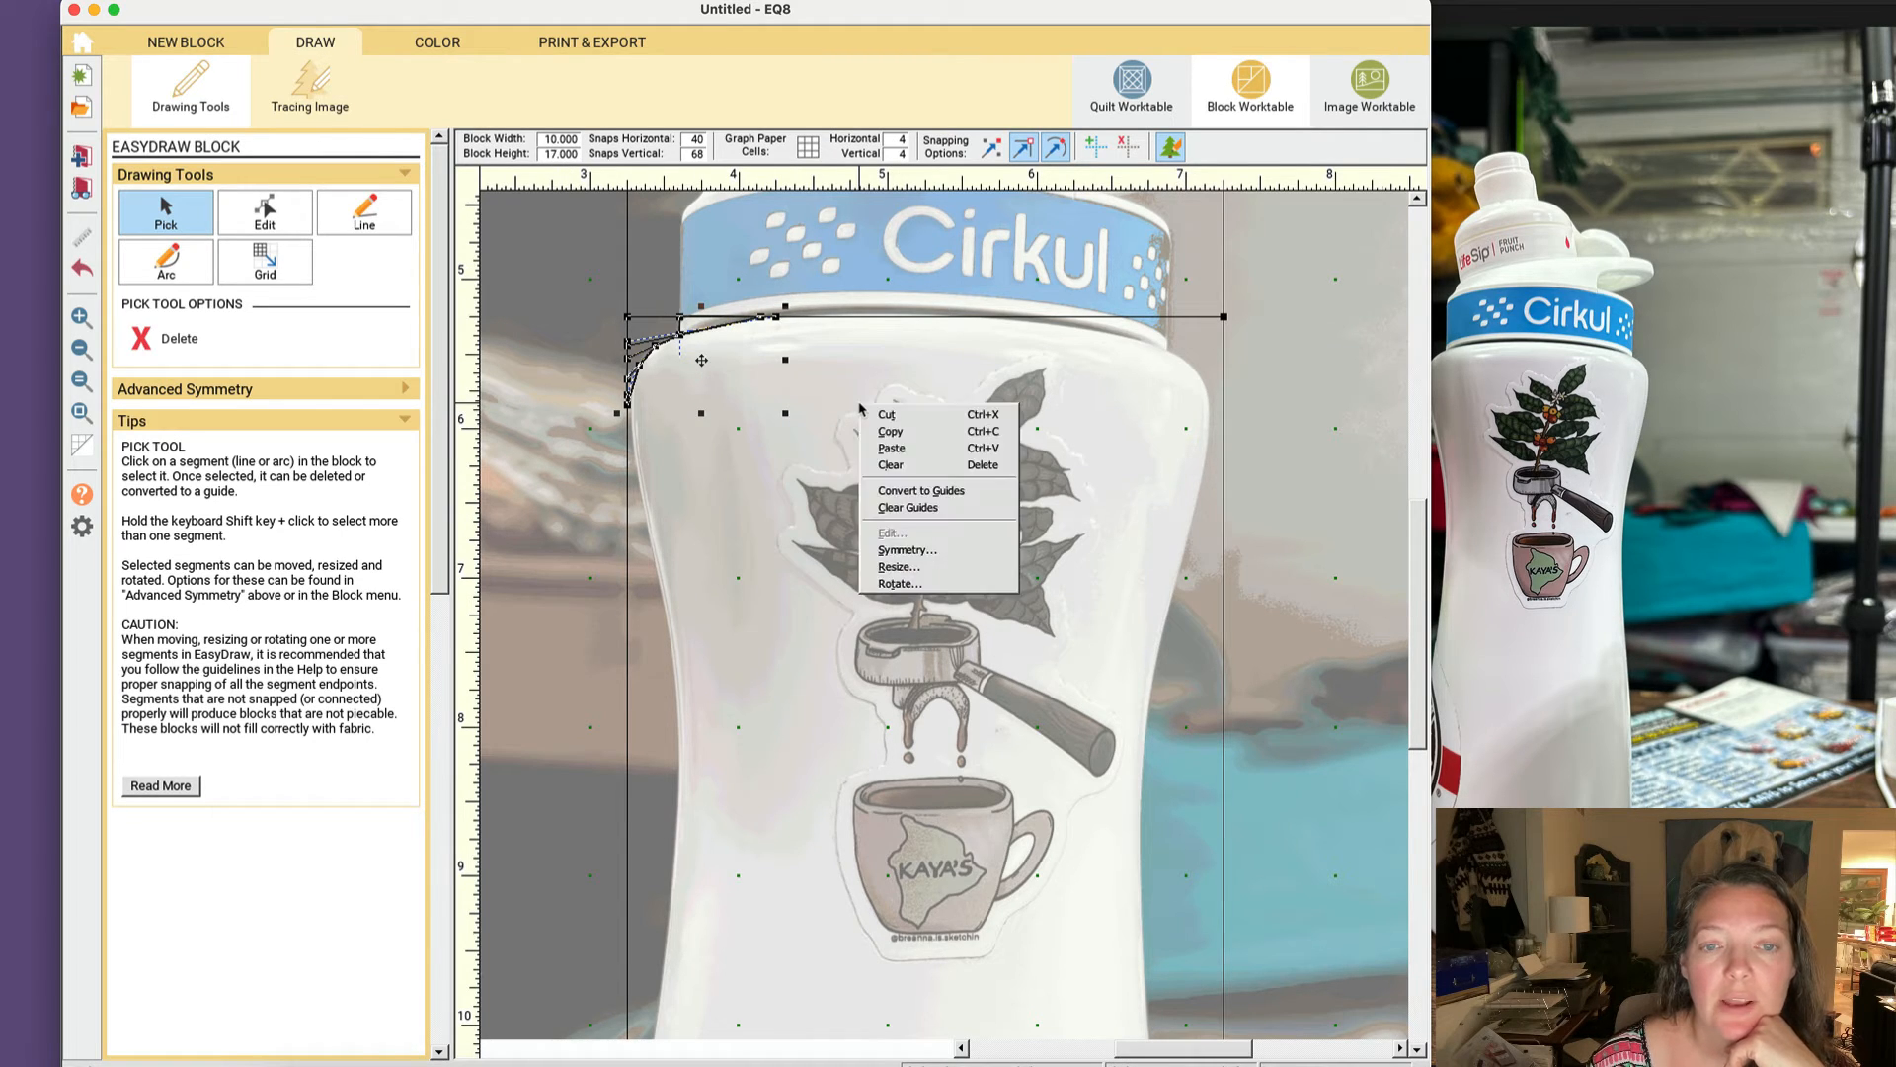
{"action": "left_click", "coordinate": [895, 445]}
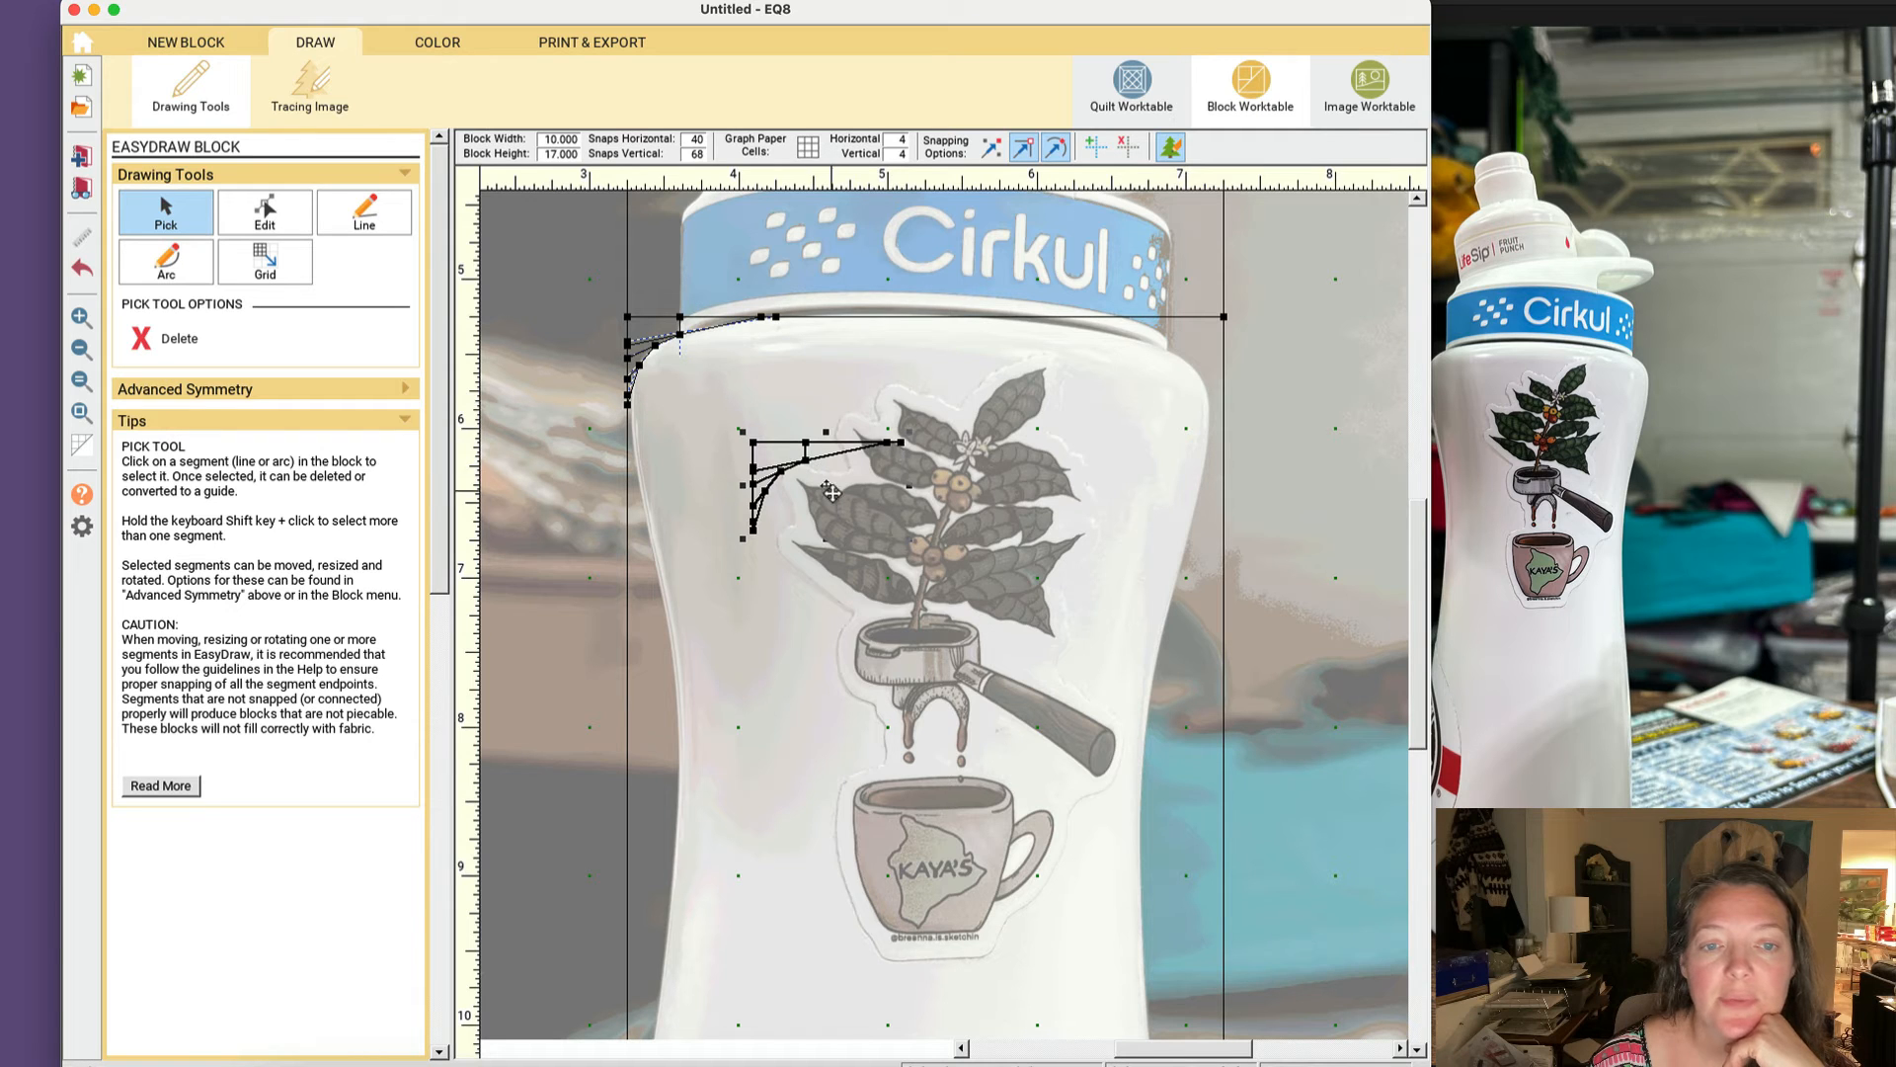
Step: Flip the pasted shoulder lines horizontally with Symmetry so they mirror the left shoulder
{"action": "right_click", "coordinate": [832, 497]}
{"action": "left_click", "coordinate": [879, 641]}
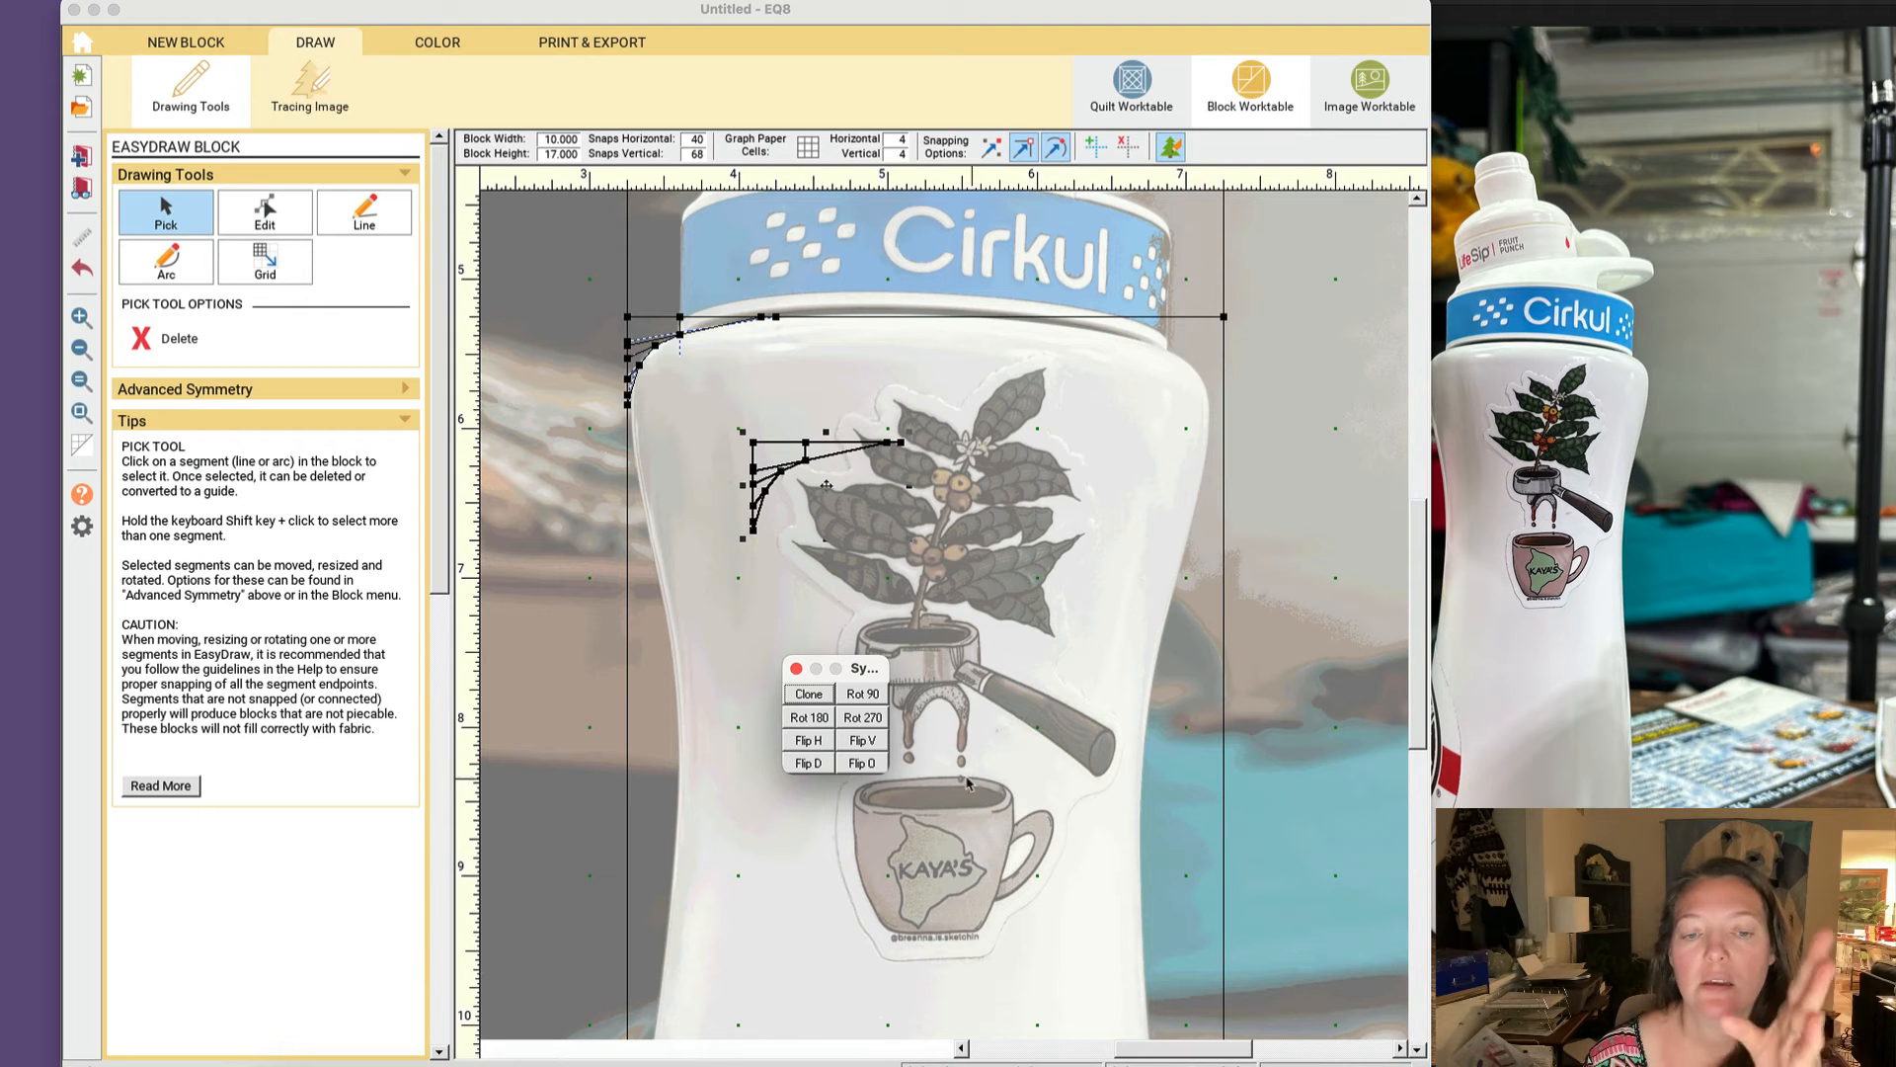
{"action": "left_click", "coordinate": [863, 741]}
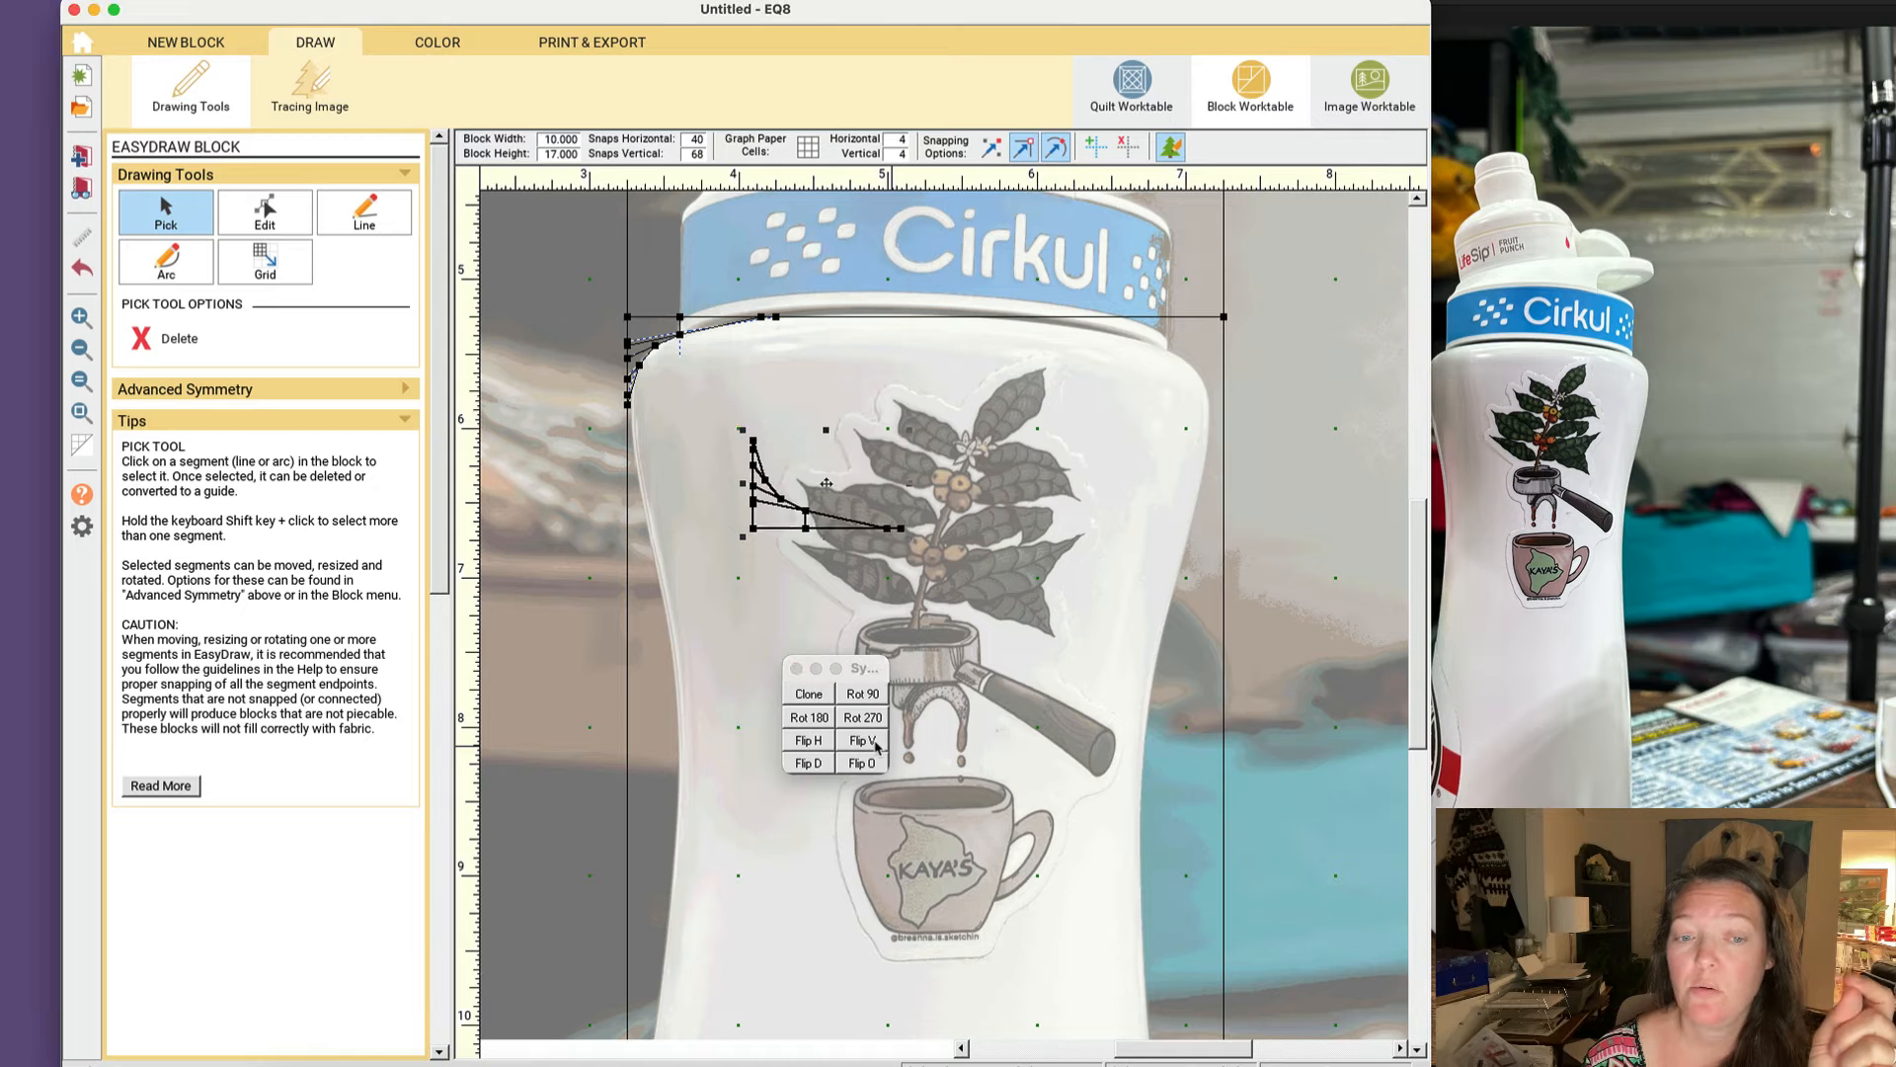
{"action": "left_click", "coordinate": [876, 745]}
{"action": "left_click", "coordinate": [826, 743]}
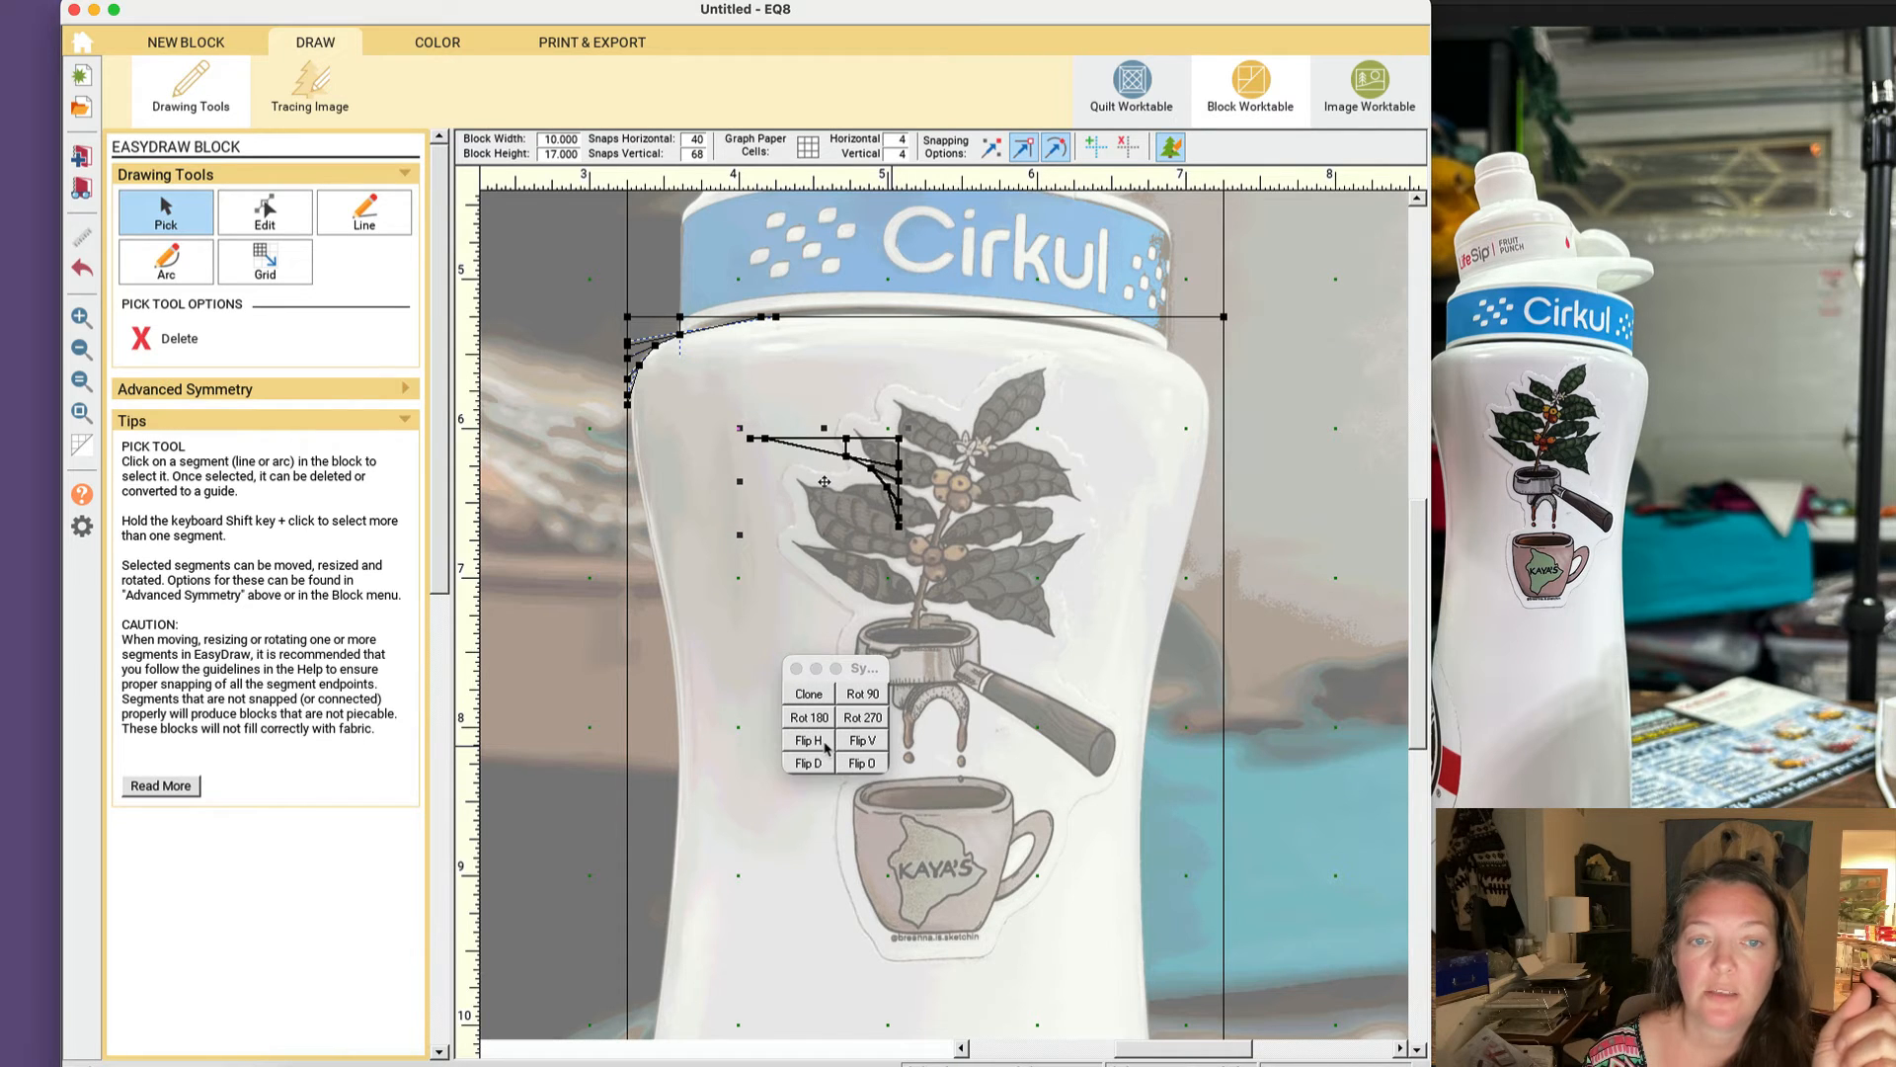
Step: Move the mirrored lines onto the bottle's right shoulder, against the collar line and the right vertical seam, and convert them to guides
{"action": "left_click_drag", "start_coordinate": [825, 482], "coordinate": [1156, 353]}
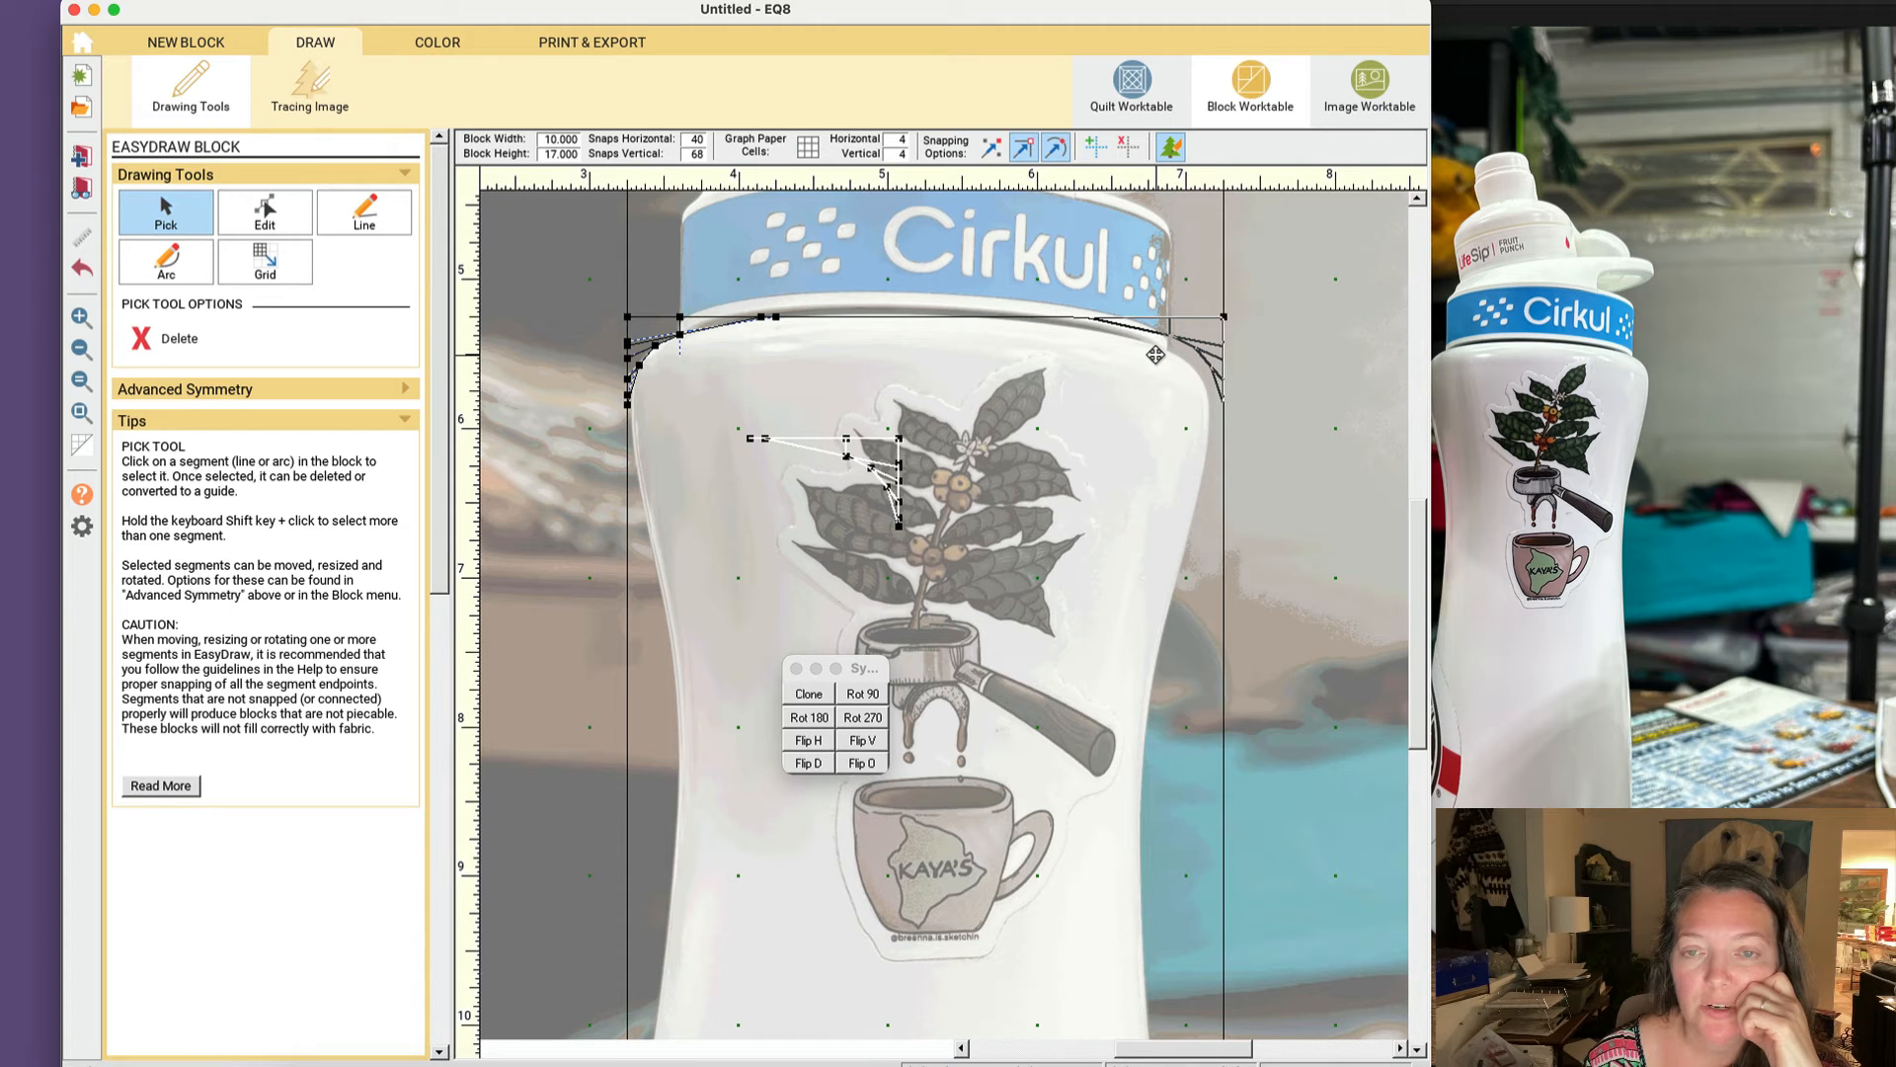
{"action": "left_click_drag", "start_coordinate": [1155, 354], "coordinate": [1156, 353]}
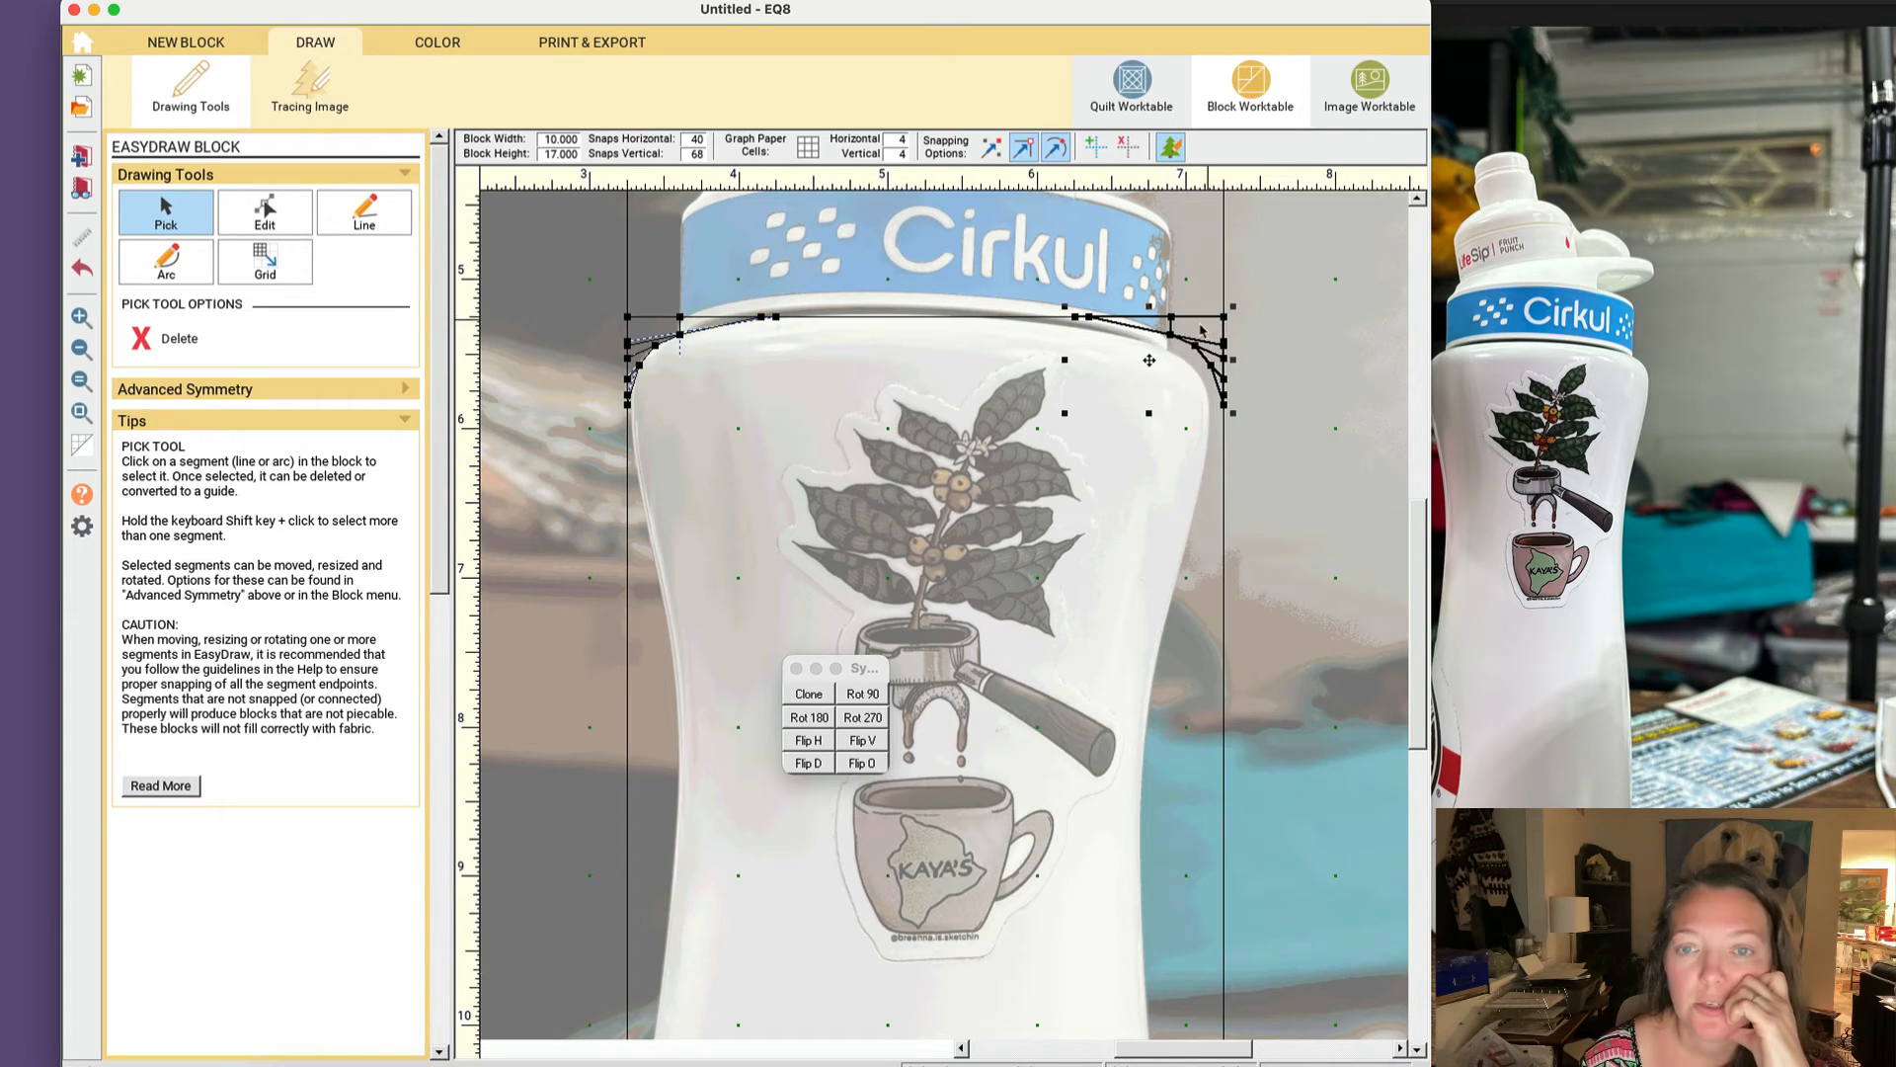
{"action": "right_click", "coordinate": [1195, 336]}
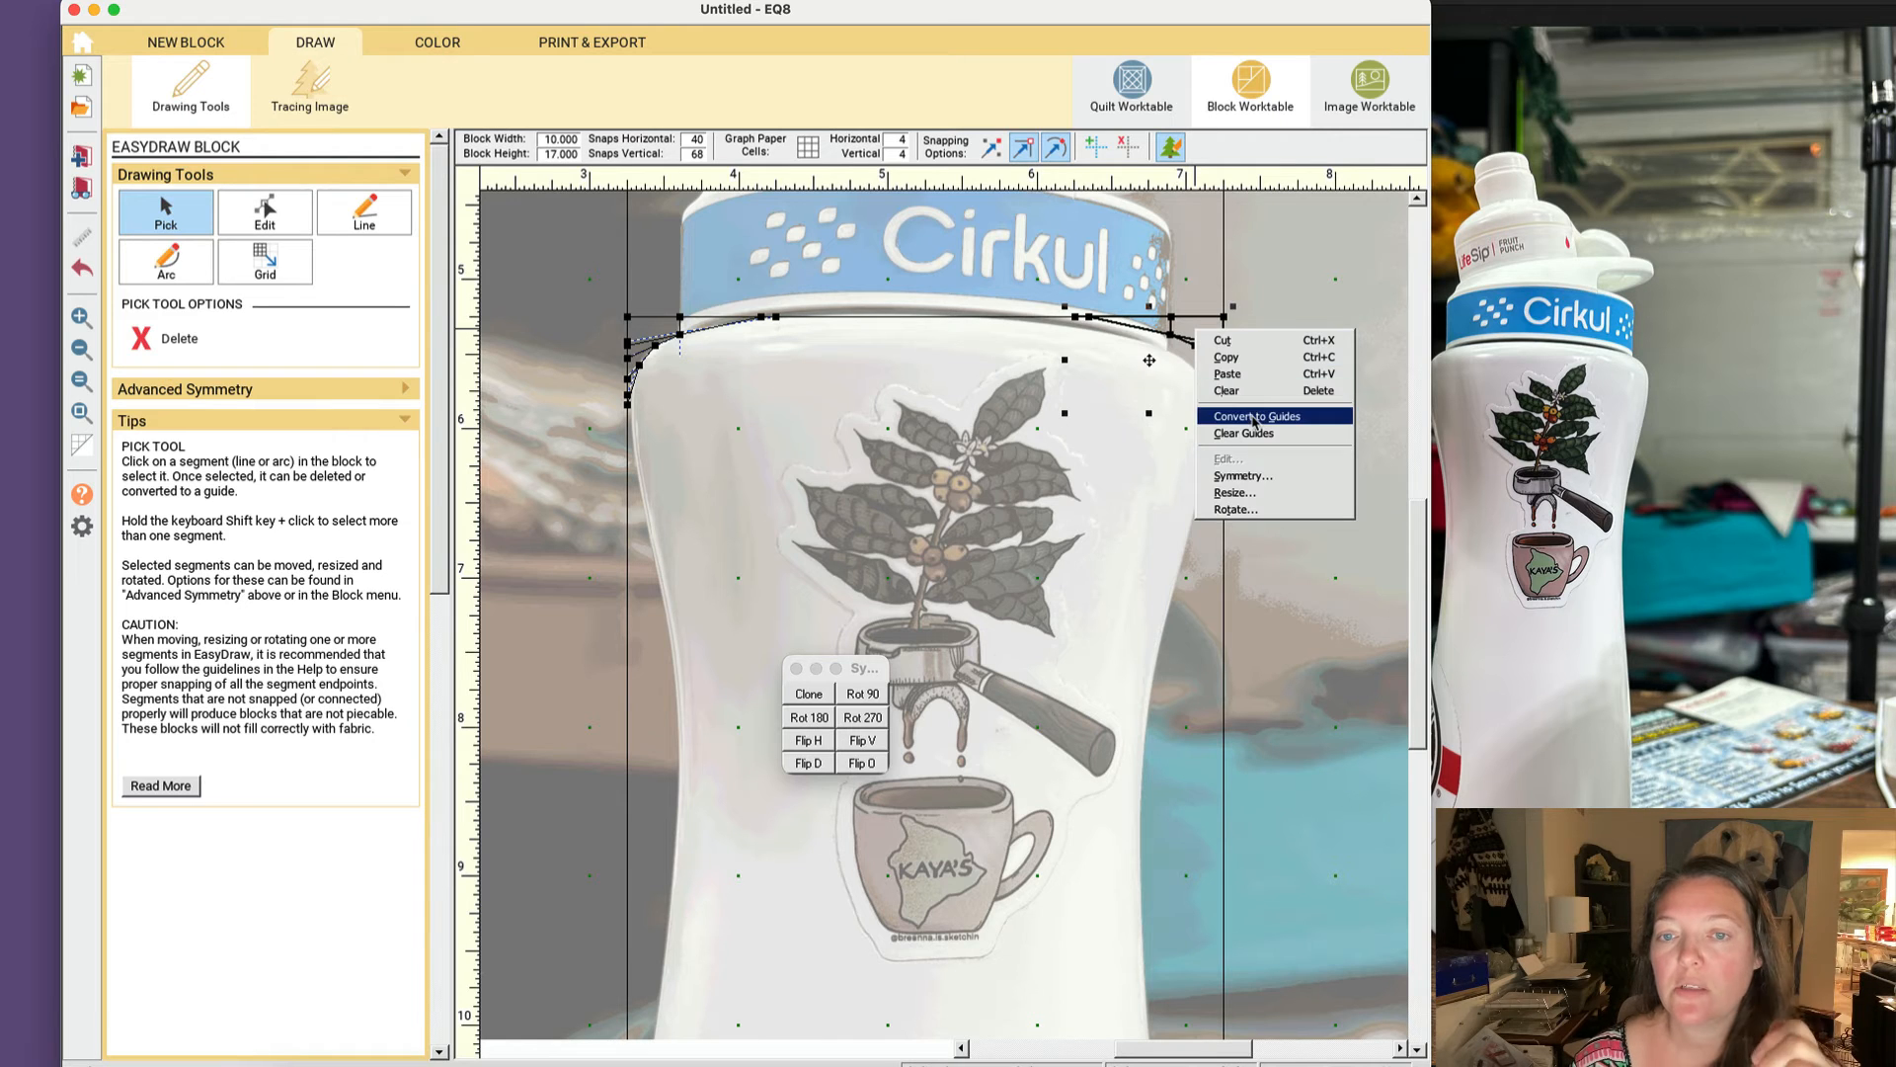
{"action": "left_click", "coordinate": [1256, 416]}
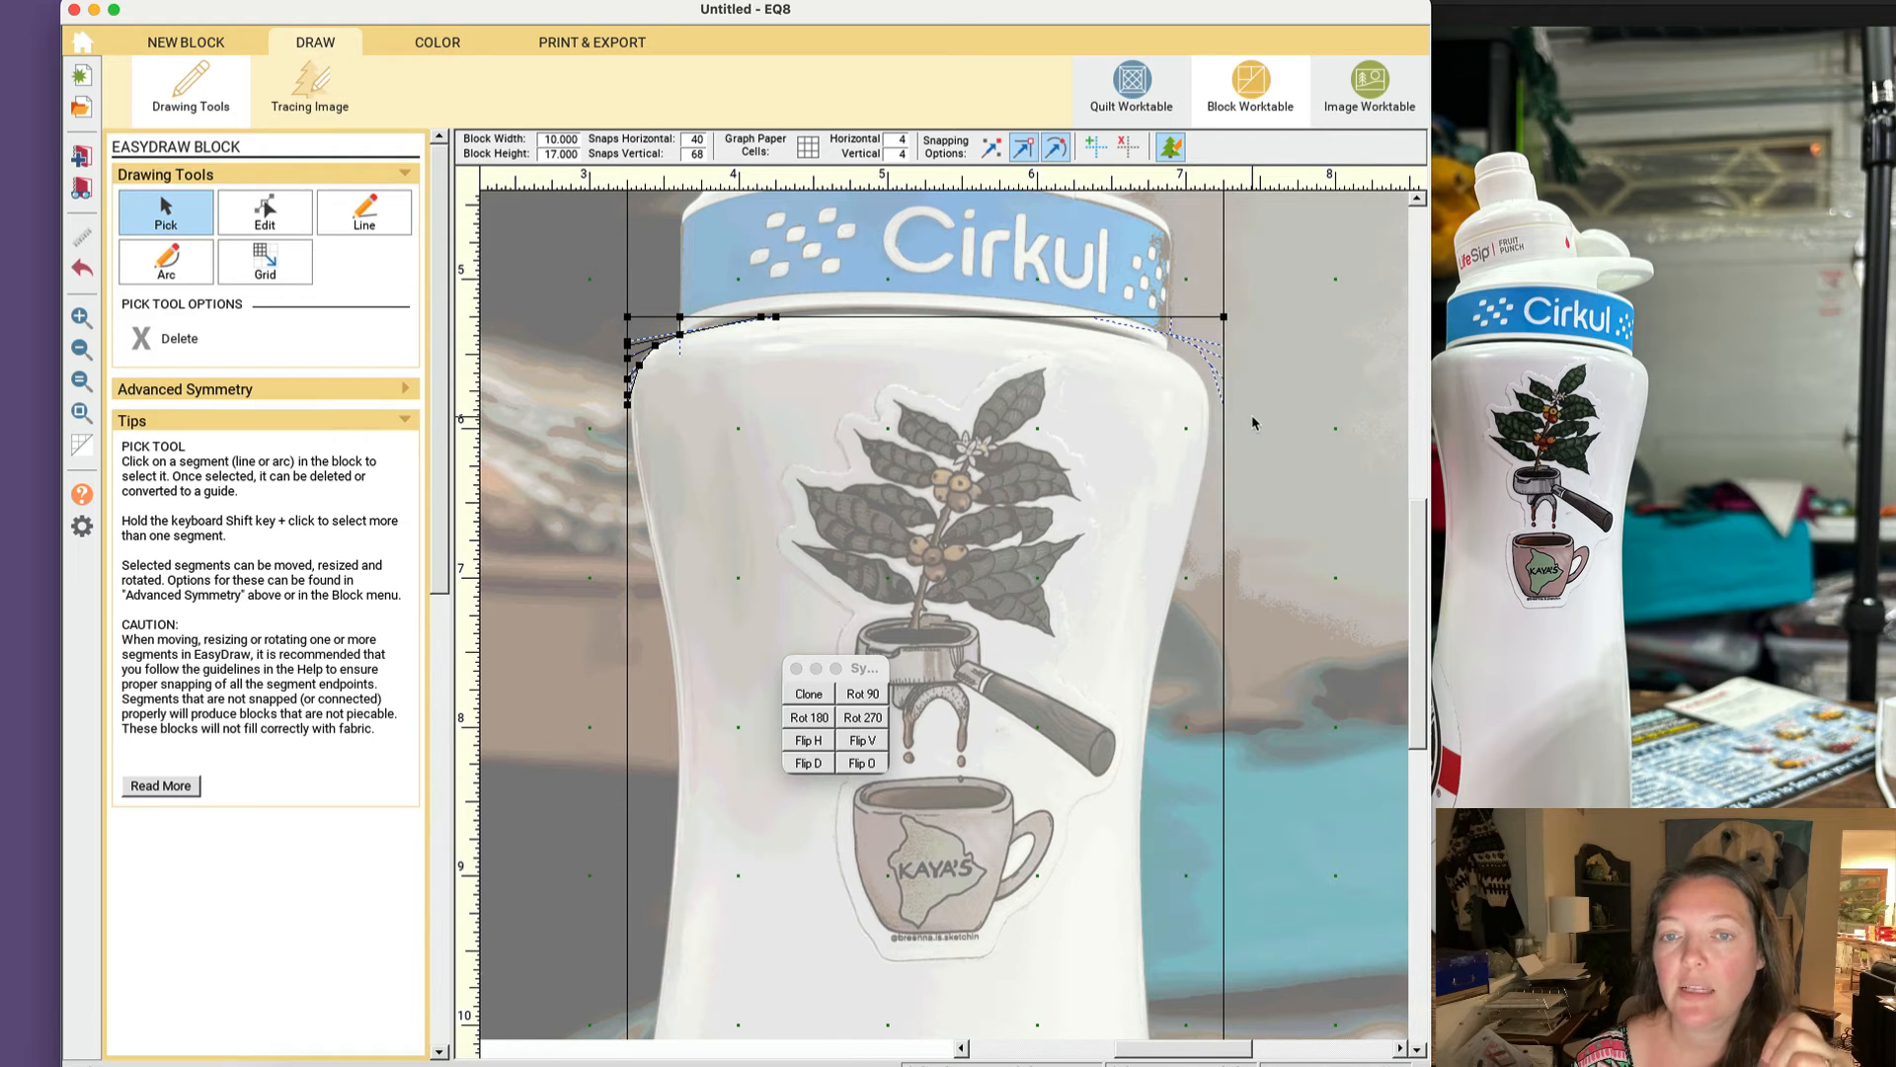
Step: Draw the long slanted line under the right end of the collar and the short vertical at the collar's edge along the guides
{"action": "left_click", "coordinate": [79, 318]}
{"action": "left_click_drag", "start_coordinate": [1066, 279], "coordinate": [1300, 445]}
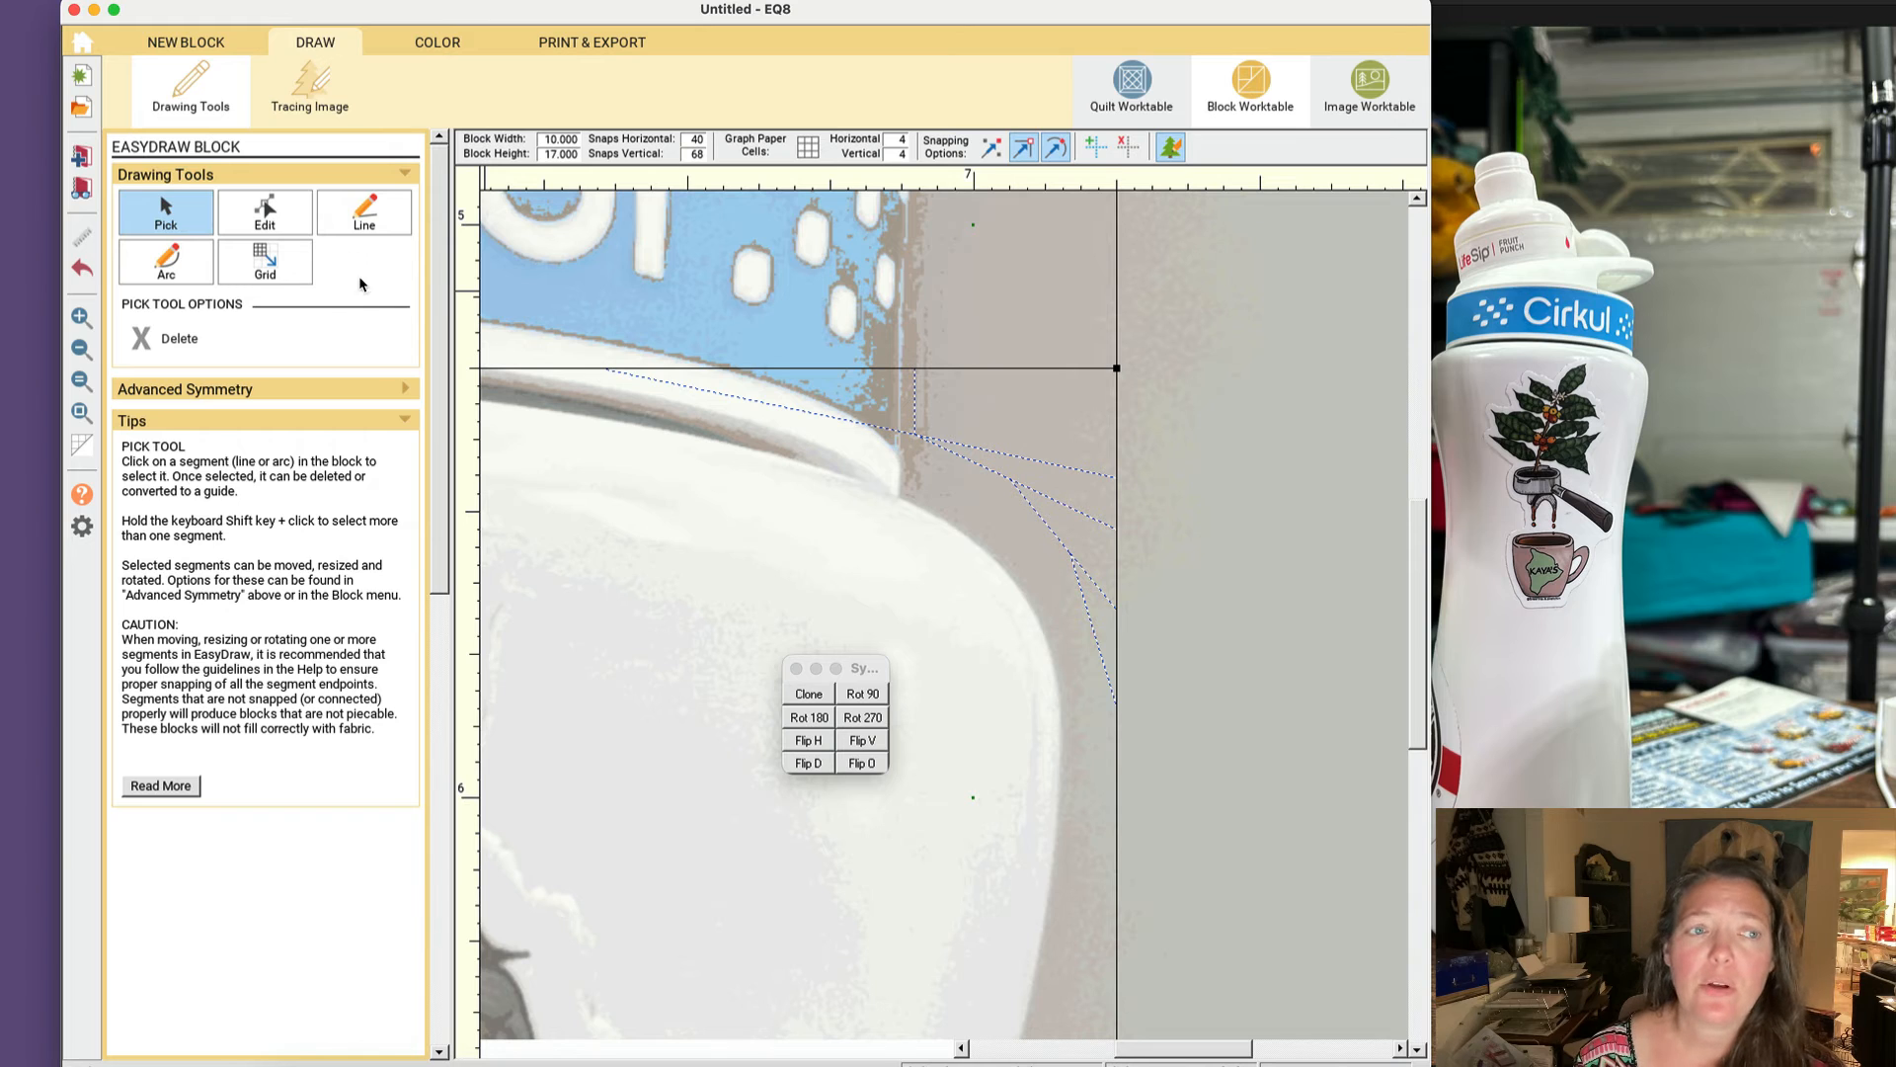
{"action": "left_click", "coordinate": [380, 216]}
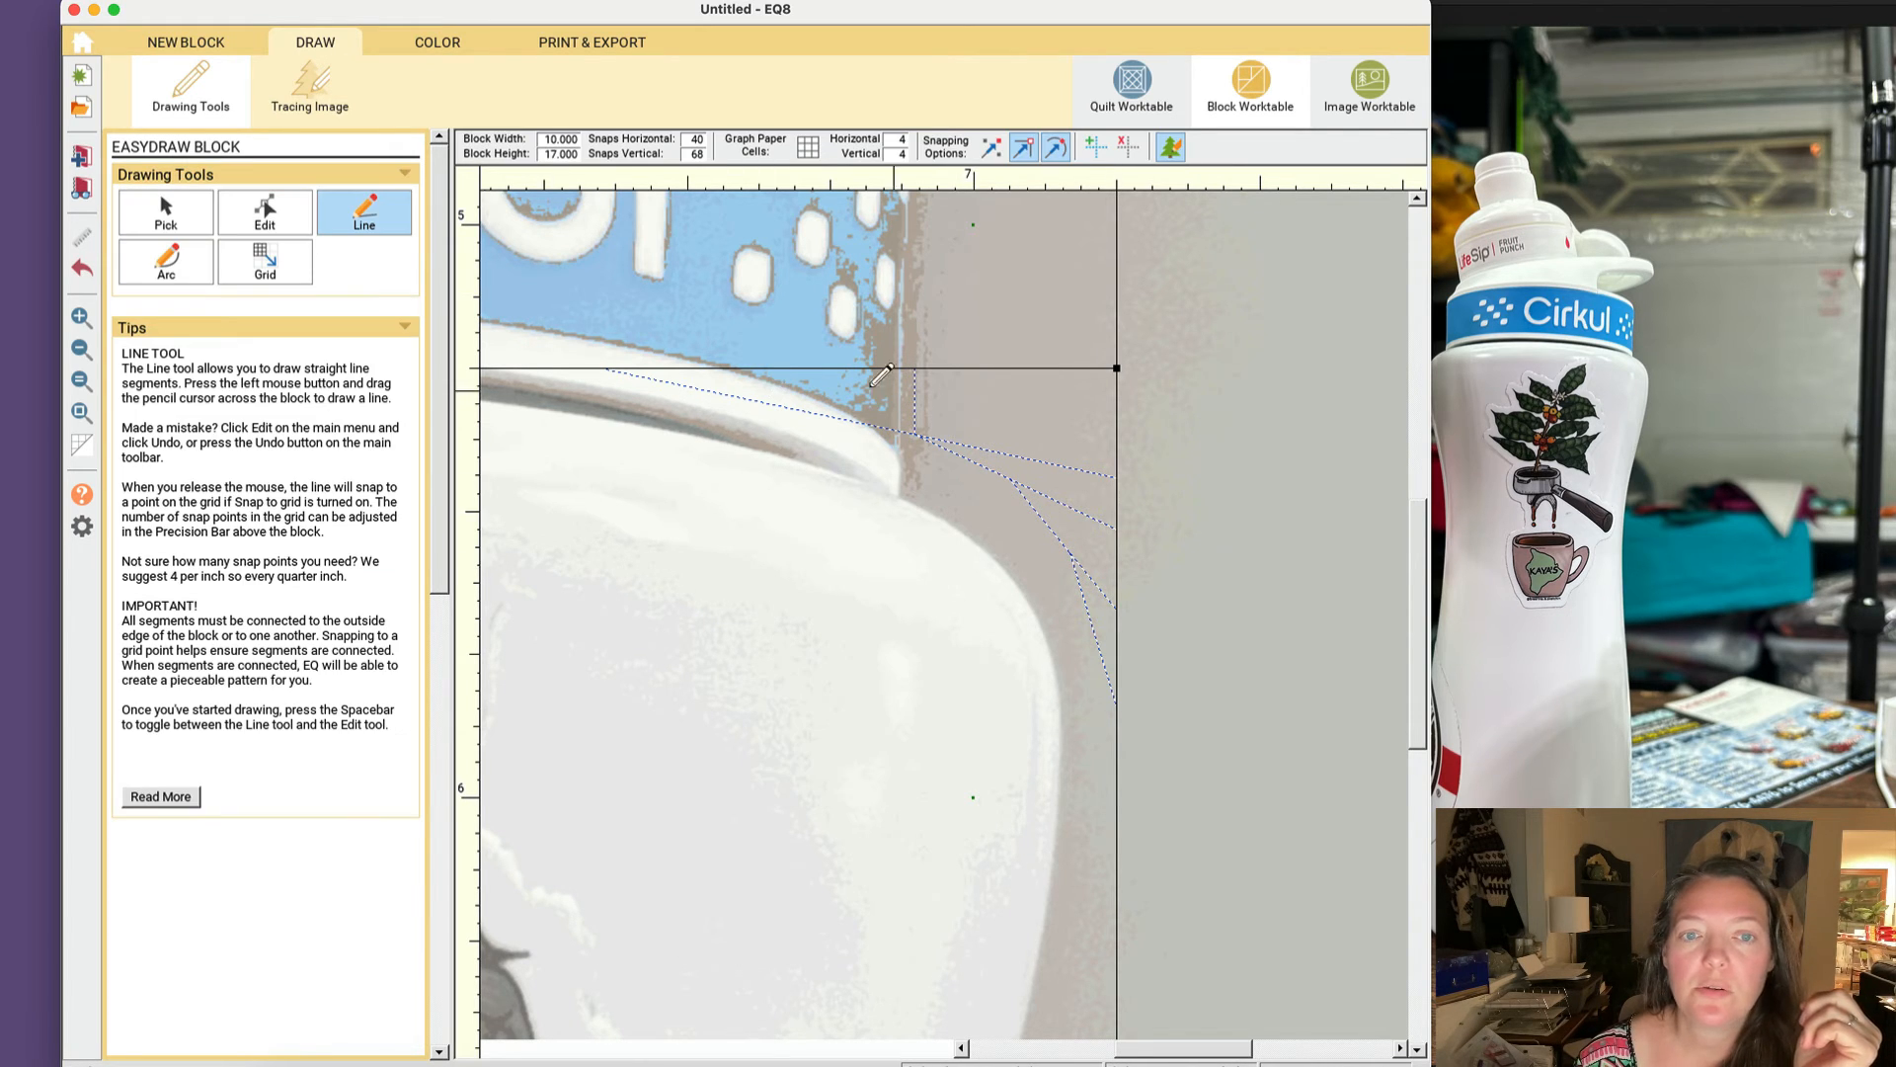
{"action": "left_click_drag", "start_coordinate": [602, 370], "coordinate": [1120, 475]}
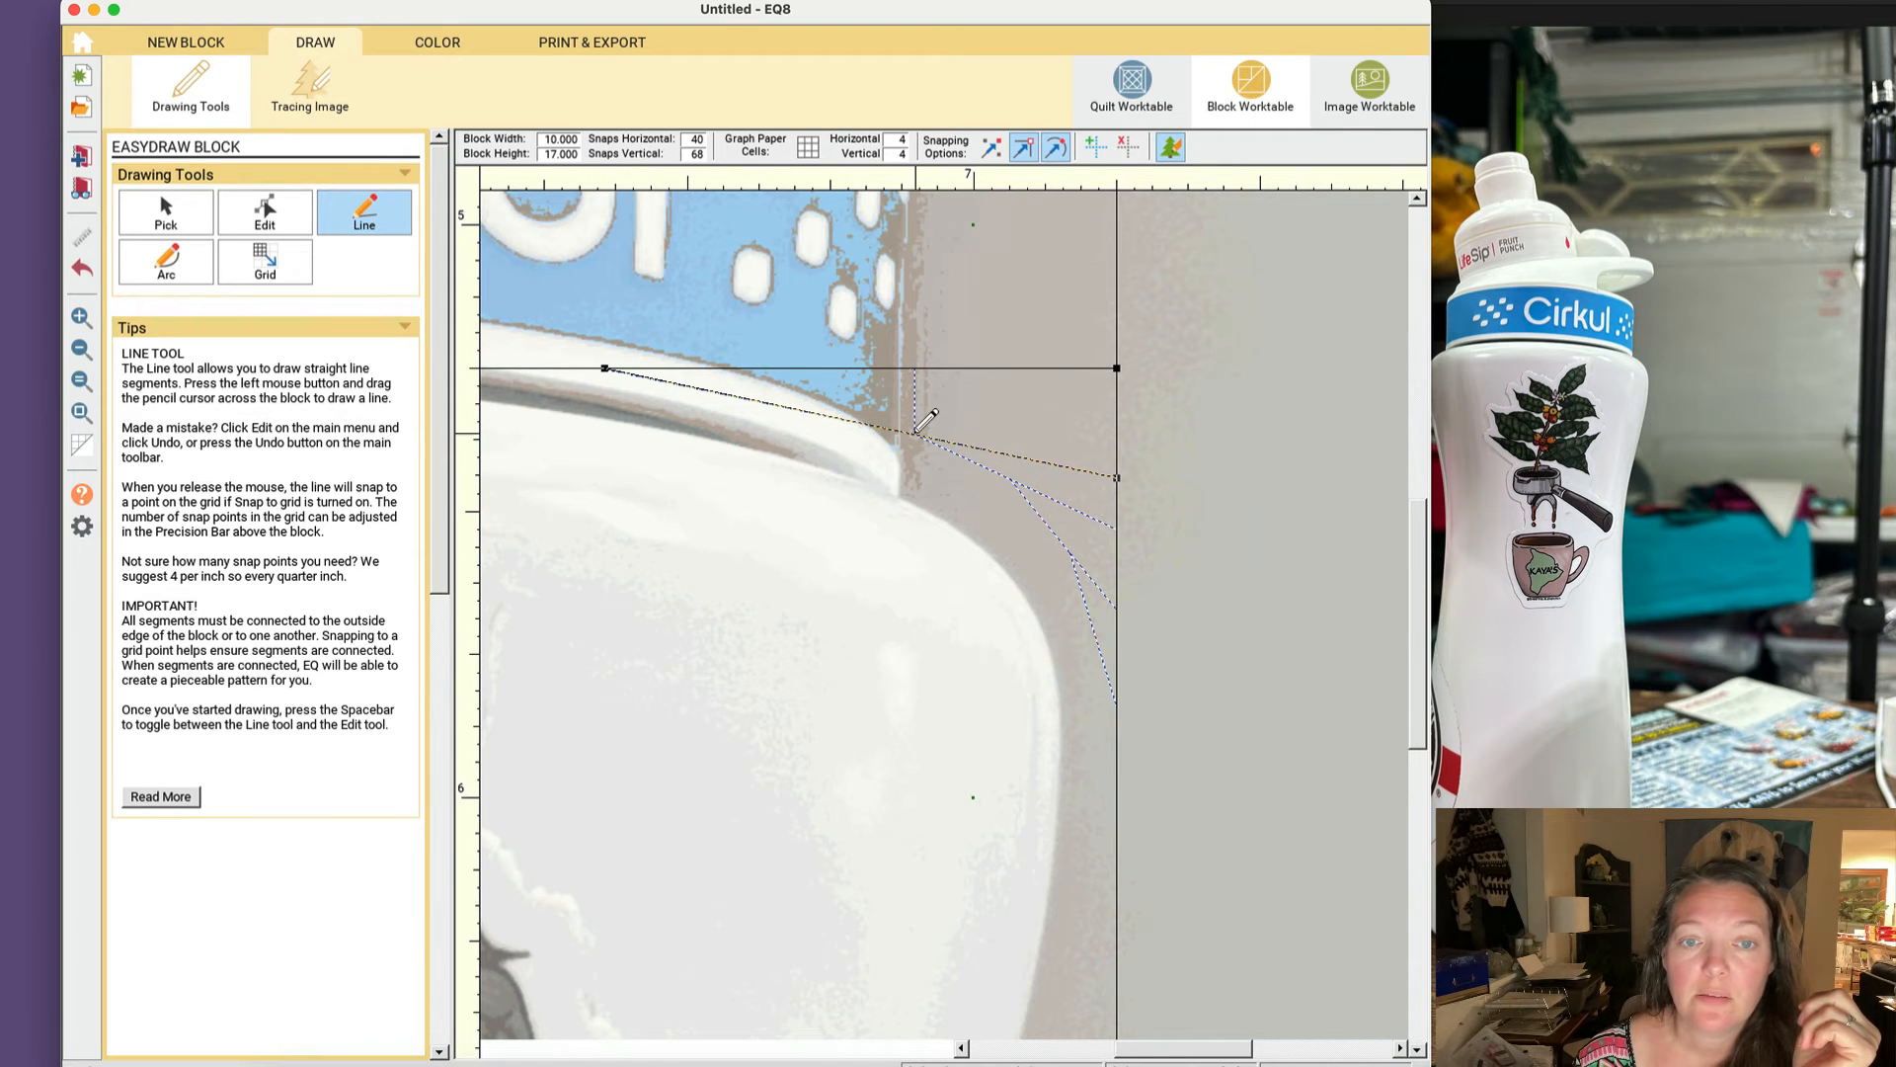
{"action": "left_click_drag", "start_coordinate": [915, 435], "coordinate": [917, 368]}
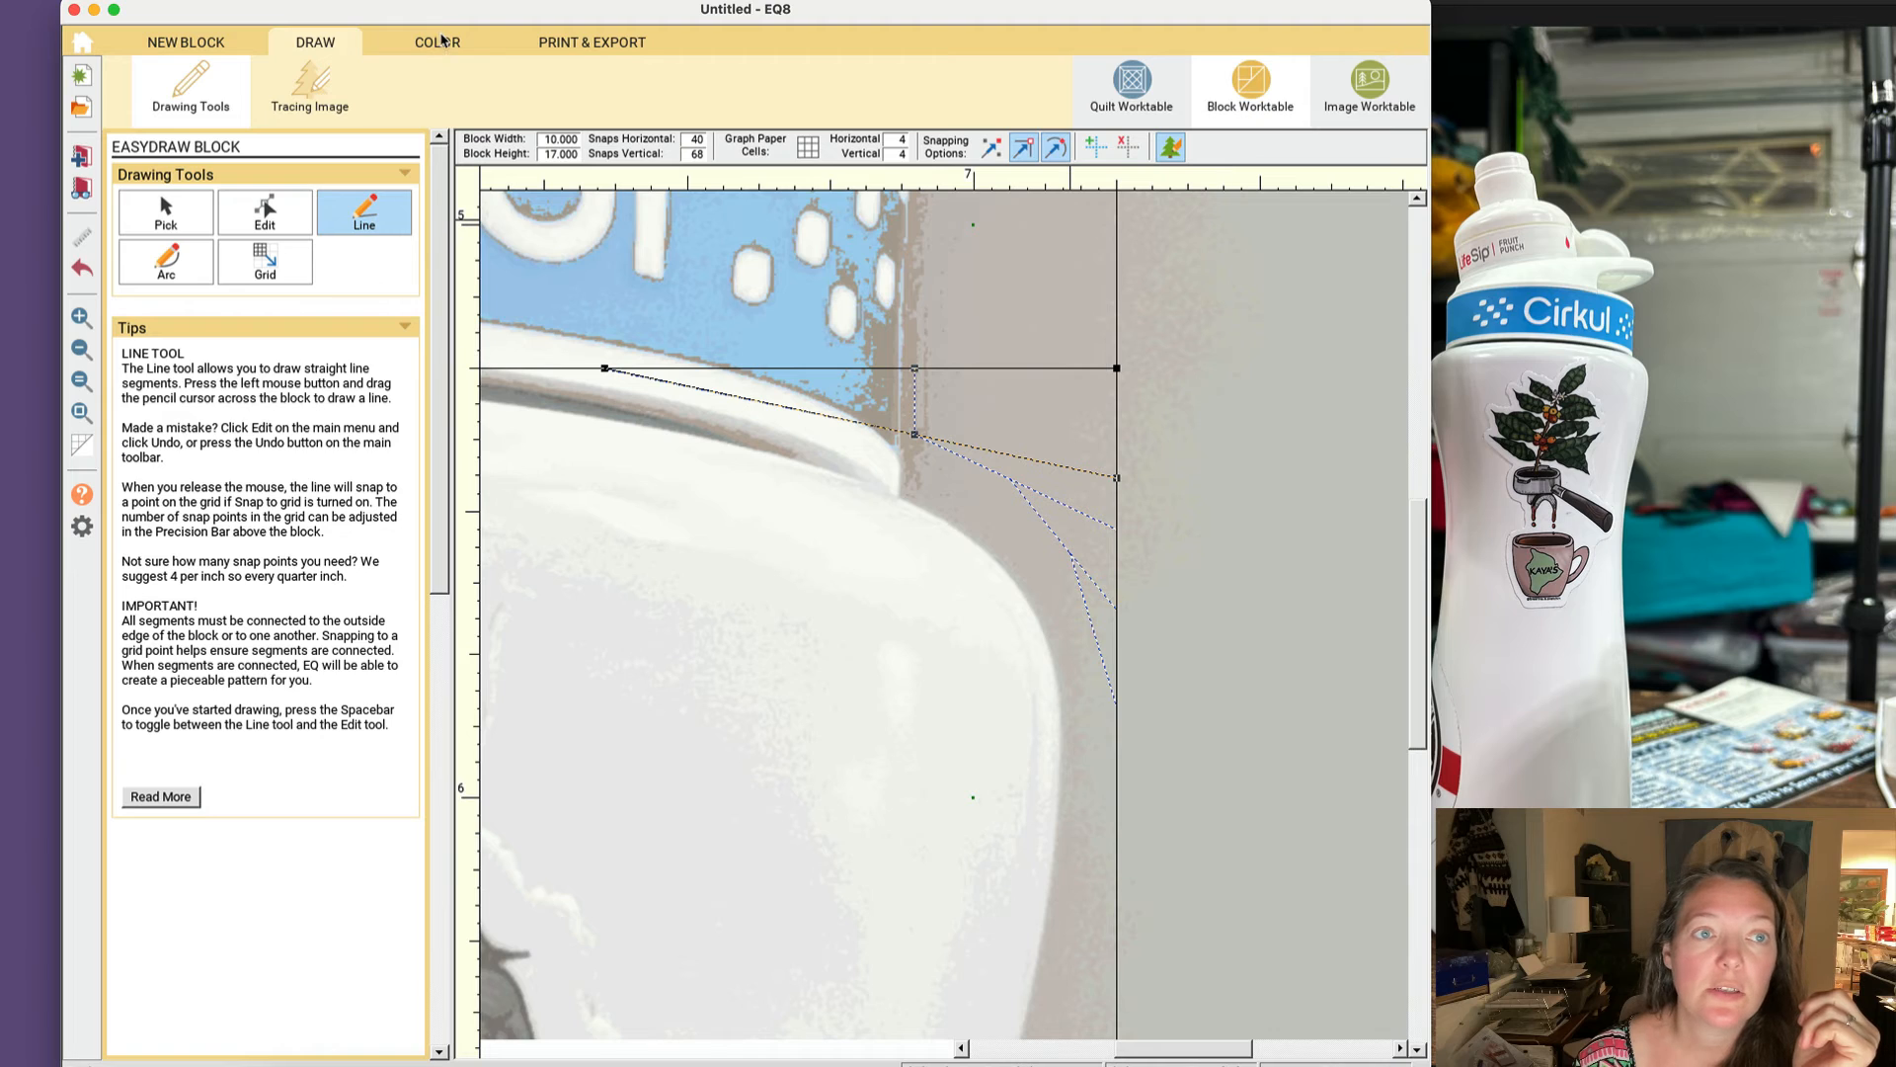
{"action": "left_click", "coordinate": [442, 41]}
{"action": "left_click", "coordinate": [335, 45]}
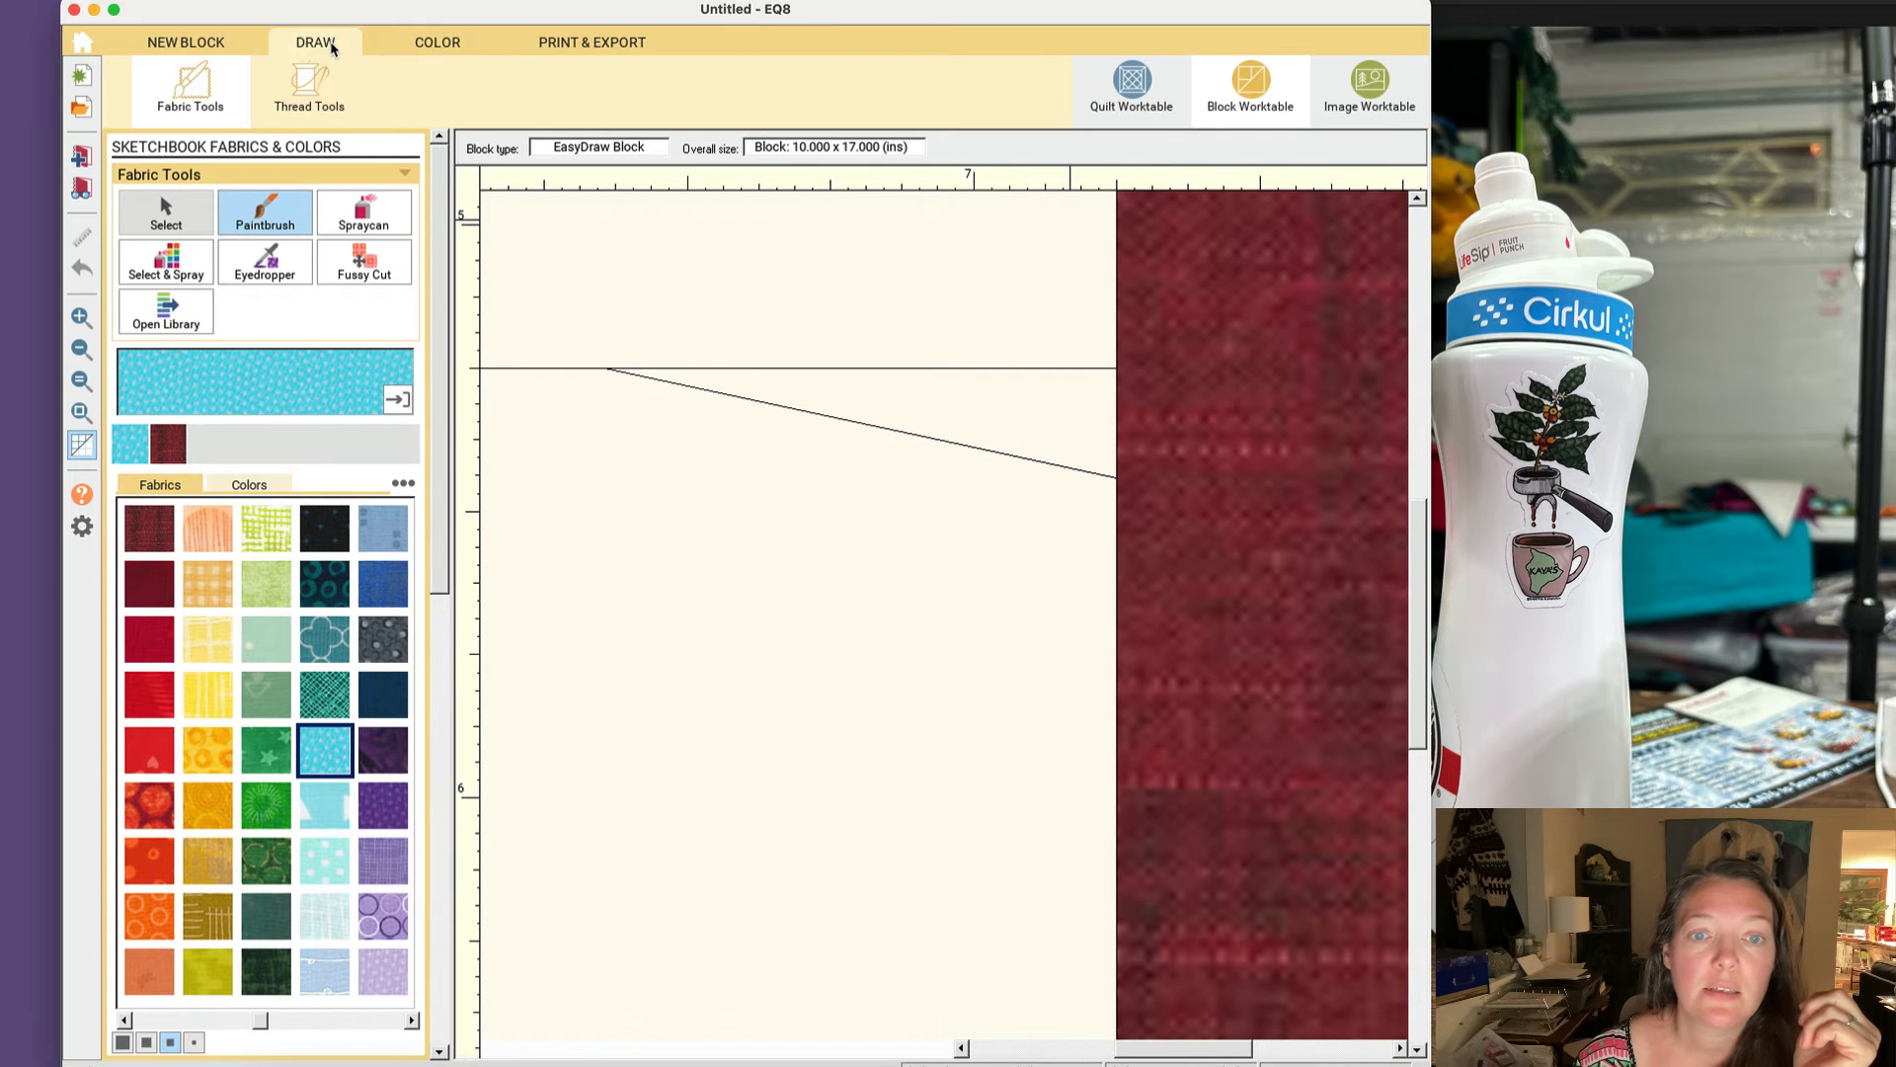
{"action": "left_click_drag", "start_coordinate": [914, 368], "coordinate": [918, 536]}
{"action": "left_click", "coordinate": [444, 43]}
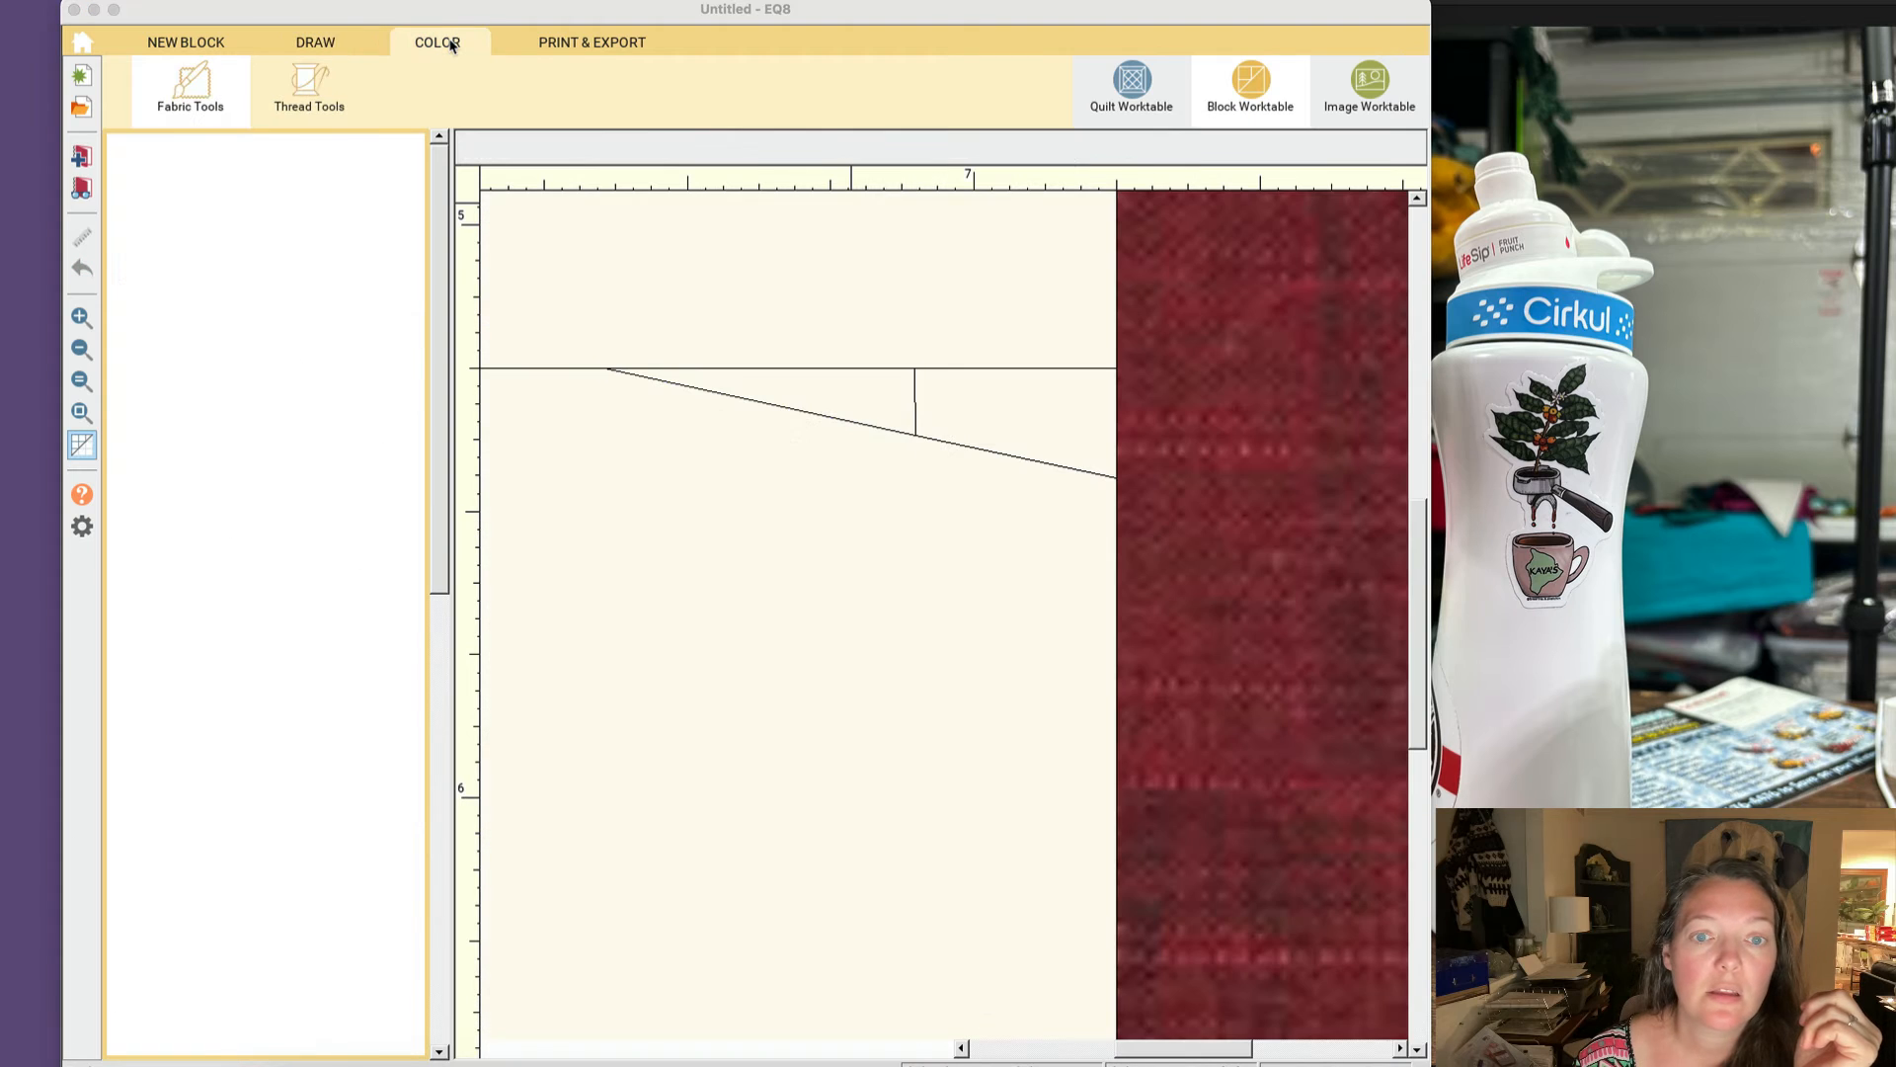
Step: Draw the remaining slanted right shoulder segments along the guides out to the vertical seam
{"action": "left_click", "coordinate": [321, 44]}
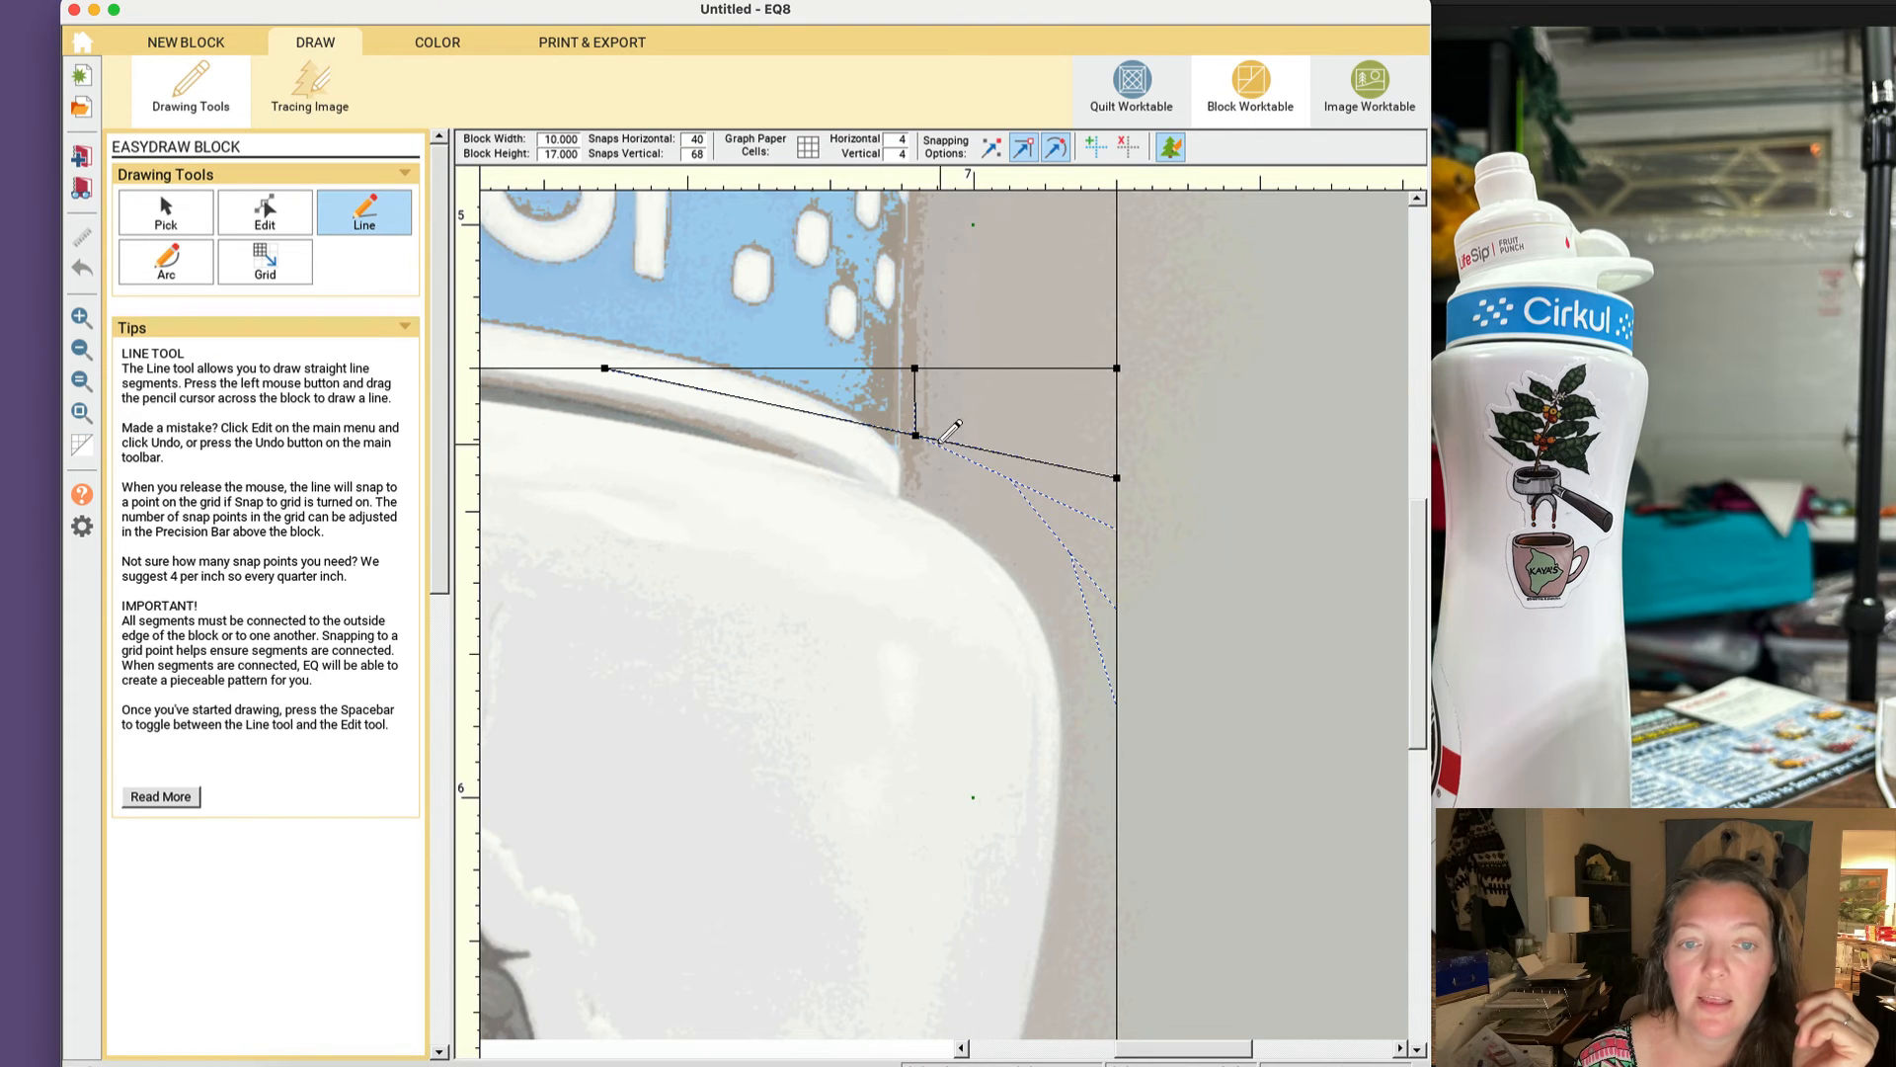
{"action": "mouse_move", "coordinate": [917, 436]}
{"action": "left_mouse_down"}
{"action": "mouse_move", "coordinate": [1101, 494]}
{"action": "mouse_move", "coordinate": [1116, 530]}
{"action": "left_mouse_up"}
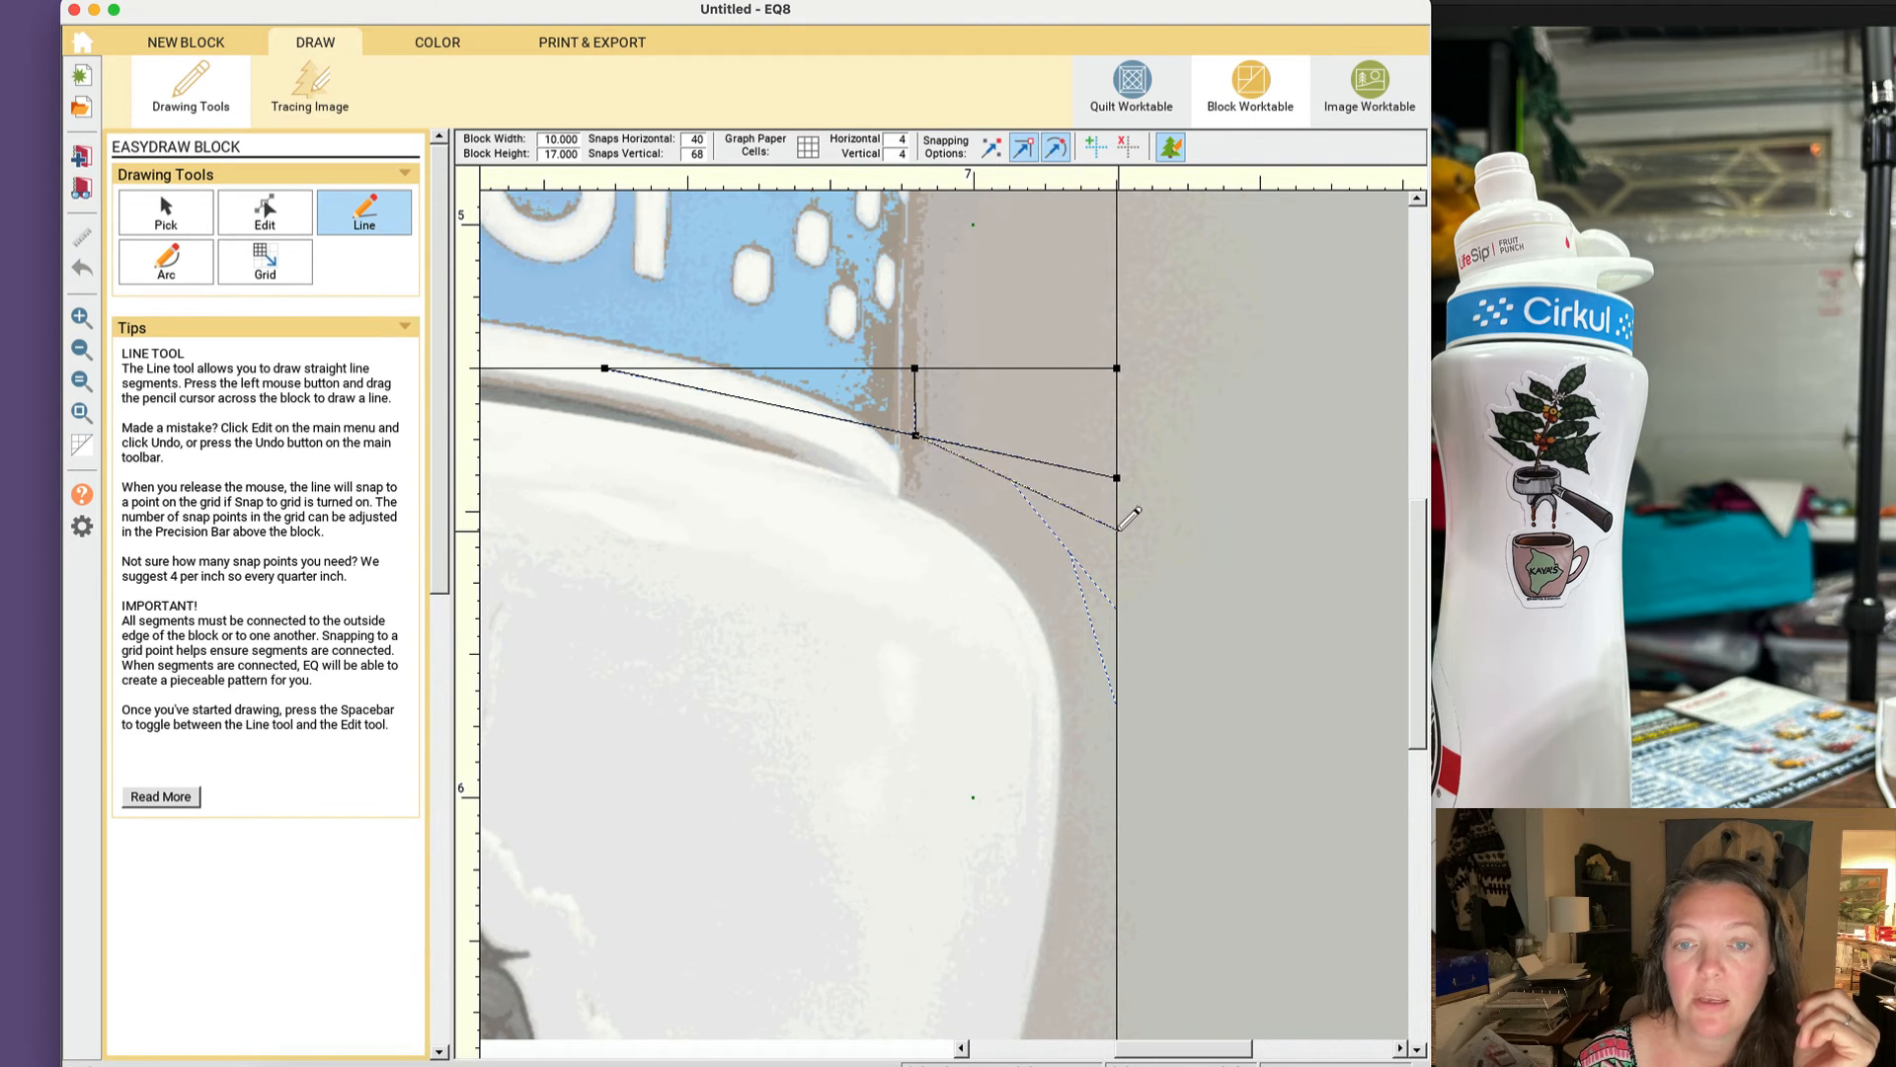
{"action": "mouse_move", "coordinate": [1011, 481]}
{"action": "left_mouse_down"}
{"action": "mouse_move", "coordinate": [1117, 607]}
{"action": "mouse_move", "coordinate": [1117, 698]}
{"action": "left_mouse_up"}
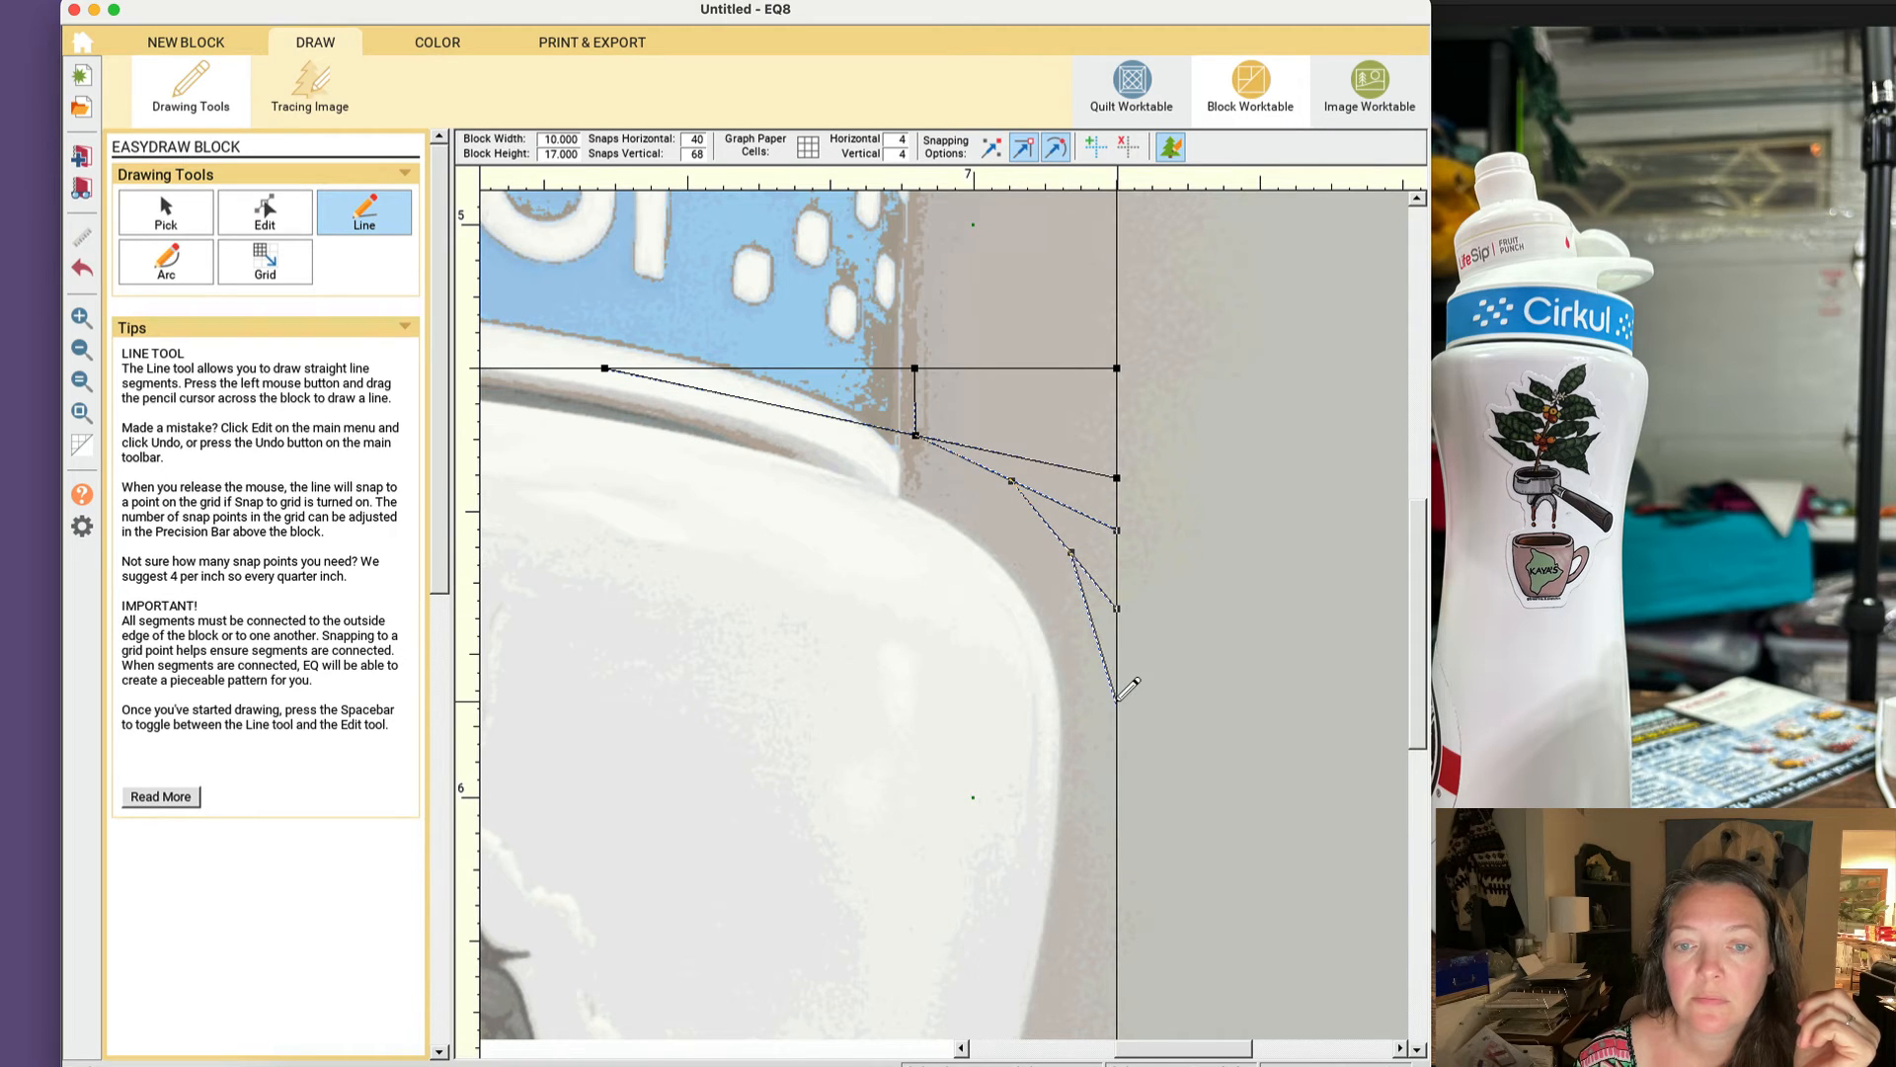
Step: Color the thin sliver beneath the collar's right end with the light blue dotted fabric
{"action": "left_click", "coordinate": [82, 412]}
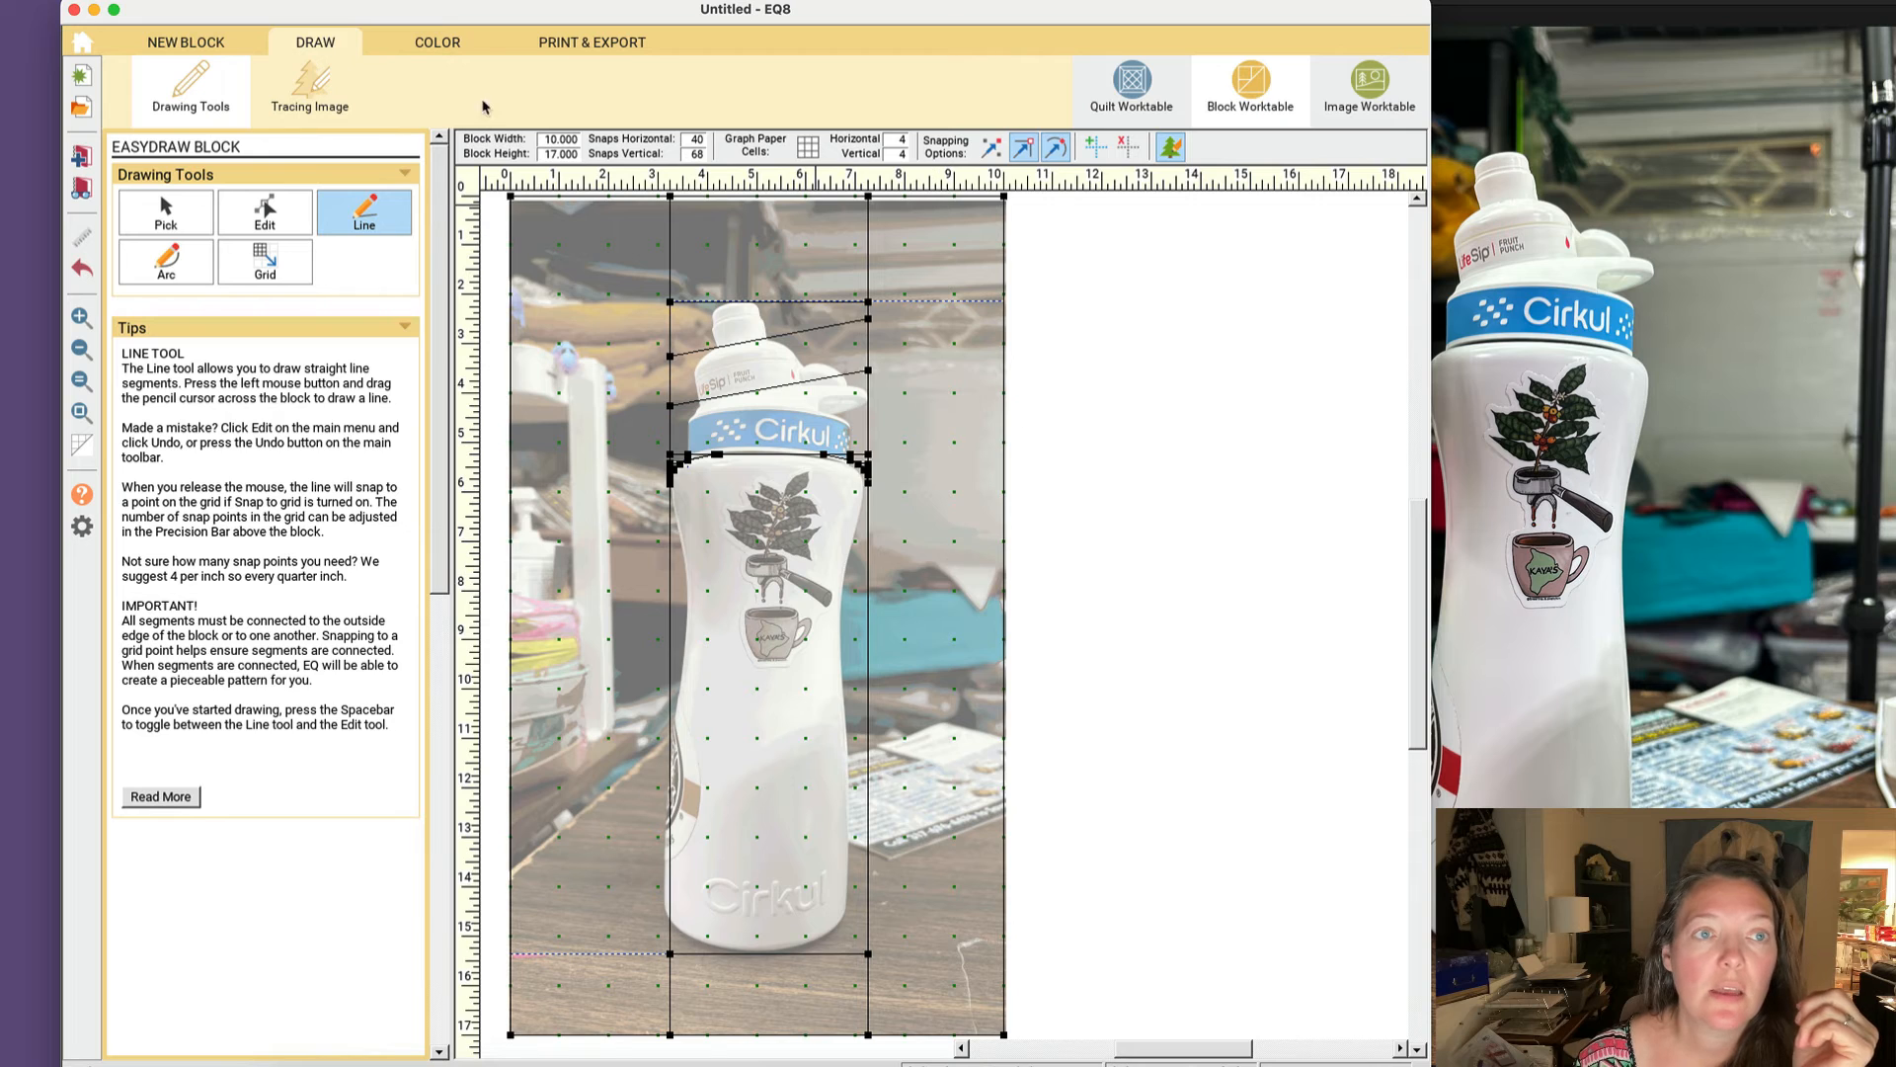
{"action": "left_click", "coordinate": [454, 46]}
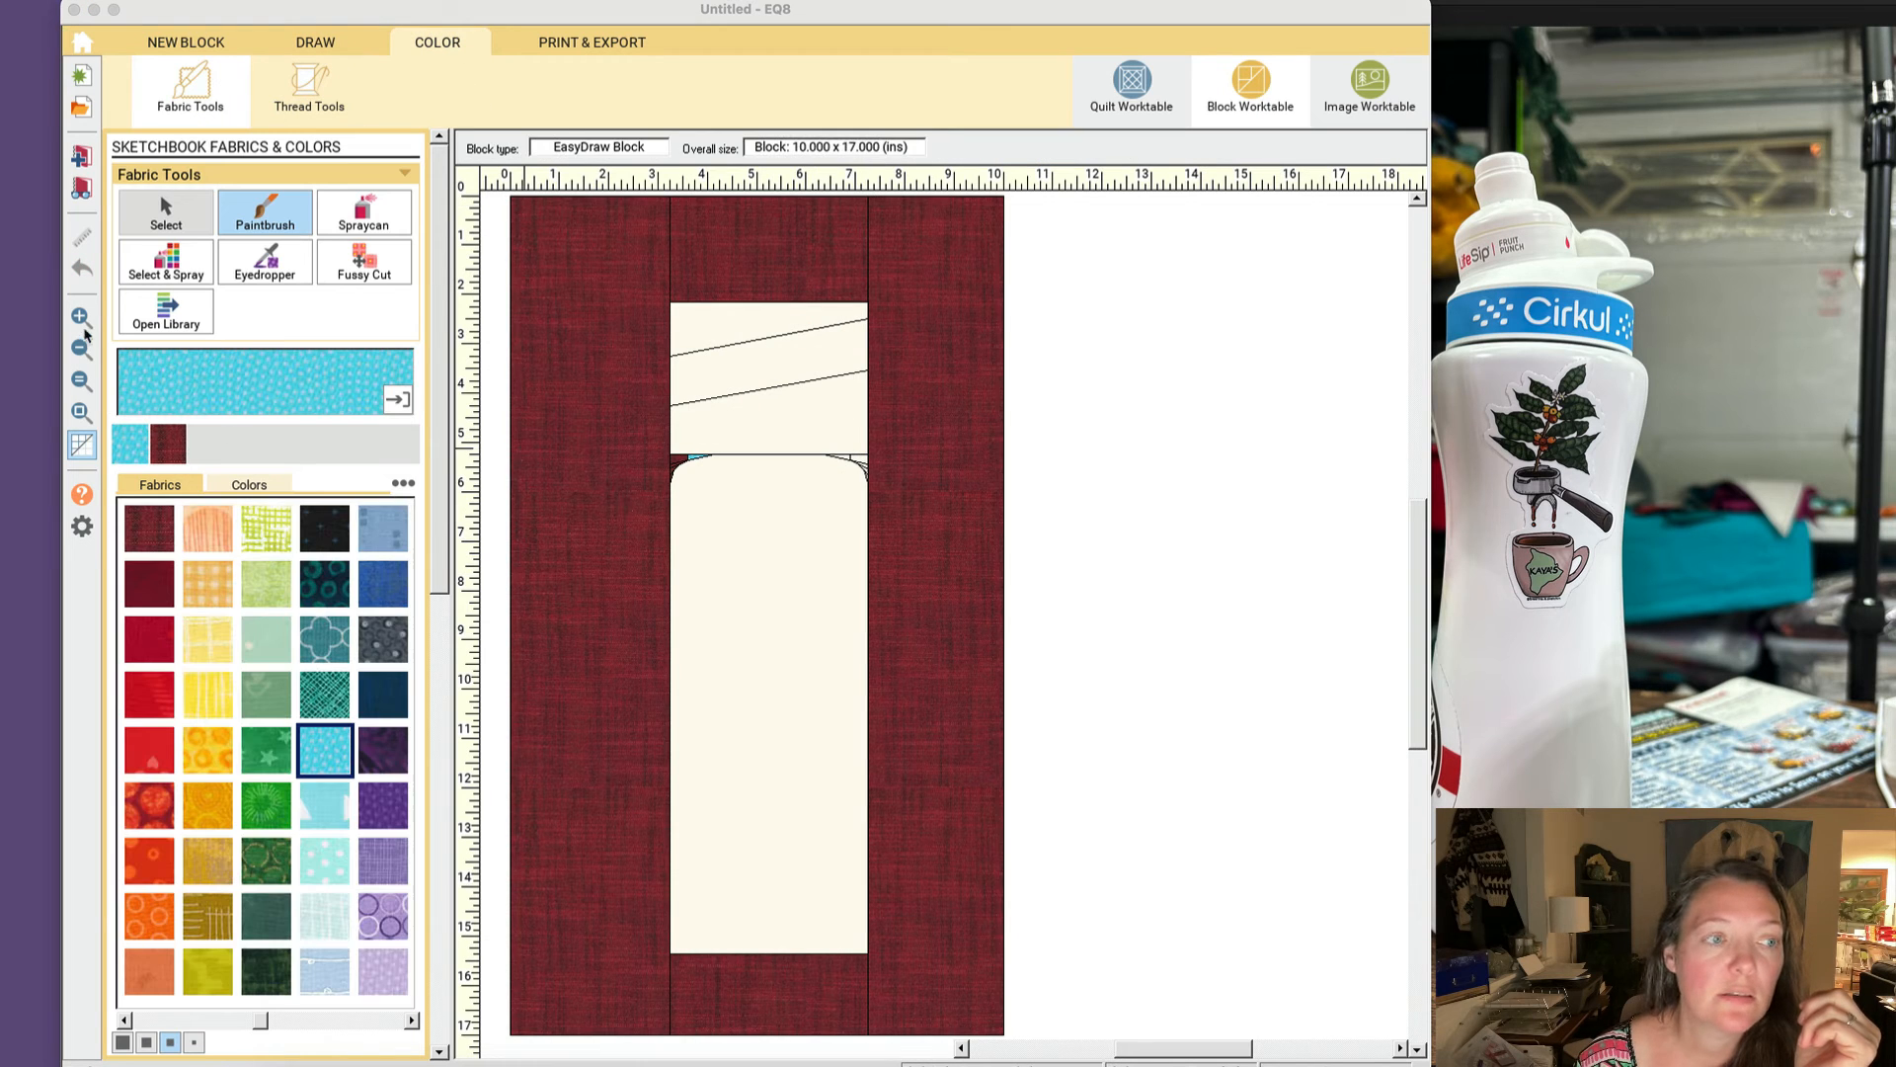
{"action": "left_click", "coordinate": [82, 318]}
{"action": "left_click_drag", "start_coordinate": [805, 417], "coordinate": [941, 544]}
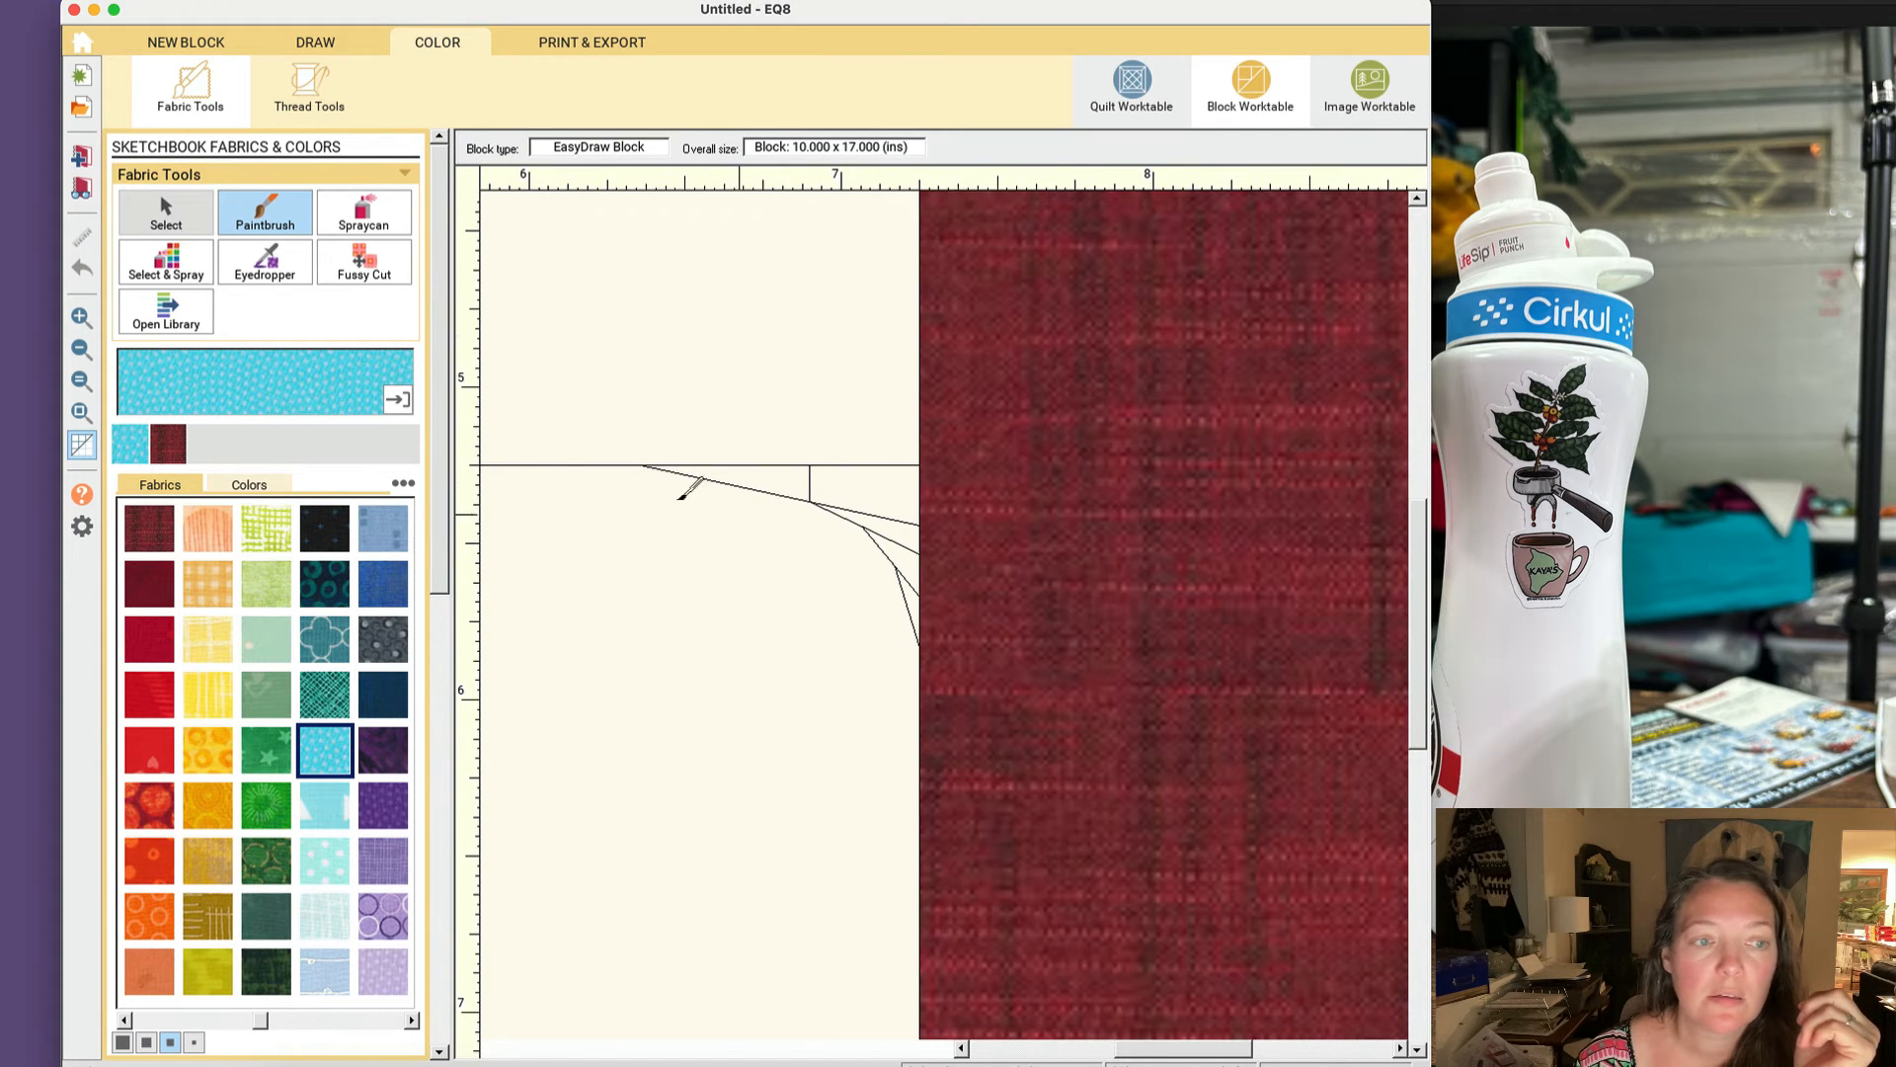
{"action": "left_click", "coordinate": [790, 482]}
Step: Color the four small corner patches at the bottle's right shoulder with the dark red background fabric
{"action": "left_click", "coordinate": [149, 527]}
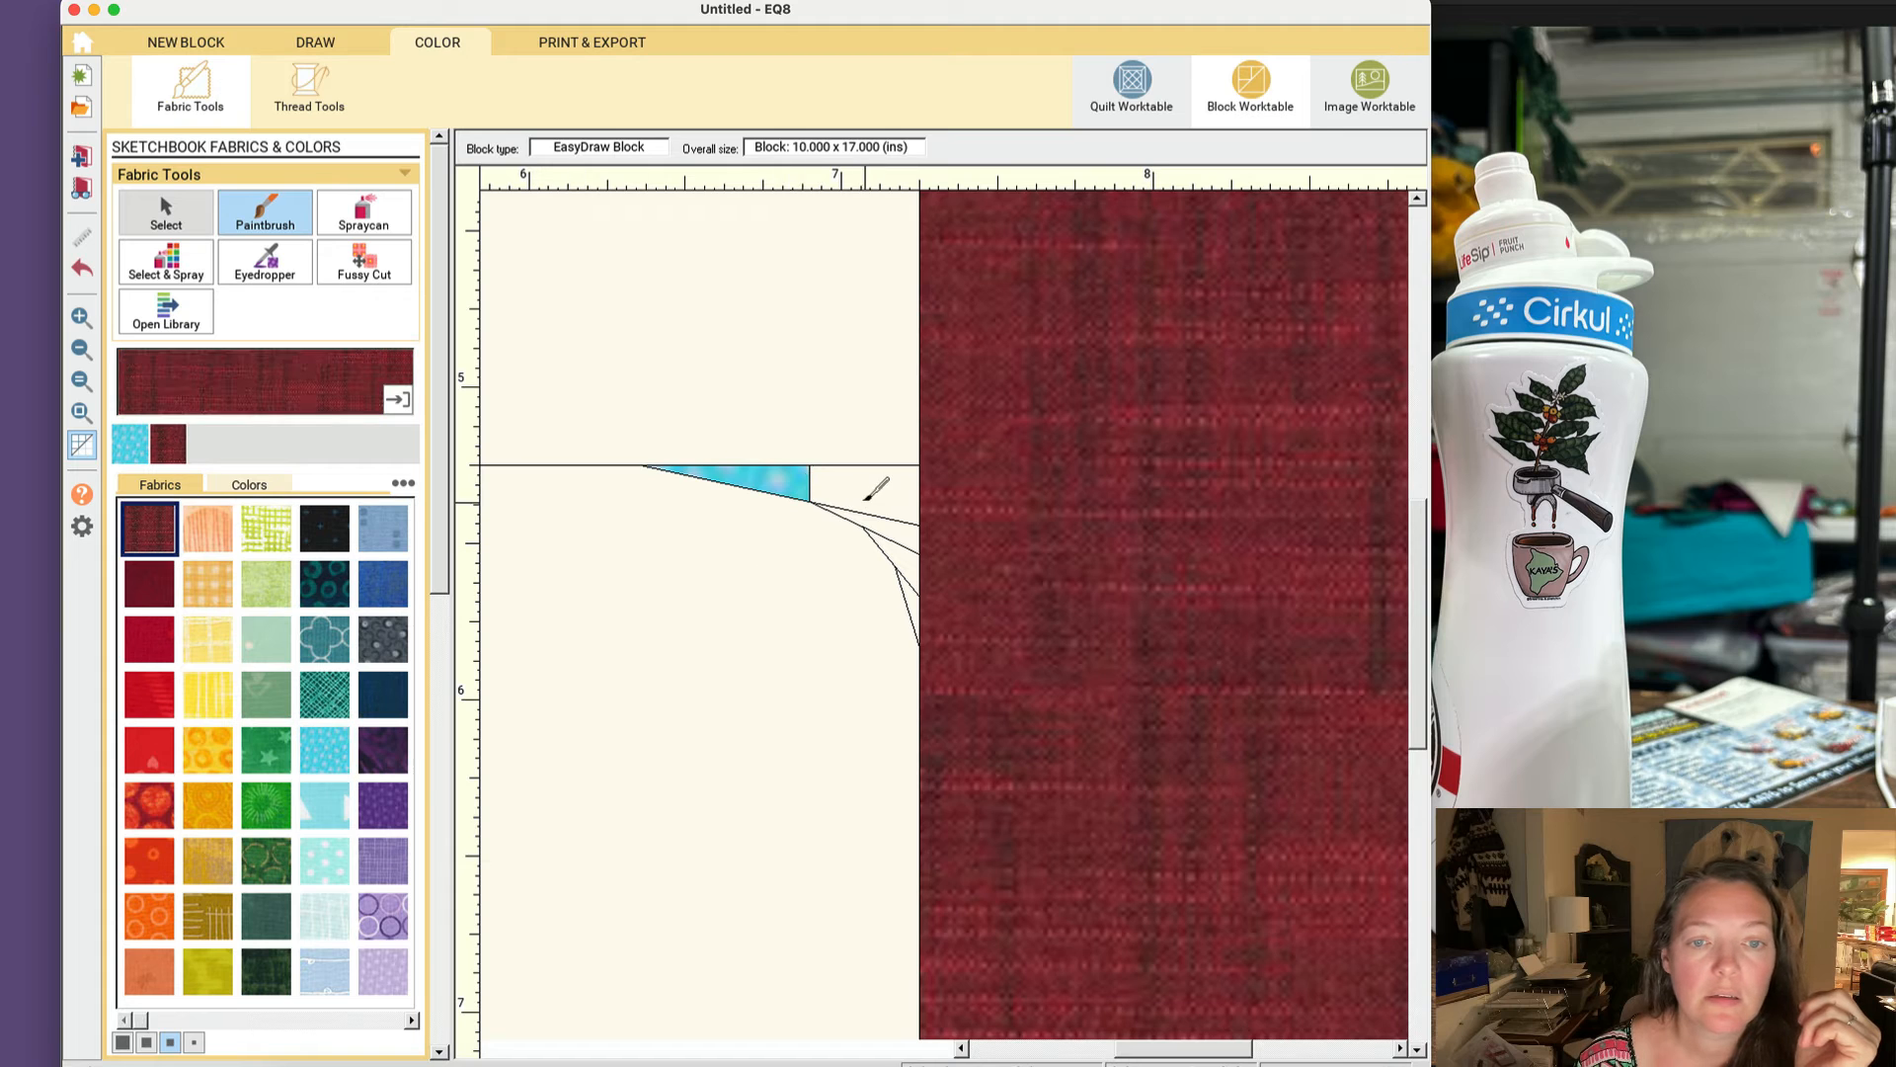
{"action": "left_click", "coordinate": [874, 490]}
{"action": "left_click", "coordinate": [914, 539]}
{"action": "left_click", "coordinate": [903, 565]}
{"action": "left_click", "coordinate": [910, 605]}
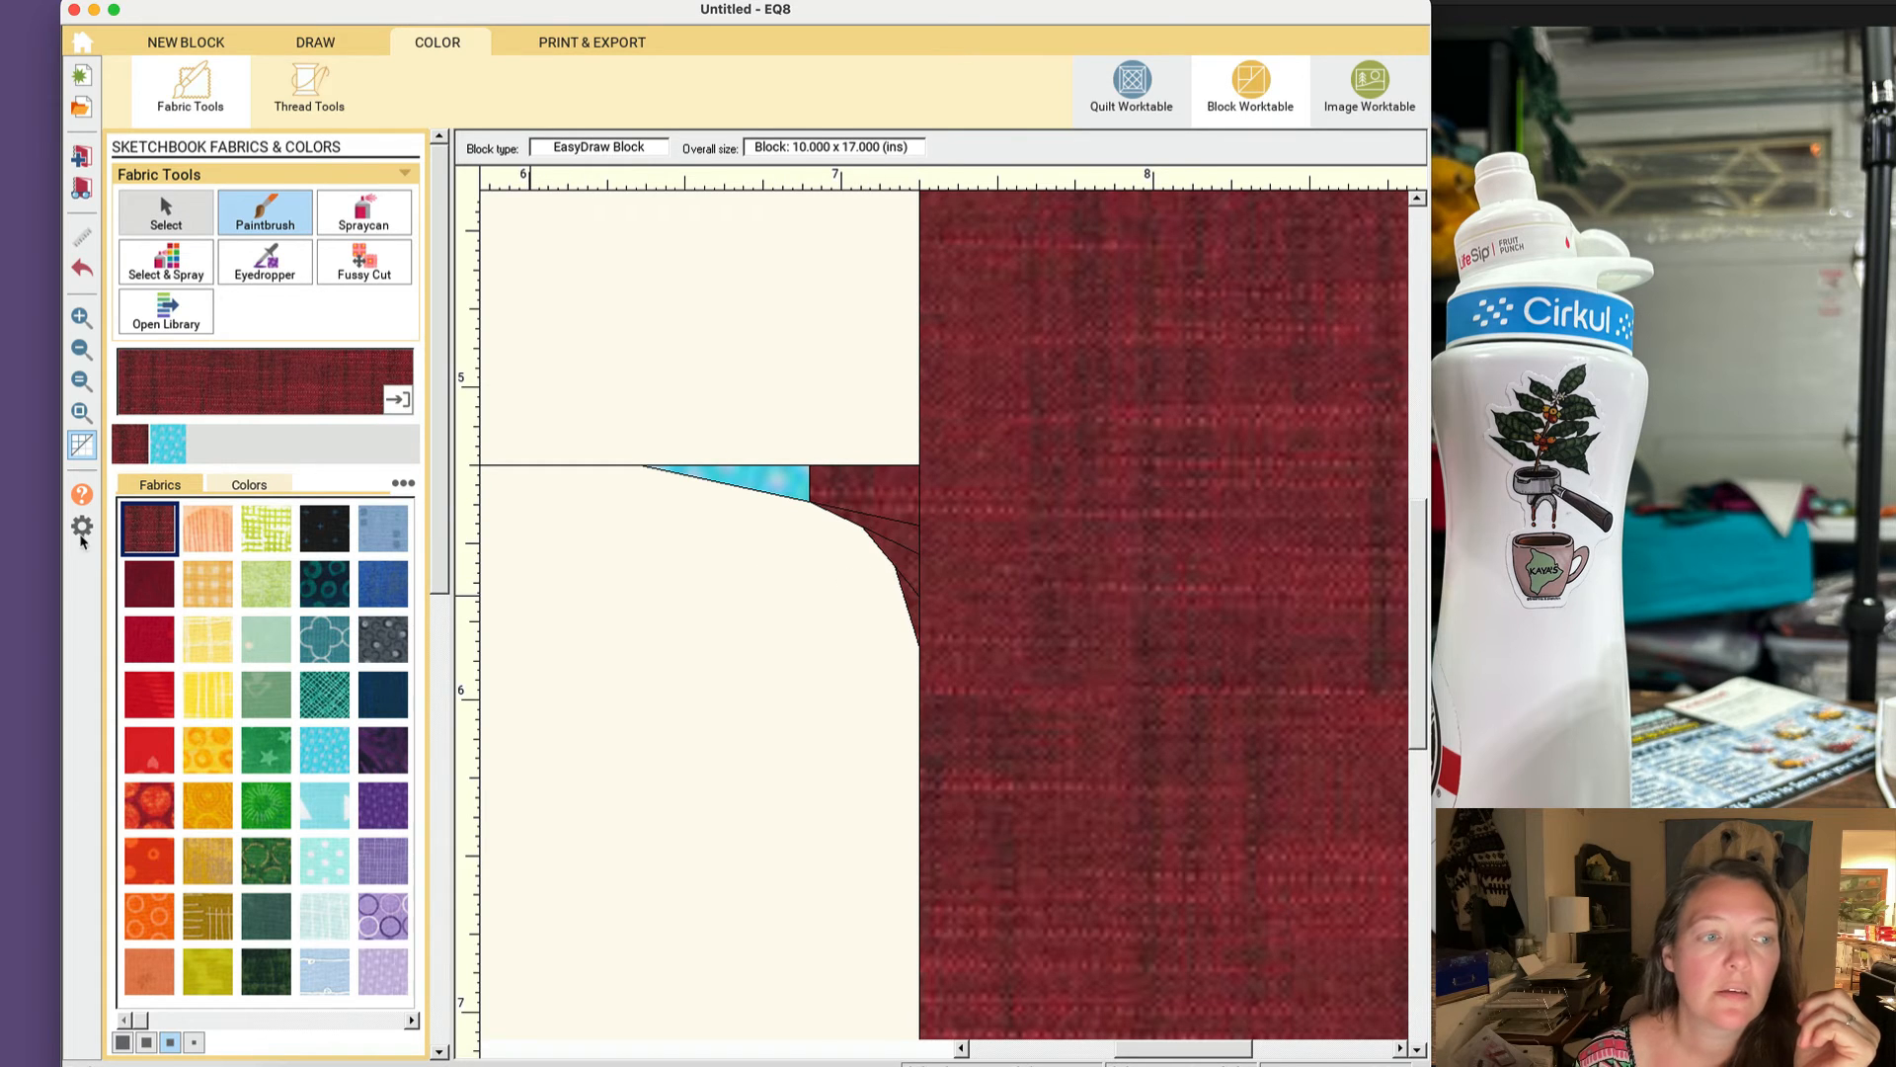
{"action": "left_click", "coordinate": [83, 412]}
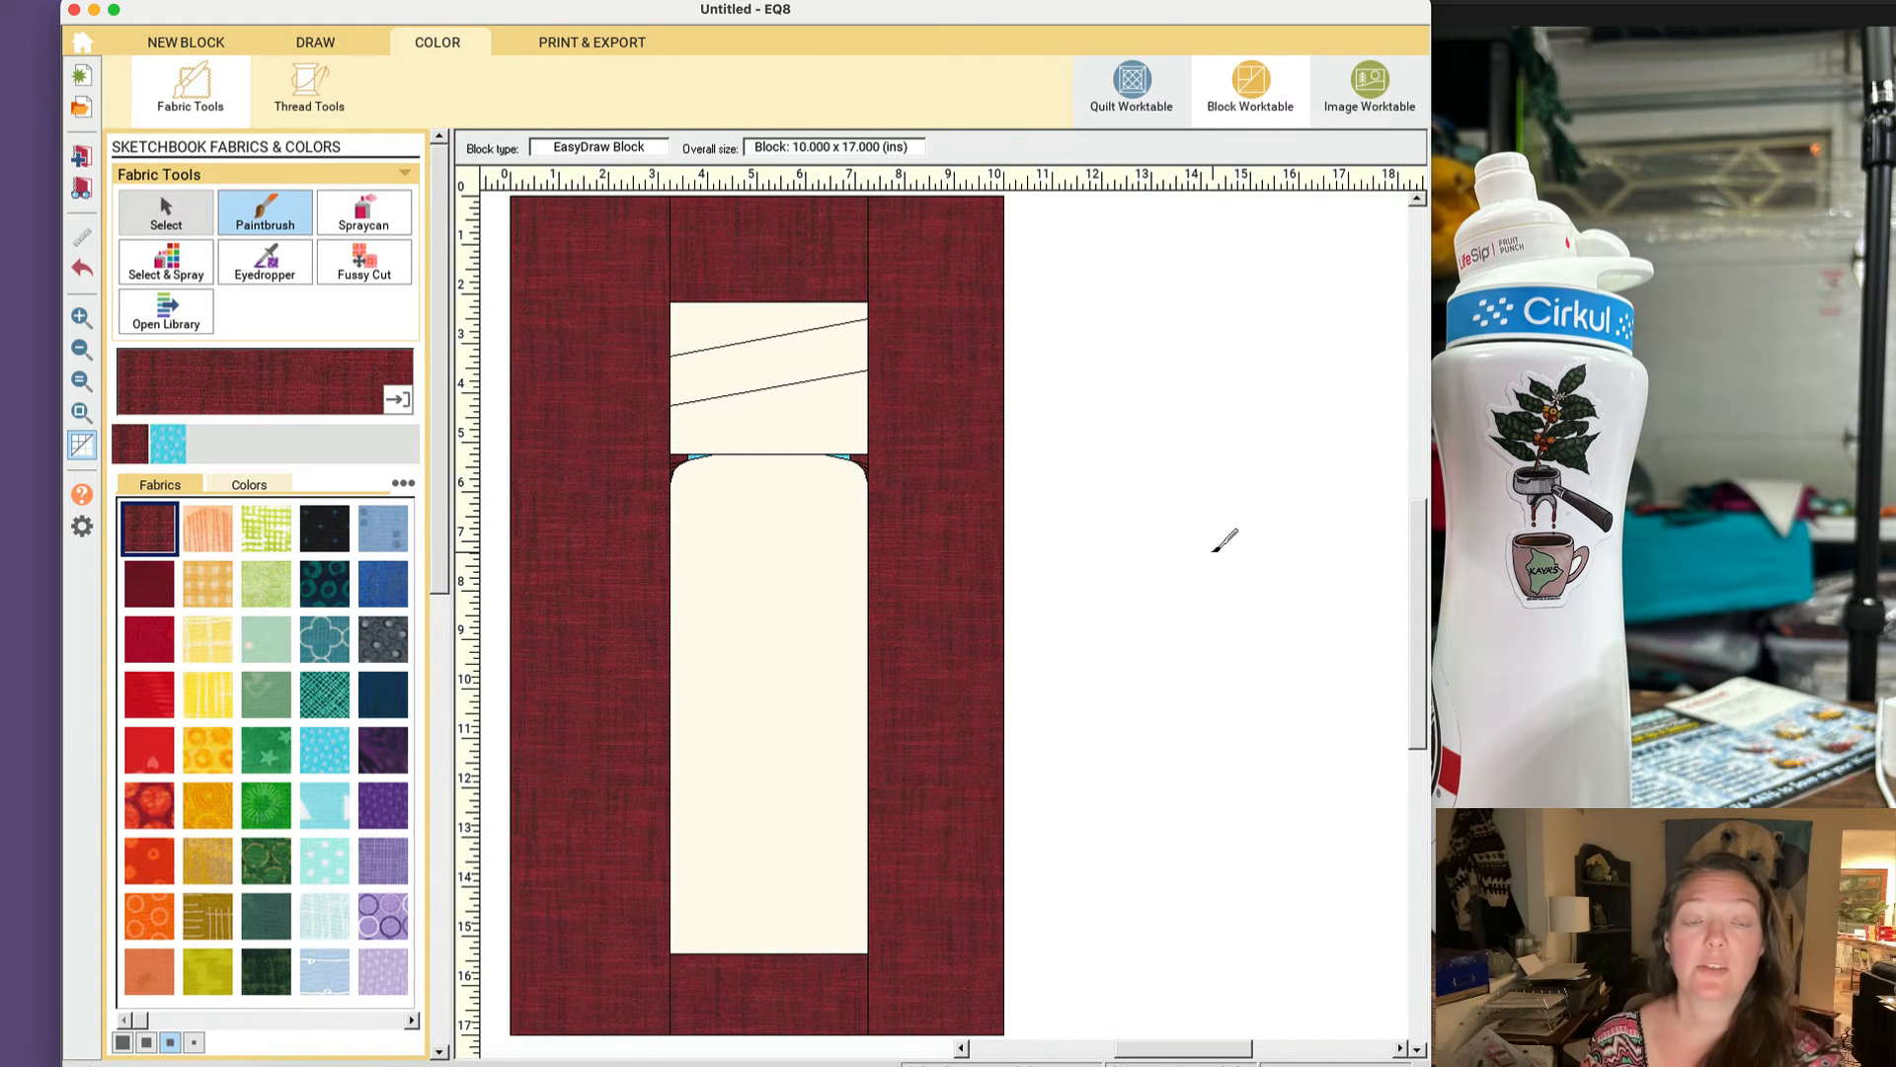
Step: Draw a slanted line along the left side of the bottle's mouthpiece, from the upper cap seam up to the top edge
{"action": "left_click", "coordinate": [308, 43]}
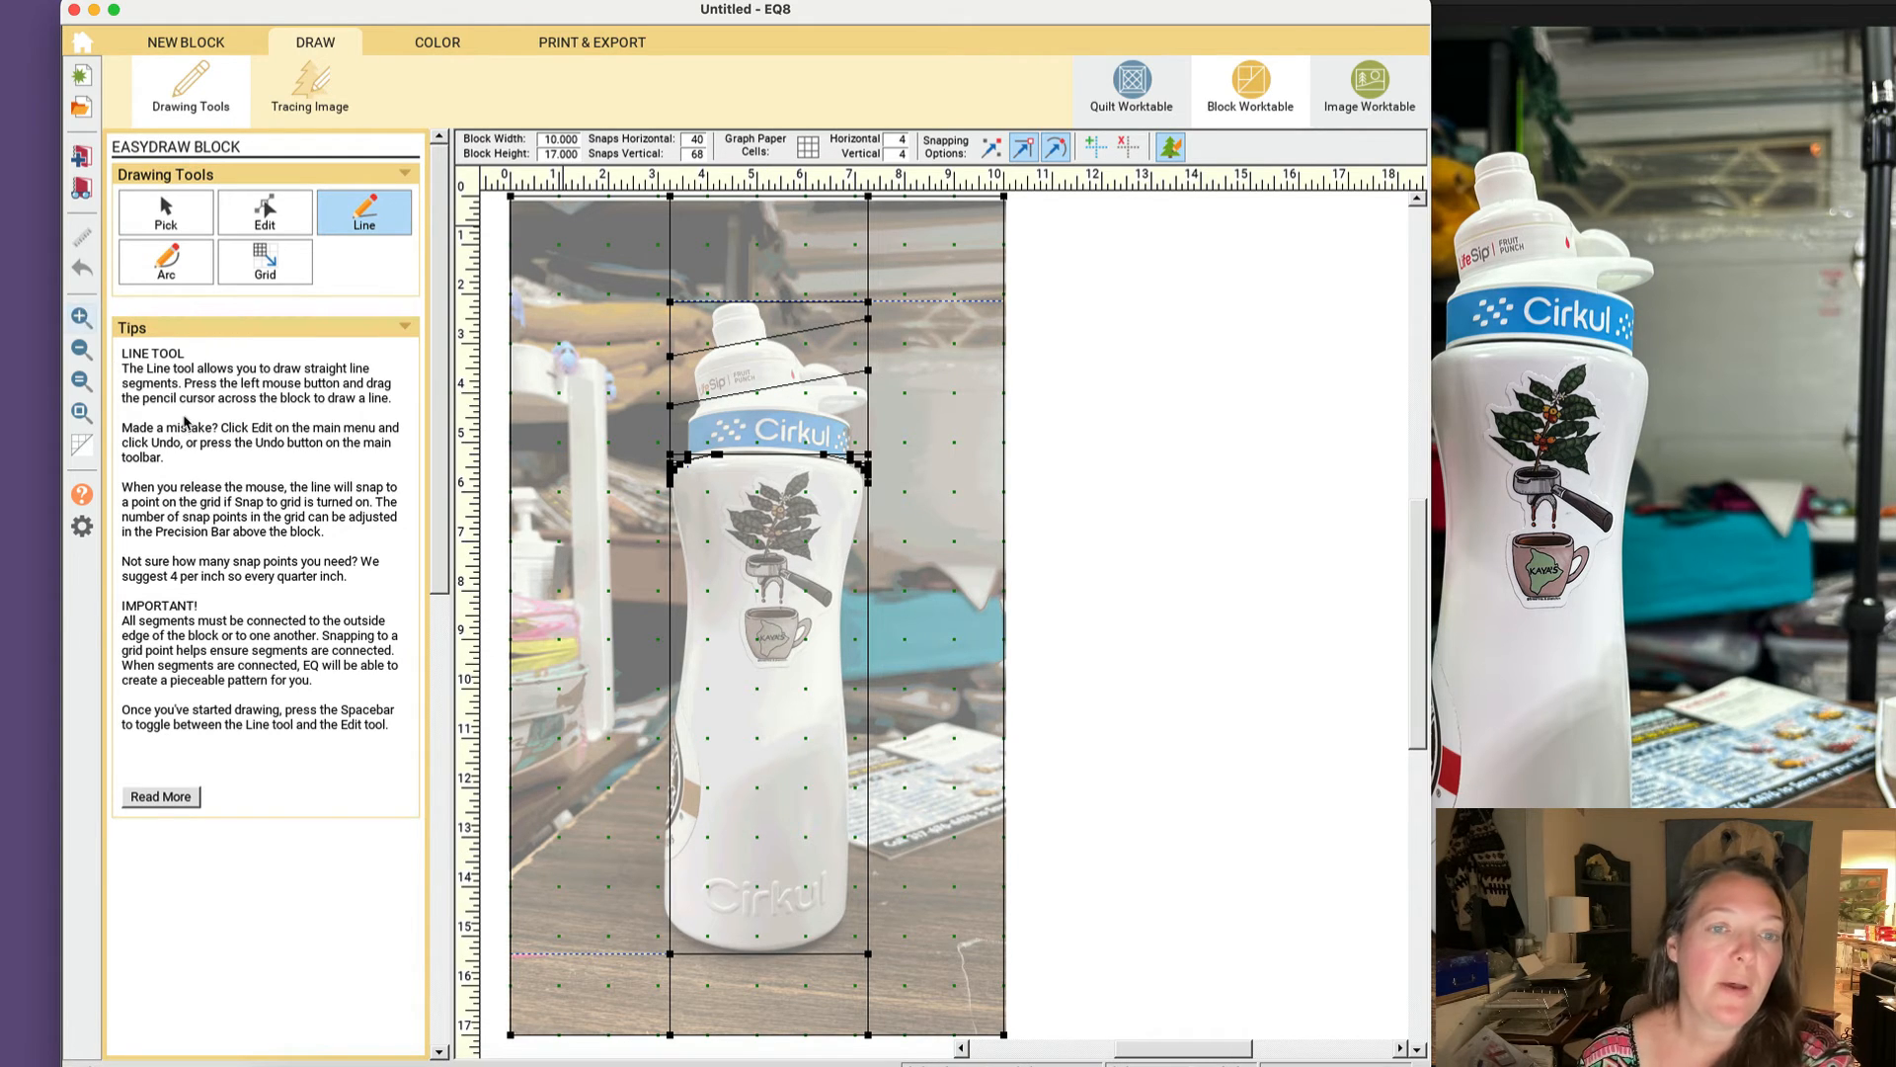
{"action": "left_click_drag", "start_coordinate": [645, 263], "coordinate": [846, 413]}
{"action": "left_click", "coordinate": [358, 228]}
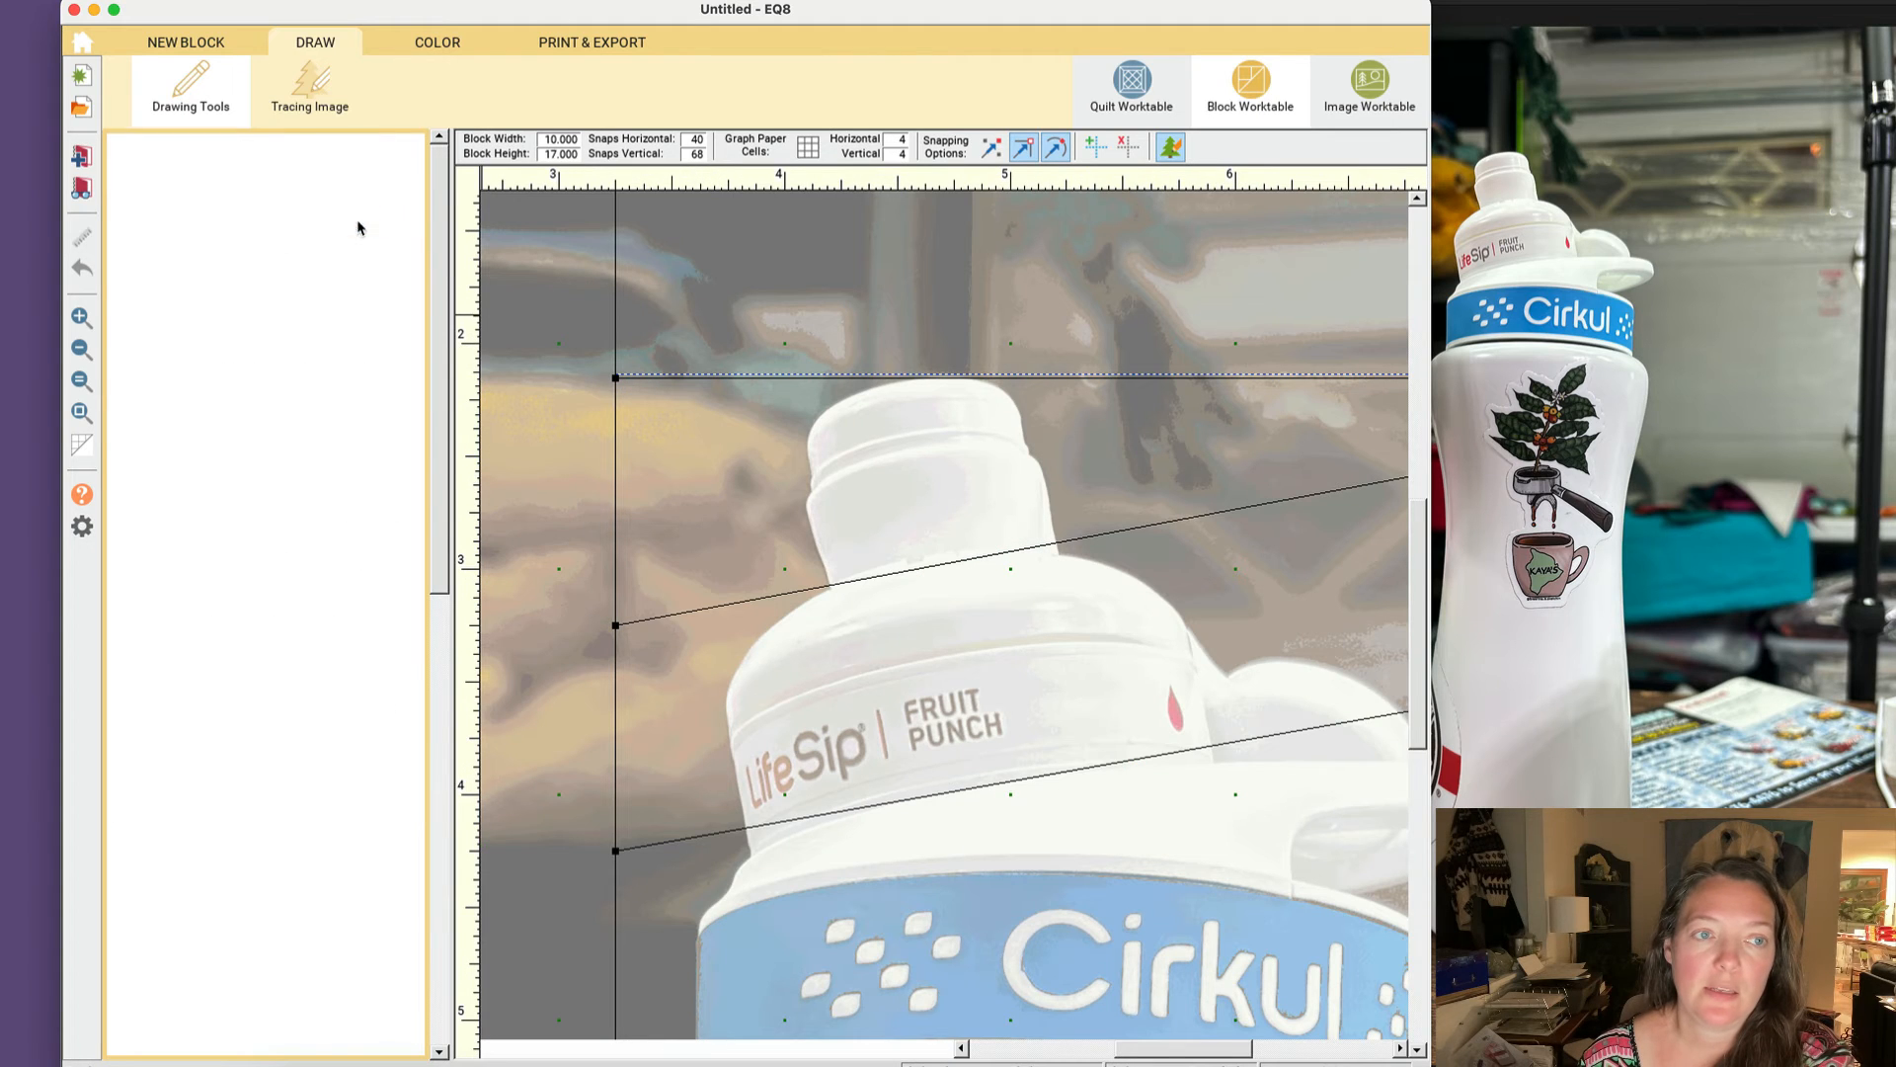
{"action": "left_click_drag", "start_coordinate": [831, 586], "coordinate": [772, 381]}
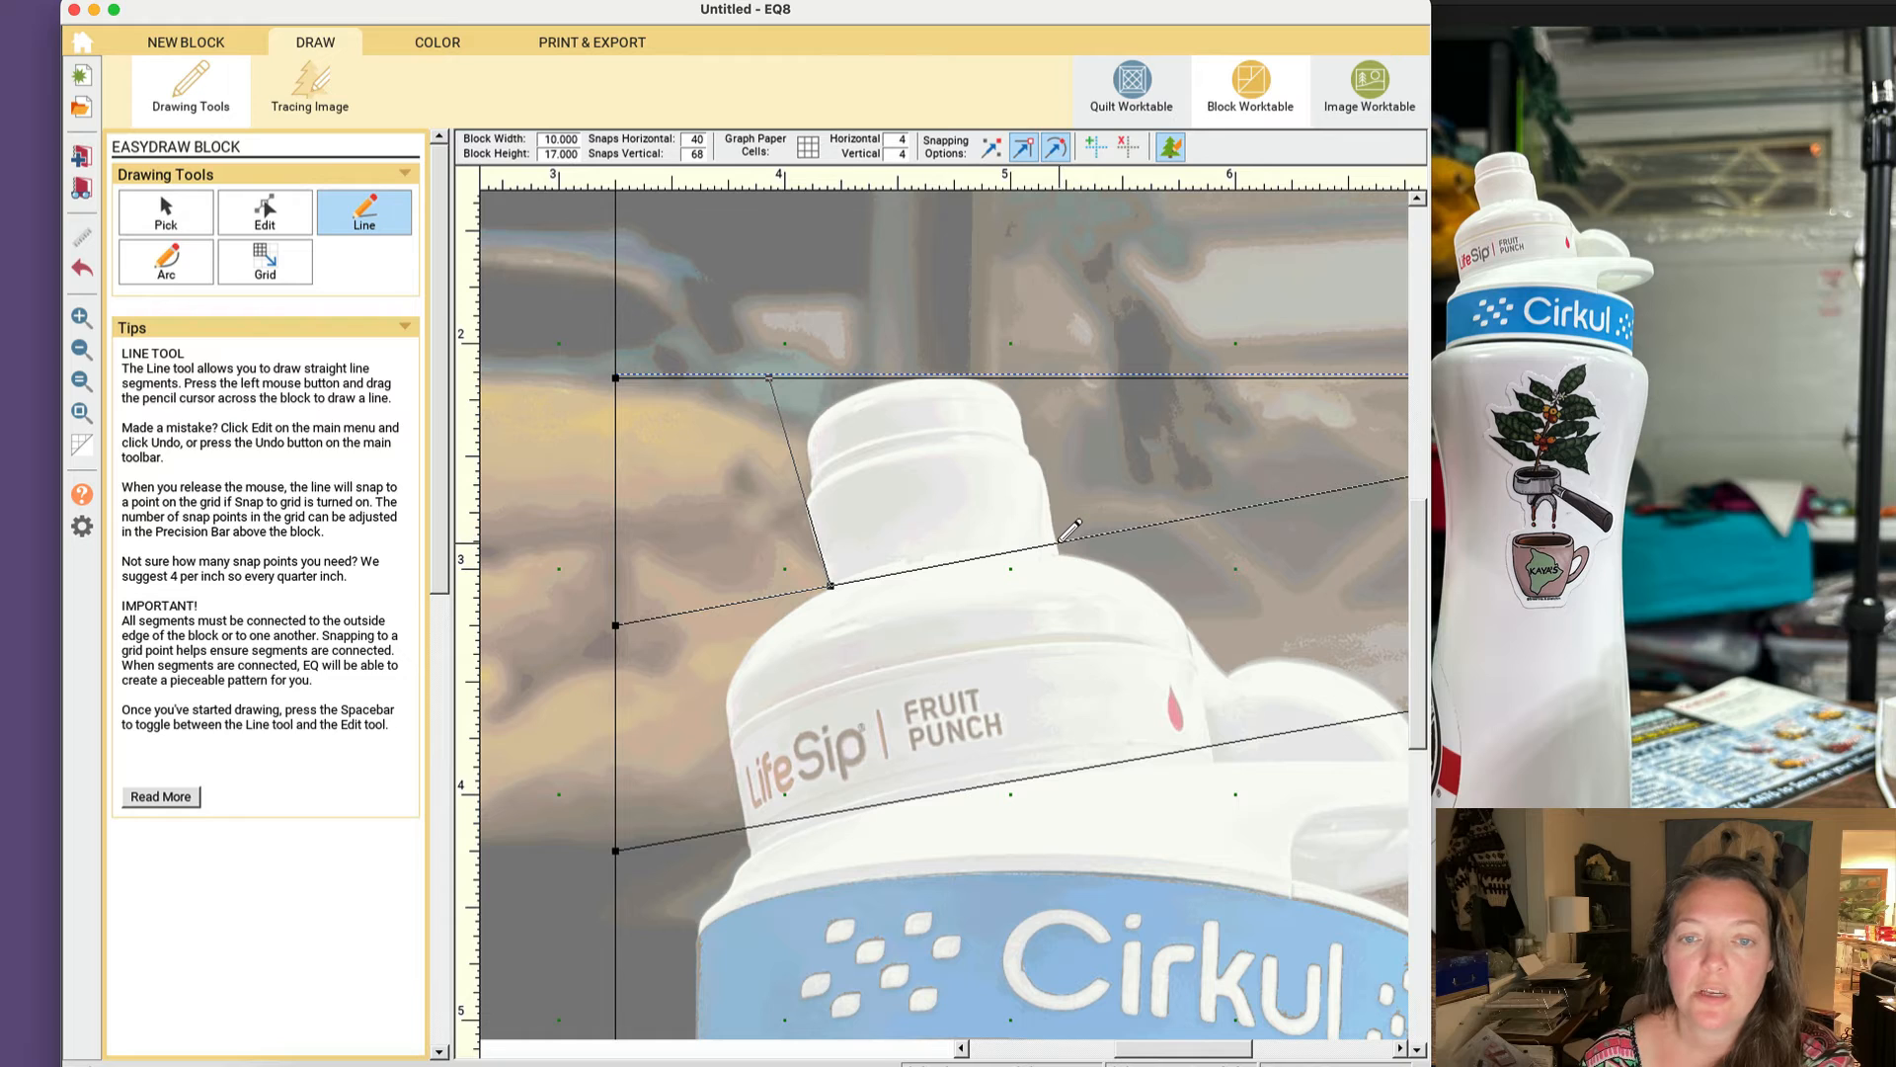
Step: Draw slanted lines along the mouthpiece's right side and both sides of the LifeSip cap section, ending on the seams
{"action": "left_click_drag", "start_coordinate": [1059, 541], "coordinate": [1021, 375]}
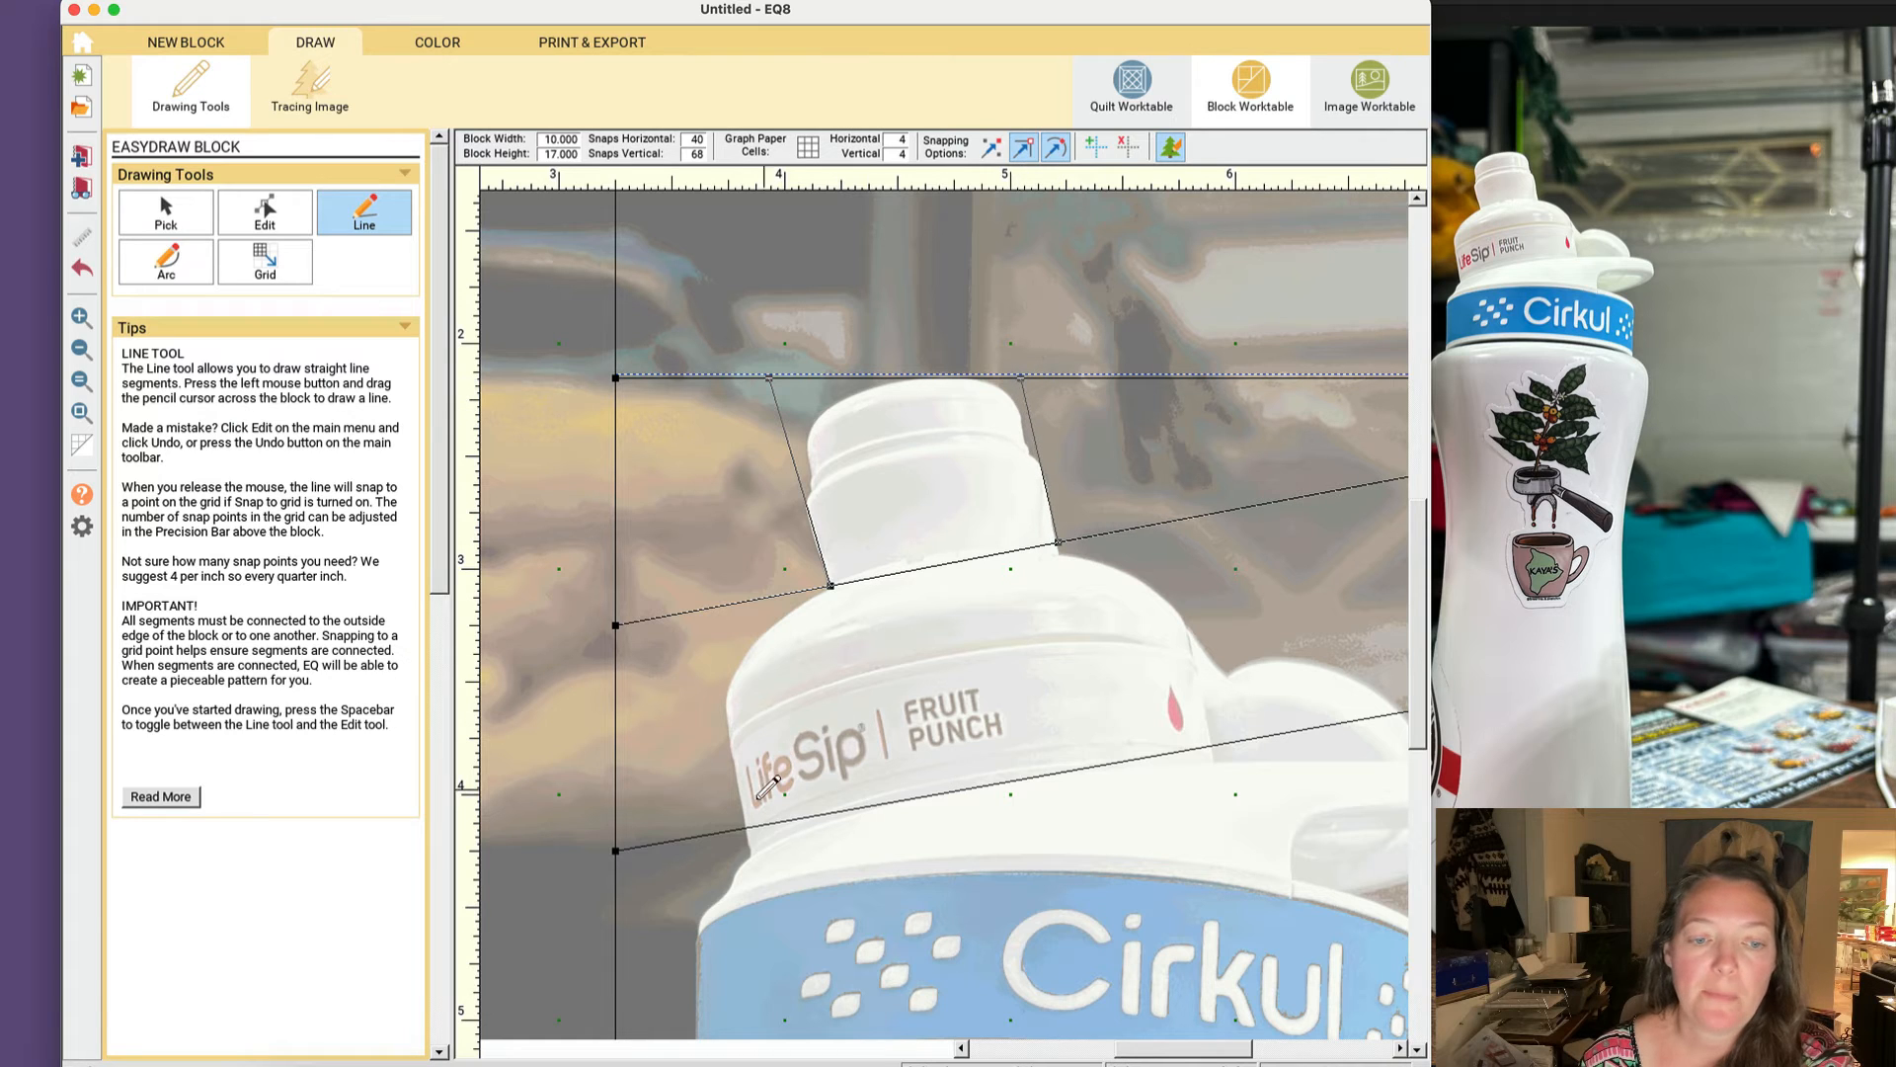
{"action": "mouse_move", "coordinate": [747, 827]}
{"action": "left_mouse_down"}
{"action": "mouse_move", "coordinate": [740, 634]}
{"action": "mouse_move", "coordinate": [699, 610]}
{"action": "left_mouse_up"}
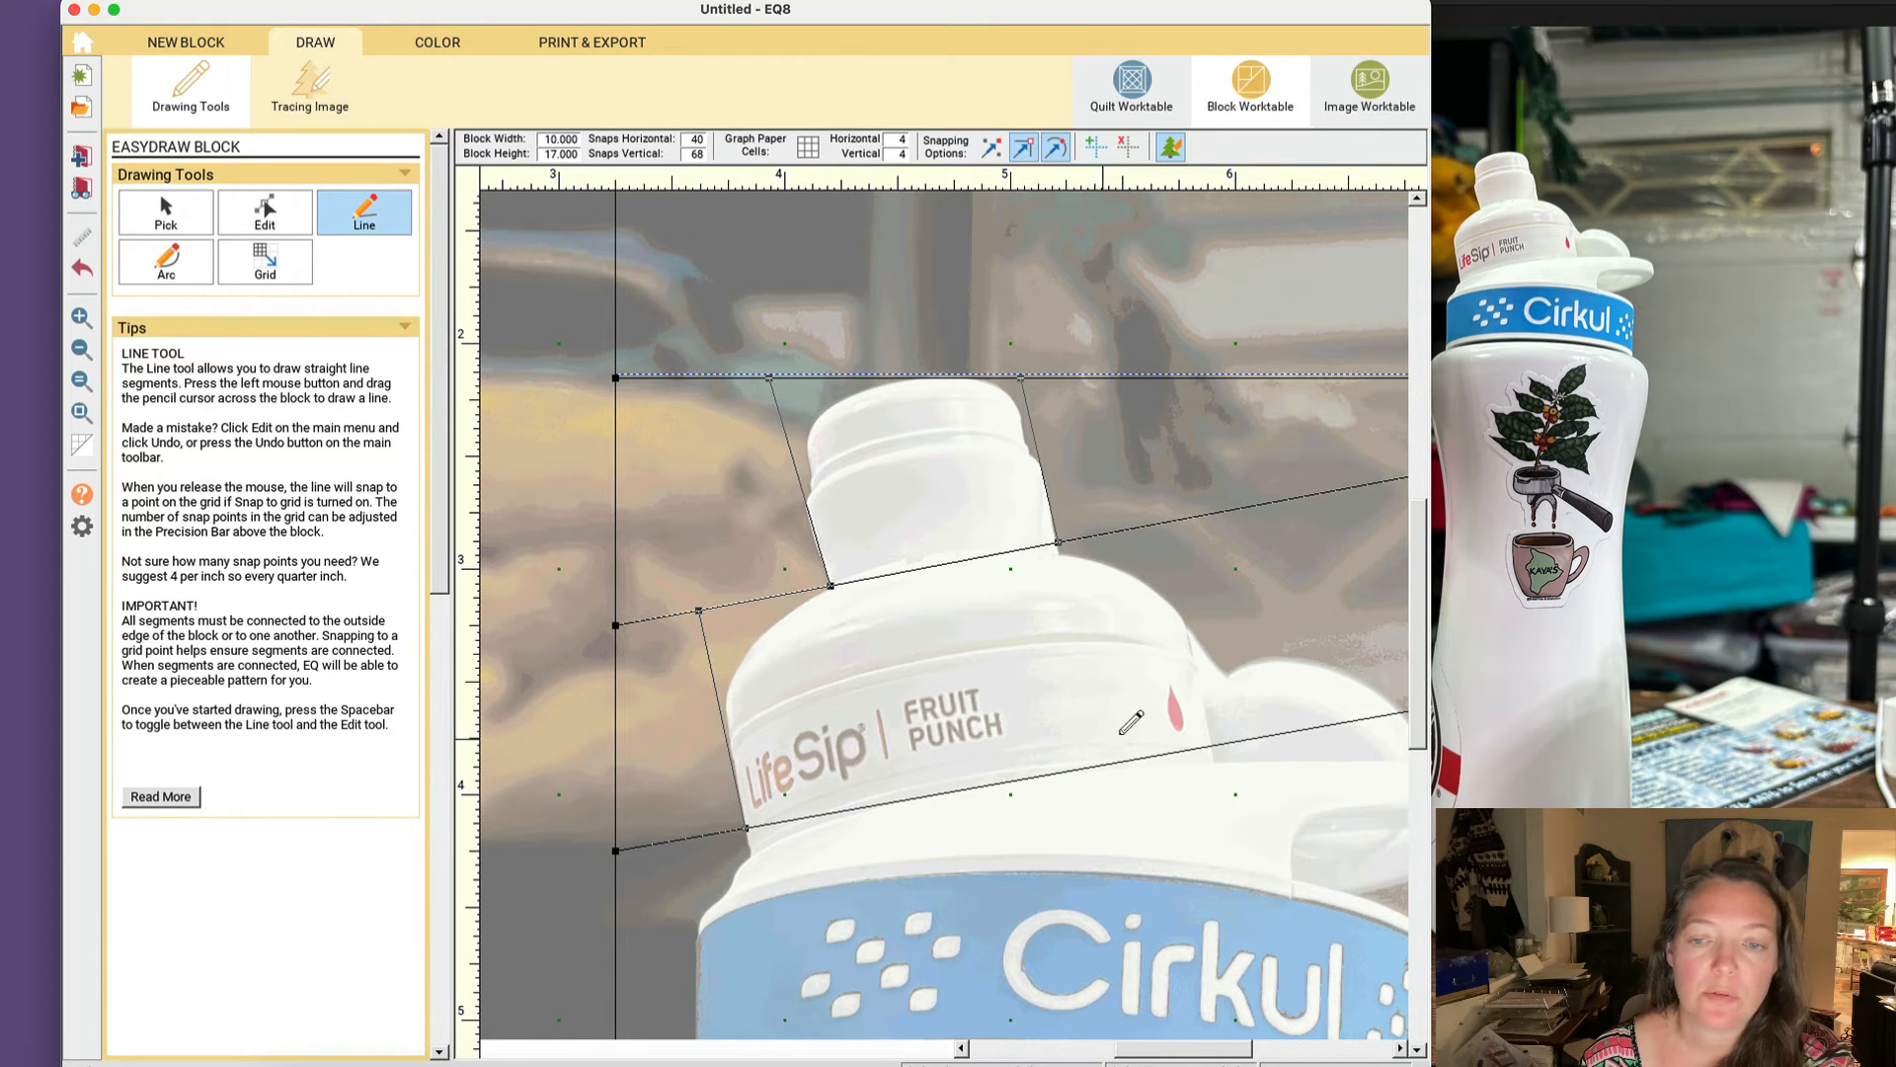
{"action": "left_click_drag", "start_coordinate": [1214, 745], "coordinate": [1168, 522]}
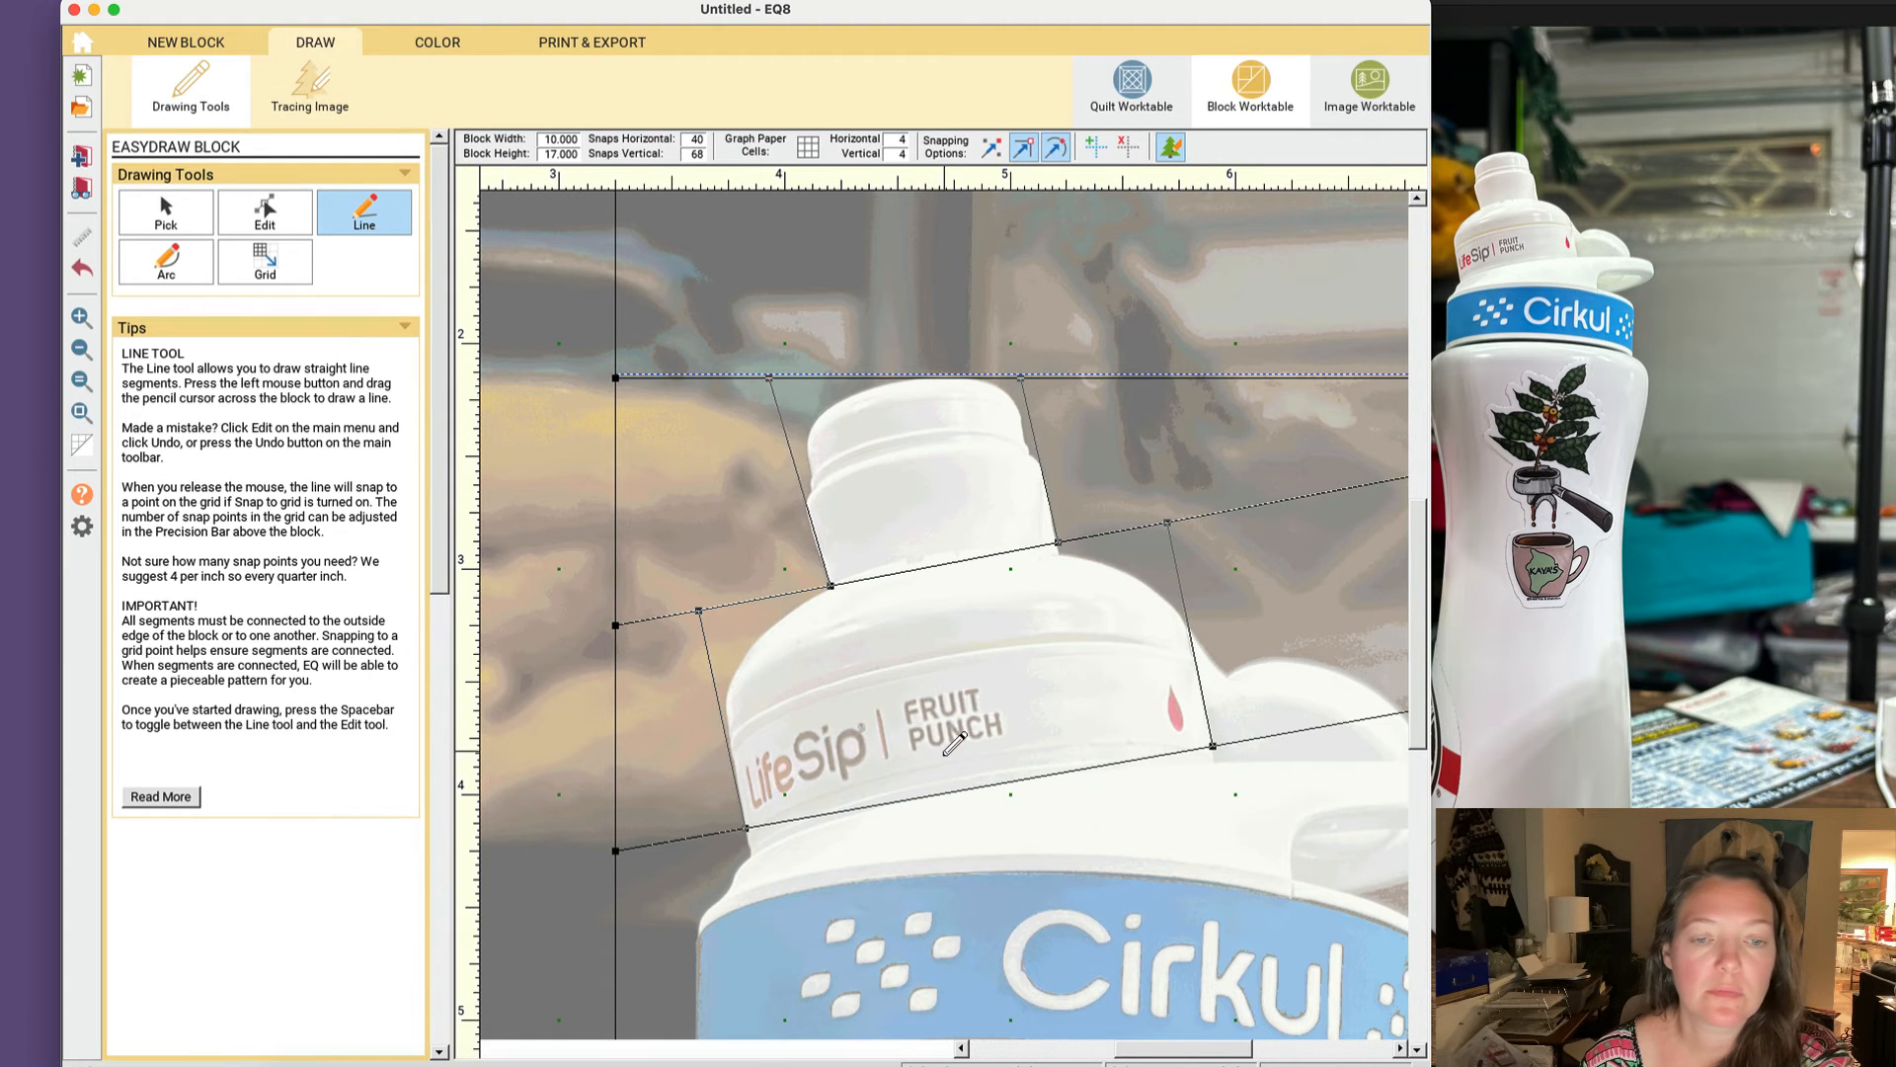
Step: Trace the blue Cirkul collar's curved top with slanted segments between the vertical seams, and draw vertical lines at both collar ends
{"action": "scroll", "coordinate": [954, 744], "scroll_direction": "down", "scroll_amount": 15}
{"action": "scroll", "coordinate": [954, 744], "scroll_direction": "up", "scroll_amount": 15}
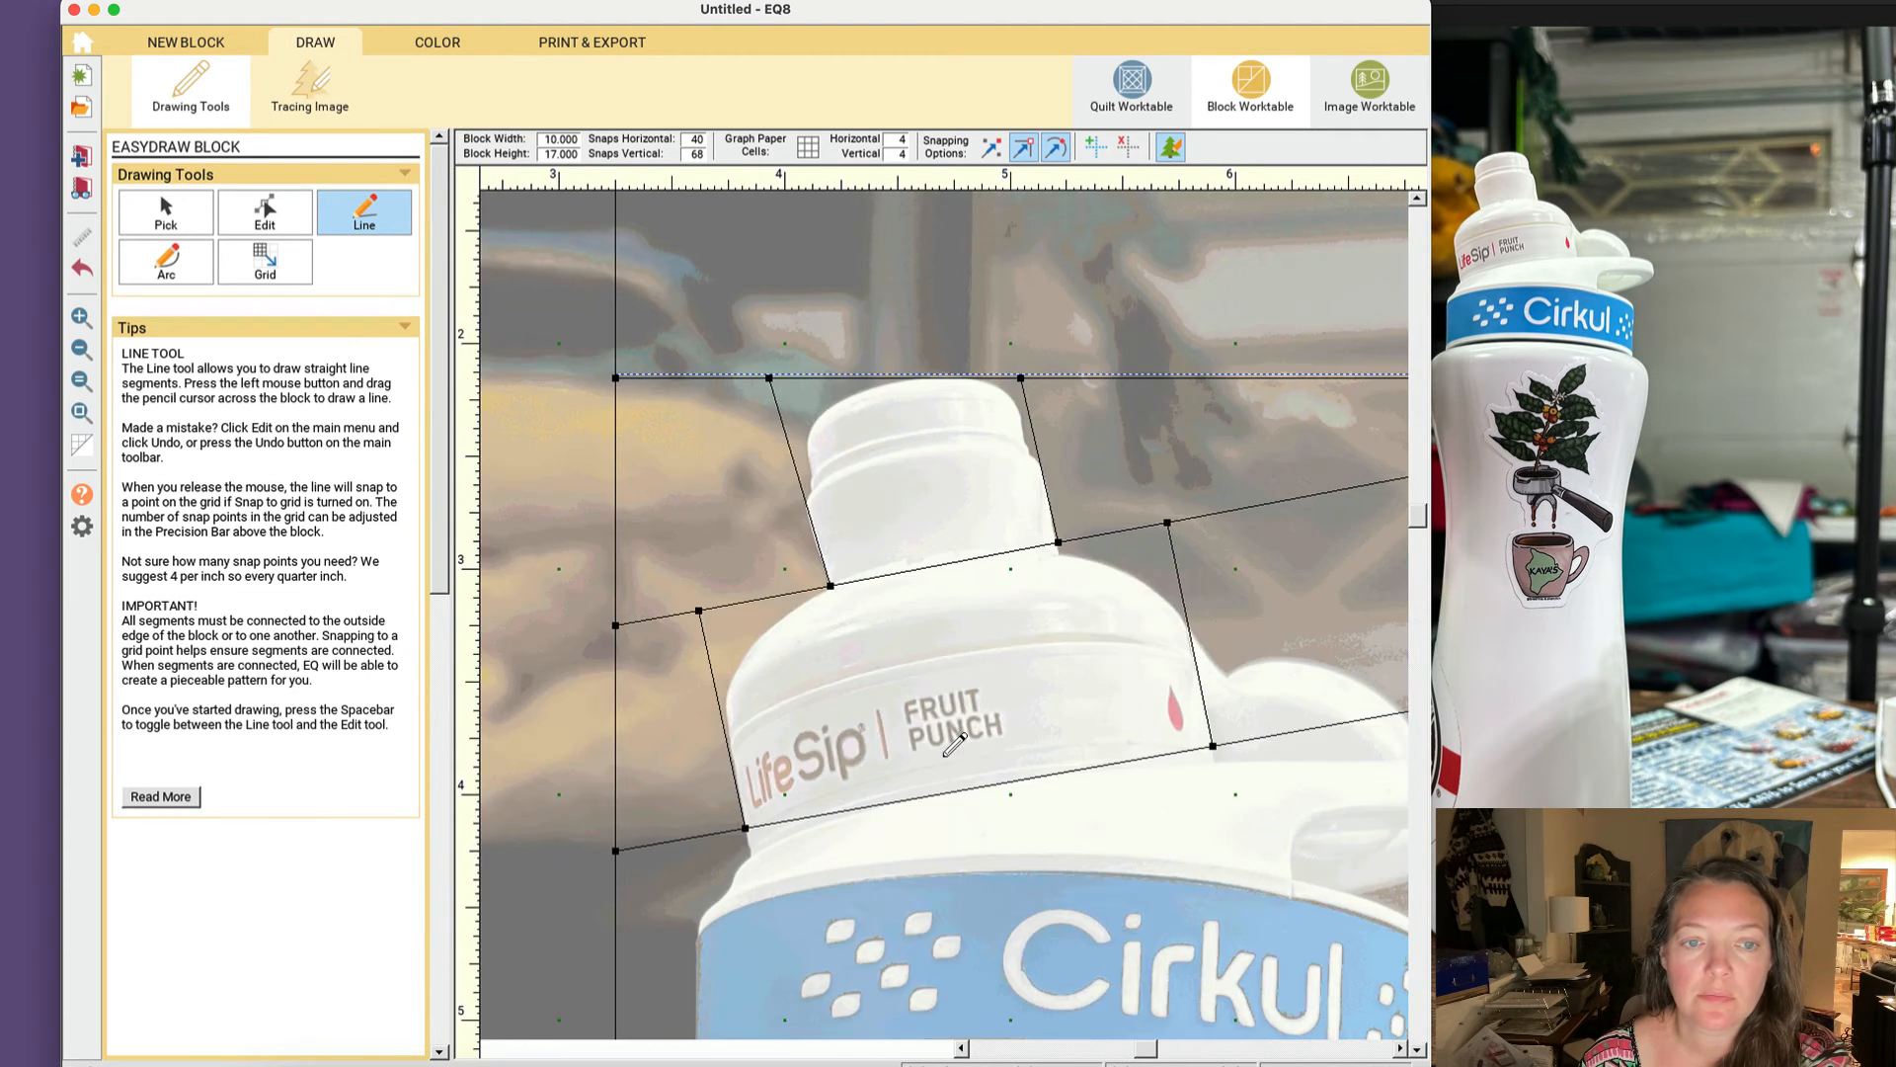
{"action": "scroll", "coordinate": [1419, 523], "scroll_direction": "down", "scroll_amount": 3}
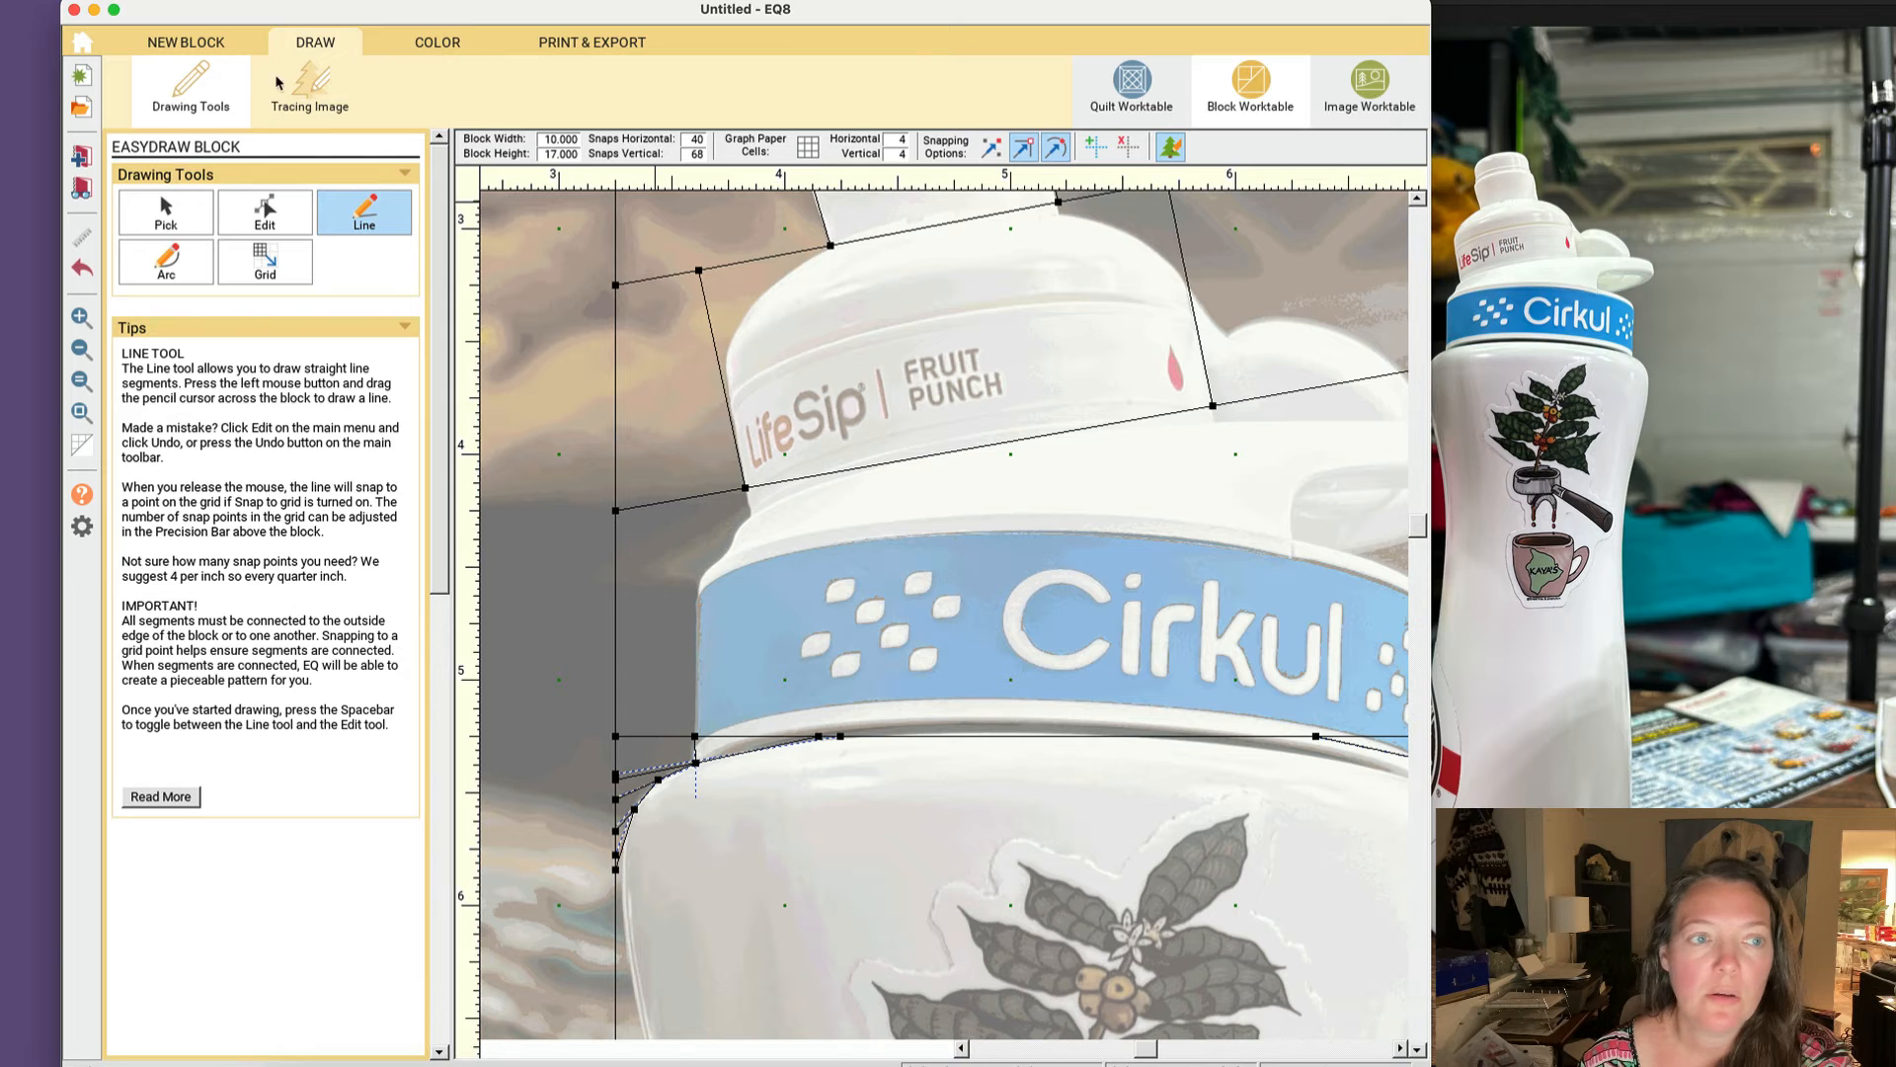
{"action": "left_click", "coordinate": [88, 416]}
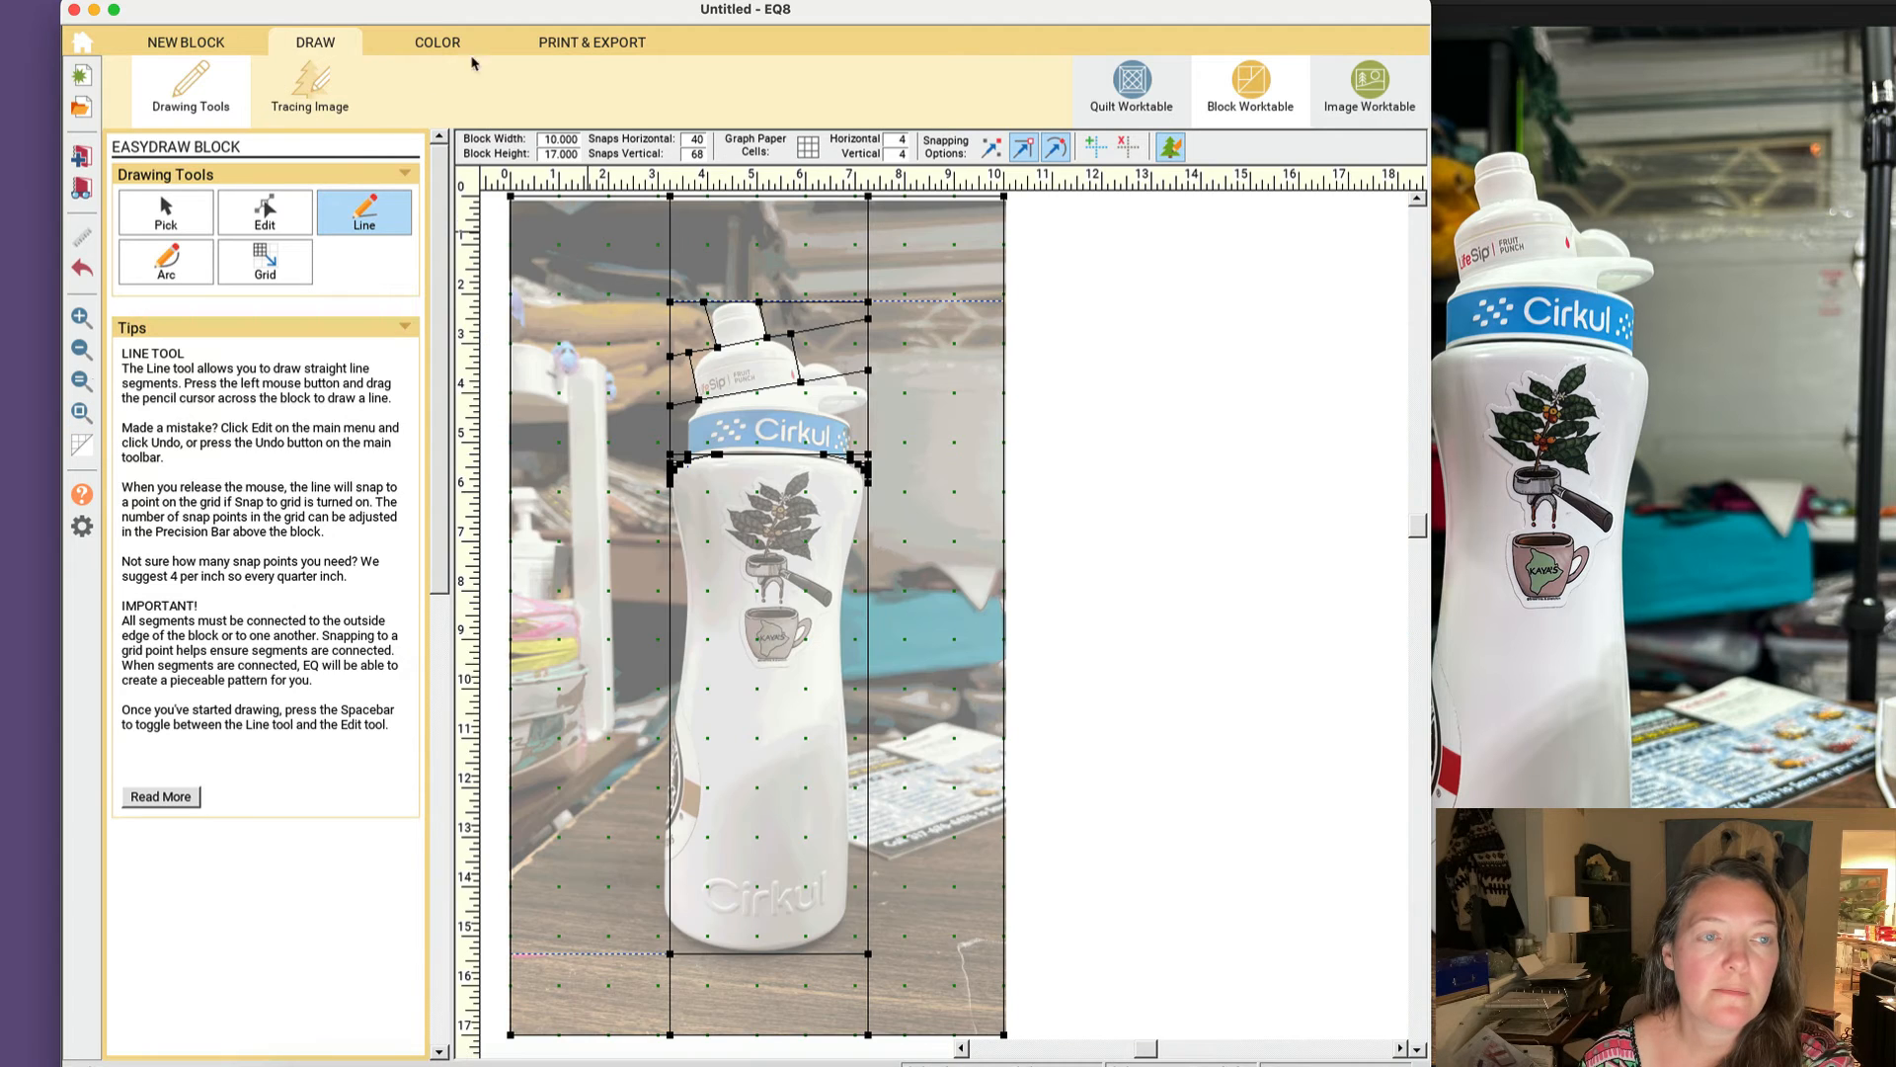
{"action": "left_click", "coordinate": [86, 312]}
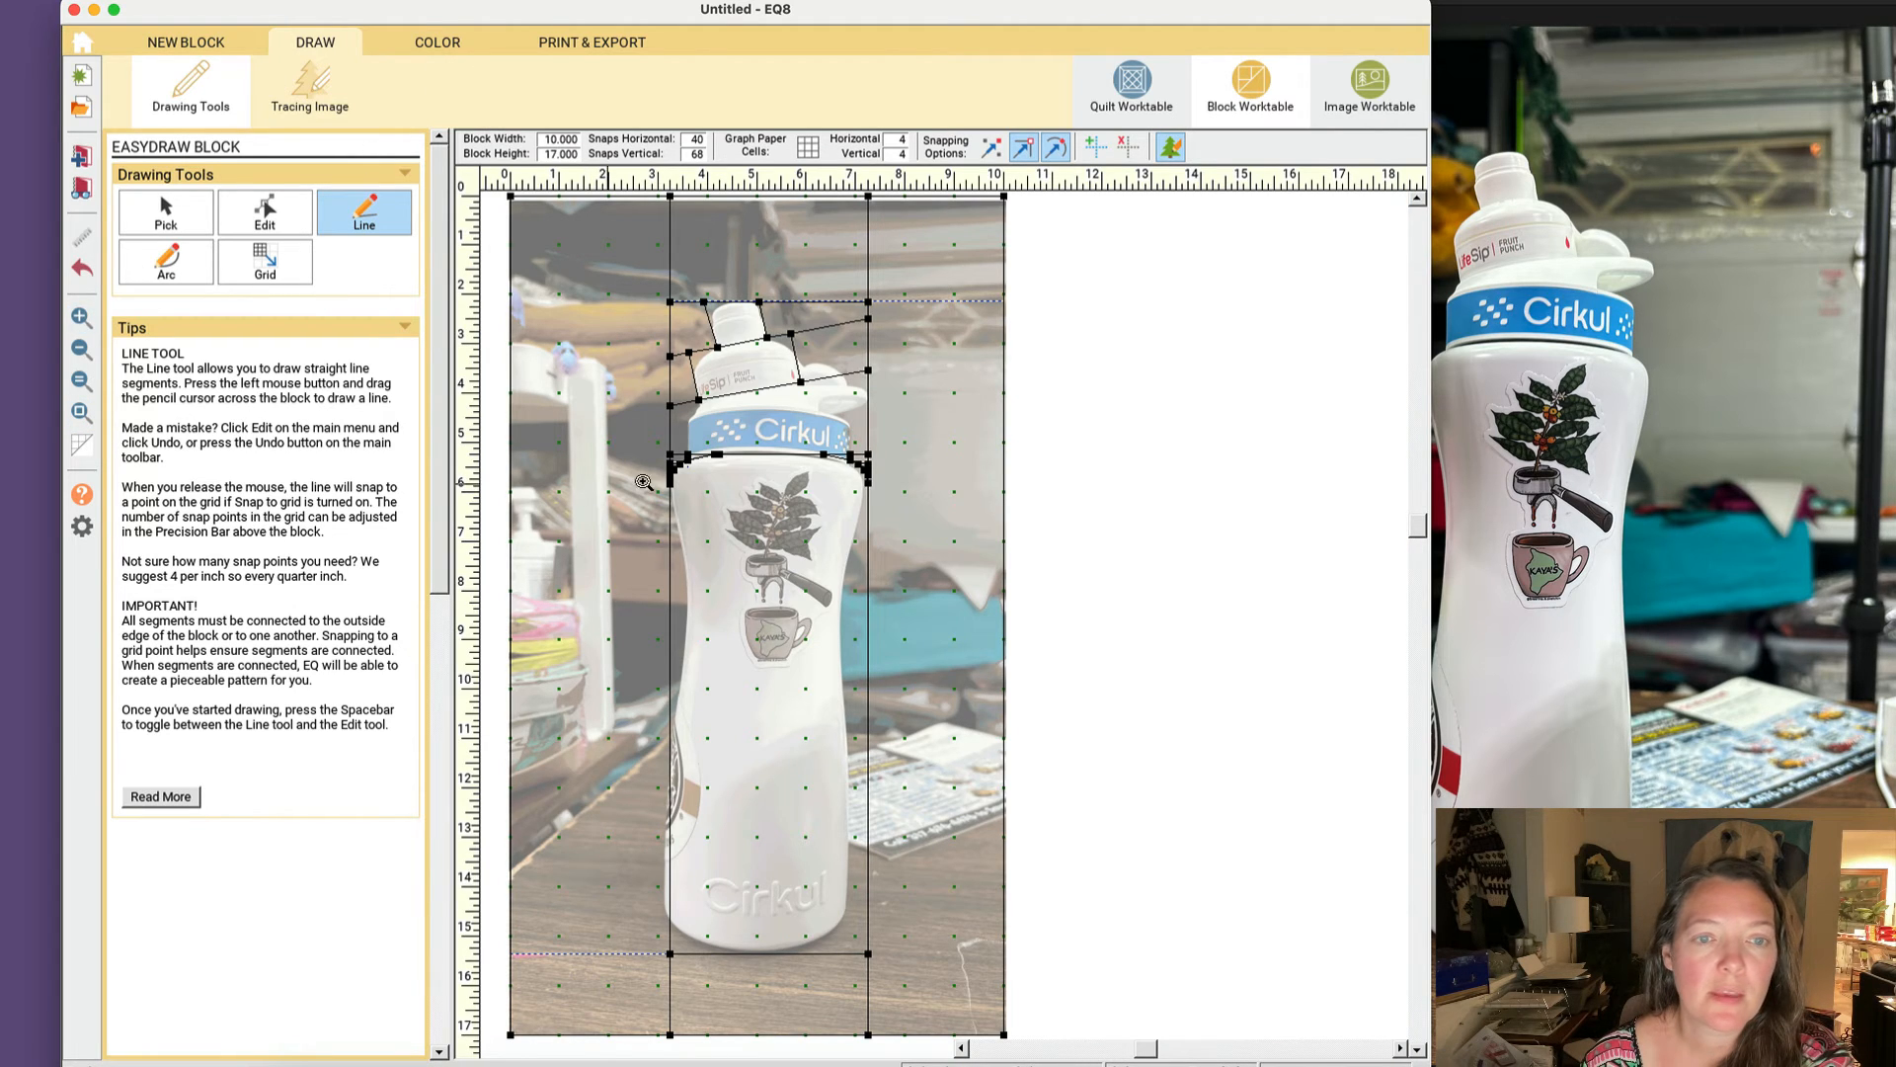
{"action": "left_click_drag", "start_coordinate": [575, 366], "coordinate": [904, 498]}
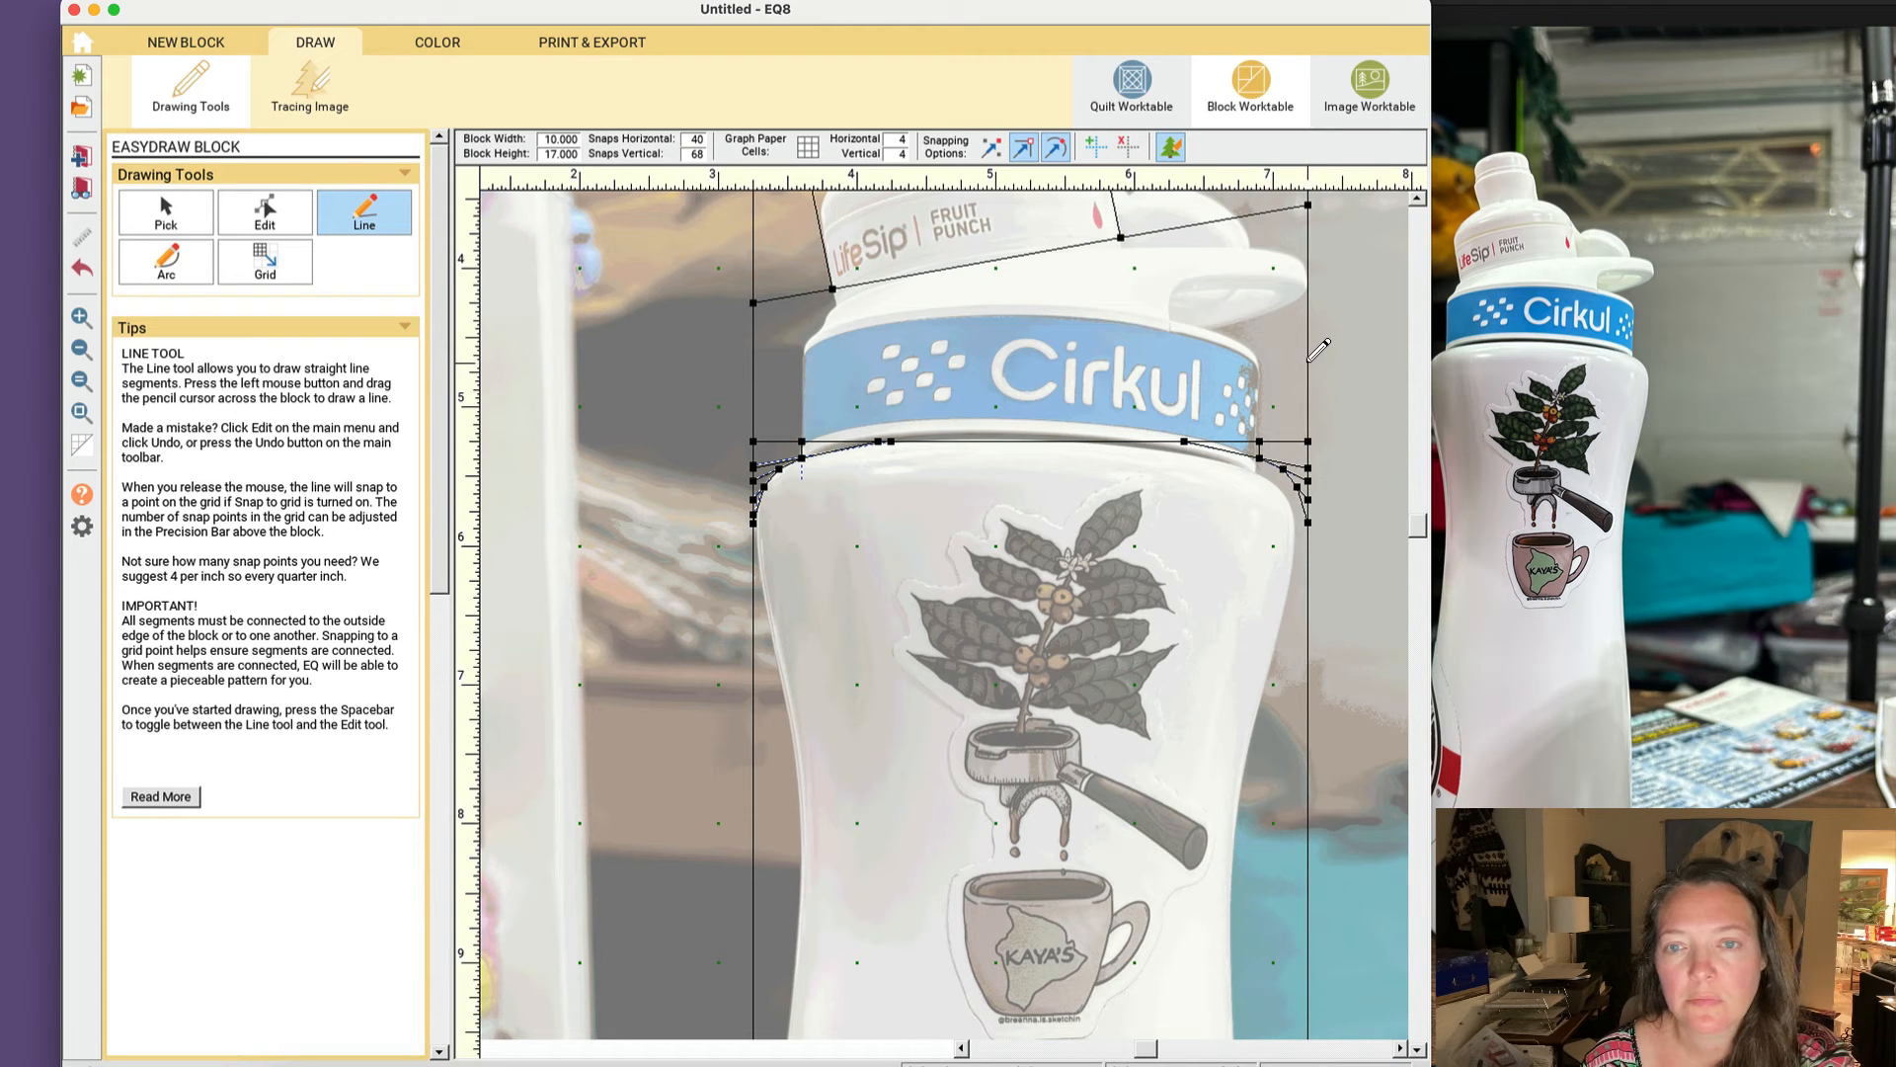
{"action": "left_click_drag", "start_coordinate": [1310, 361], "coordinate": [991, 262]}
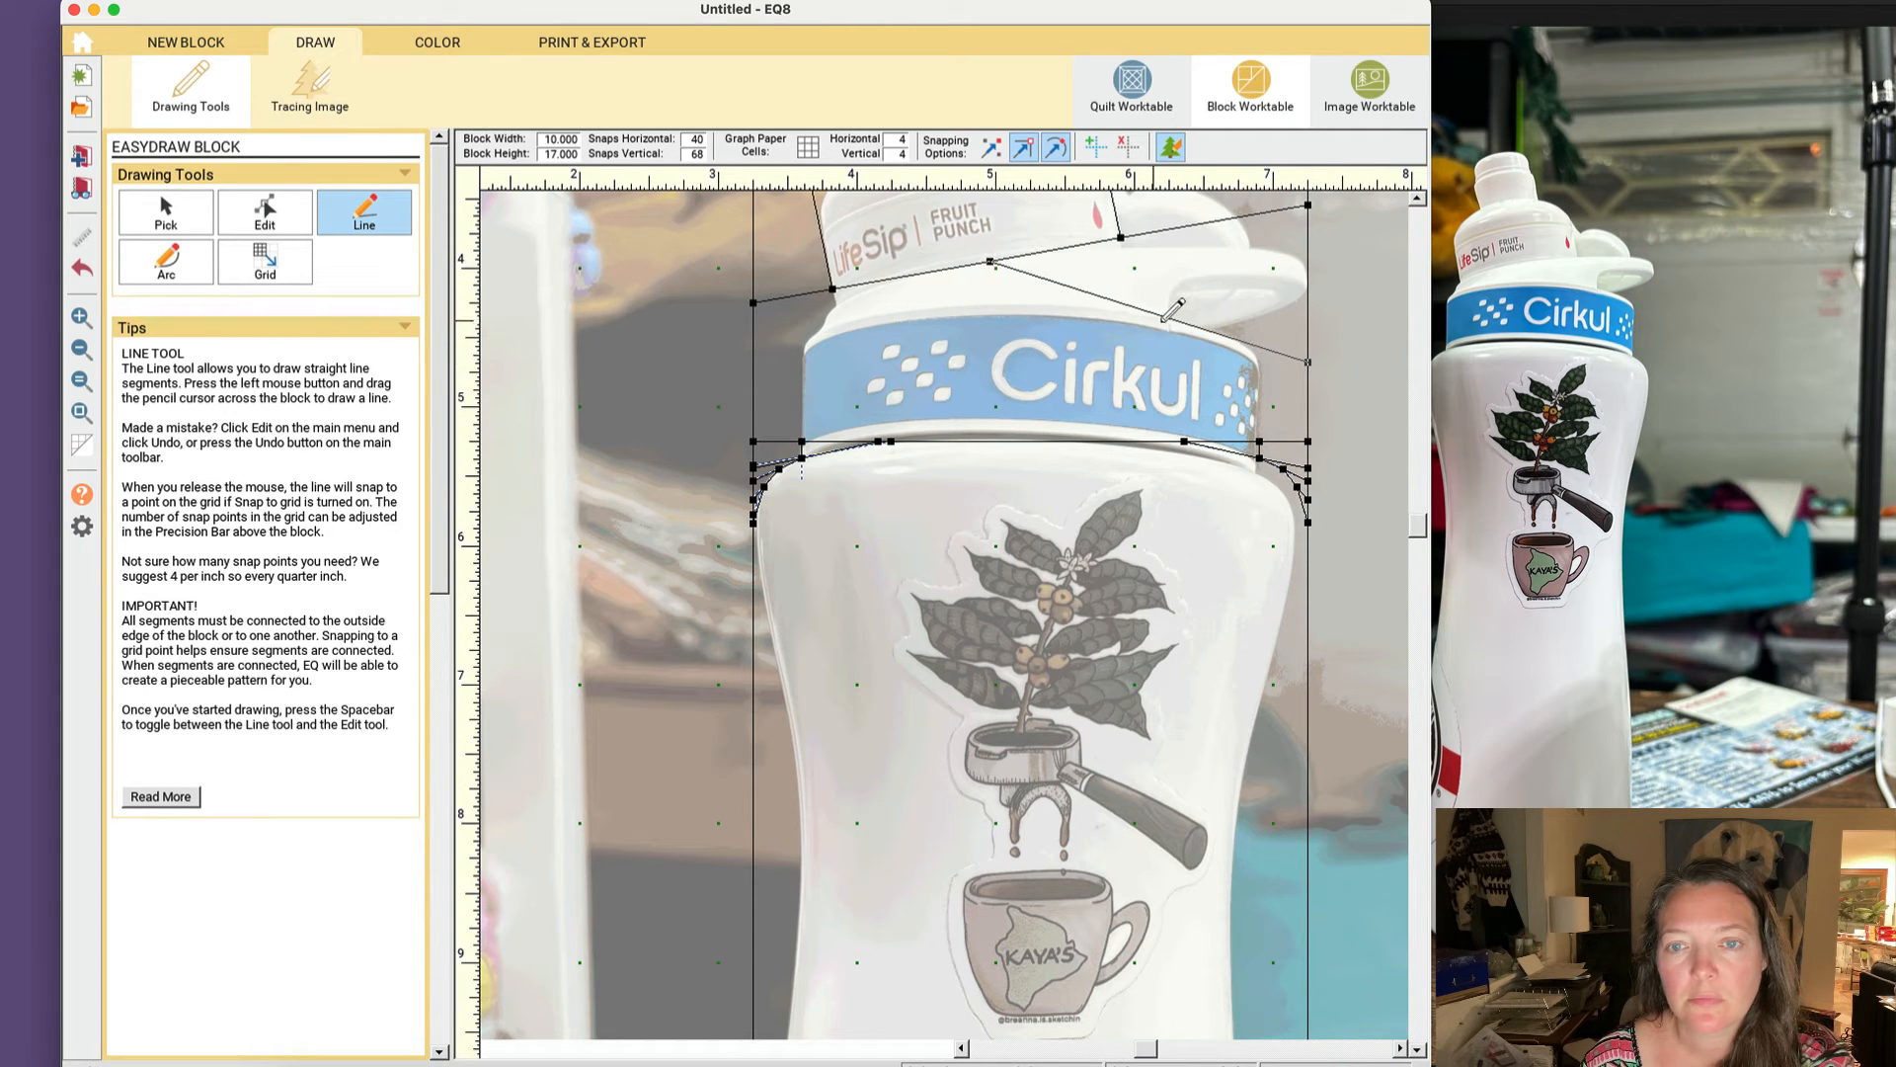
{"action": "left_click_drag", "start_coordinate": [1165, 316], "coordinate": [833, 288]}
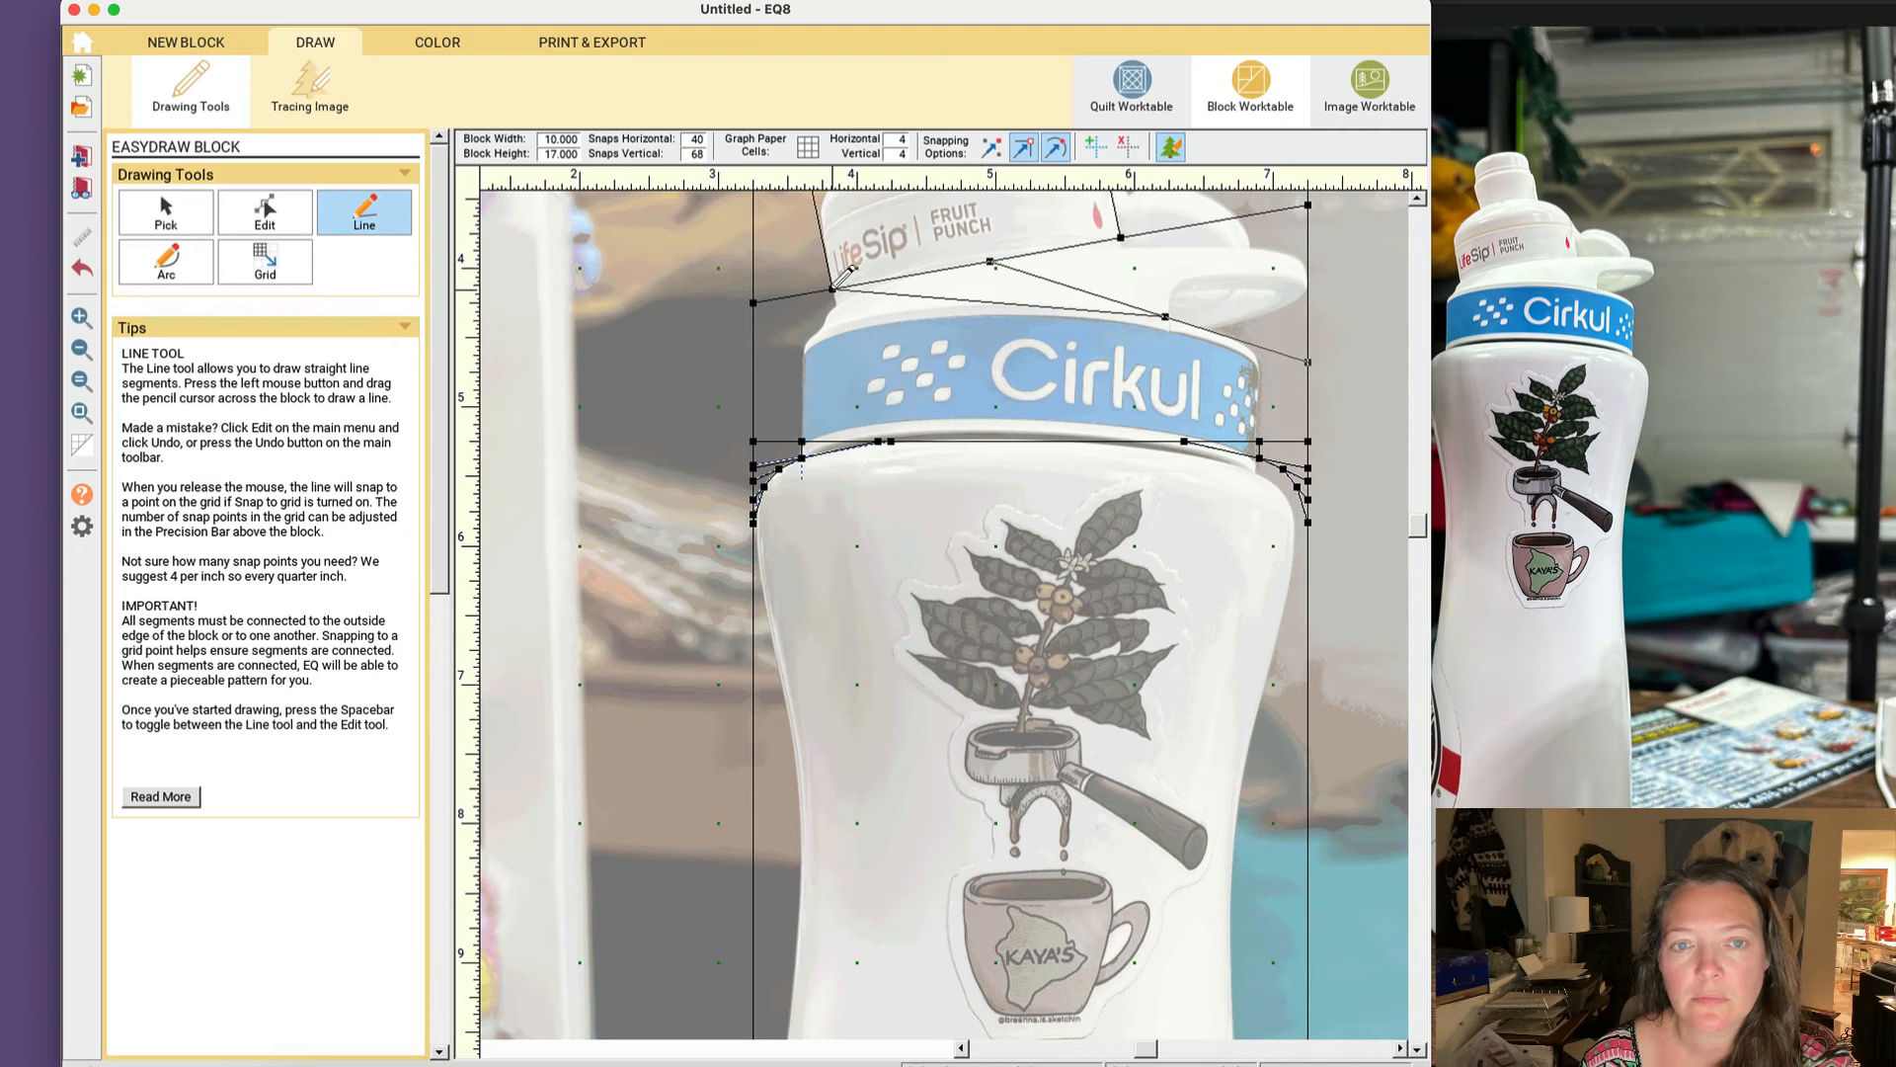
{"action": "mouse_move", "coordinate": [991, 302]}
{"action": "left_mouse_down"}
{"action": "mouse_move", "coordinate": [765, 316]}
{"action": "mouse_move", "coordinate": [756, 329]}
{"action": "mouse_move", "coordinate": [841, 321]}
{"action": "mouse_move", "coordinate": [753, 348]}
{"action": "left_mouse_up"}
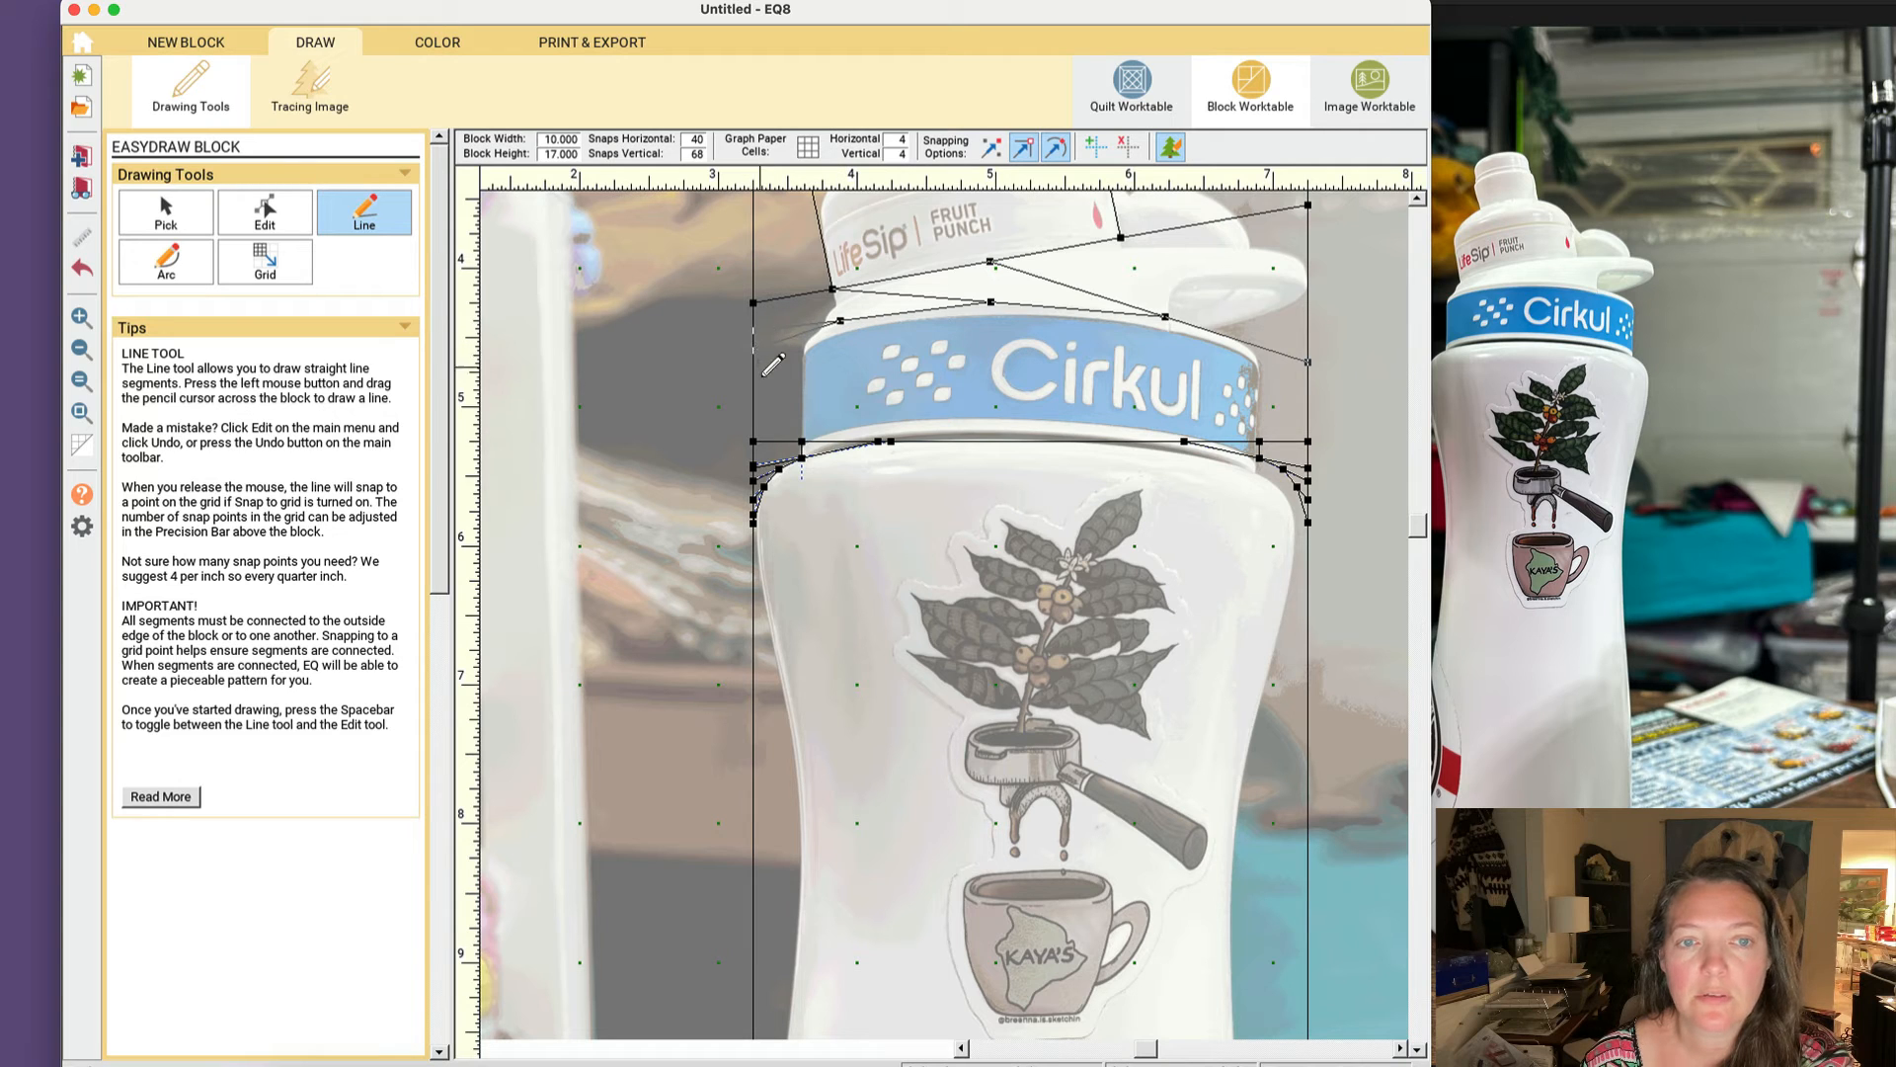
{"action": "left_click_drag", "start_coordinate": [802, 441], "coordinate": [802, 334]}
{"action": "left_click_drag", "start_coordinate": [1260, 442], "coordinate": [1261, 347]}
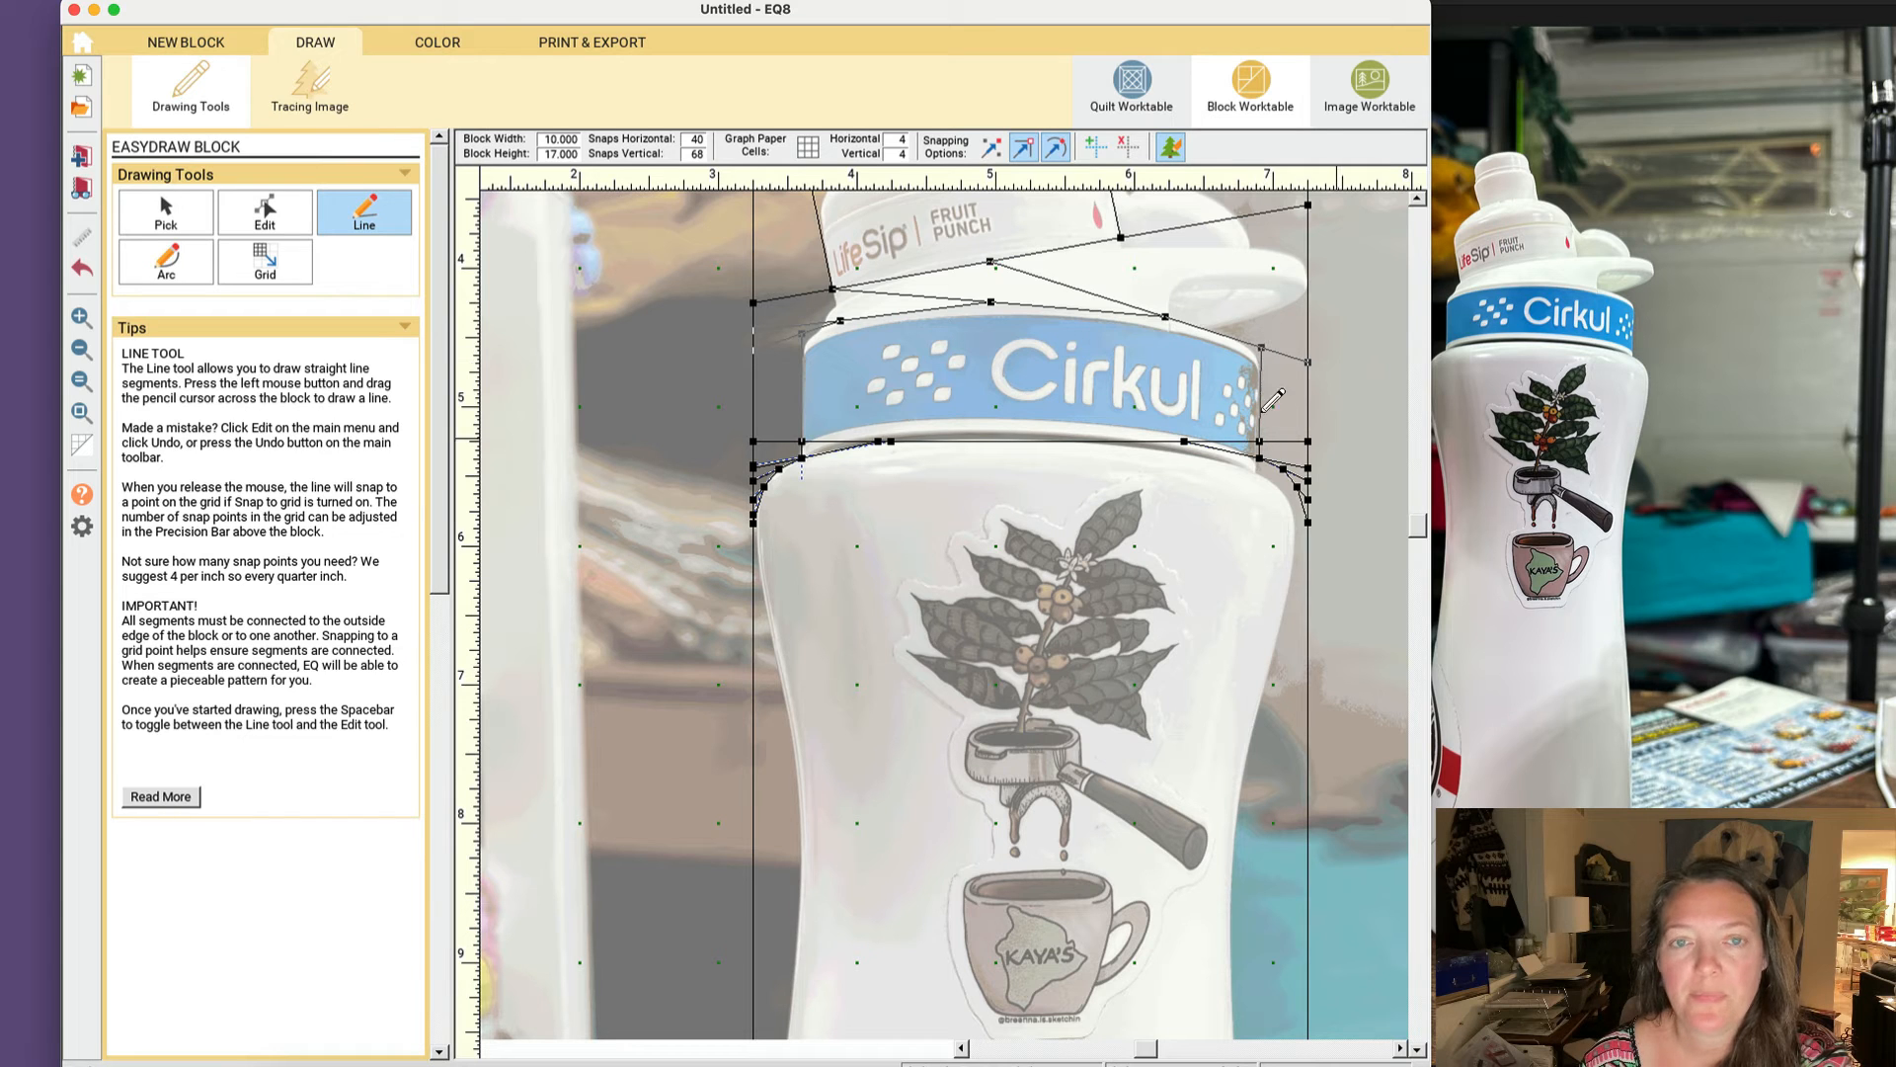
Step: Color the collar with the light blue dotted fabric and the background patches beside both its ends with the dark red fabric
{"action": "left_click", "coordinate": [440, 42]}
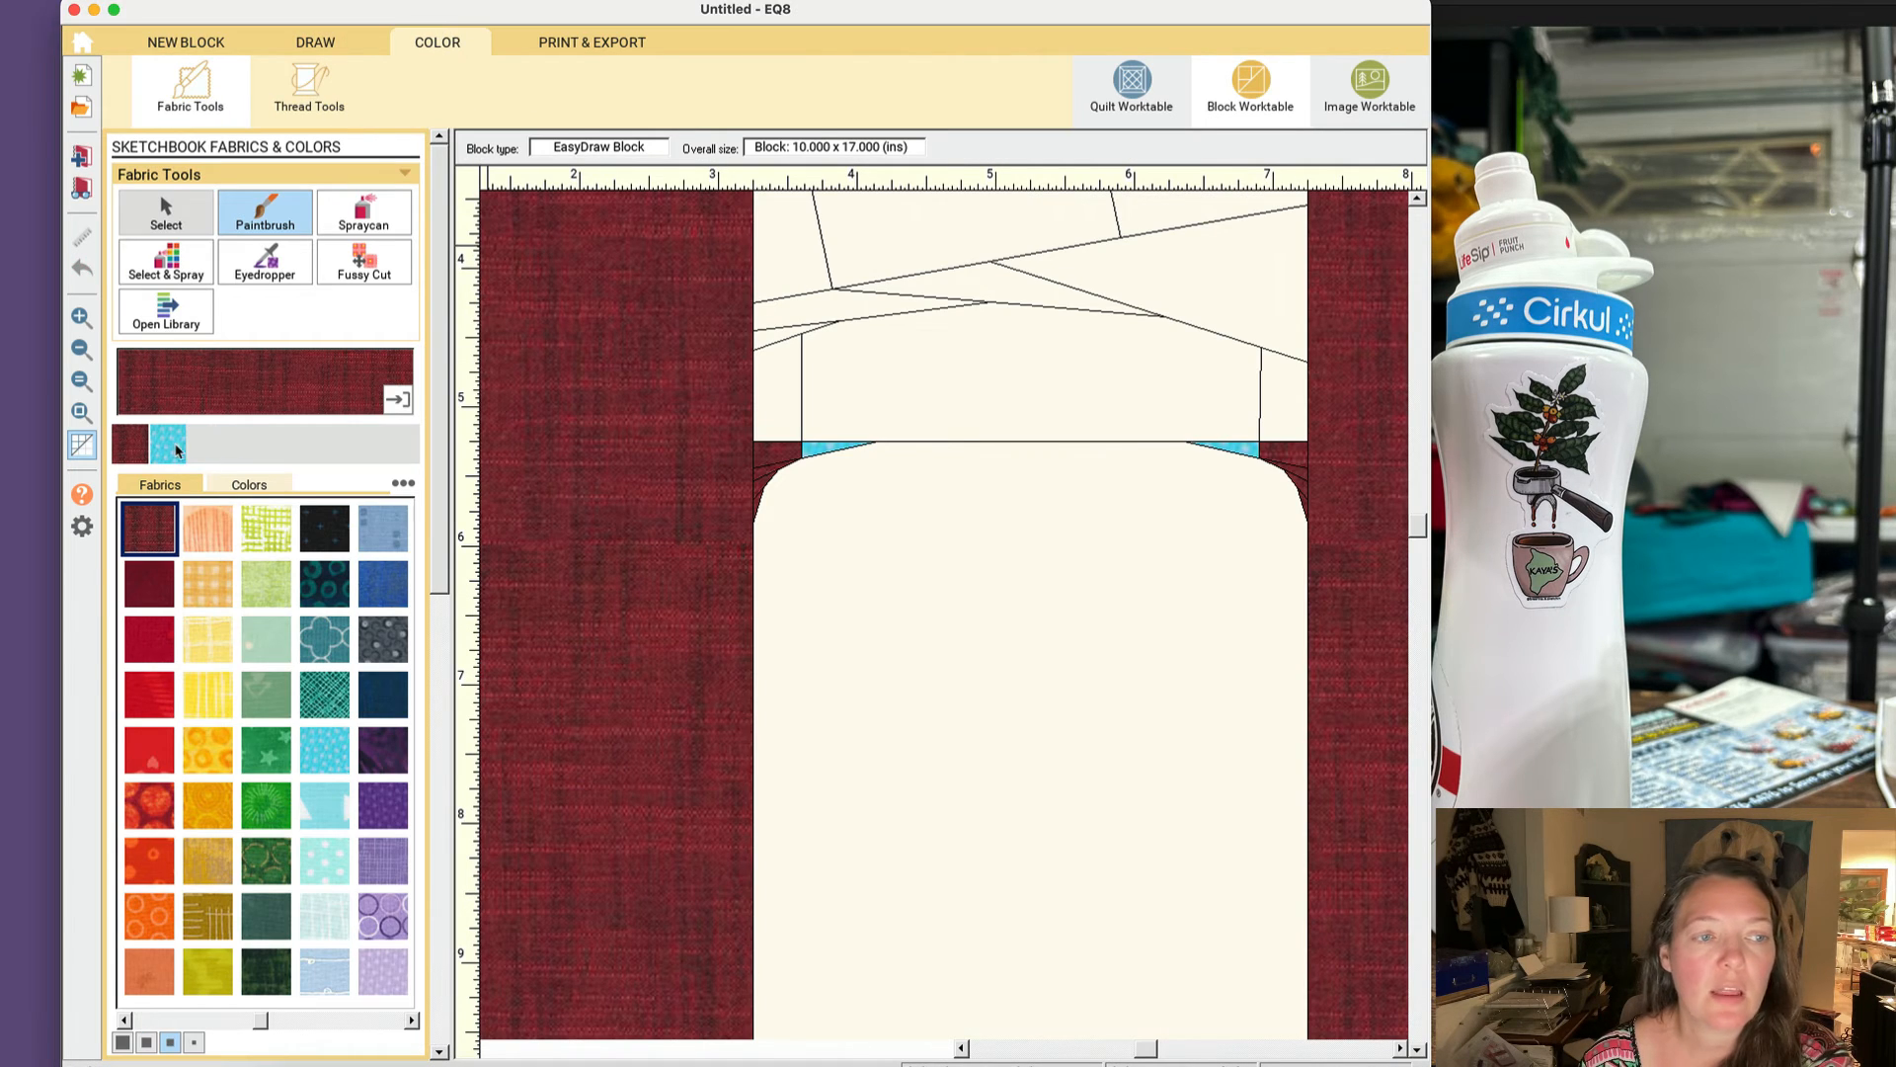
{"action": "left_click", "coordinate": [324, 750]}
{"action": "left_click", "coordinate": [976, 400]}
{"action": "left_click", "coordinate": [173, 447]}
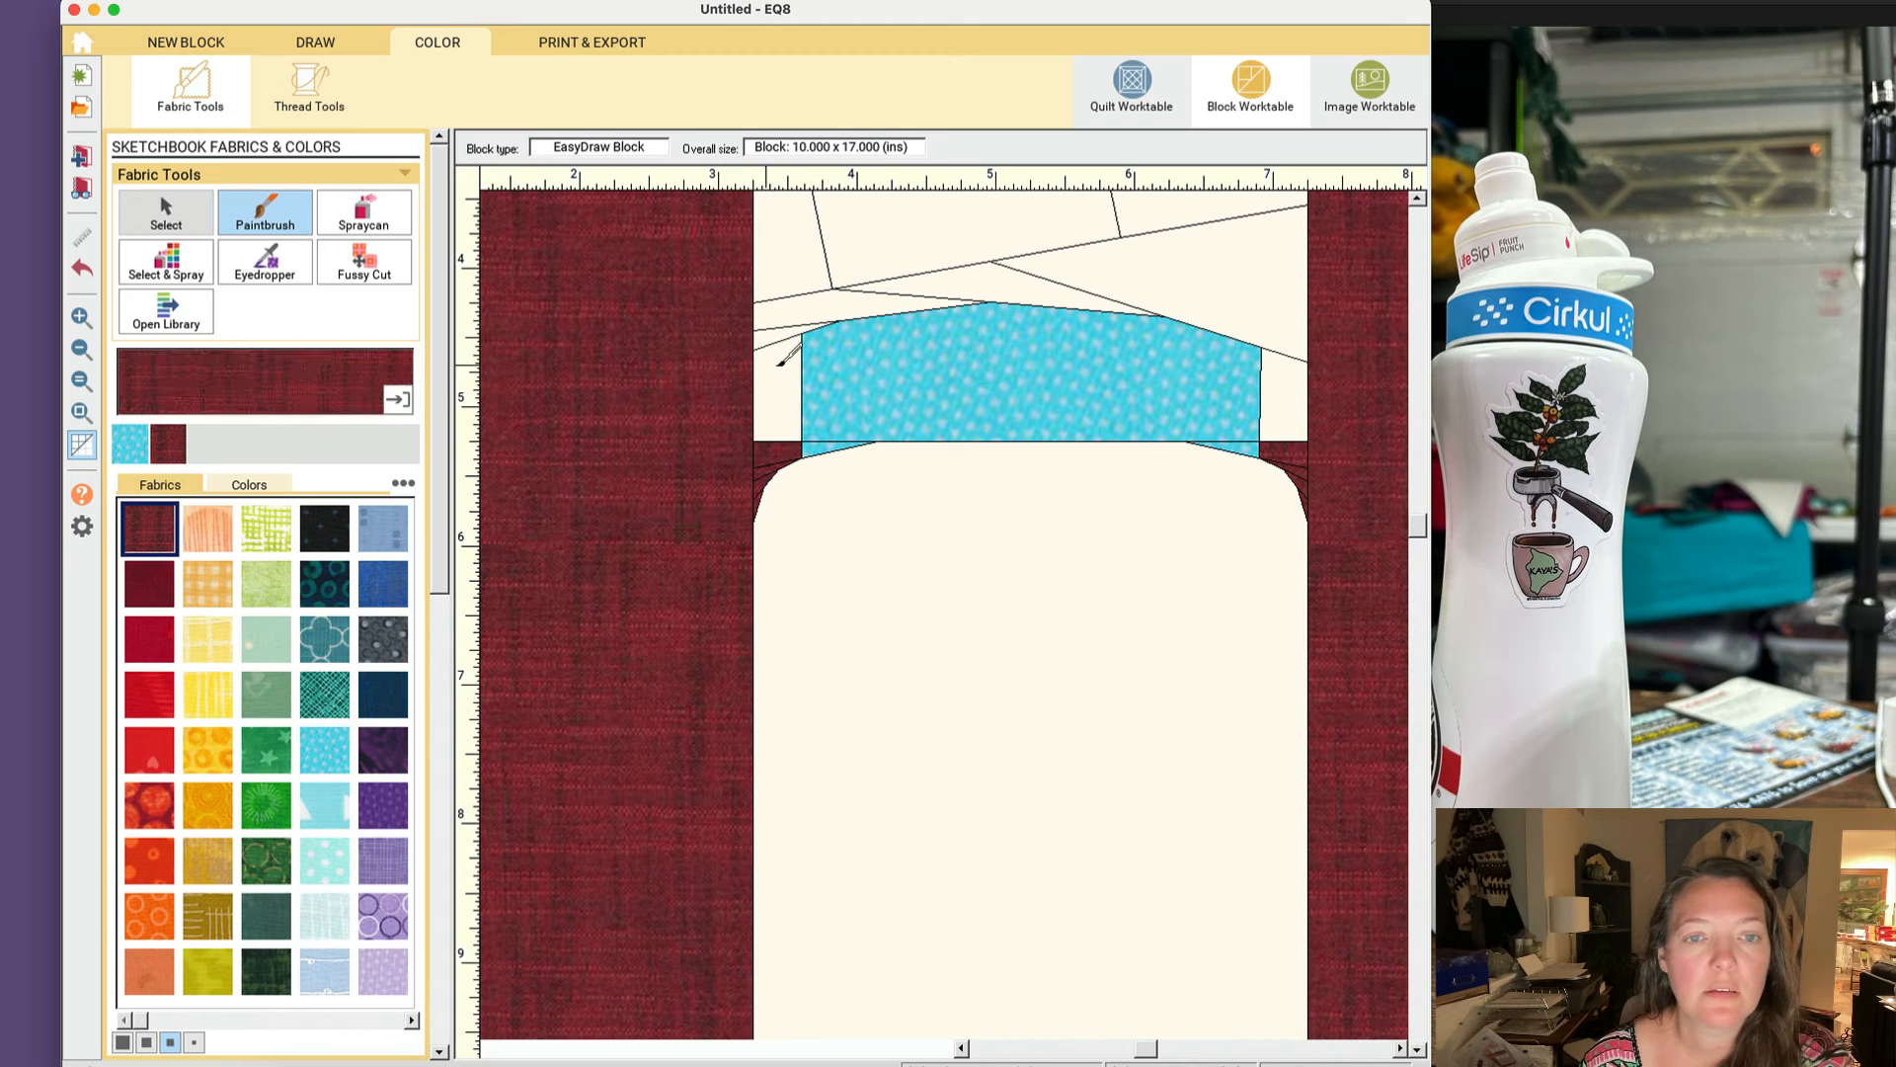
{"action": "left_click", "coordinate": [781, 365]}
{"action": "left_click", "coordinate": [1284, 393]}
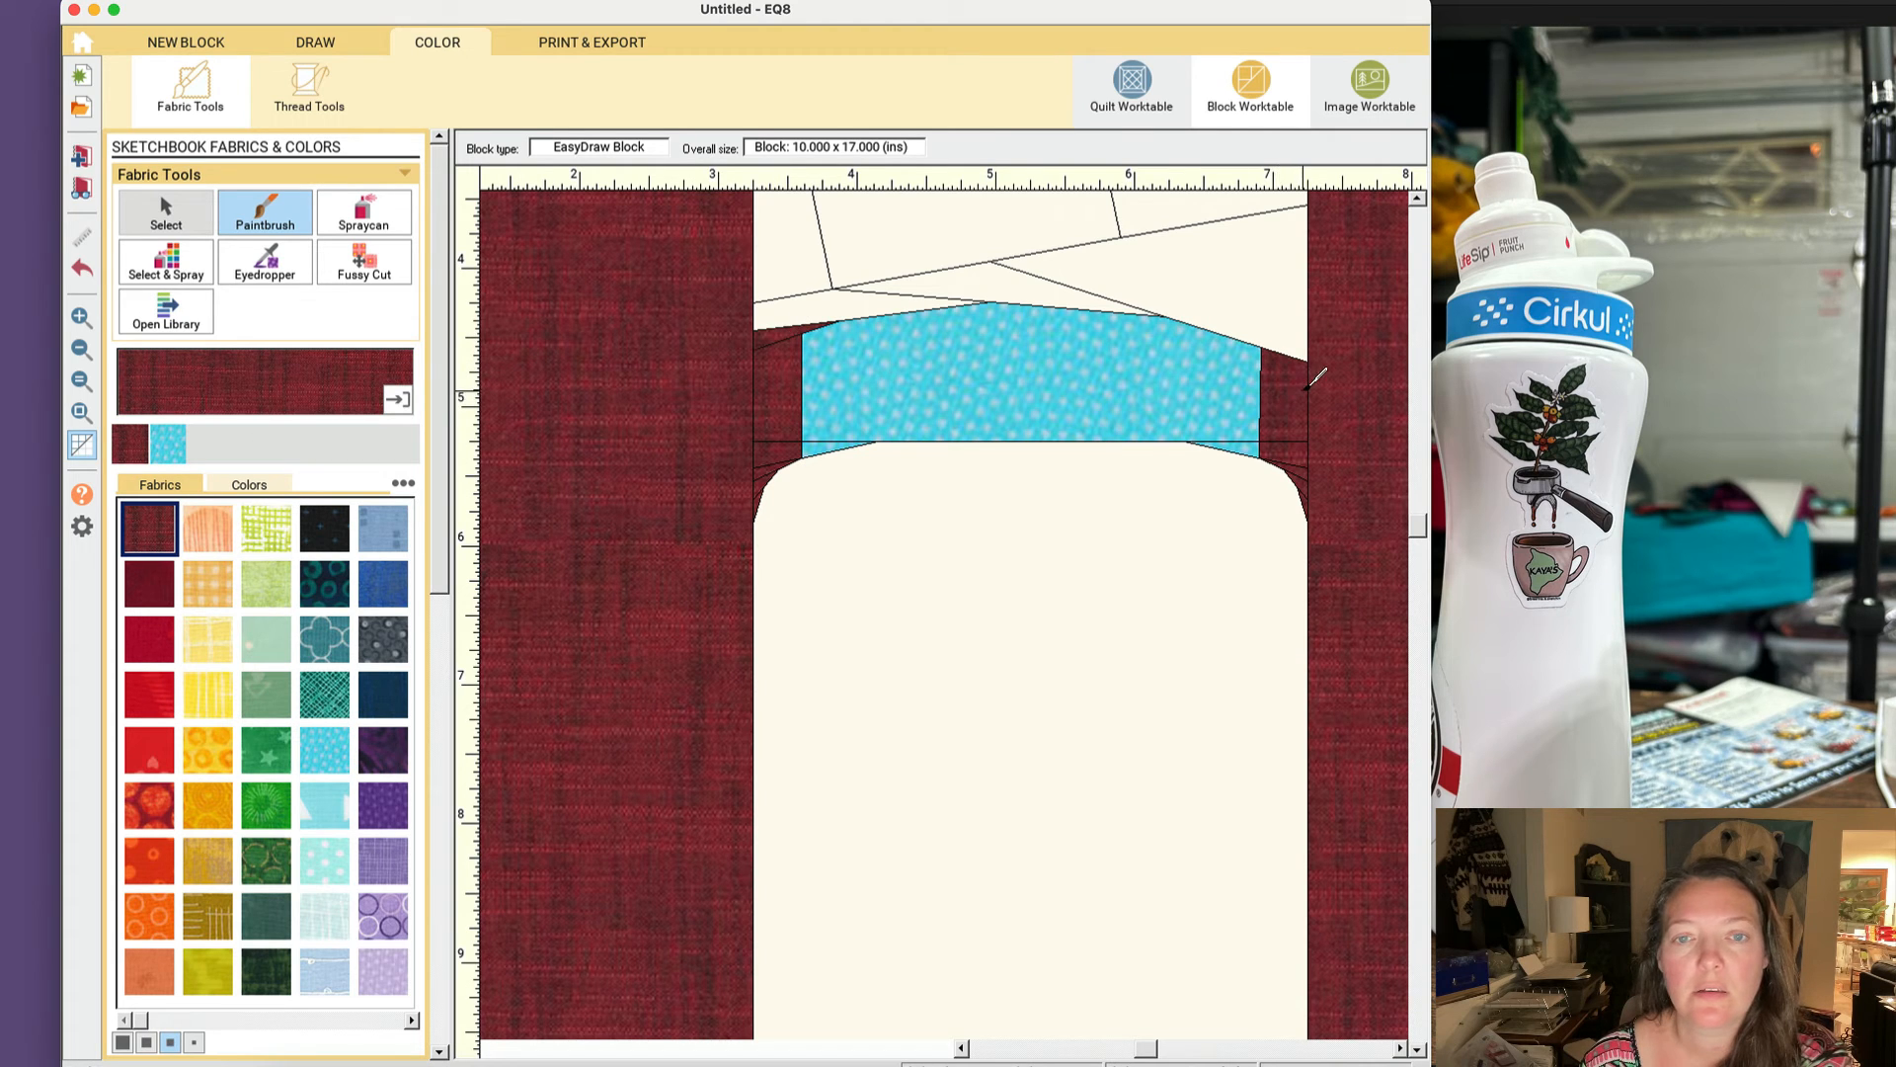
Step: Draw a short line from the cap's lower left corner to the collar, and color the background beside the cap and mouthpiece dark red
{"action": "left_click", "coordinate": [316, 43]}
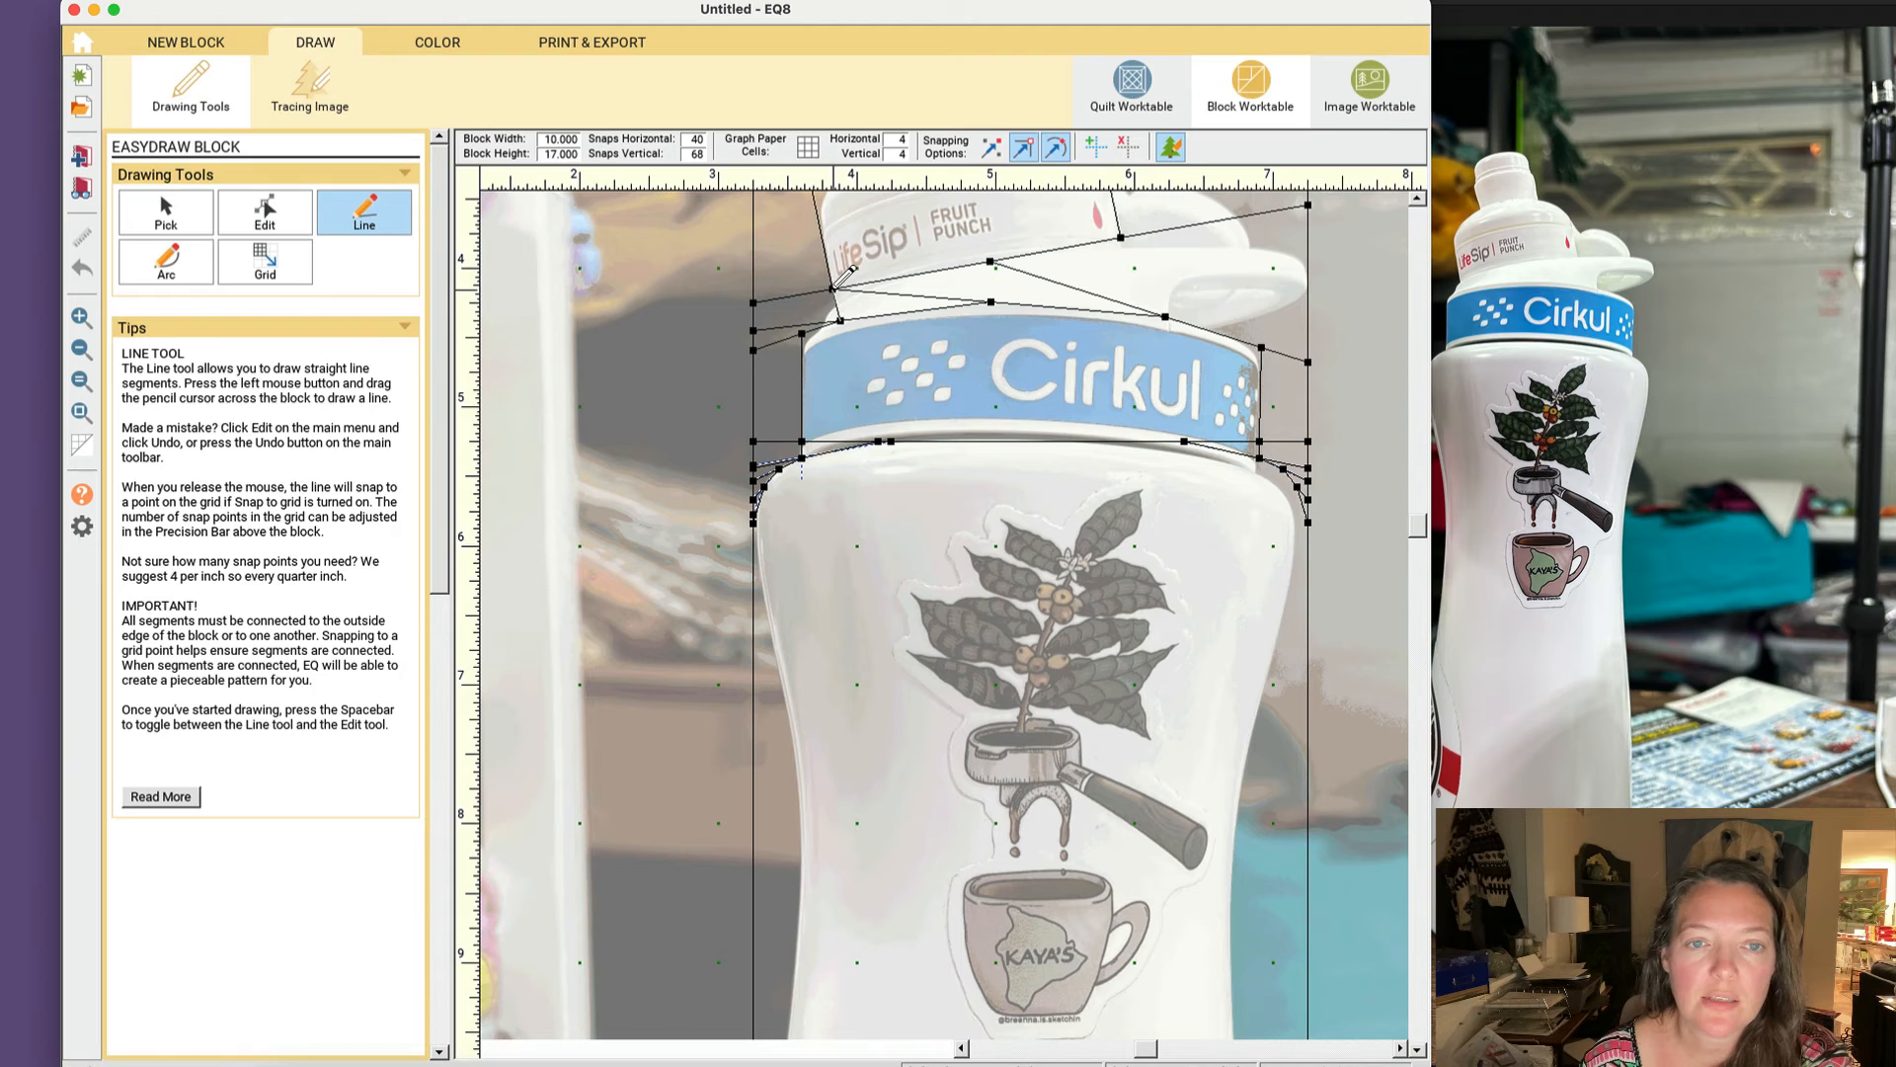
{"action": "left_click_drag", "start_coordinate": [835, 287], "coordinate": [833, 288]}
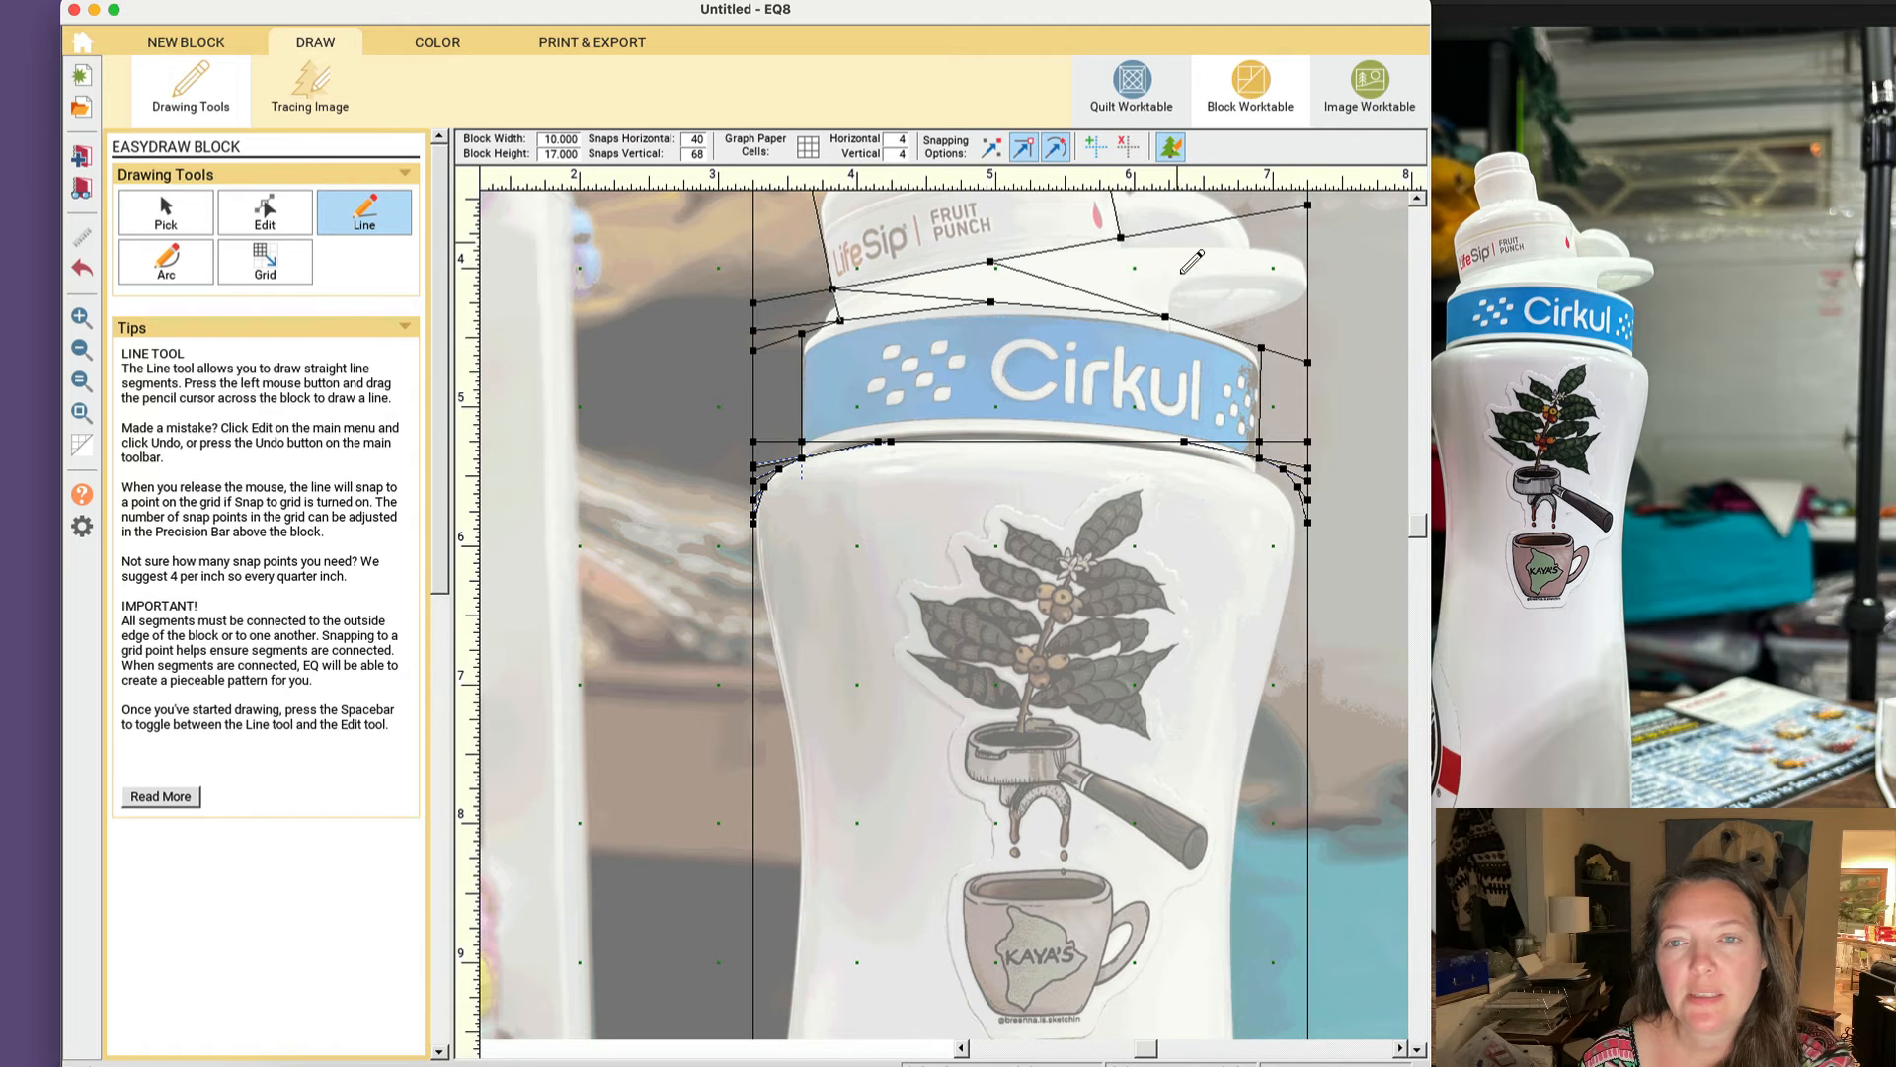
{"action": "left_click", "coordinate": [422, 39]}
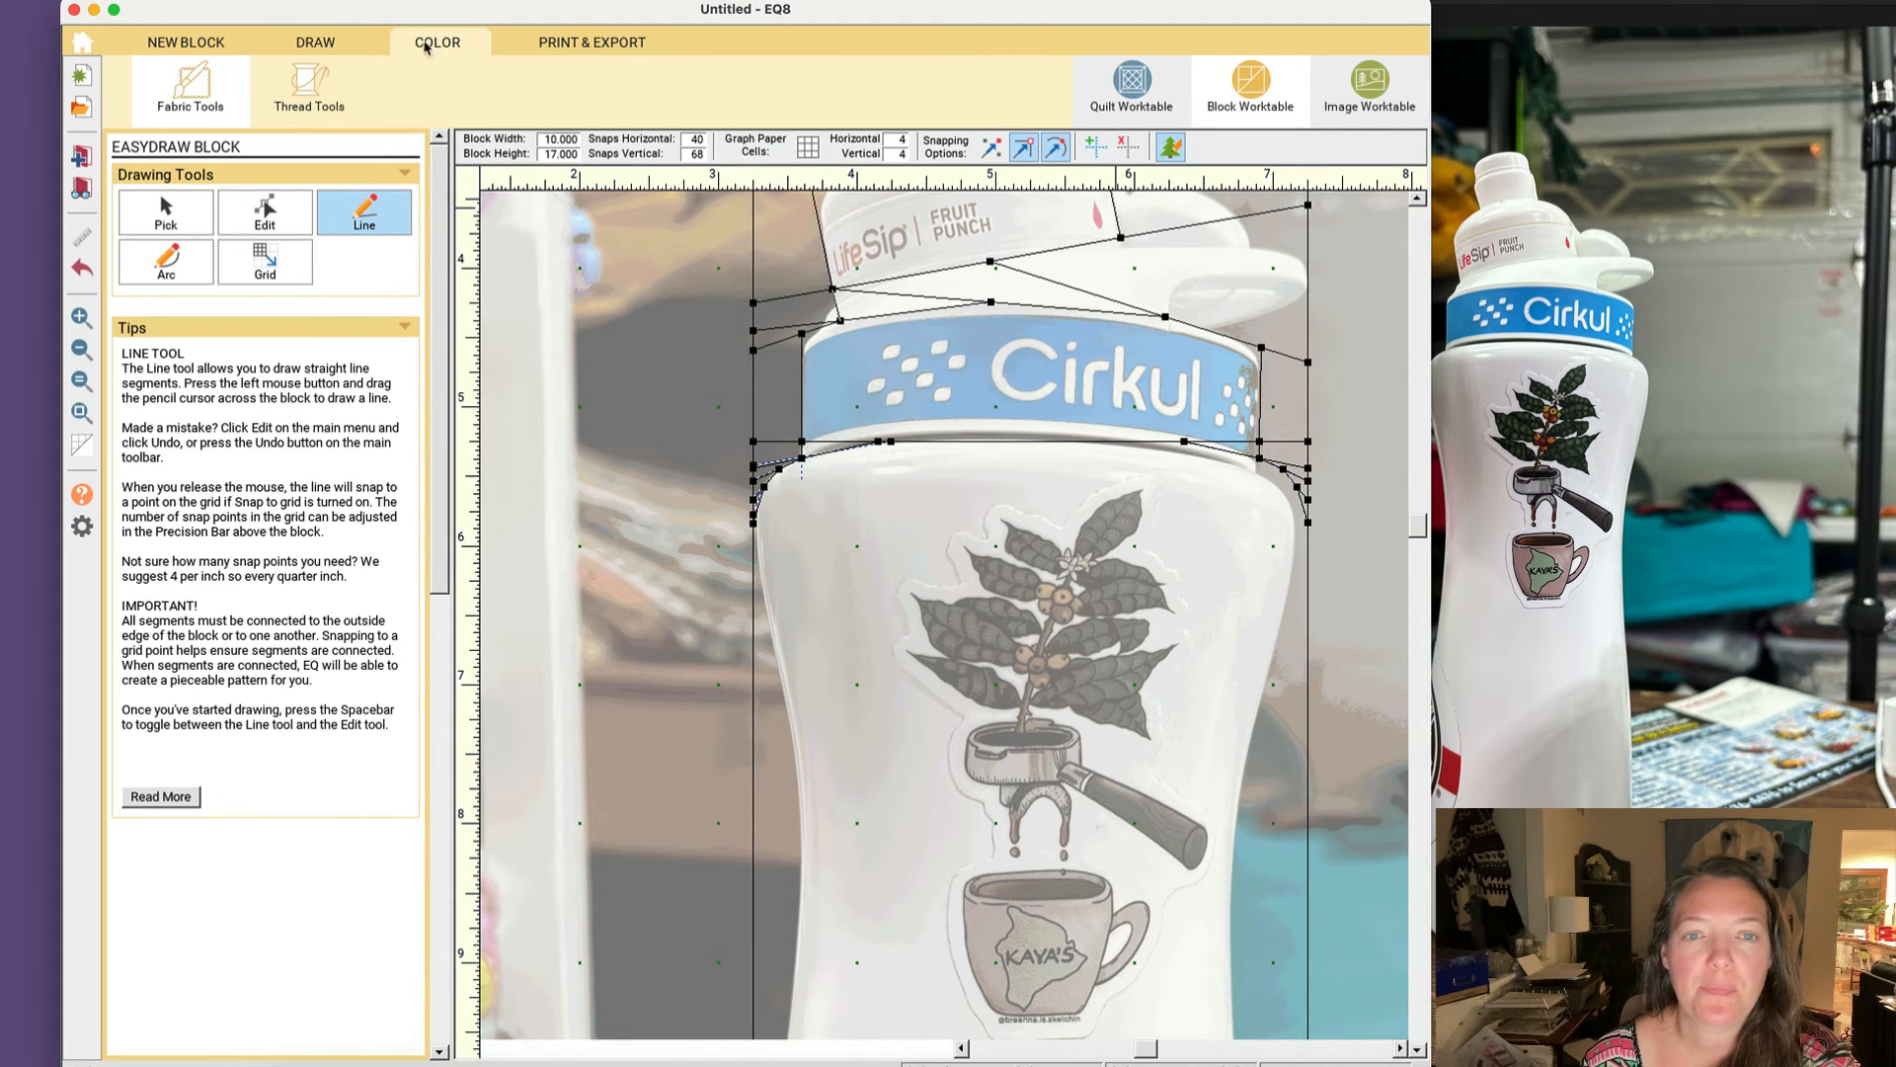
{"action": "left_click", "coordinate": [811, 282]}
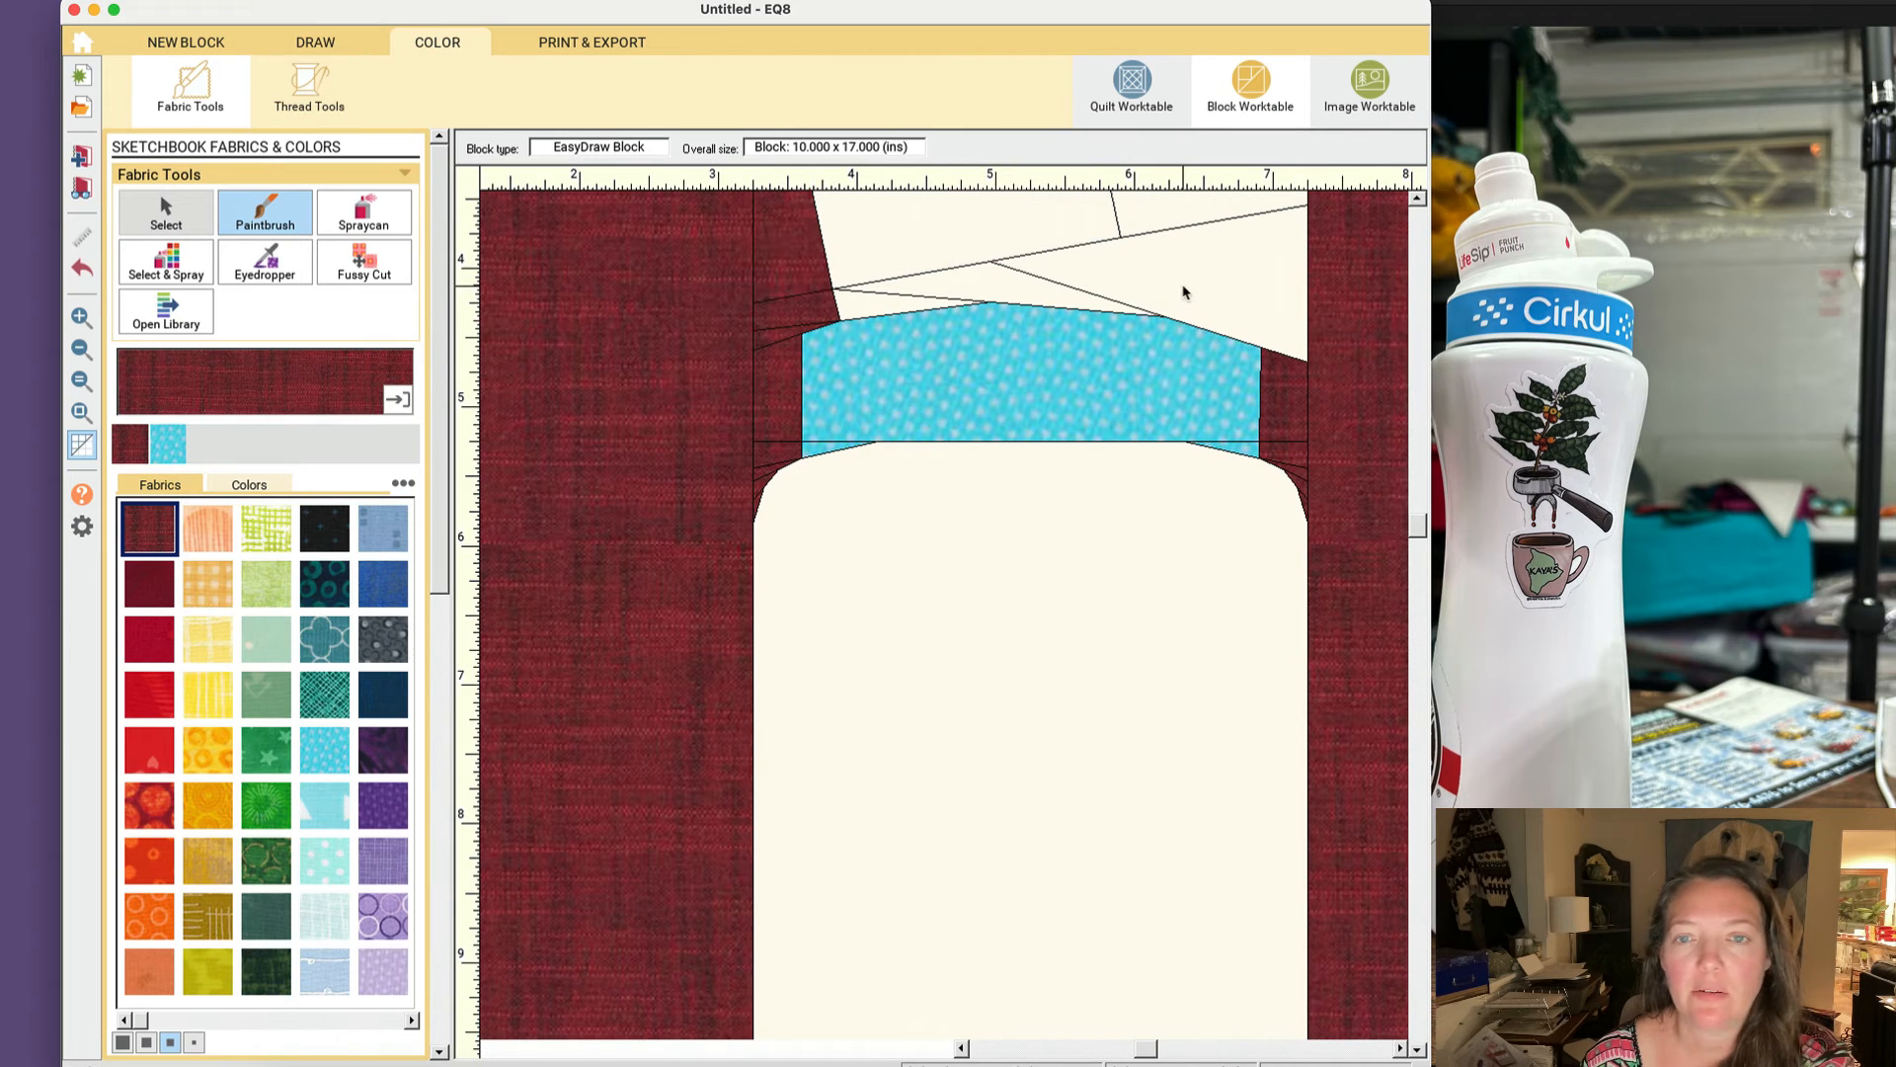
{"action": "left_click", "coordinate": [1186, 219]}
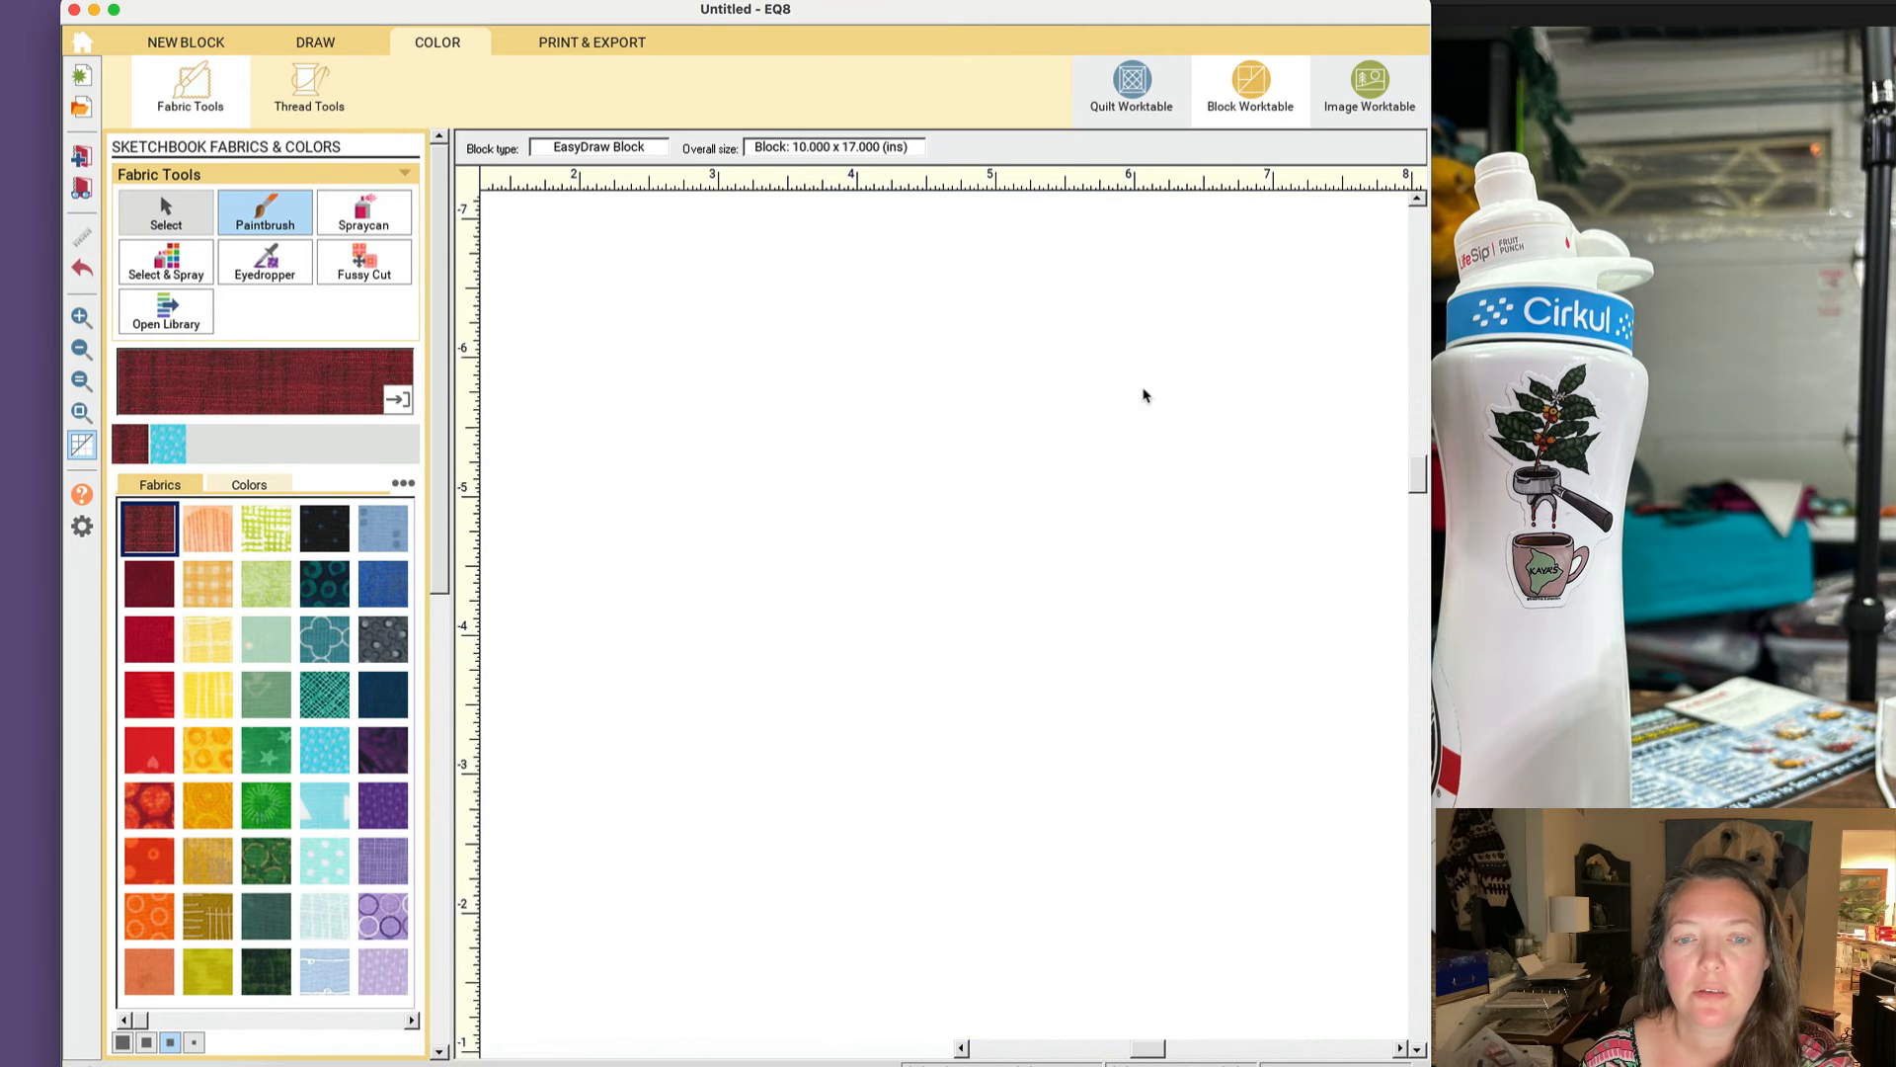
{"action": "left_click", "coordinate": [81, 412]}
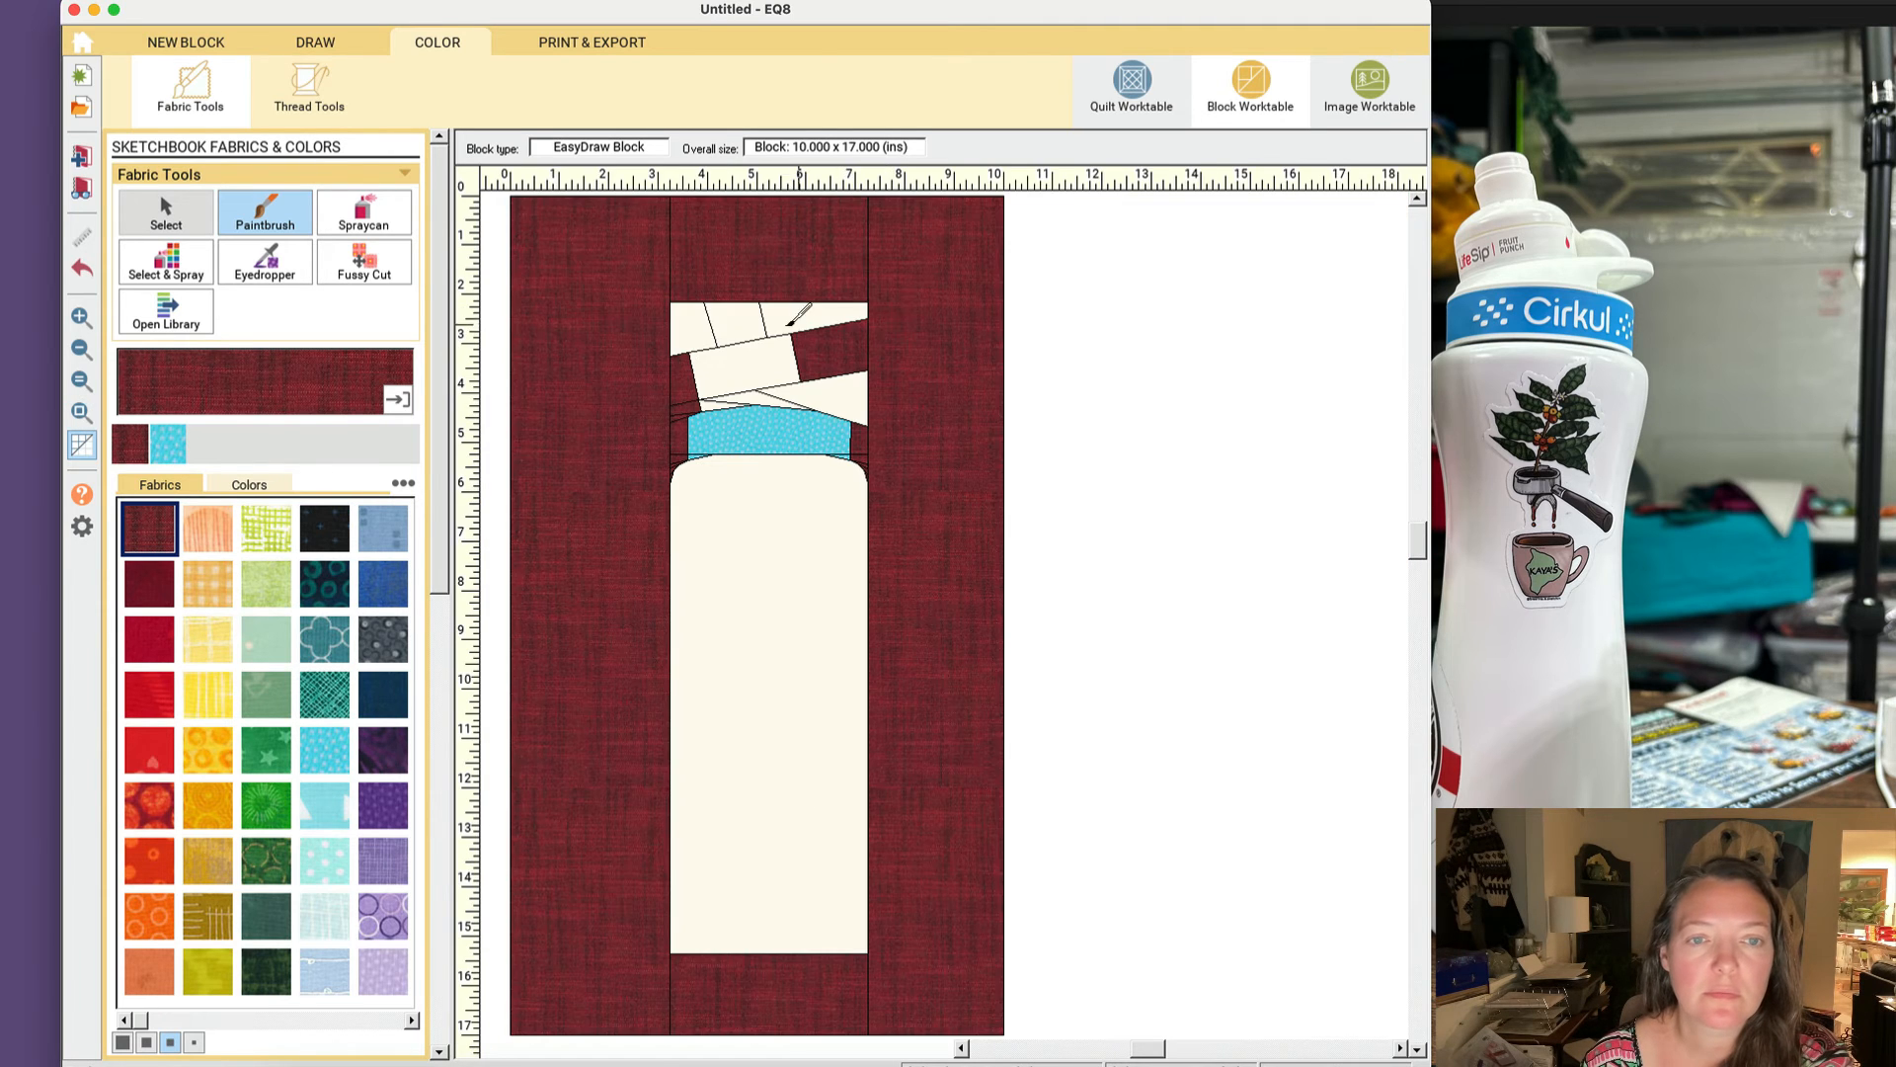
{"action": "left_click", "coordinate": [795, 316]}
{"action": "left_click", "coordinate": [693, 324]}
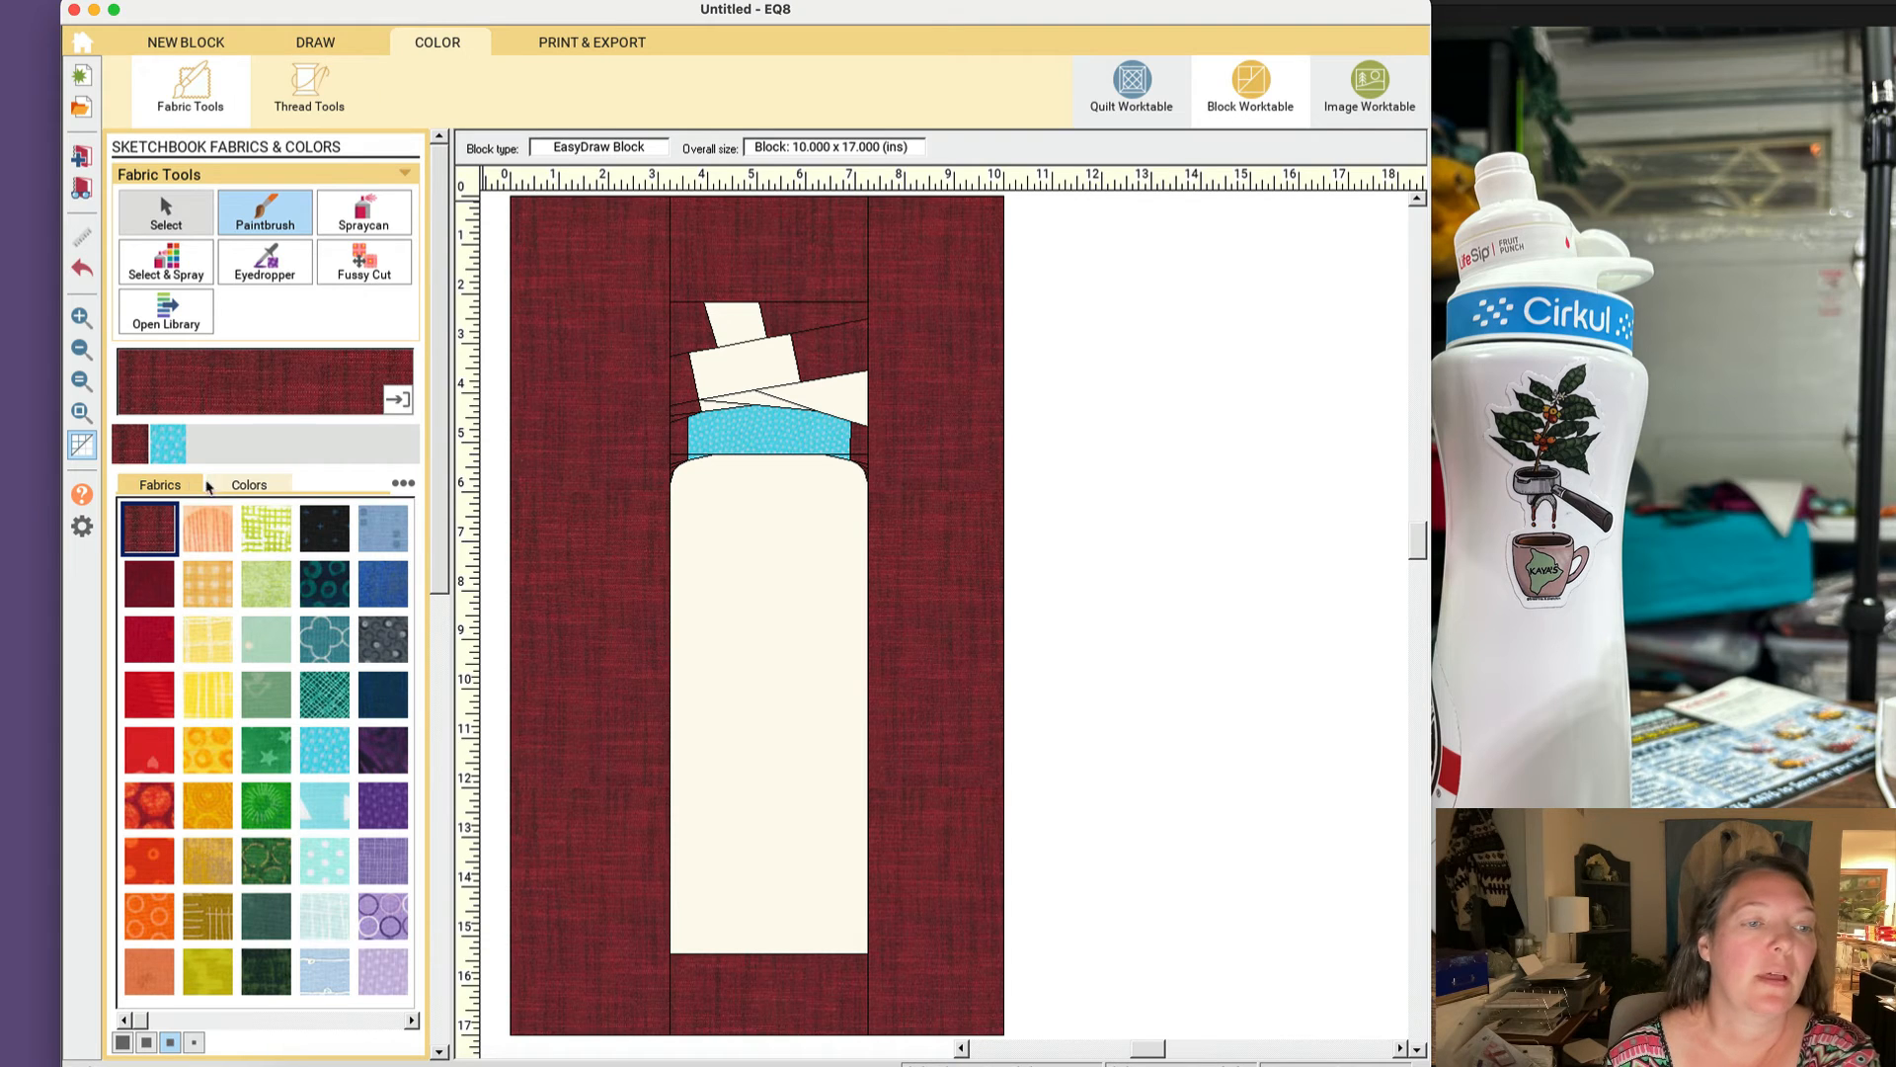
{"action": "left_click", "coordinate": [359, 1021]}
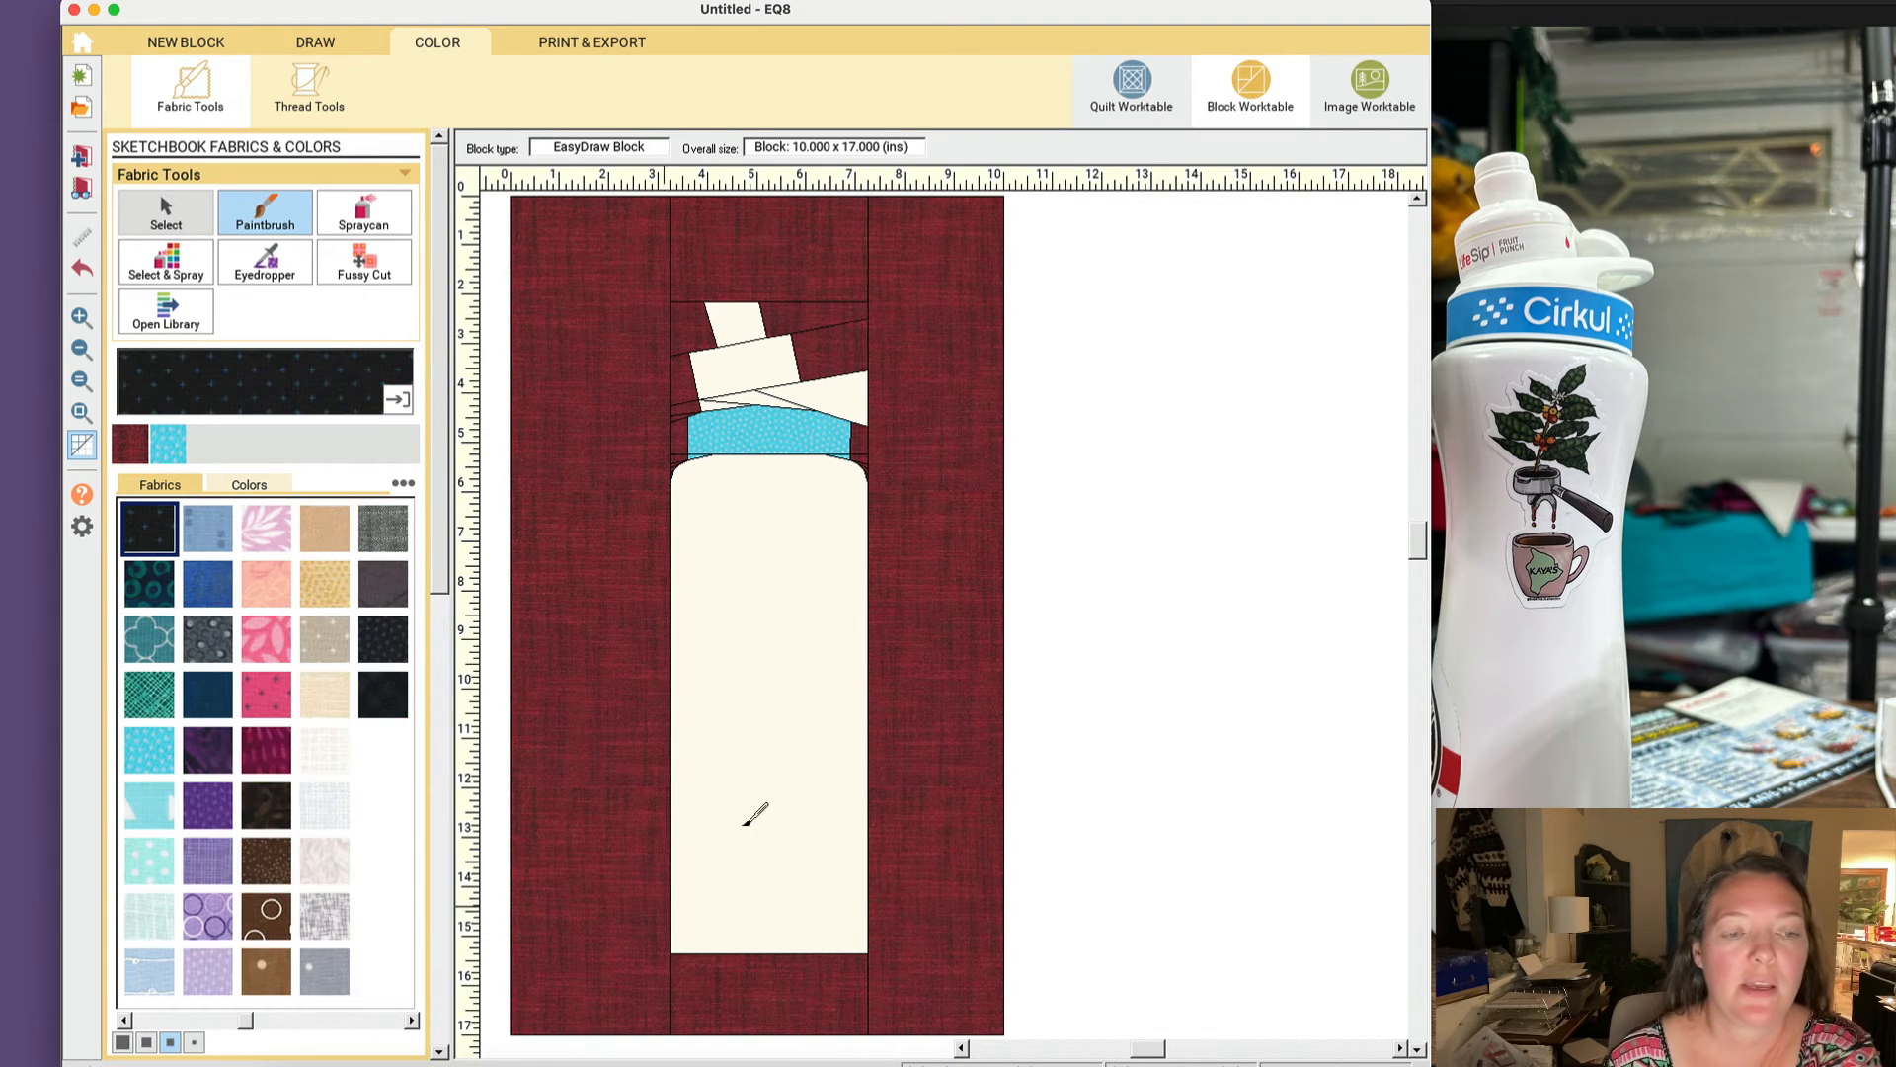
{"action": "left_click", "coordinate": [326, 42]}
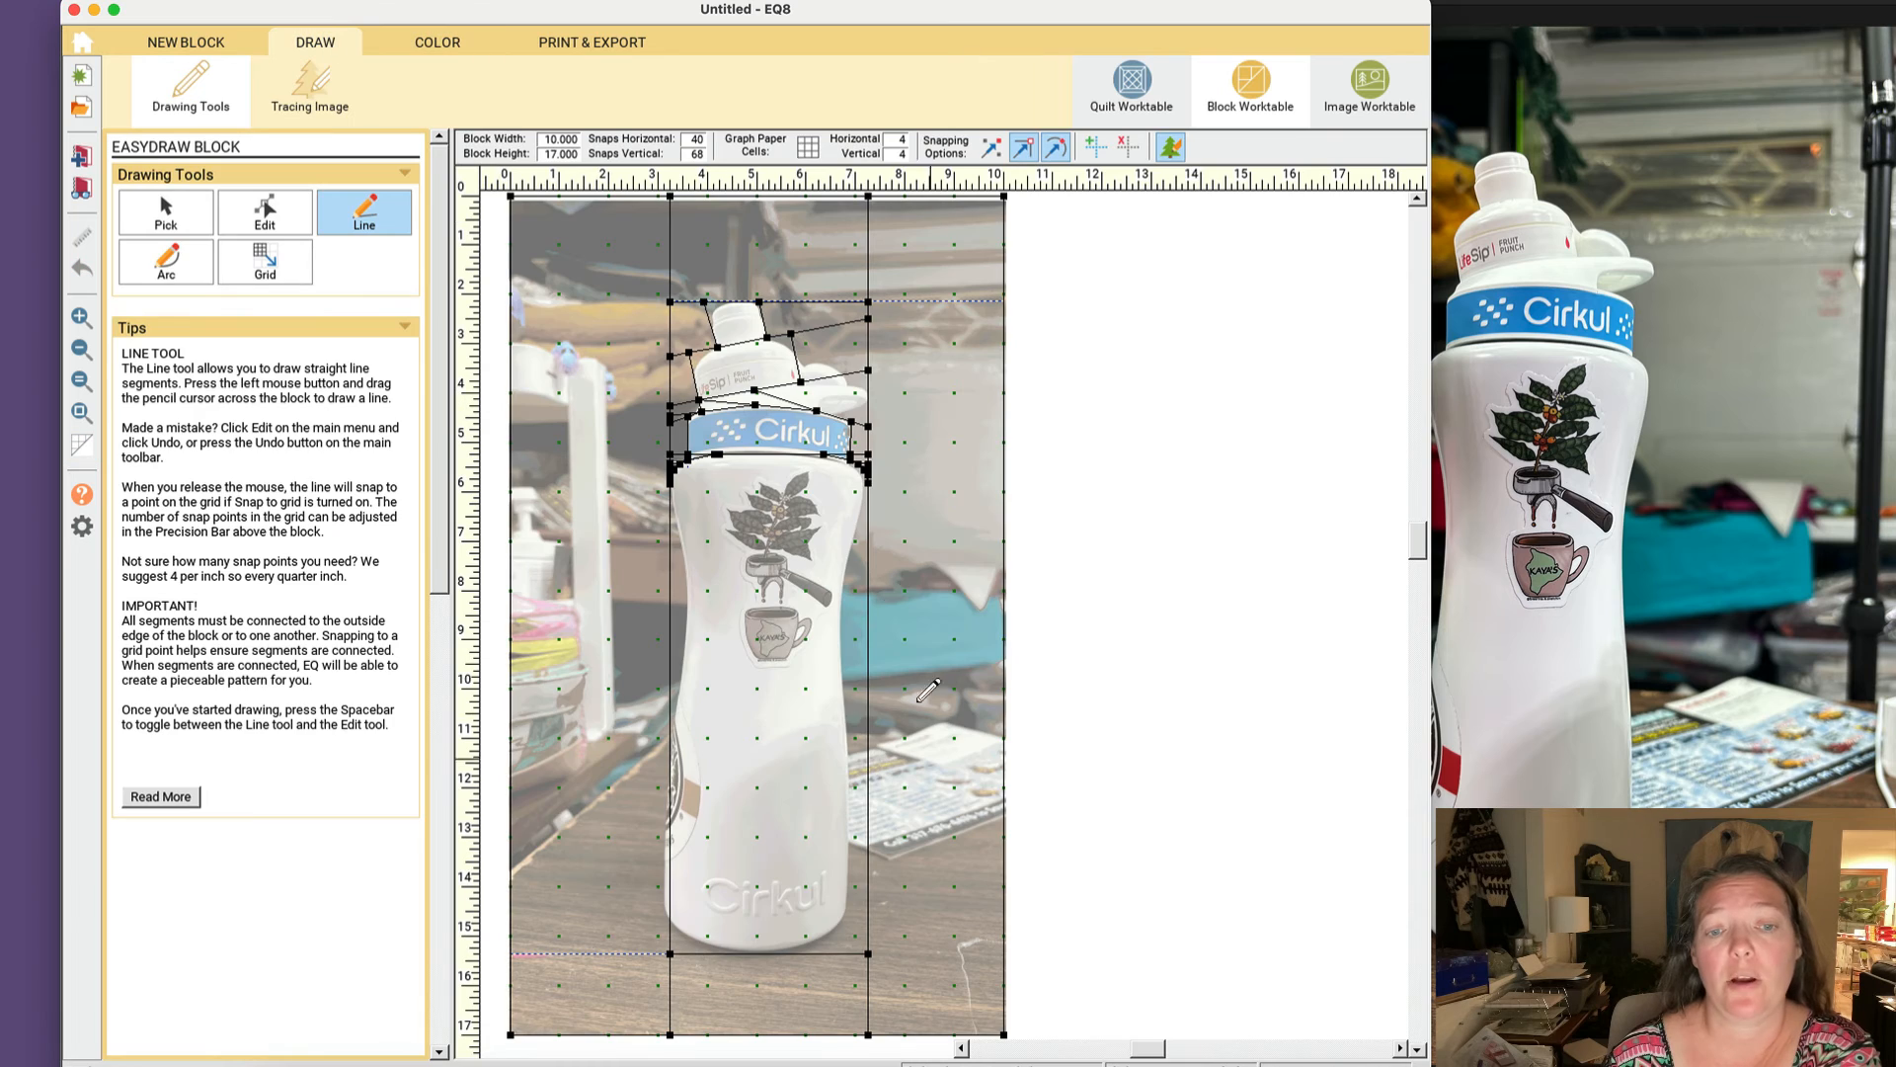
{"action": "left_click", "coordinate": [462, 44]}
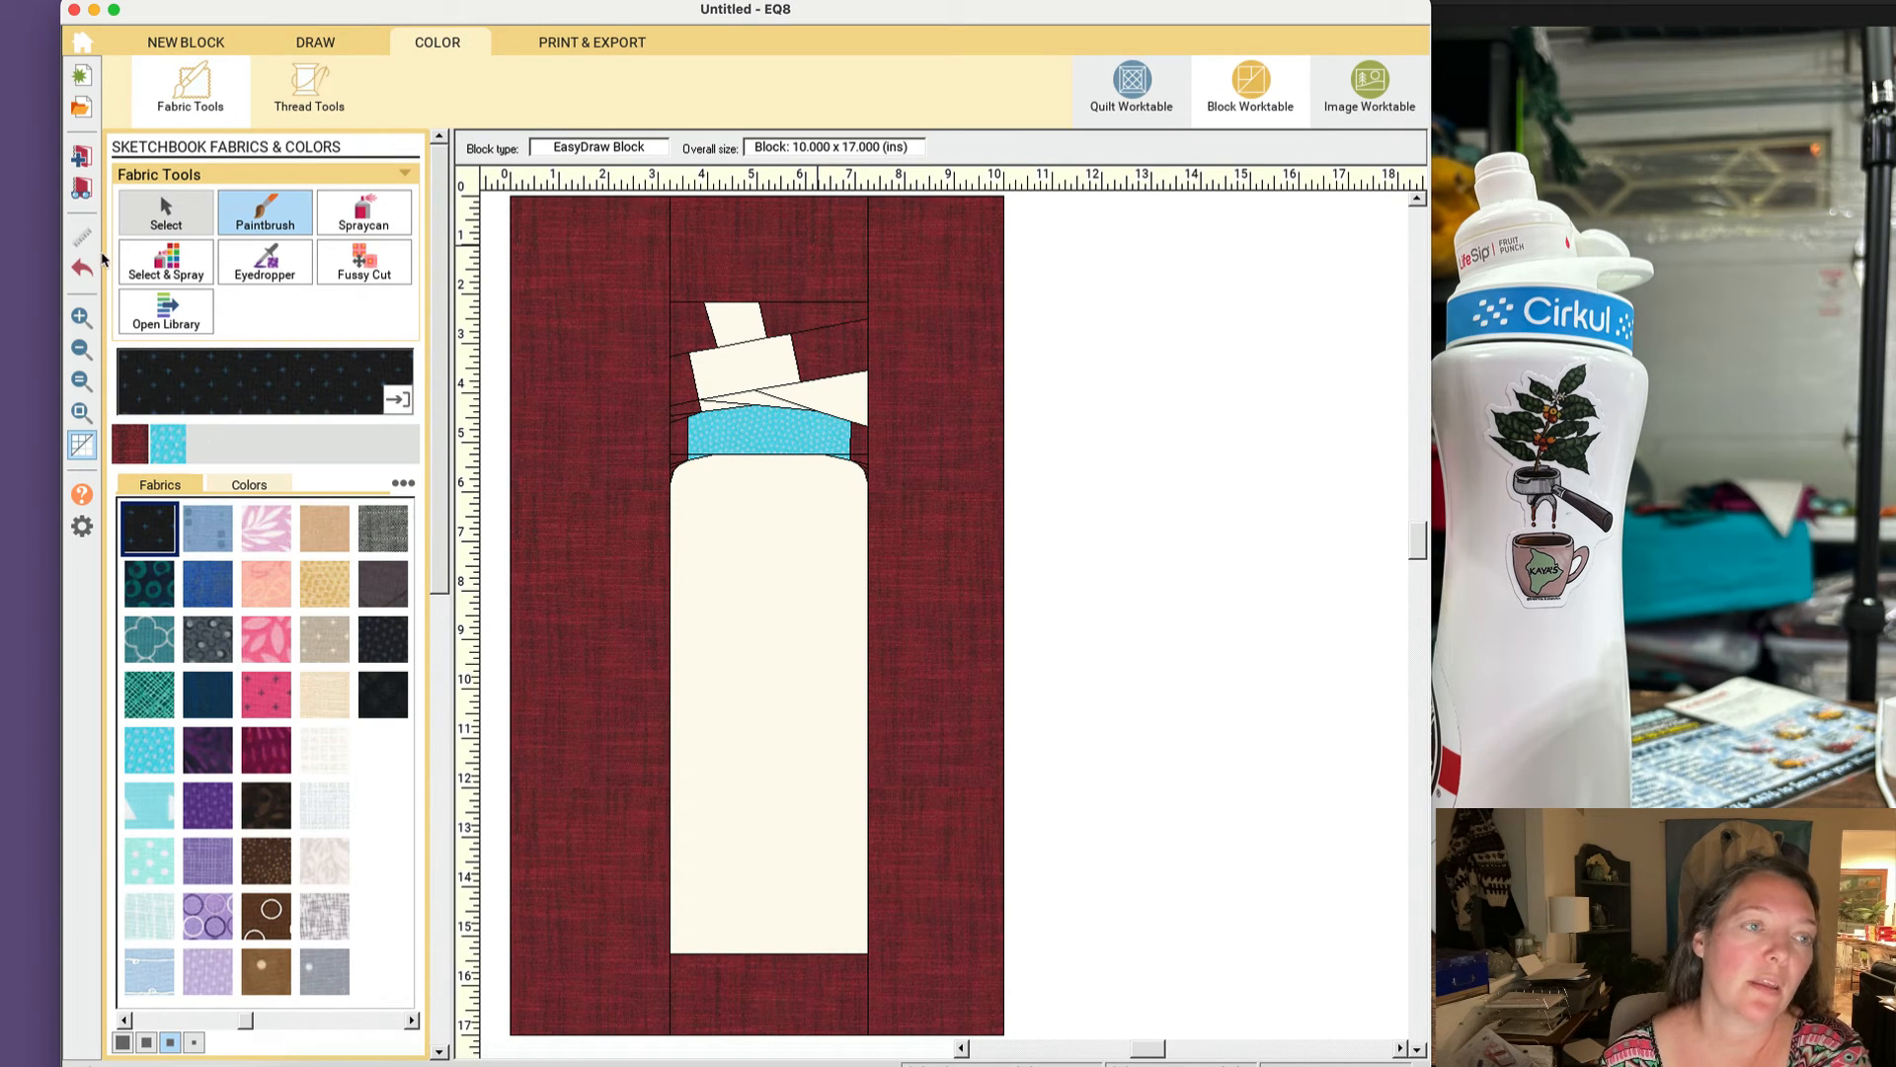
Step: Open the fabric libraries and look through the EQ8 theme fabrics in 13 Animals and Bugs
{"action": "left_click", "coordinate": [81, 187]}
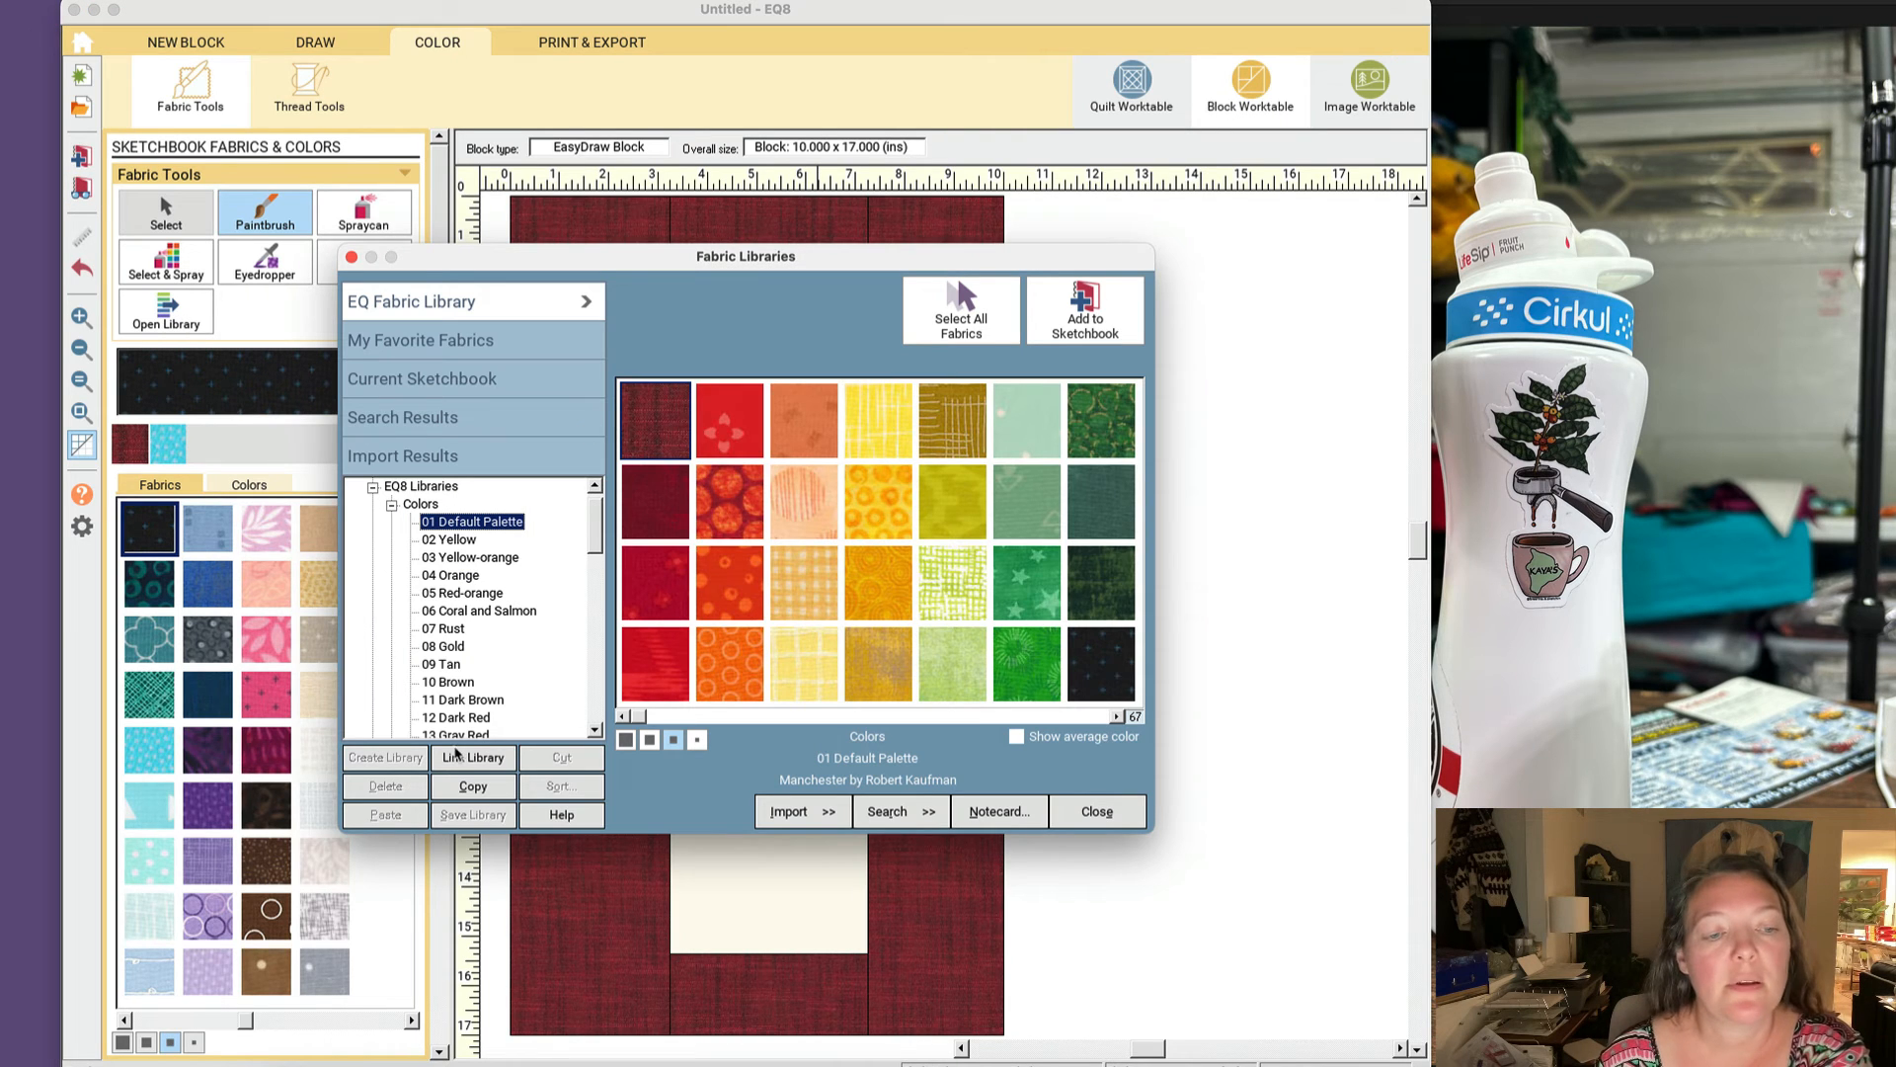
{"action": "scroll", "coordinate": [490, 679], "scroll_direction": "down", "scroll_amount": 14}
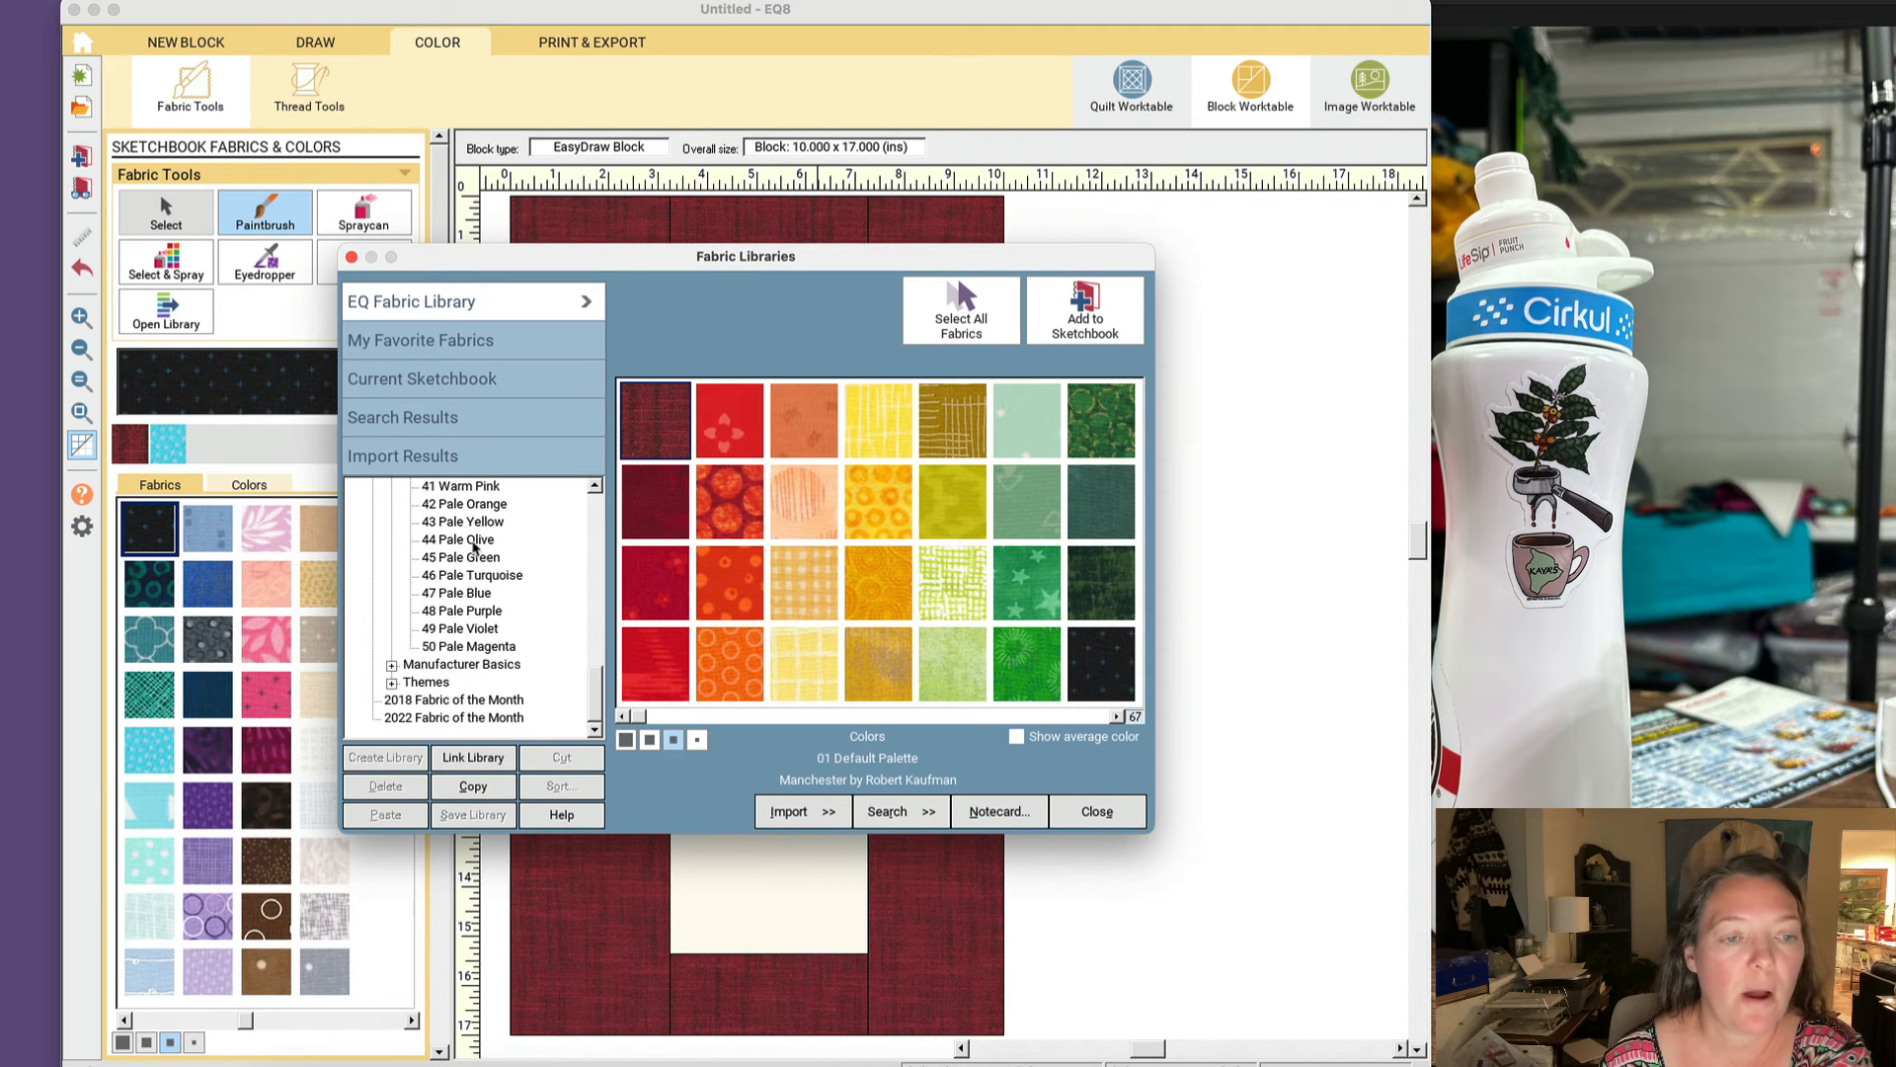
{"action": "left_click", "coordinate": [464, 665]}
{"action": "left_click", "coordinate": [392, 681]}
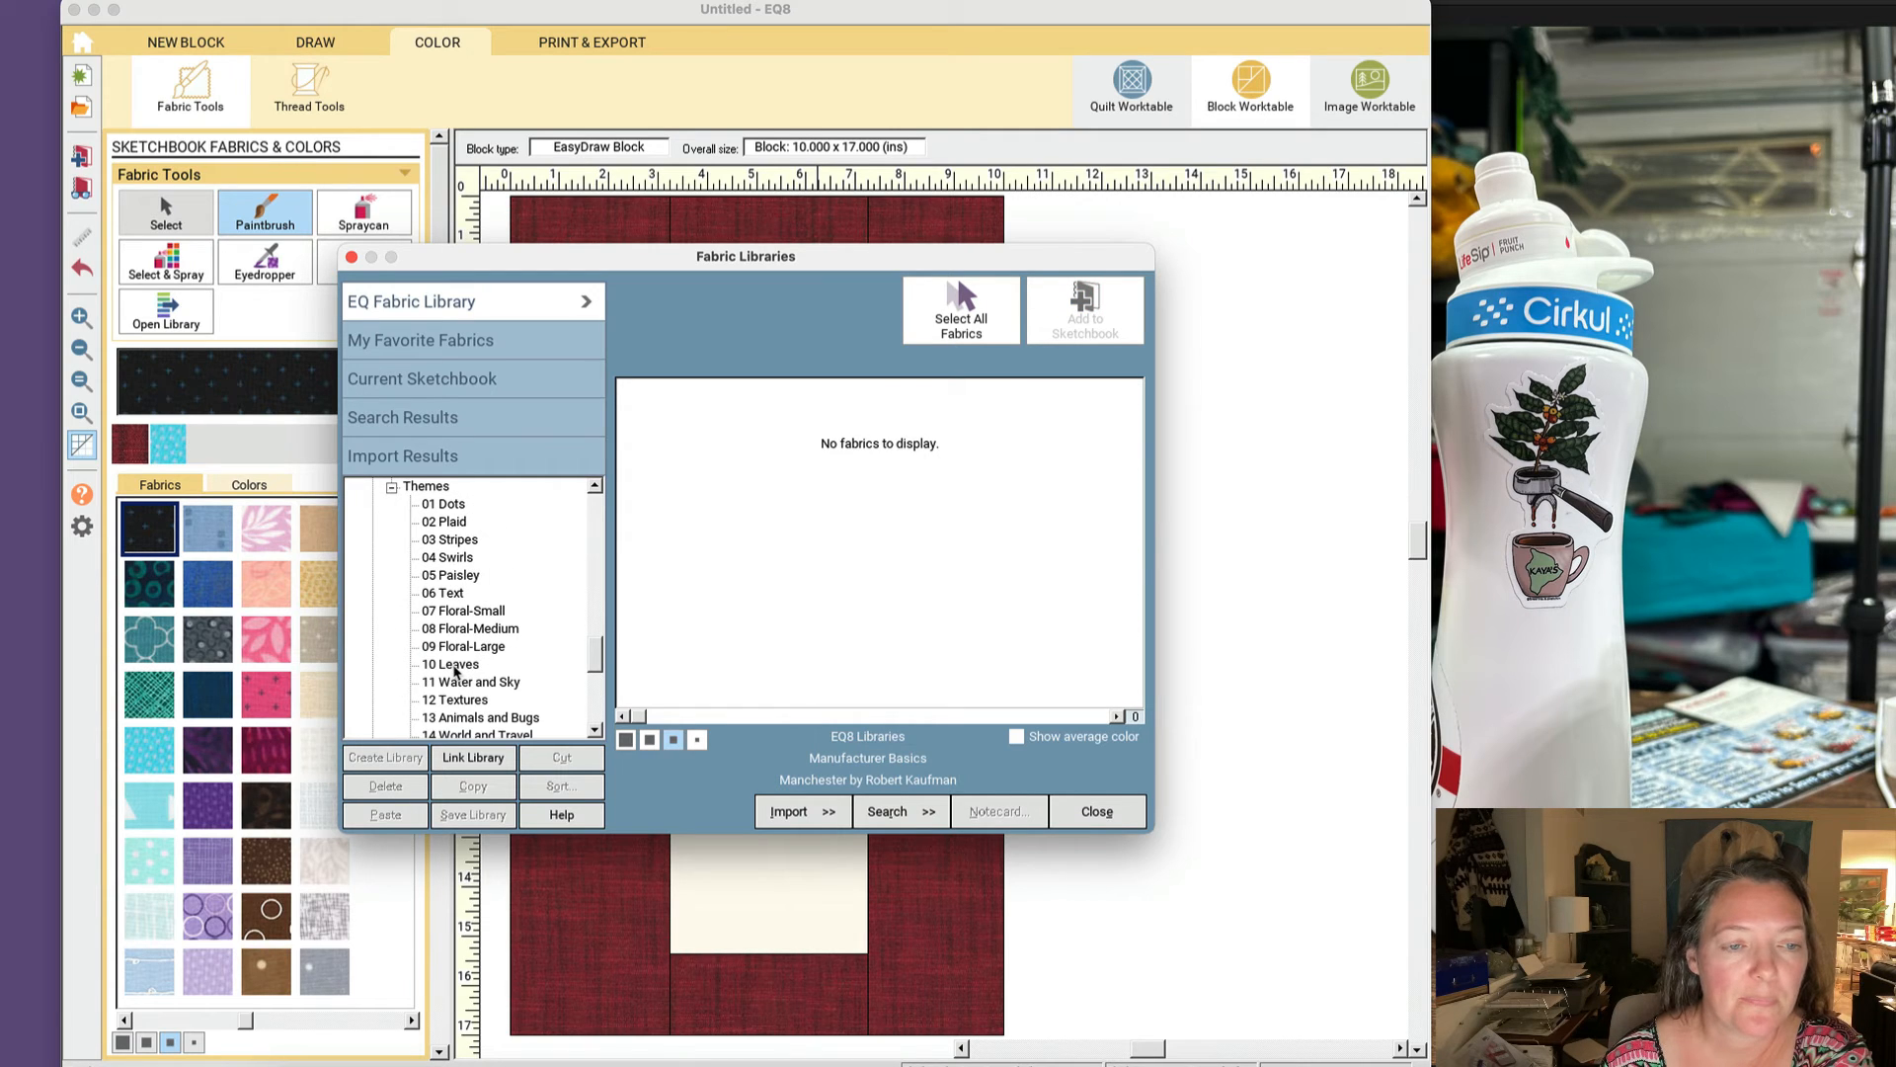
{"action": "scroll", "coordinate": [455, 671], "scroll_direction": "down", "scroll_amount": 2}
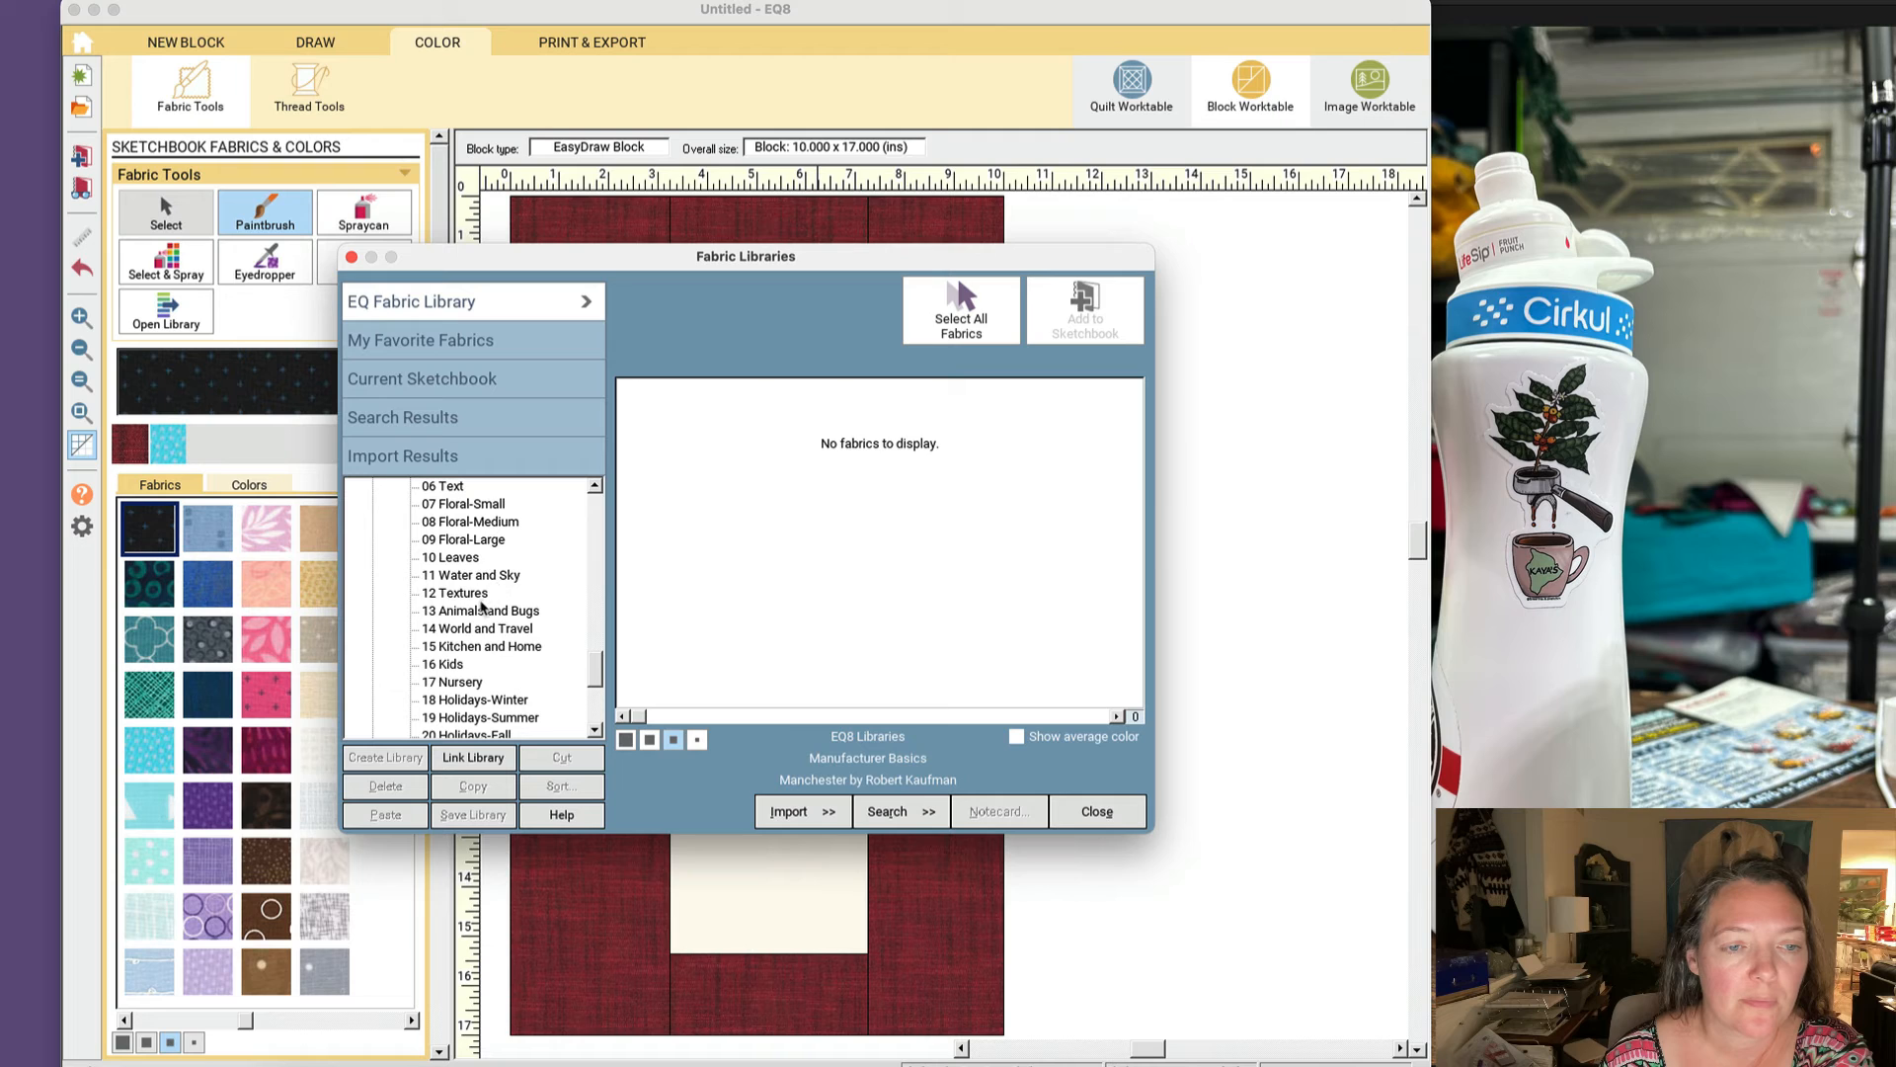
{"action": "left_click", "coordinate": [481, 610]}
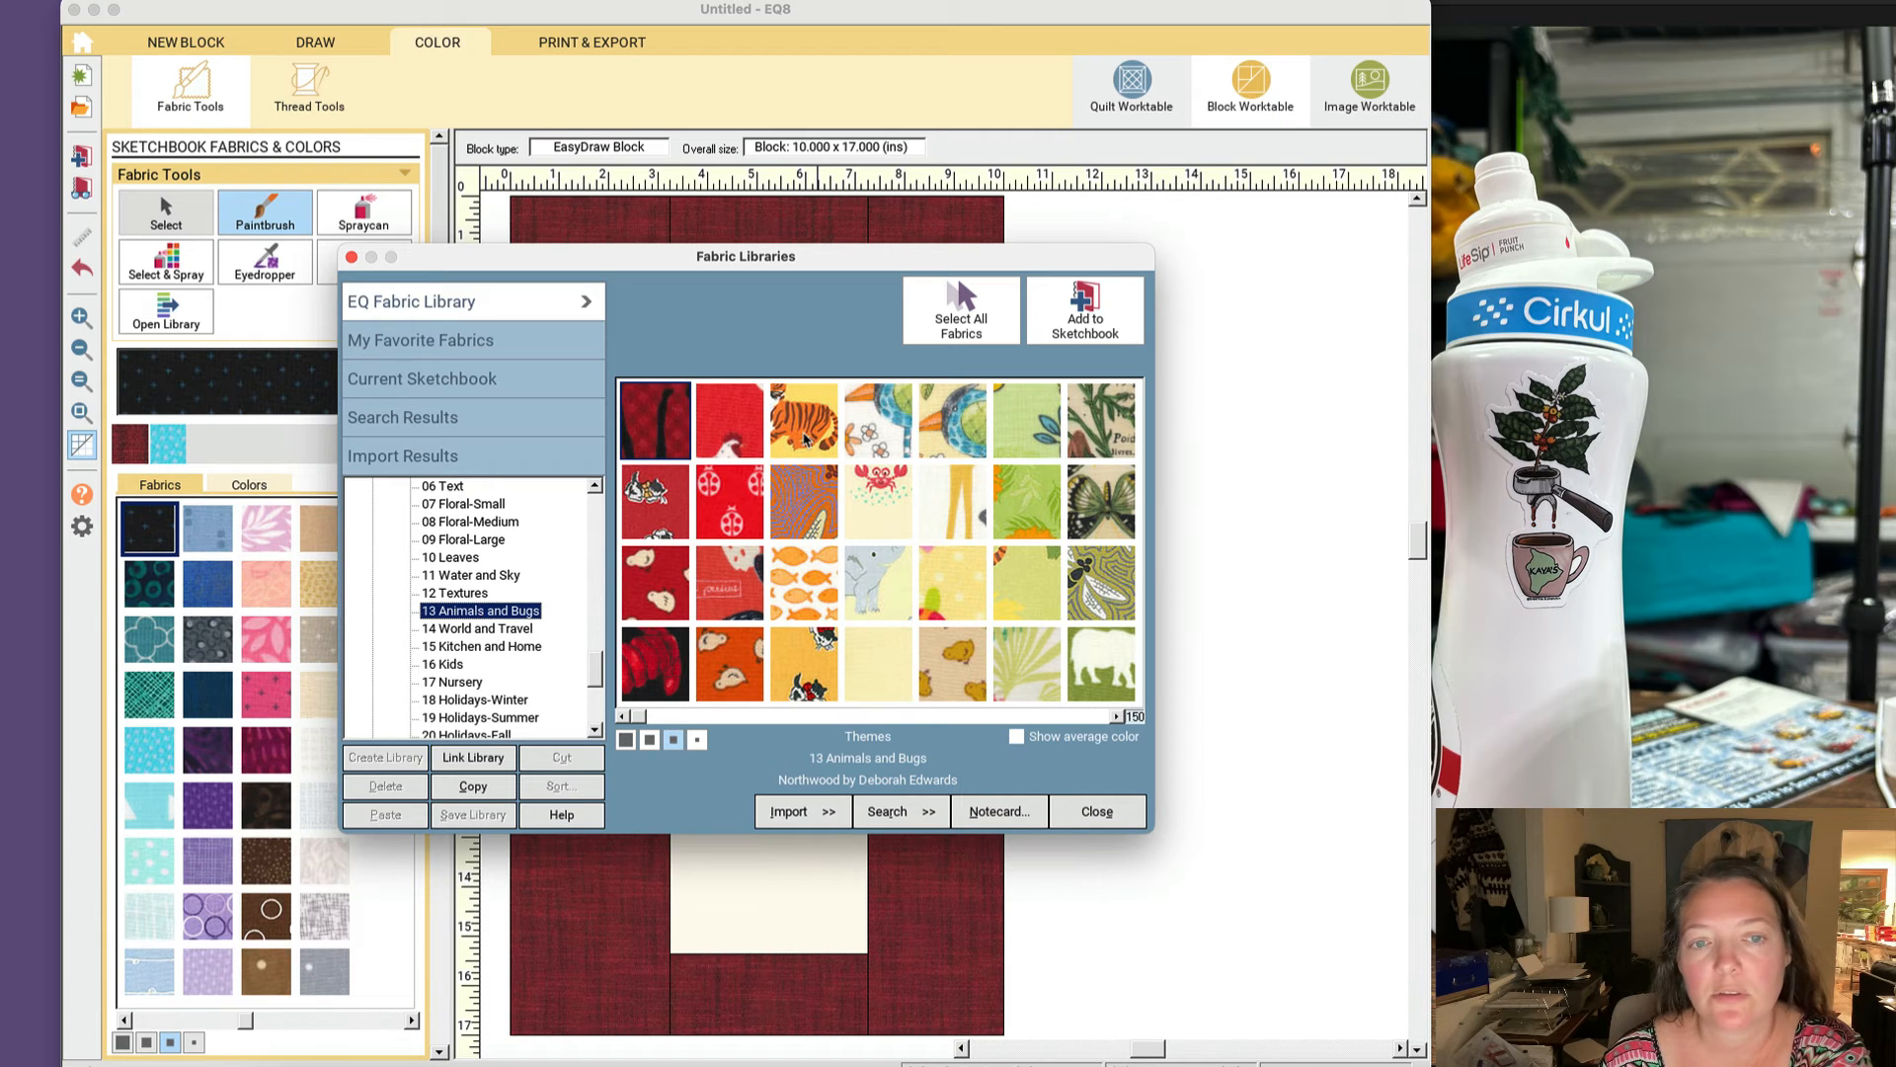
{"action": "left_click", "coordinate": [805, 439]}
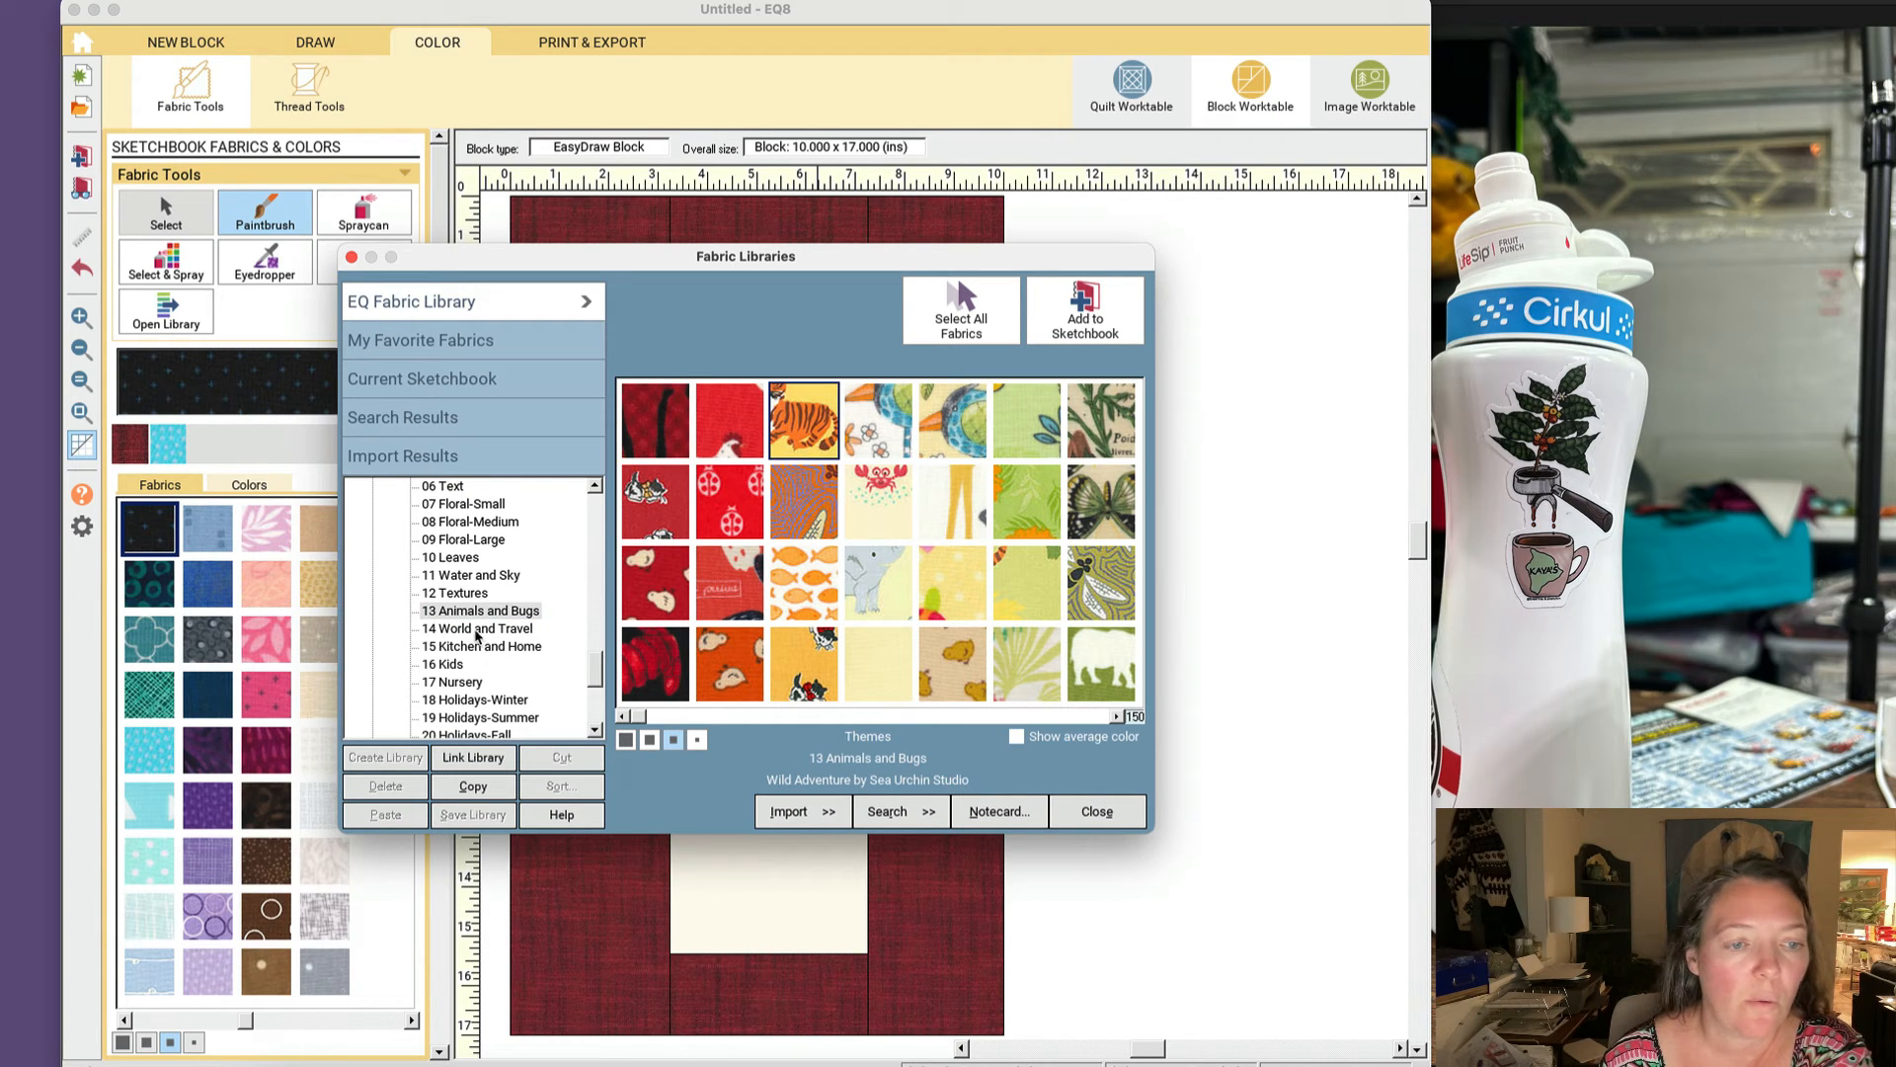
Step: Look over the remaining fabric themes and display the 06 Text fabrics
{"action": "scroll", "coordinate": [481, 640], "scroll_direction": "down", "scroll_amount": 4}
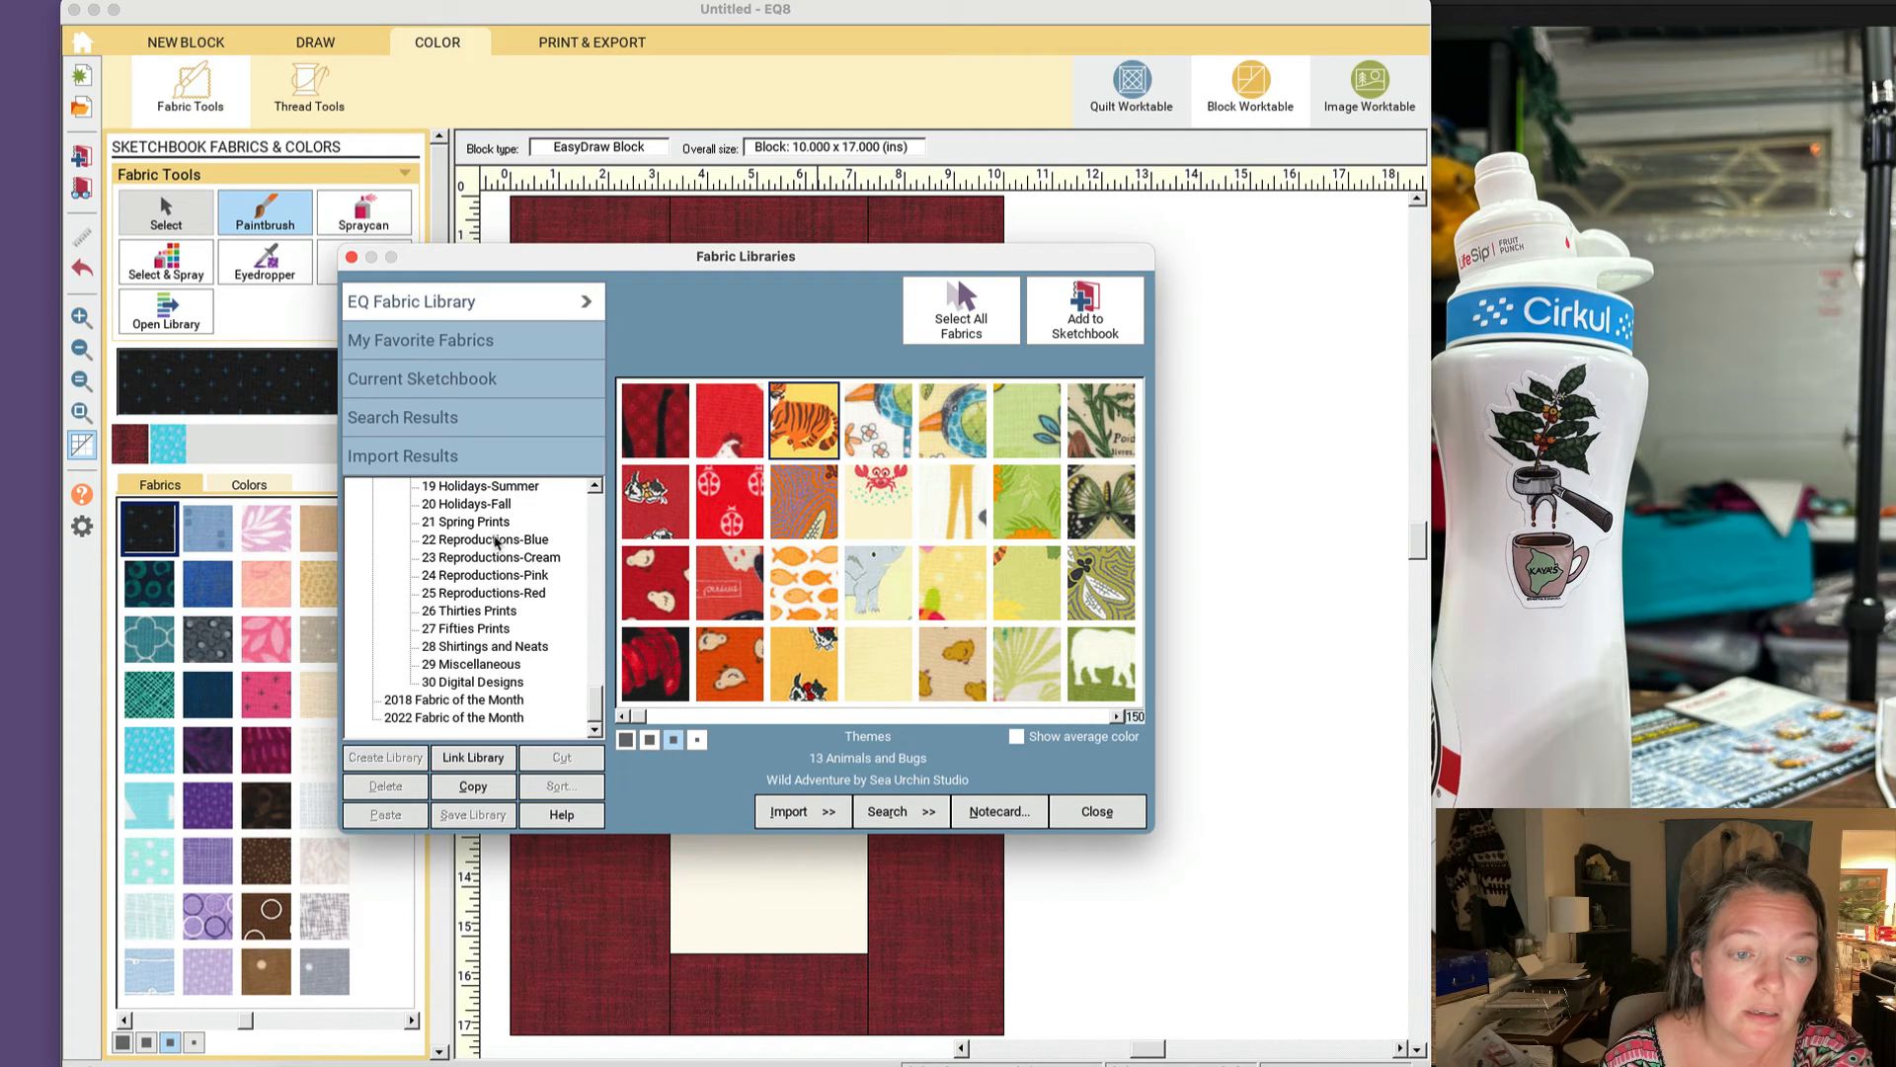
{"action": "scroll", "coordinate": [524, 683], "scroll_direction": "up", "scroll_amount": 4}
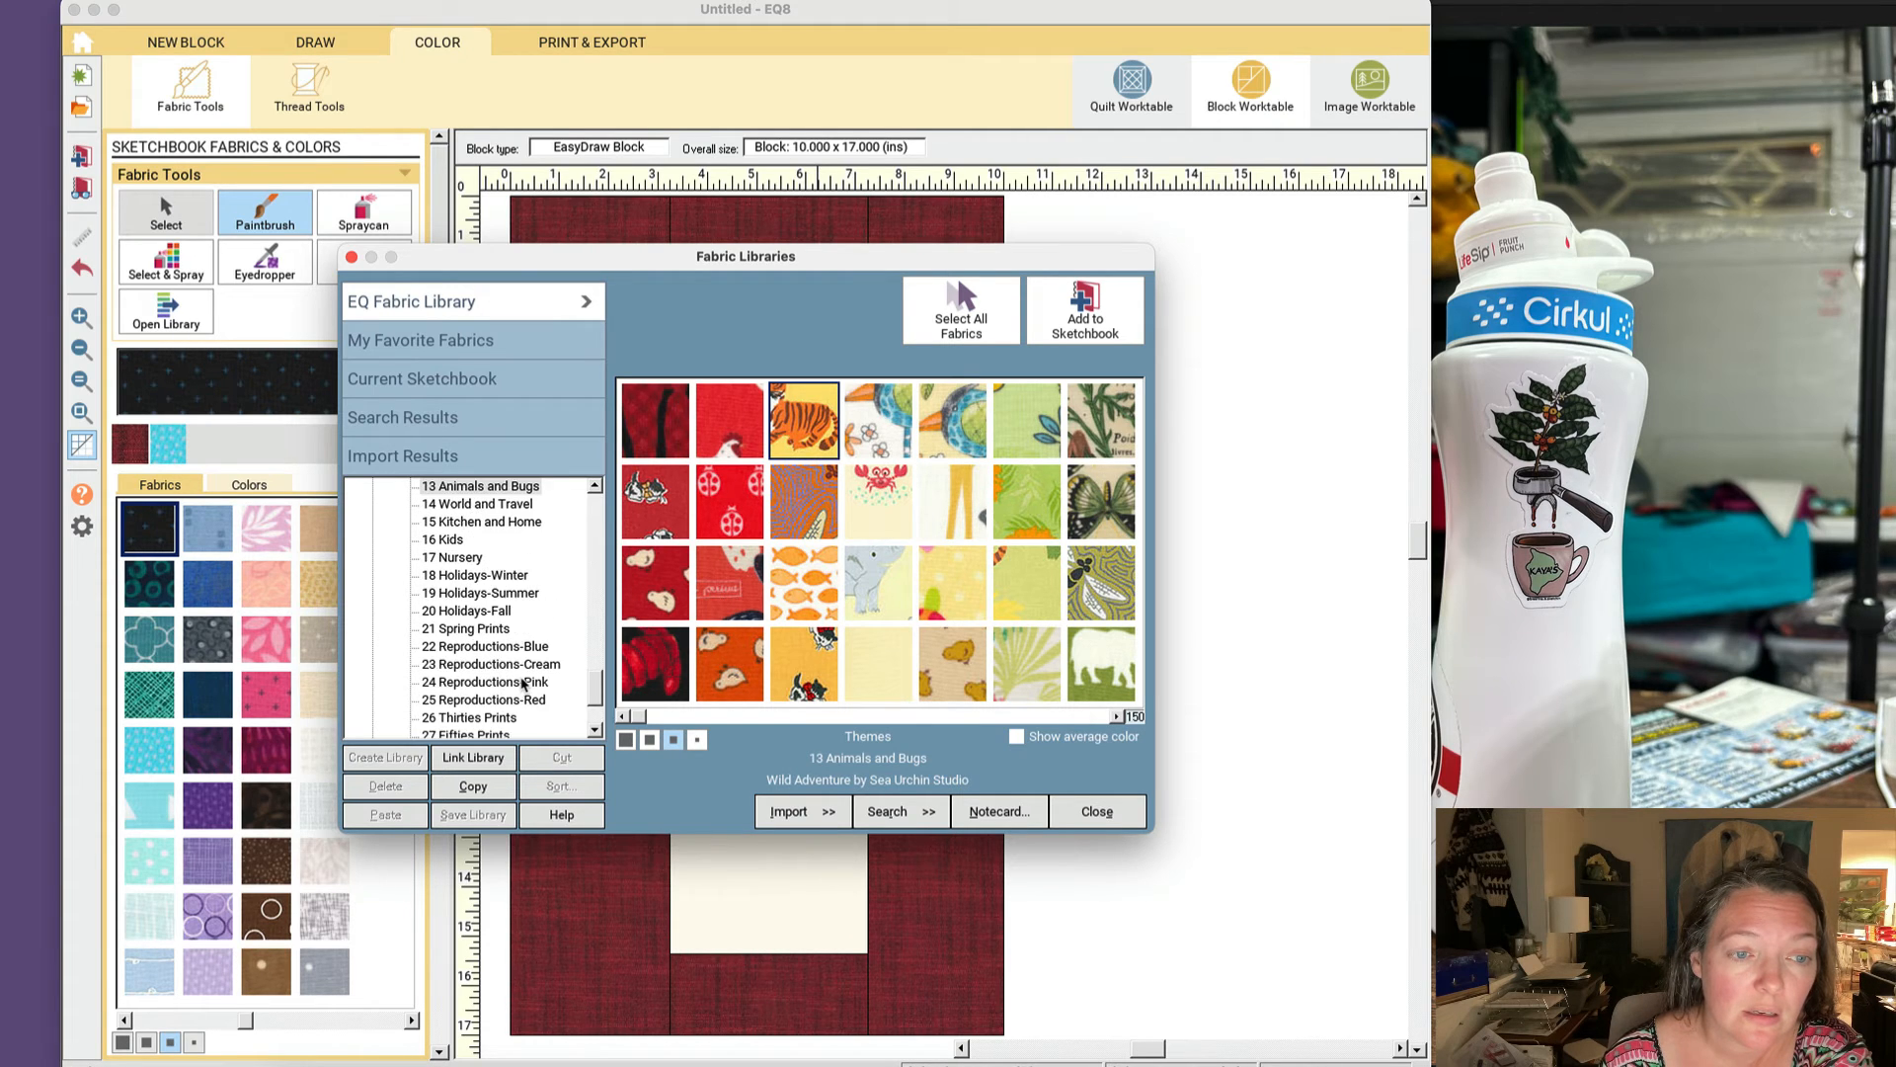
{"action": "scroll", "coordinate": [524, 684], "scroll_direction": "up", "scroll_amount": 2}
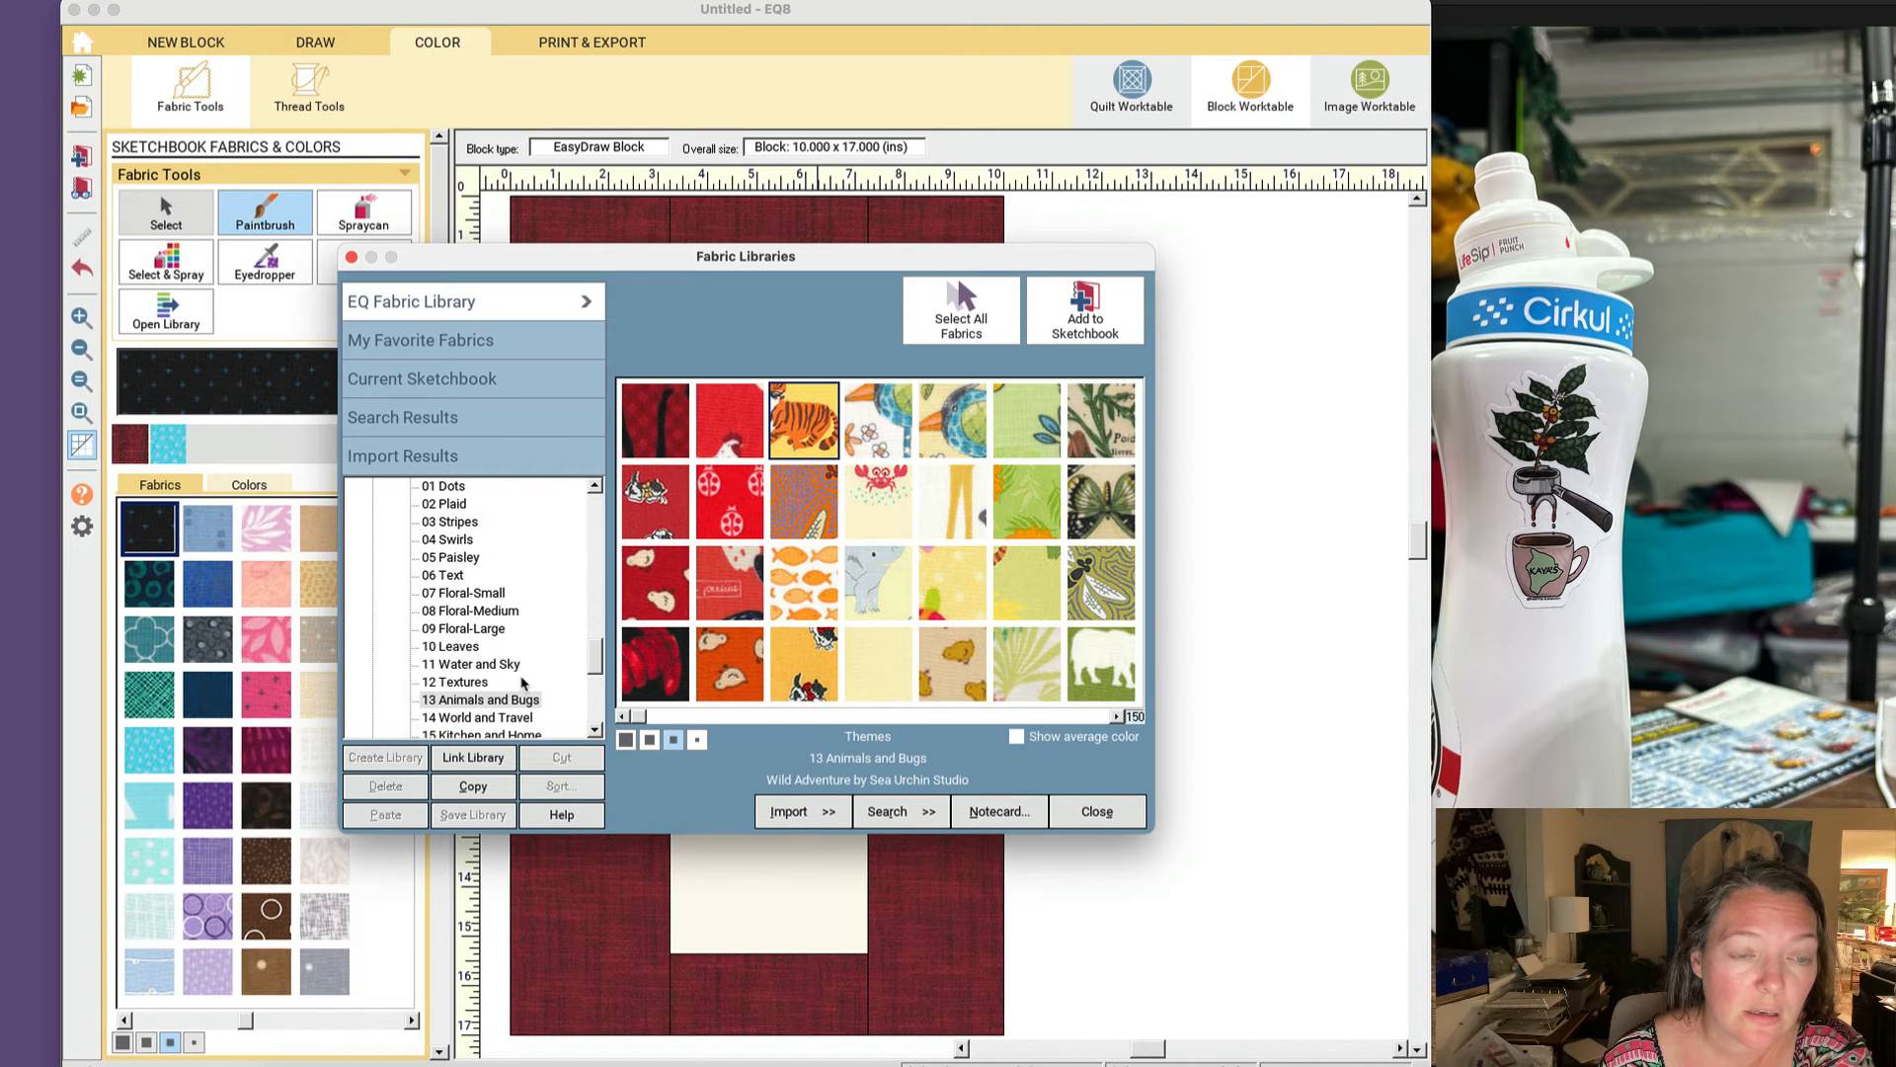
{"action": "scroll", "coordinate": [523, 683], "scroll_direction": "up", "scroll_amount": 1}
{"action": "left_click", "coordinate": [443, 630]}
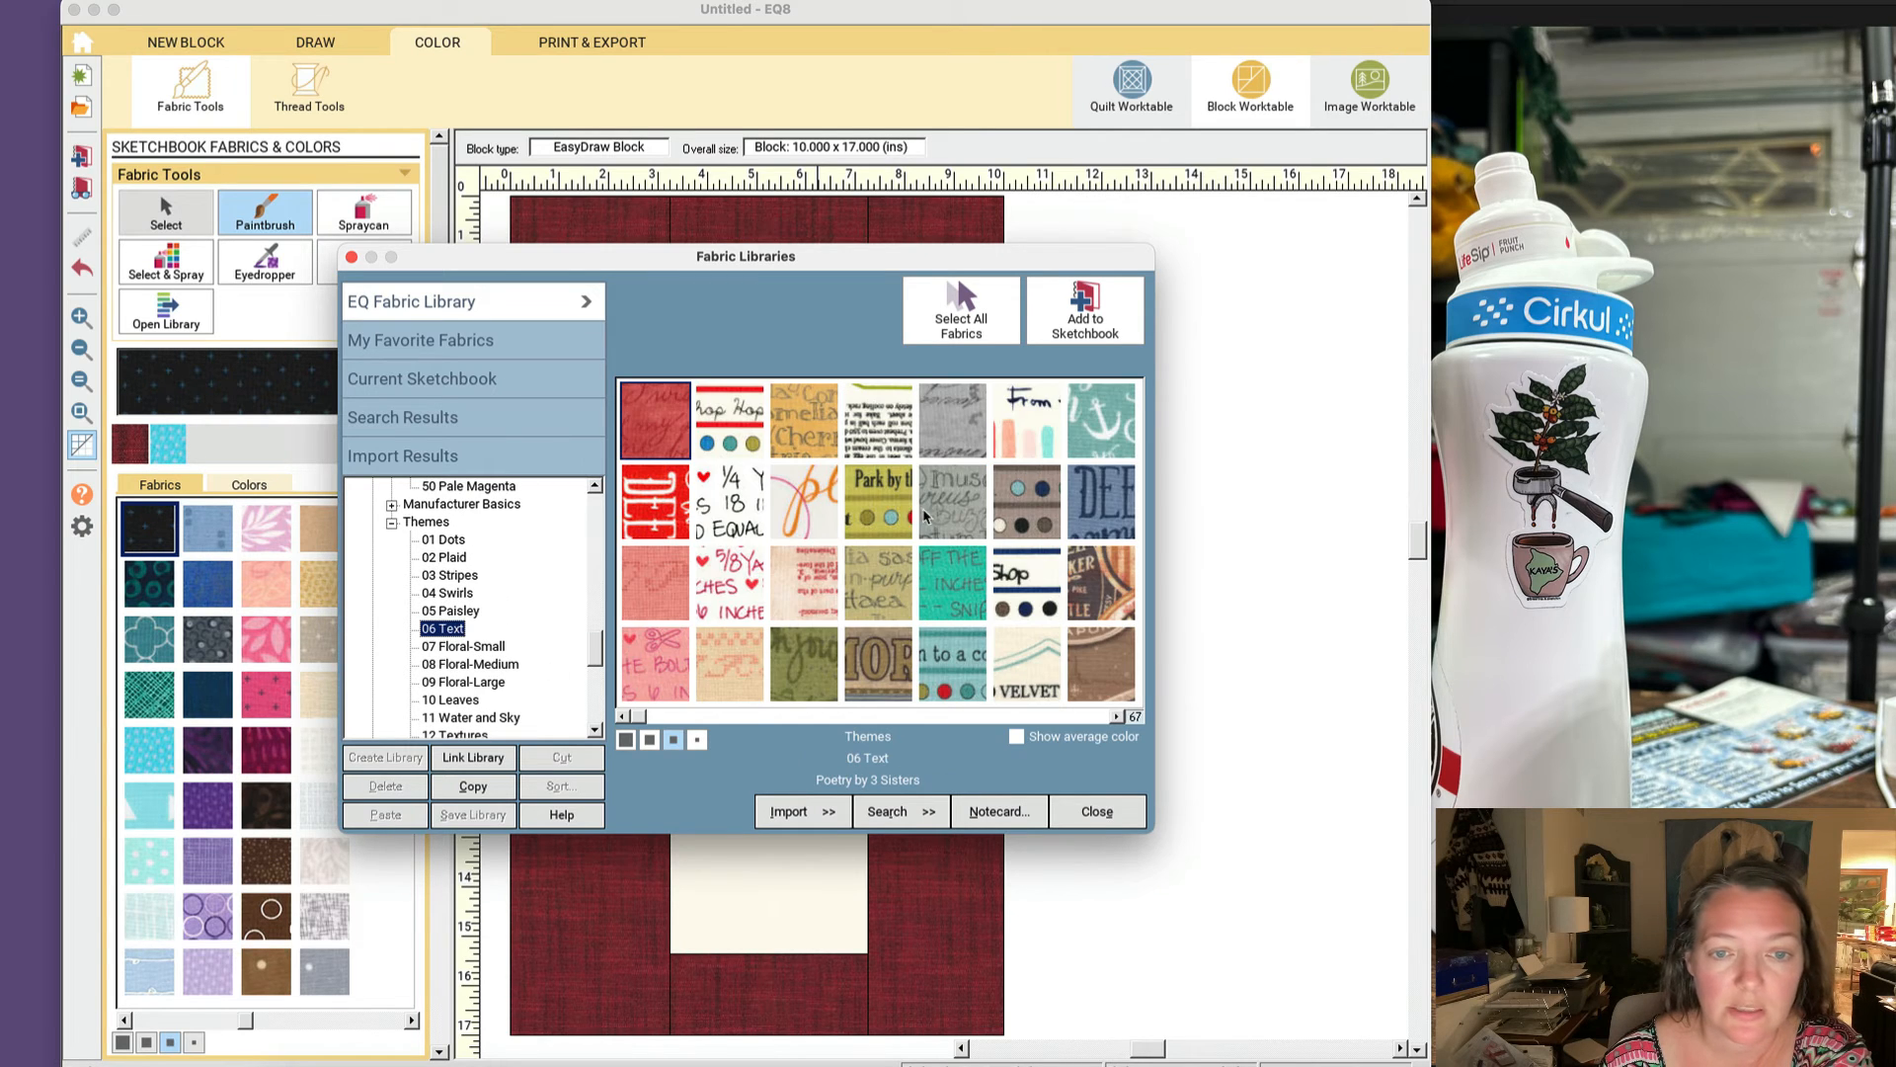
Step: Add the Sunday Drive Shop text fabric and the brown Eclectic Elements travel label fabric to the sketchbook
{"action": "left_click", "coordinate": [1024, 611]}
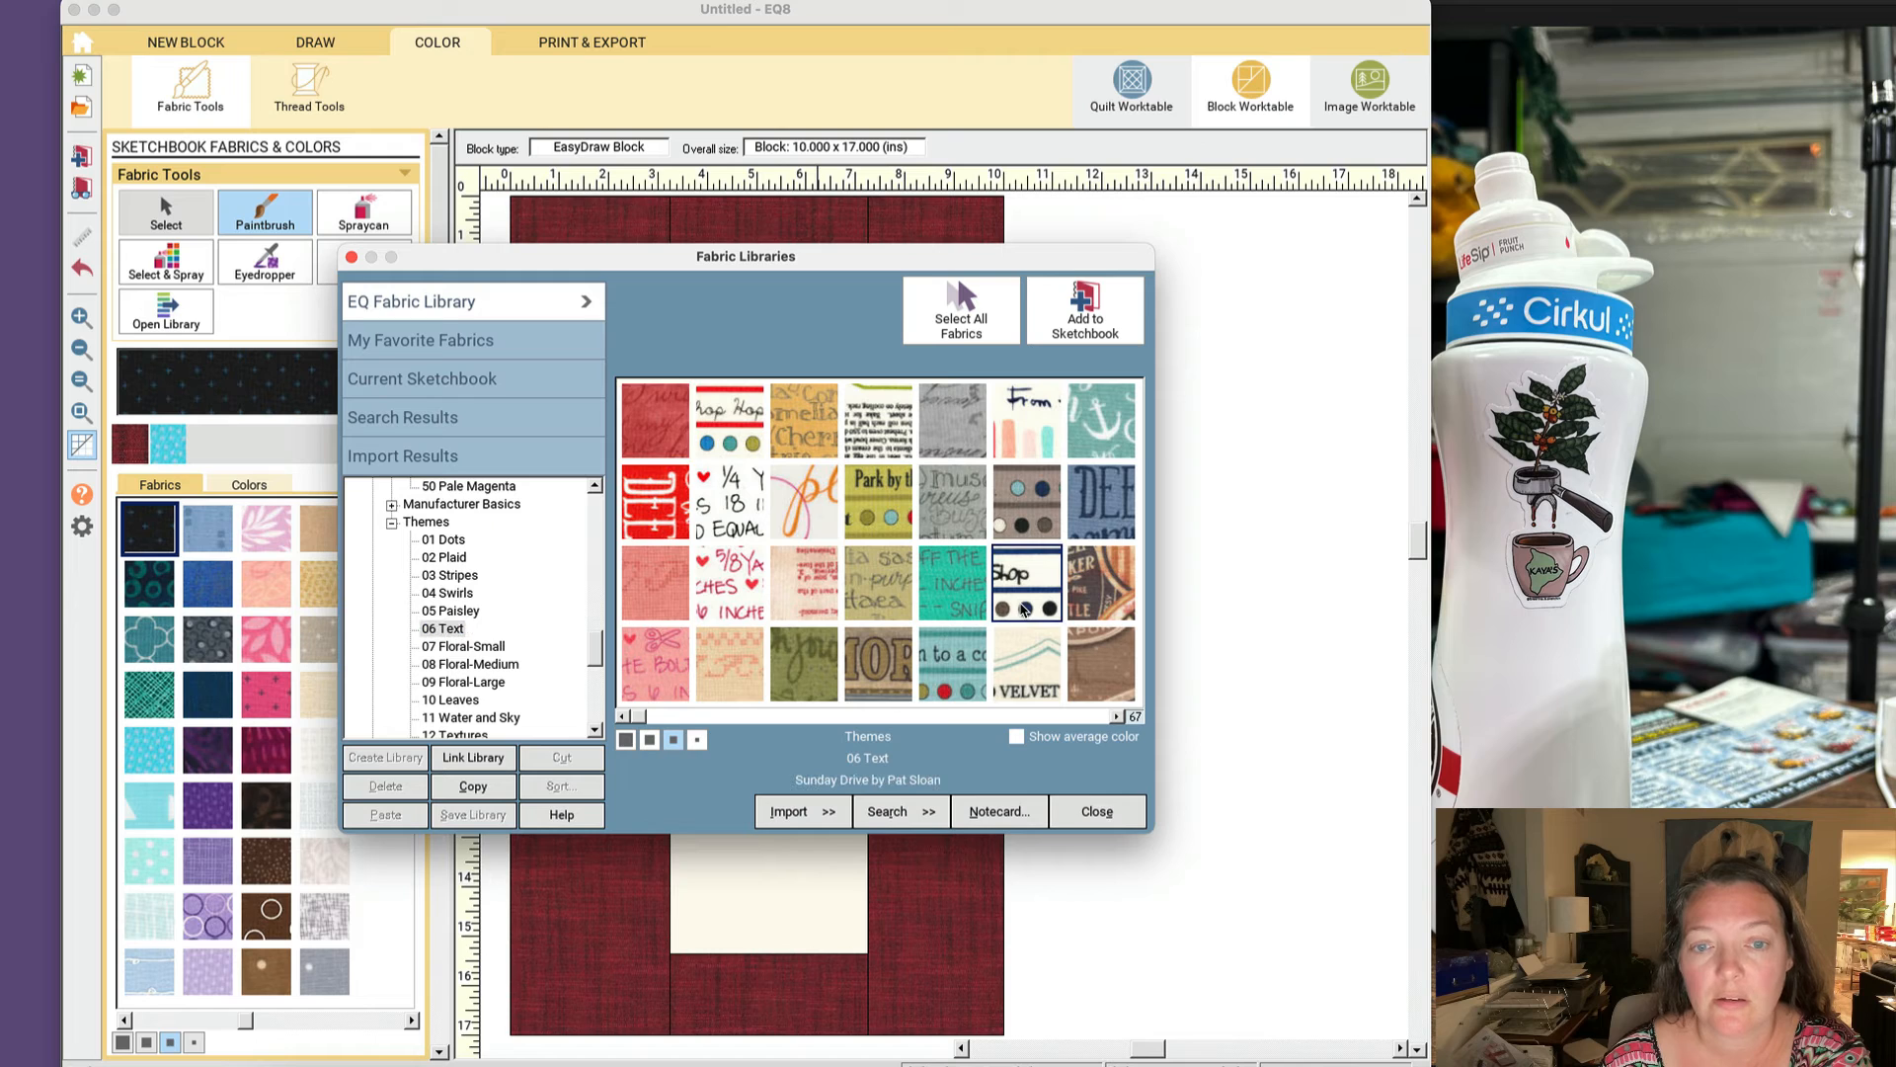
{"action": "left_click", "coordinate": [1075, 318]}
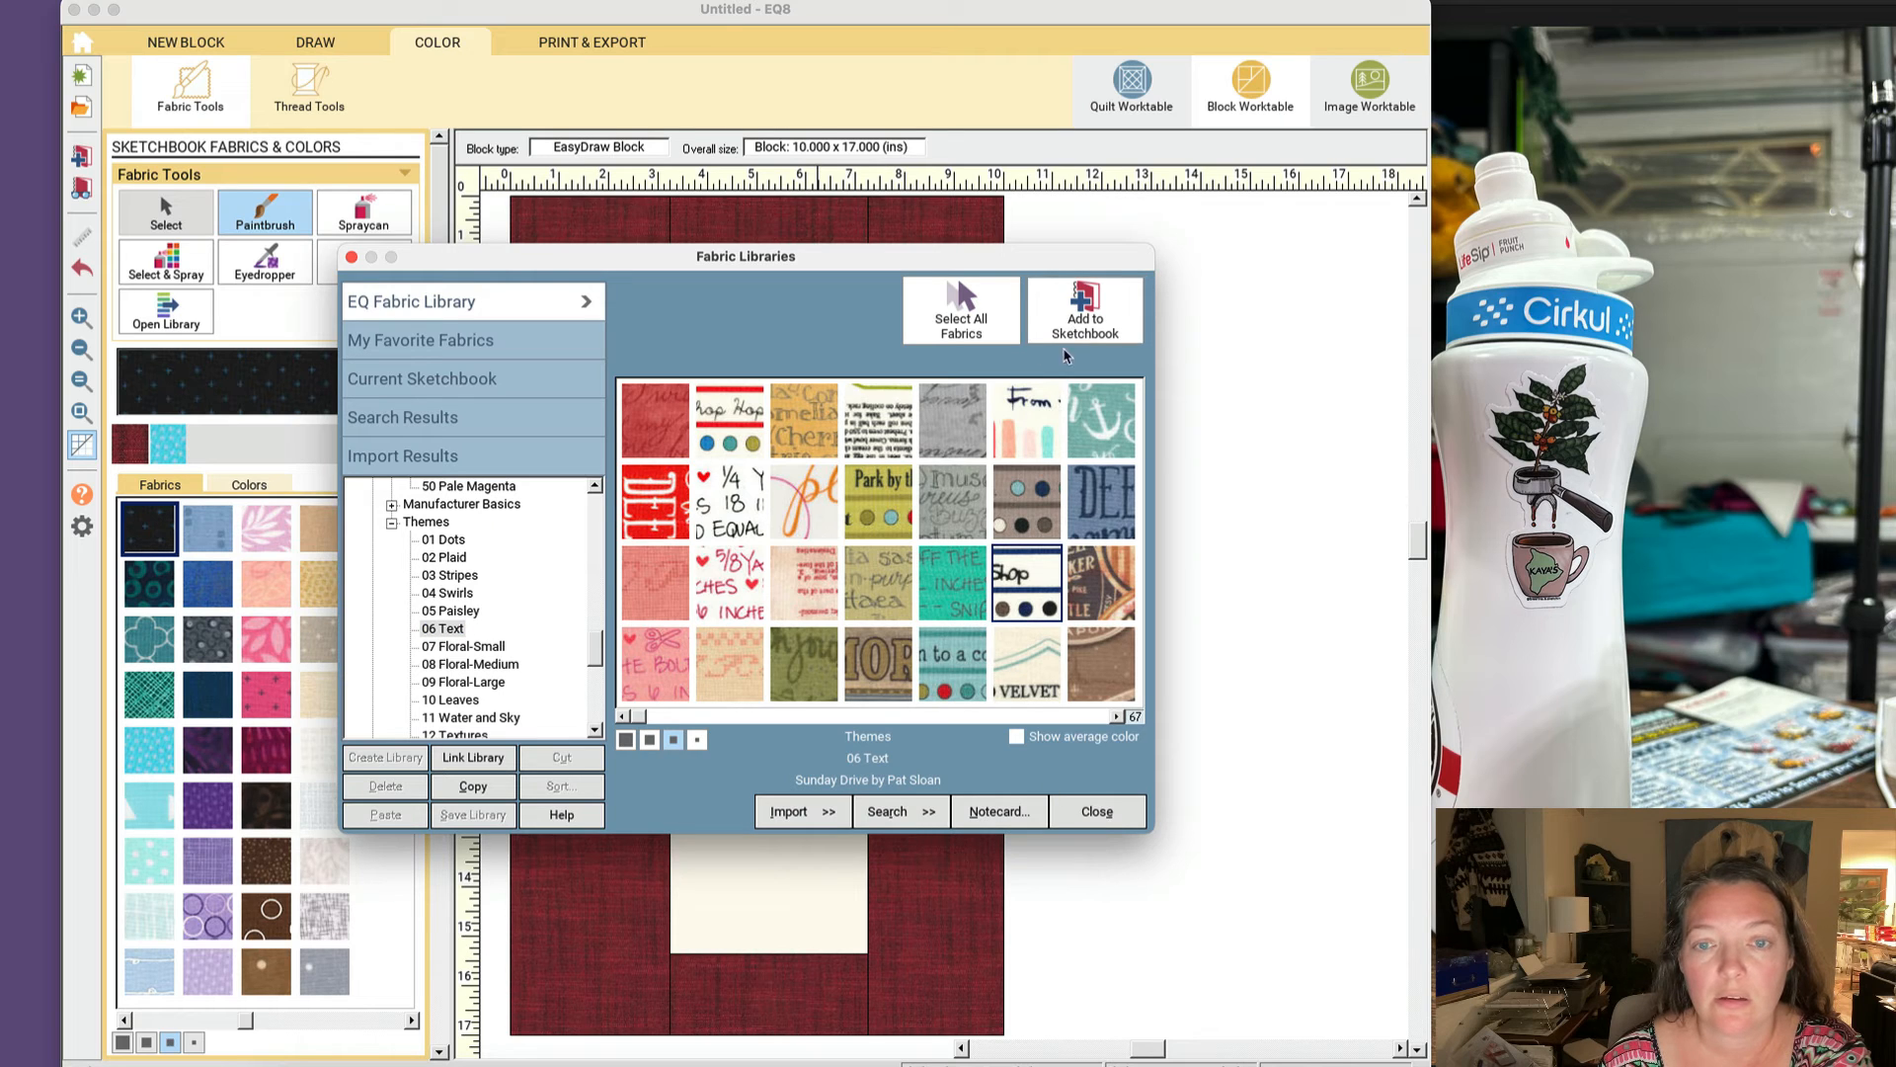
{"action": "left_click", "coordinate": [1111, 472]}
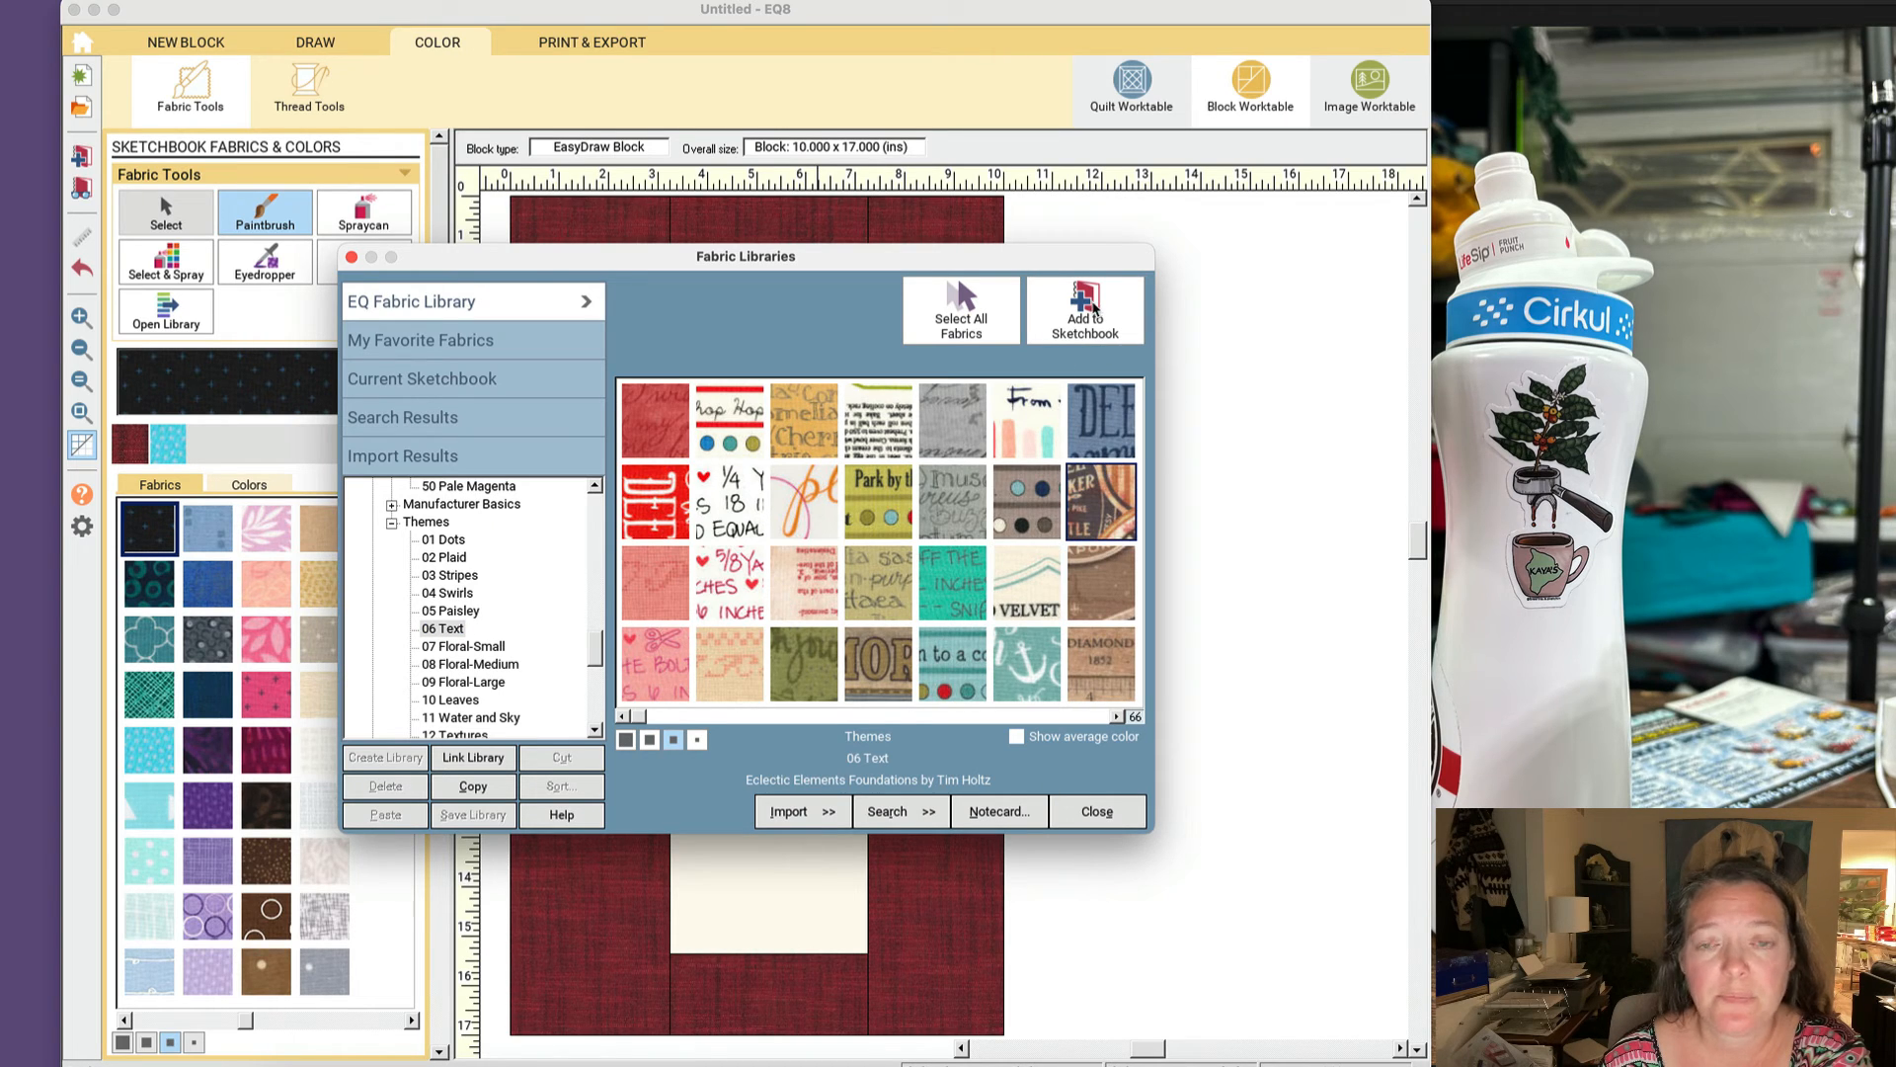
{"action": "left_click", "coordinate": [1091, 311]}
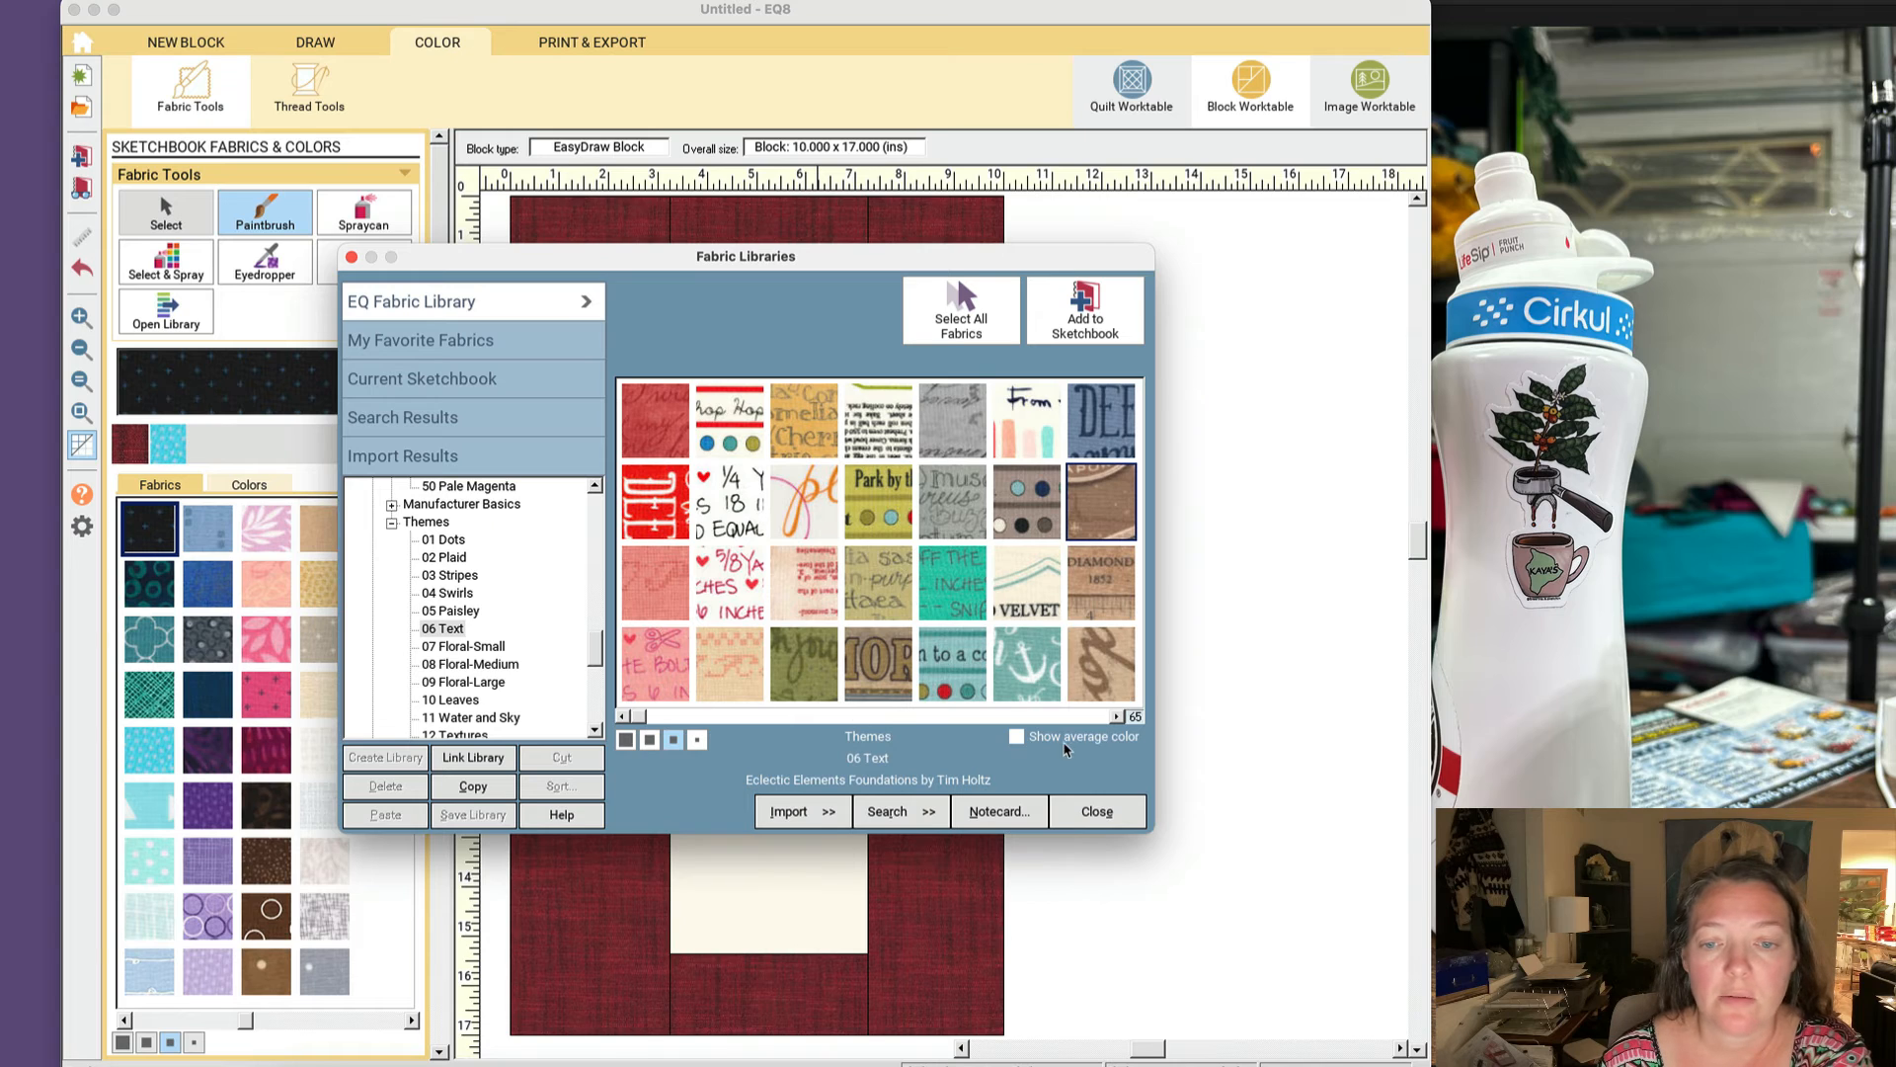
Step: Add the green-beige map print with the LADRONE lettering from the 06 Text fabrics to the sketchbook and close the fabric libraries
{"action": "left_click", "coordinate": [1118, 717]}
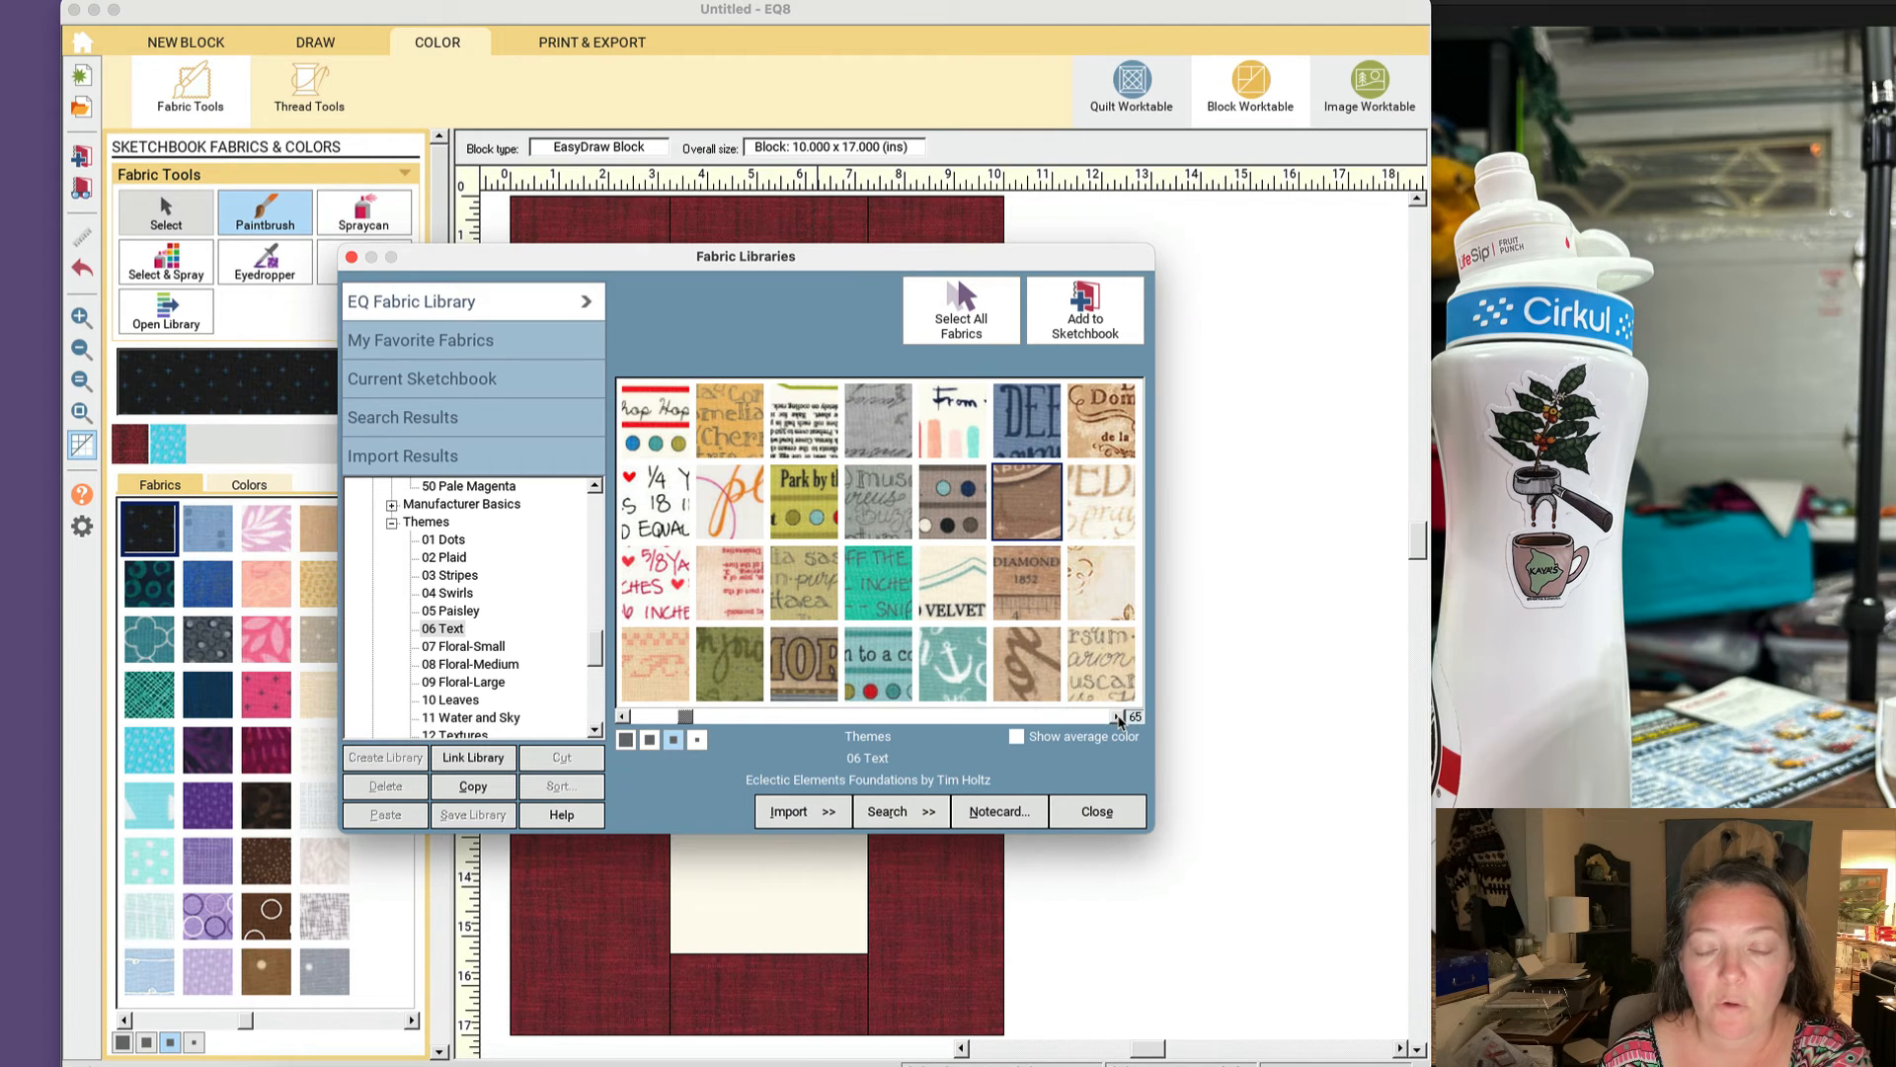
{"action": "left_click", "coordinate": [1118, 717]}
{"action": "left_click", "coordinate": [1114, 718]}
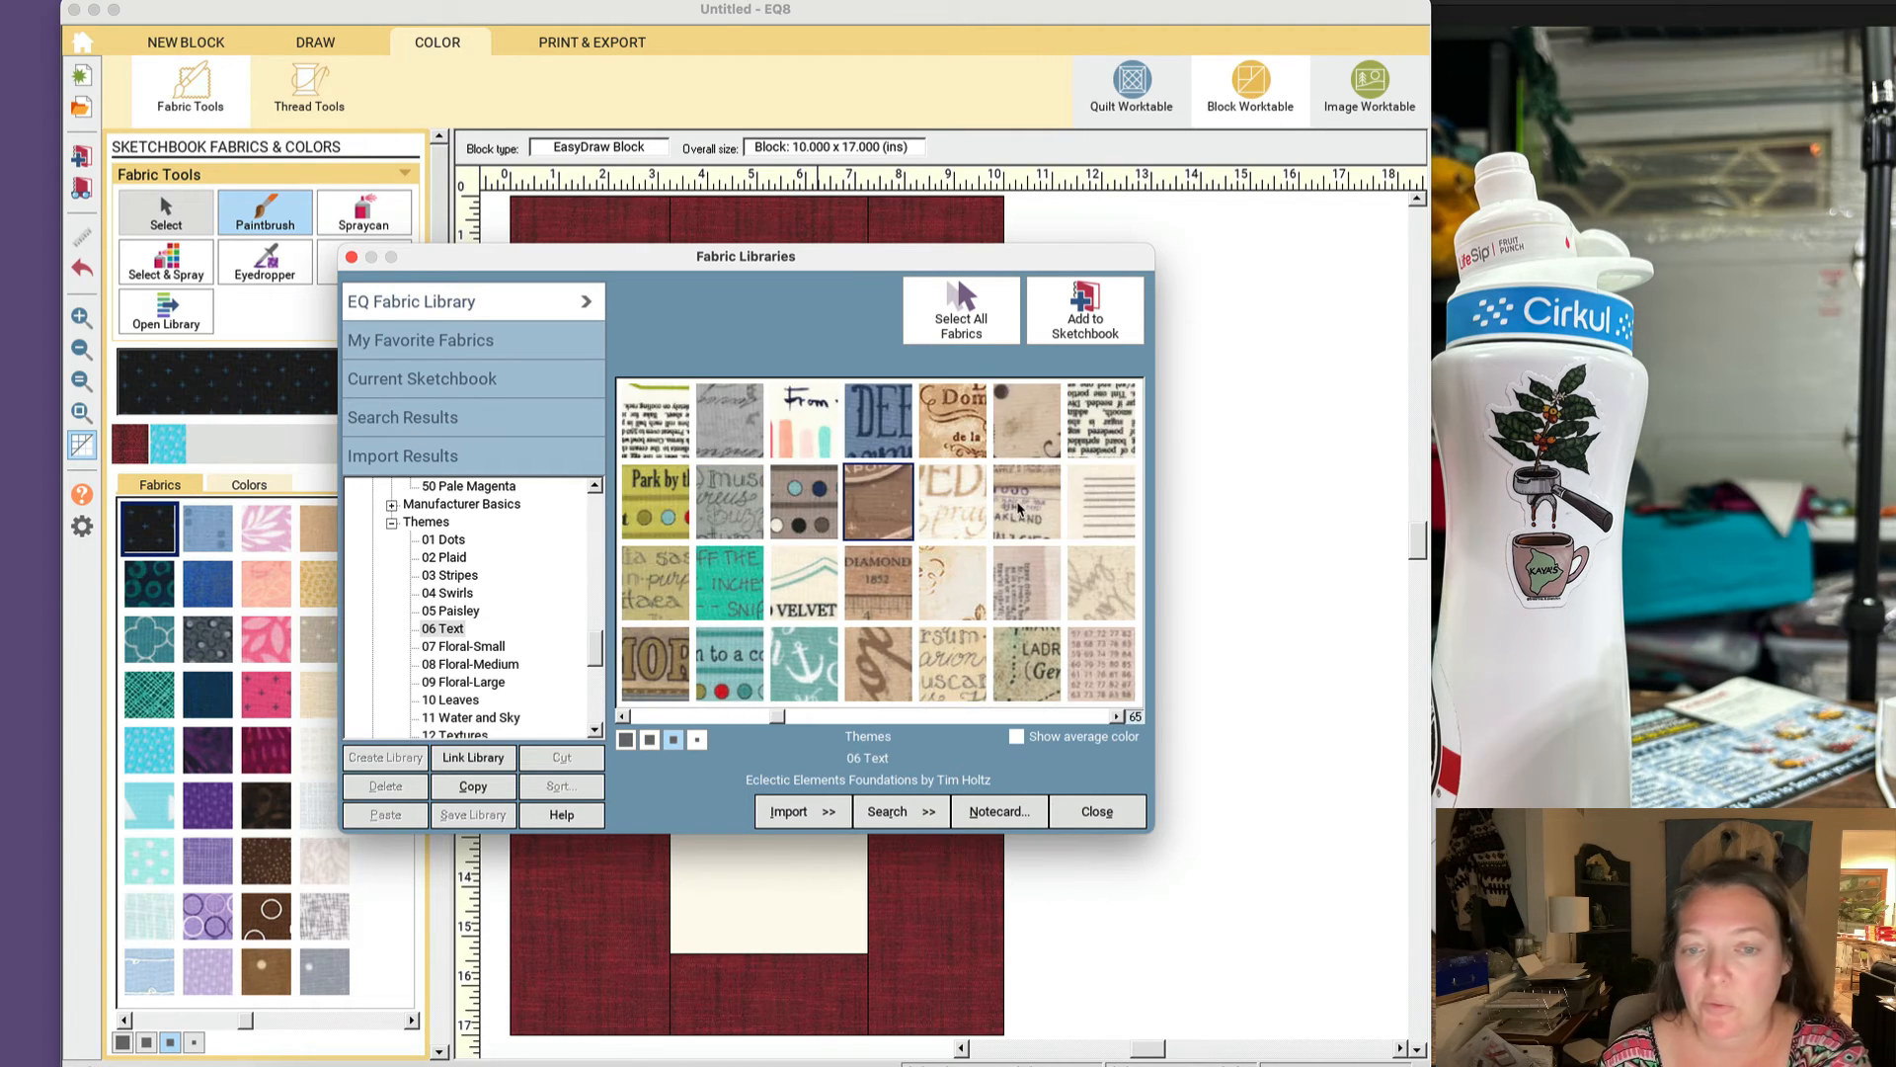
{"action": "left_click", "coordinate": [1027, 664]}
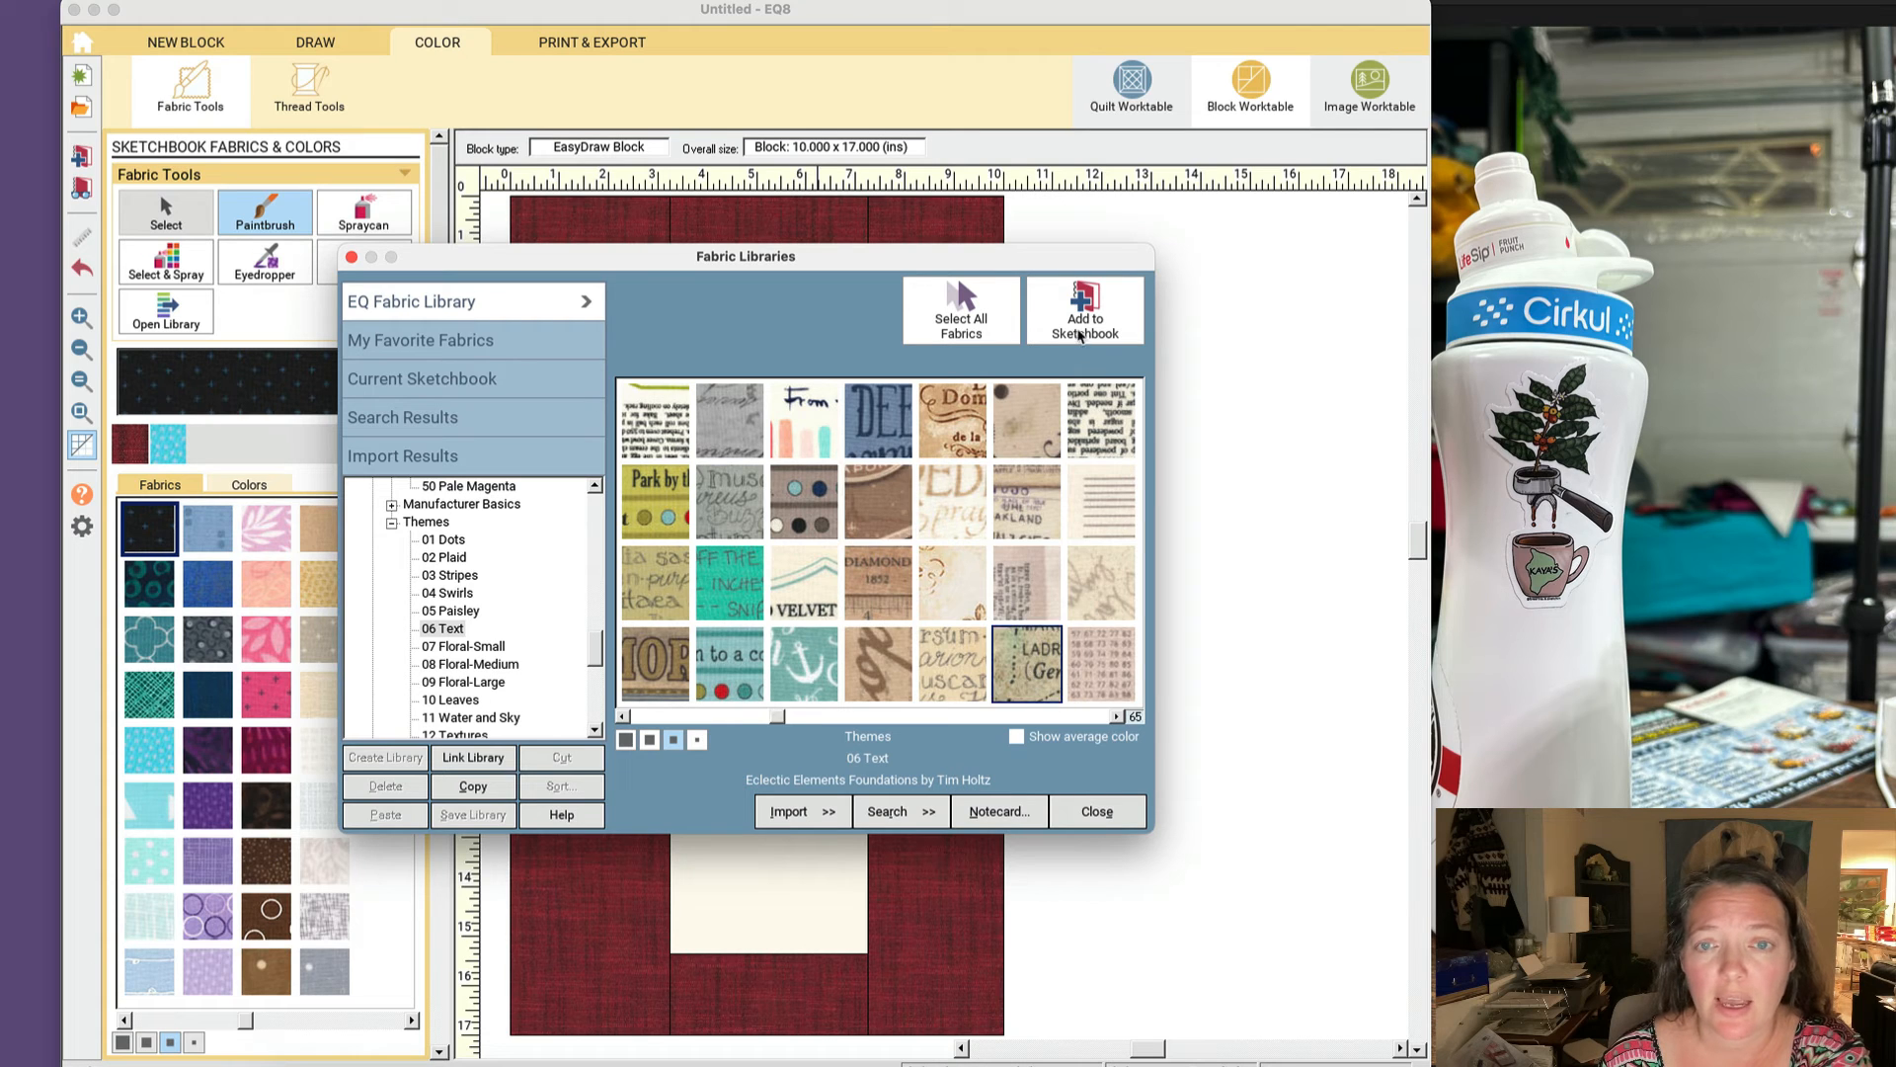
{"action": "left_click", "coordinate": [1085, 311]}
{"action": "left_click", "coordinate": [1096, 811]}
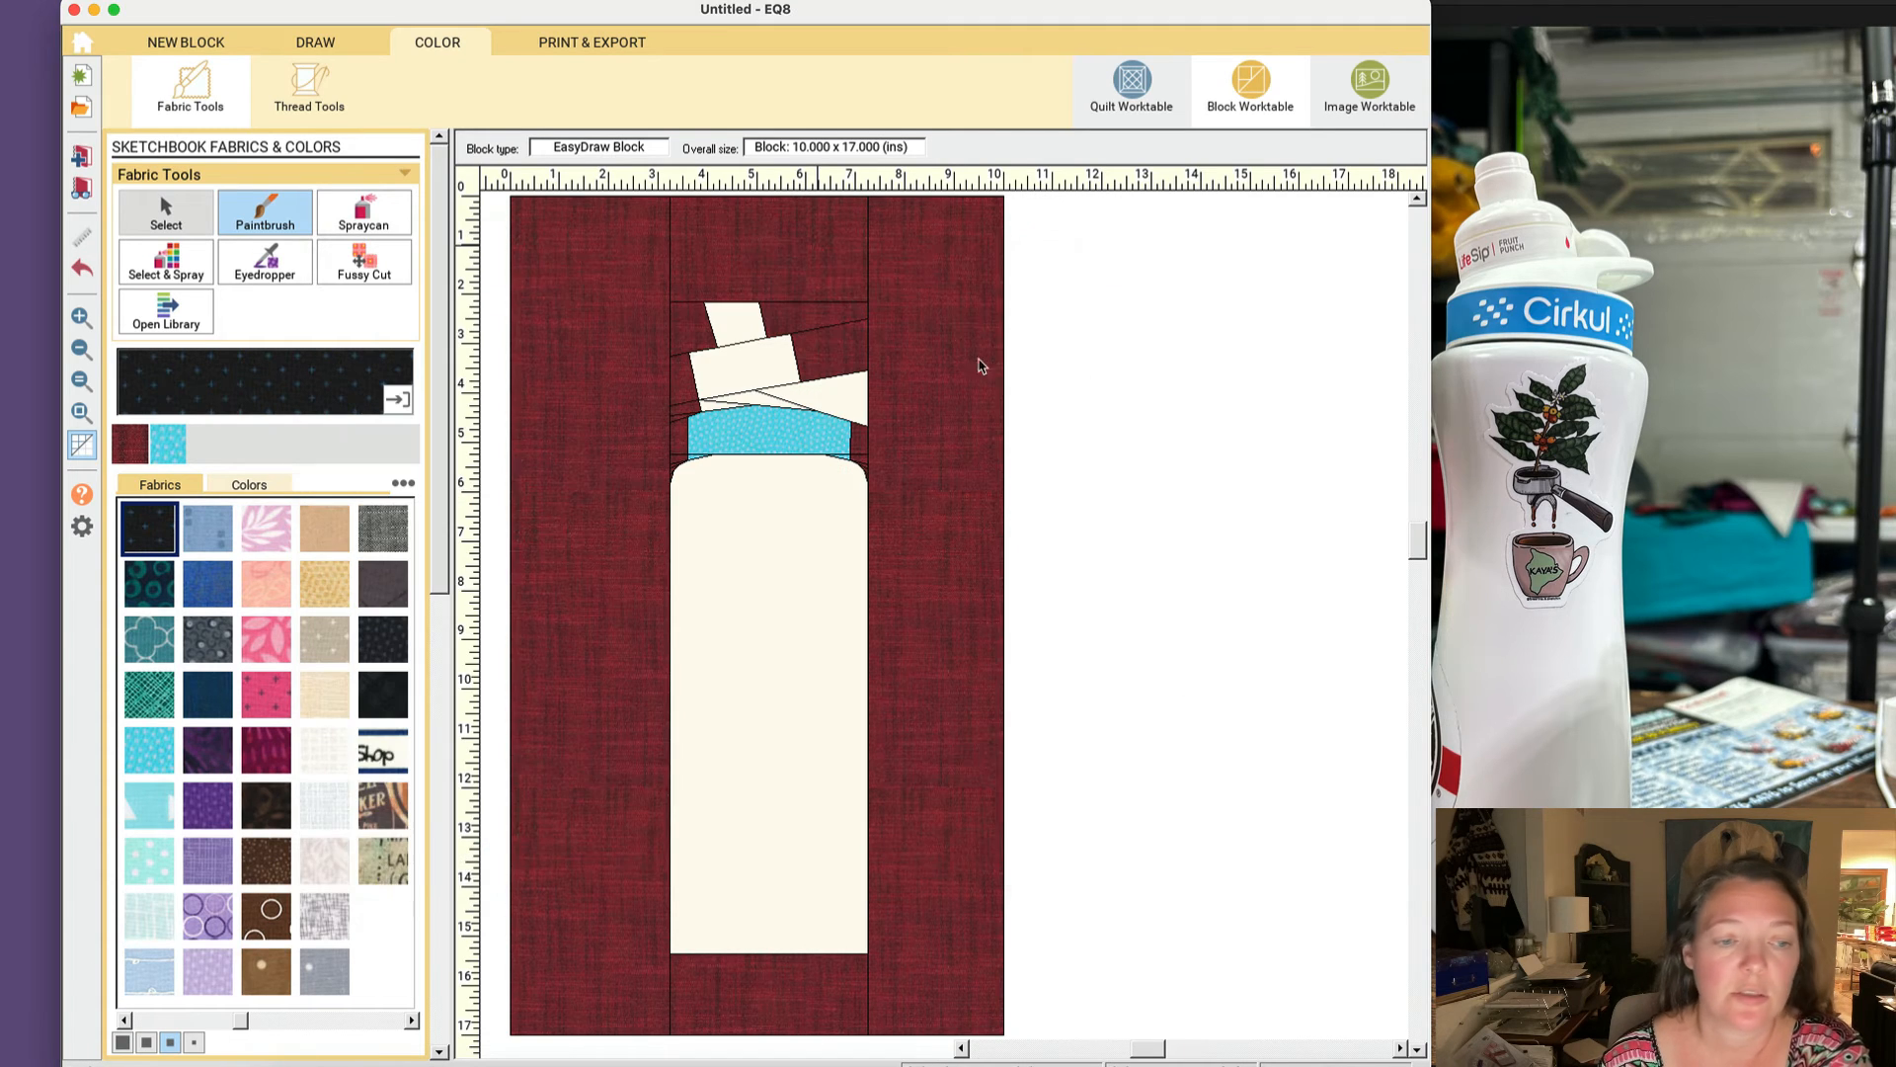
Step: Try the map, travel label and Shop text fabrics on the bottle body, and settle on the brown travel label fabric
{"action": "left_click", "coordinate": [787, 729]}
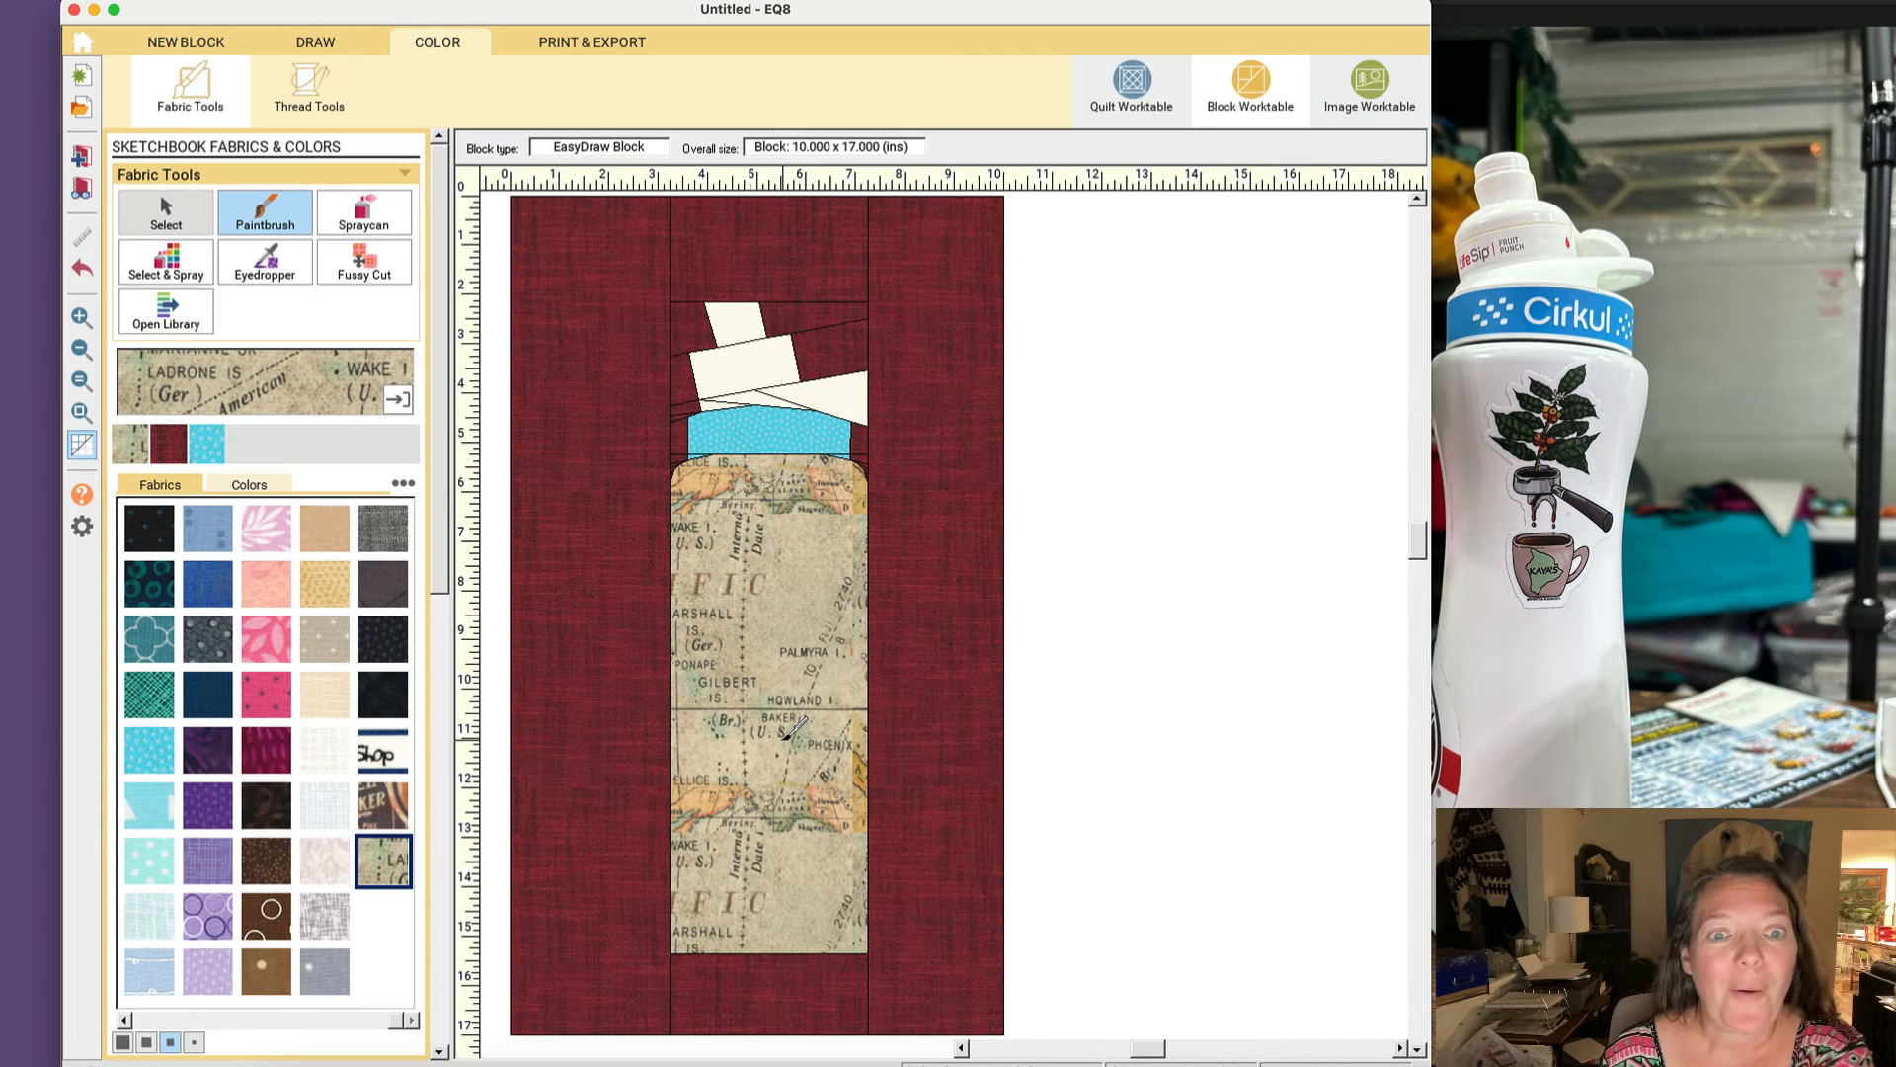
{"action": "left_click", "coordinate": [385, 805]}
{"action": "left_click", "coordinate": [832, 707]}
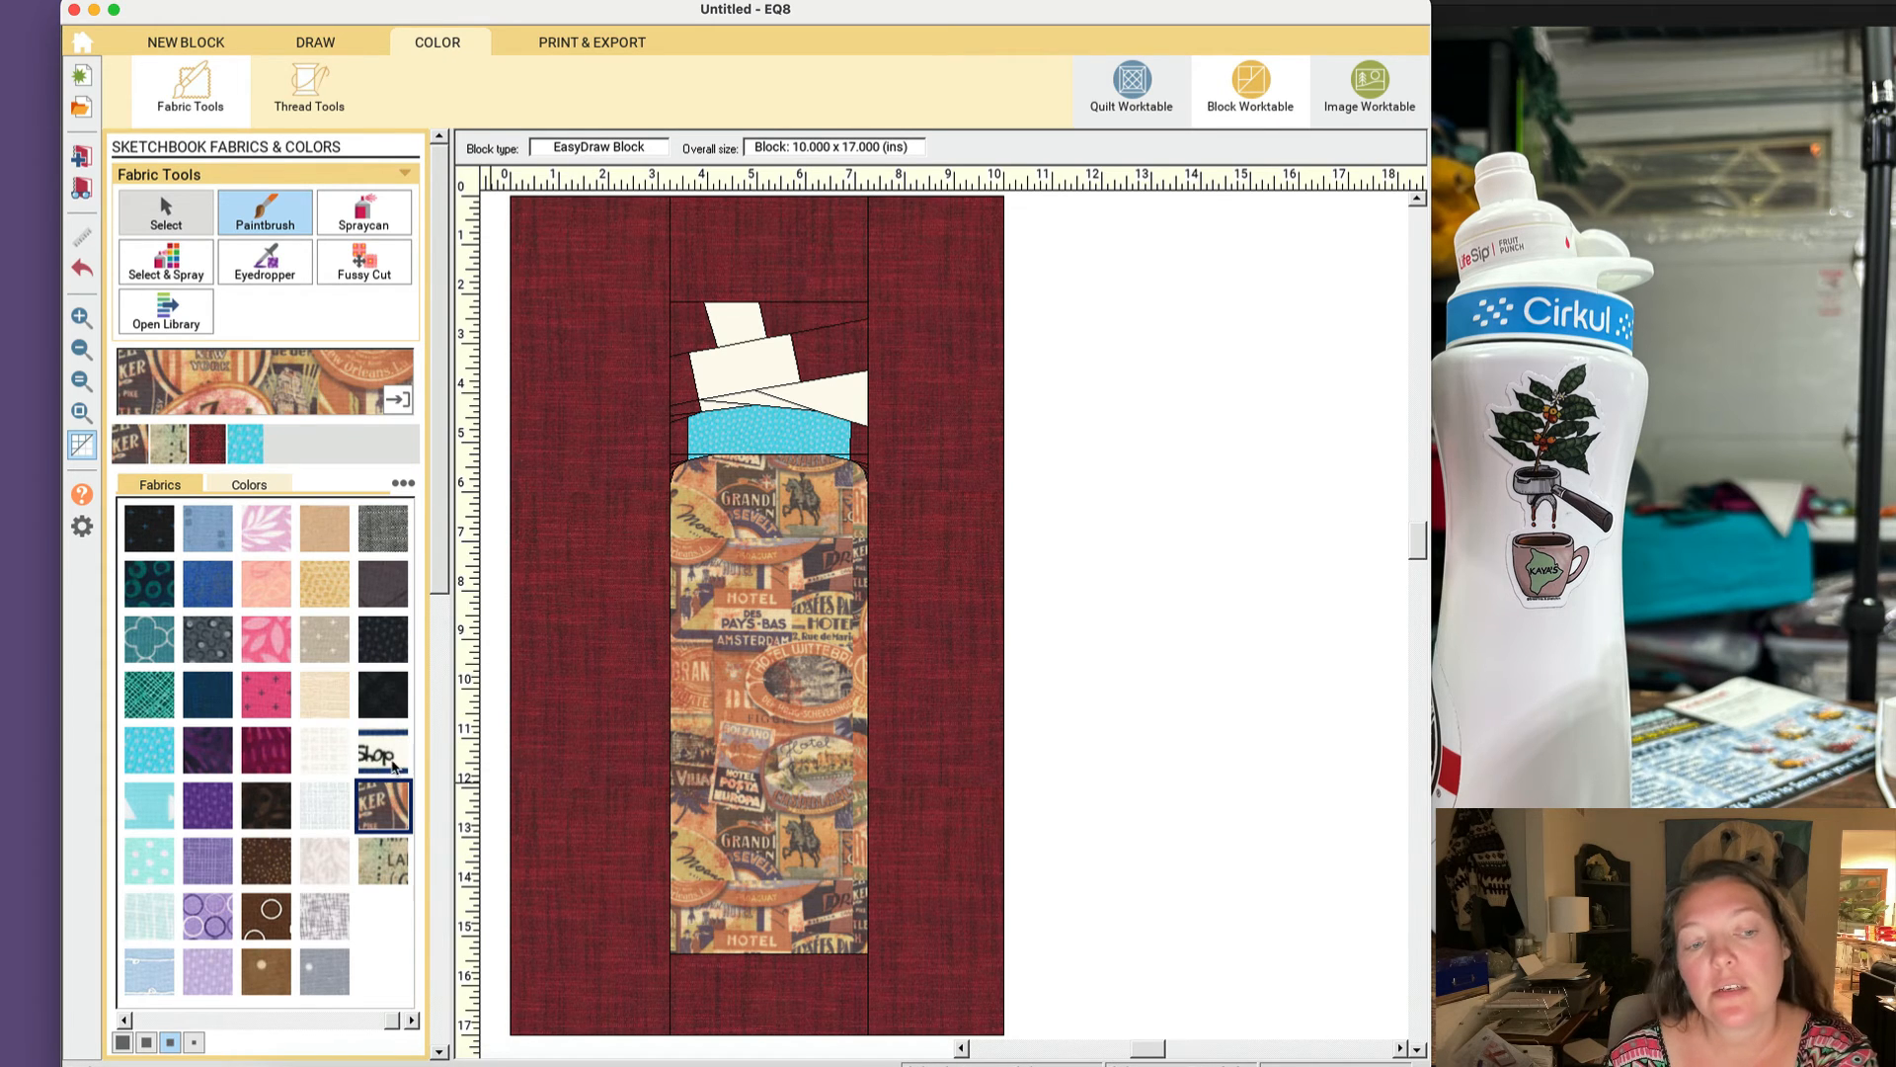
{"action": "left_click", "coordinate": [387, 763]}
{"action": "left_click", "coordinate": [785, 704]}
{"action": "left_click", "coordinate": [386, 805]}
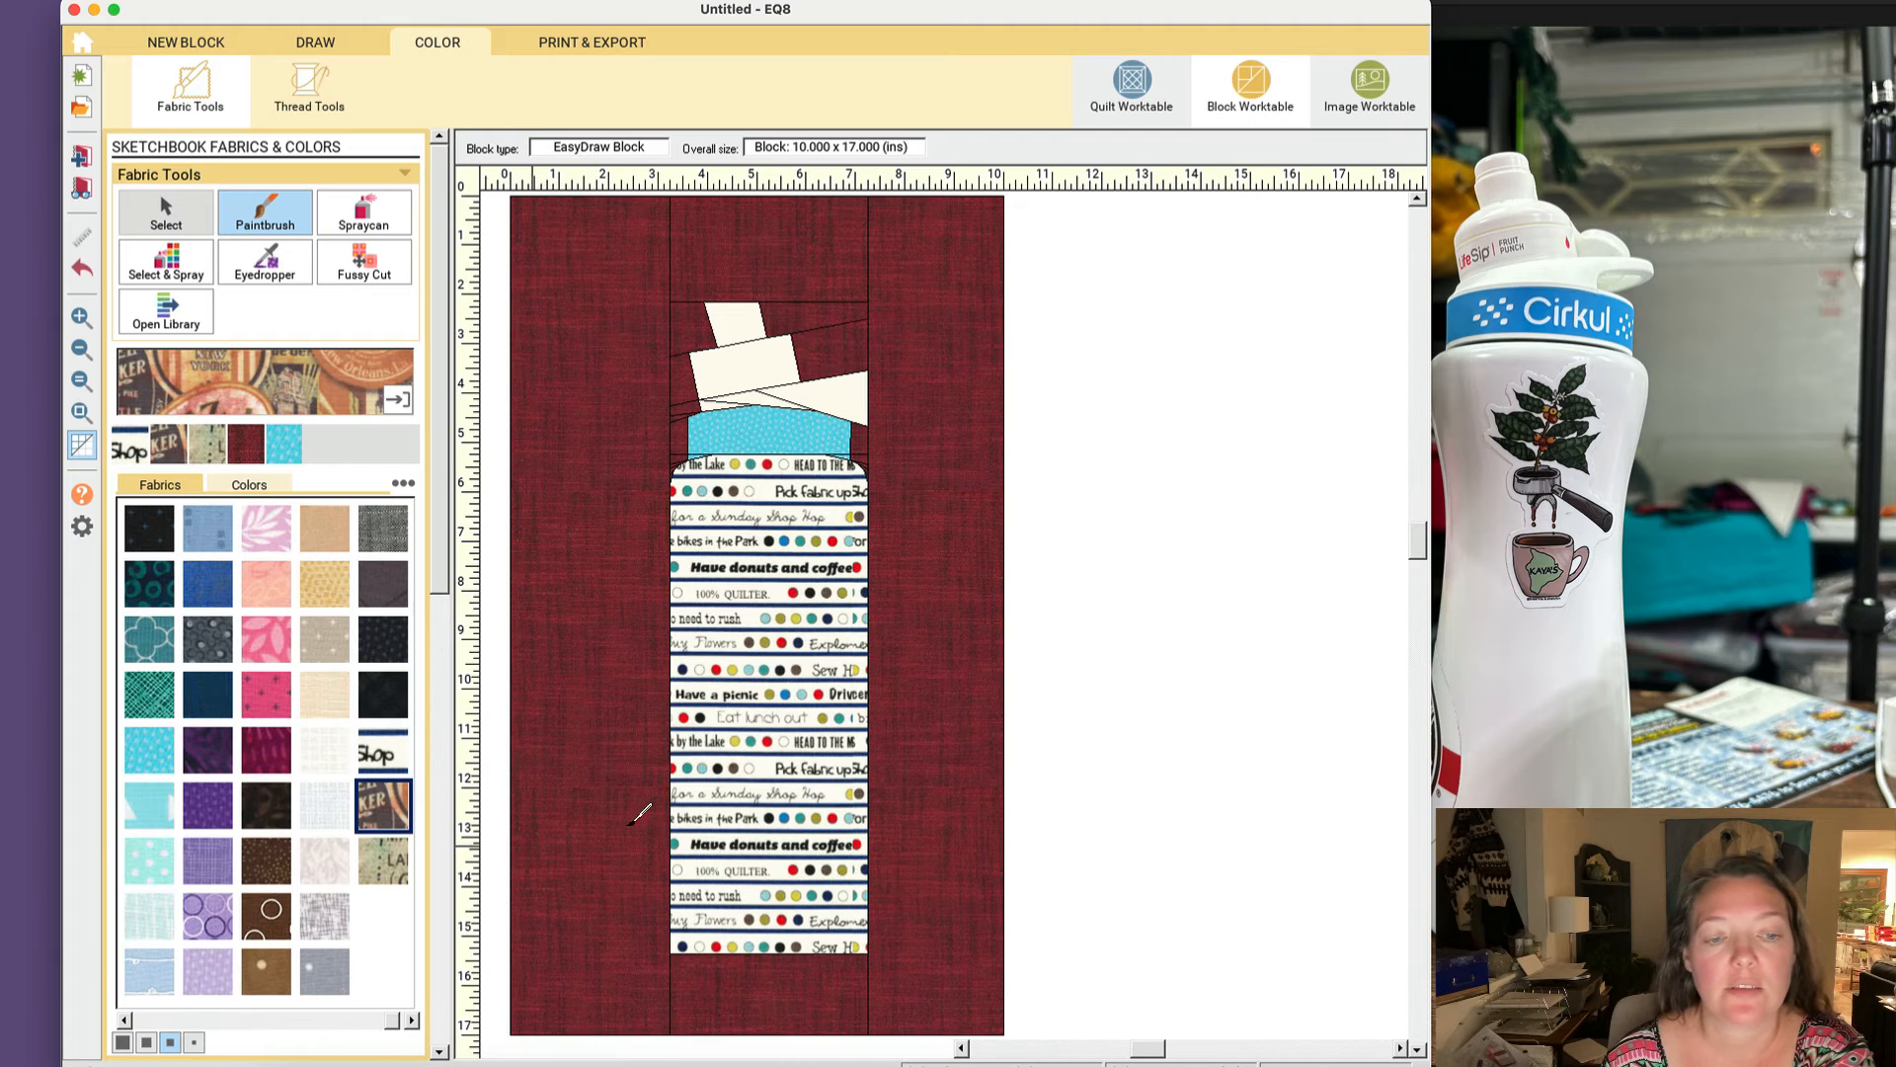
{"action": "left_click", "coordinate": [761, 718]}
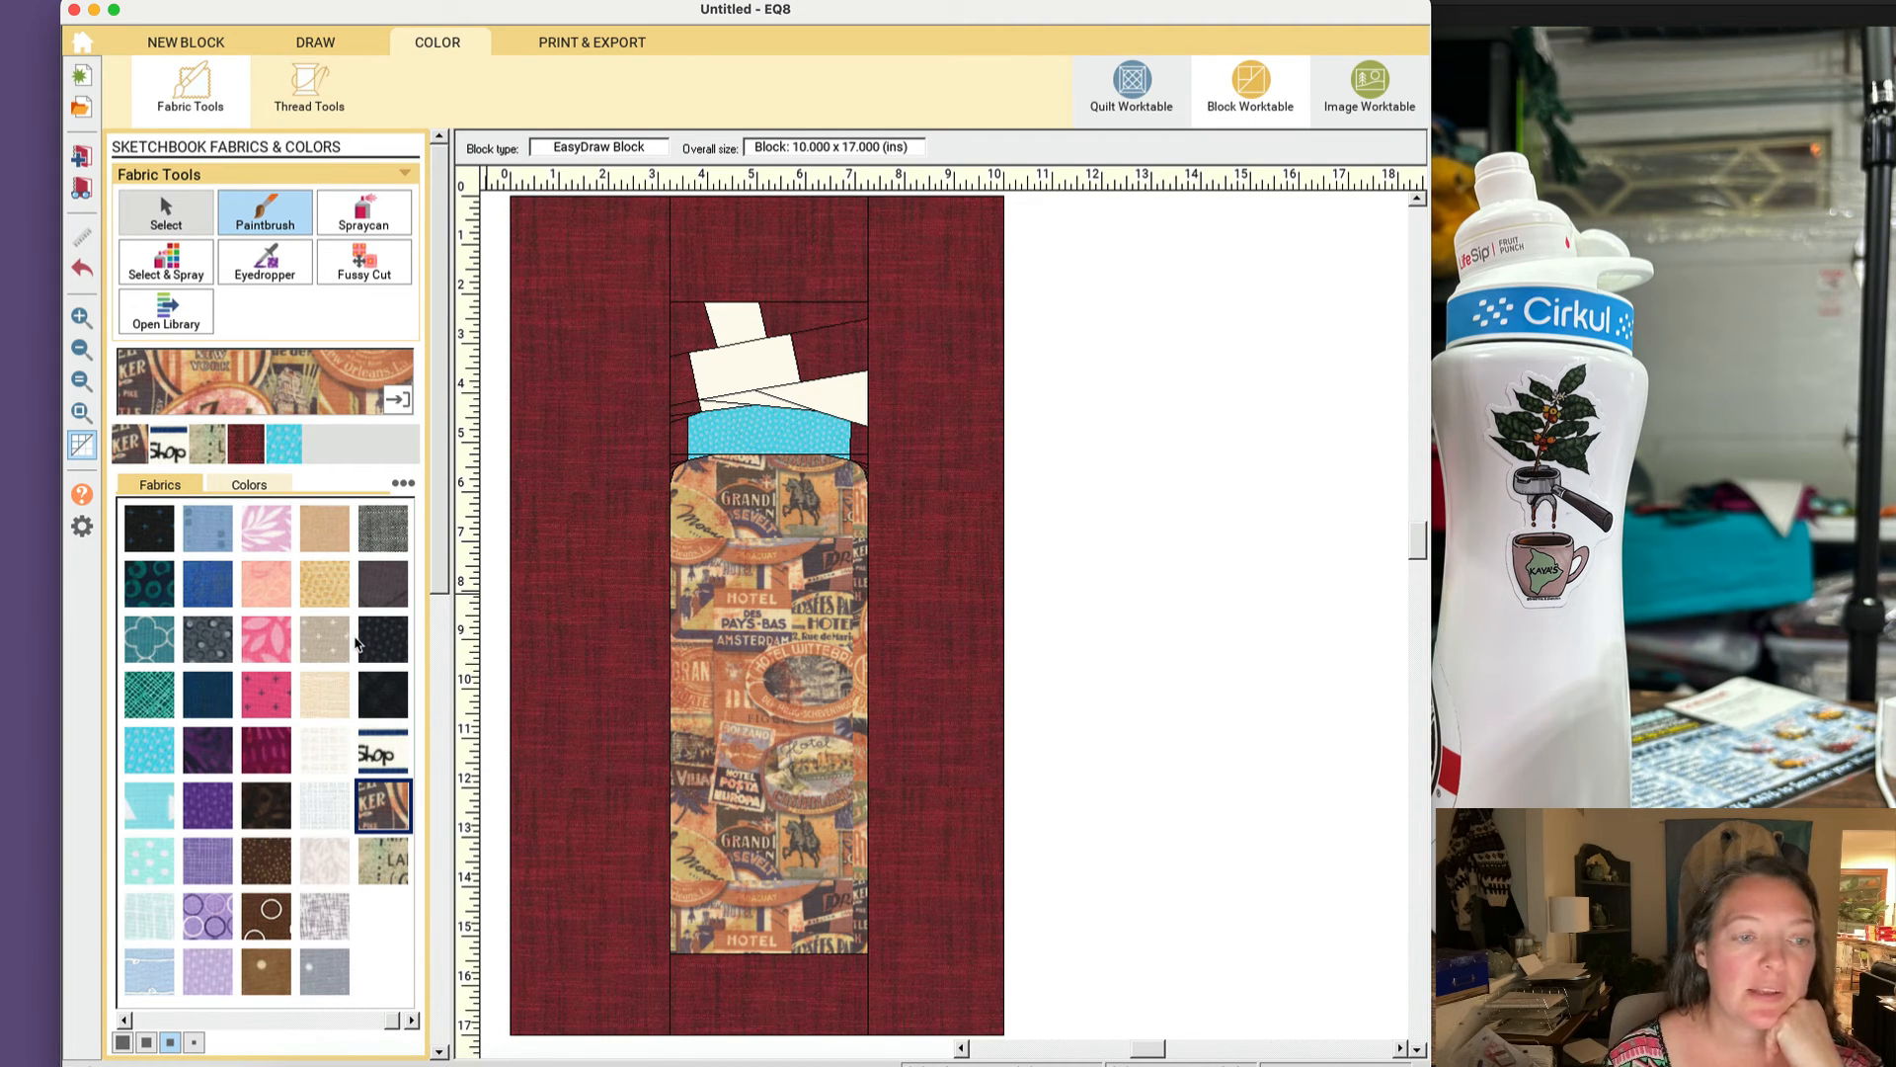
Step: Color the mouthpiece and cap with the off-white woven fabric and the cap's loop patch with the pale blue-white woven fabric
{"action": "left_click", "coordinate": [333, 759]}
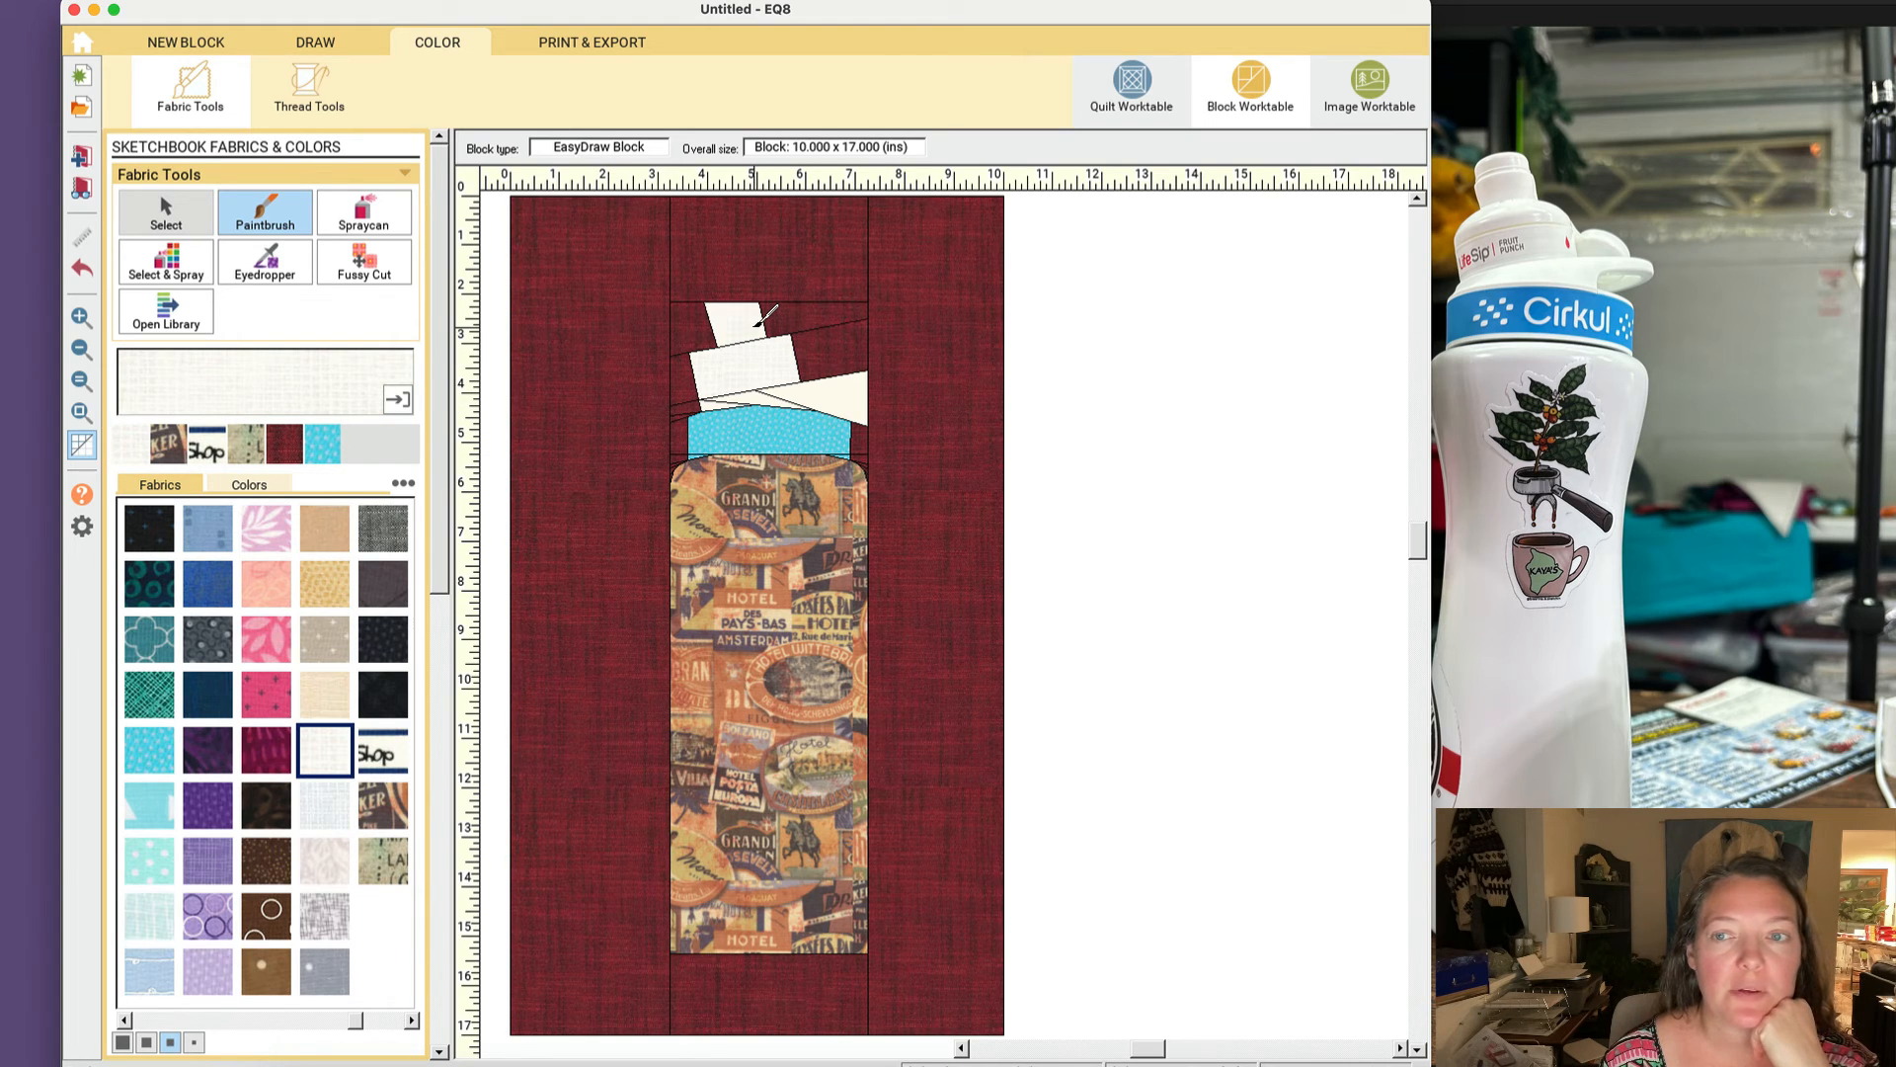
{"action": "left_click", "coordinate": [339, 797]}
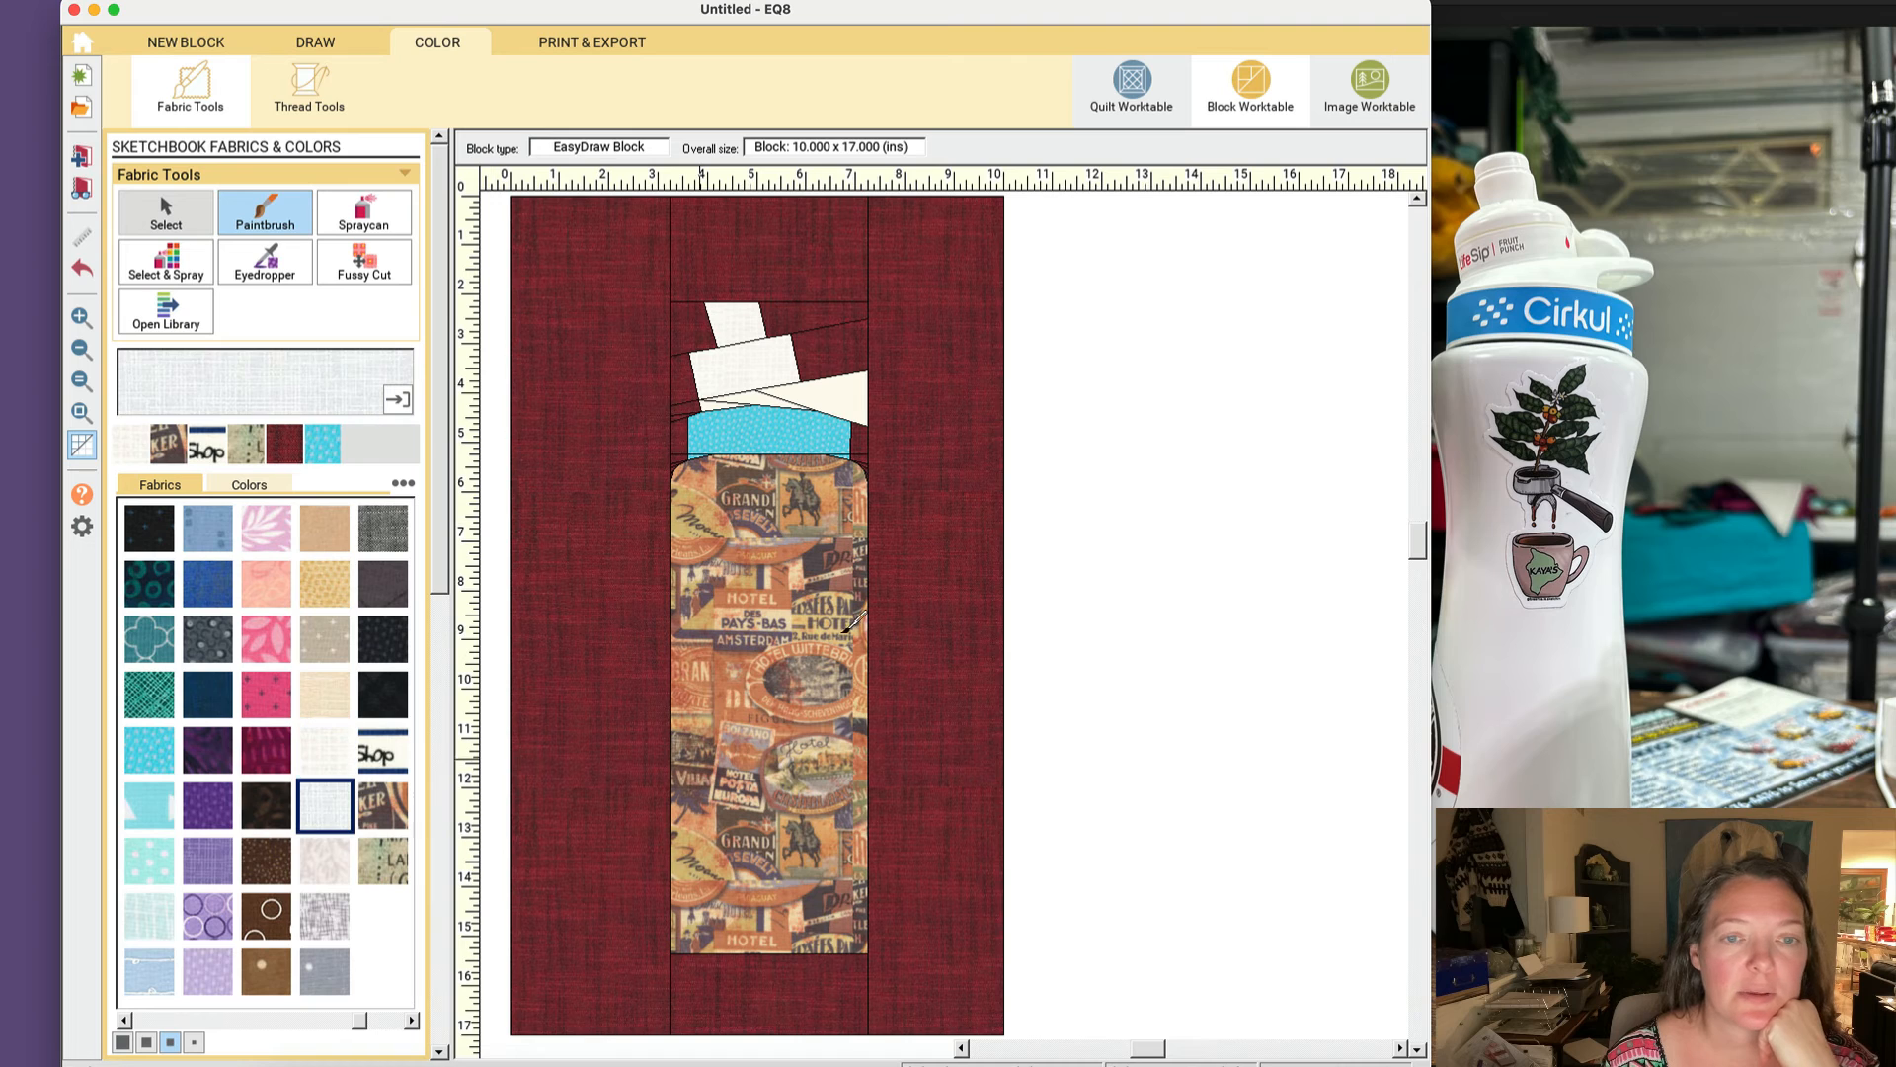
{"action": "left_click", "coordinate": [815, 401]}
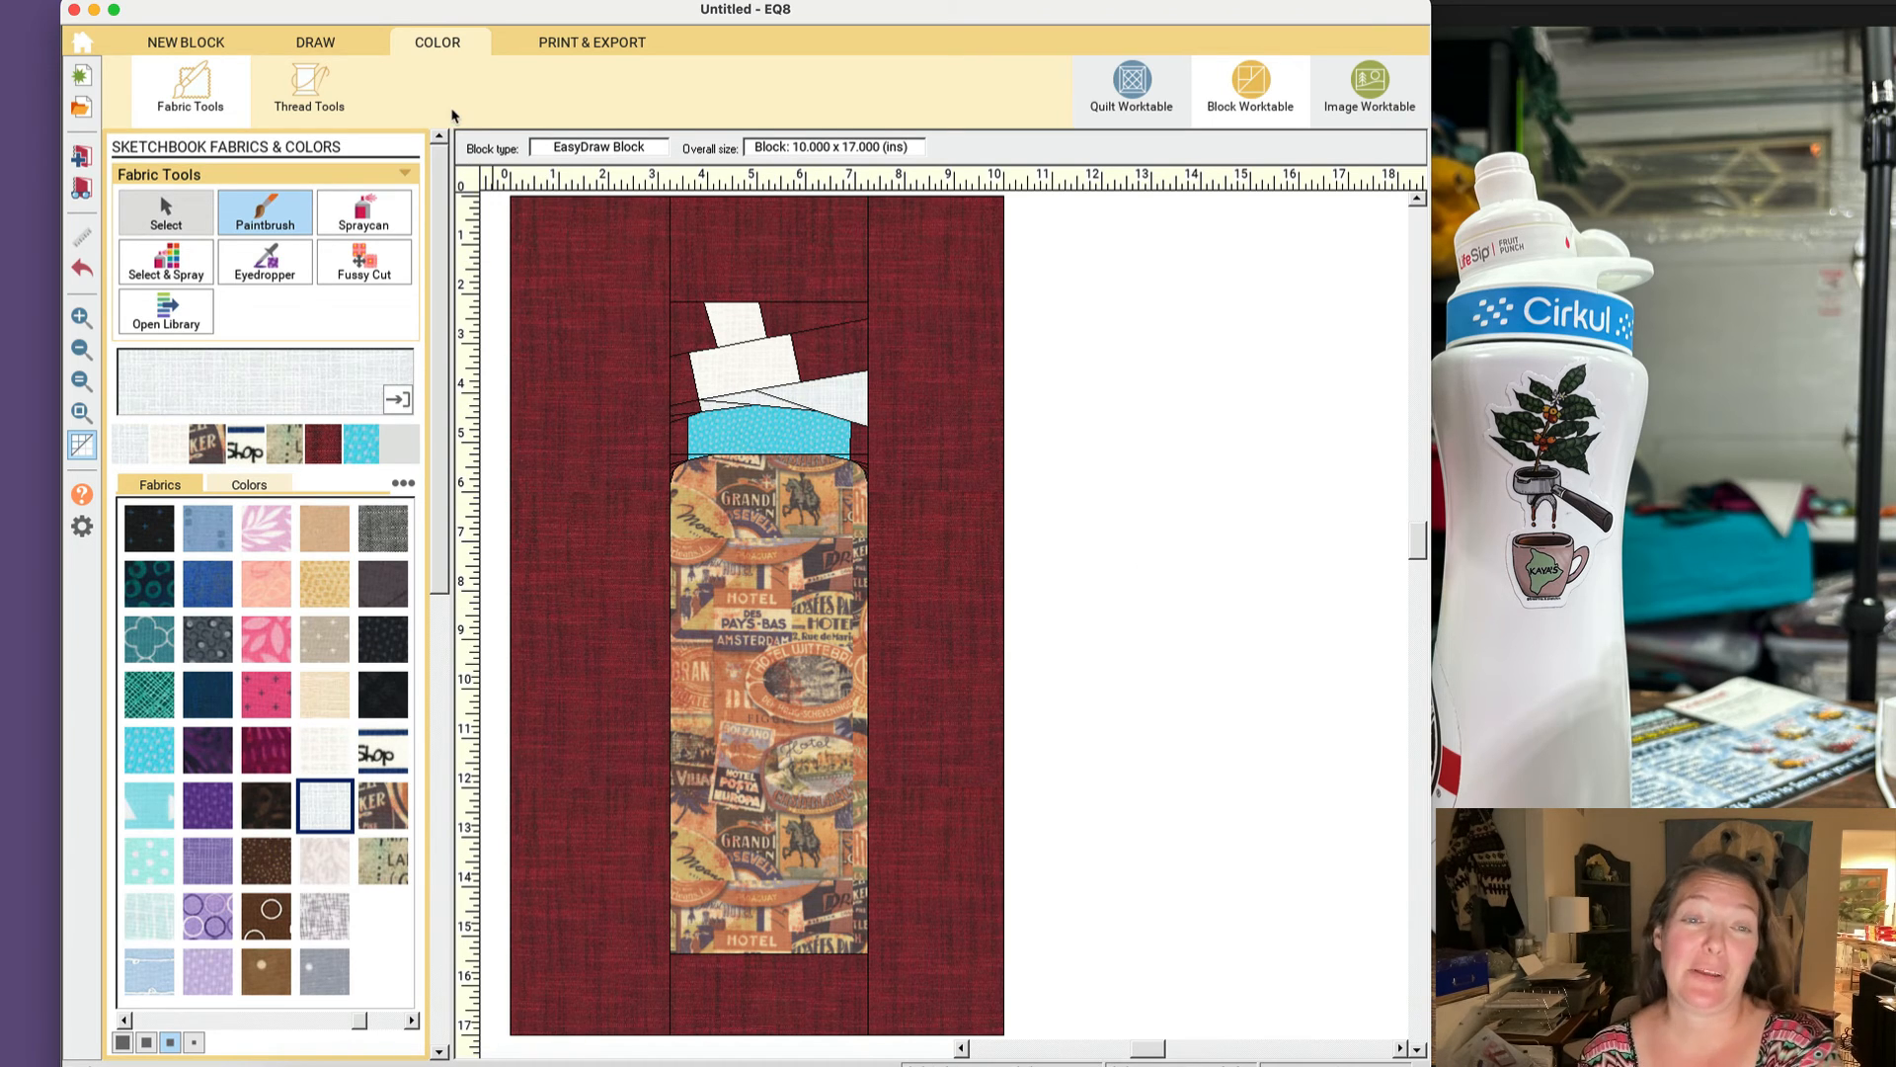
{"action": "left_click", "coordinate": [592, 44]}
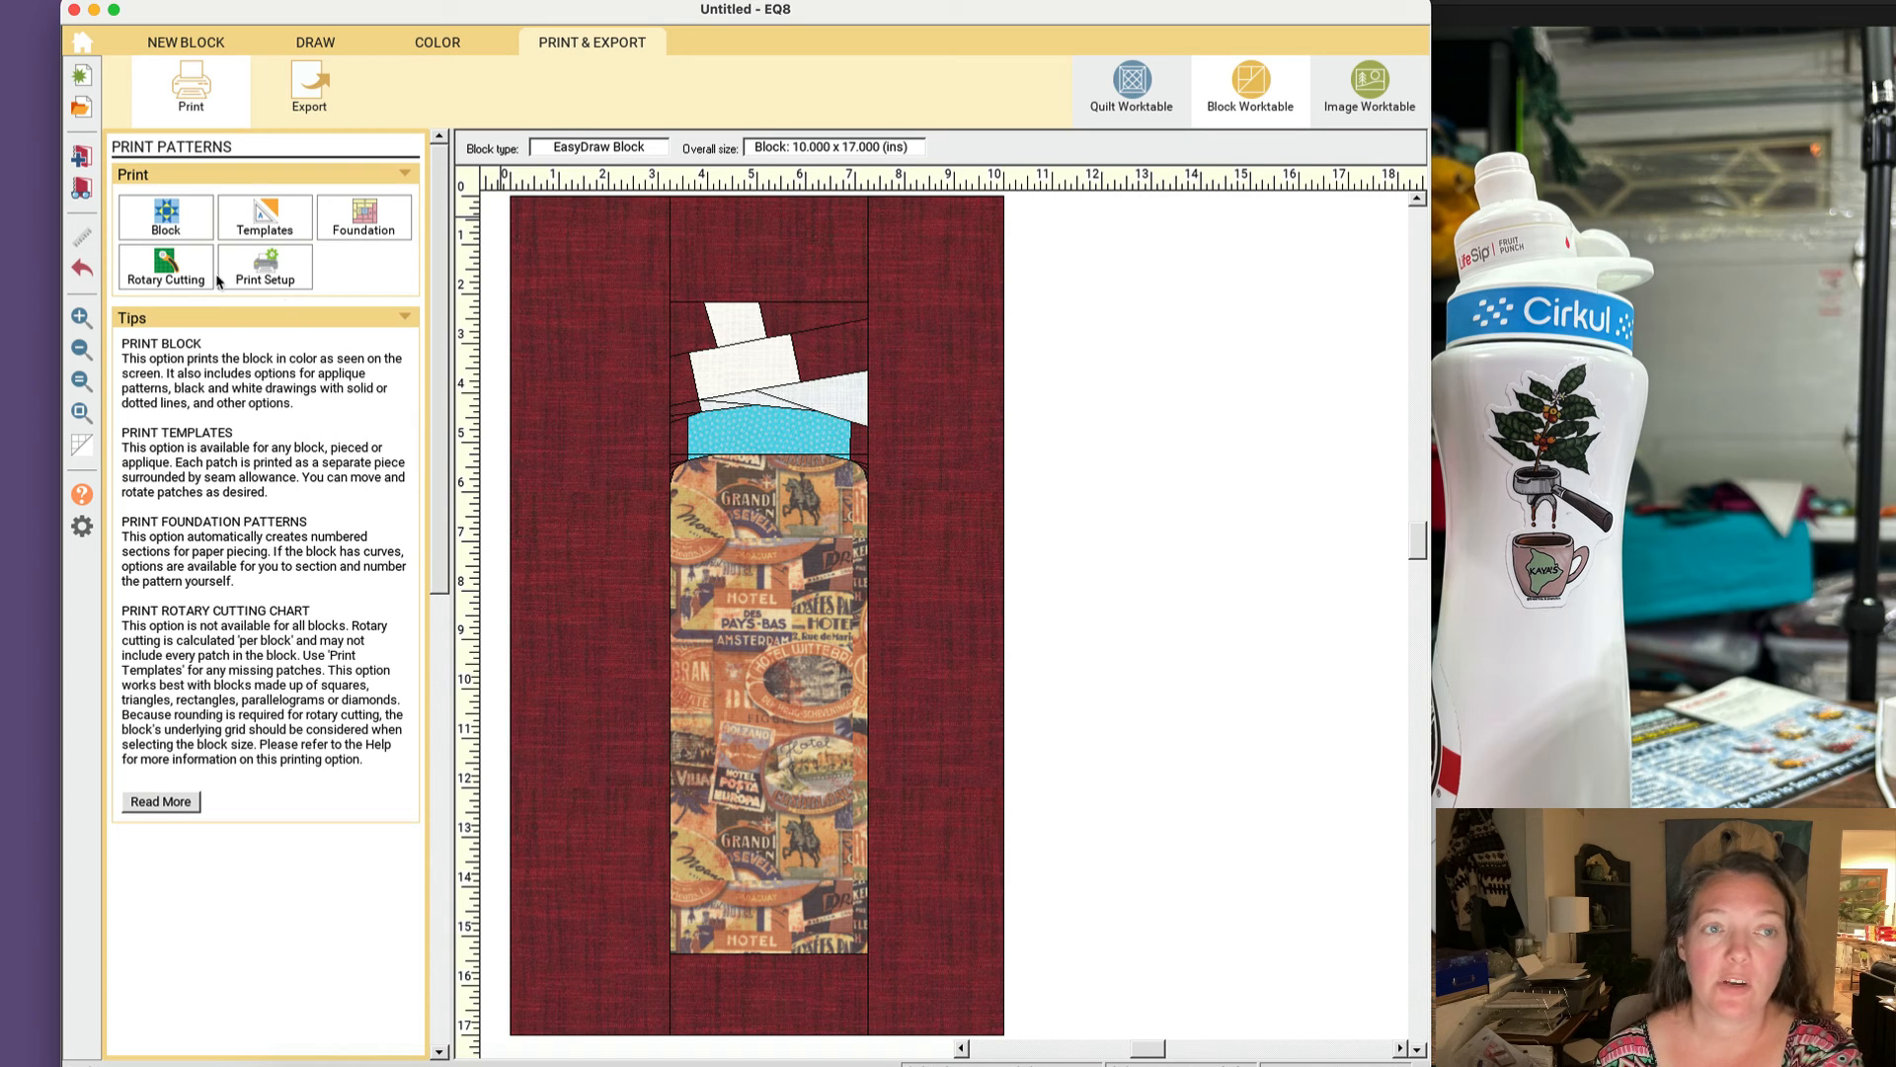
{"action": "left_click", "coordinate": [447, 45]}
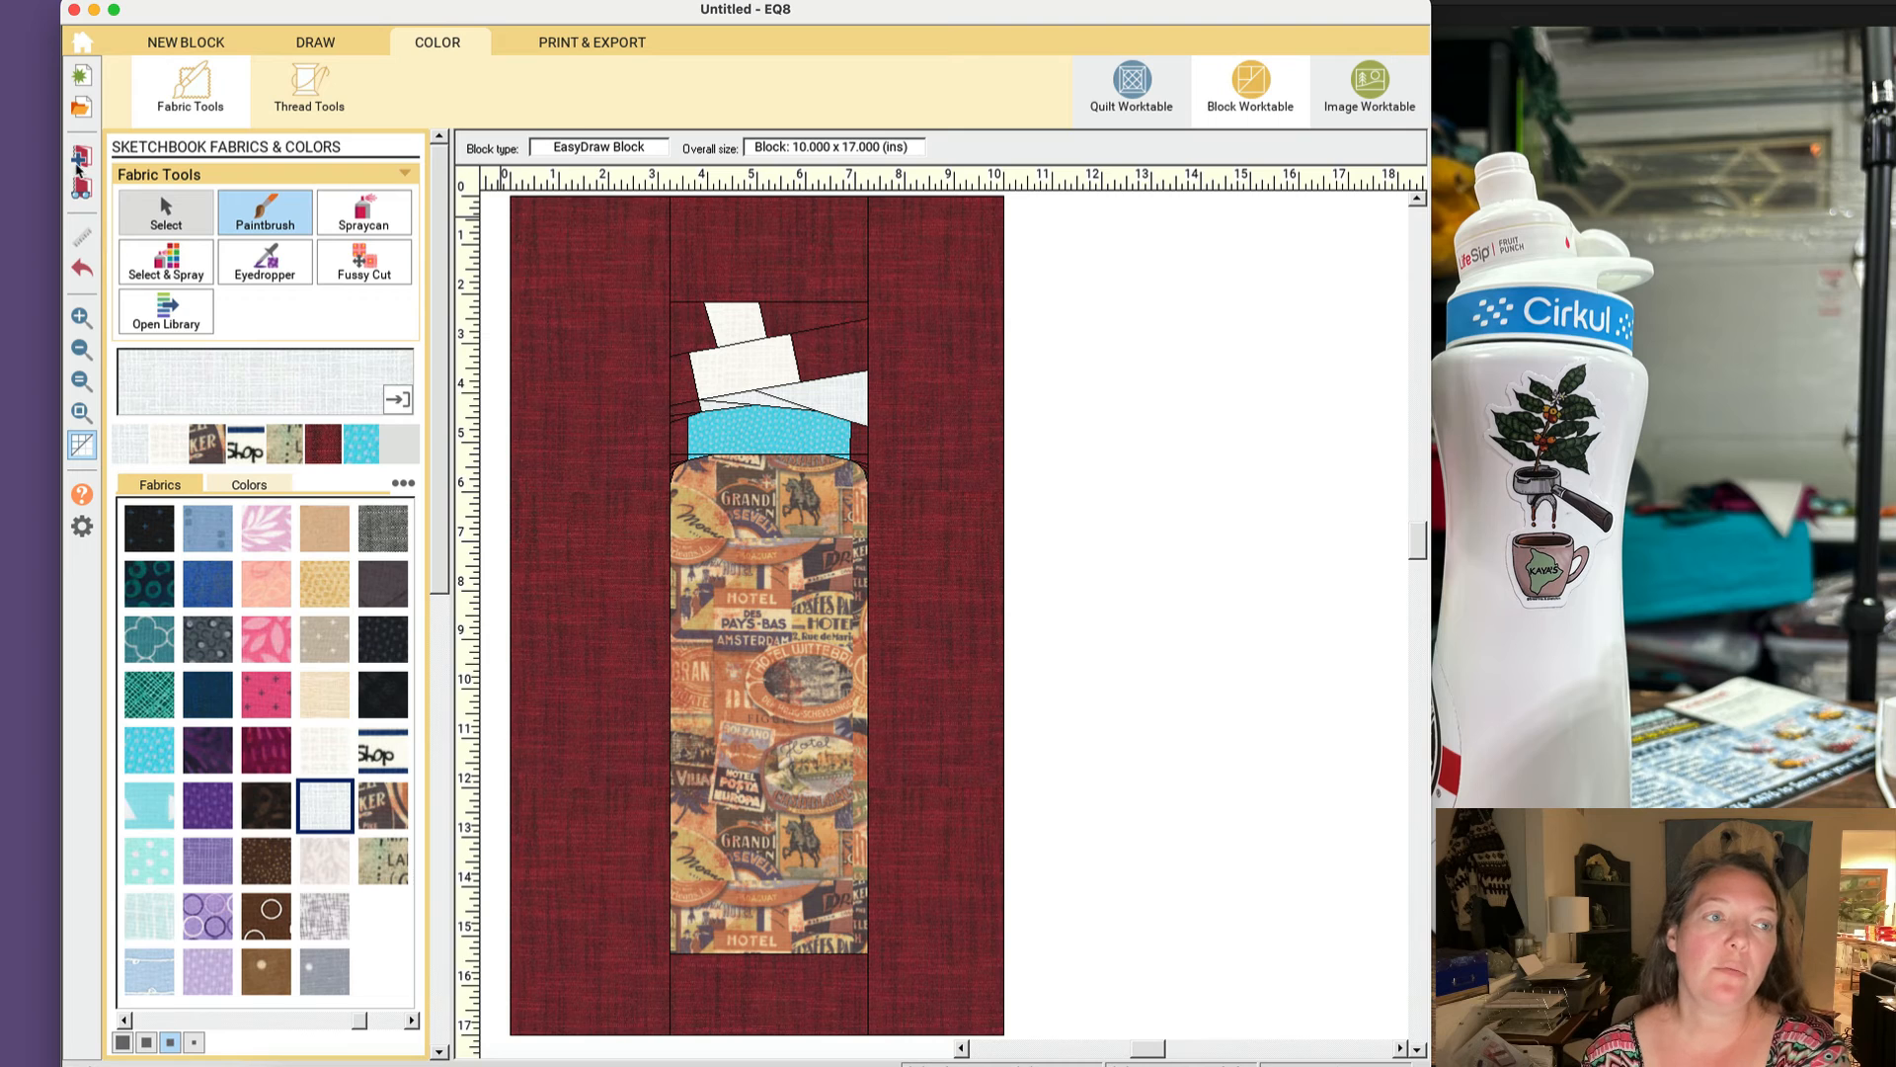
Step: Add the block to the project sketchbook, saving the project as water bottle, and look at it among the sketchbook's blocks
{"action": "left_click", "coordinate": [81, 162]}
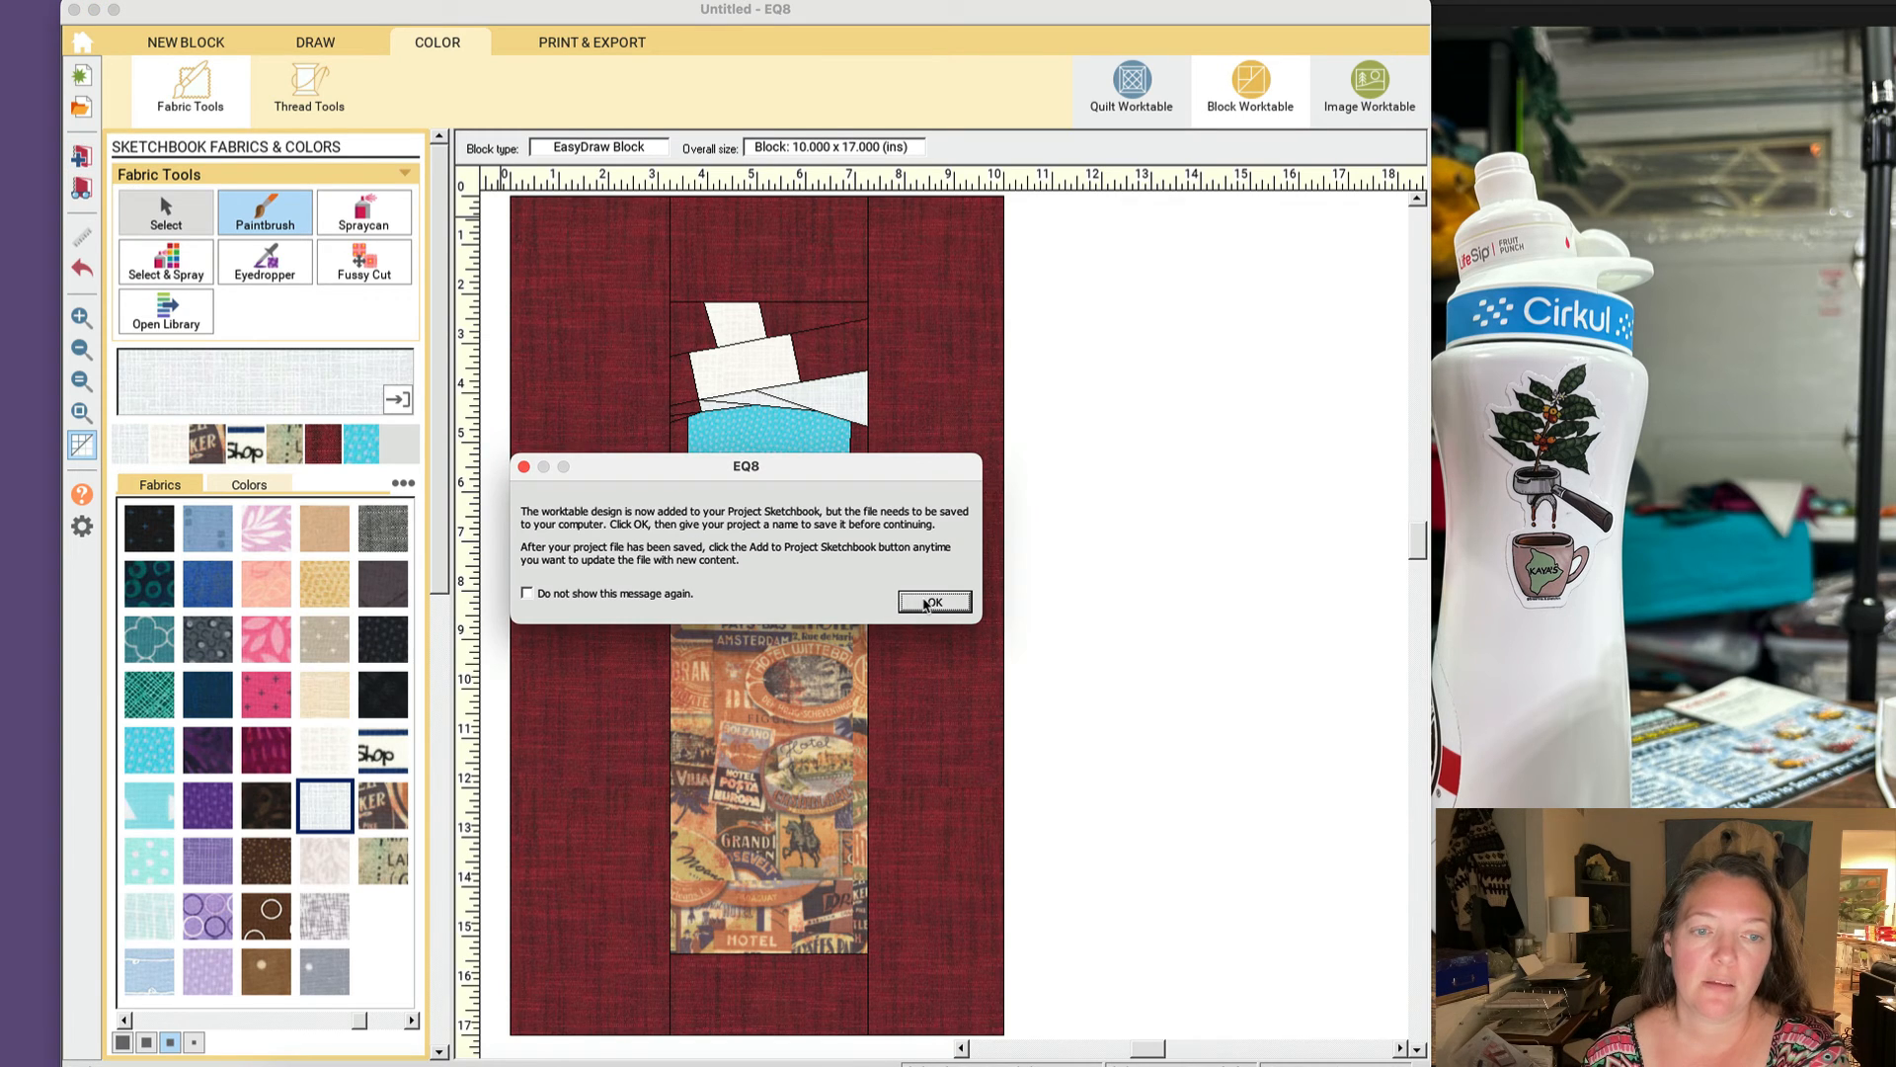
{"action": "left_click", "coordinate": [934, 601]}
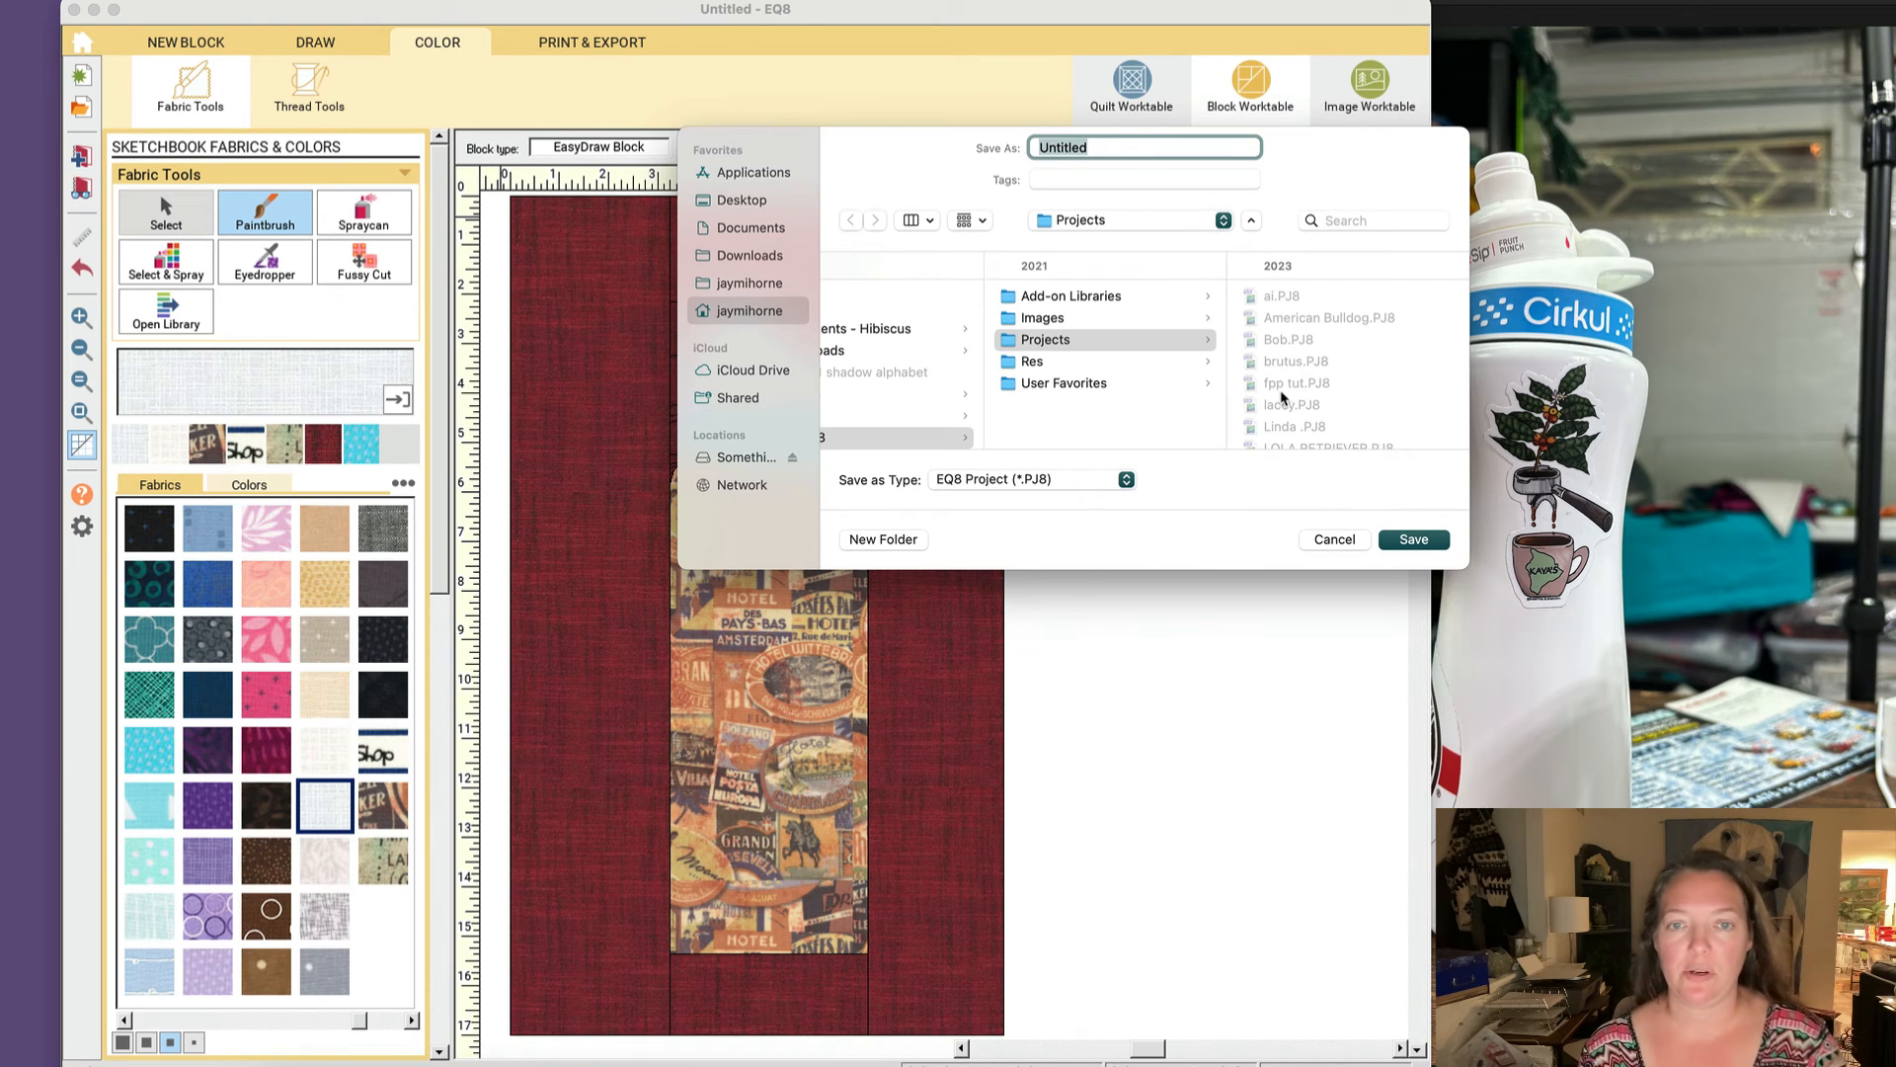
{"action": "type", "text": "water bot"}
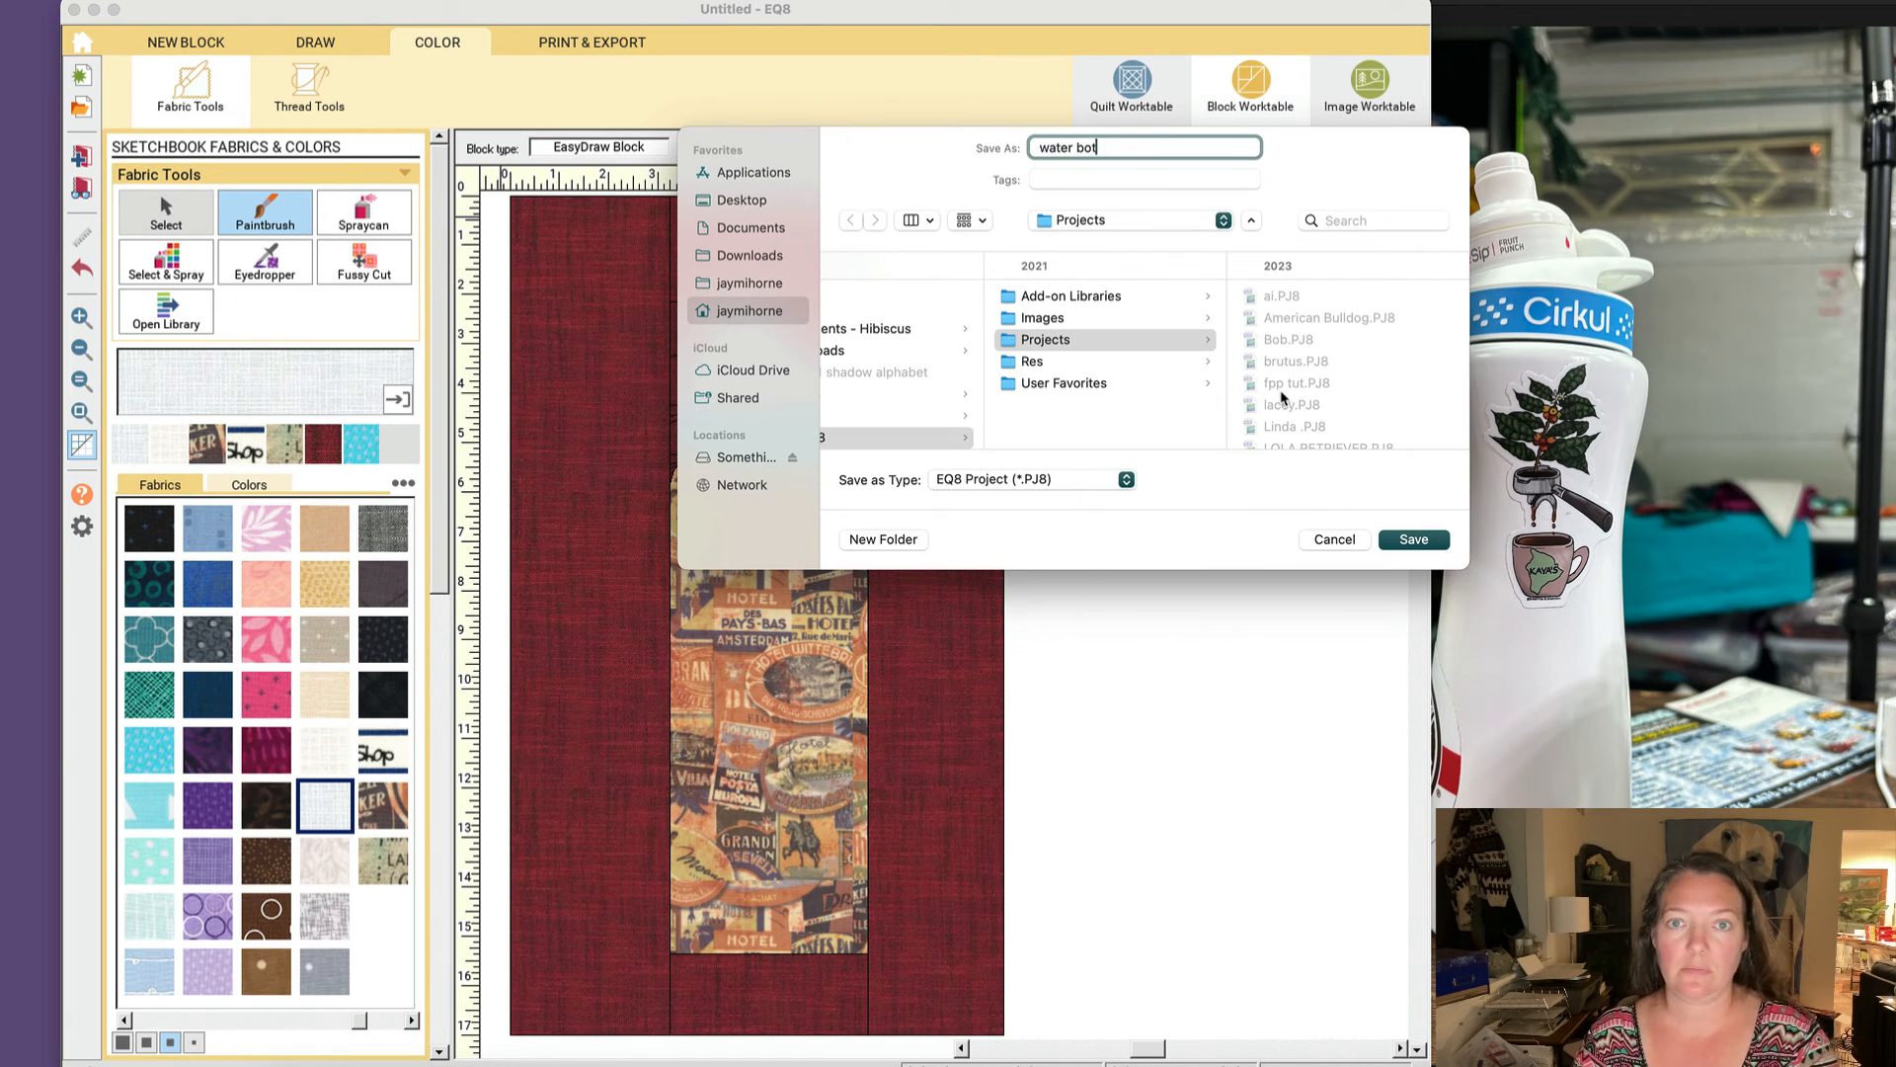
{"action": "type", "text": "tle"}
{"action": "key", "text": "Return"}
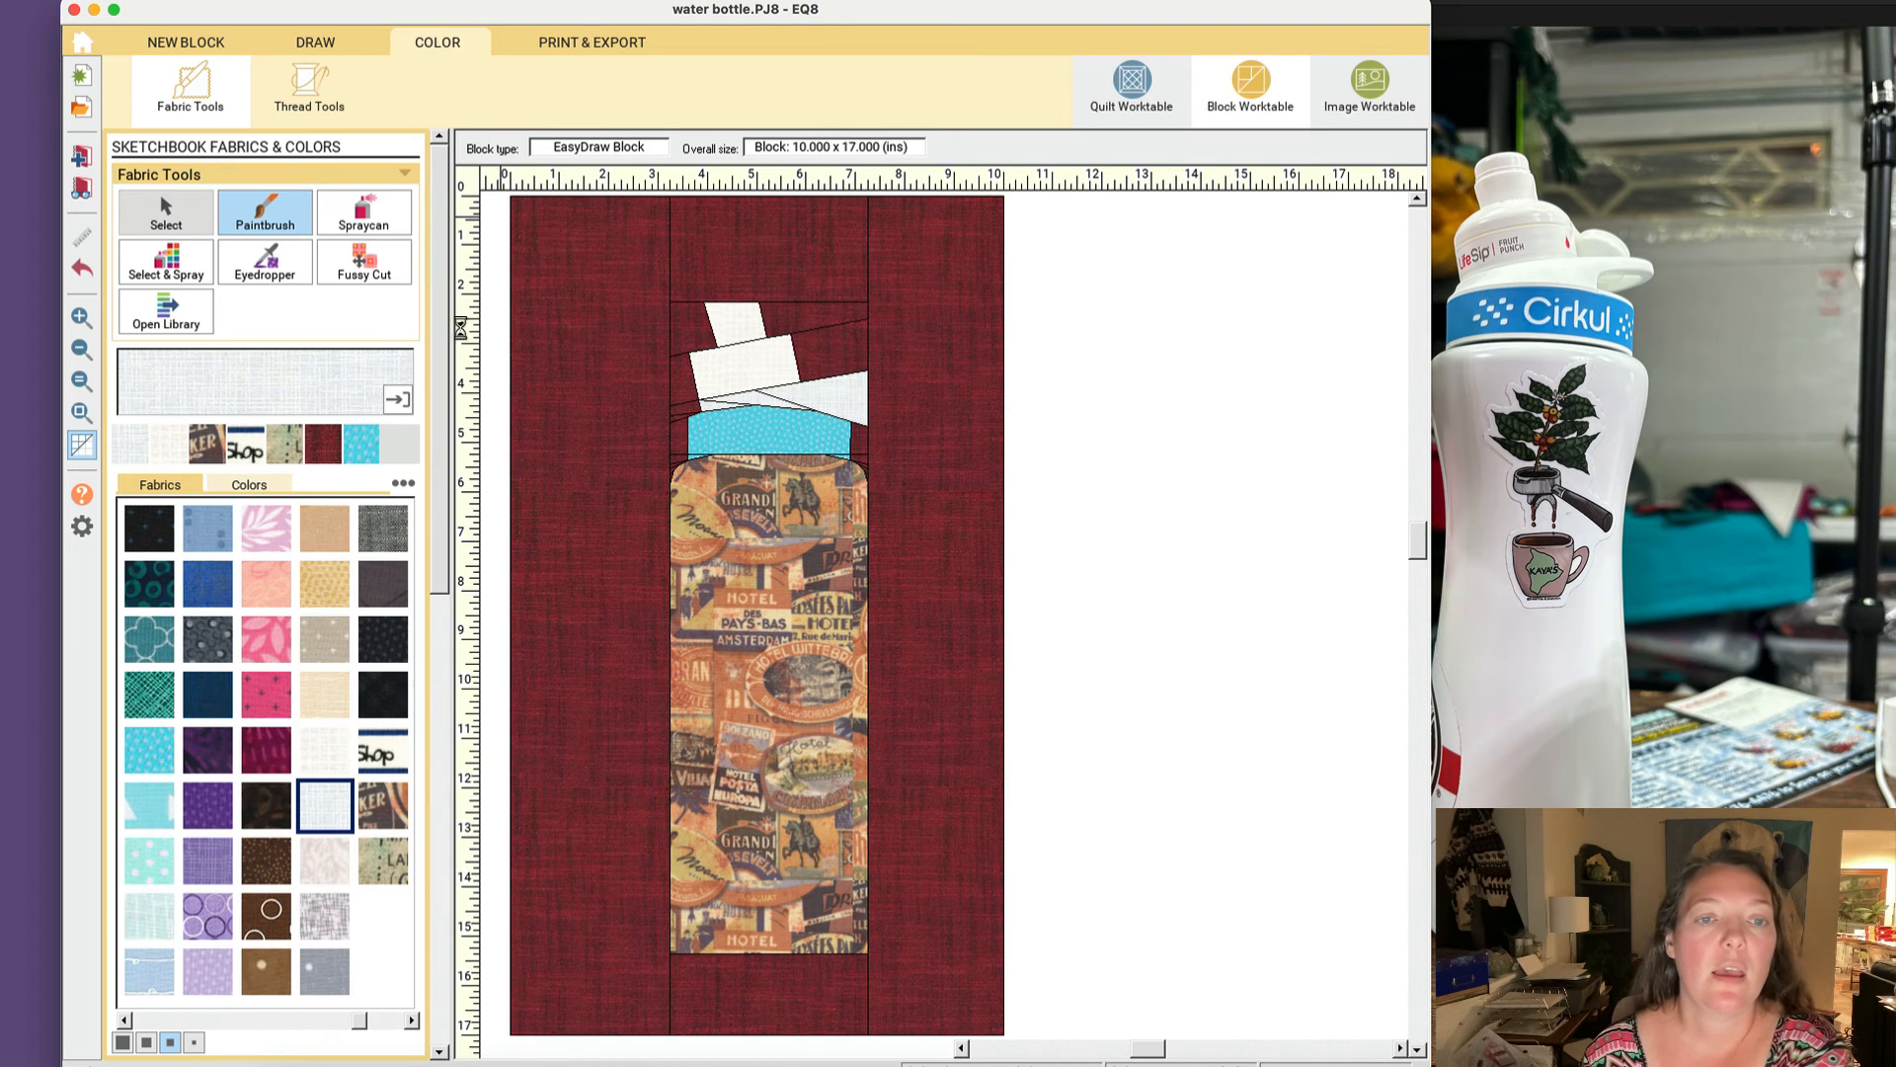
{"action": "left_click", "coordinate": [87, 190]}
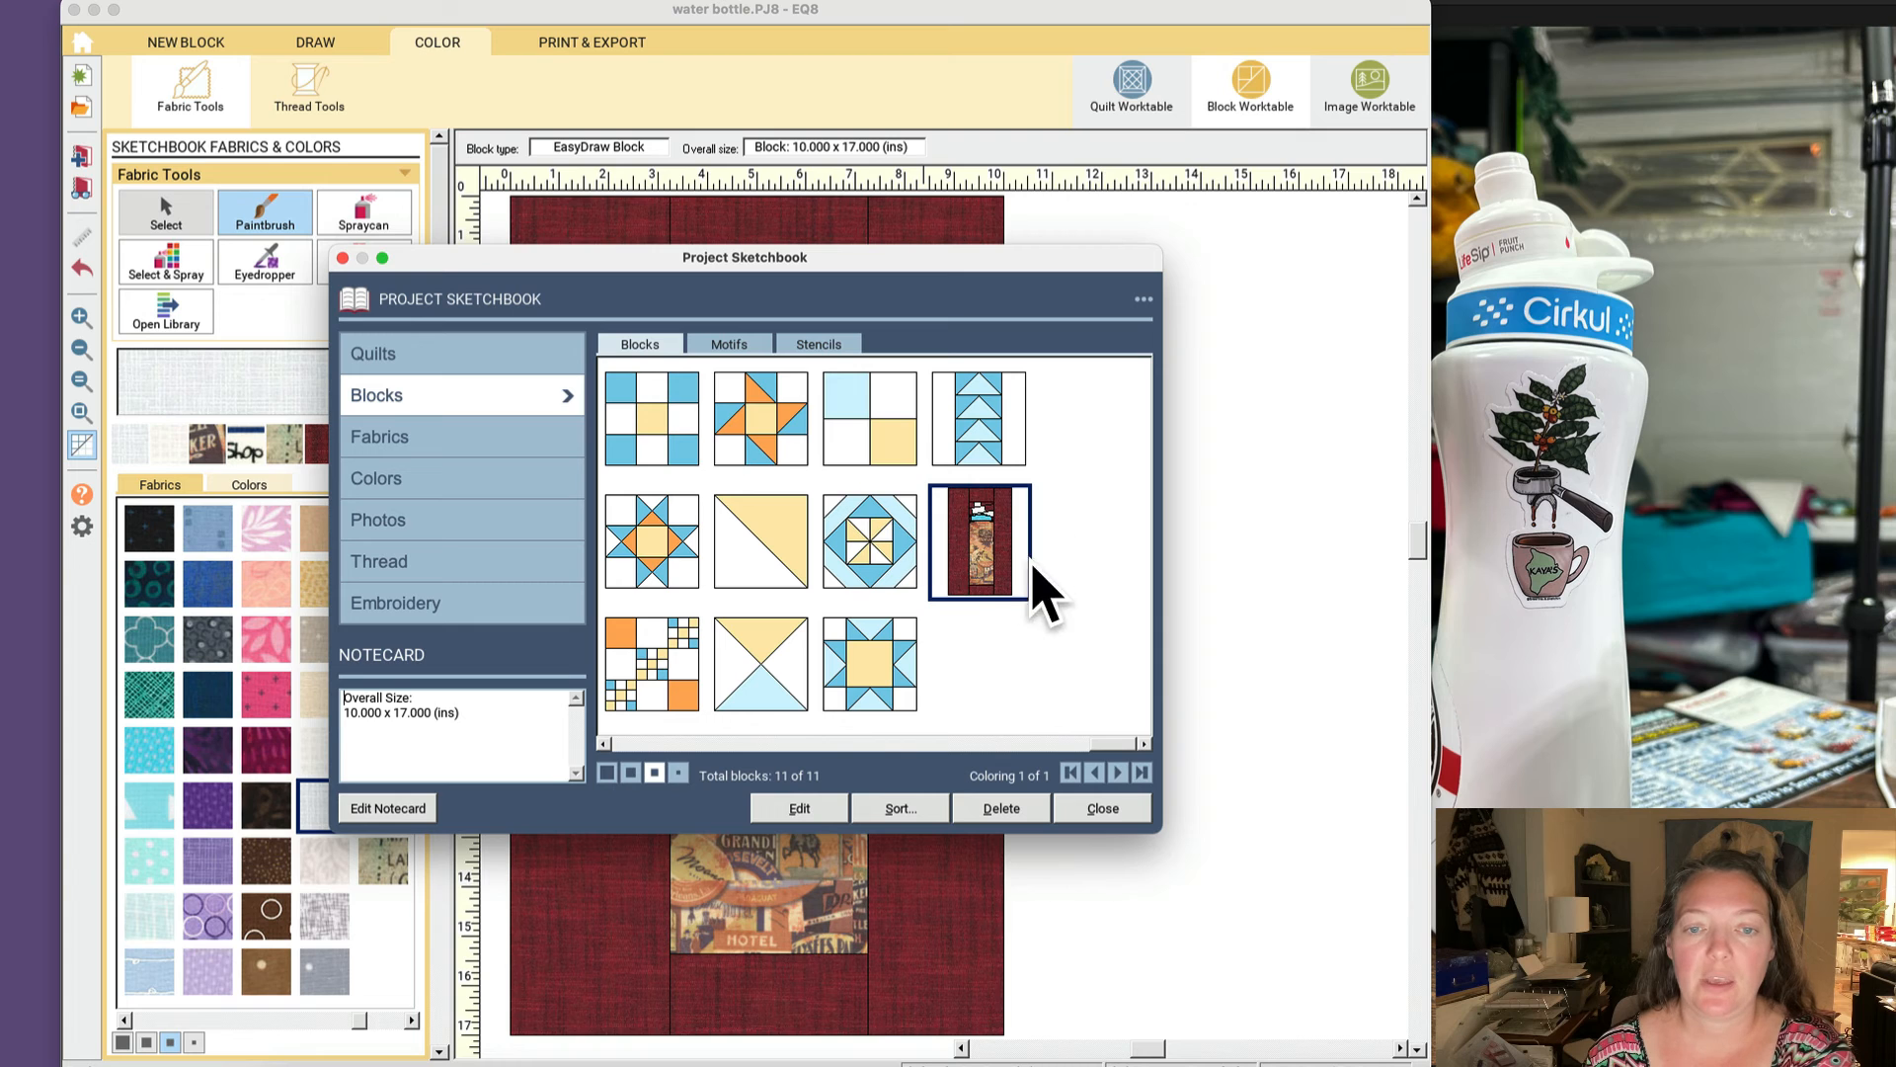
{"action": "left_click", "coordinate": [1098, 810]}
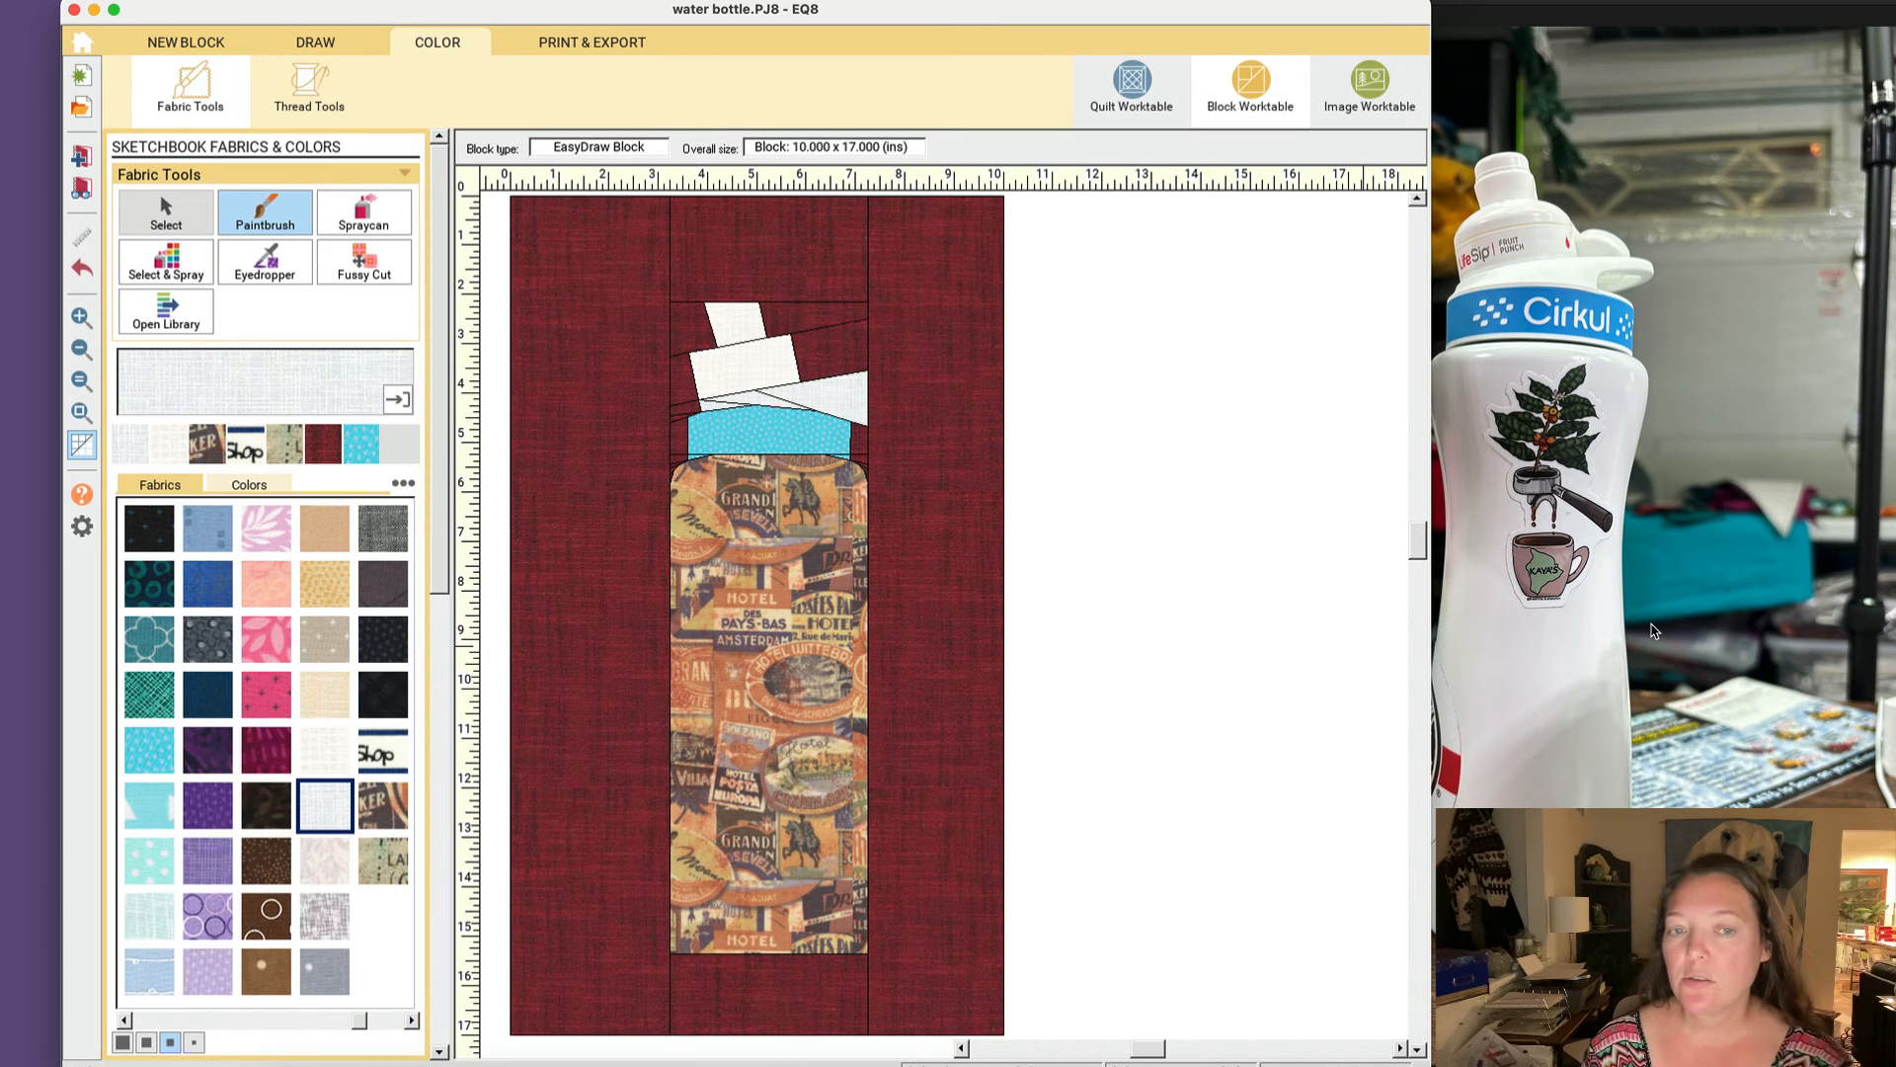
Step: Try drawing a short slanted line from the mouthpiece's upper right corner with only snapping to grid points enabled
{"action": "left_click", "coordinate": [323, 45]}
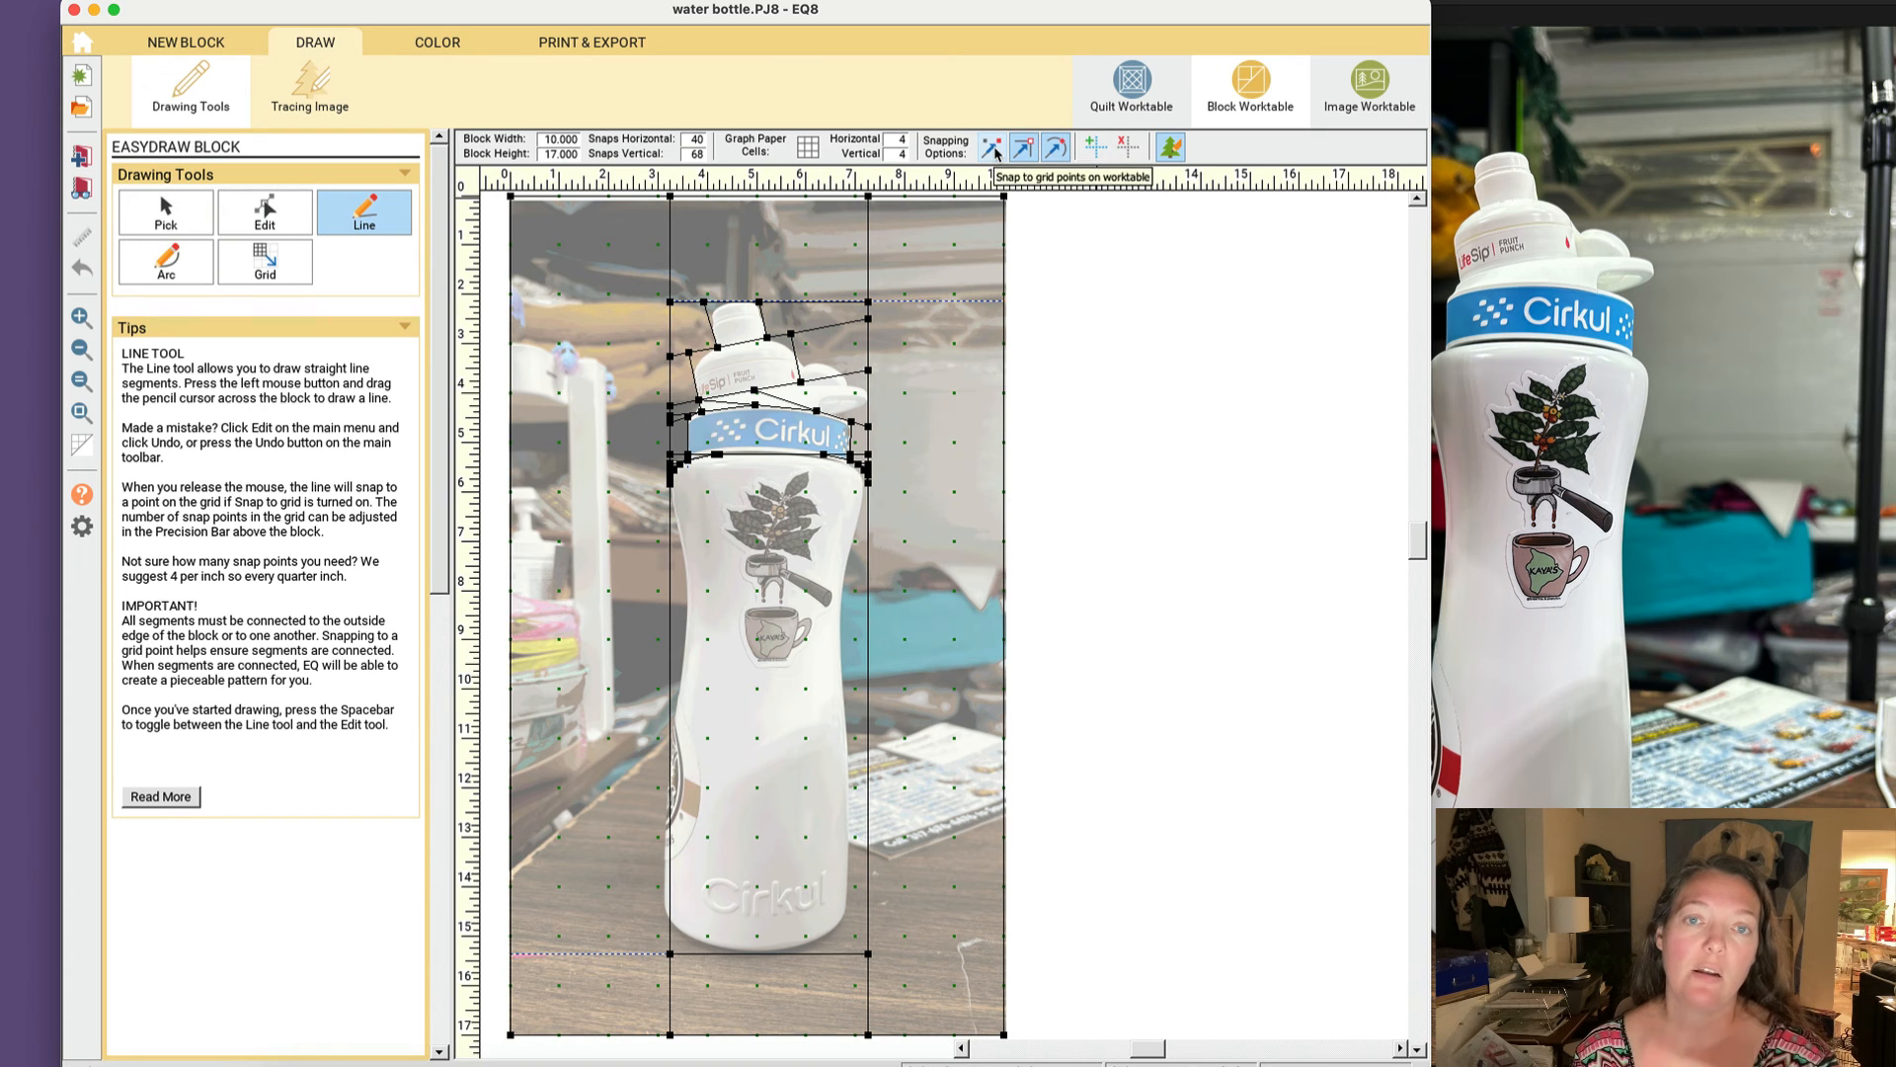
{"action": "left_click", "coordinate": [991, 148]}
{"action": "left_click", "coordinate": [1023, 147]}
{"action": "left_click", "coordinate": [1047, 155]}
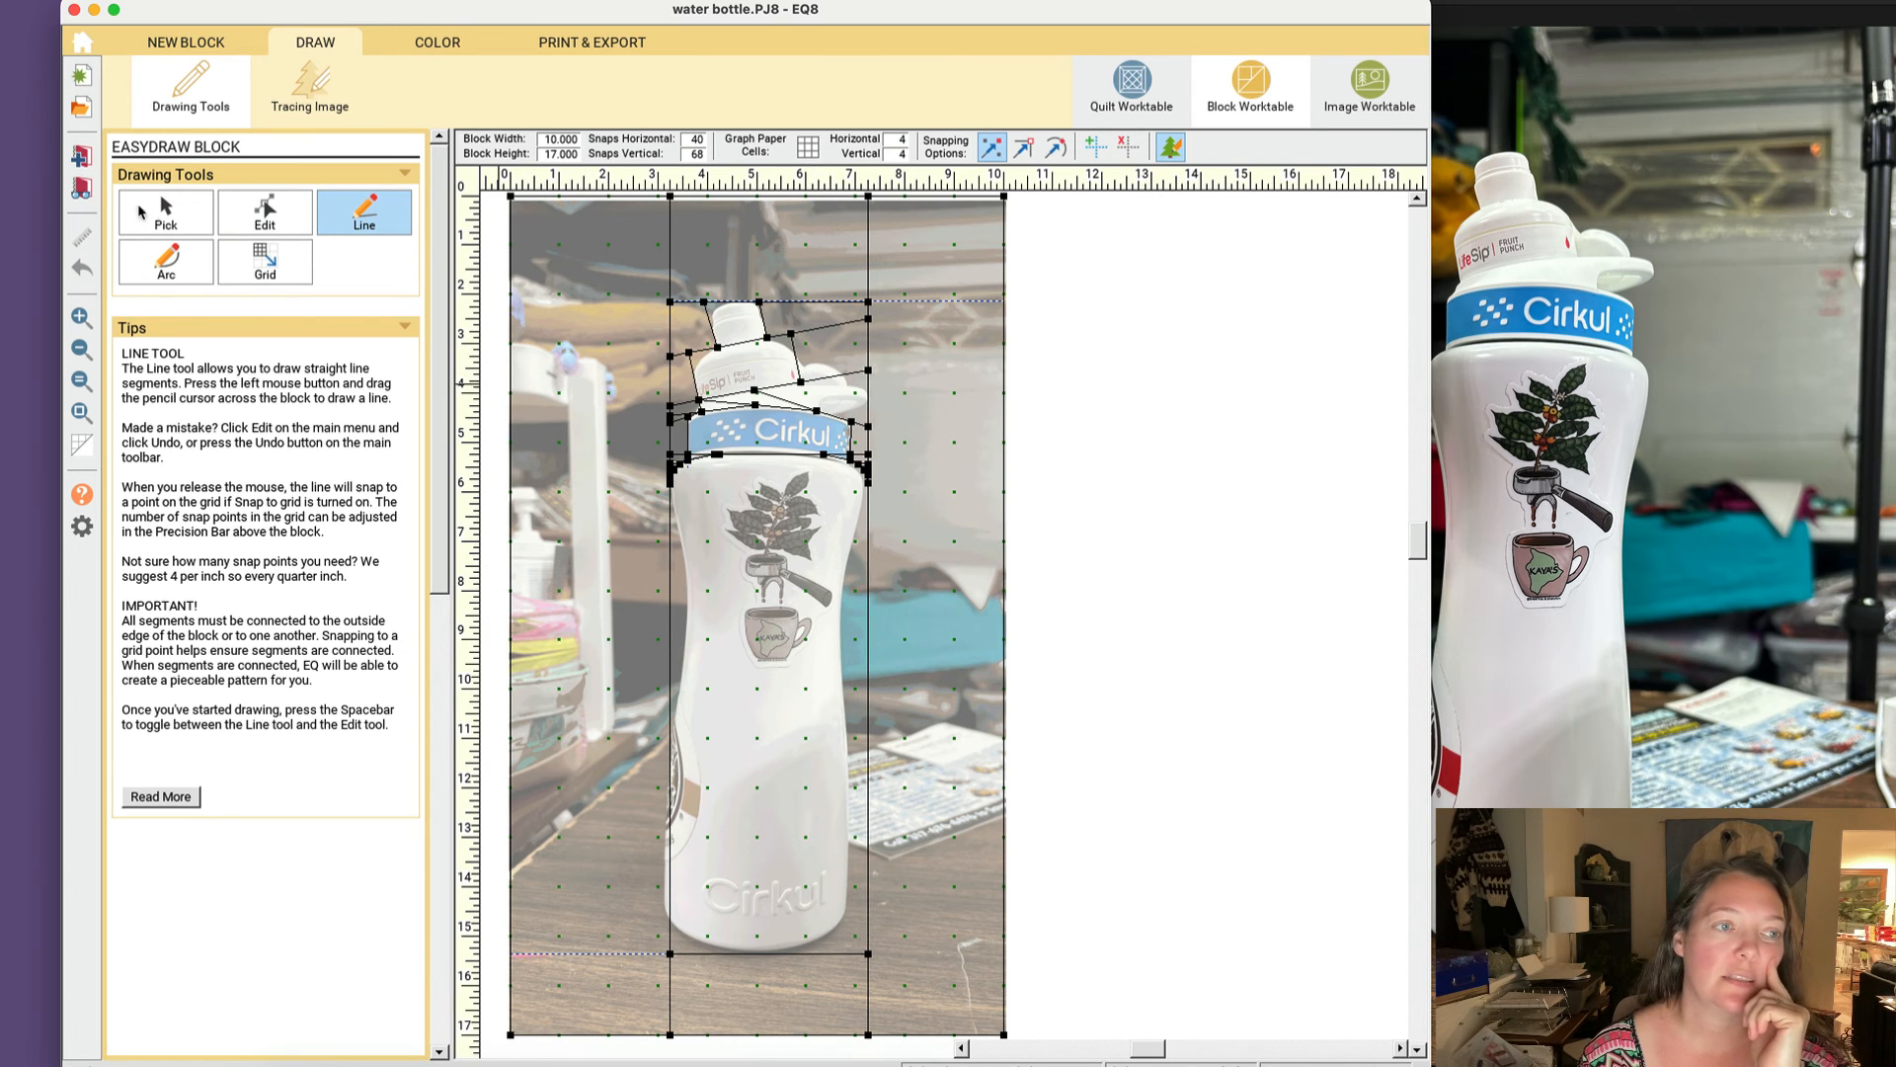
{"action": "left_click", "coordinate": [681, 269]}
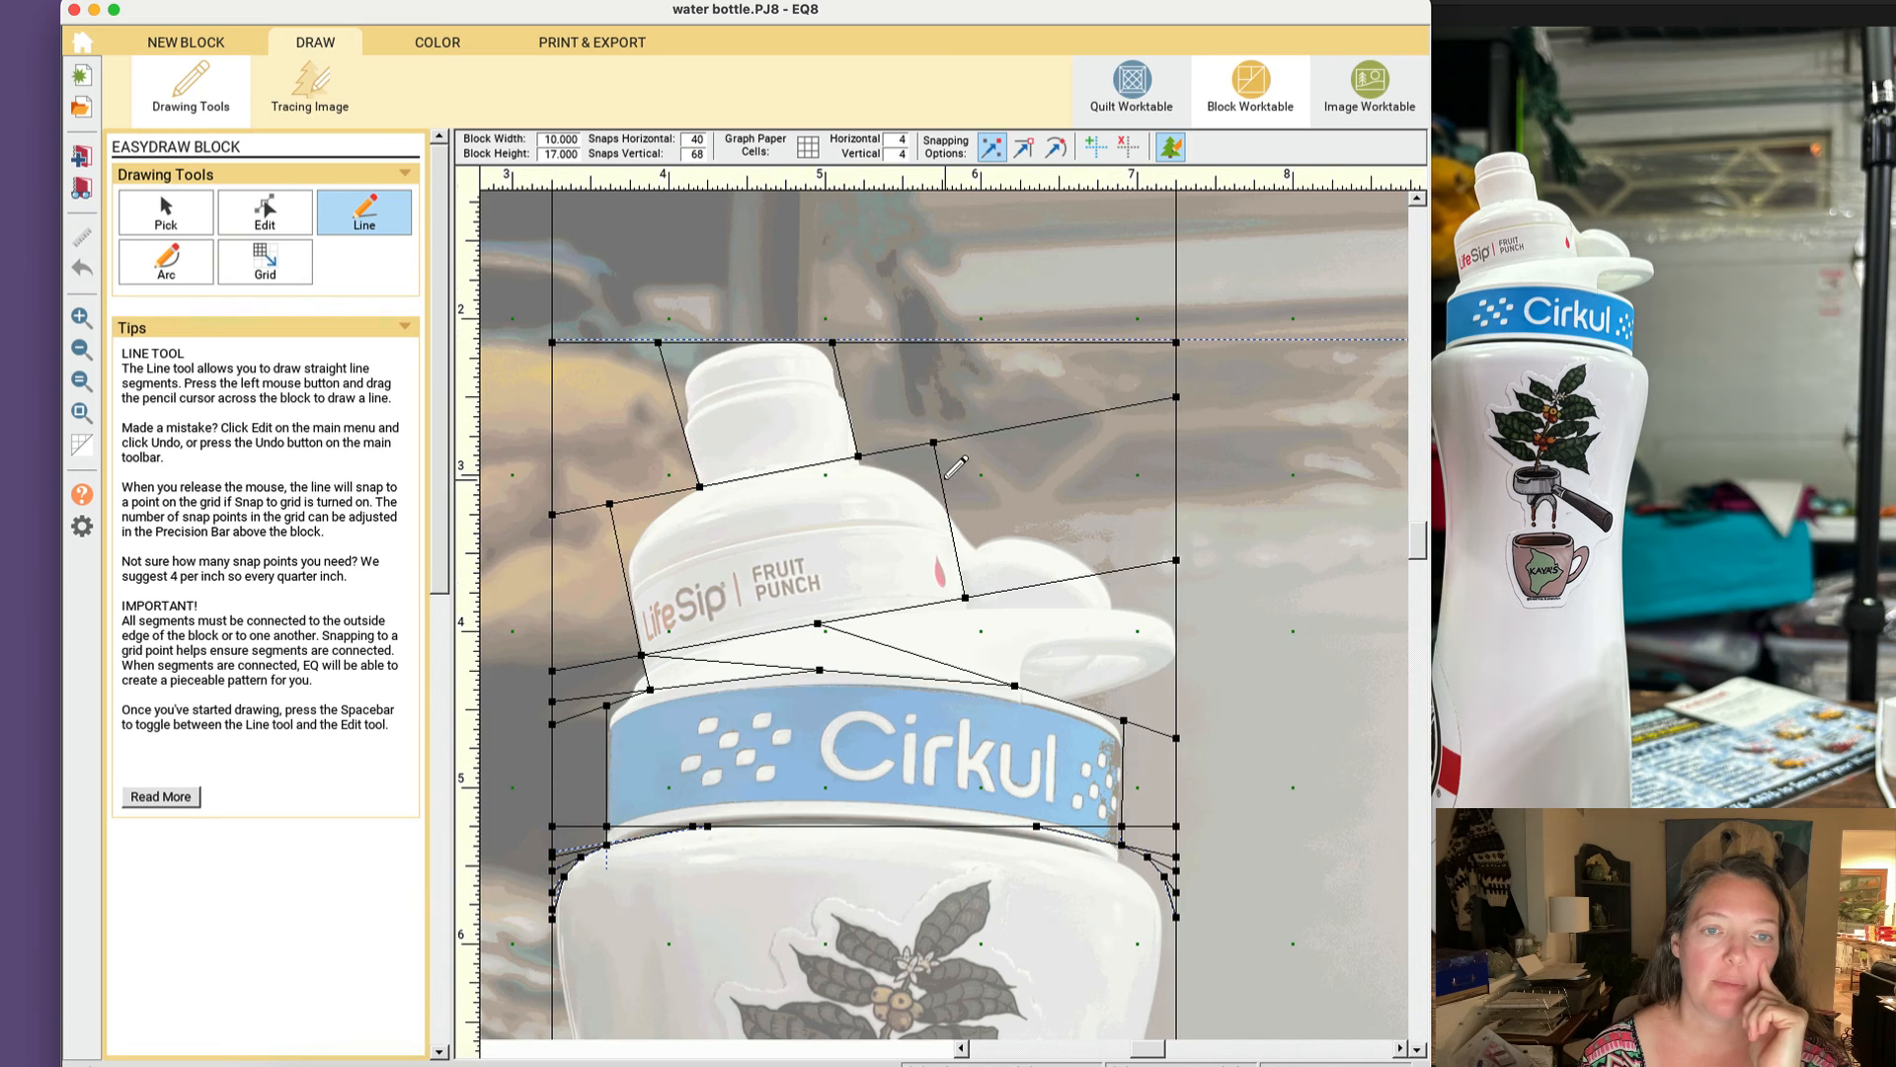
{"action": "left_click_drag", "start_coordinate": [833, 342], "coordinate": [905, 443]}
Step: Switch off snapping to grid points, re-enable the other two snapping options, and delete the test line beside the mouthpiece
{"action": "left_click", "coordinate": [991, 148]}
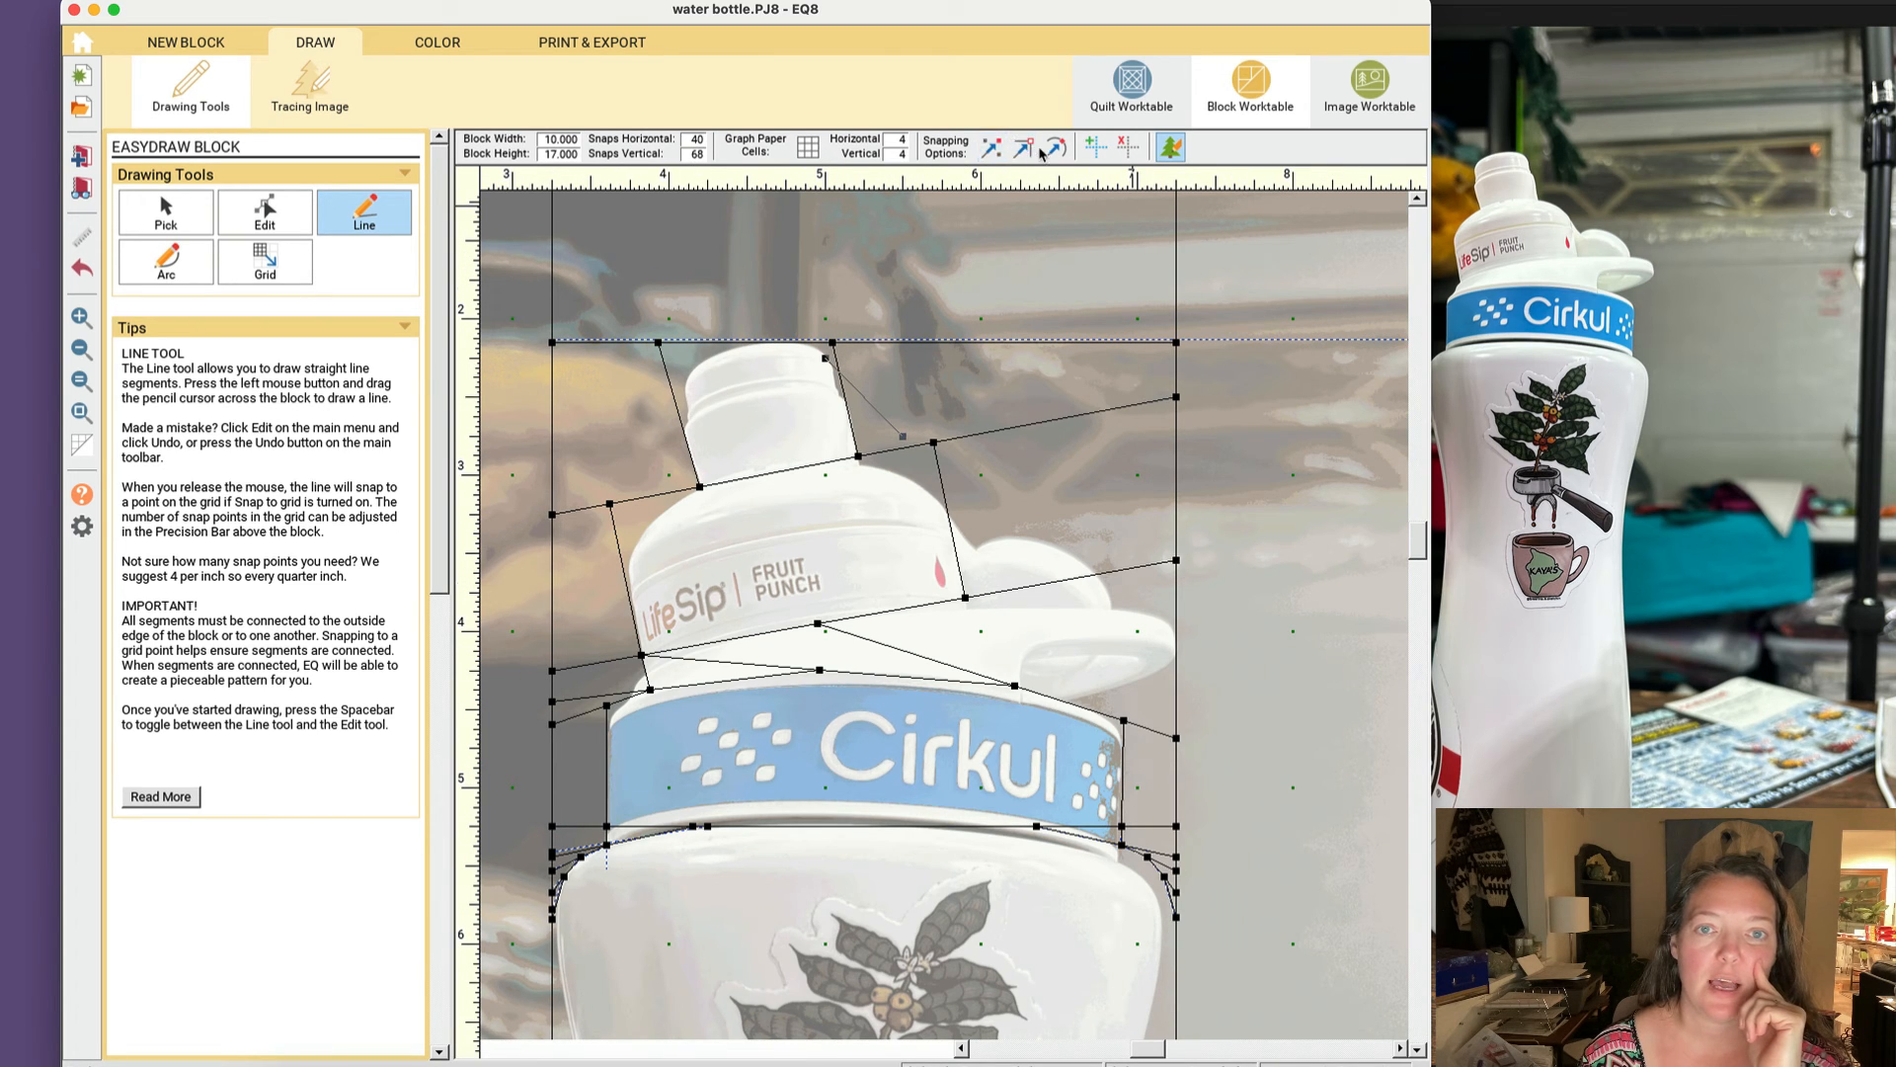
{"action": "left_click", "coordinate": [1023, 148]}
{"action": "left_click", "coordinate": [1056, 147]}
{"action": "left_click", "coordinate": [166, 213]}
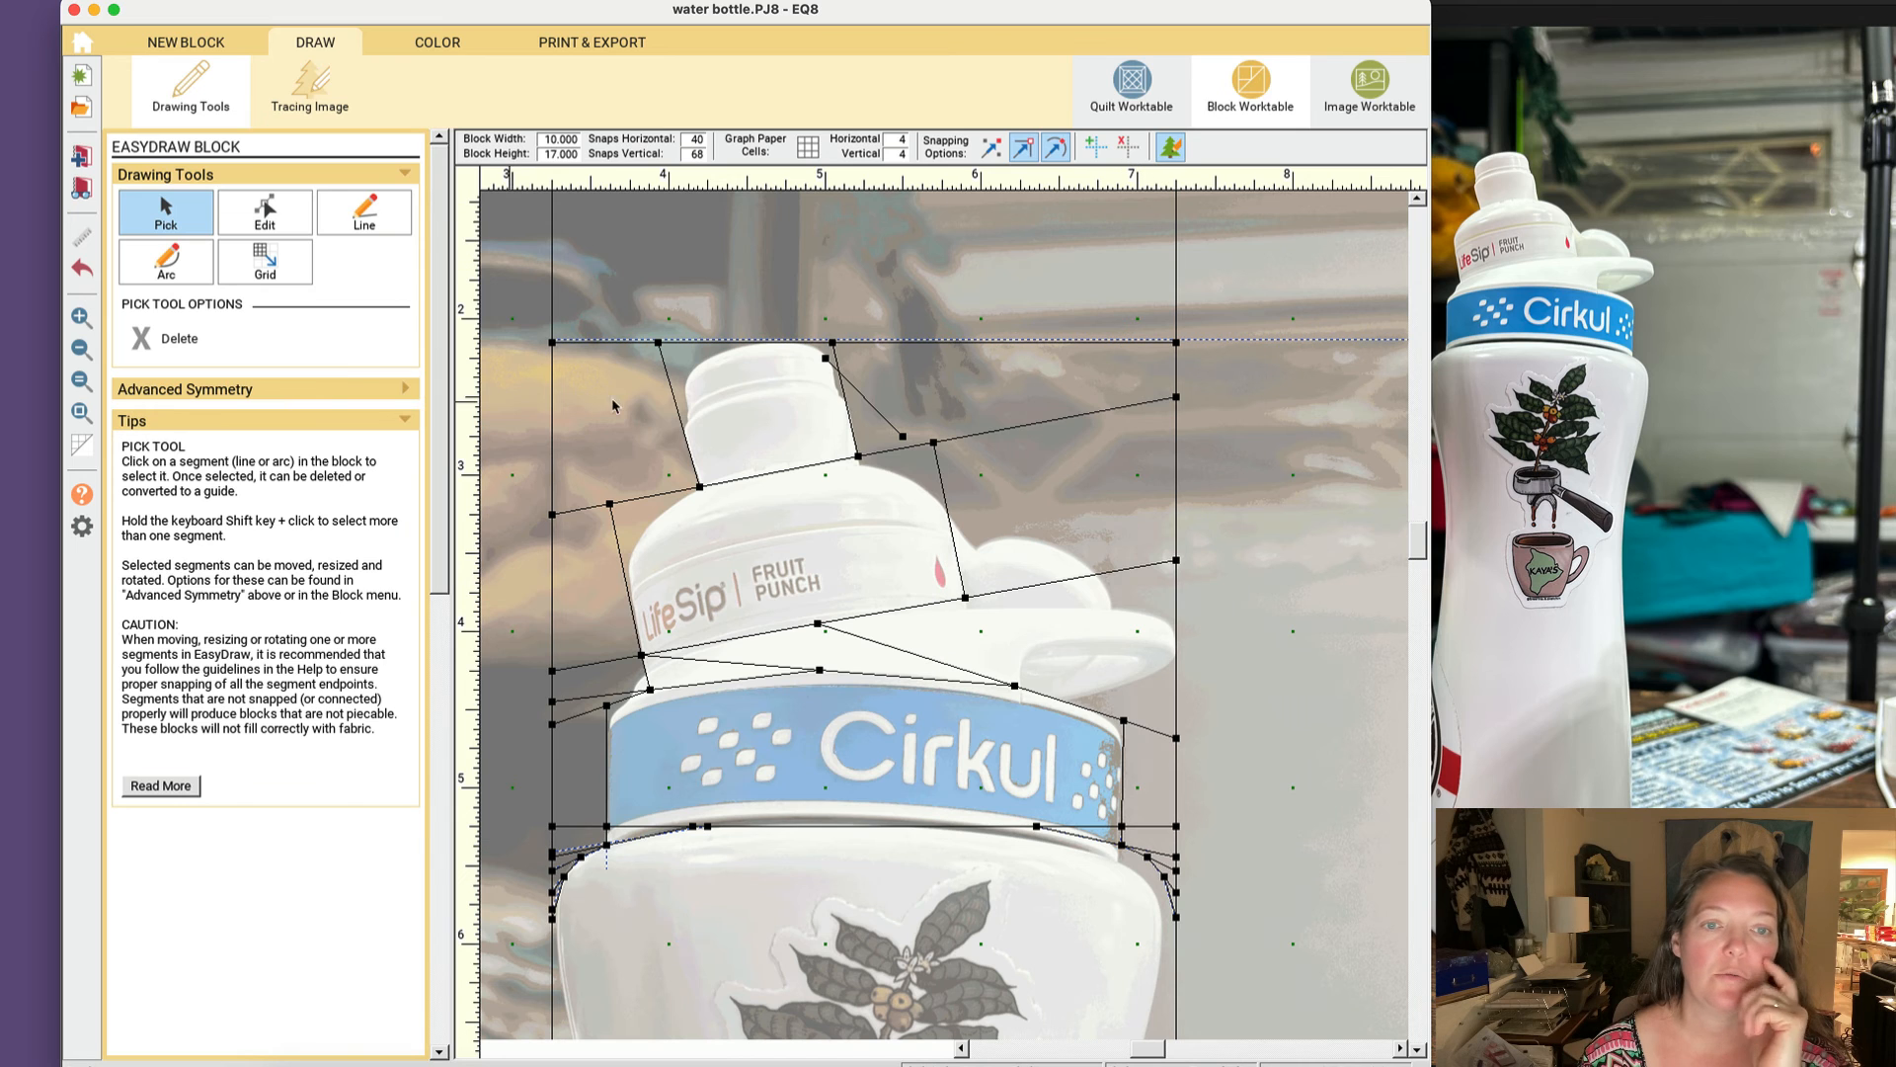
{"action": "left_click", "coordinate": [865, 398]}
{"action": "key", "text": "Delete"}
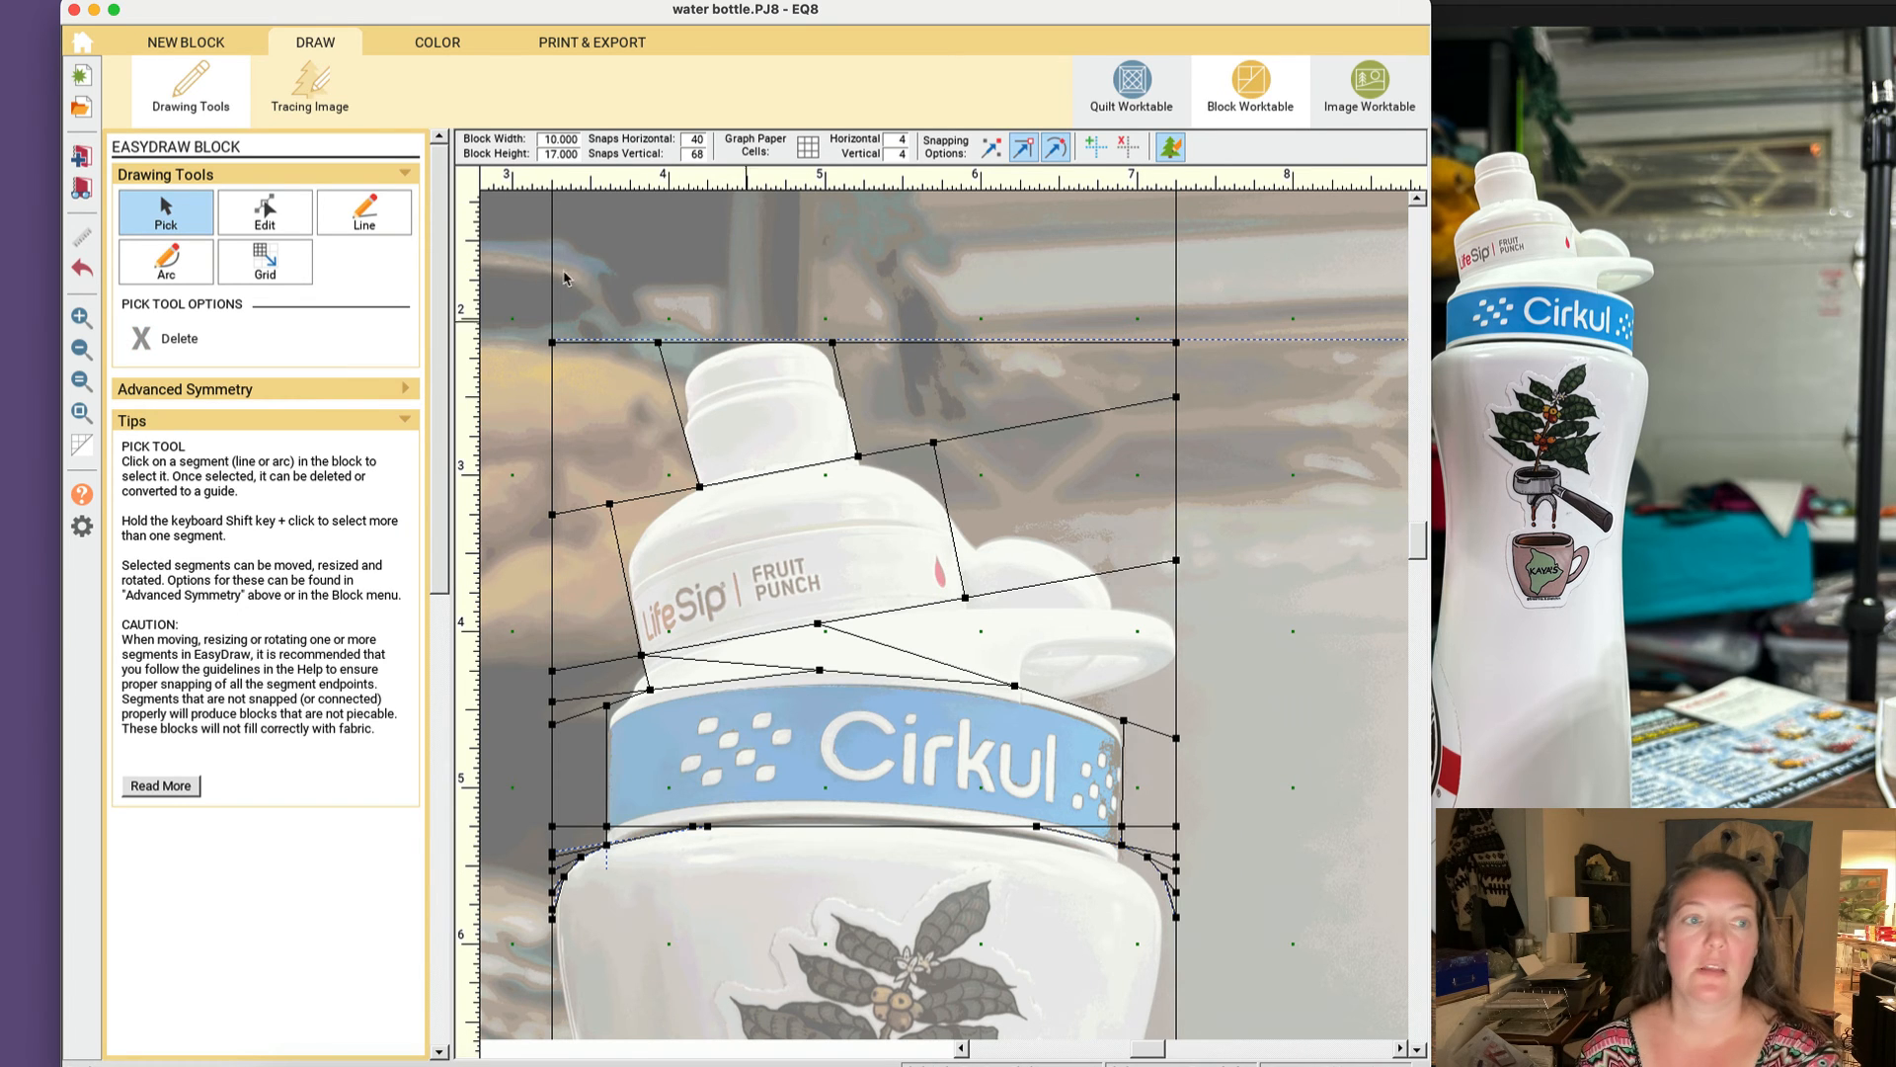
Step: Draw a zigzag of connected lines beside the mouthpiece, between the horizontal line above and the slanted line below, undoing misplaced segments
{"action": "left_click", "coordinate": [348, 204]}
{"action": "mouse_move", "coordinate": [833, 343]}
{"action": "left_mouse_down"}
{"action": "mouse_move", "coordinate": [909, 446]}
{"action": "mouse_move", "coordinate": [910, 341]}
{"action": "left_mouse_up"}
{"action": "mouse_move", "coordinate": [910, 342]}
{"action": "left_mouse_down"}
{"action": "mouse_move", "coordinate": [964, 436]}
{"action": "mouse_move", "coordinate": [967, 344]}
{"action": "mouse_move", "coordinate": [1001, 424]}
{"action": "mouse_move", "coordinate": [1009, 348]}
{"action": "left_mouse_up"}
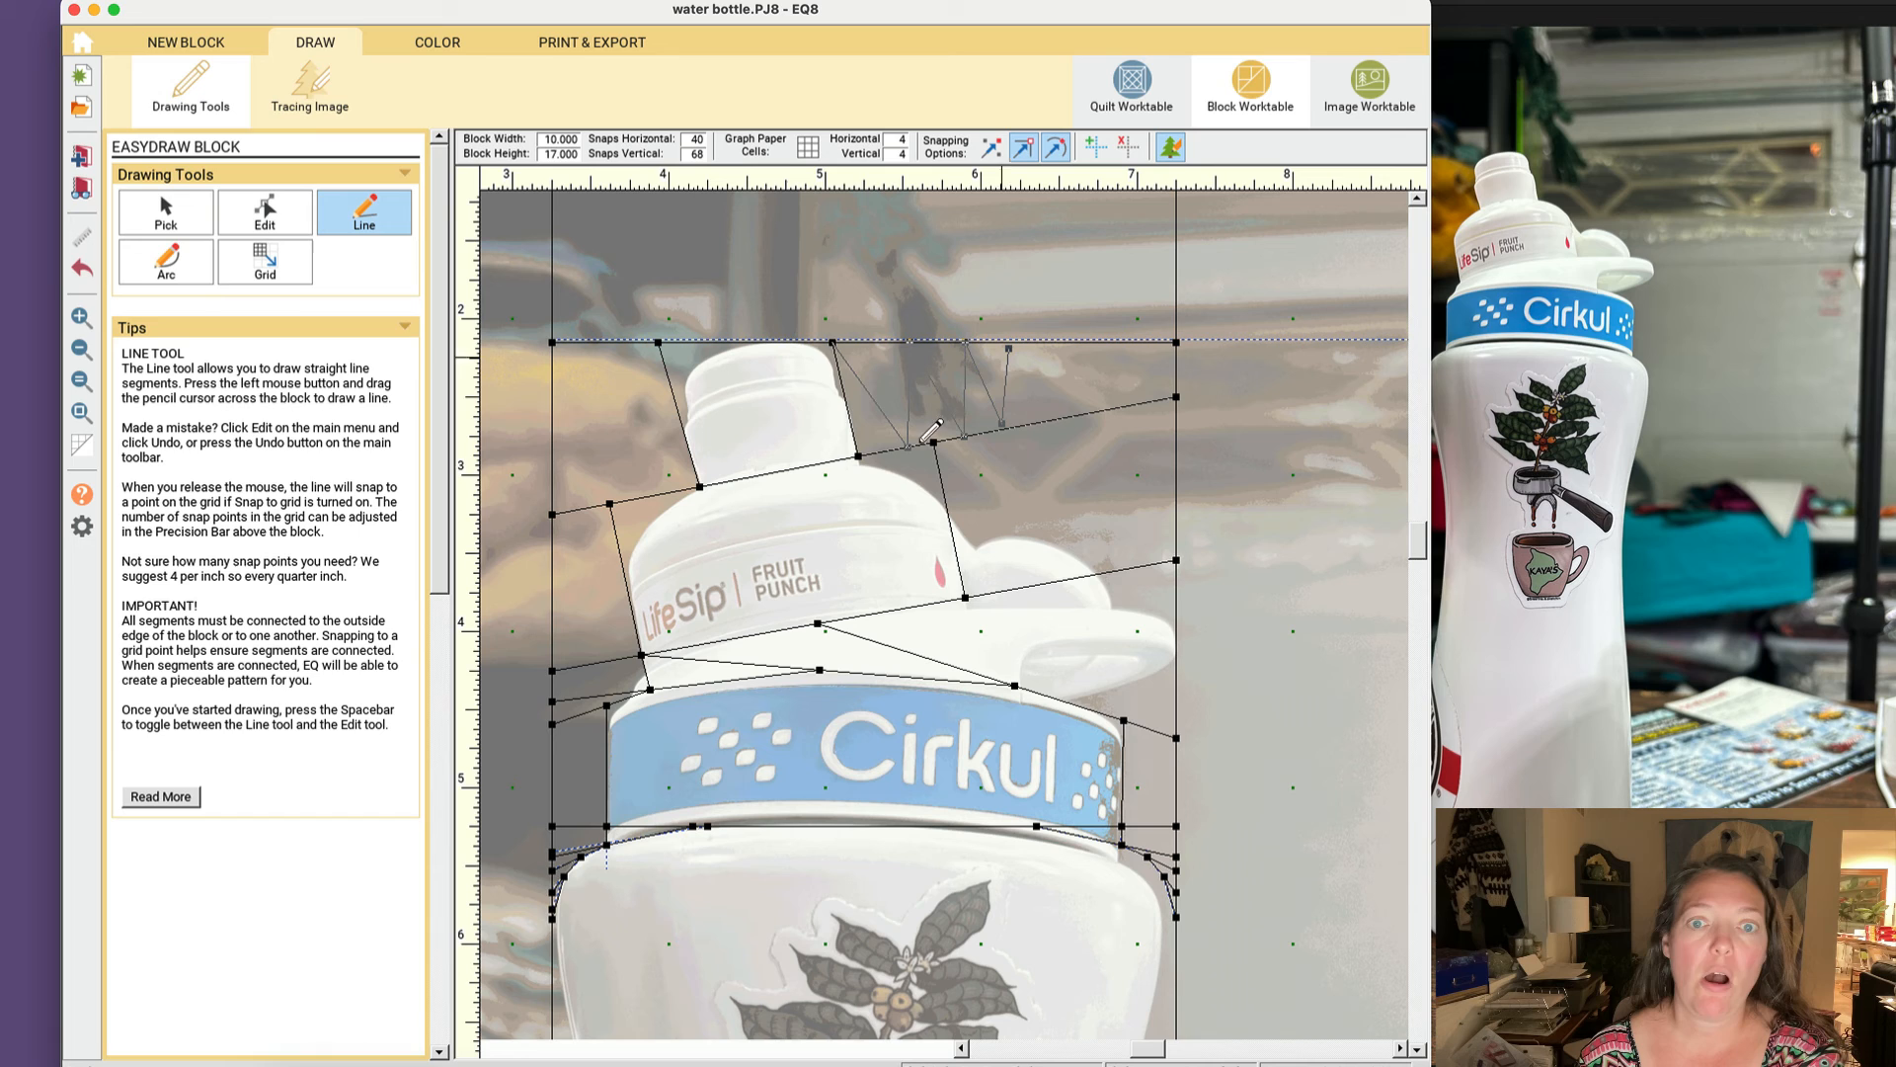
{"action": "left_click", "coordinate": [80, 269]}
{"action": "left_click", "coordinate": [71, 278]}
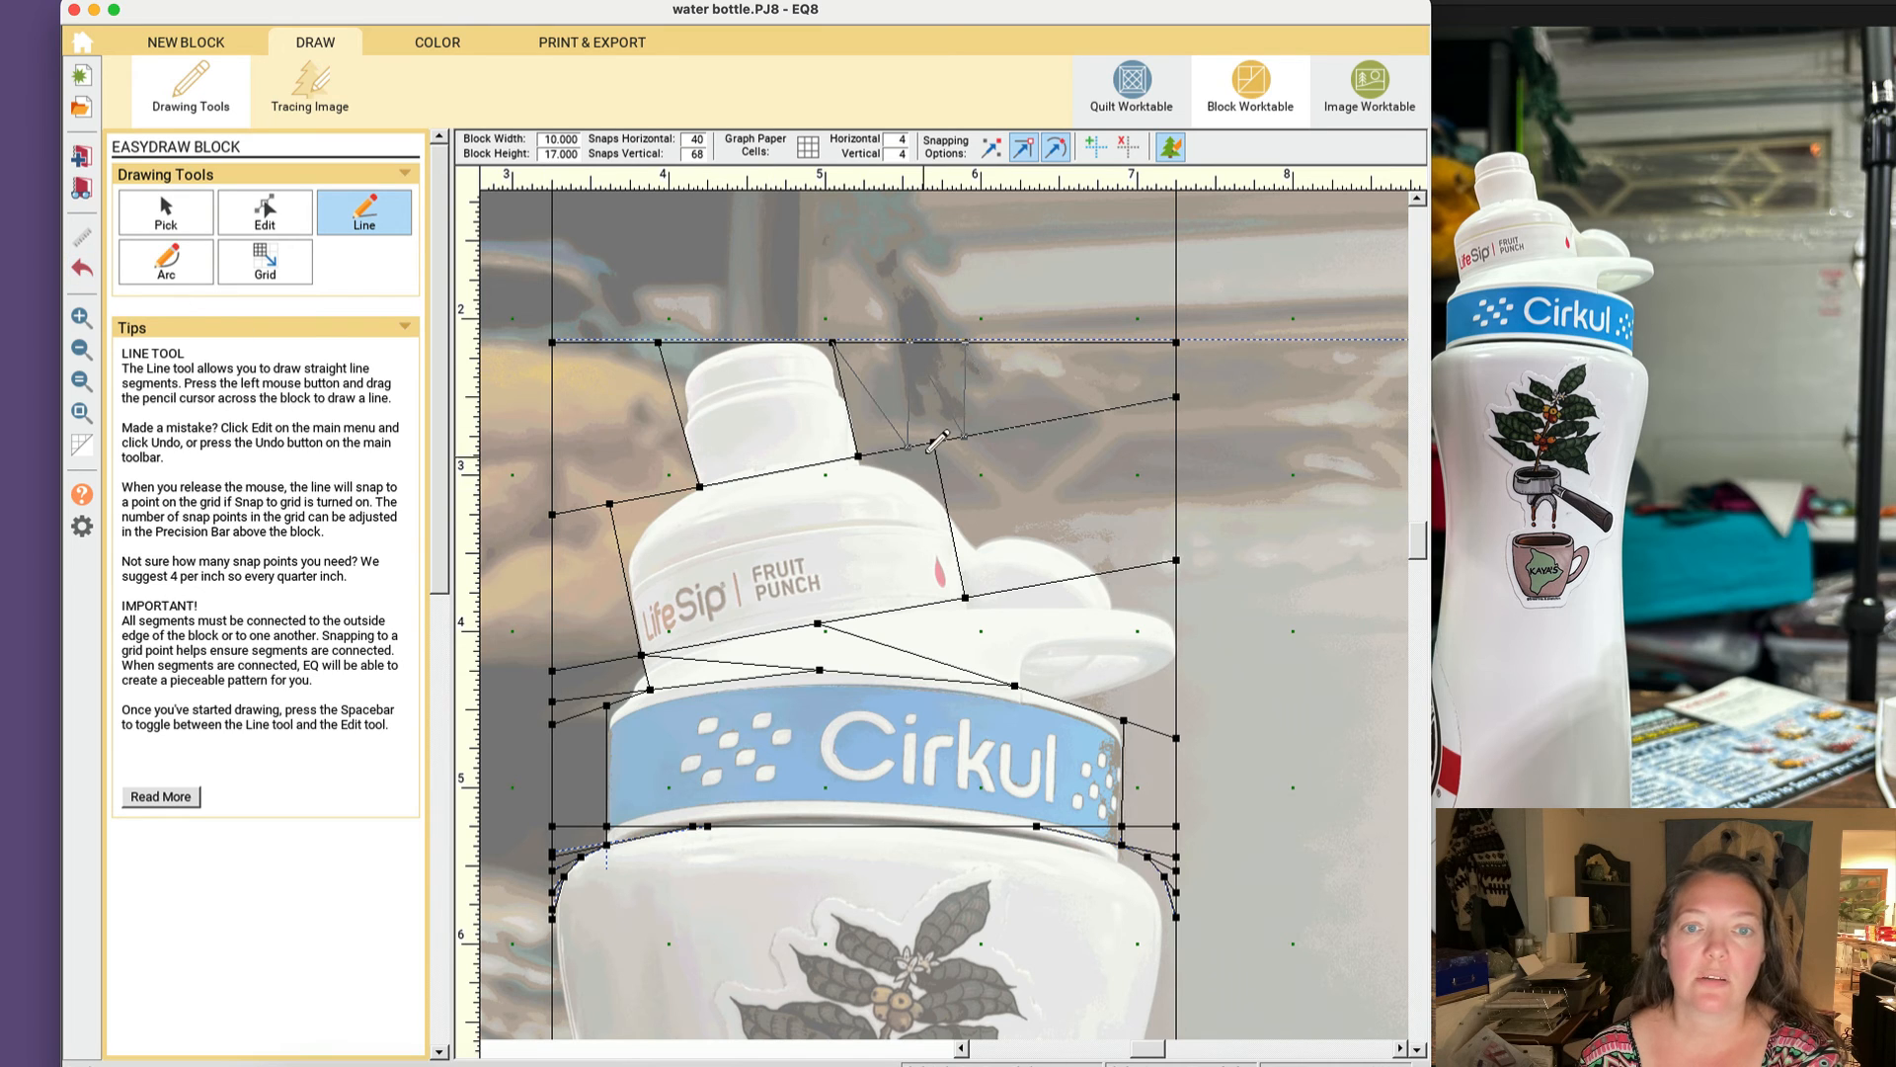
{"action": "mouse_move", "coordinate": [966, 343]}
{"action": "left_mouse_down"}
{"action": "mouse_move", "coordinate": [997, 448]}
{"action": "mouse_move", "coordinate": [1016, 343]}
{"action": "mouse_move", "coordinate": [1040, 425]}
{"action": "left_mouse_up"}
{"action": "mouse_move", "coordinate": [1040, 425]}
{"action": "left_mouse_down"}
{"action": "mouse_move", "coordinate": [1050, 343]}
{"action": "mouse_move", "coordinate": [1079, 415]}
{"action": "mouse_move", "coordinate": [1081, 343]}
{"action": "mouse_move", "coordinate": [1106, 411]}
{"action": "left_mouse_up"}
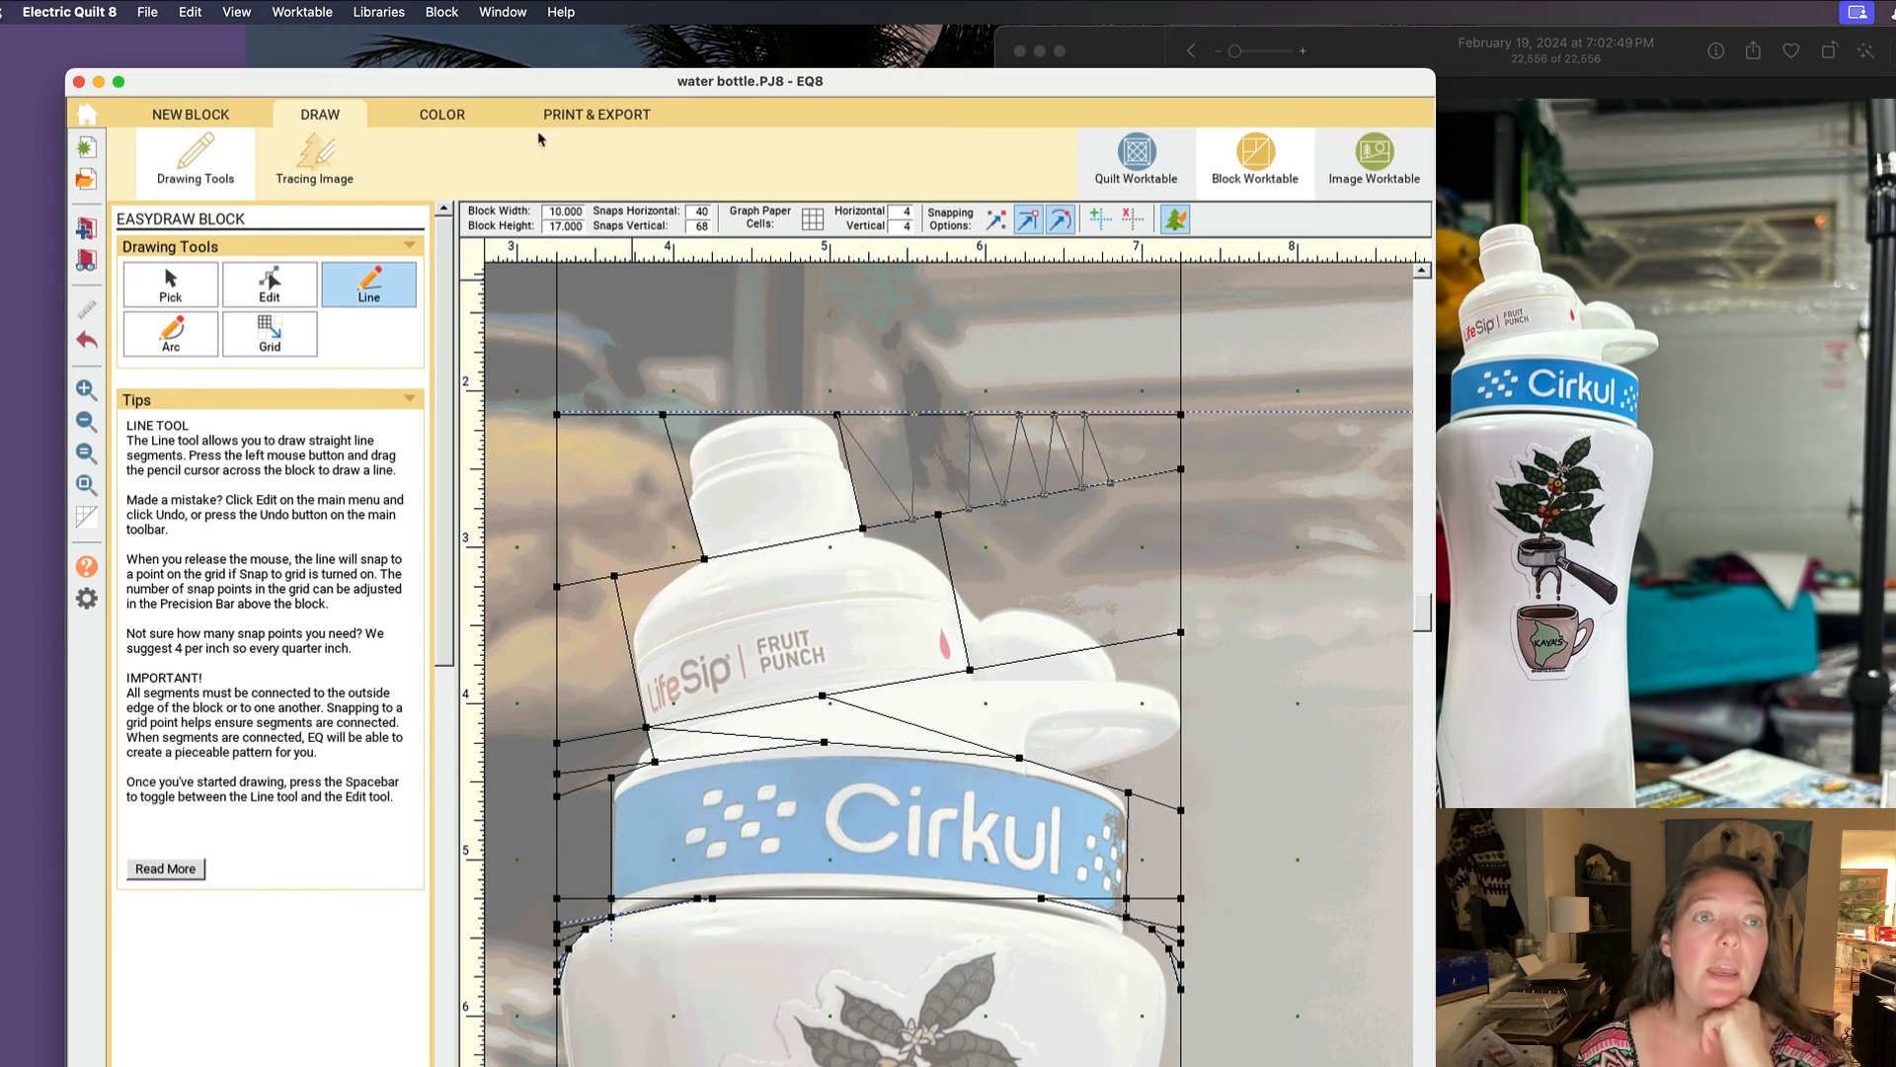
Step: Look at the EasyDraw snapping options and the finished block size in the drawing board setup, leaving the settings as they are
{"action": "left_click", "coordinate": [495, 8]}
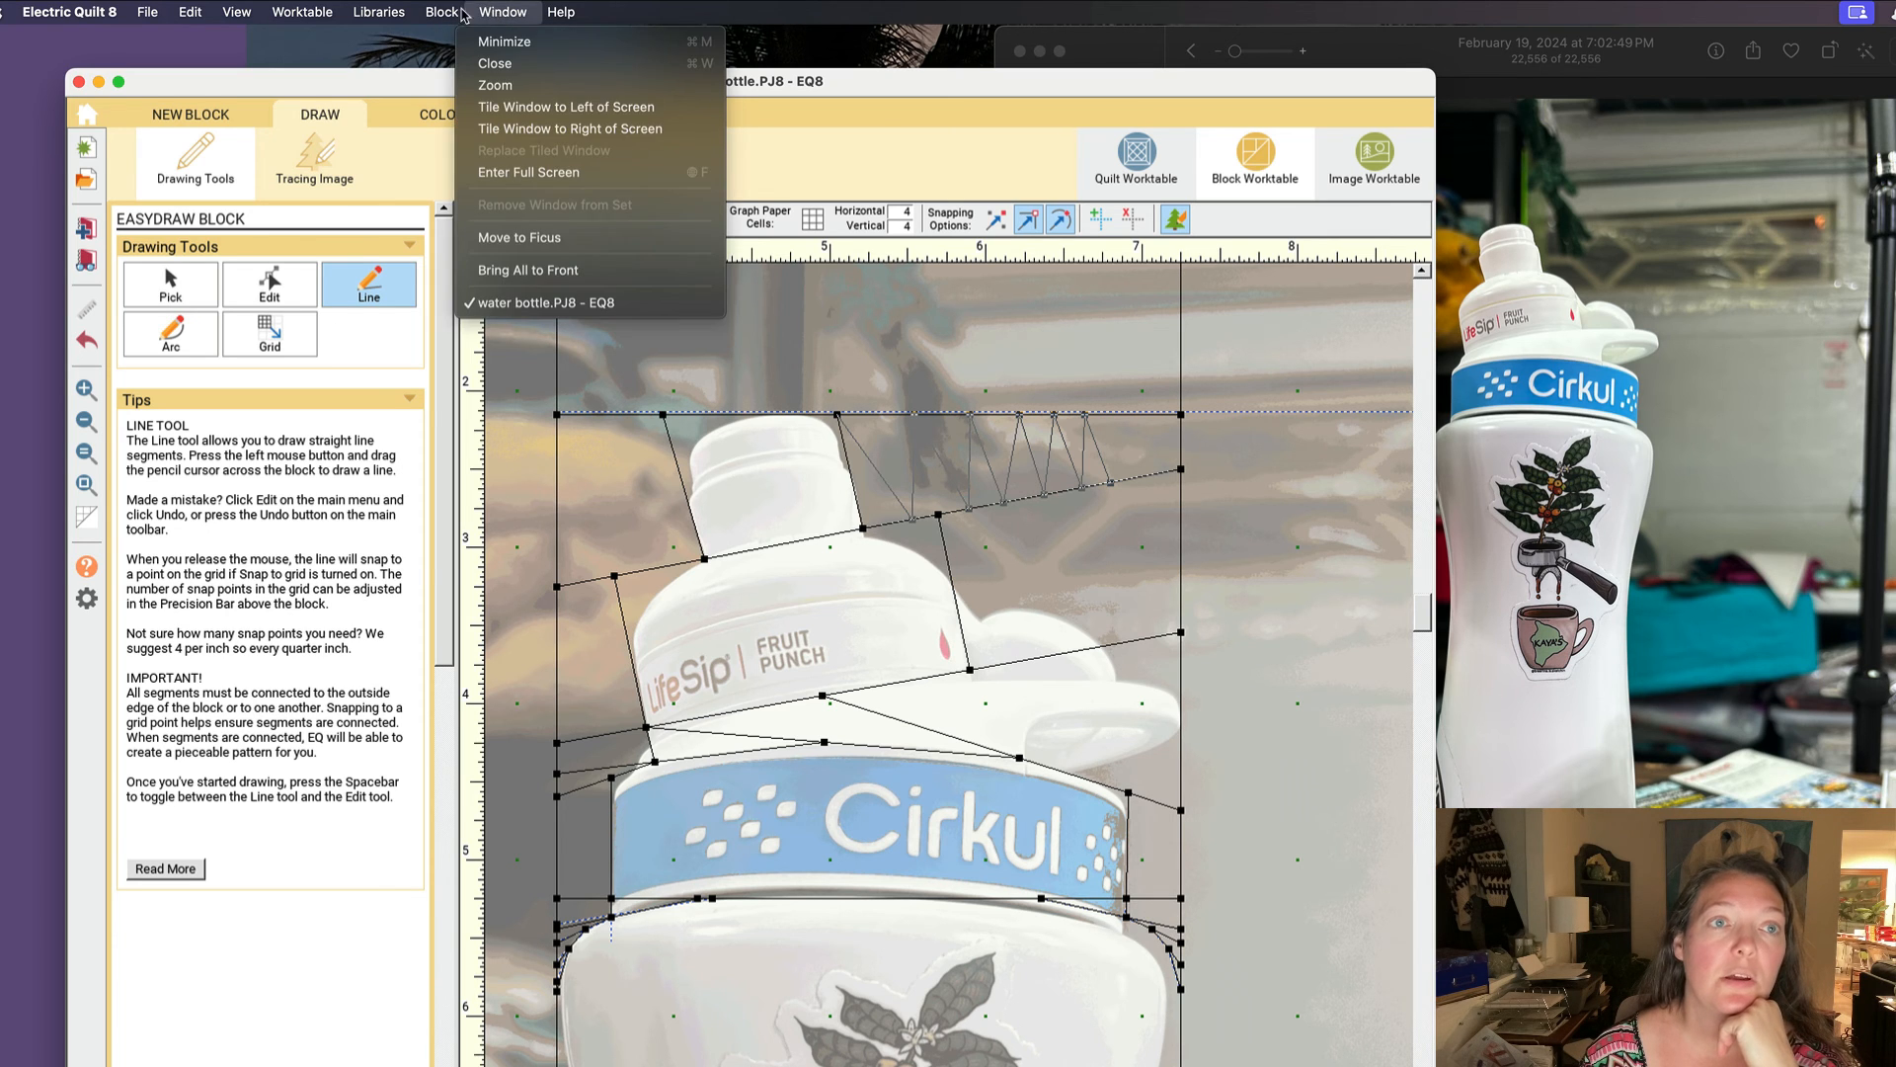
{"action": "left_click", "coordinate": [454, 10]}
{"action": "left_click", "coordinate": [441, 12]}
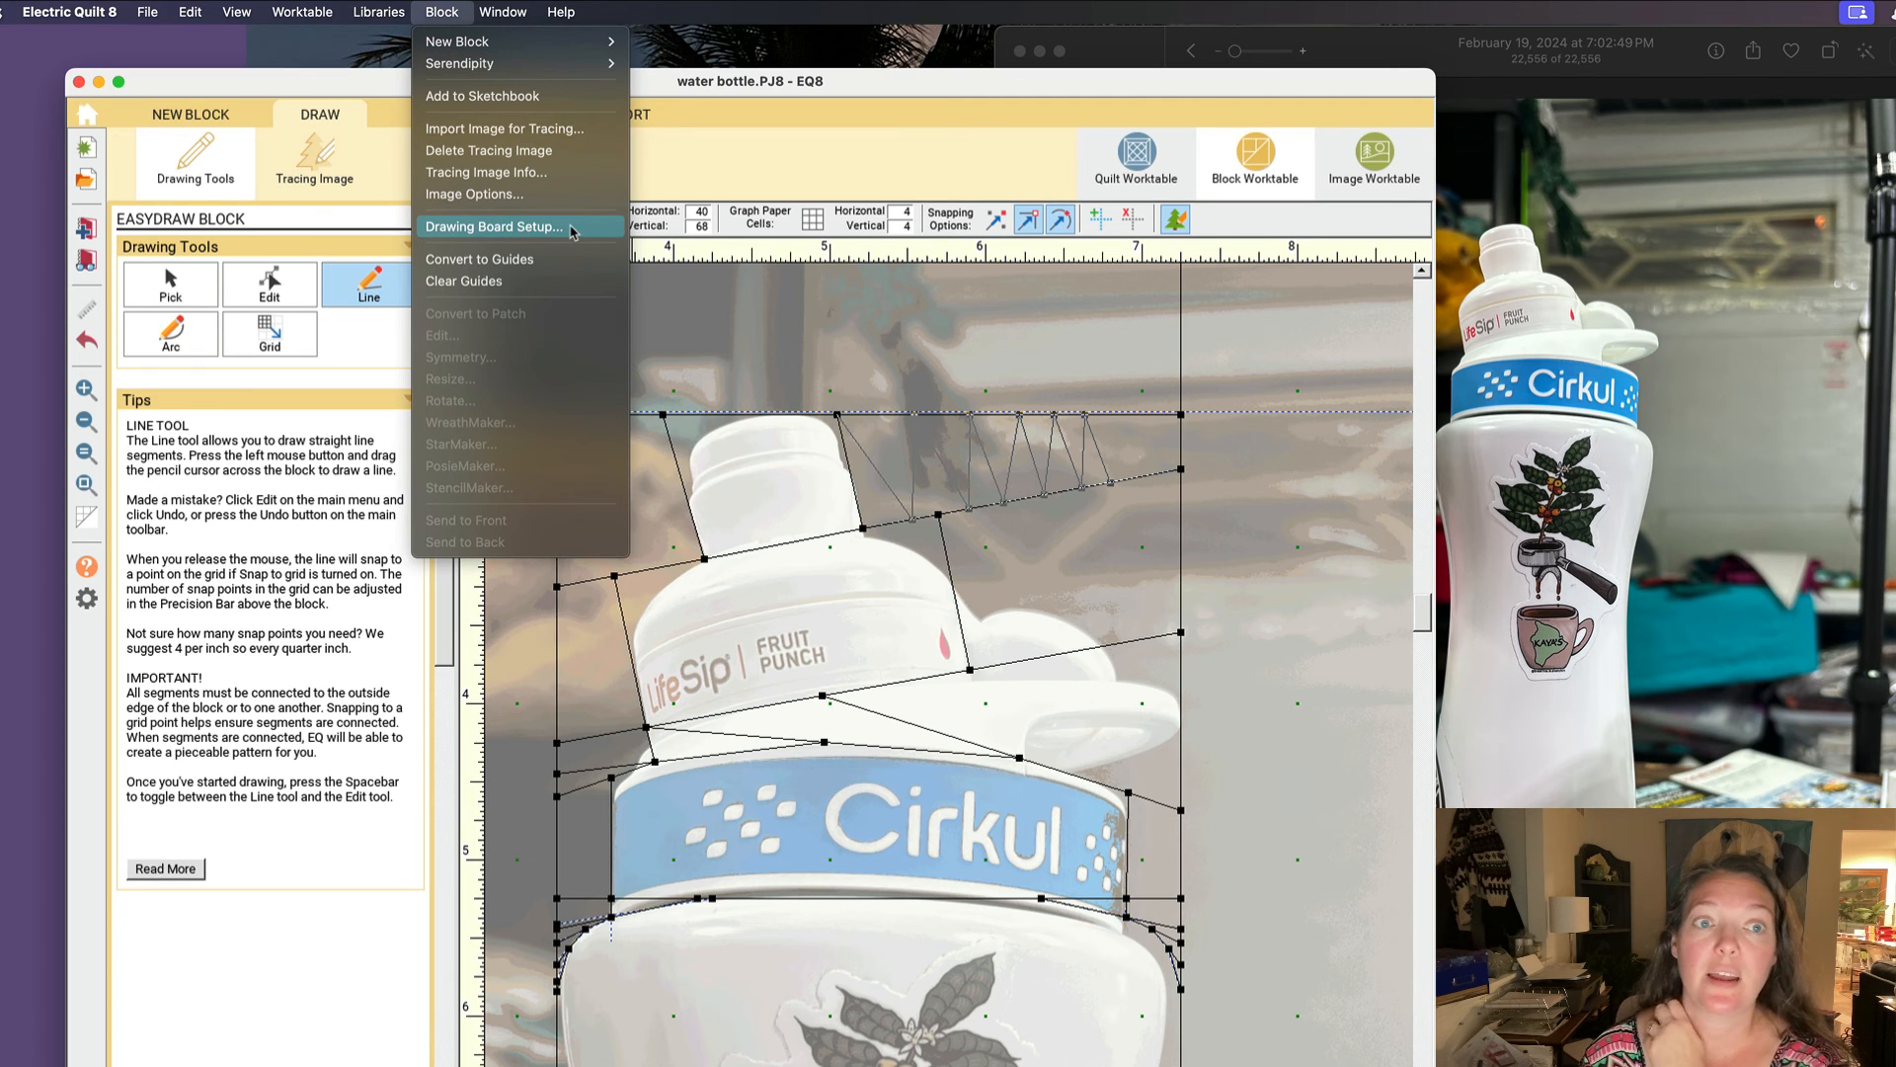
{"action": "left_click", "coordinate": [494, 226]}
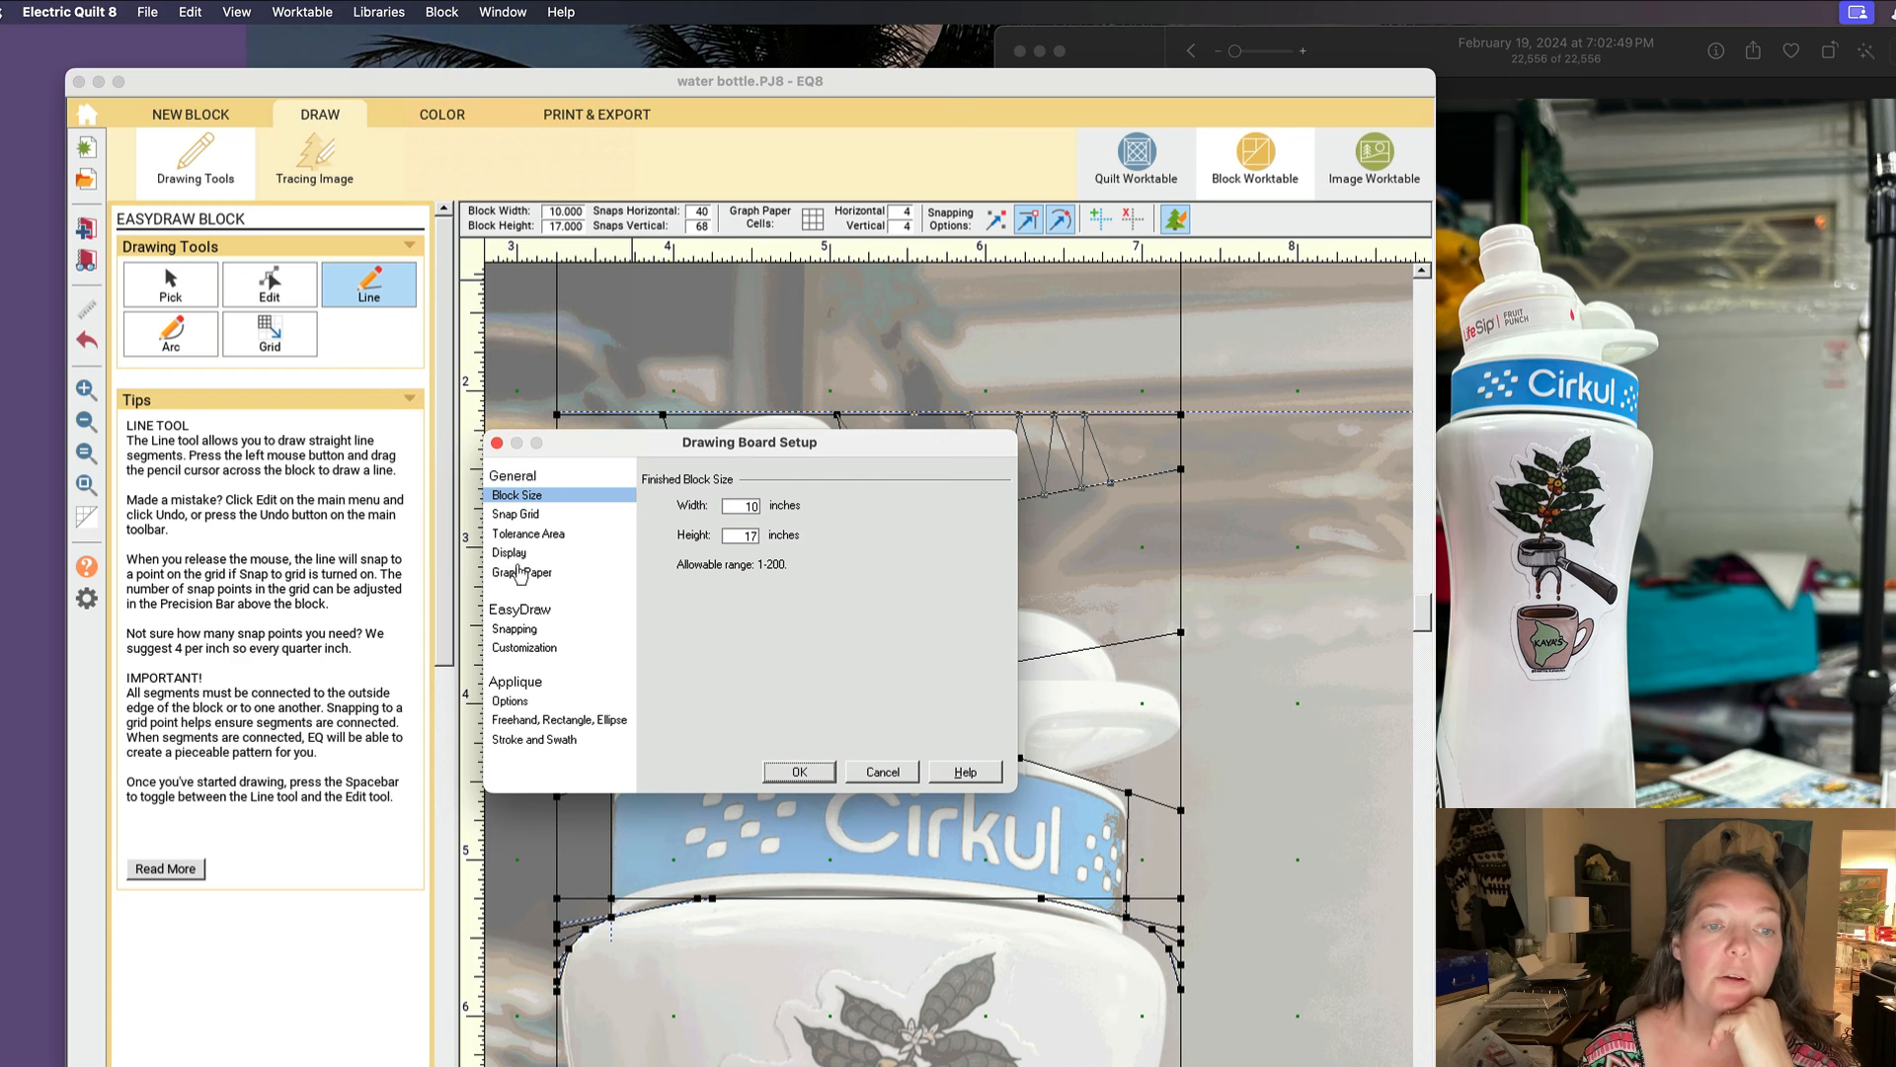
{"action": "left_click", "coordinate": [515, 632]}
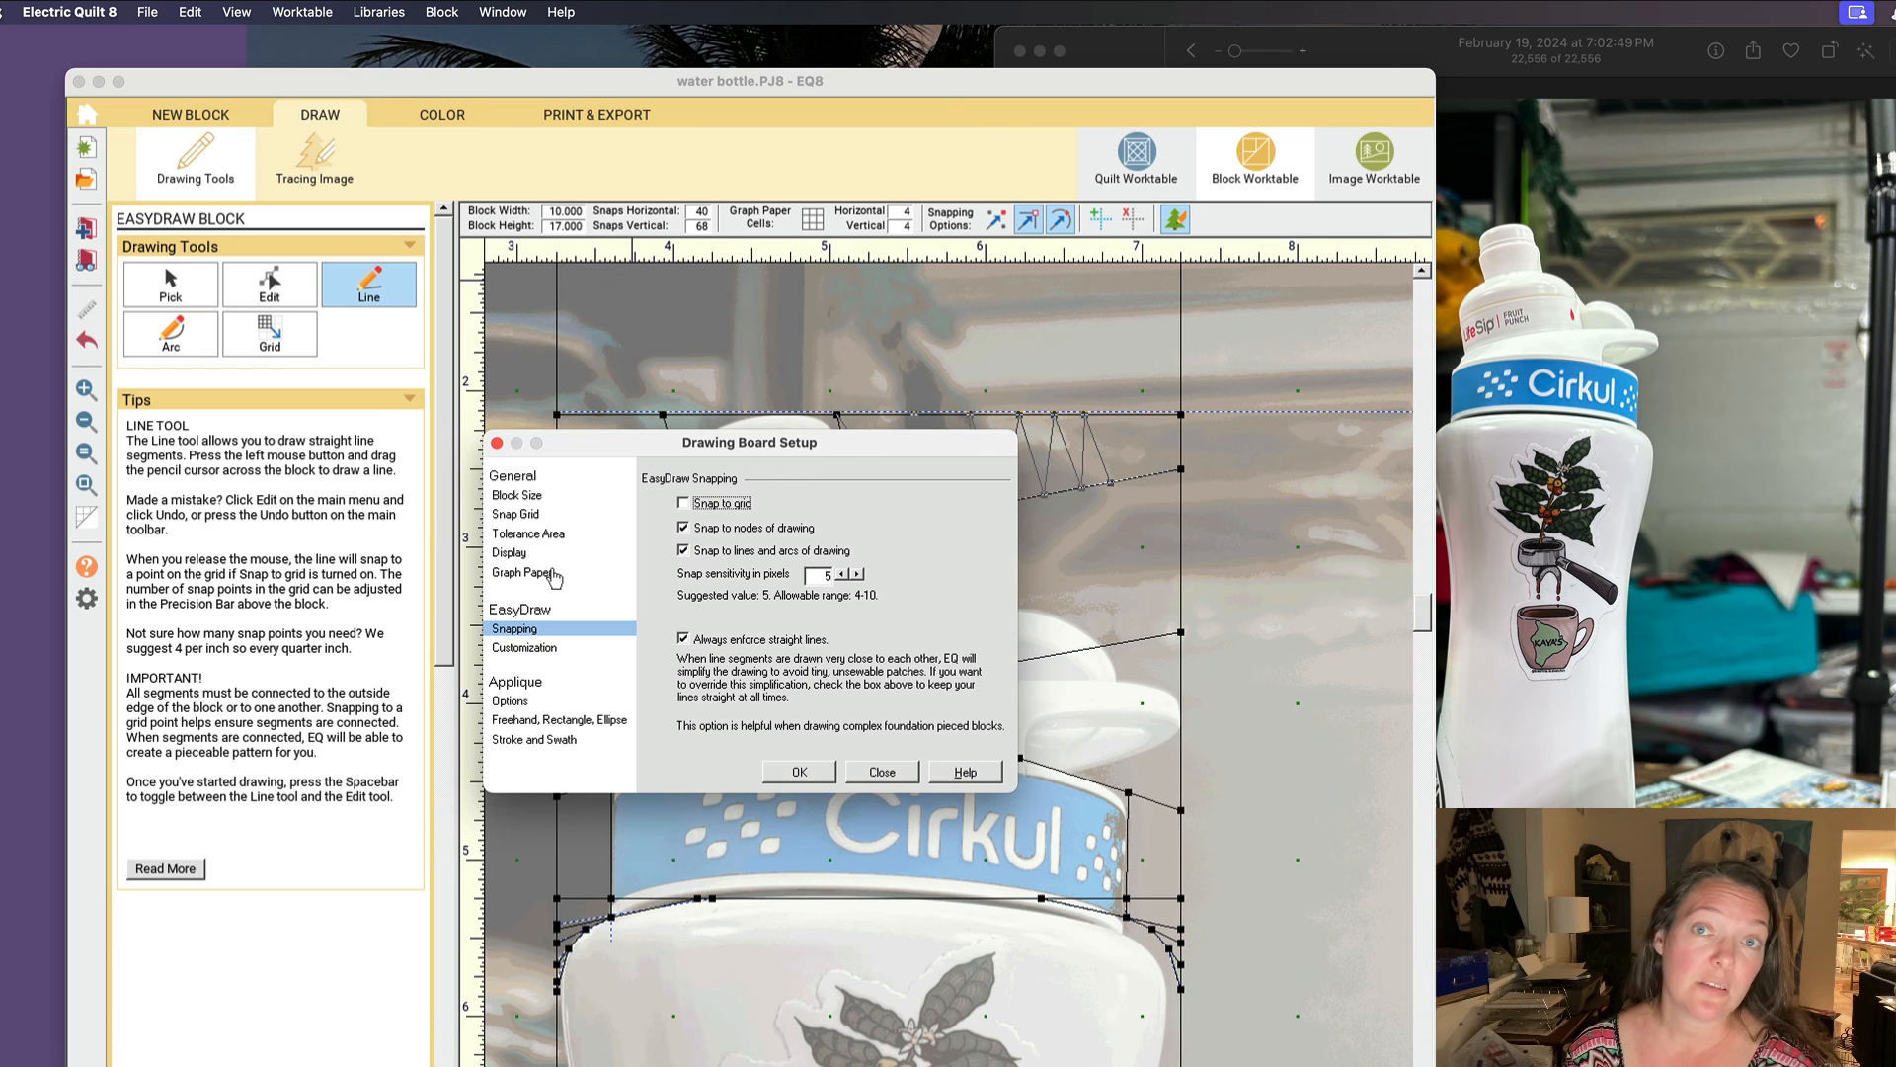
{"action": "left_click", "coordinate": [513, 503]}
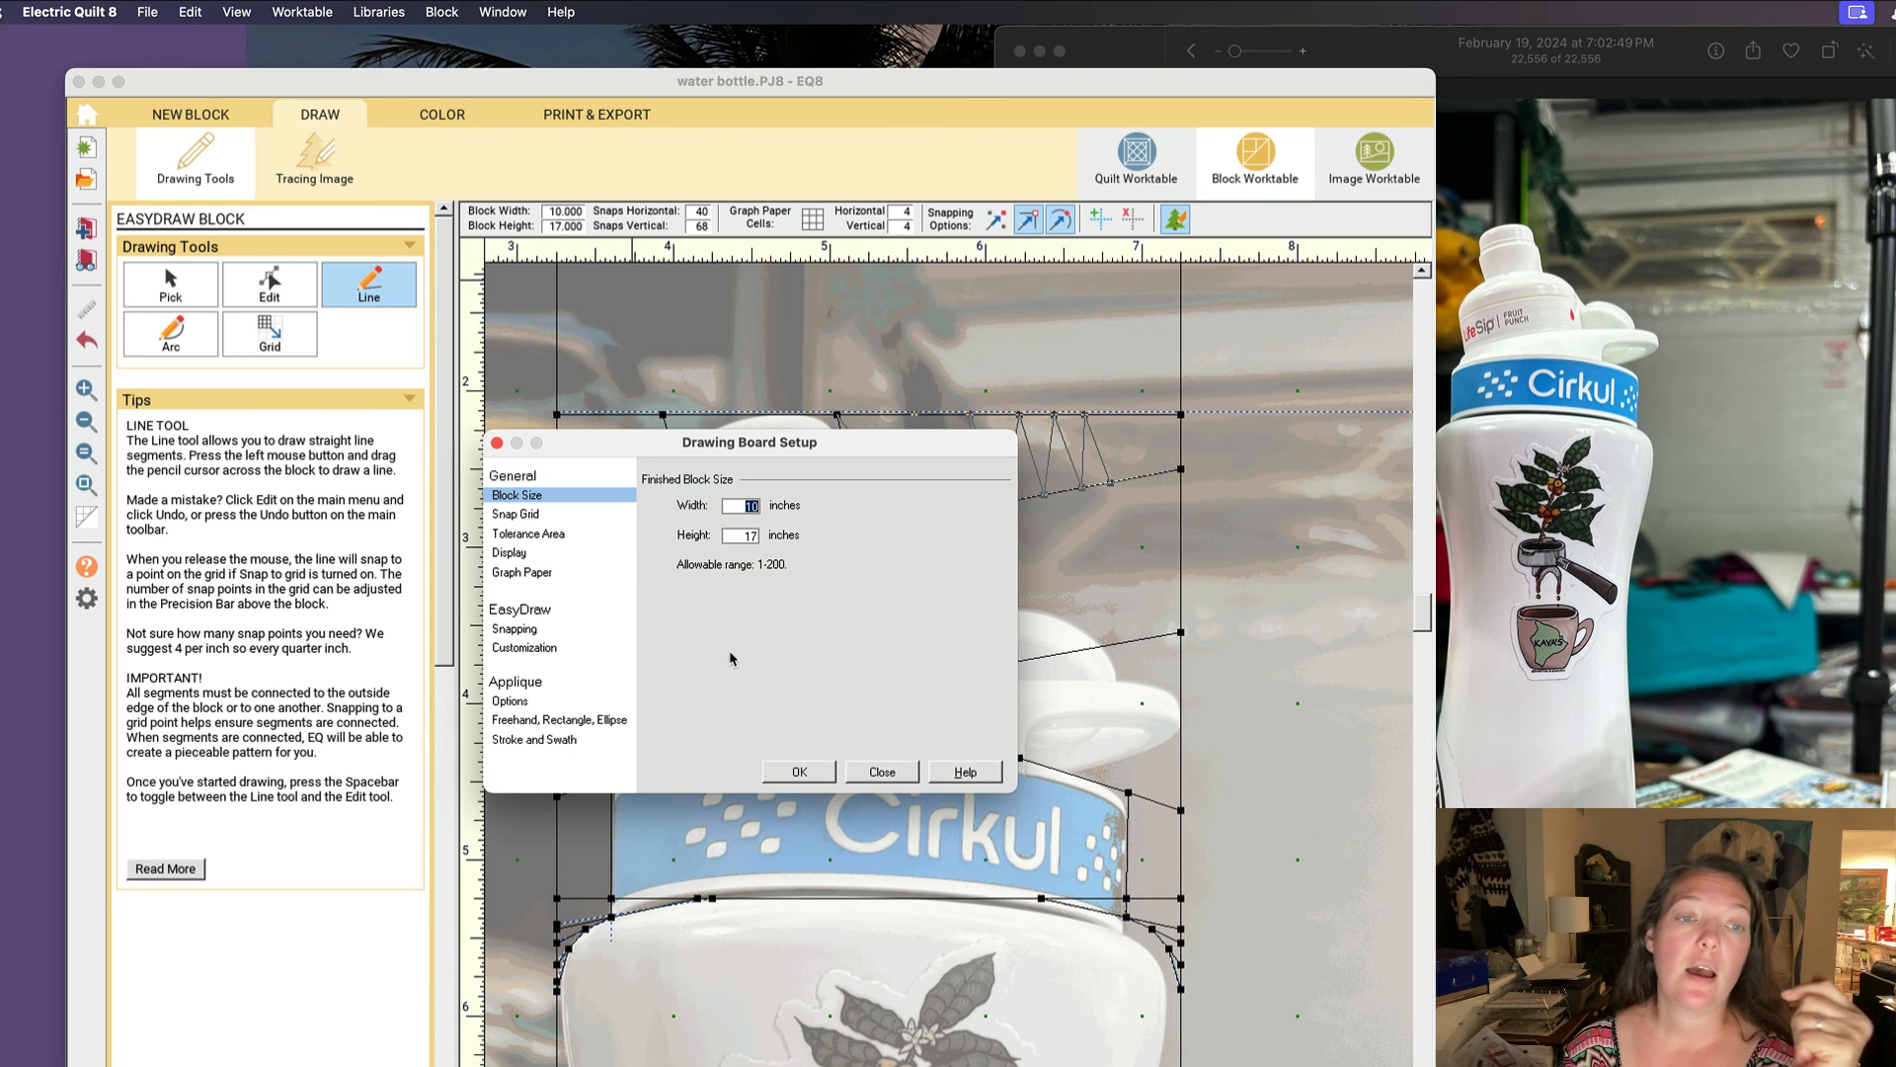
{"action": "left_click", "coordinate": [910, 774]}
Step: Look through the startup, display and general preferences, examining the maximum number of steps in the undo queue
{"action": "left_click", "coordinate": [148, 12]}
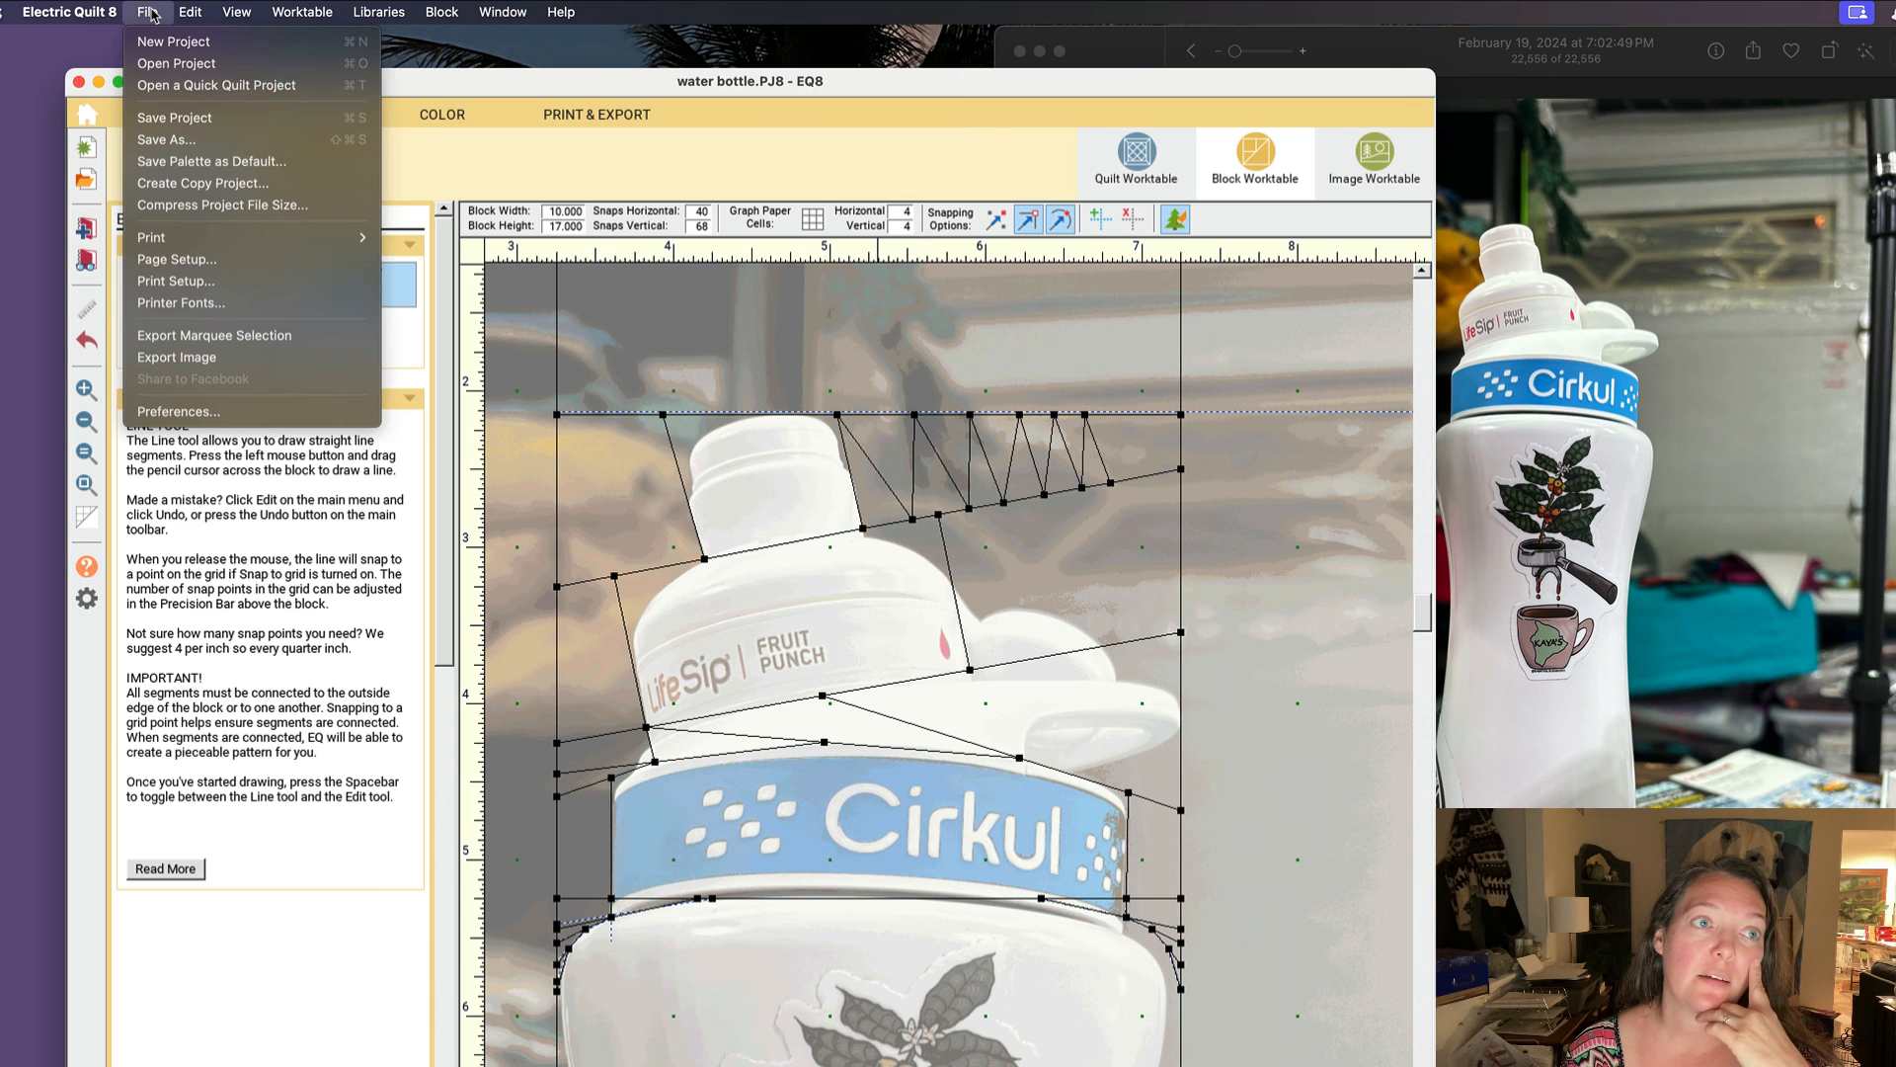
{"action": "left_click", "coordinate": [178, 411]}
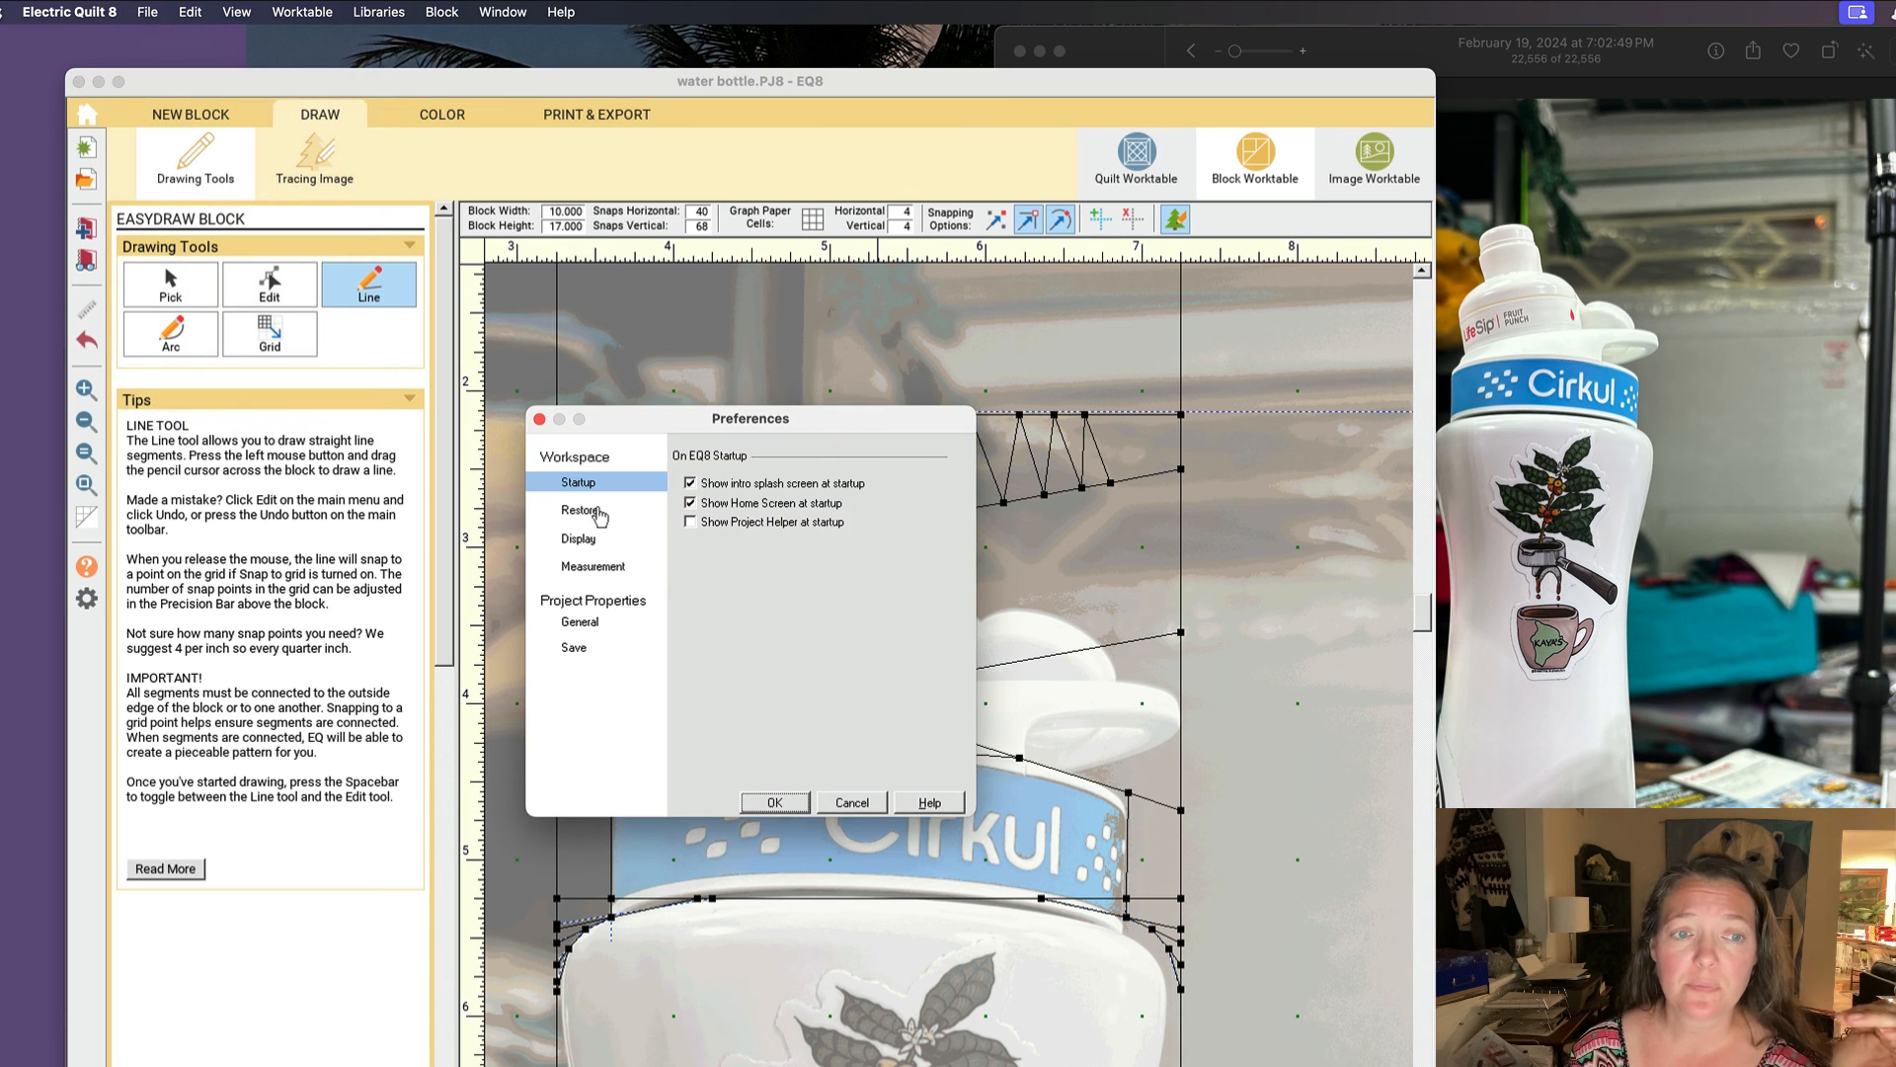
{"action": "left_click", "coordinate": [592, 545]}
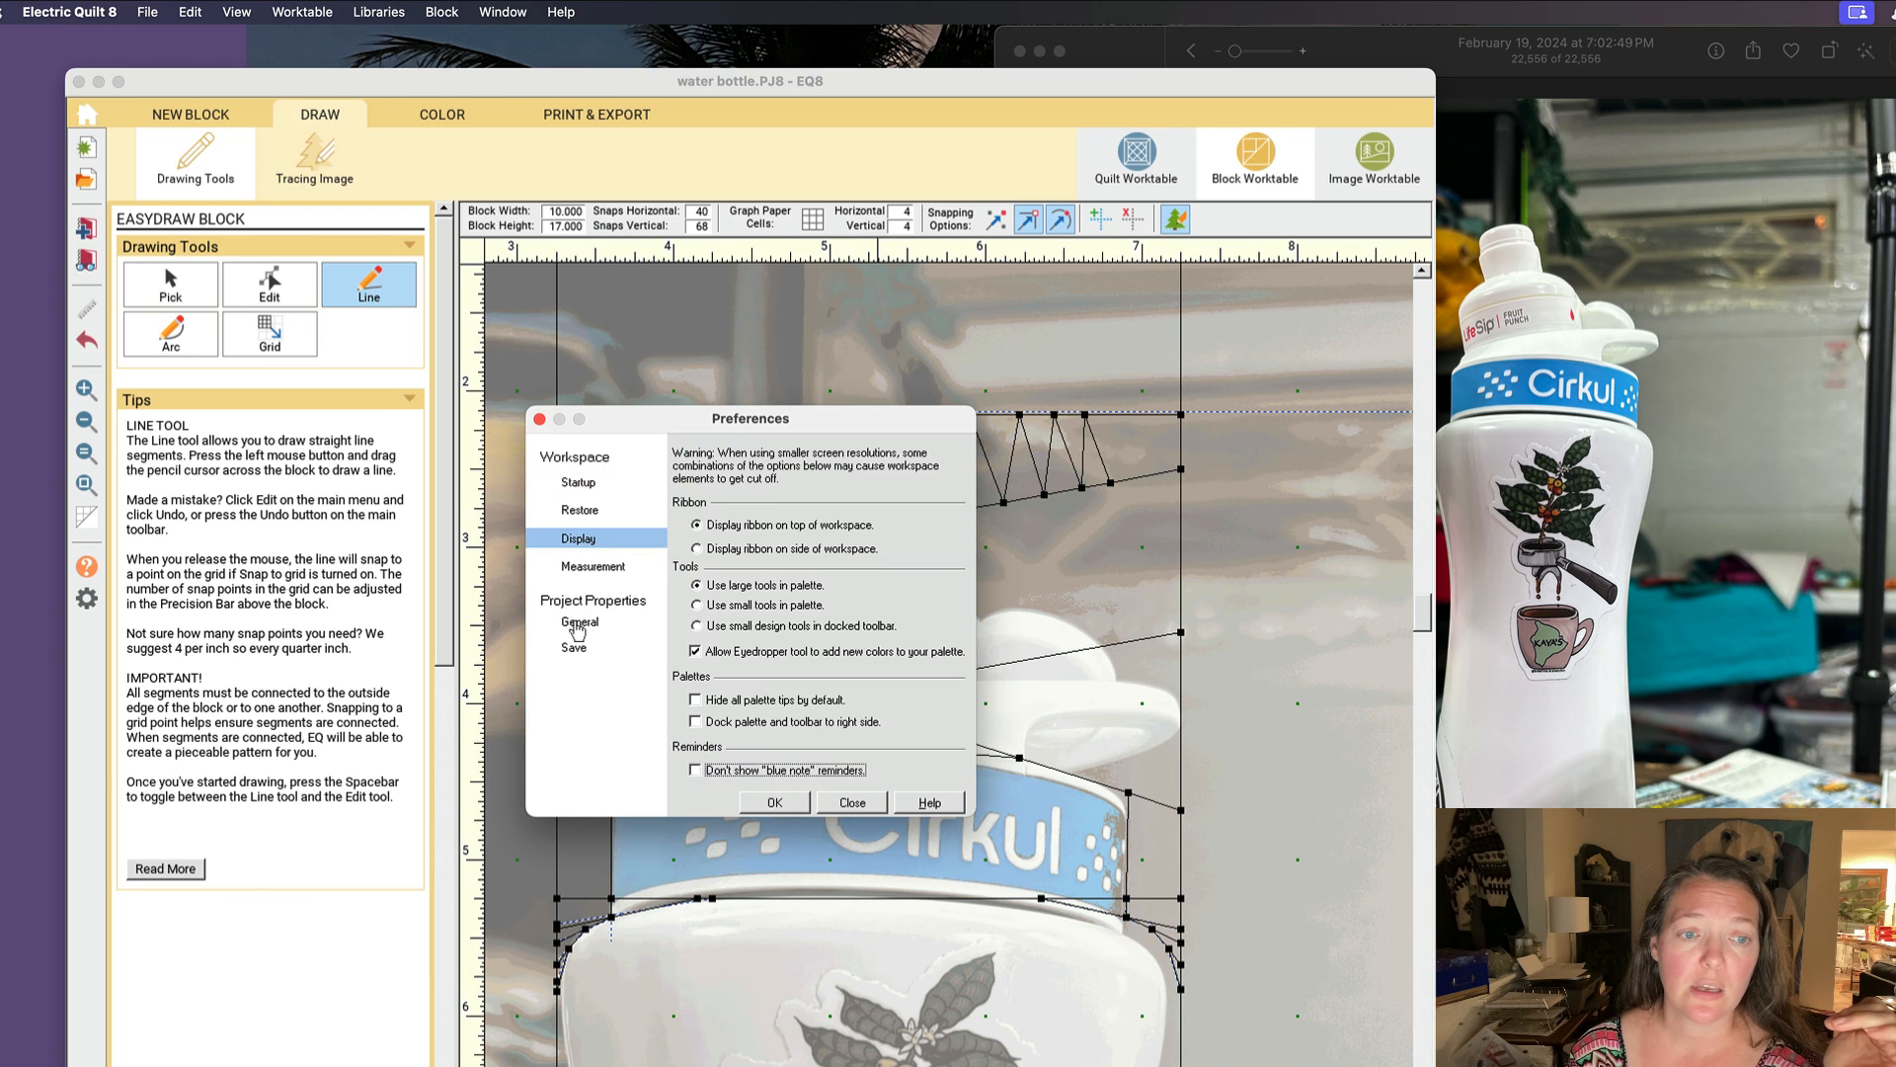
{"action": "left_click", "coordinate": [577, 622]}
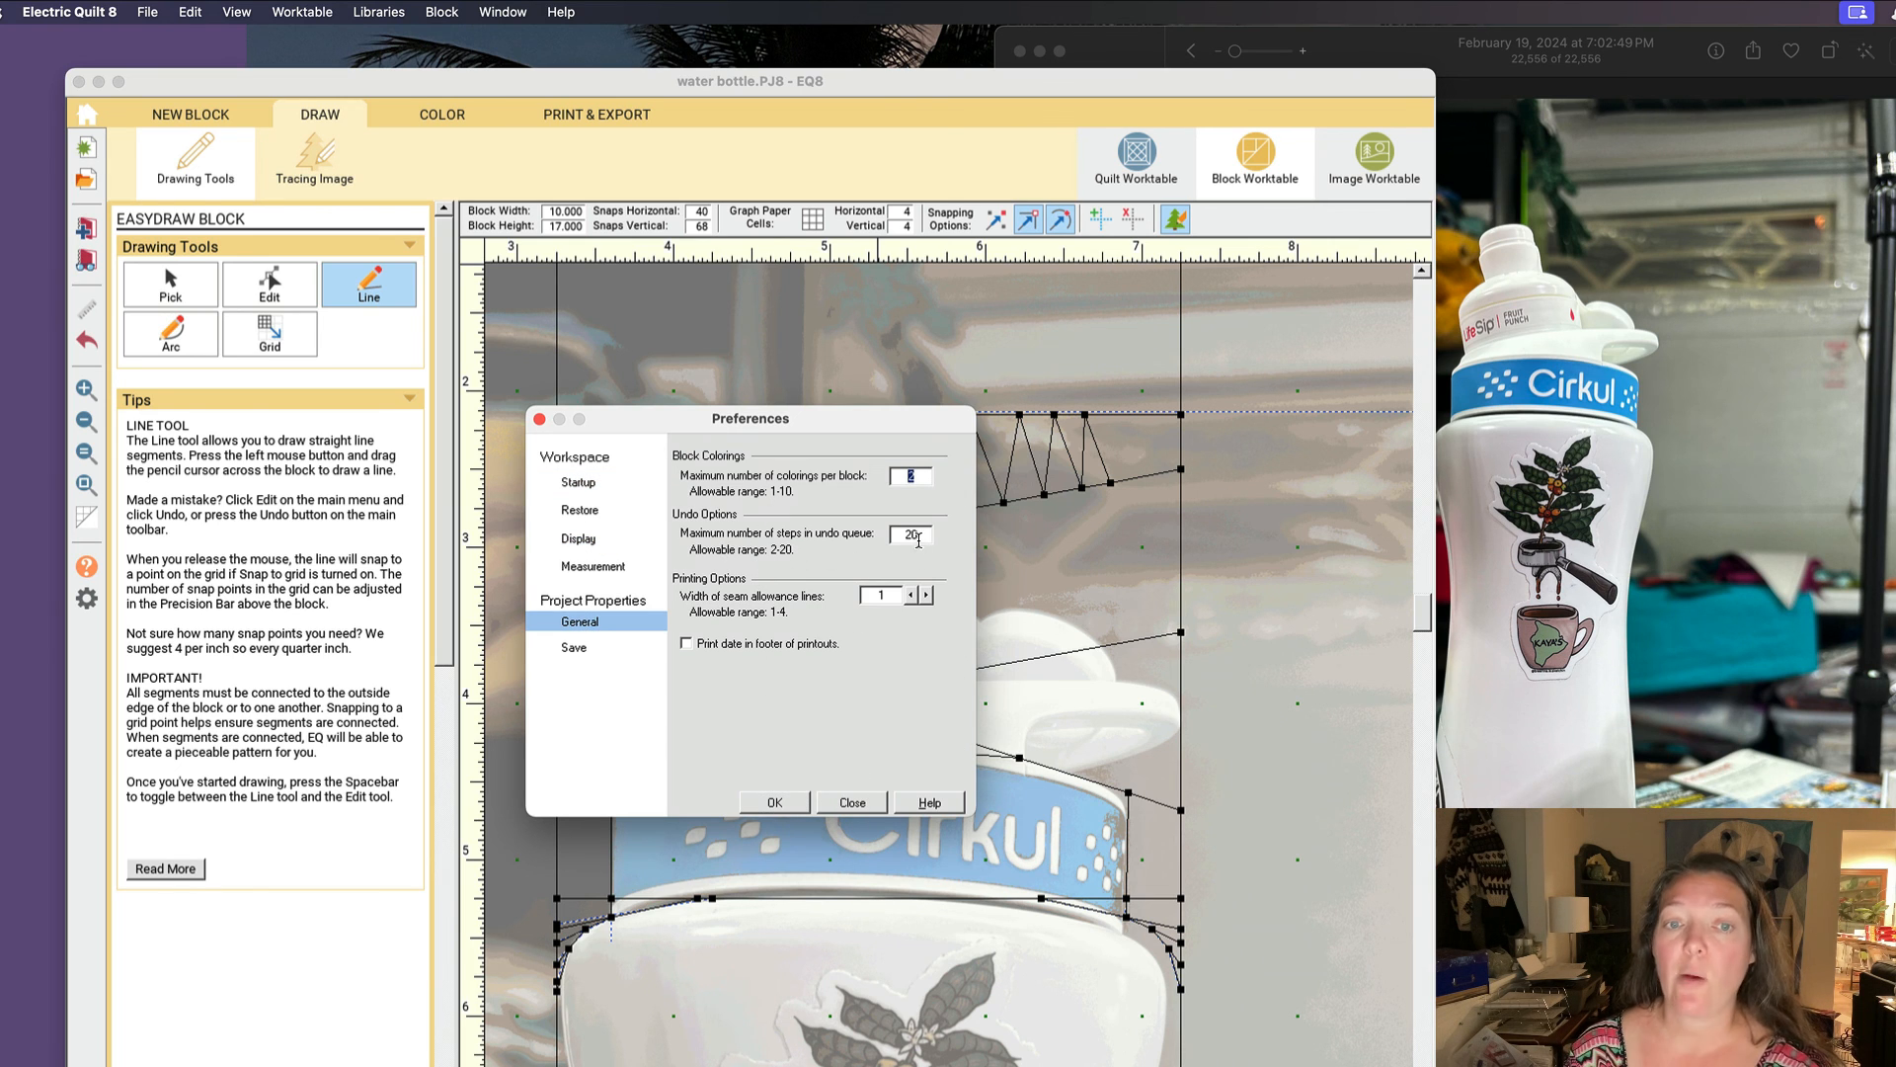
{"action": "double_click", "coordinate": [917, 536]}
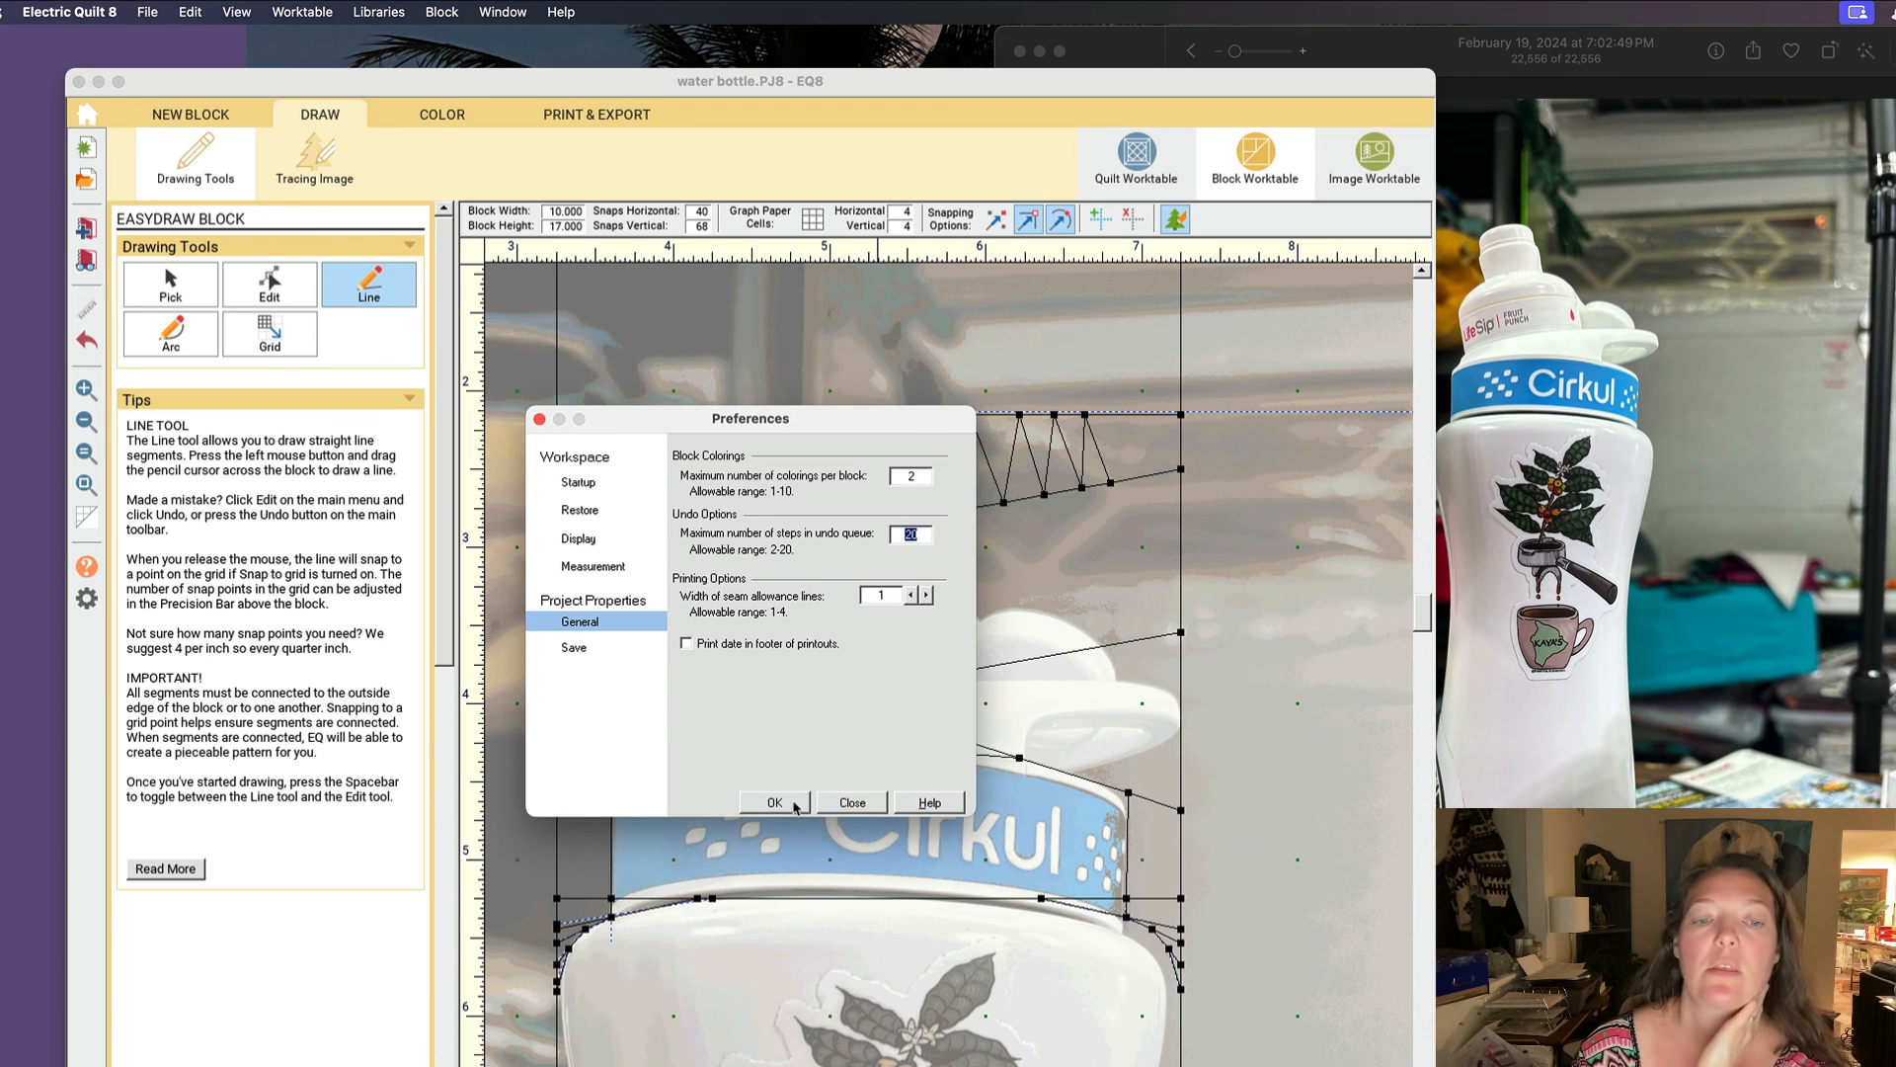
{"action": "left_click", "coordinate": [848, 802]}
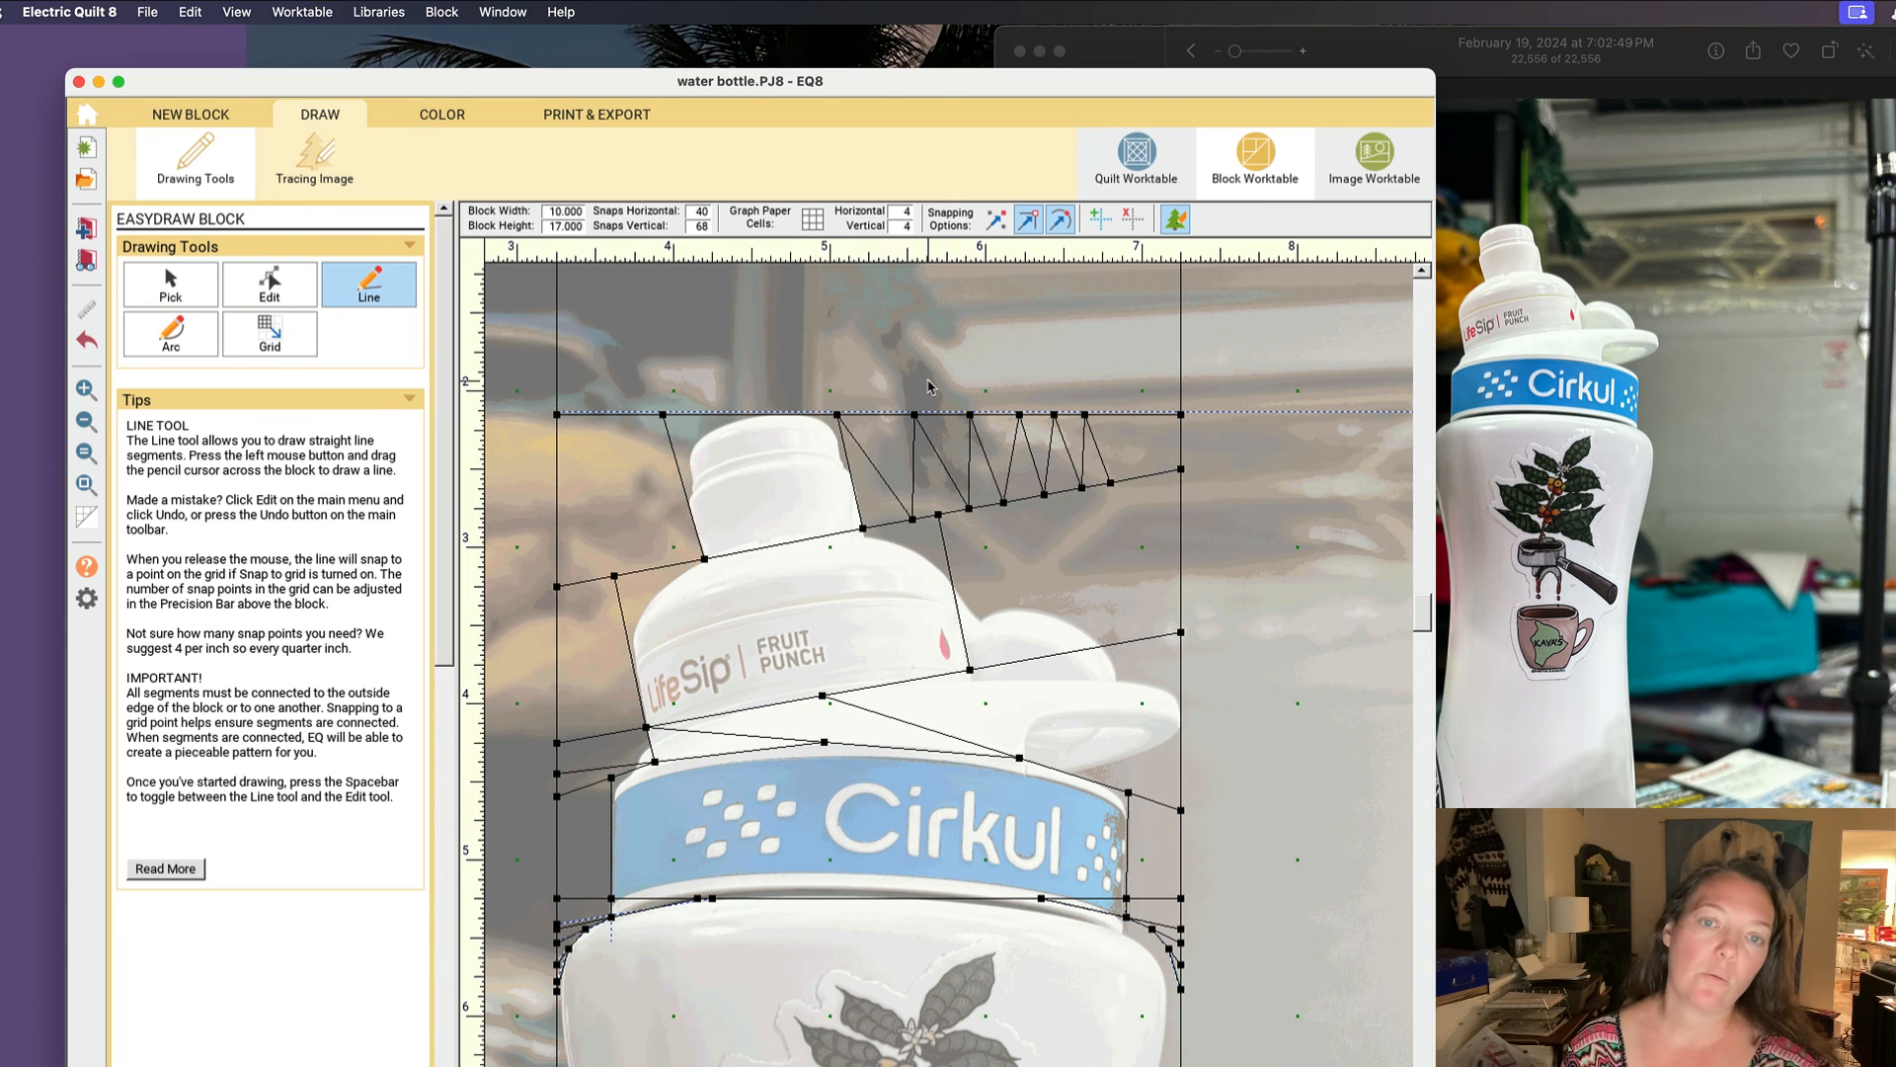
Step: Delete all the zigzag line segments beside the mouthpiece one by one and fit the whole block in the view
{"action": "left_click", "coordinate": [201, 294]}
{"action": "left_click", "coordinate": [875, 476]}
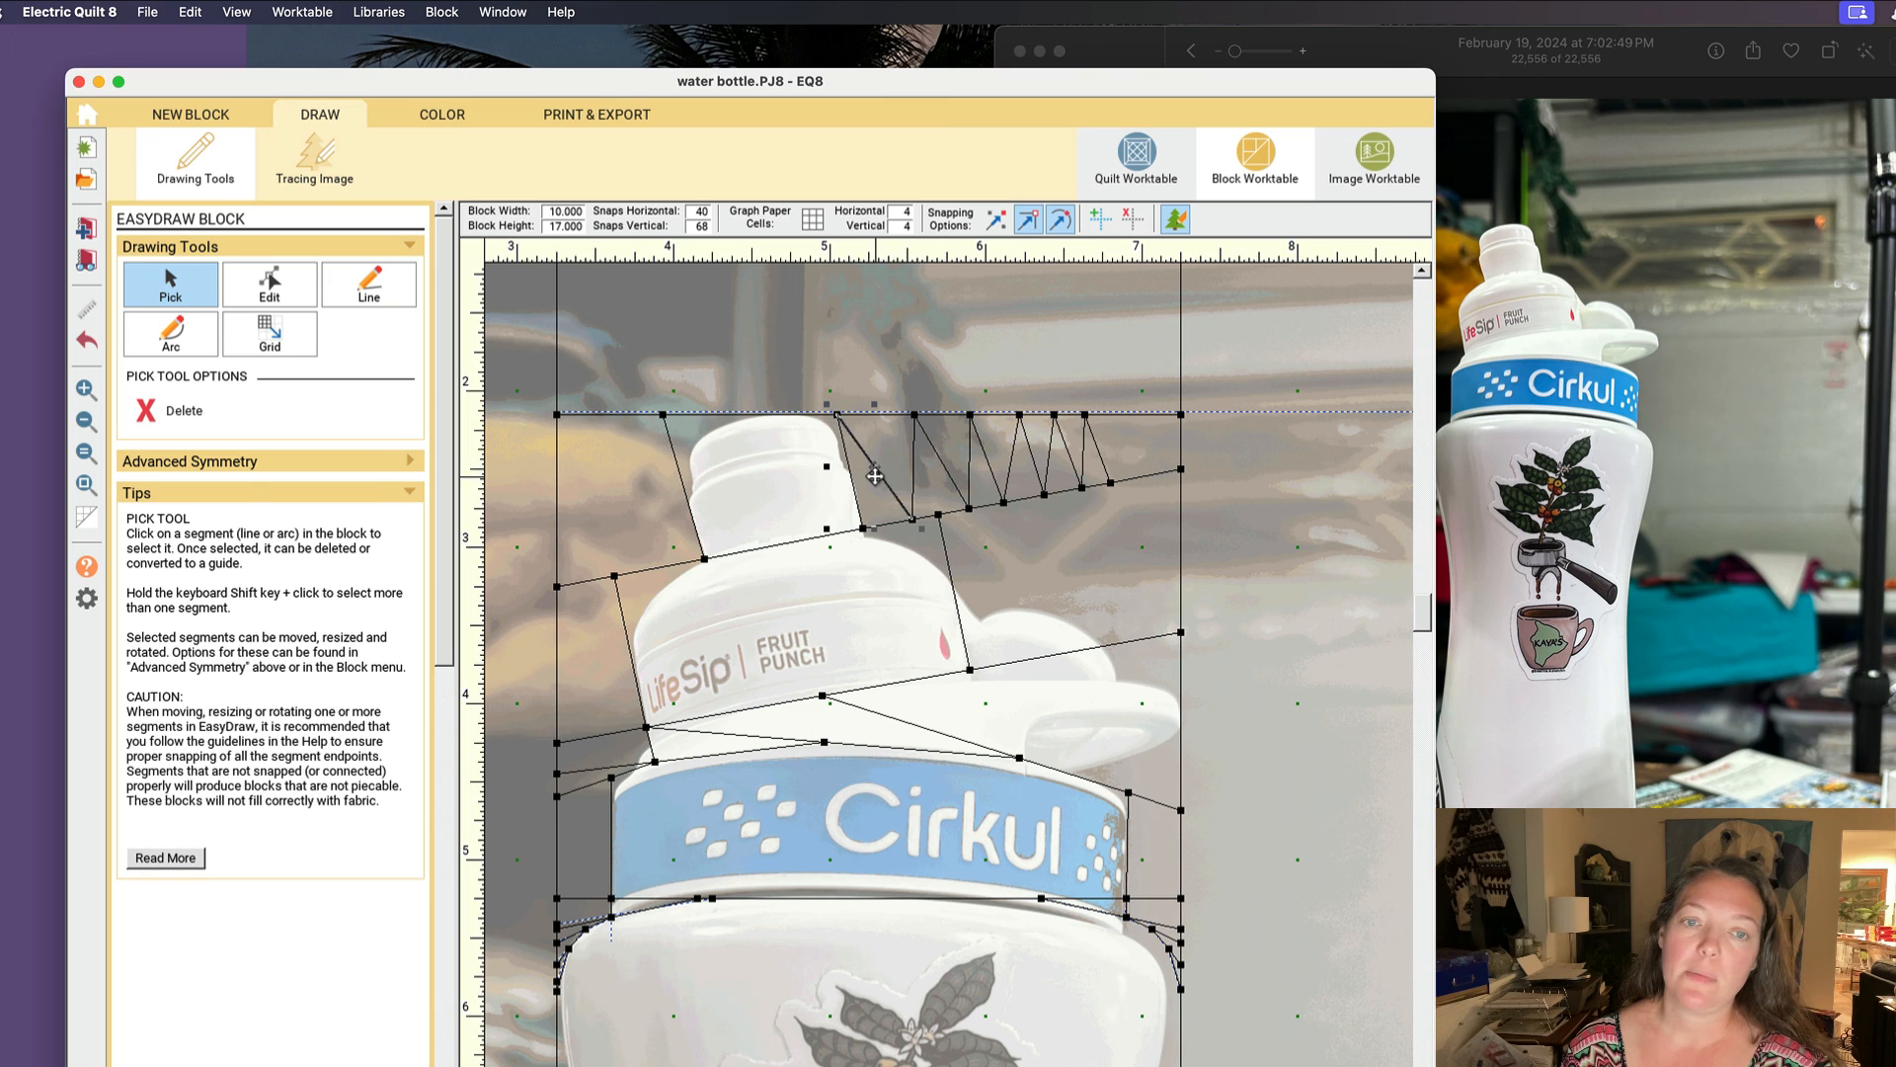
{"action": "key", "text": "Delete"}
{"action": "left_click", "coordinate": [919, 486]}
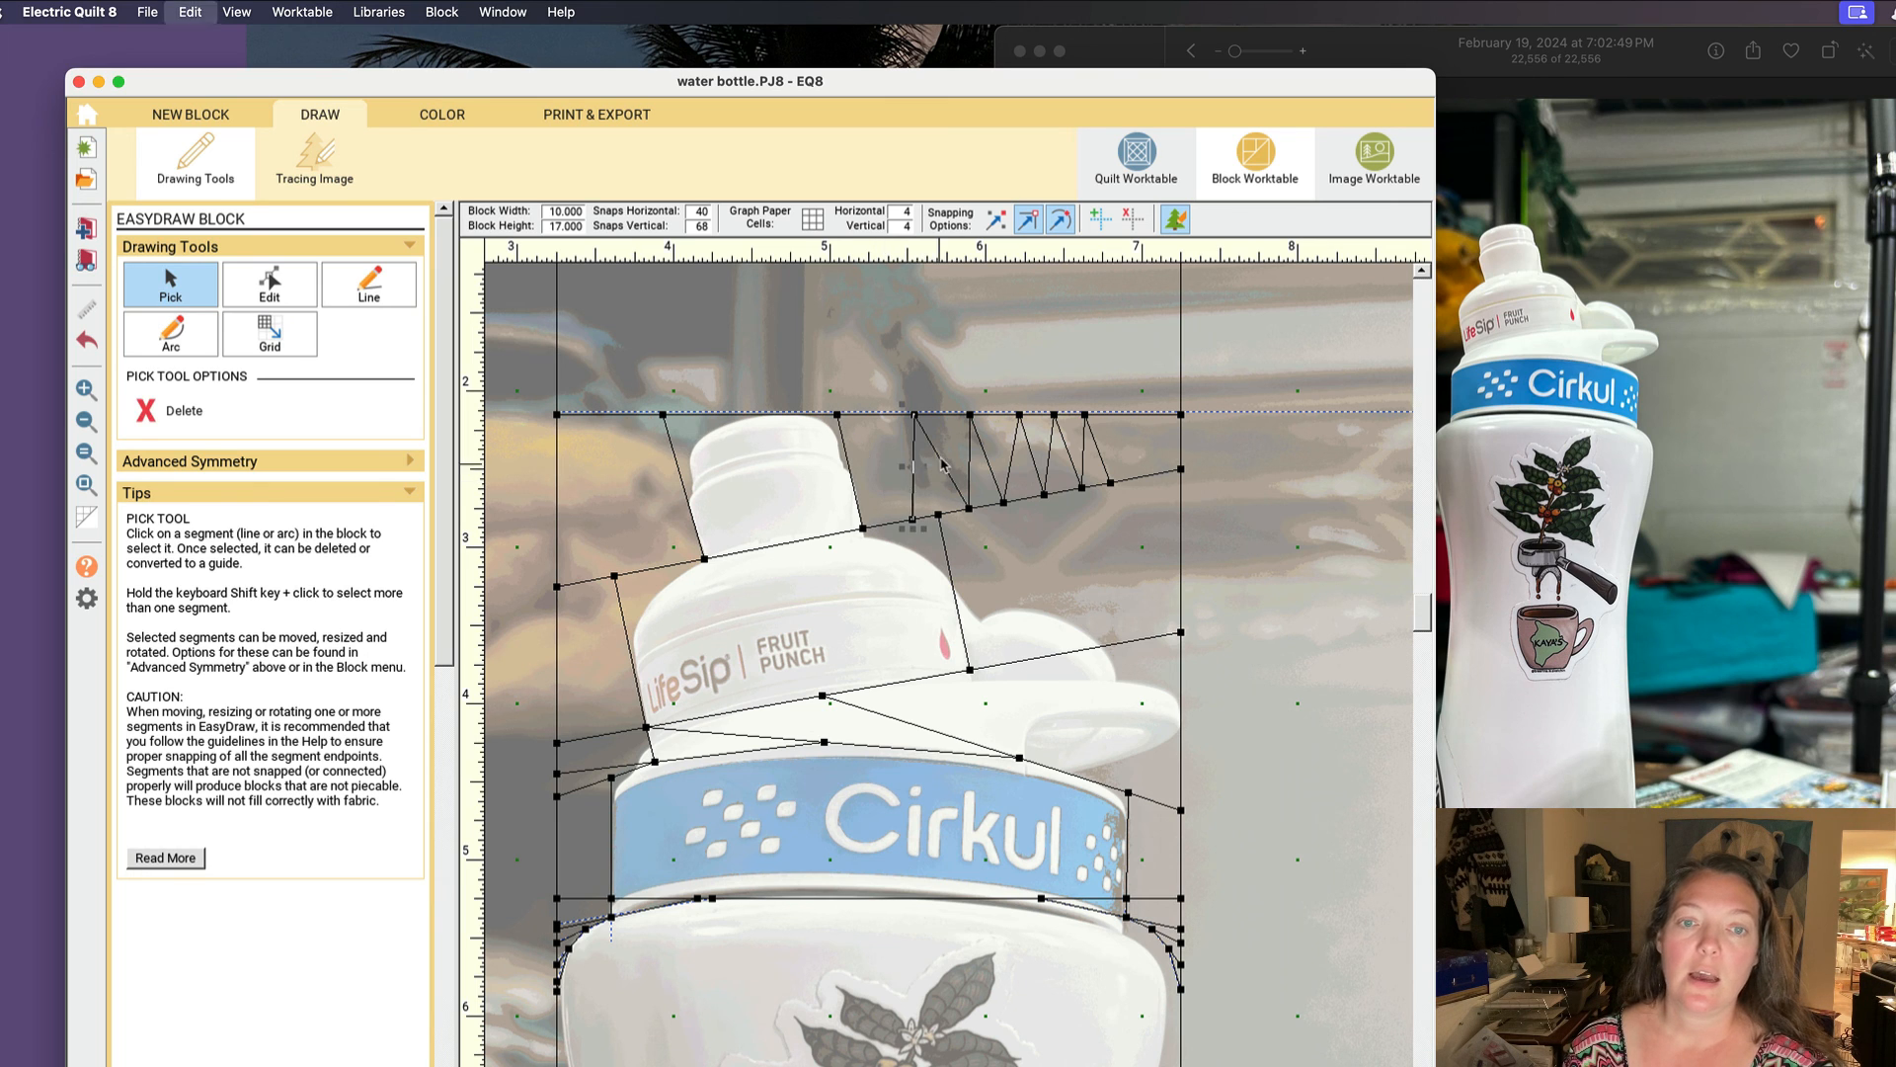
{"action": "key", "text": "Delete"}
{"action": "left_click", "coordinate": [943, 464]}
{"action": "key", "text": "Delete"}
{"action": "left_click", "coordinate": [970, 460]}
{"action": "key", "text": "Delete"}
{"action": "left_click", "coordinate": [987, 458]}
{"action": "key", "text": "Delete"}
{"action": "left_click", "coordinate": [1014, 456]}
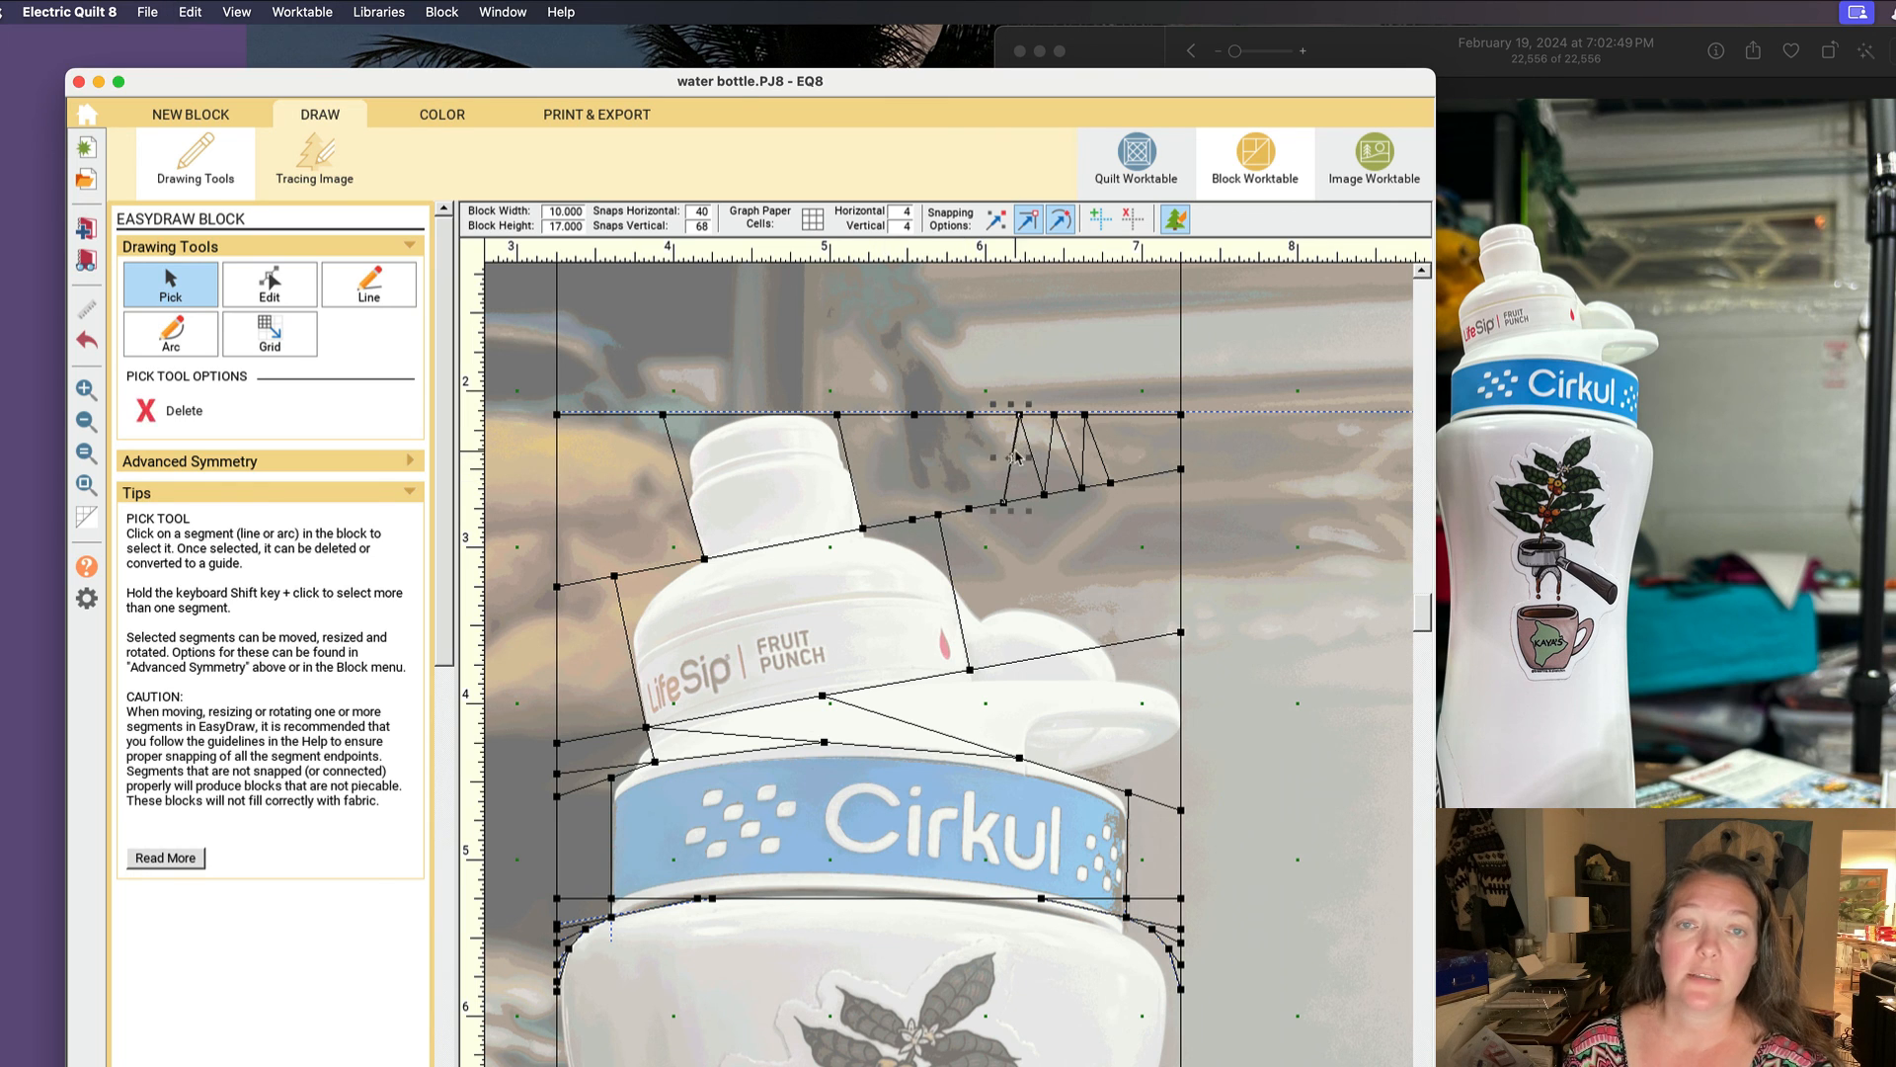
{"action": "key", "text": "Delete"}
{"action": "left_click", "coordinate": [1032, 454]}
{"action": "key", "text": "Delete"}
{"action": "left_click", "coordinate": [1049, 454]}
{"action": "key", "text": "Delete"}
{"action": "left_click", "coordinate": [1070, 453]}
{"action": "key", "text": "Delete"}
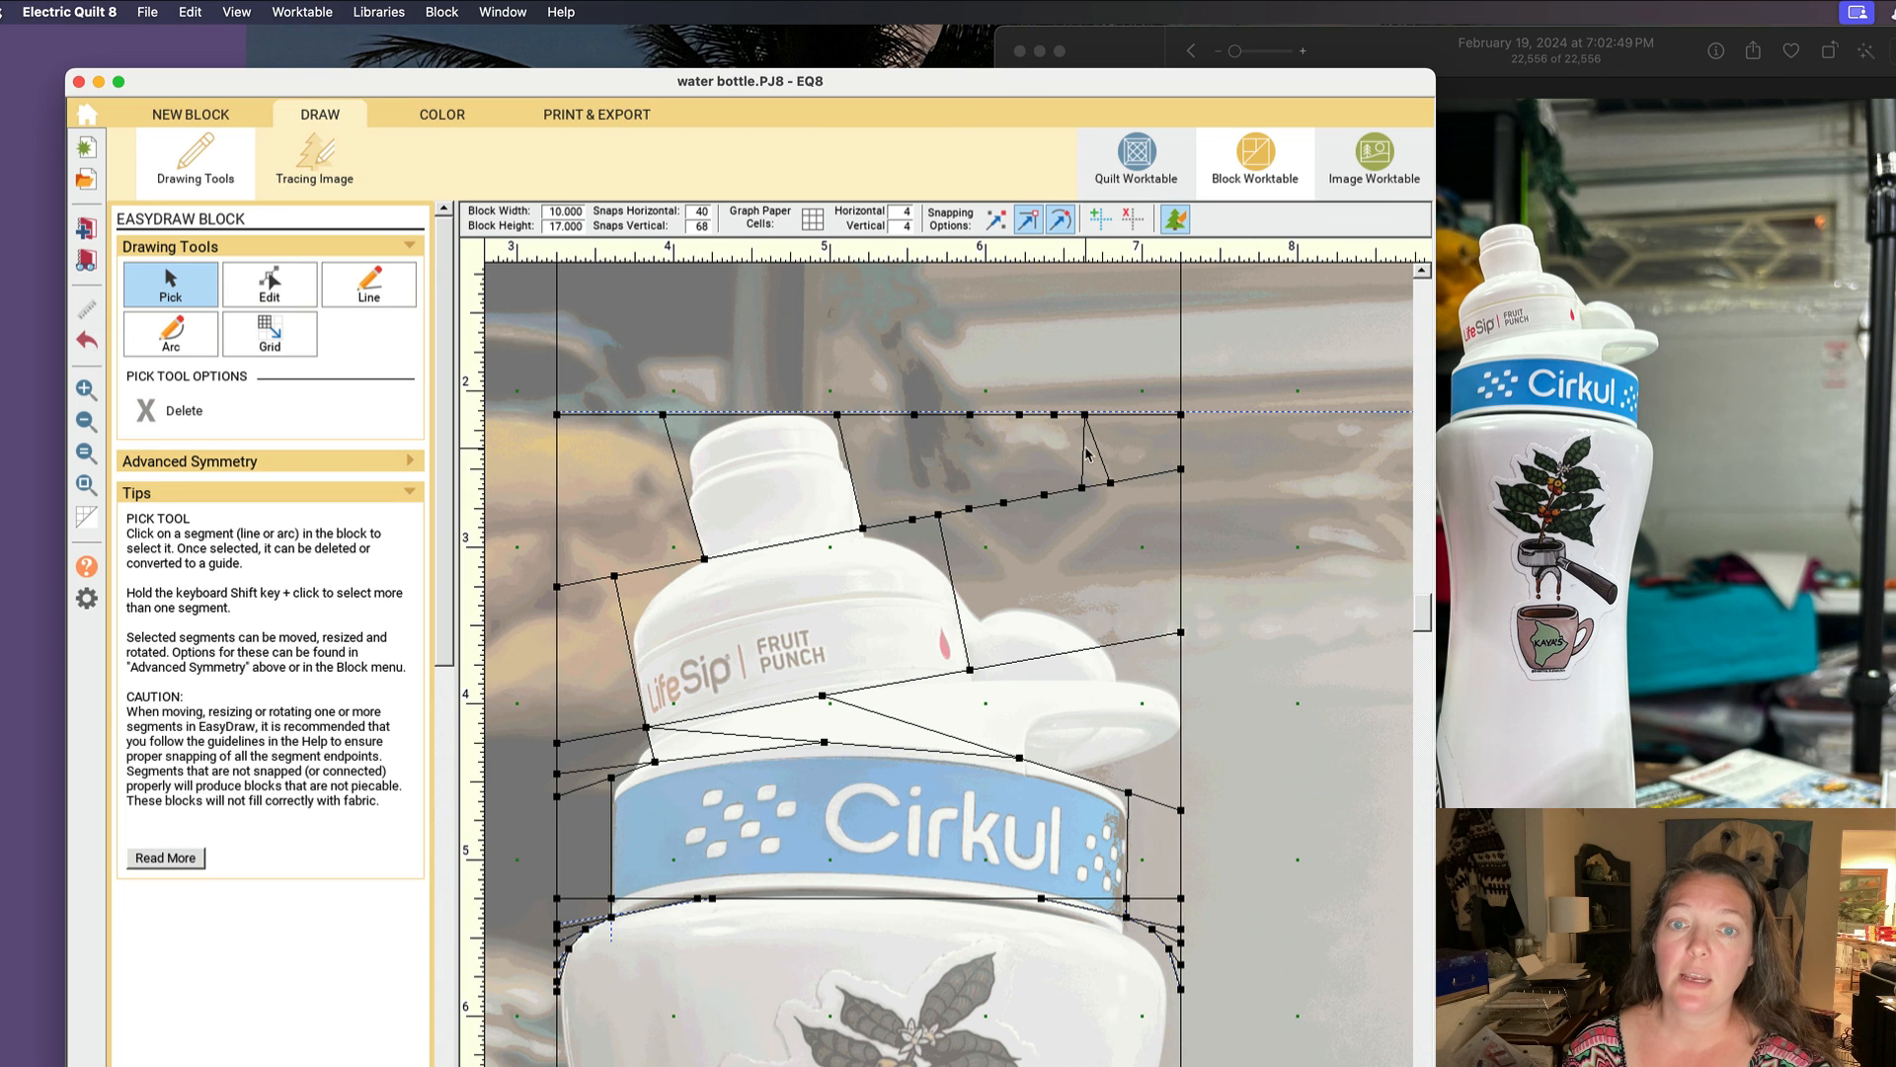
{"action": "left_click", "coordinate": [1085, 455]}
{"action": "key", "text": "Delete"}
{"action": "left_click", "coordinate": [1099, 452]}
{"action": "key", "text": "Delete"}
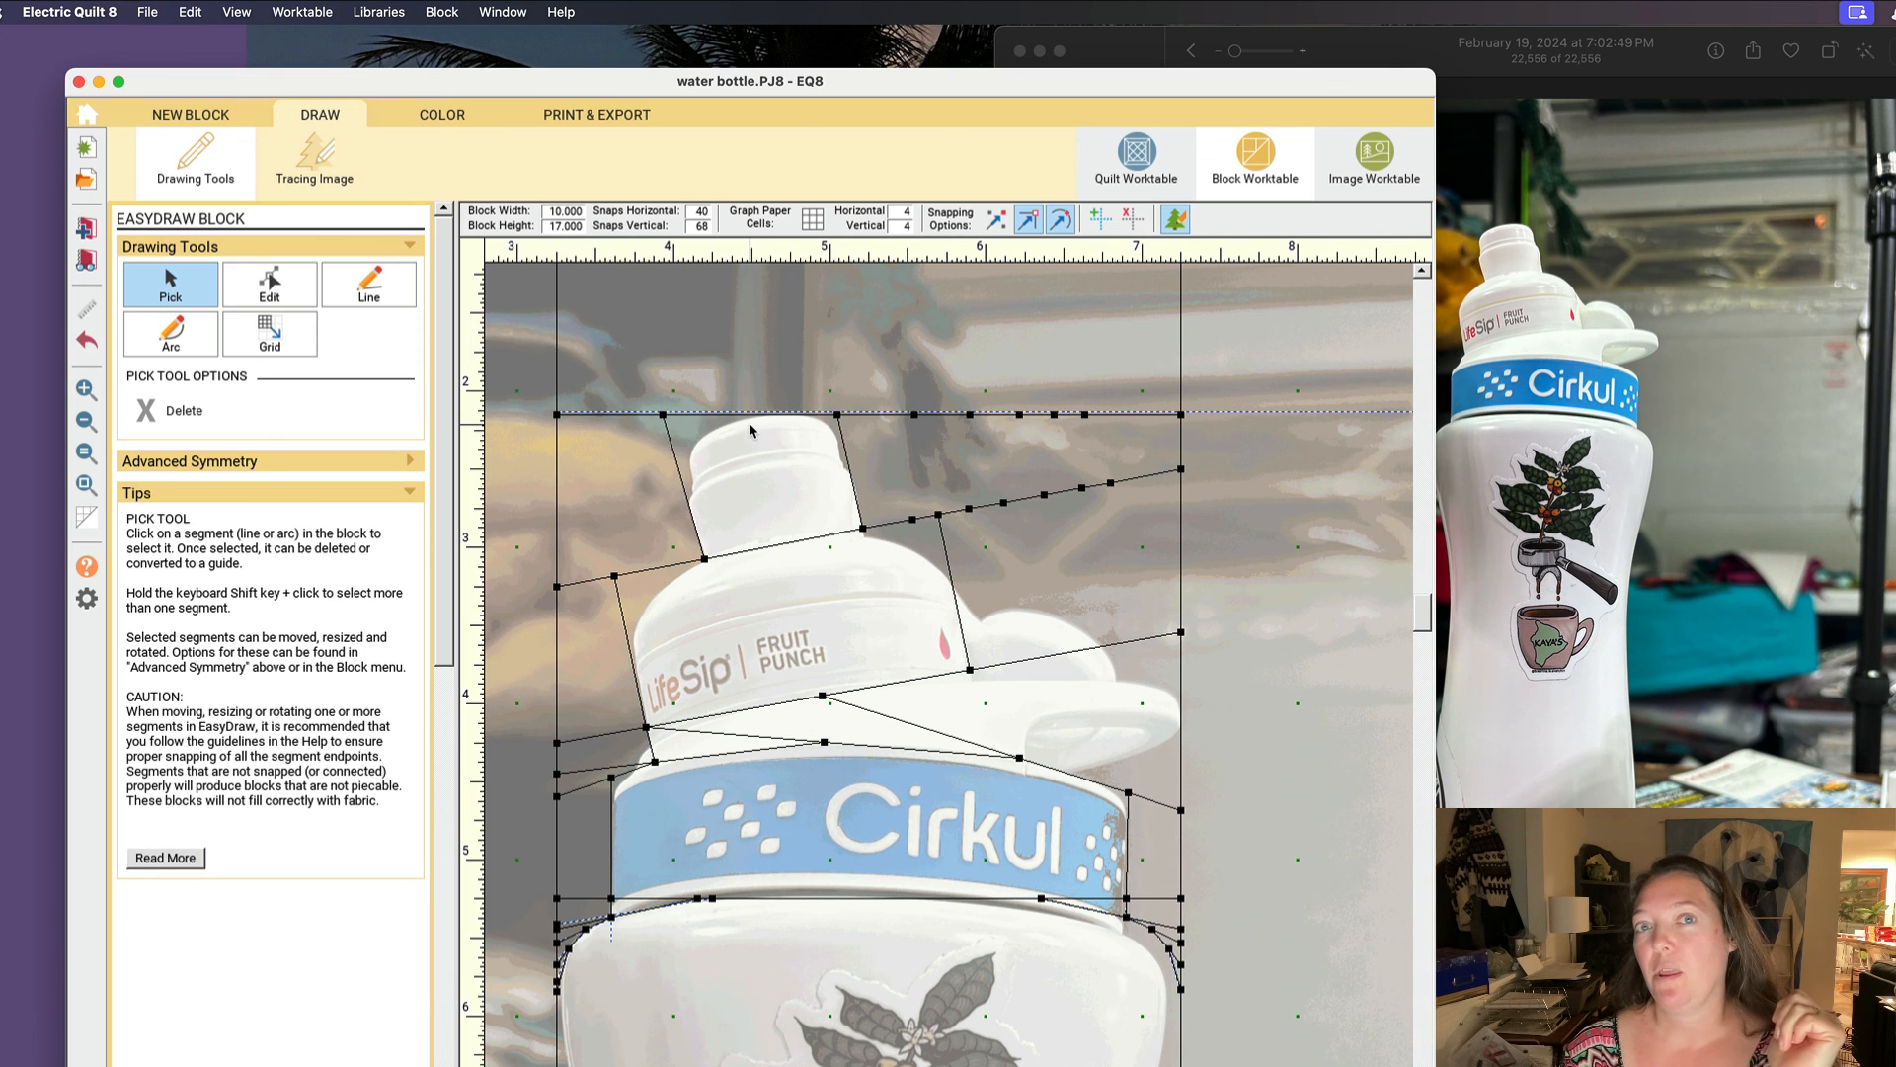
{"action": "left_click", "coordinate": [85, 485]}
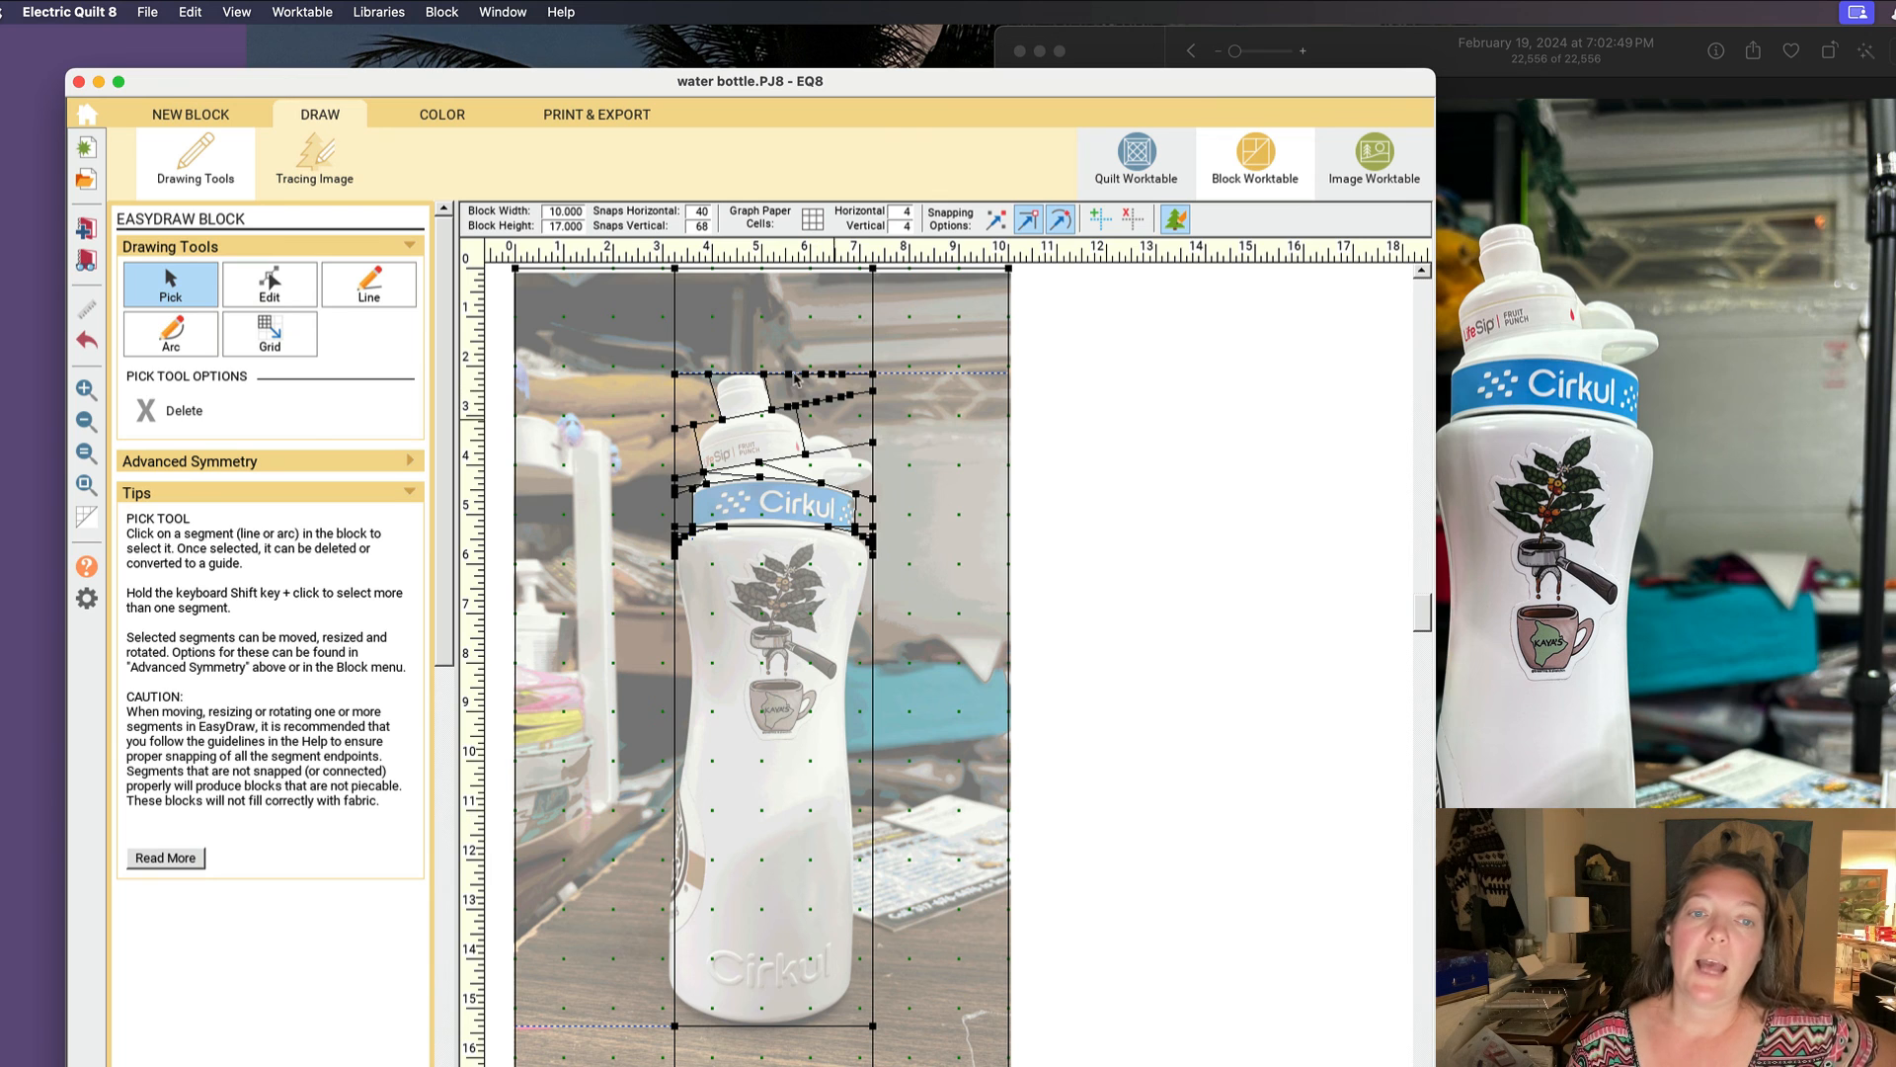